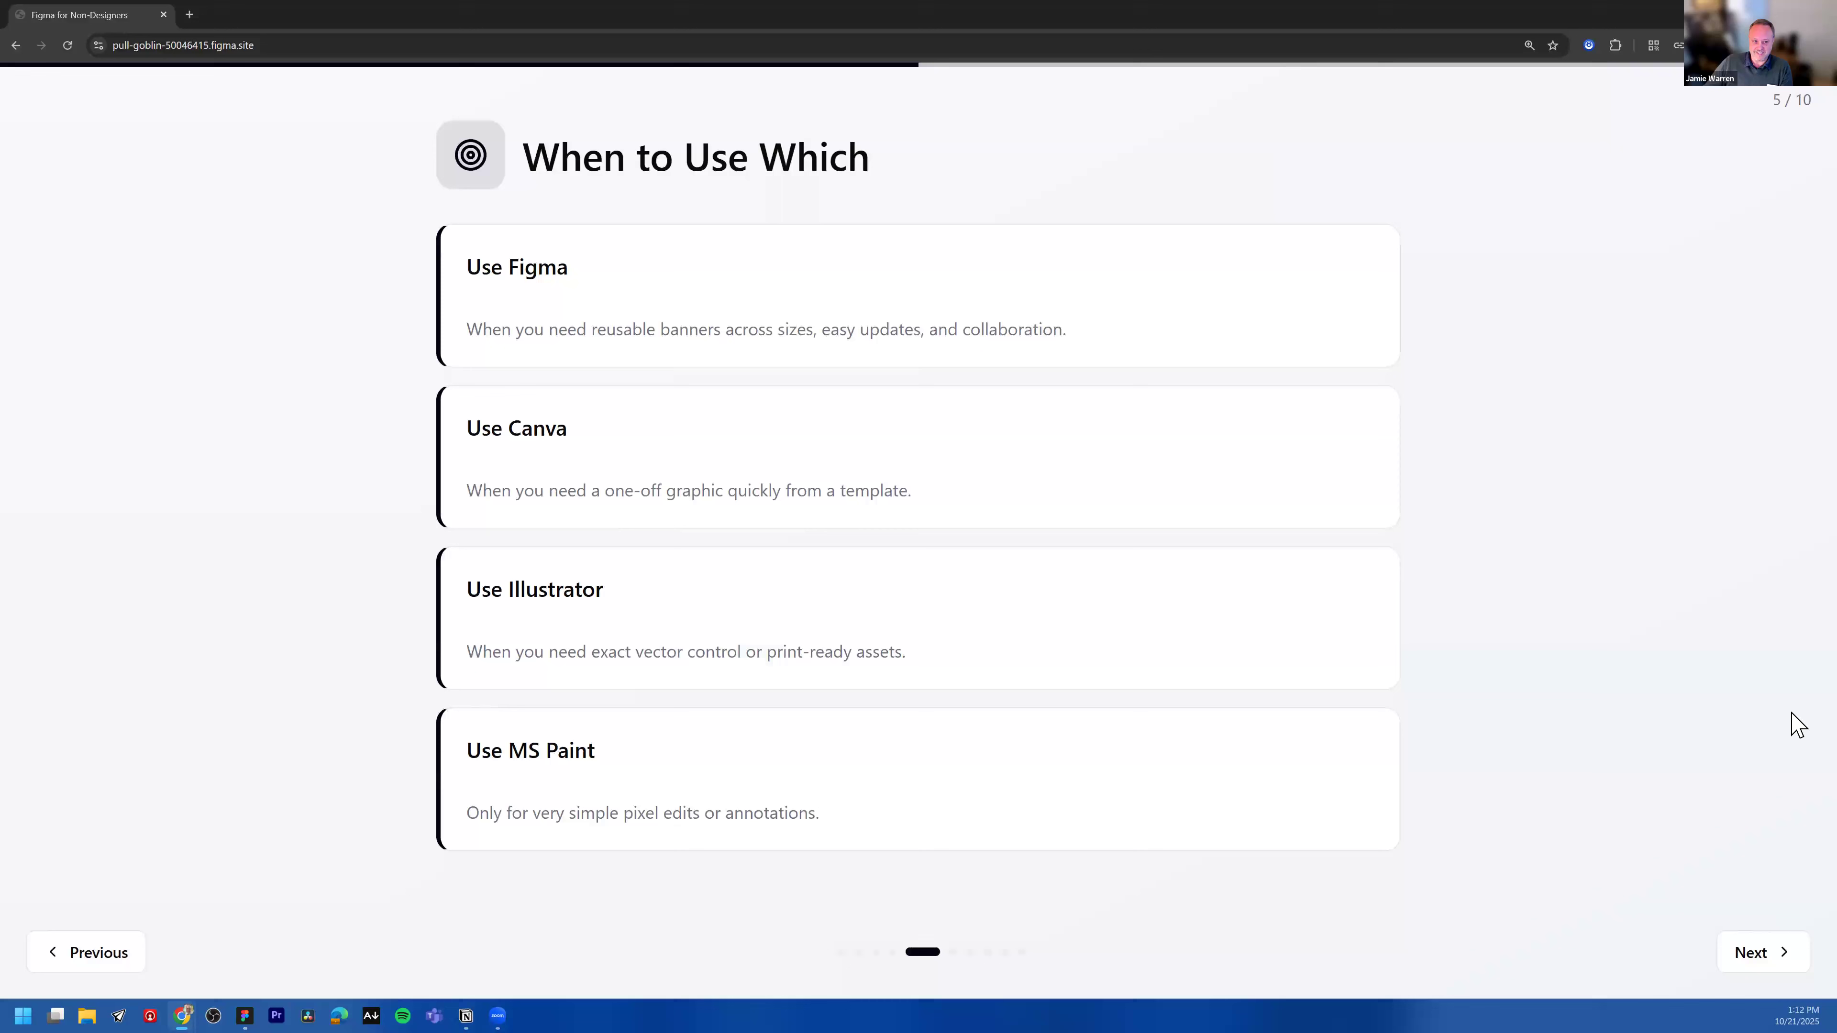
Step: Page through the presentation slides from 'When to Use Which' to 'Materials Needed' and highlight 'Figma in the browser'
left_click(1762, 950)
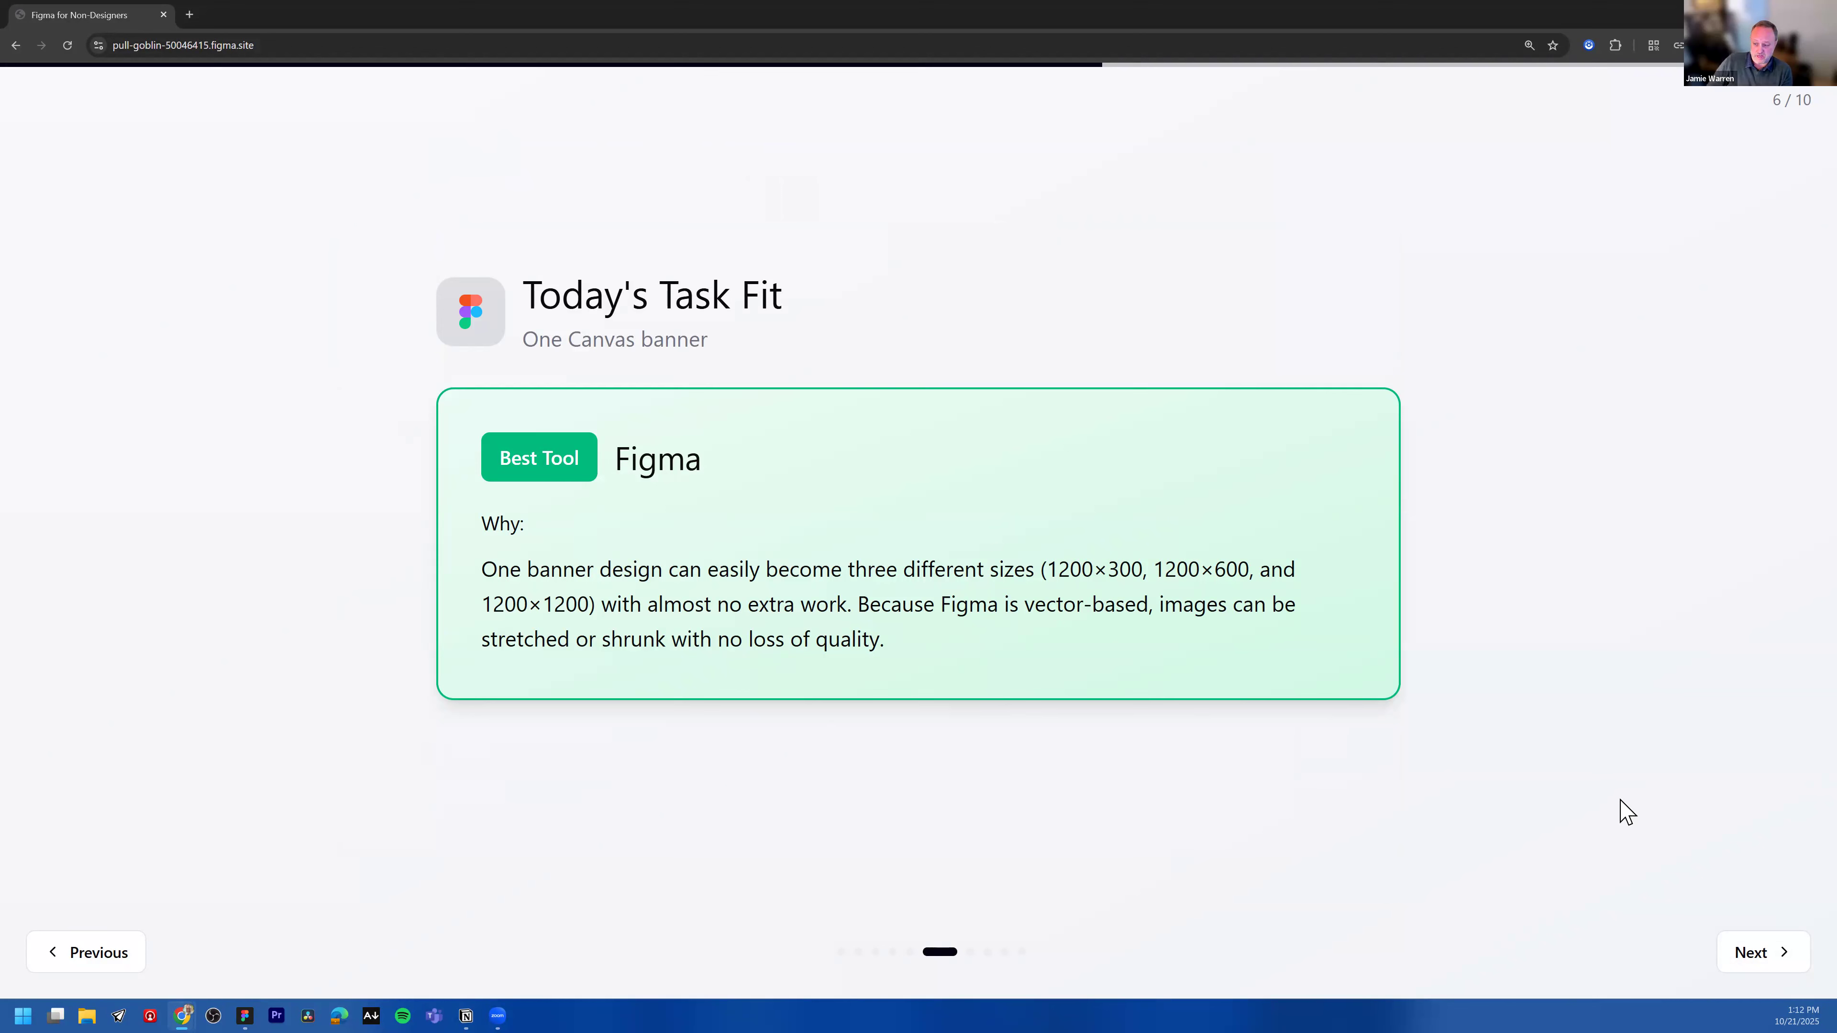
left_click(1754, 952)
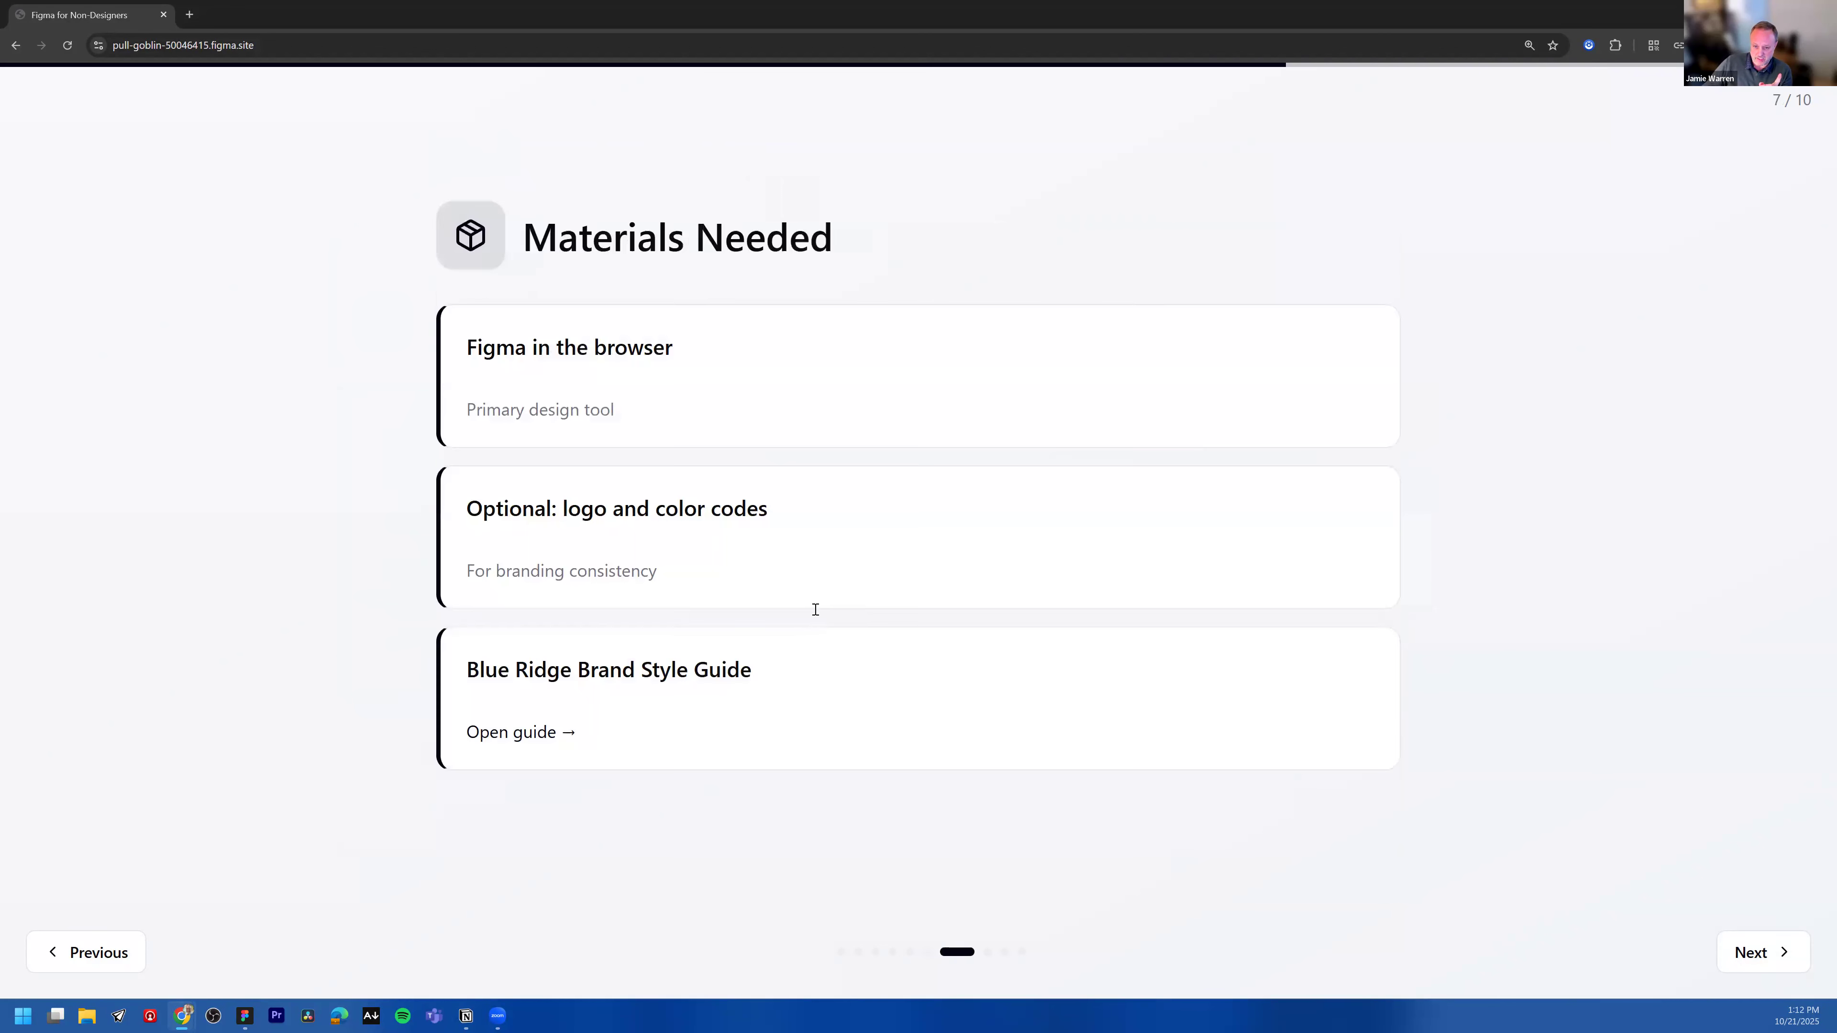
left_click(101, 957)
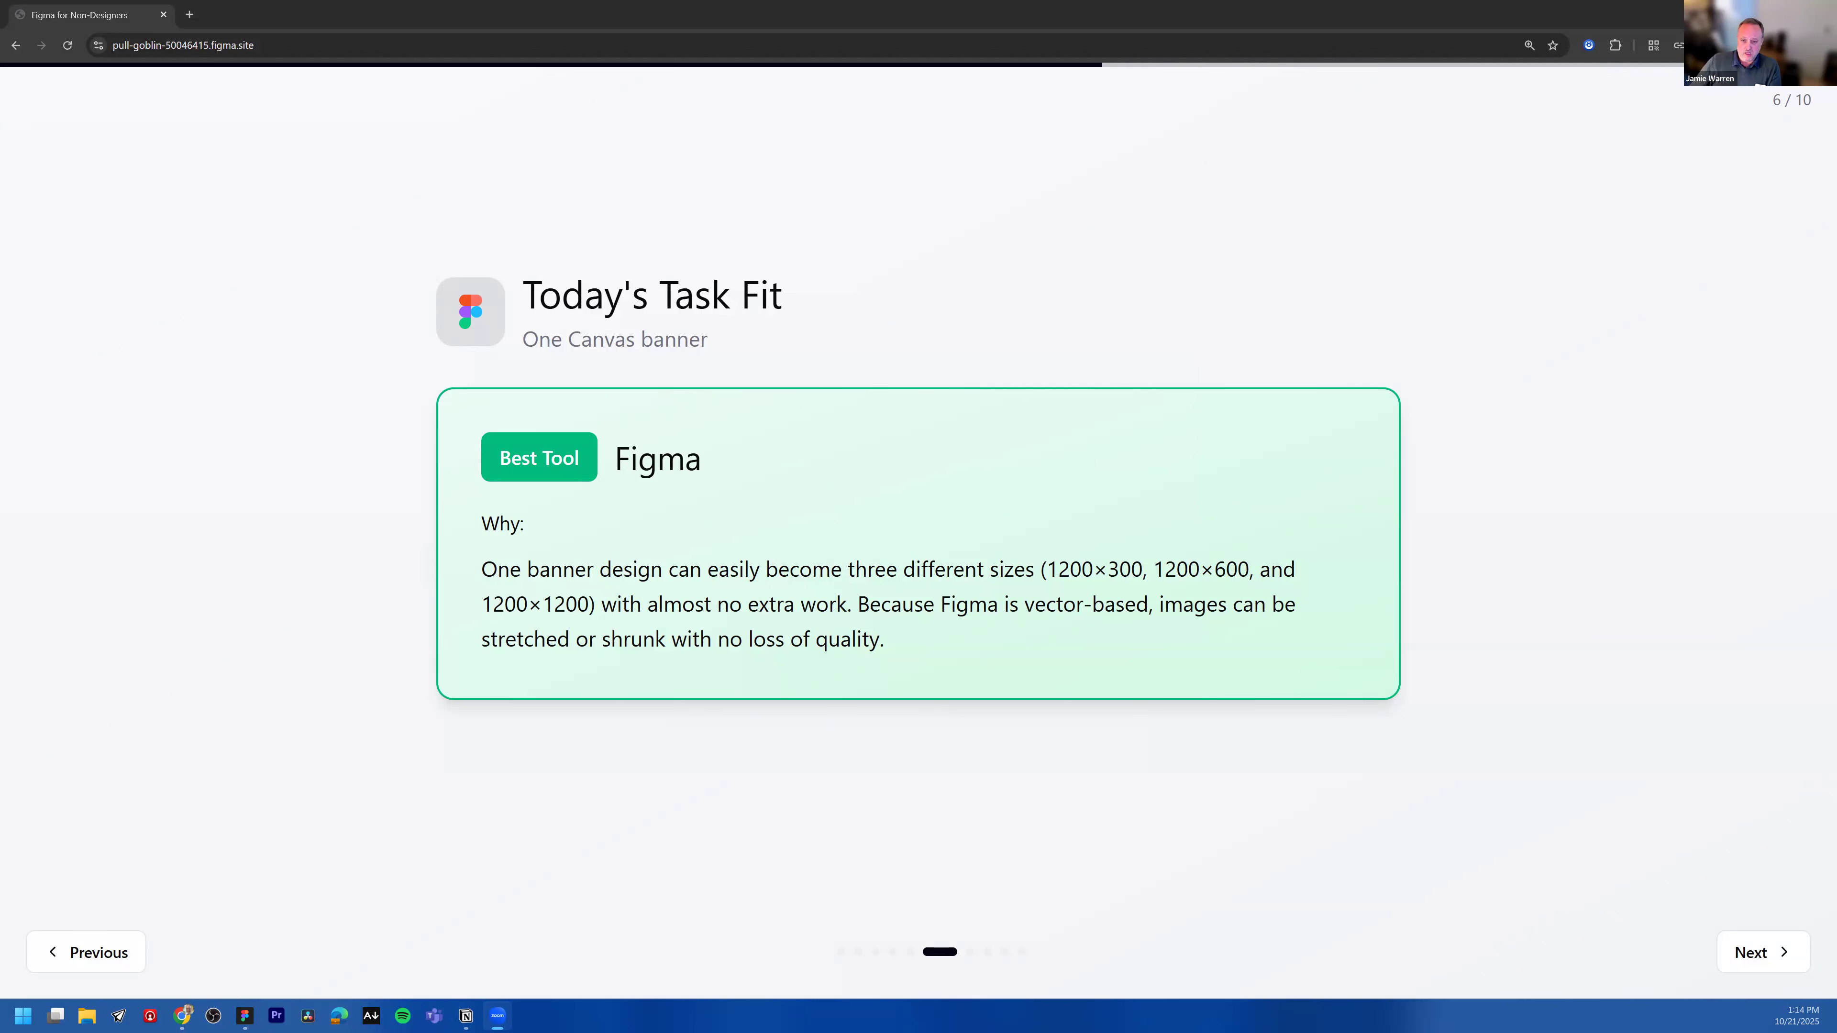
left_click(788, 518)
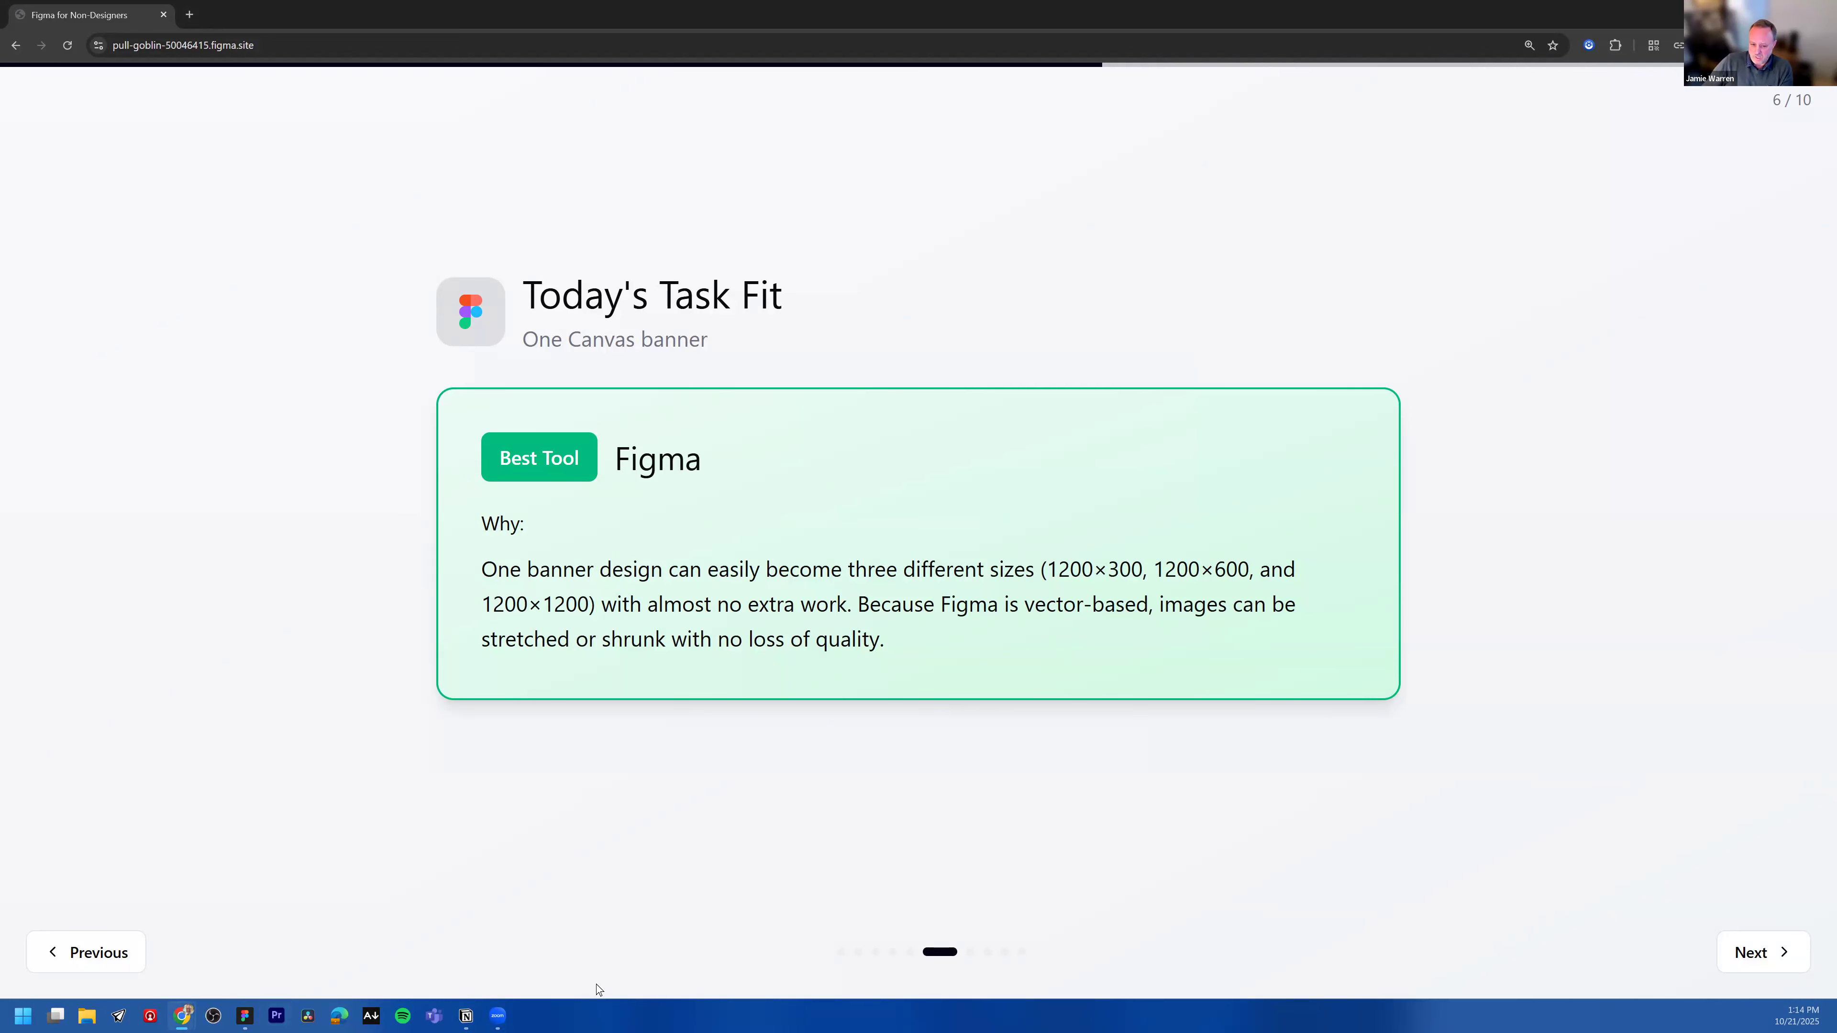
left_click(1750, 954)
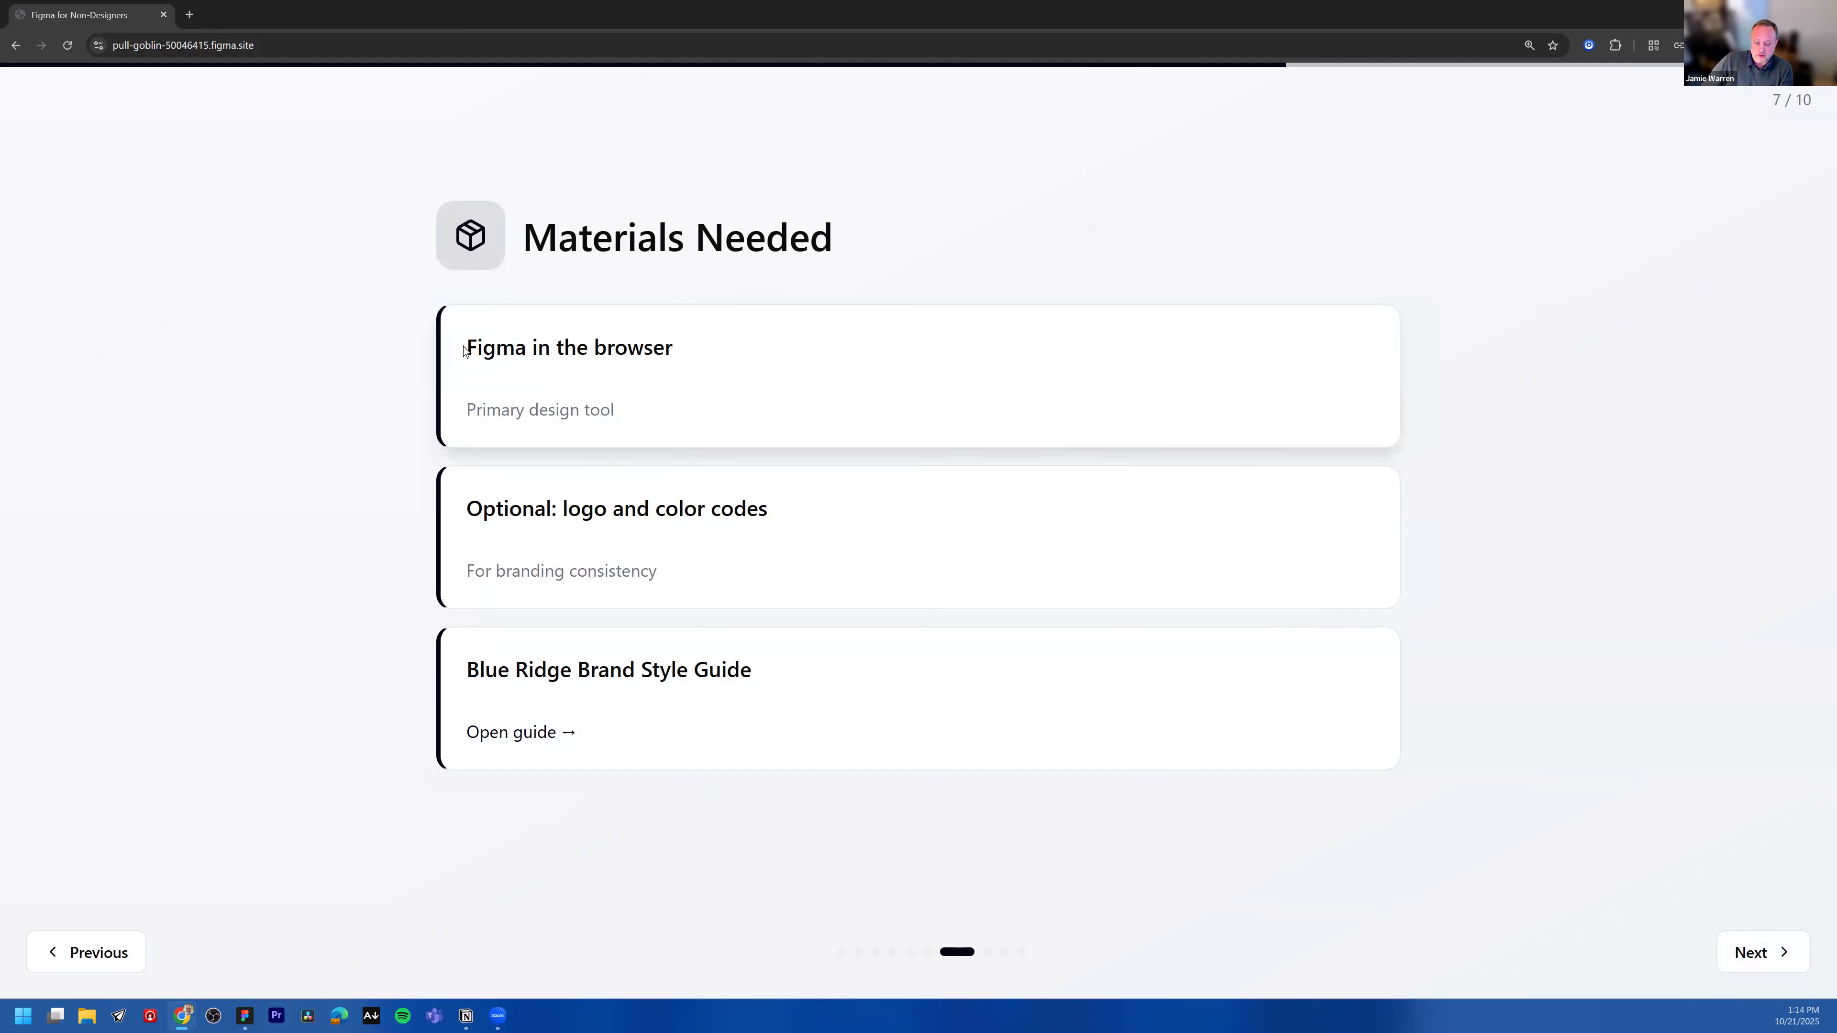
left_click_drag(621, 345, 398, 180)
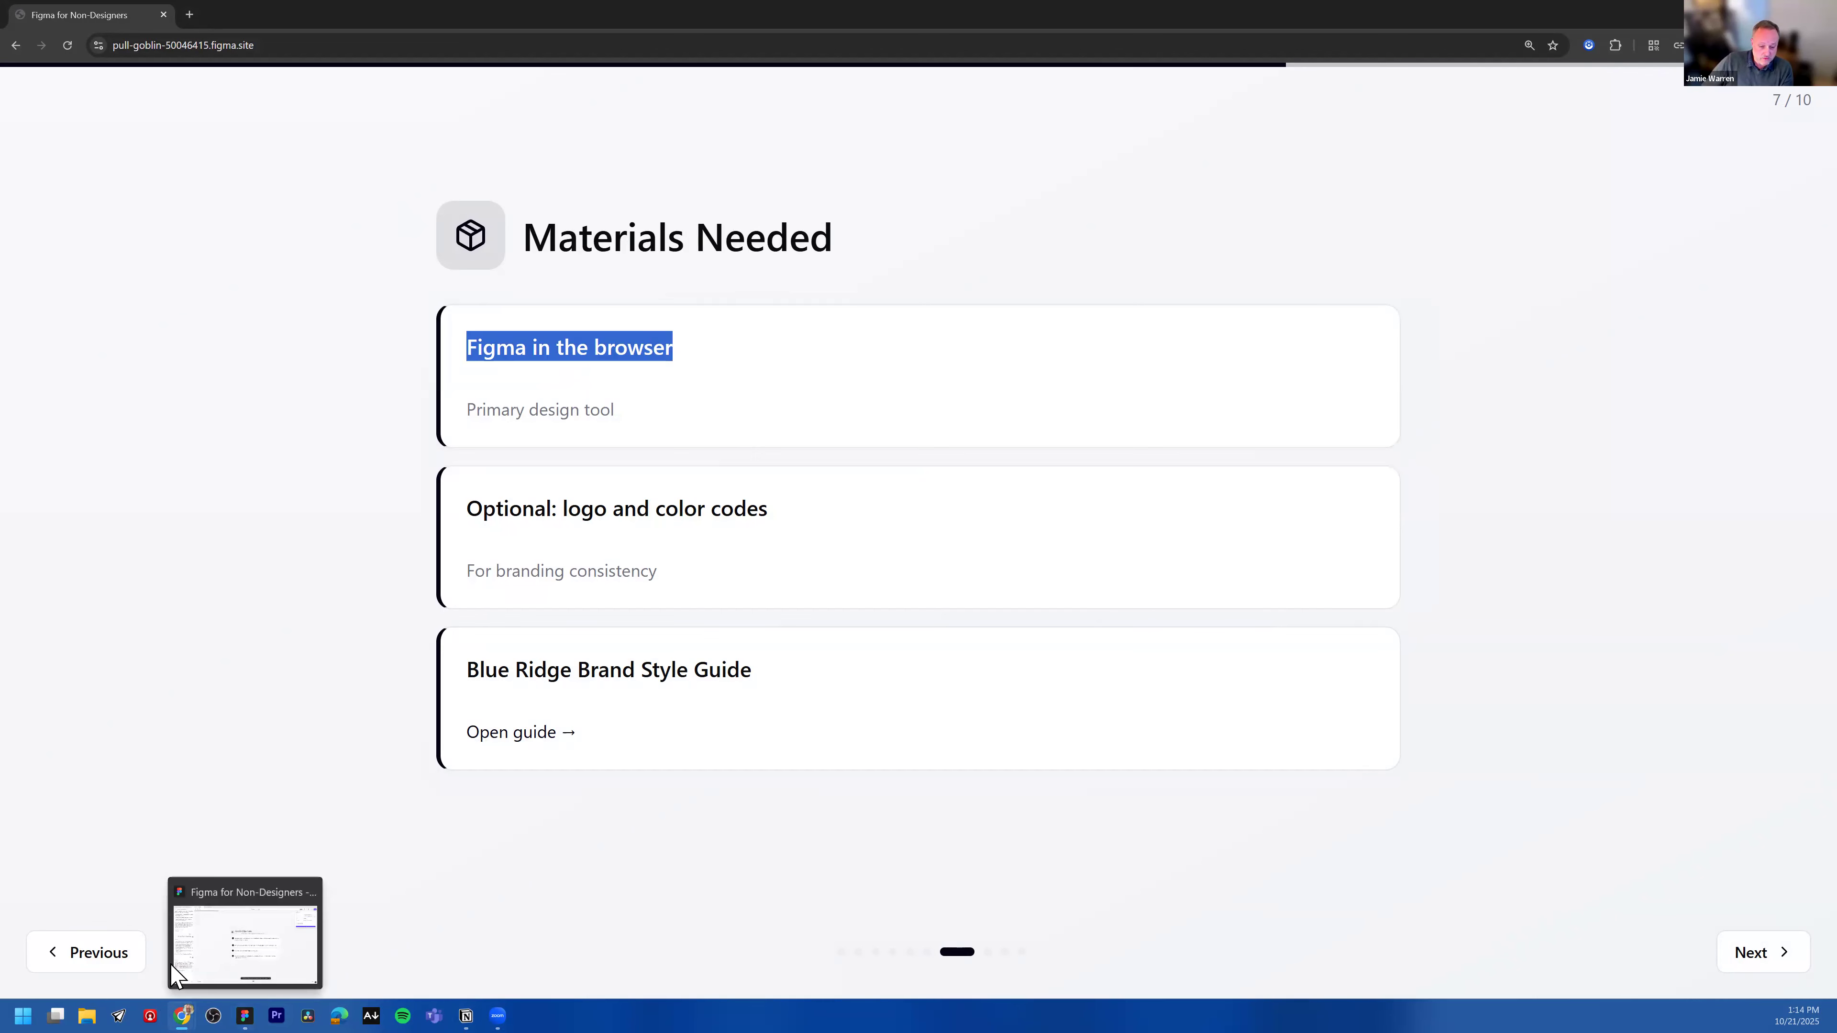
Step: Switch to the Figma file browser and open the team switcher to review the available teams
left_click(245, 1009)
left_click(77, 16)
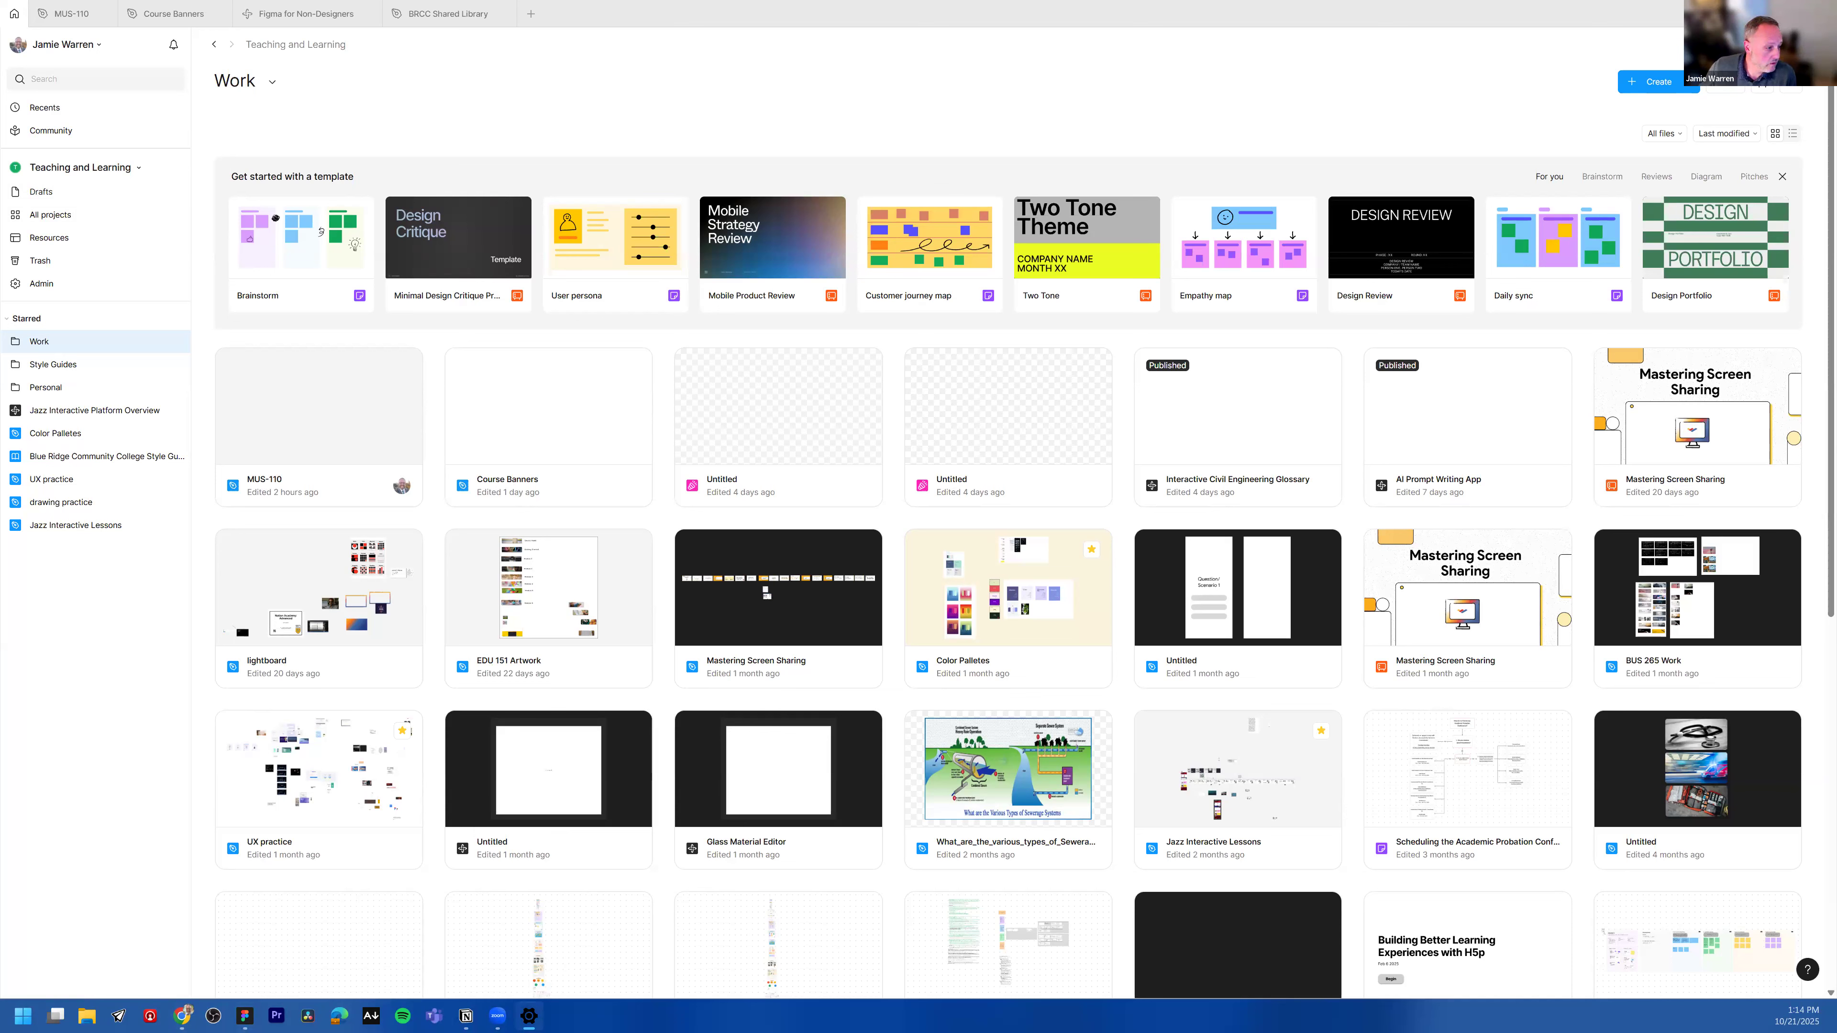
left_click(307, 104)
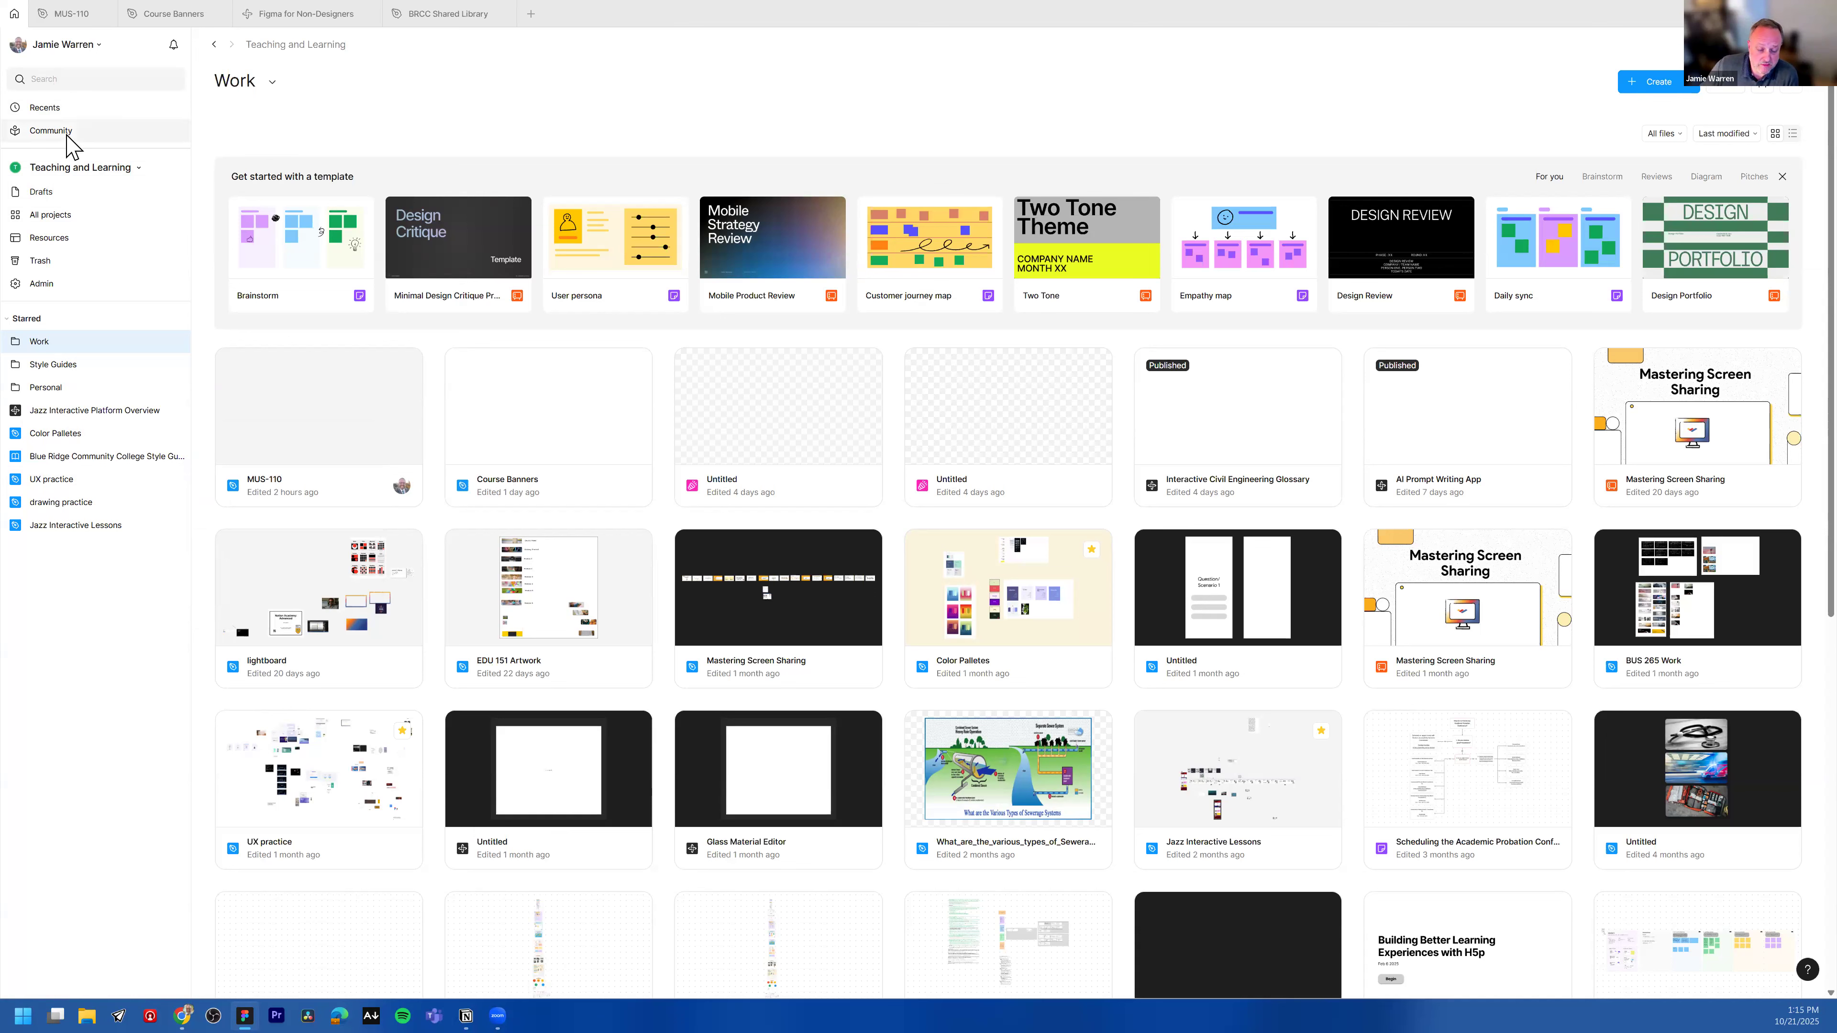
left_click(64, 169)
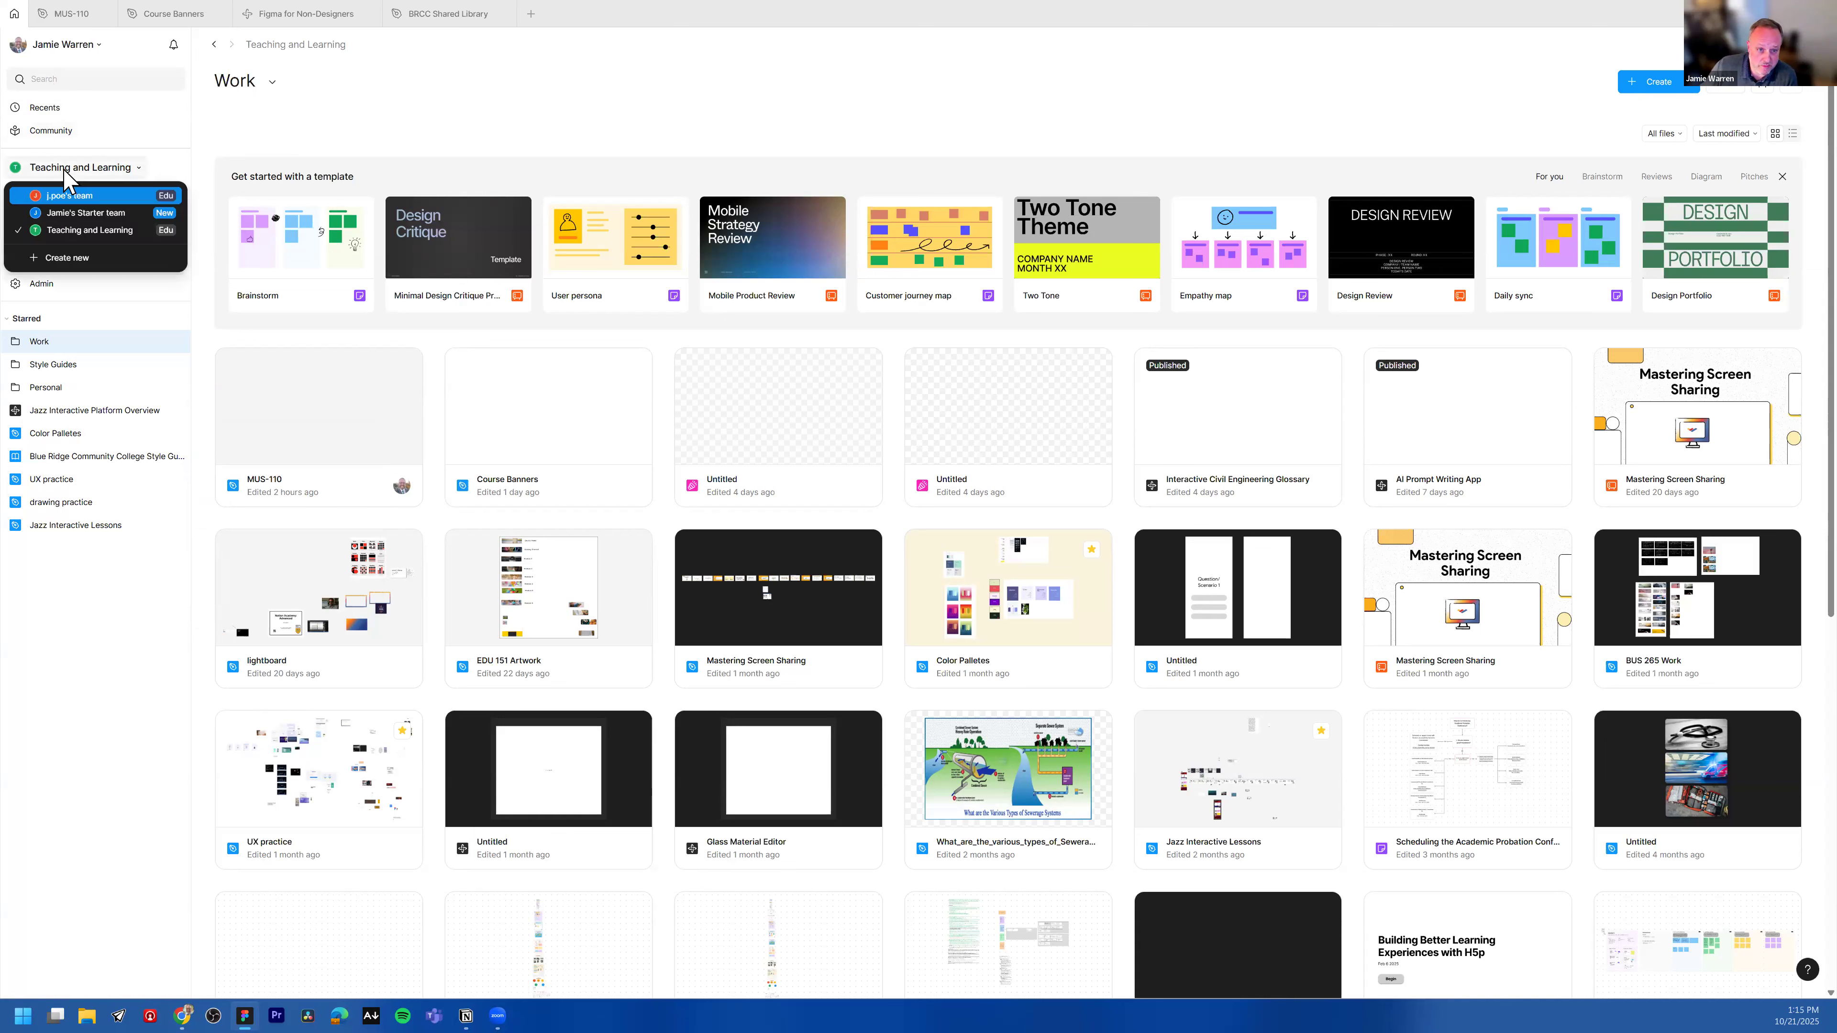
left_click(222, 146)
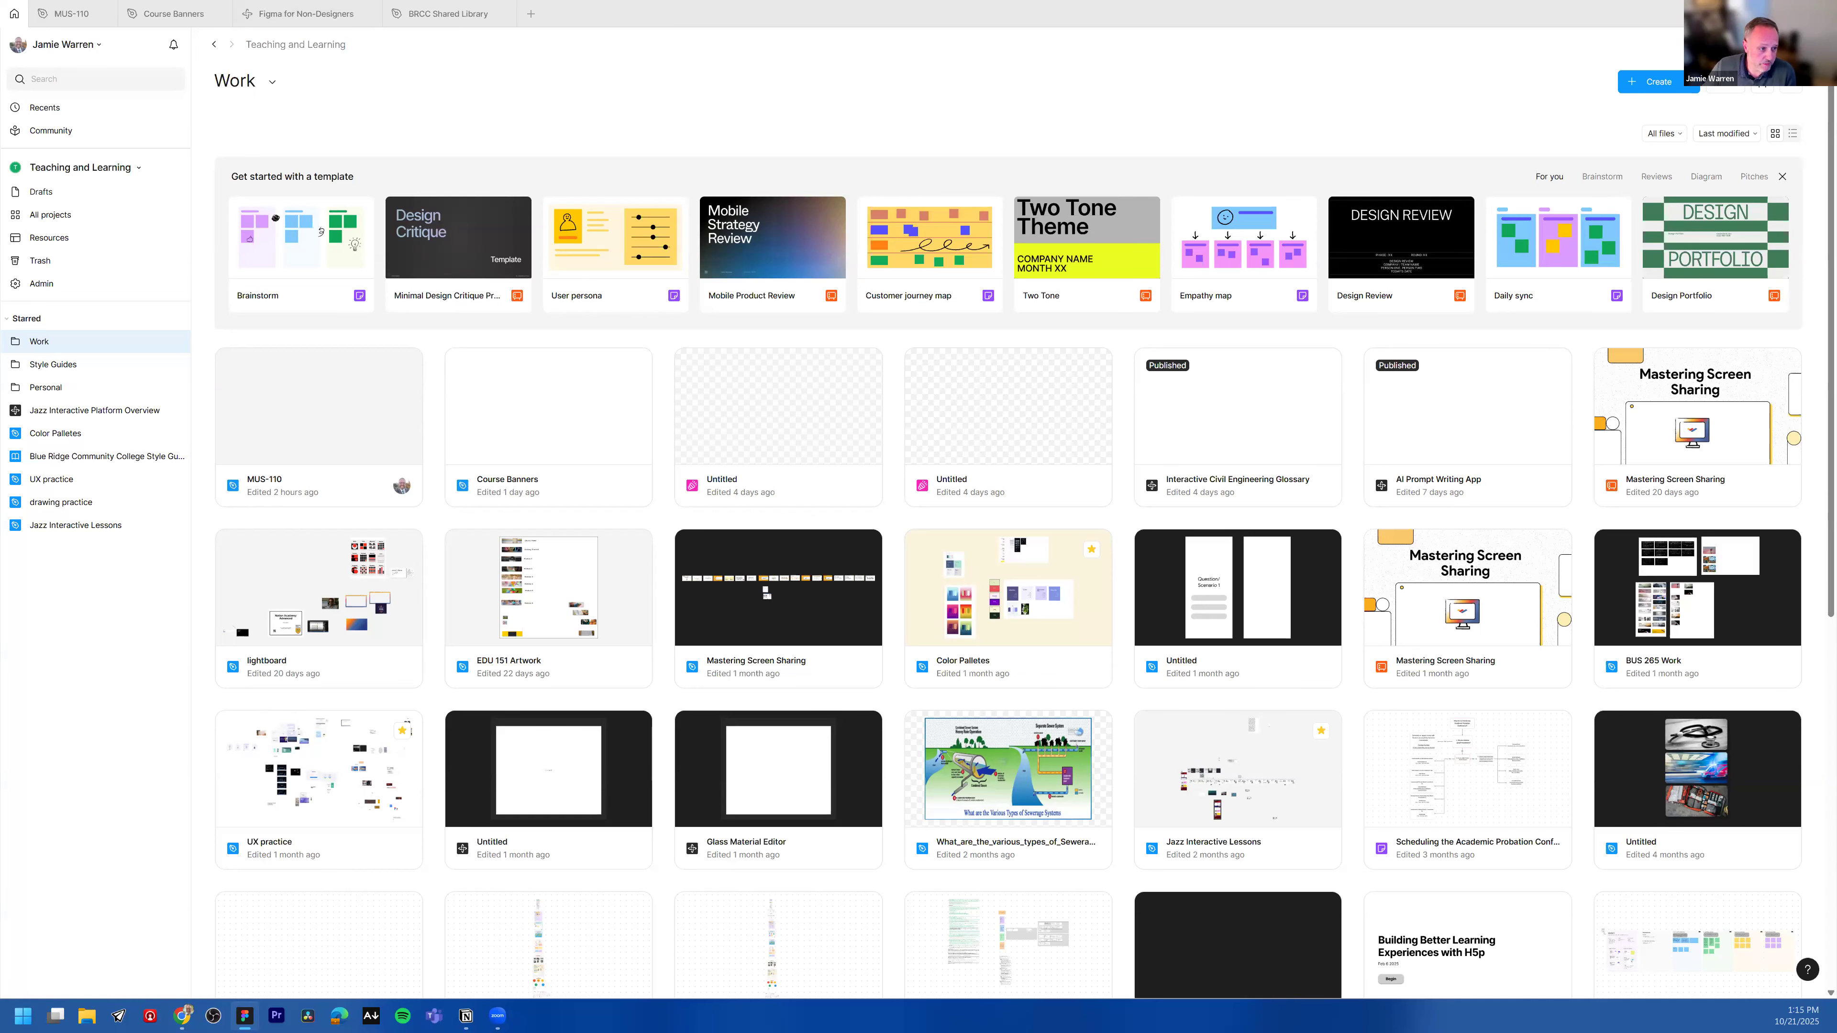
left_click(182, 1016)
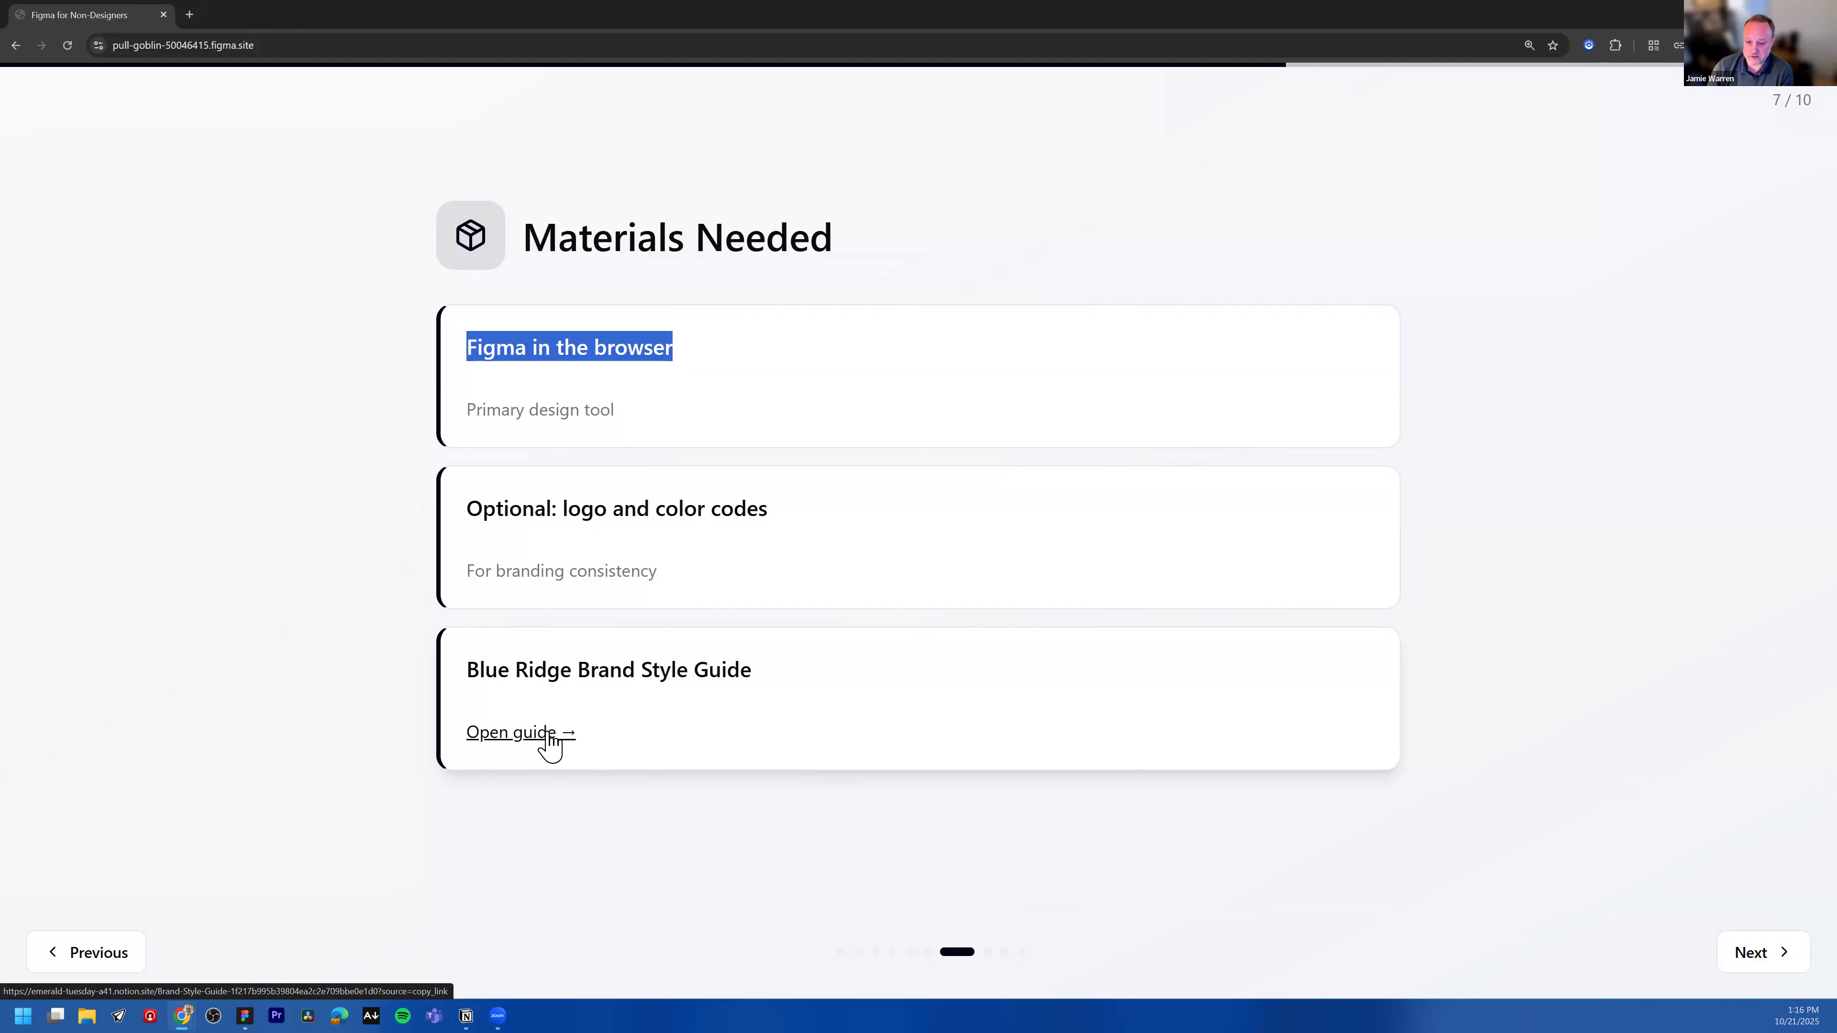
left_click(1507, 520)
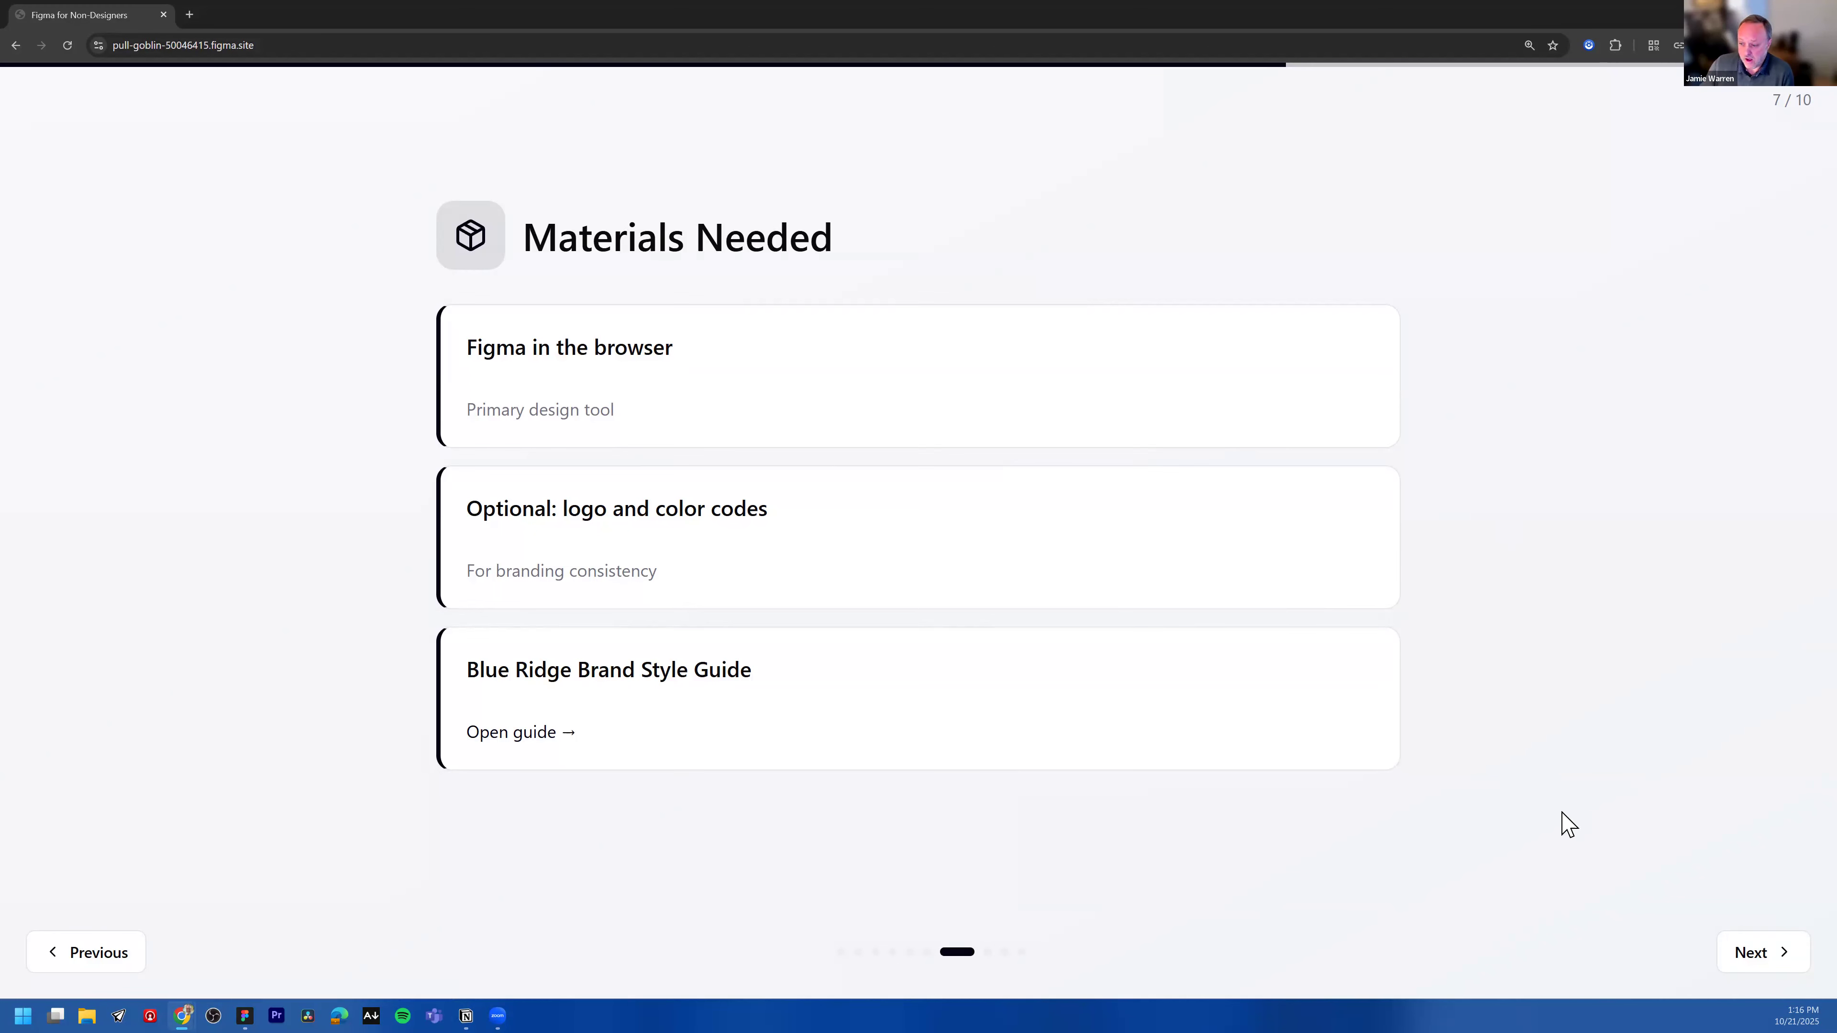
key("alt+Tab")
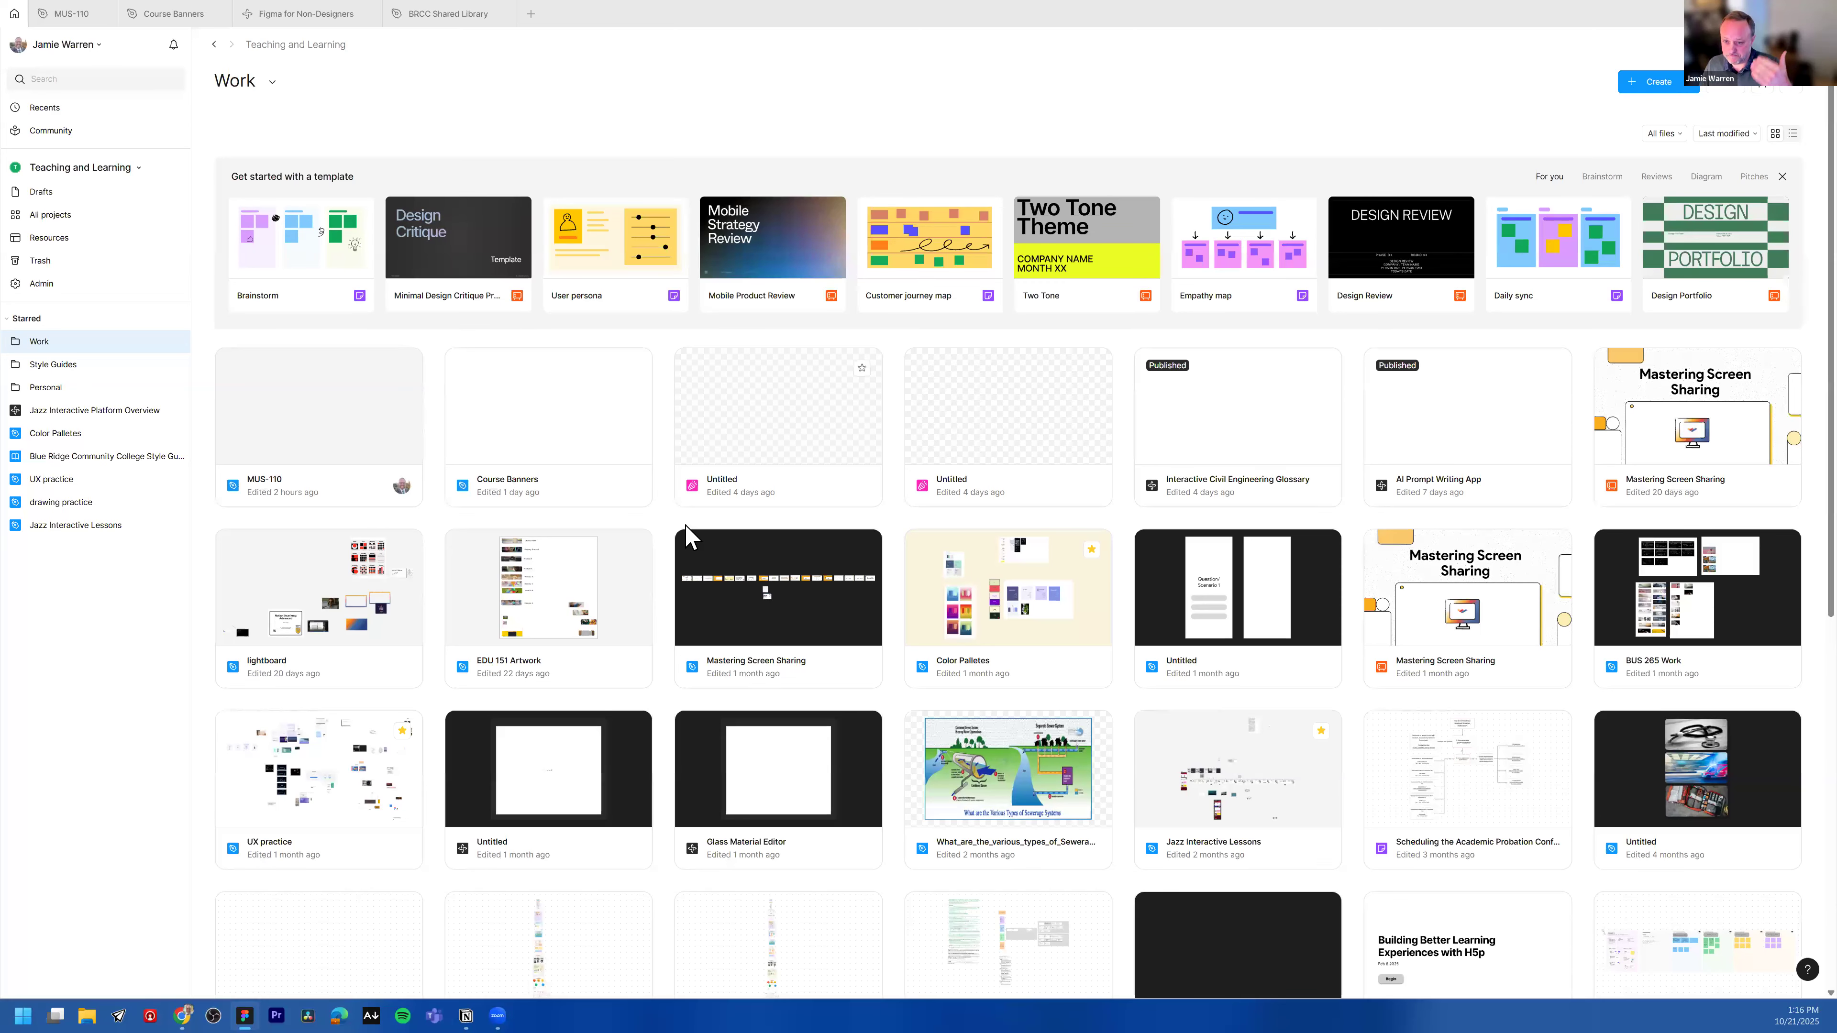
scroll(434, 419, "down", 1)
scroll(376, 348, "up", 1)
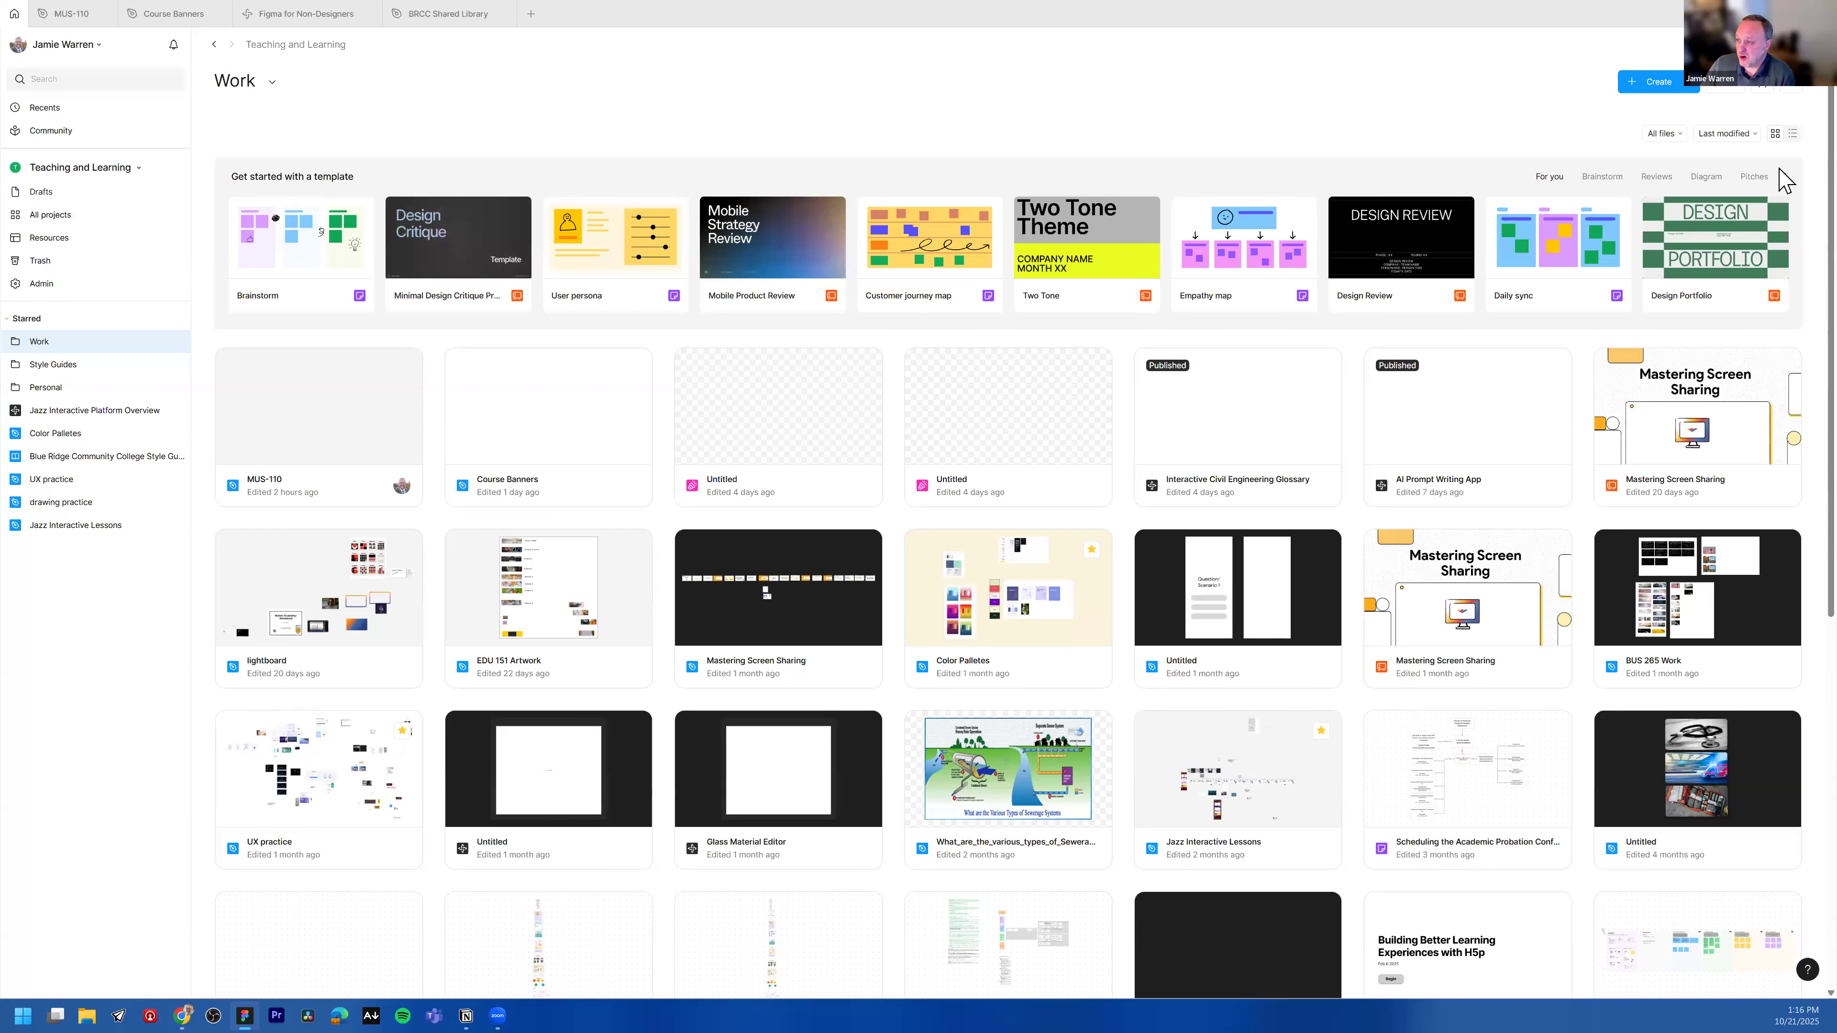
scroll(1406, 734, "down", 1)
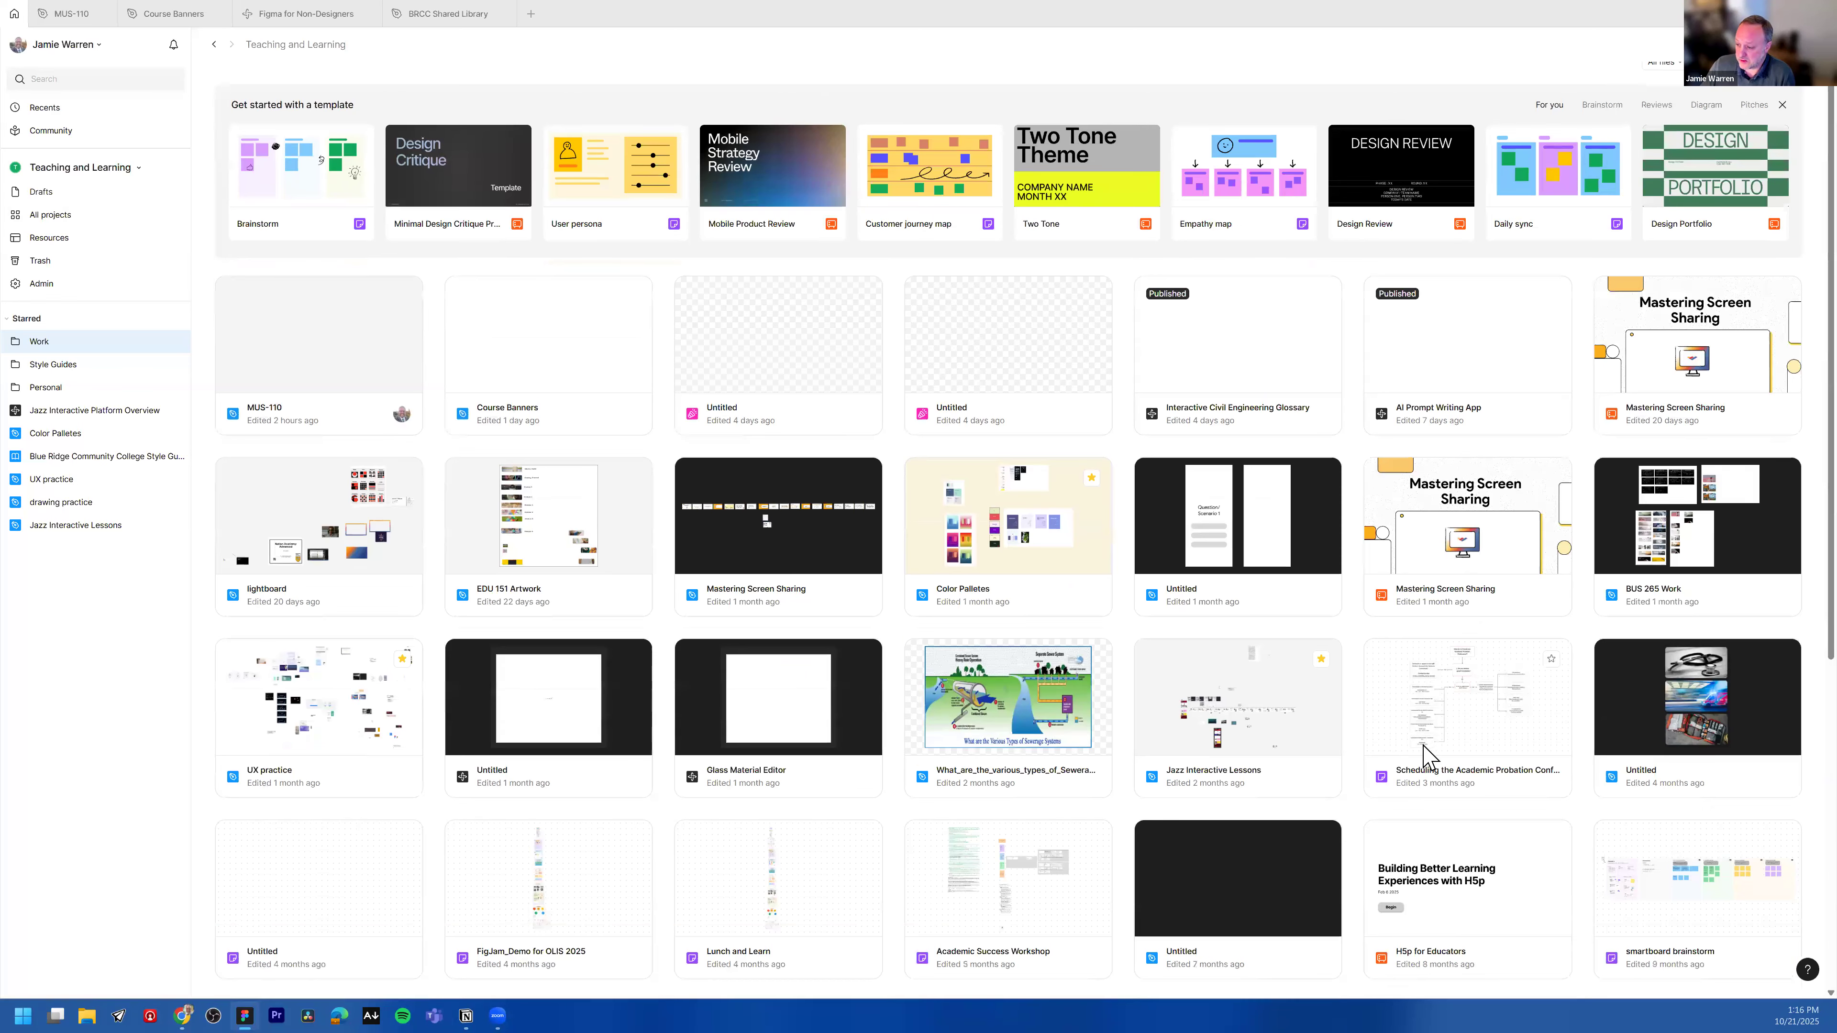
scroll(1301, 752, "up", 1)
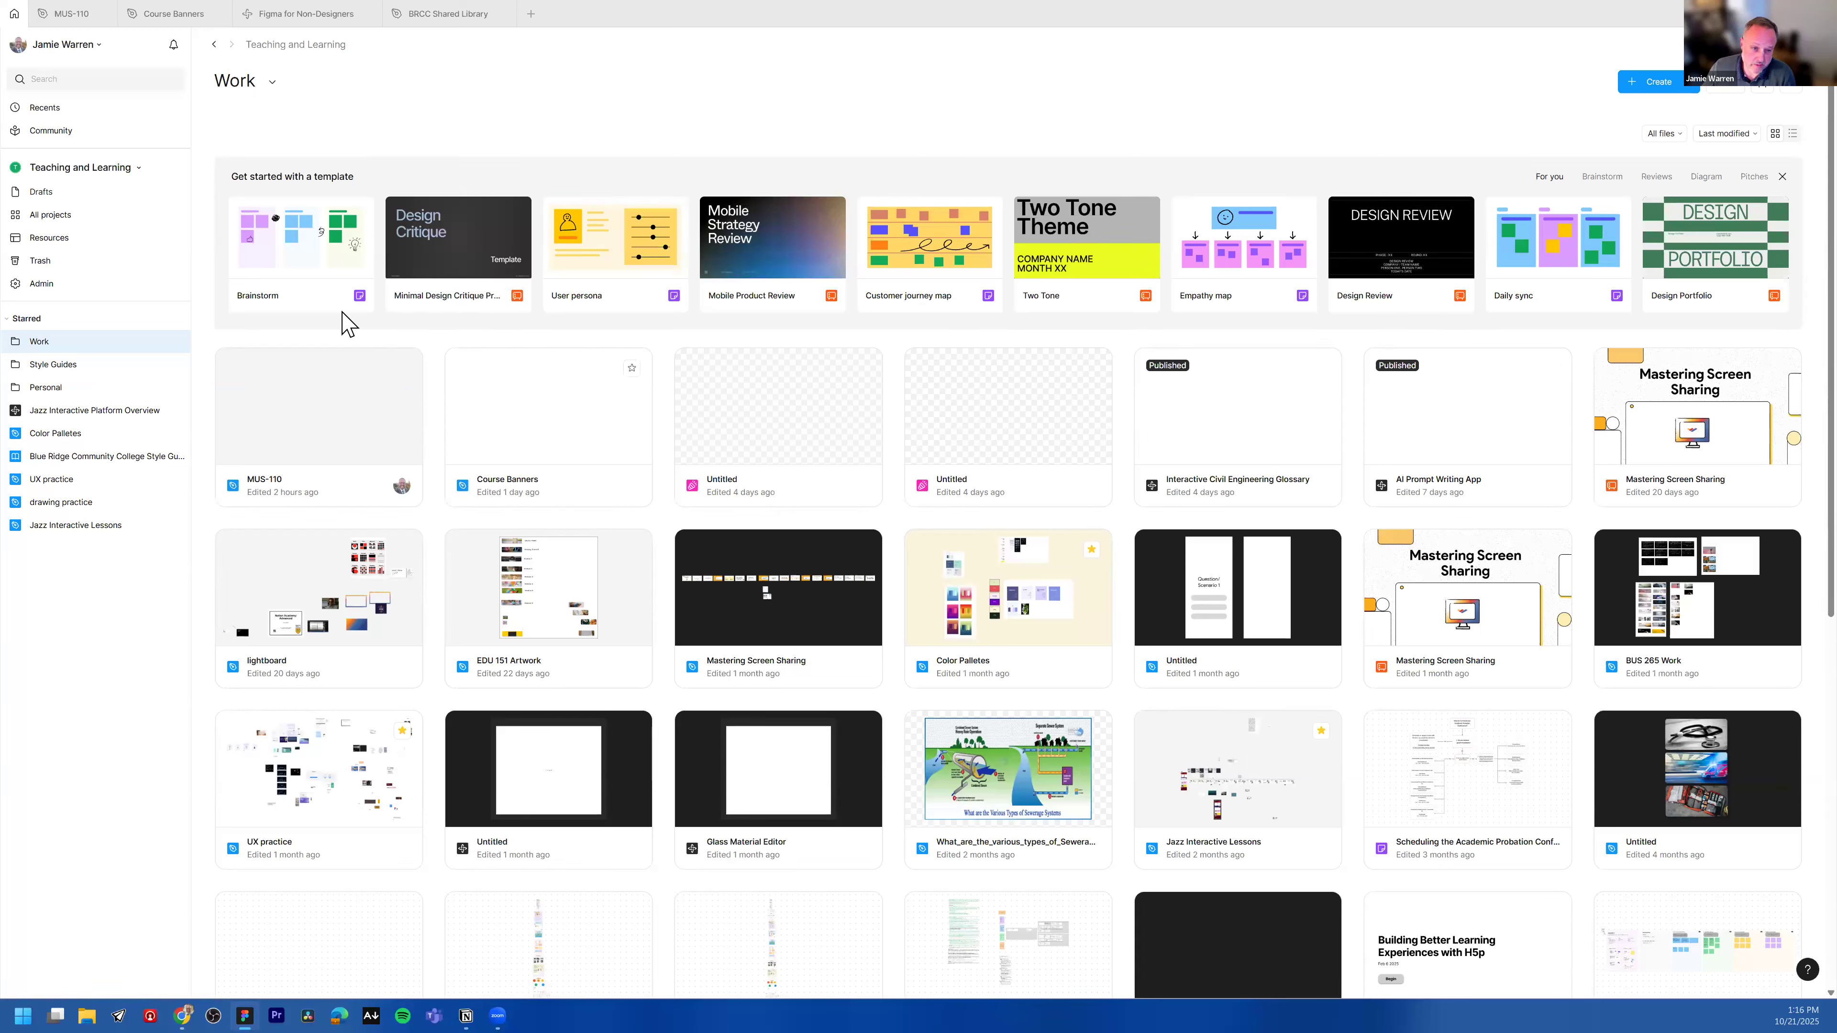
Step: Create a new Figma Buzz file, browse the Print templates, and close the template picker
left_click(1649, 86)
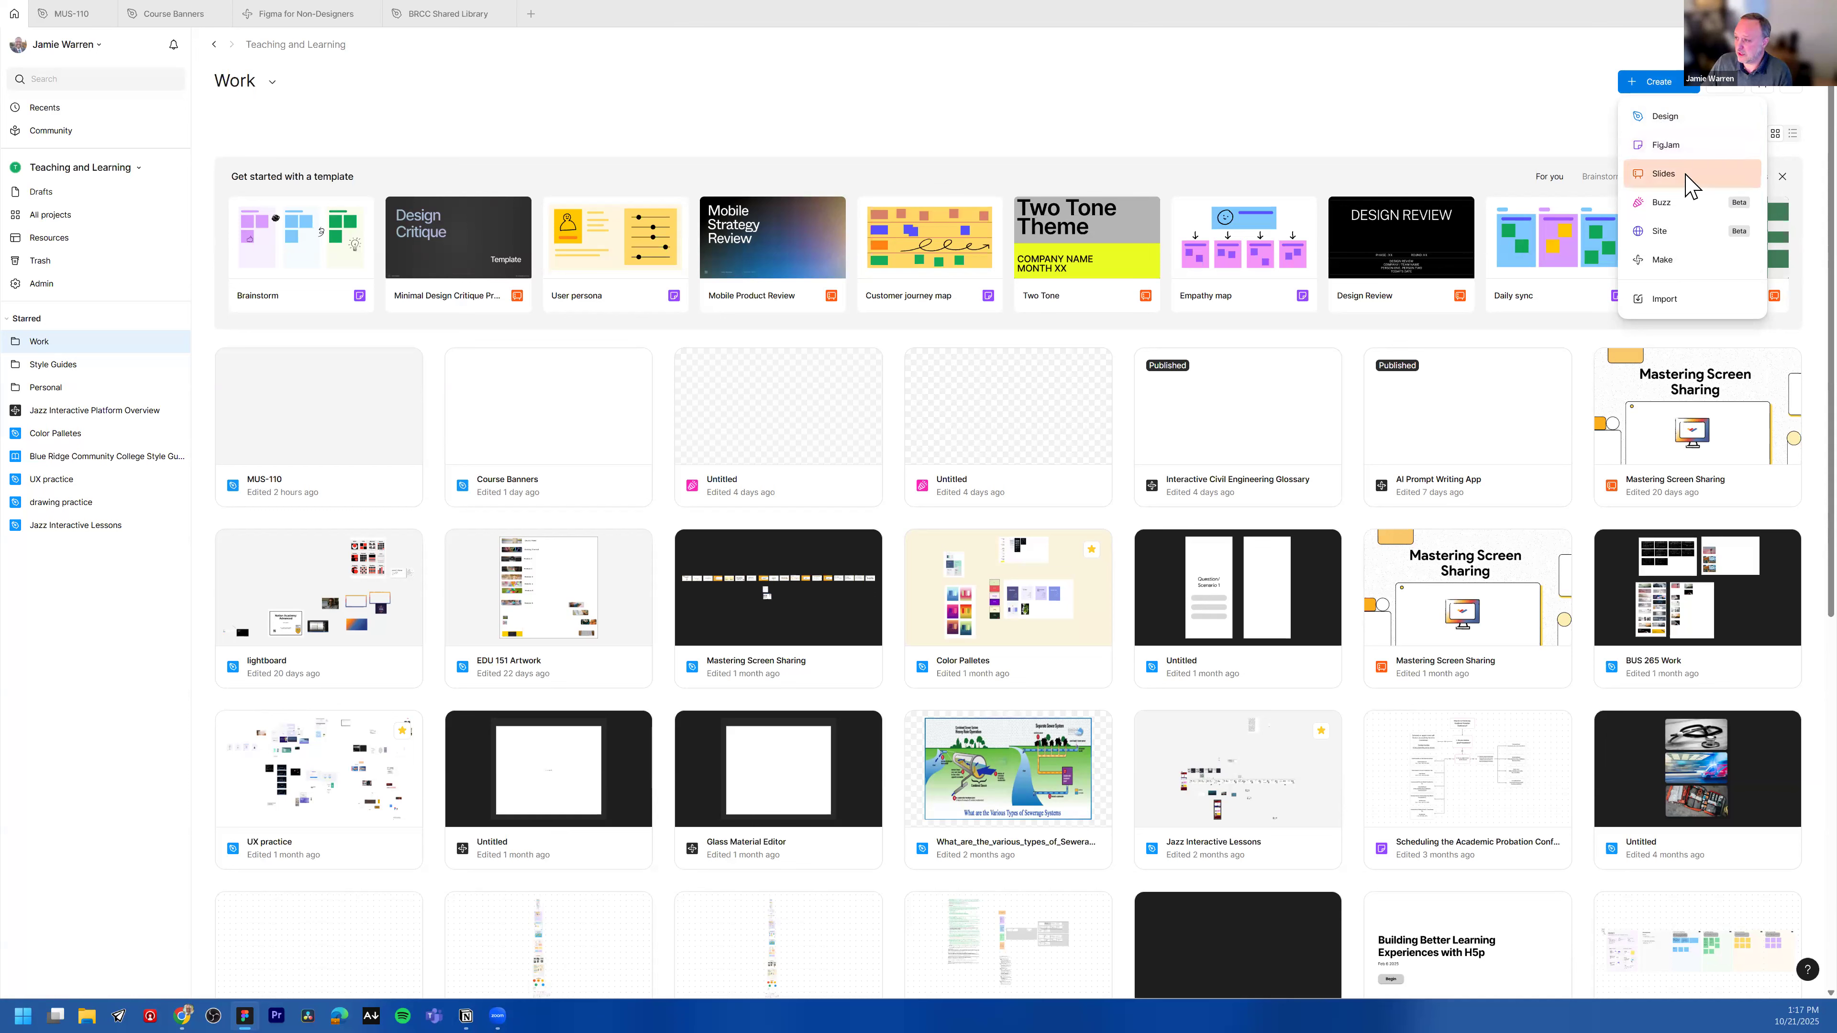
left_click(1687, 214)
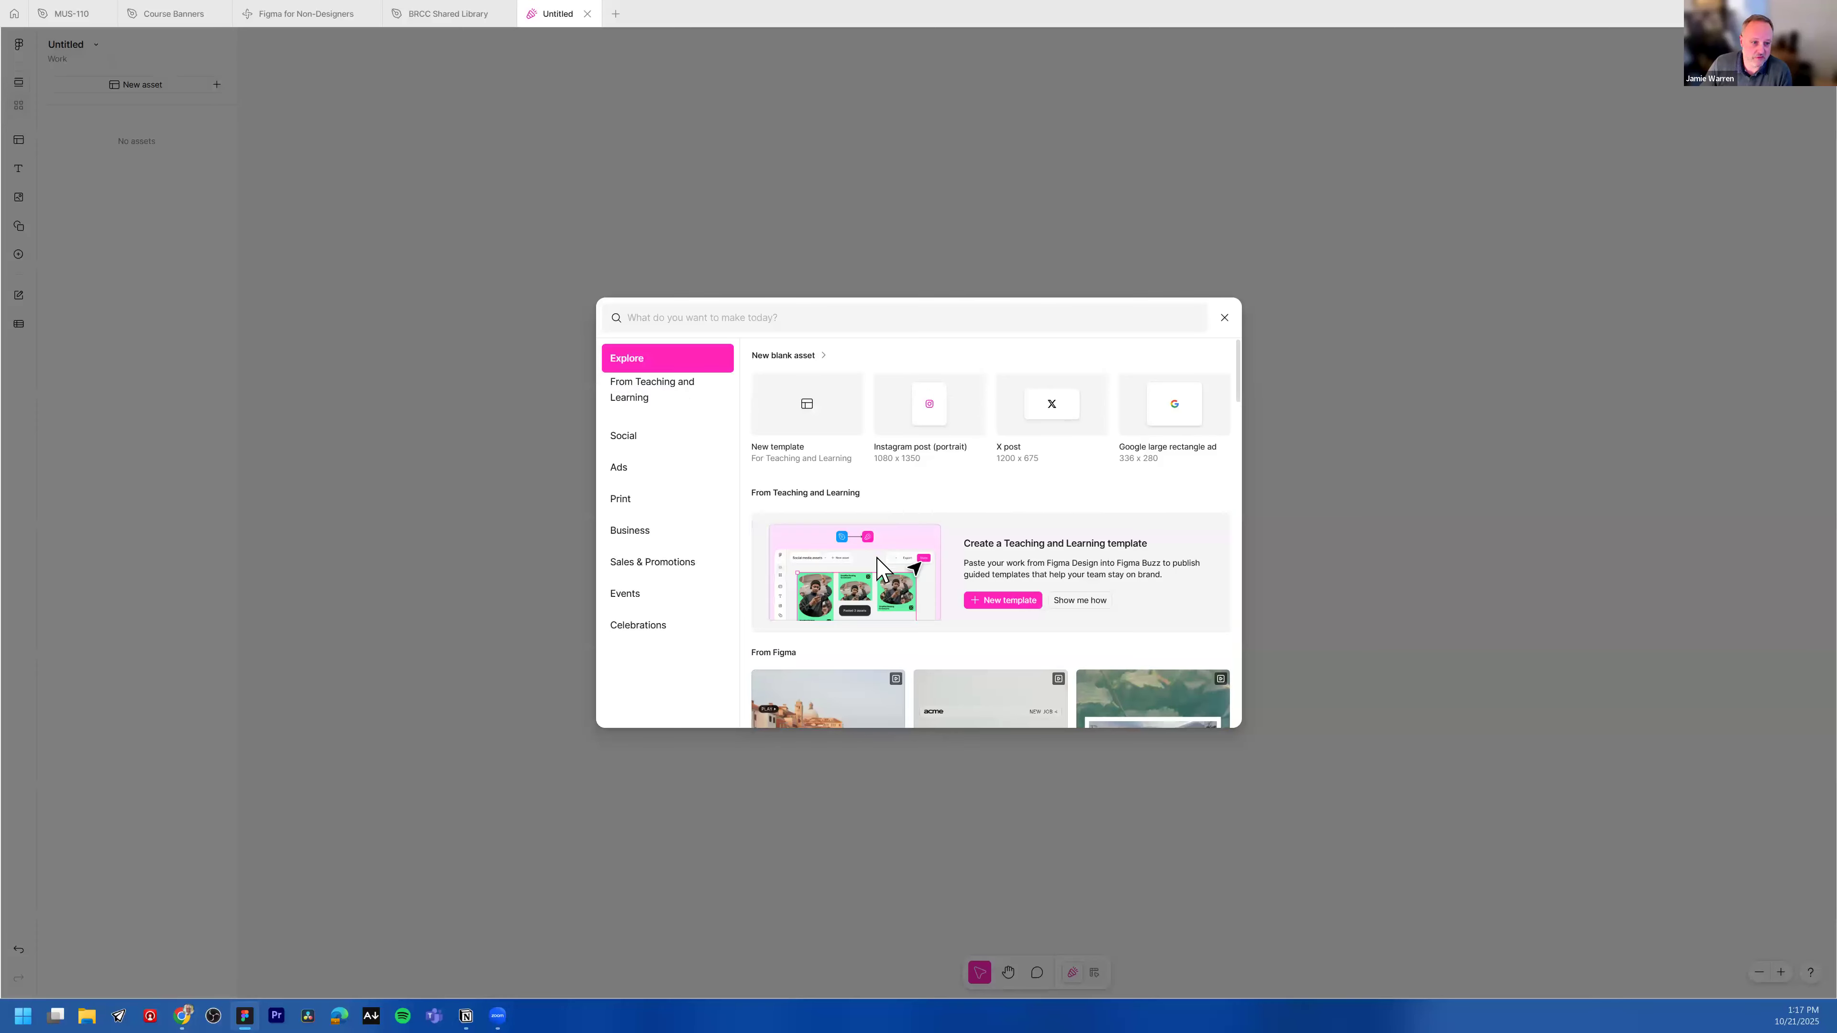
scroll(882, 560, "down", 2)
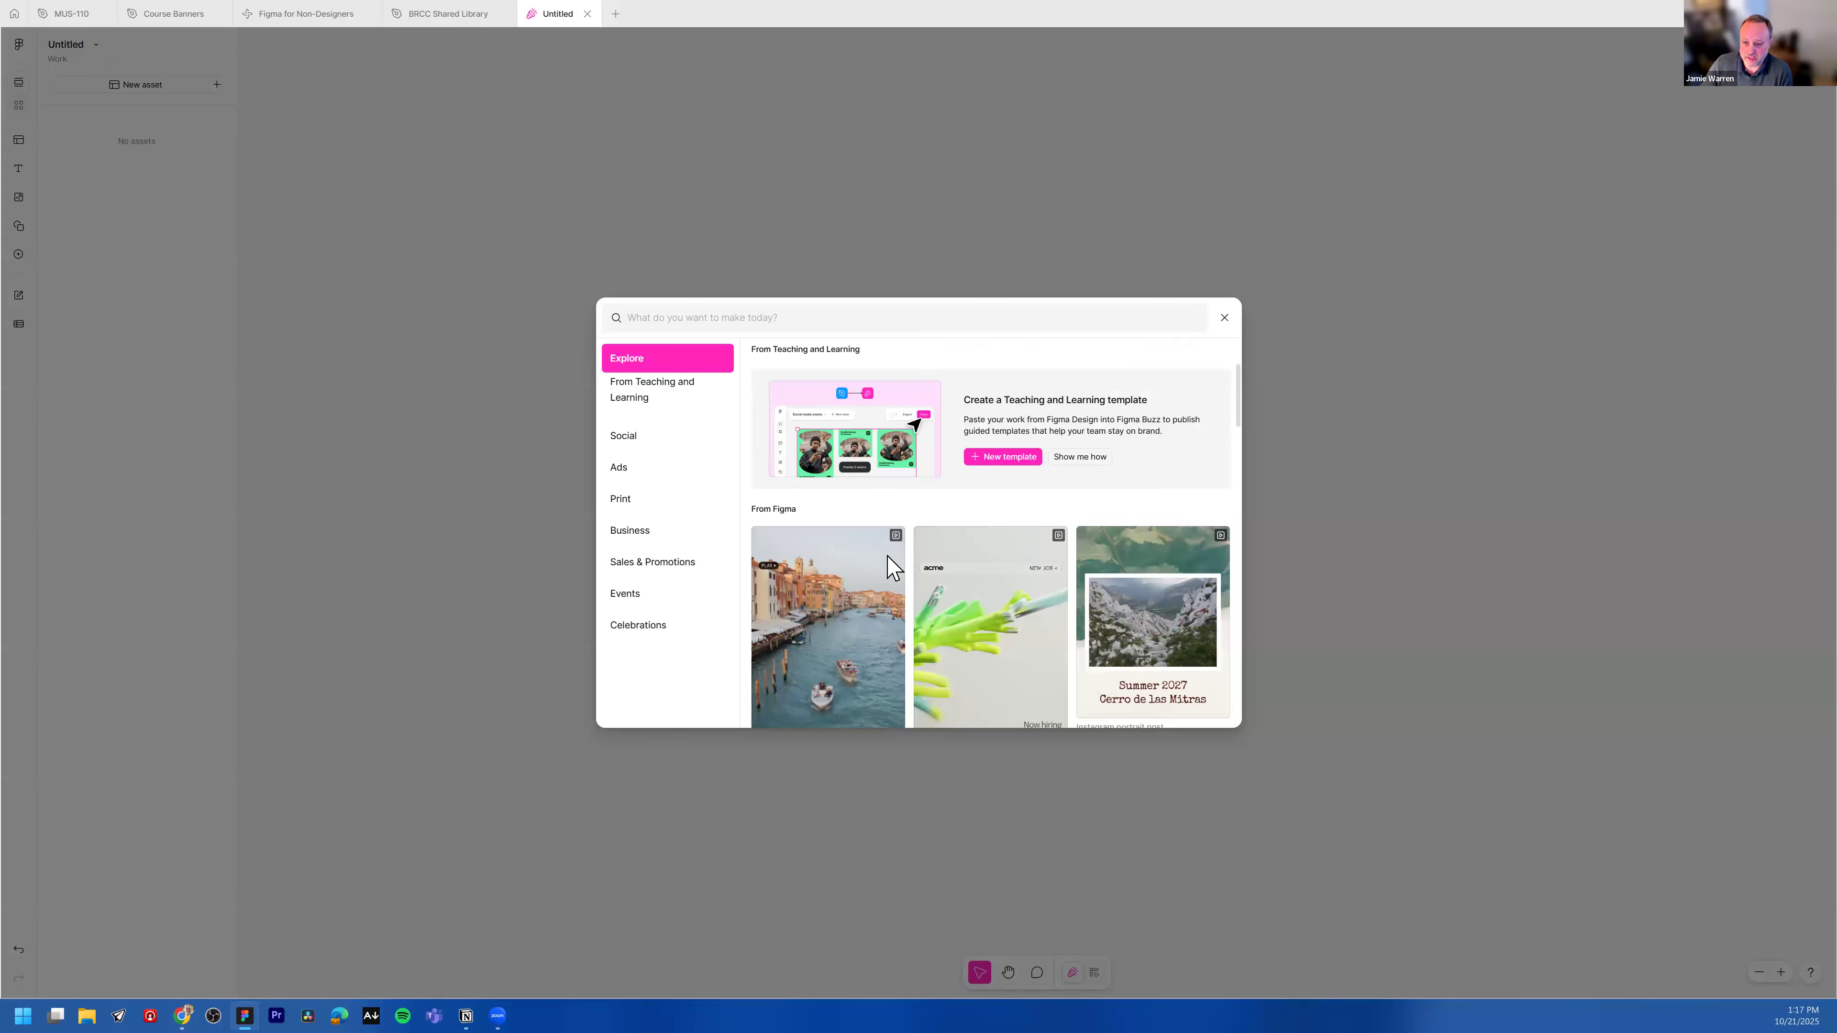
scroll(694, 518, "down", 2)
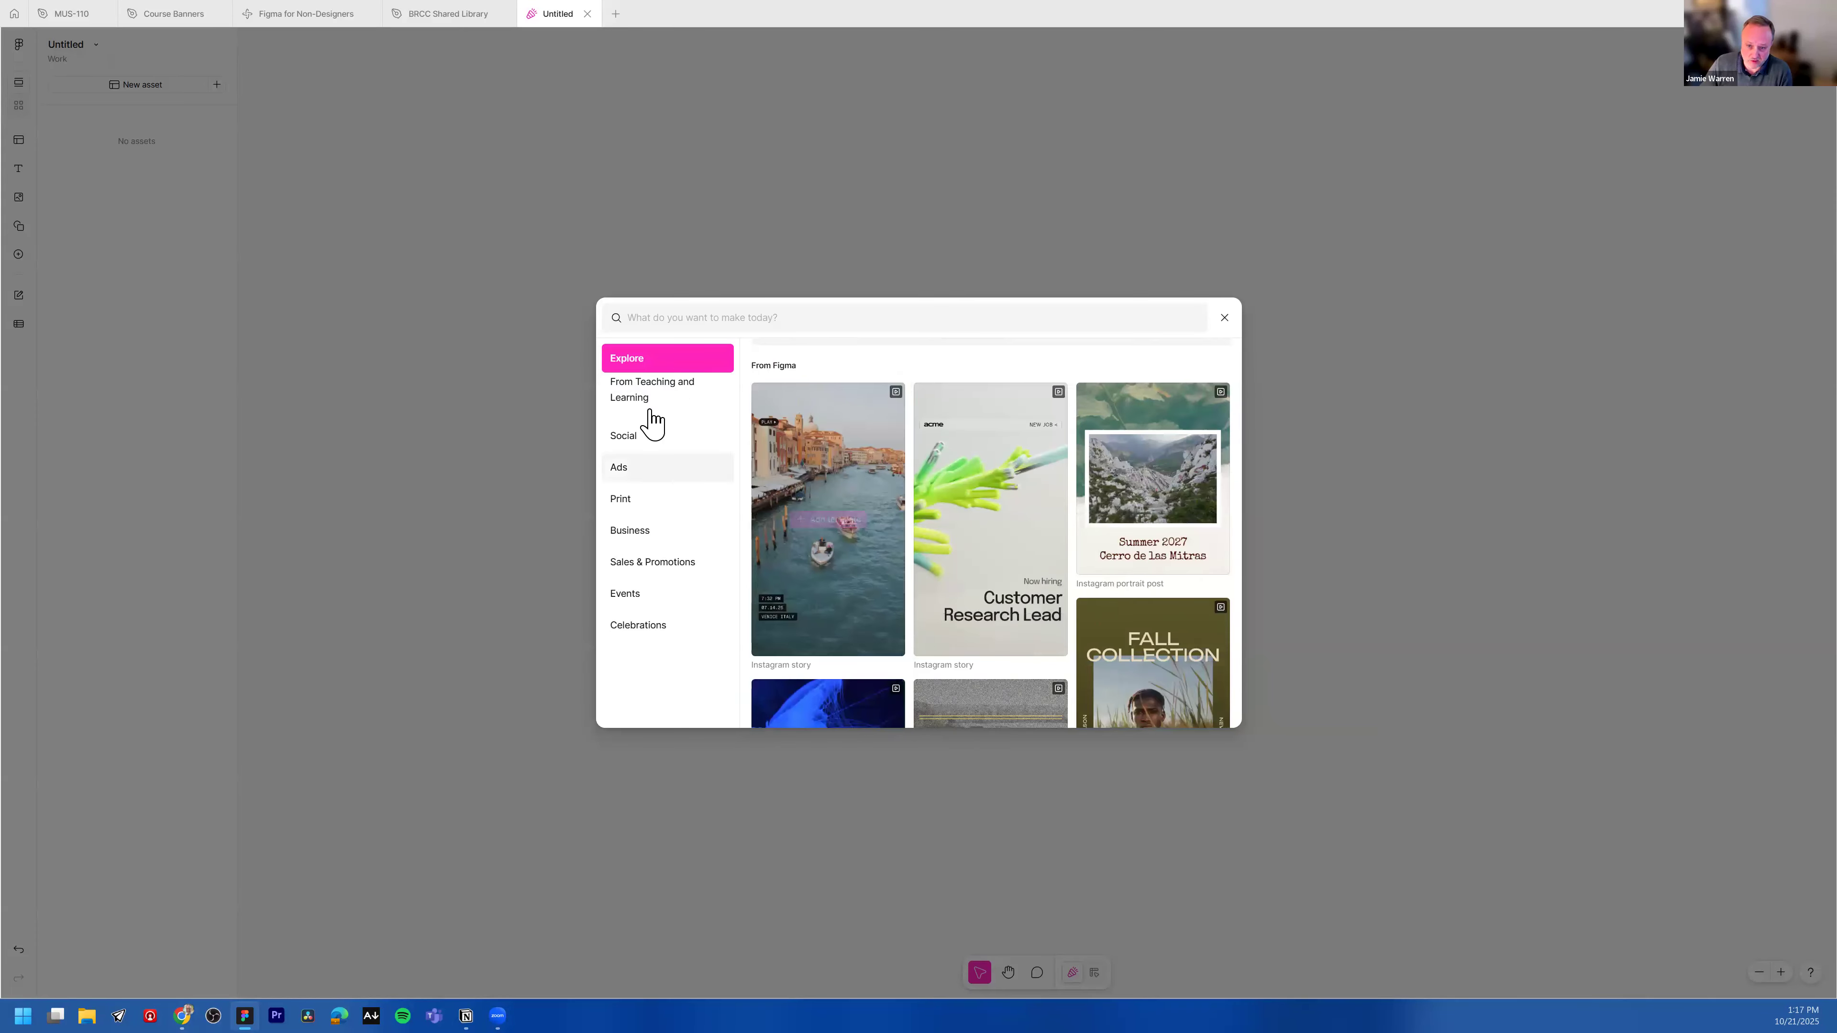
left_click(630, 503)
scroll(933, 505, "down", 1)
scroll(933, 507, "down", 8)
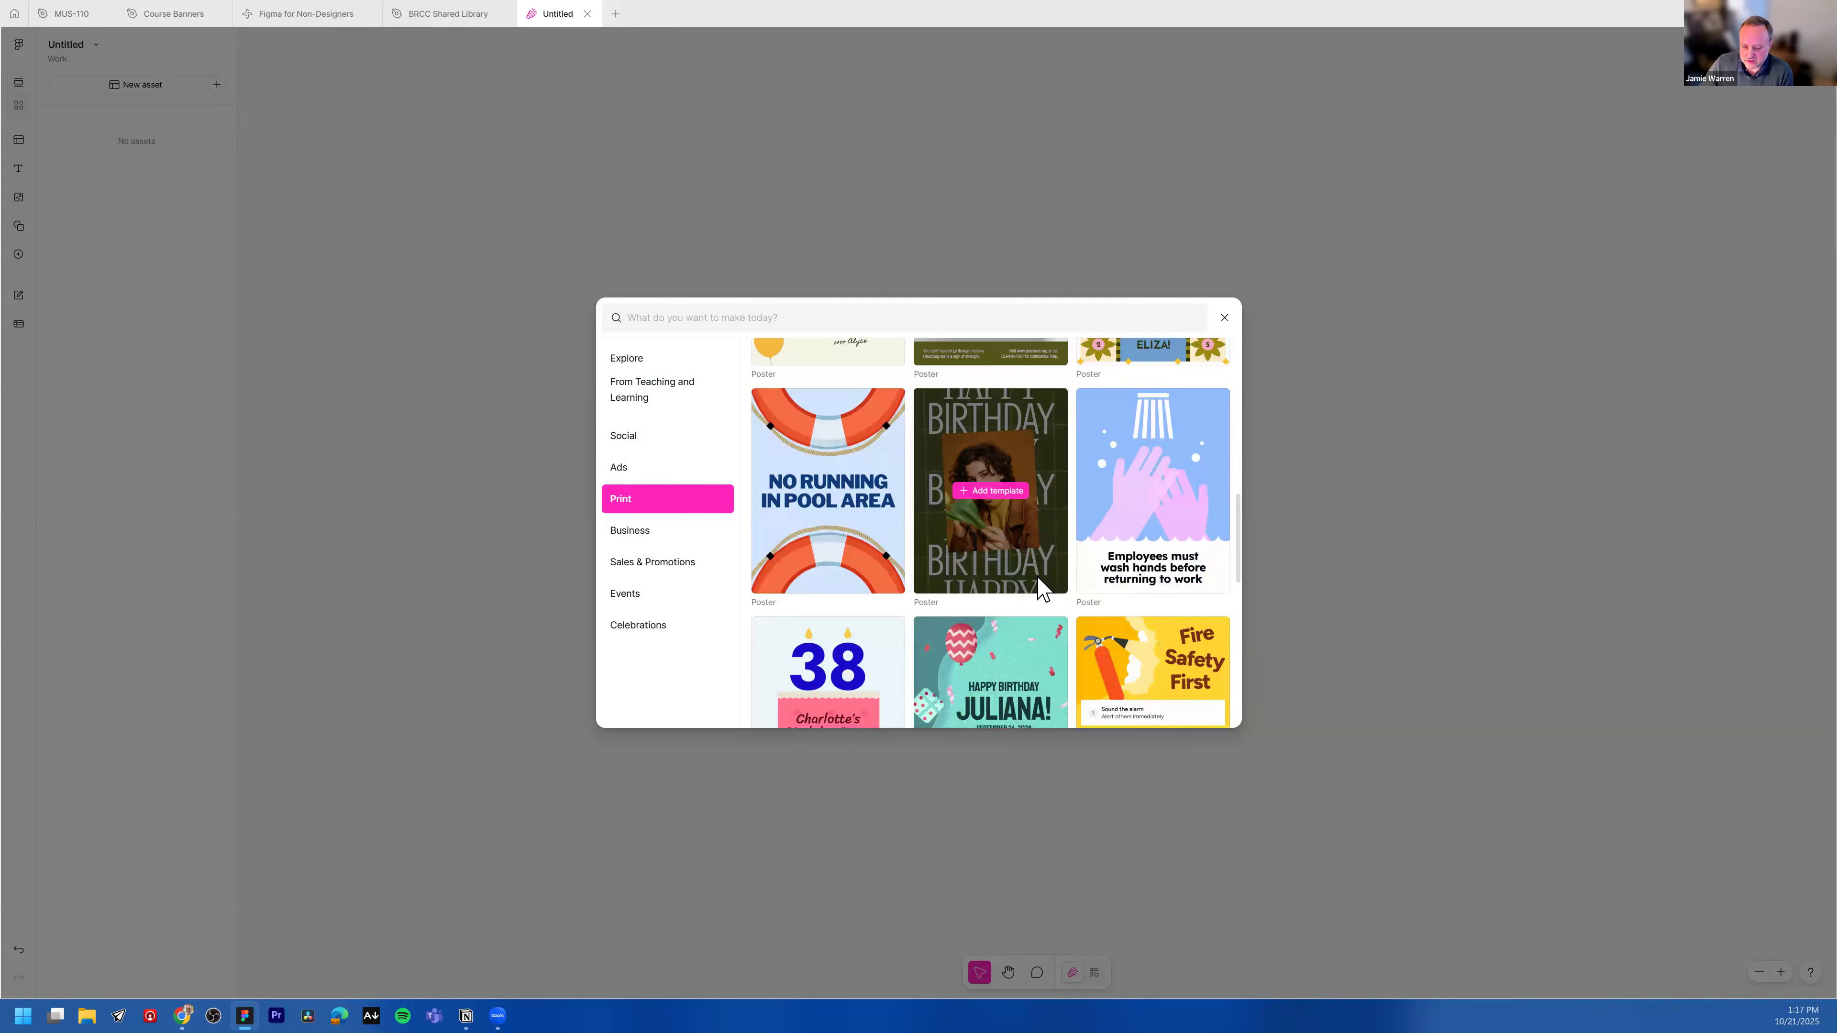
left_click(1224, 321)
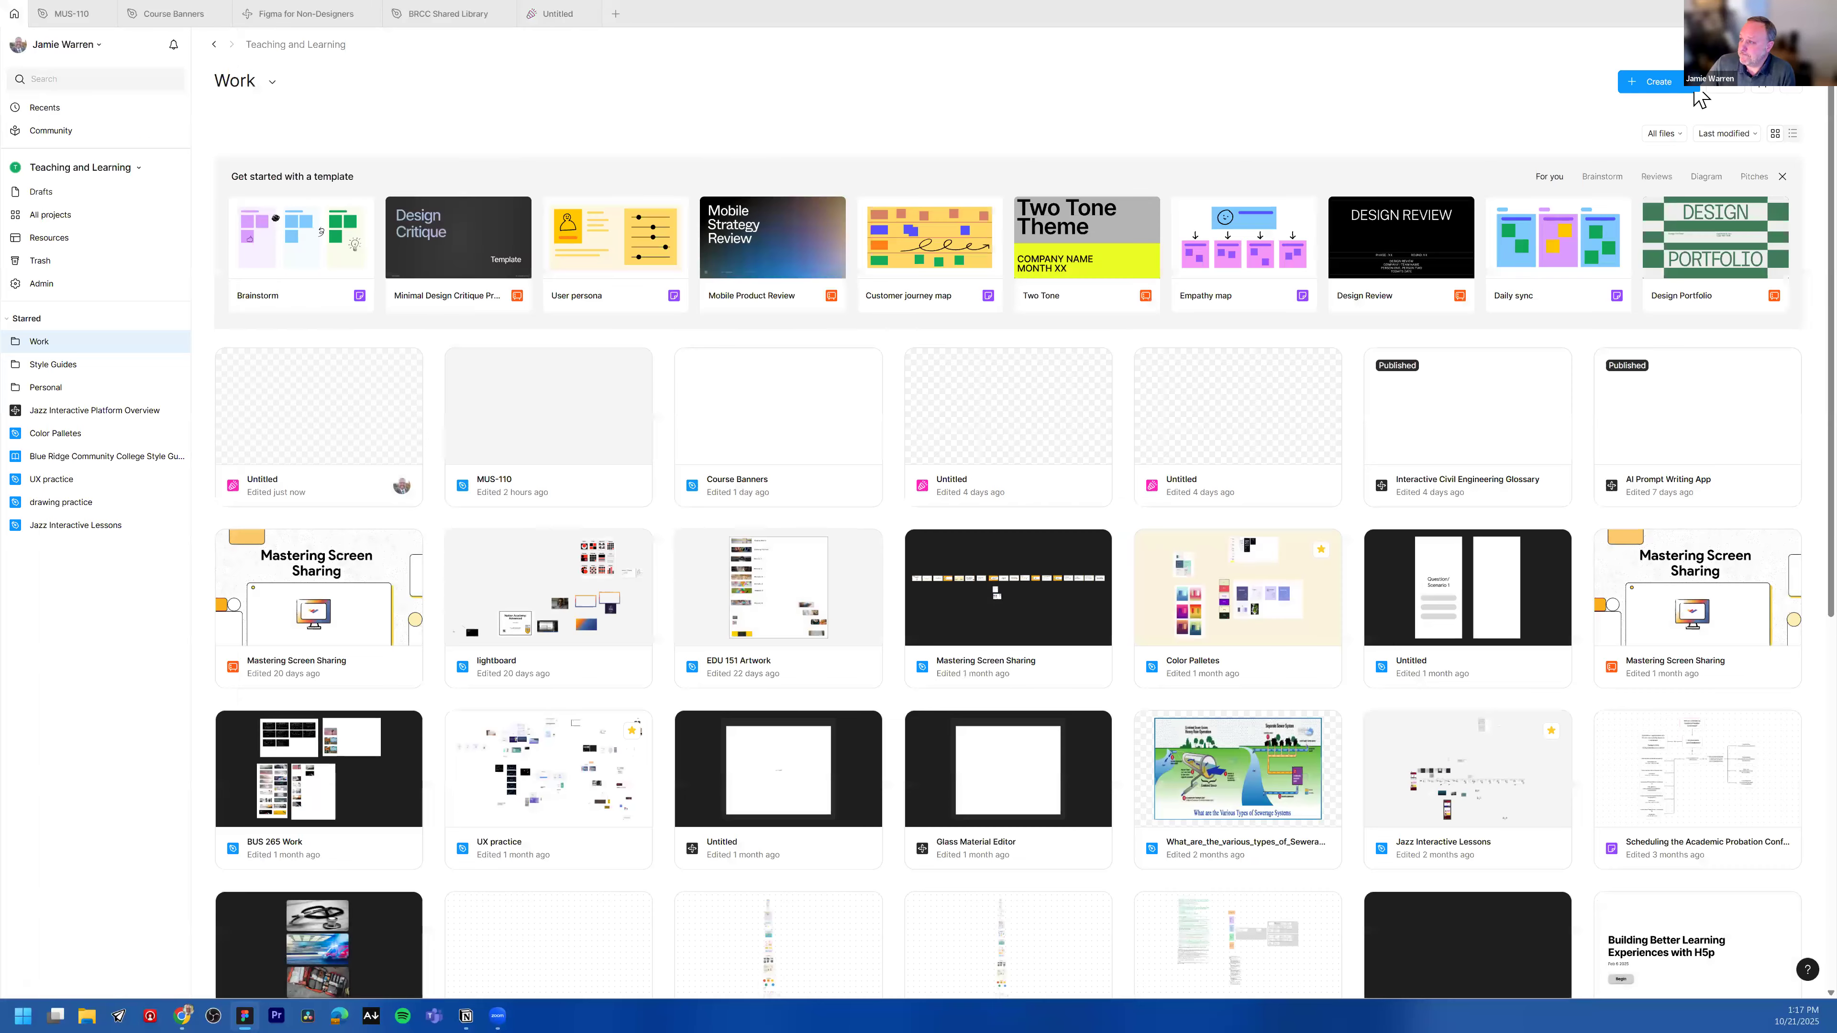
Step: Open the Interactive Civil Engineering Glossary file and scroll through its prompt history
left_click(1693, 91)
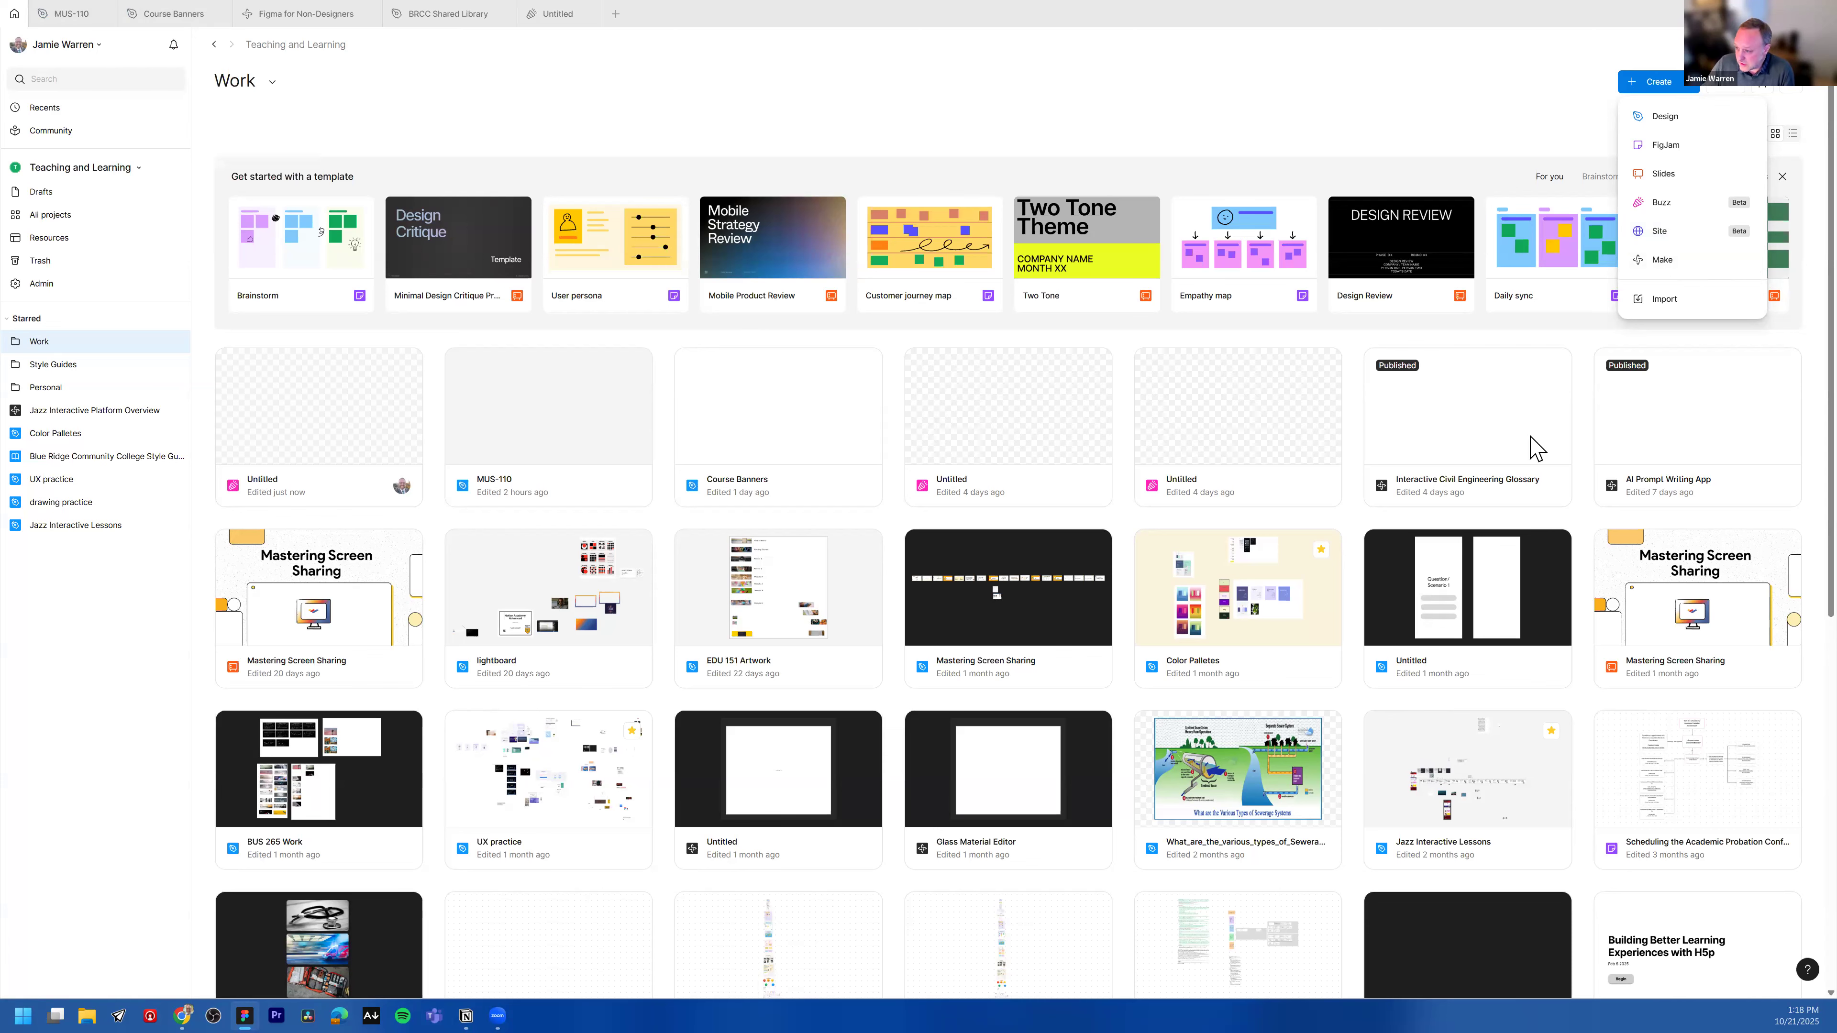
double_click(1468, 435)
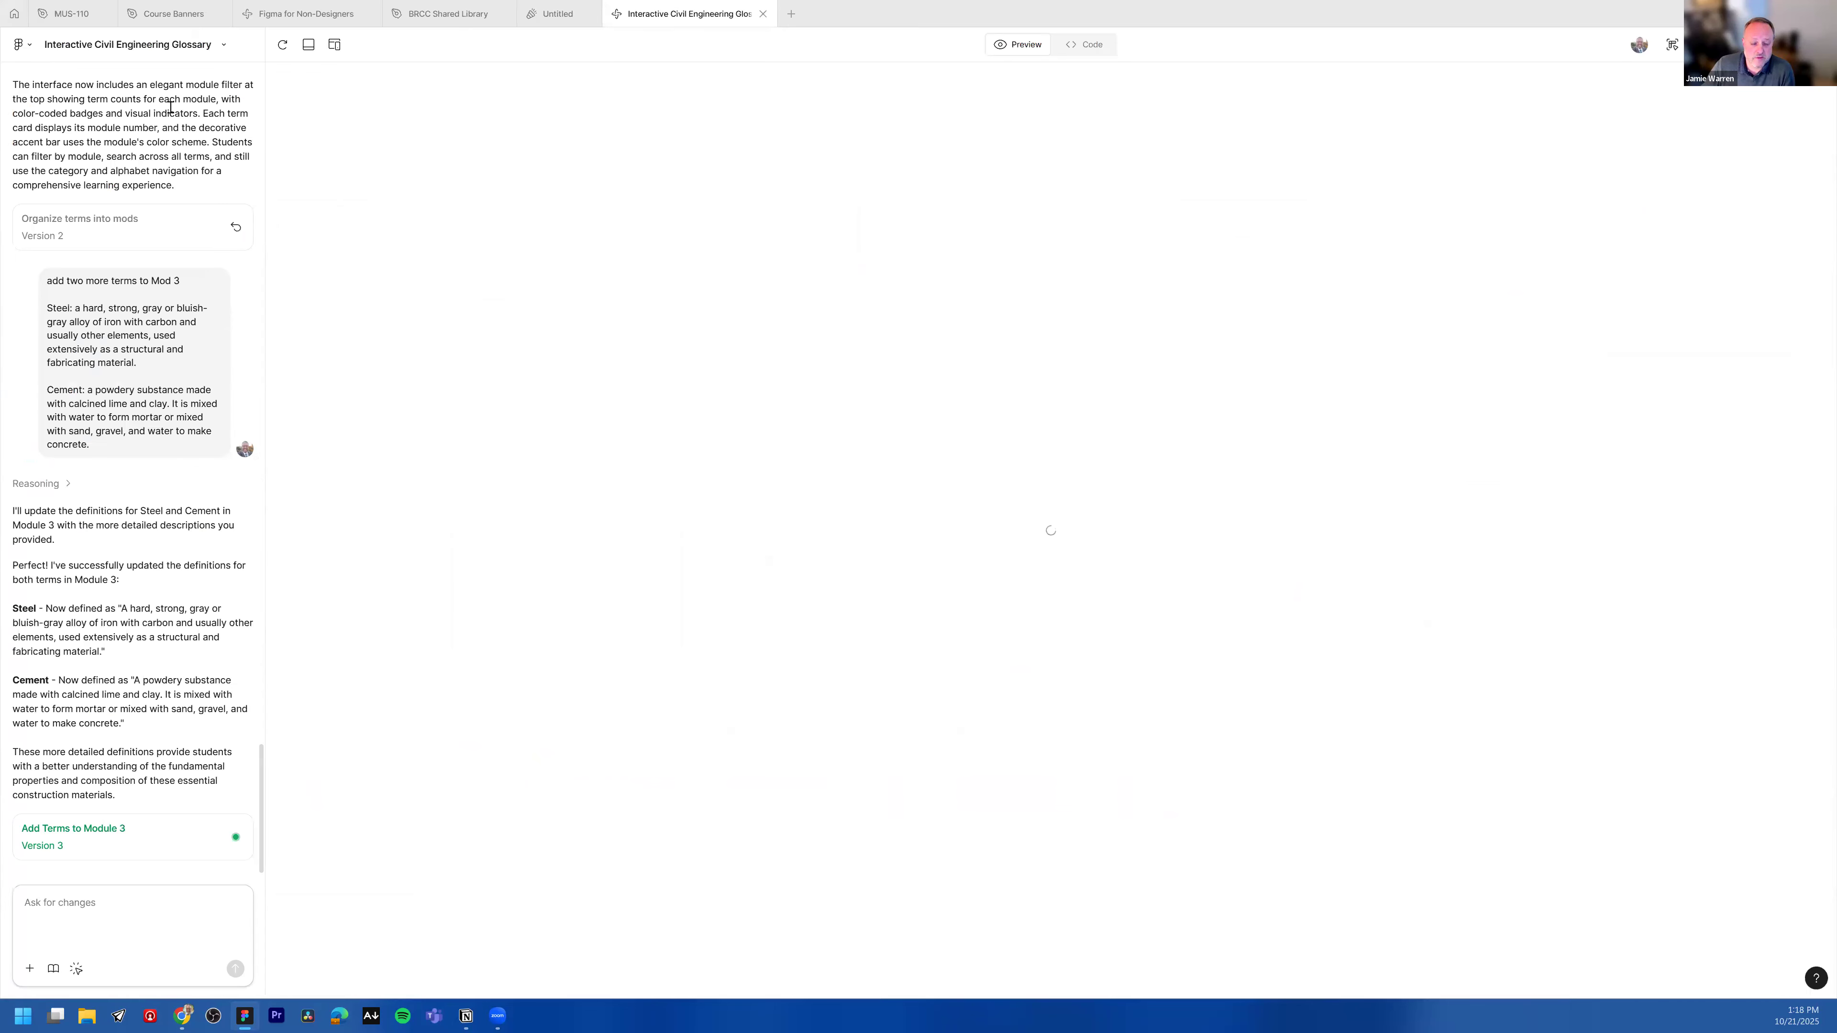
scroll(525, 442, "down", 1)
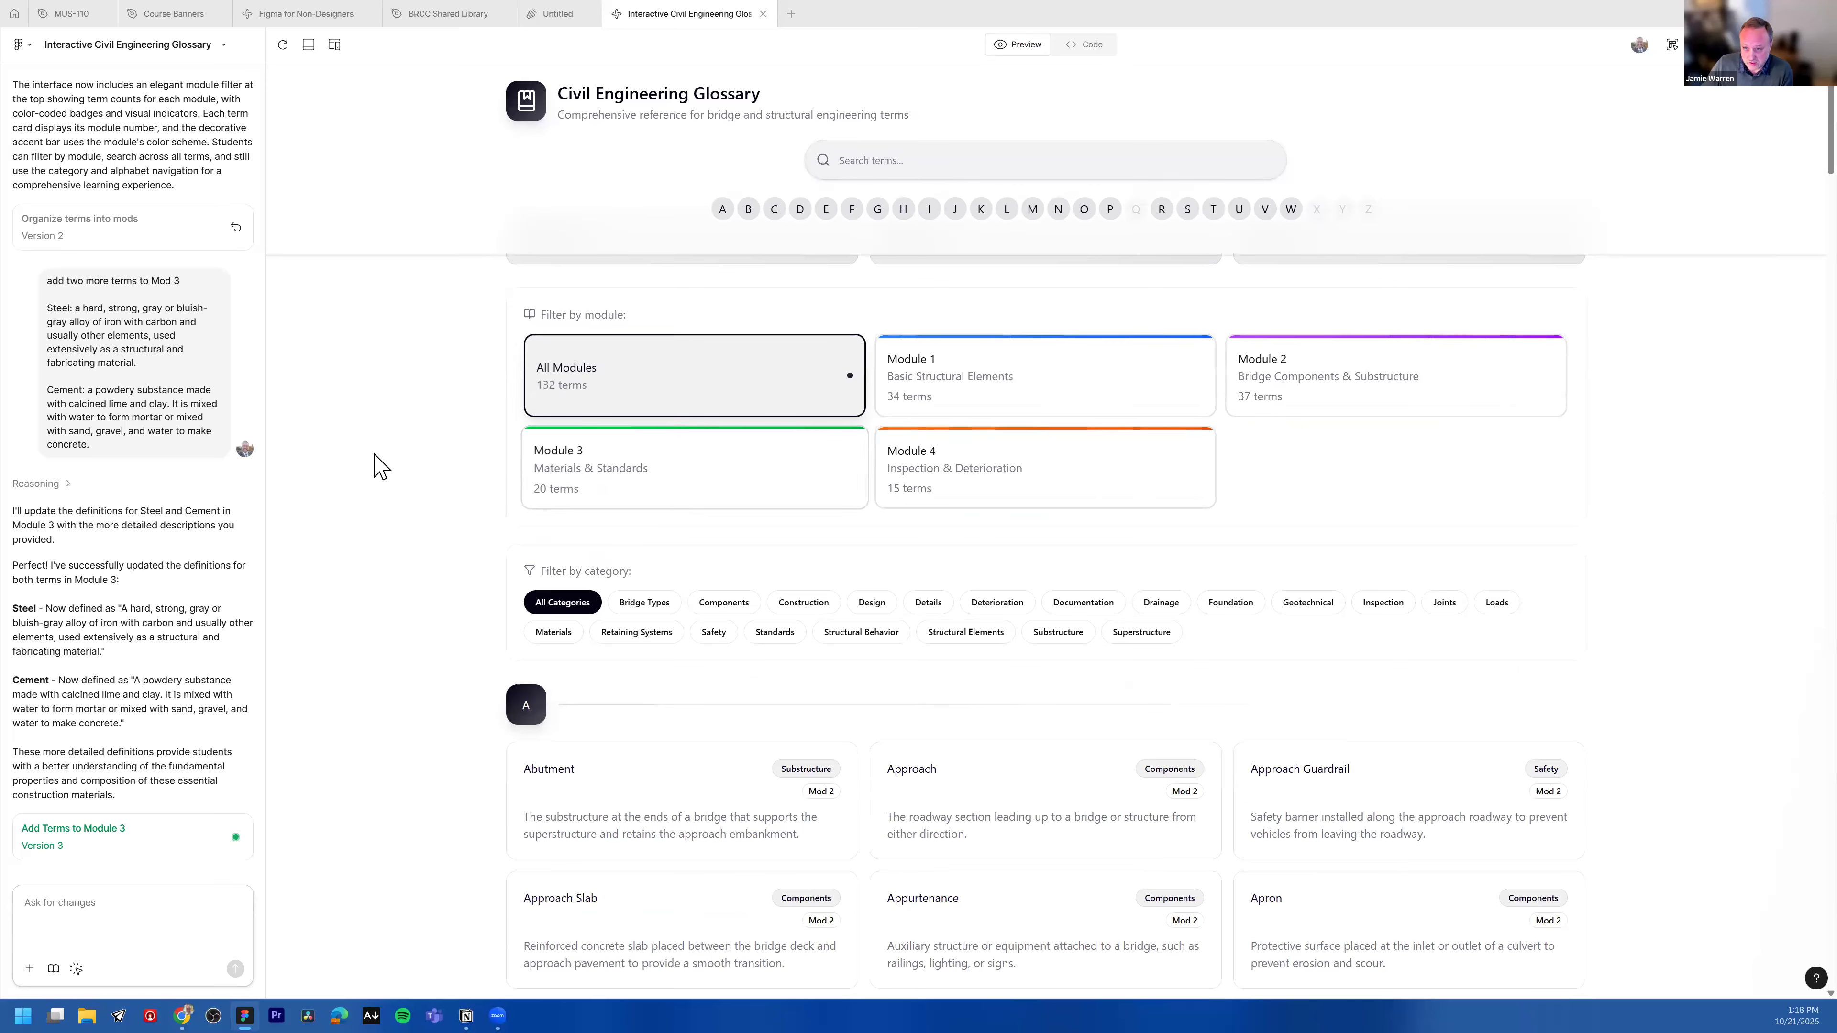
scroll(377, 464, "up", 1)
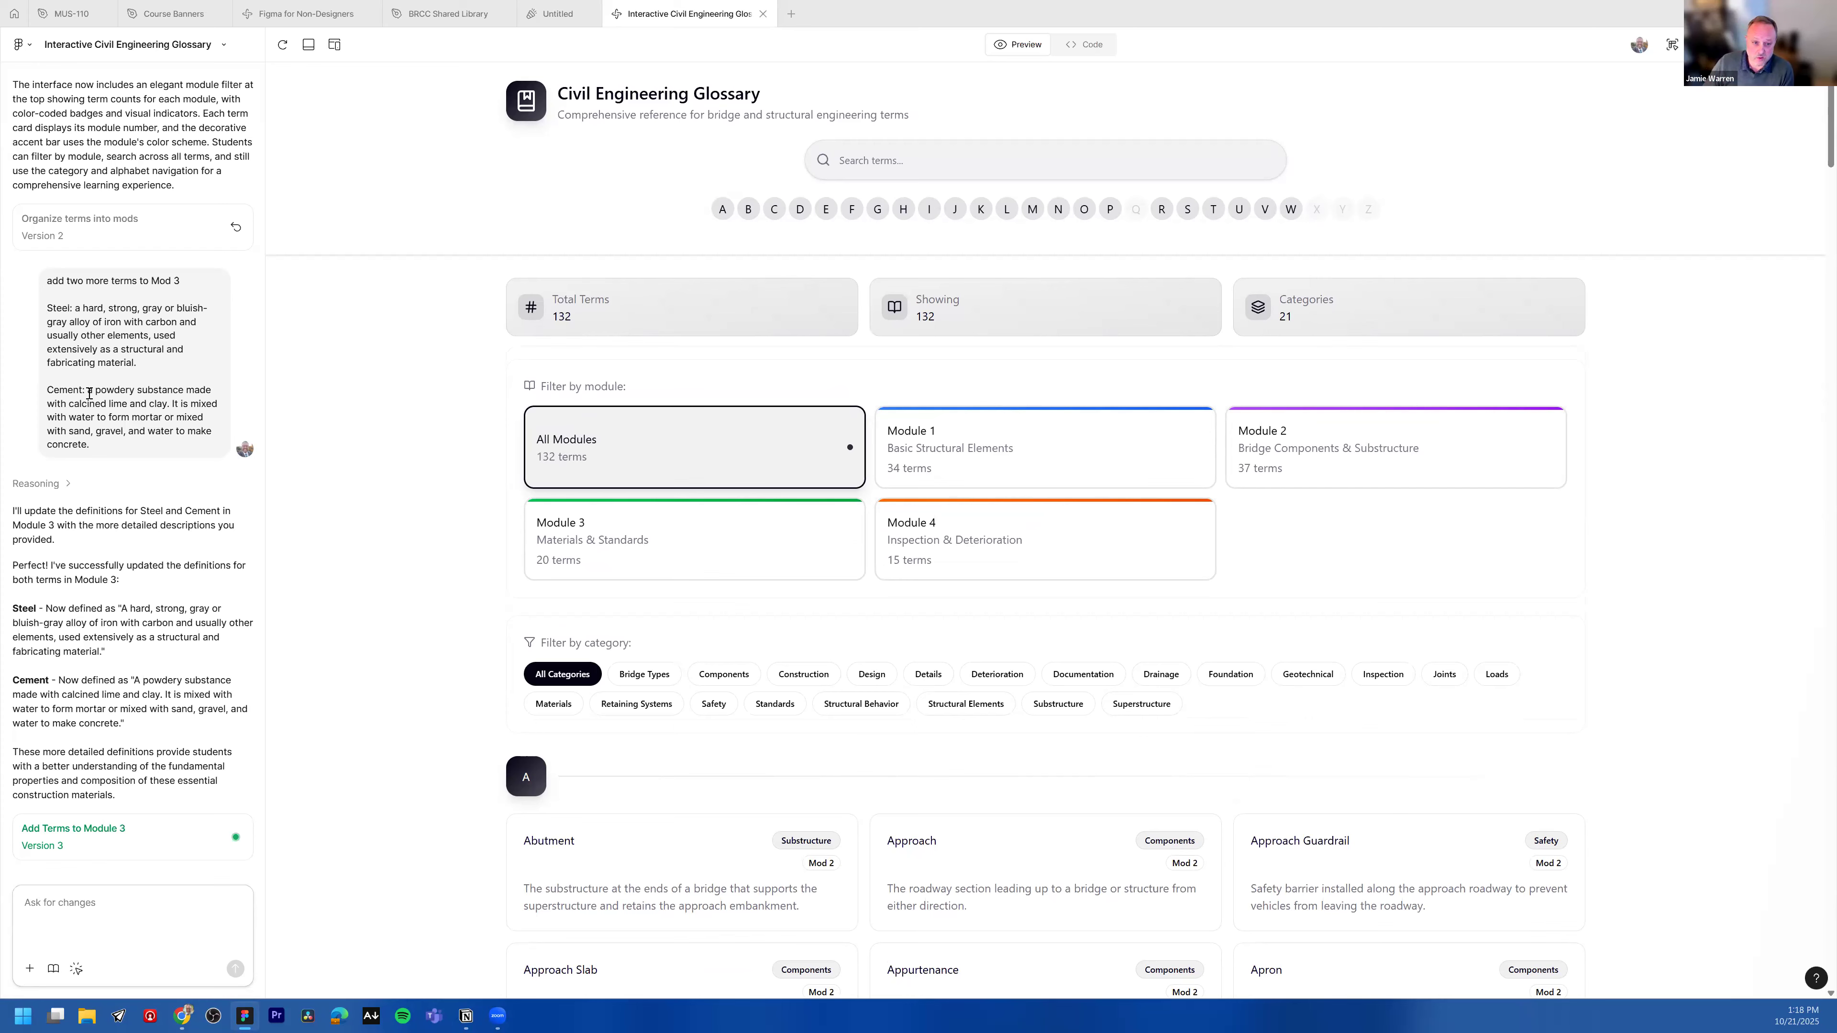
scroll(158, 343, "up", 15)
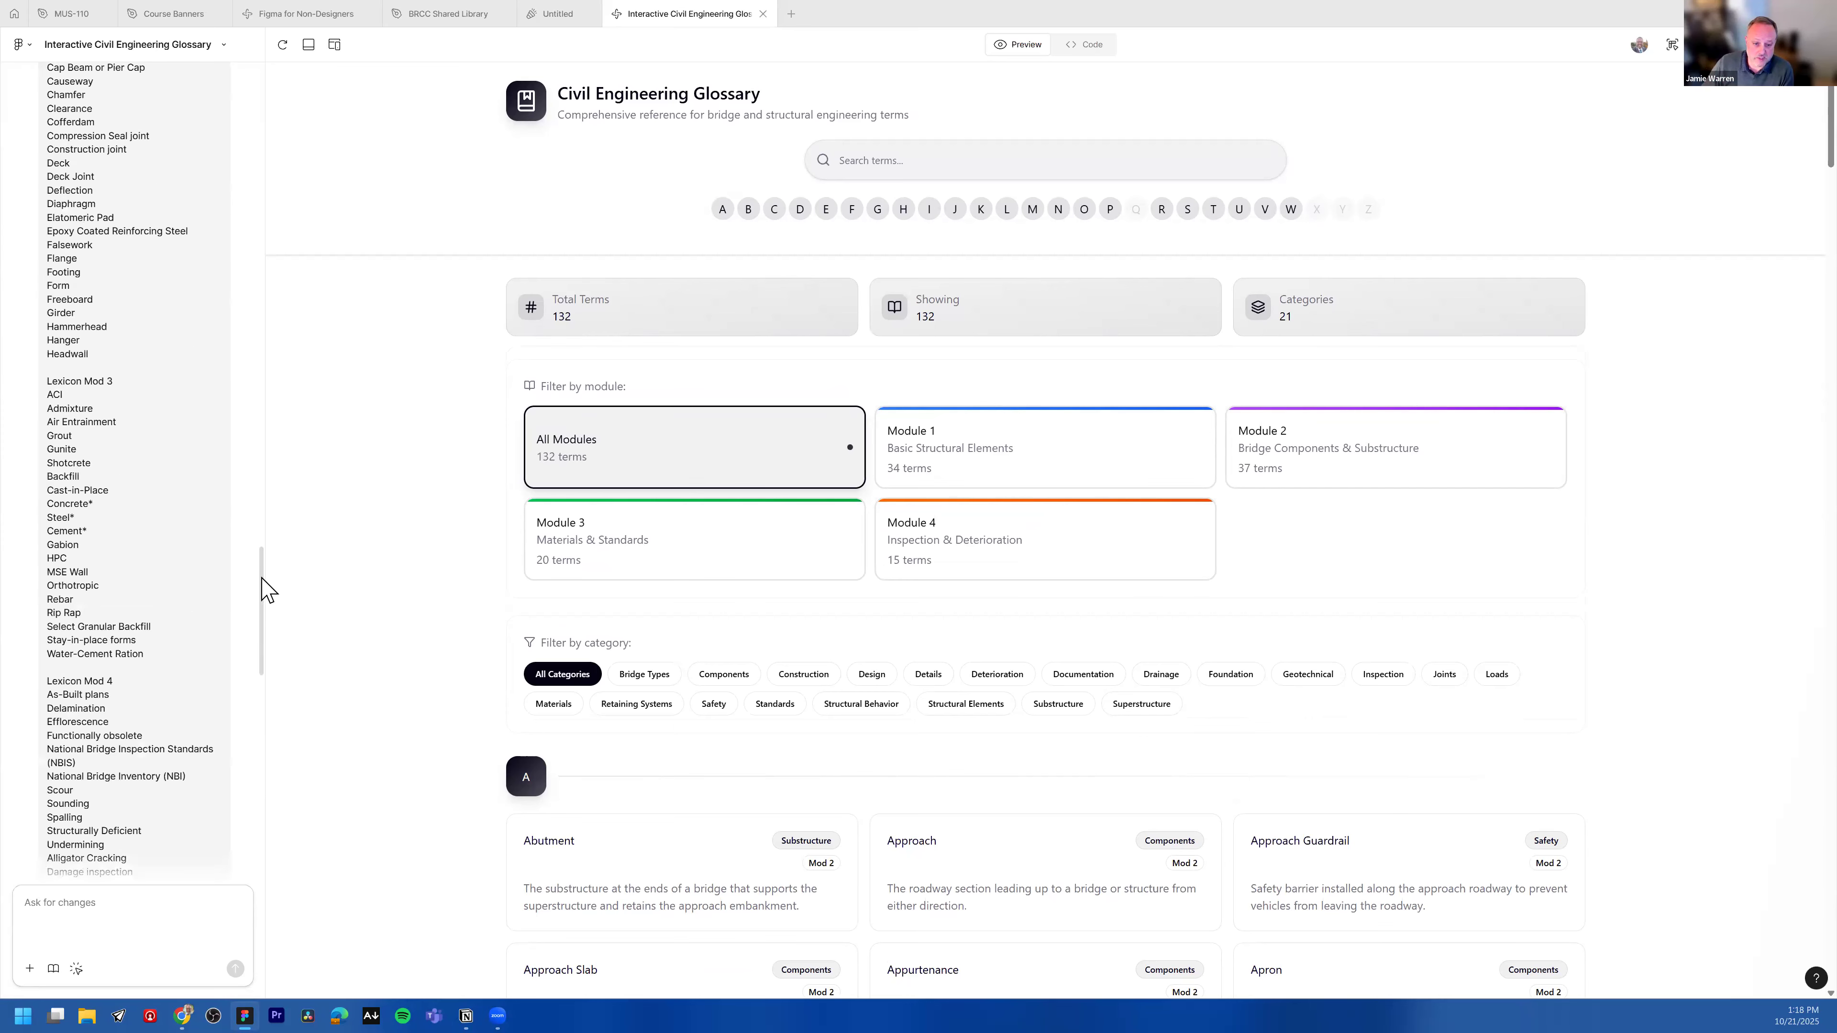
scroll(245, 430, "up", 10)
scroll(254, 123, "up", 15)
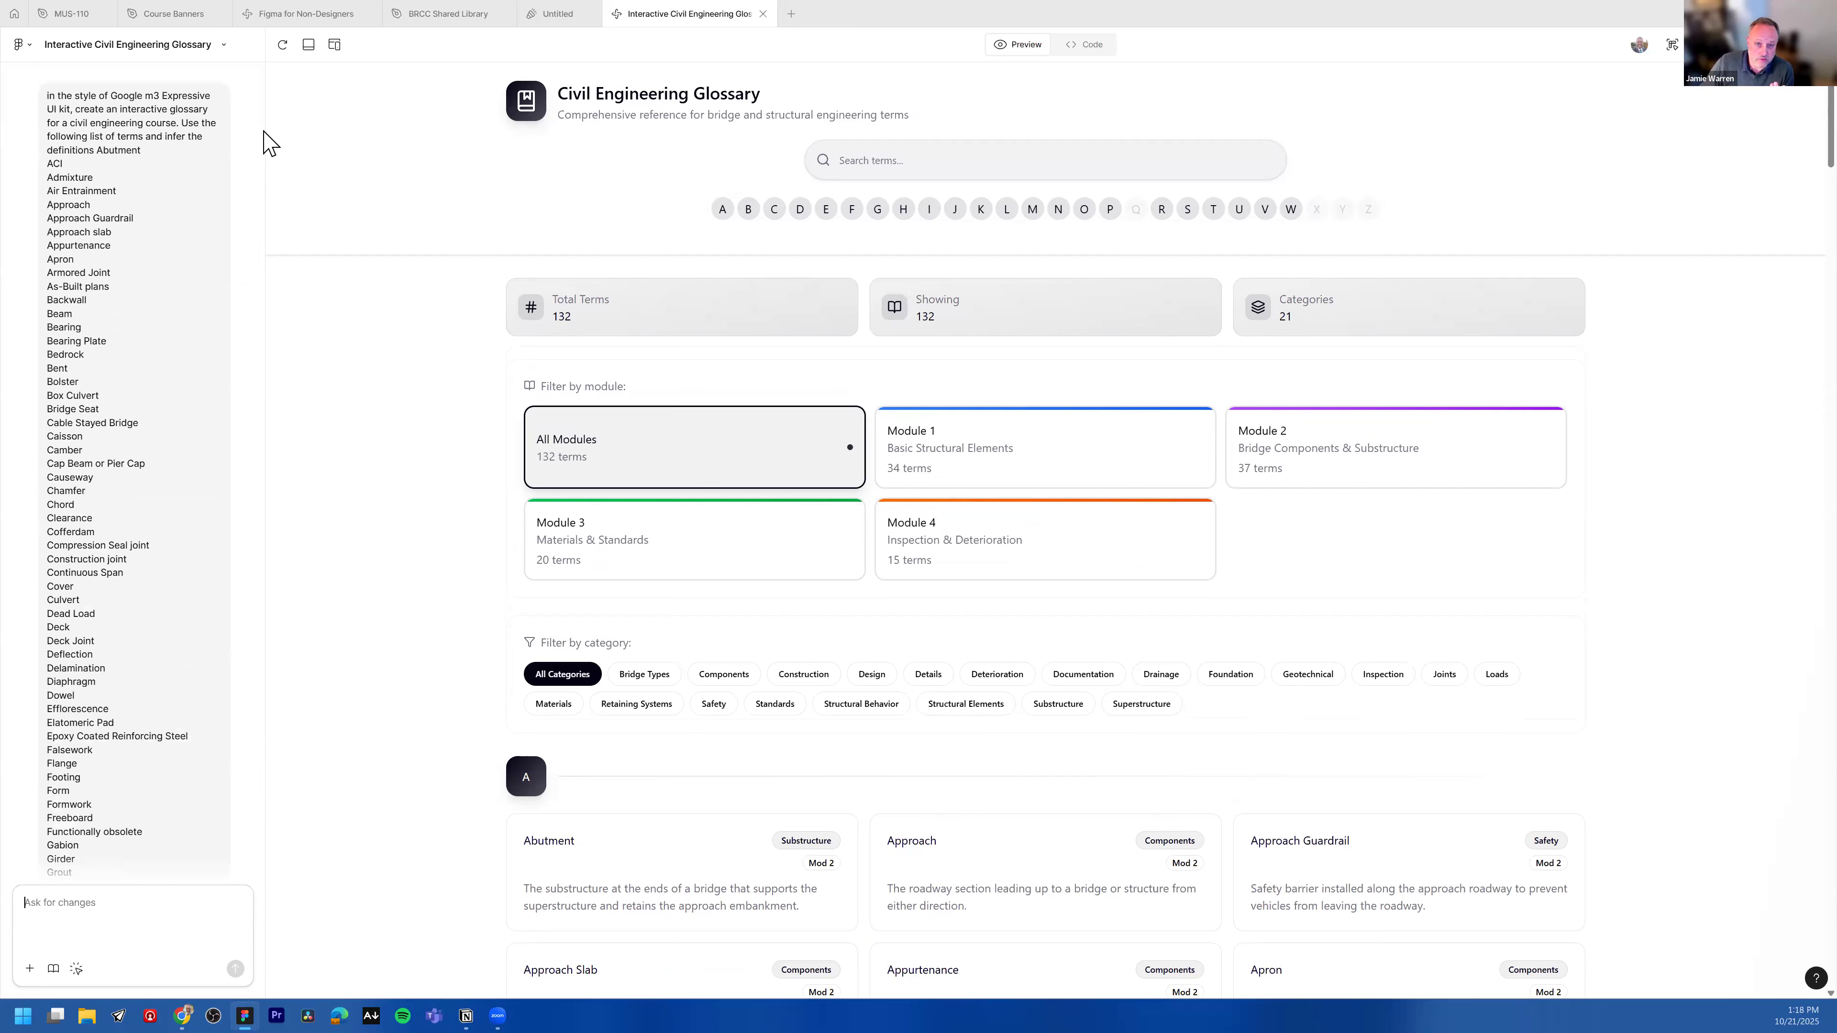
scroll(261, 391, "down", 15)
scroll(267, 388, "down", 3)
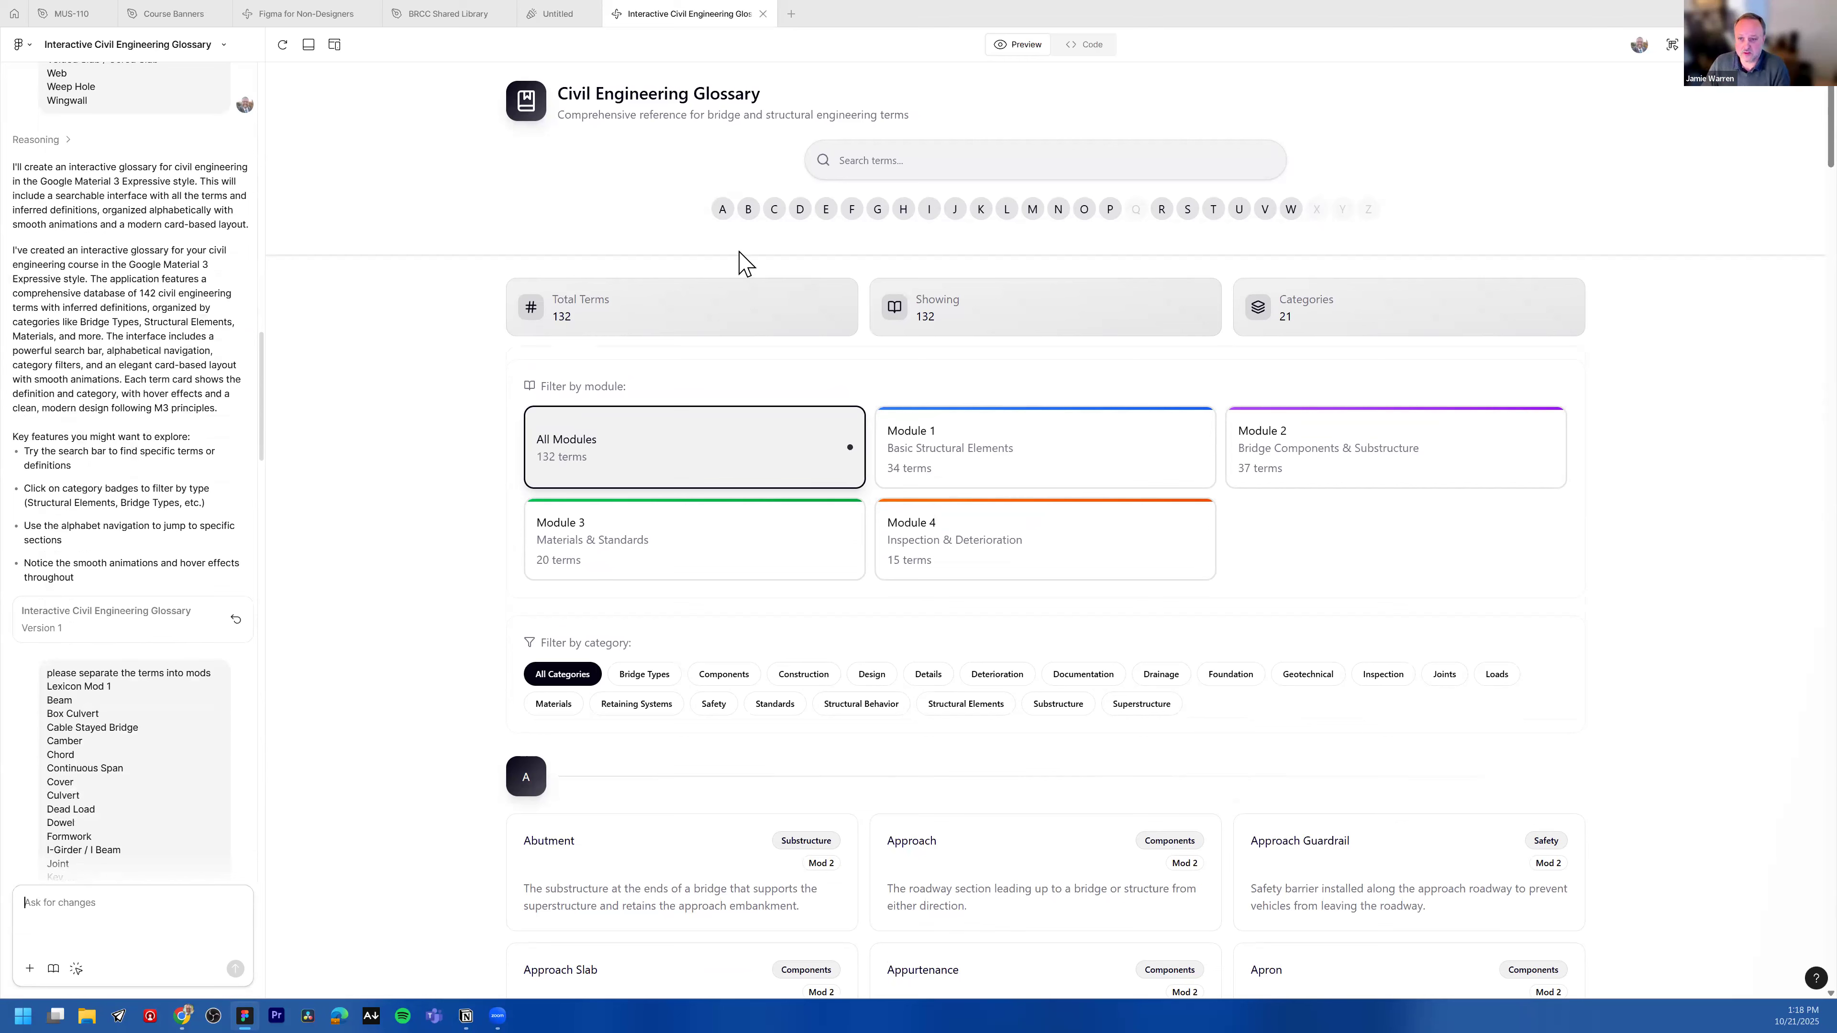
Step: Try the glossary preview's letter C jump and Module 1 filter, then return to the file browser home
left_click(777, 216)
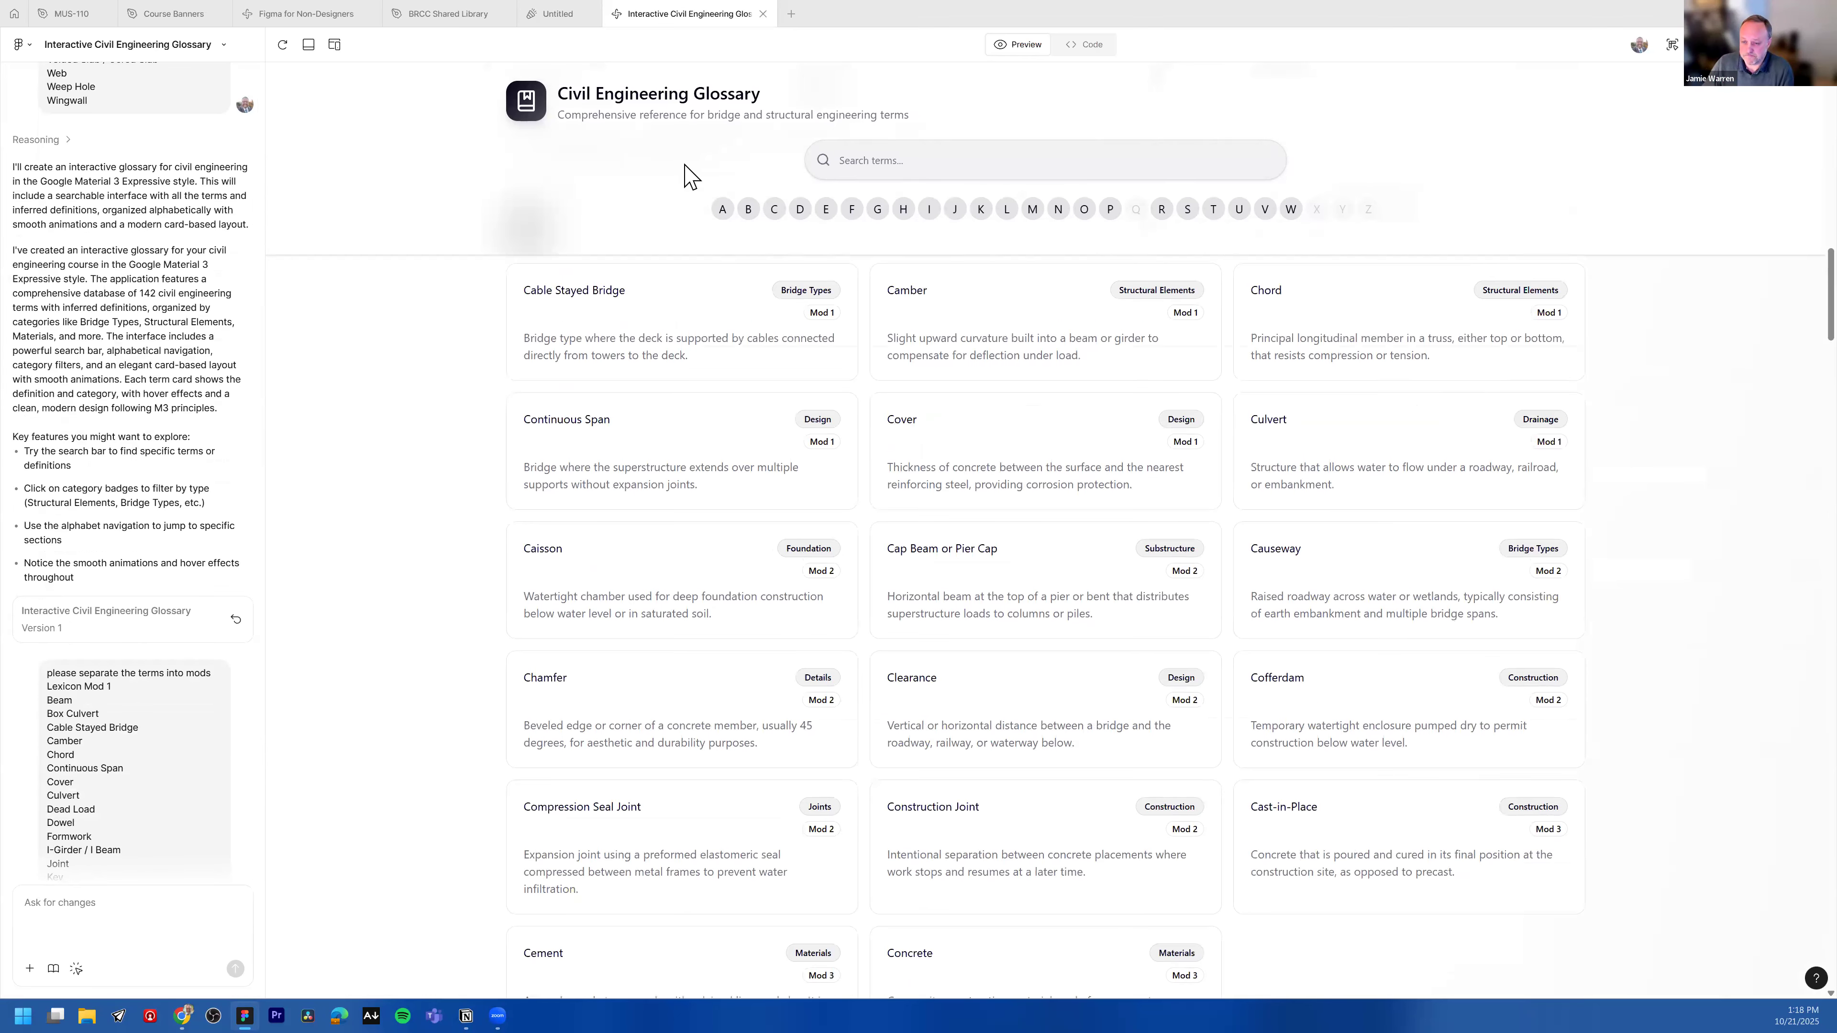
scroll(976, 165, "up", 3)
left_click(976, 165)
scroll(1020, 436, "up", 10)
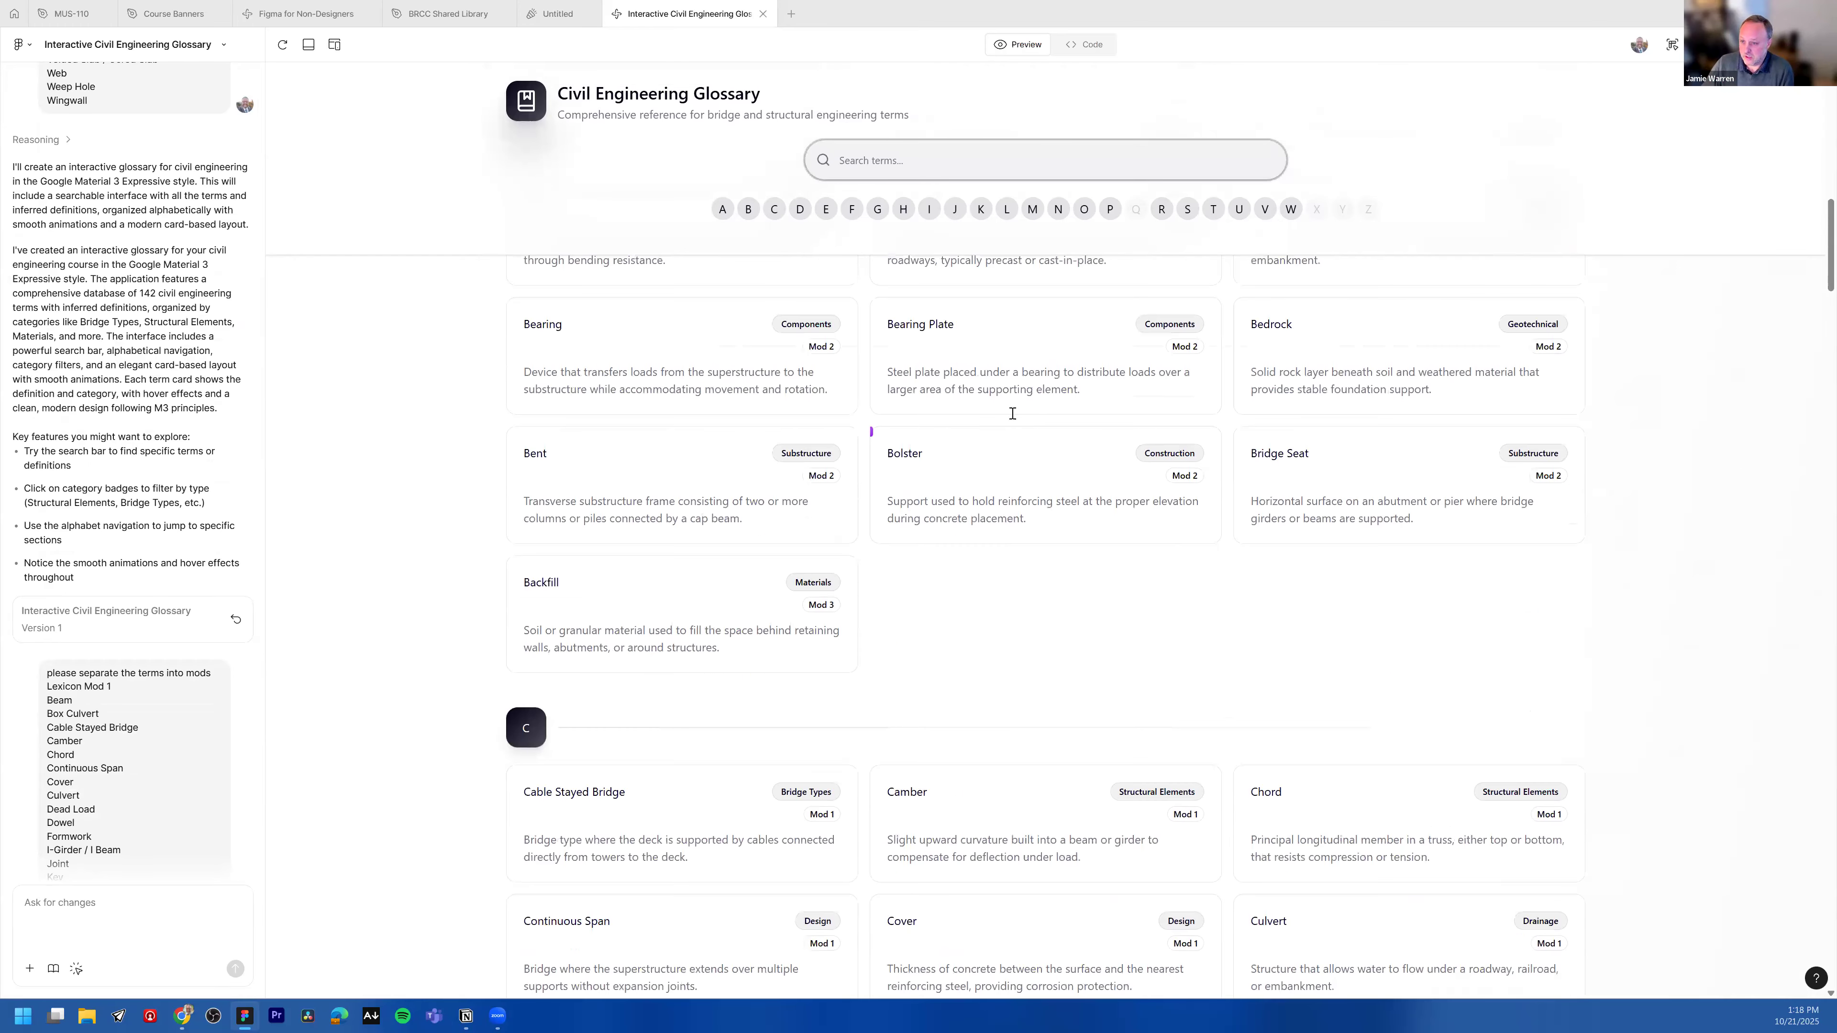
scroll(926, 450, "up", 3)
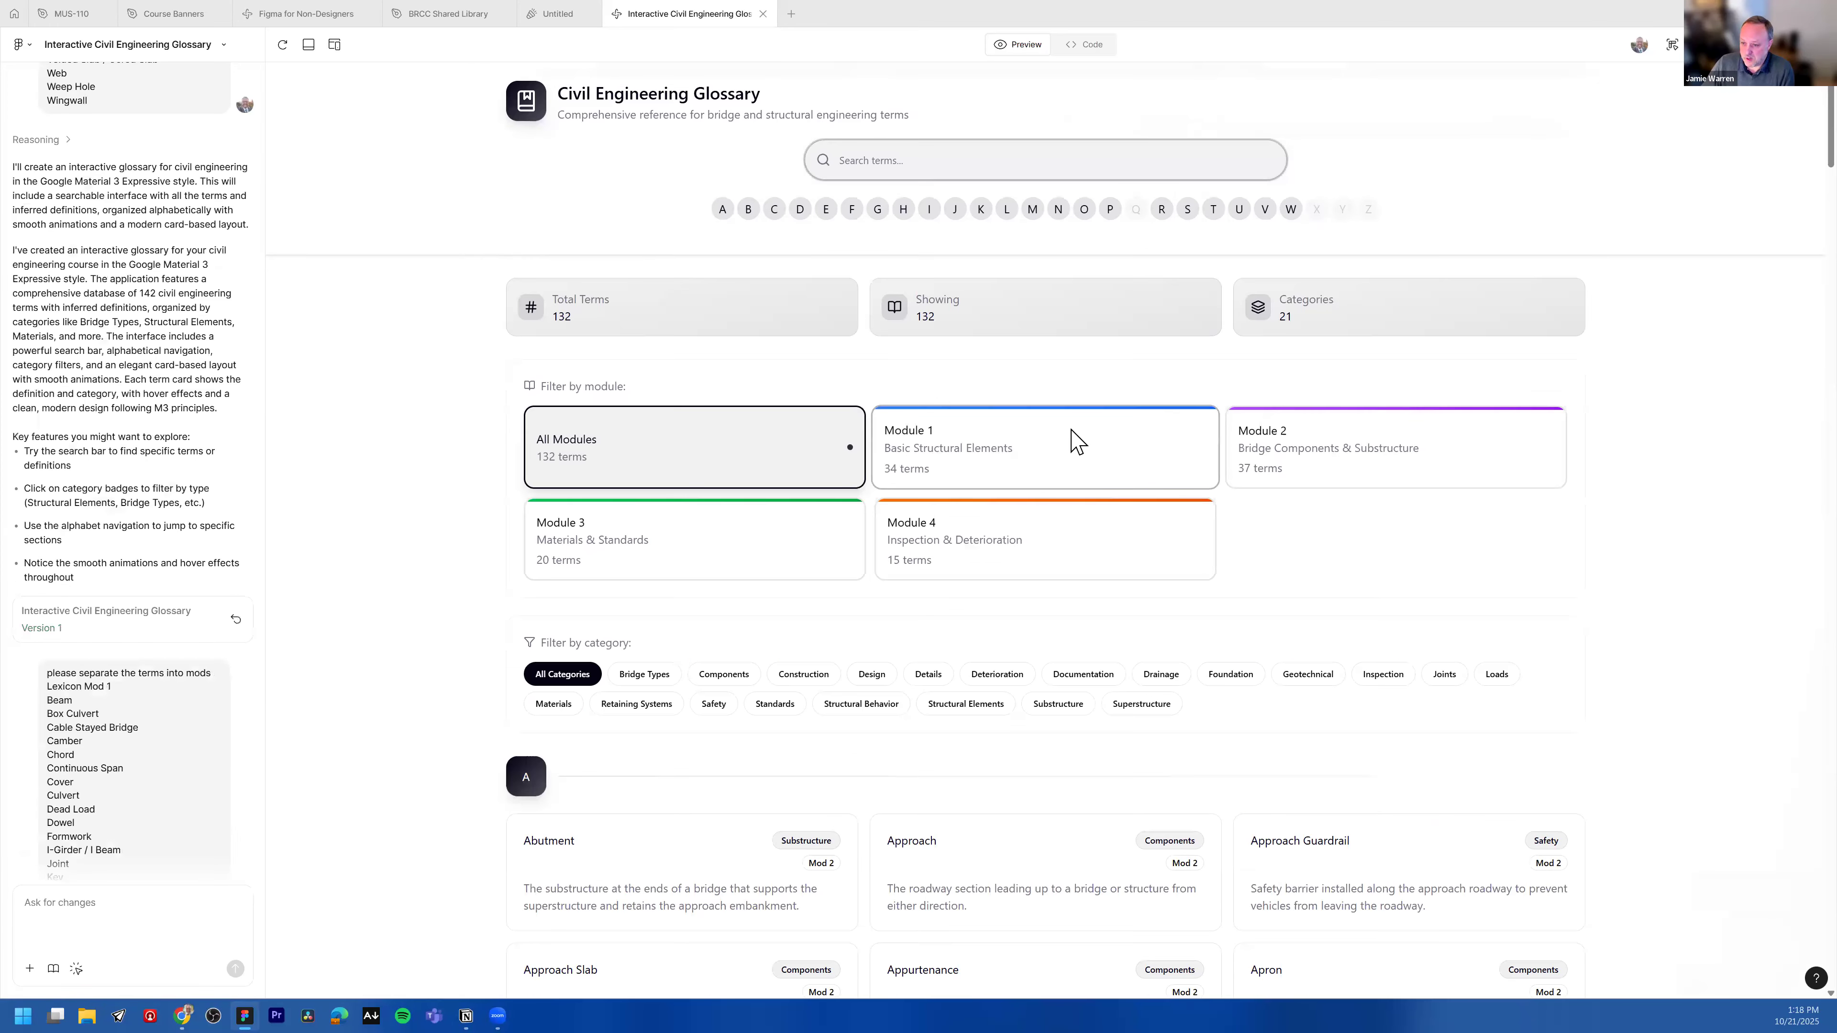
left_click(1074, 439)
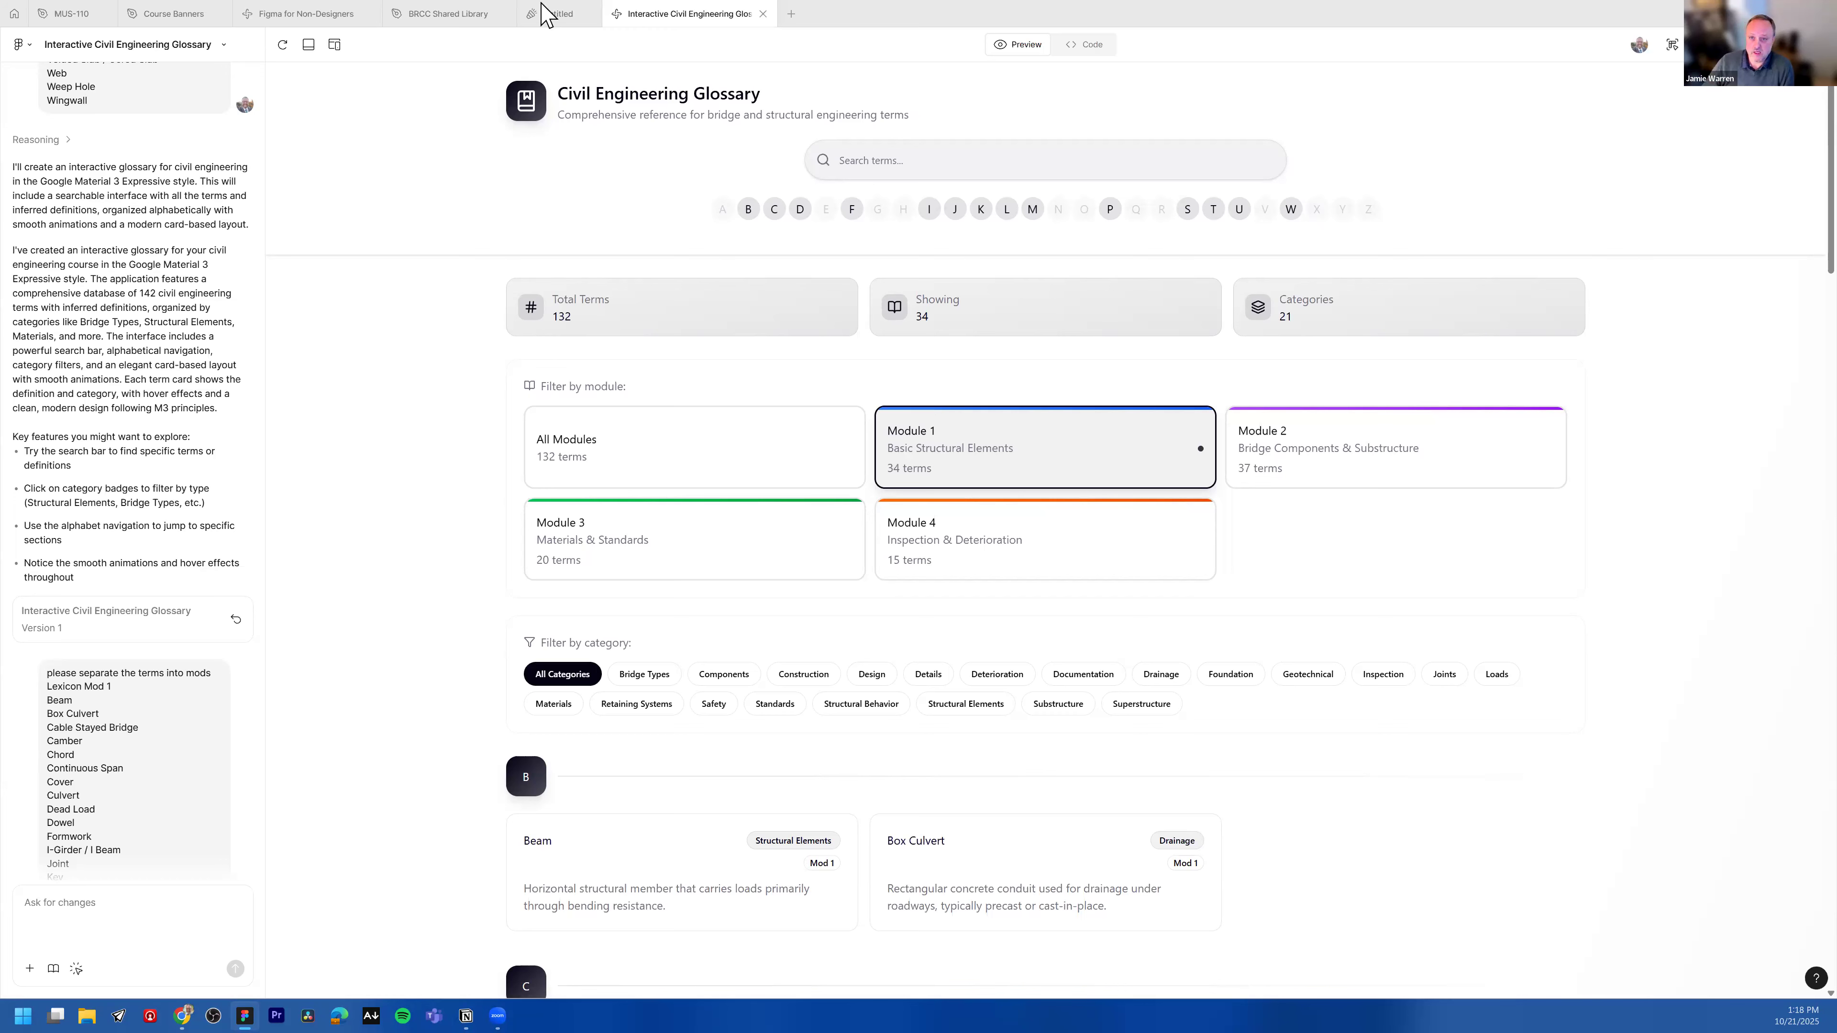
left_click(67, 14)
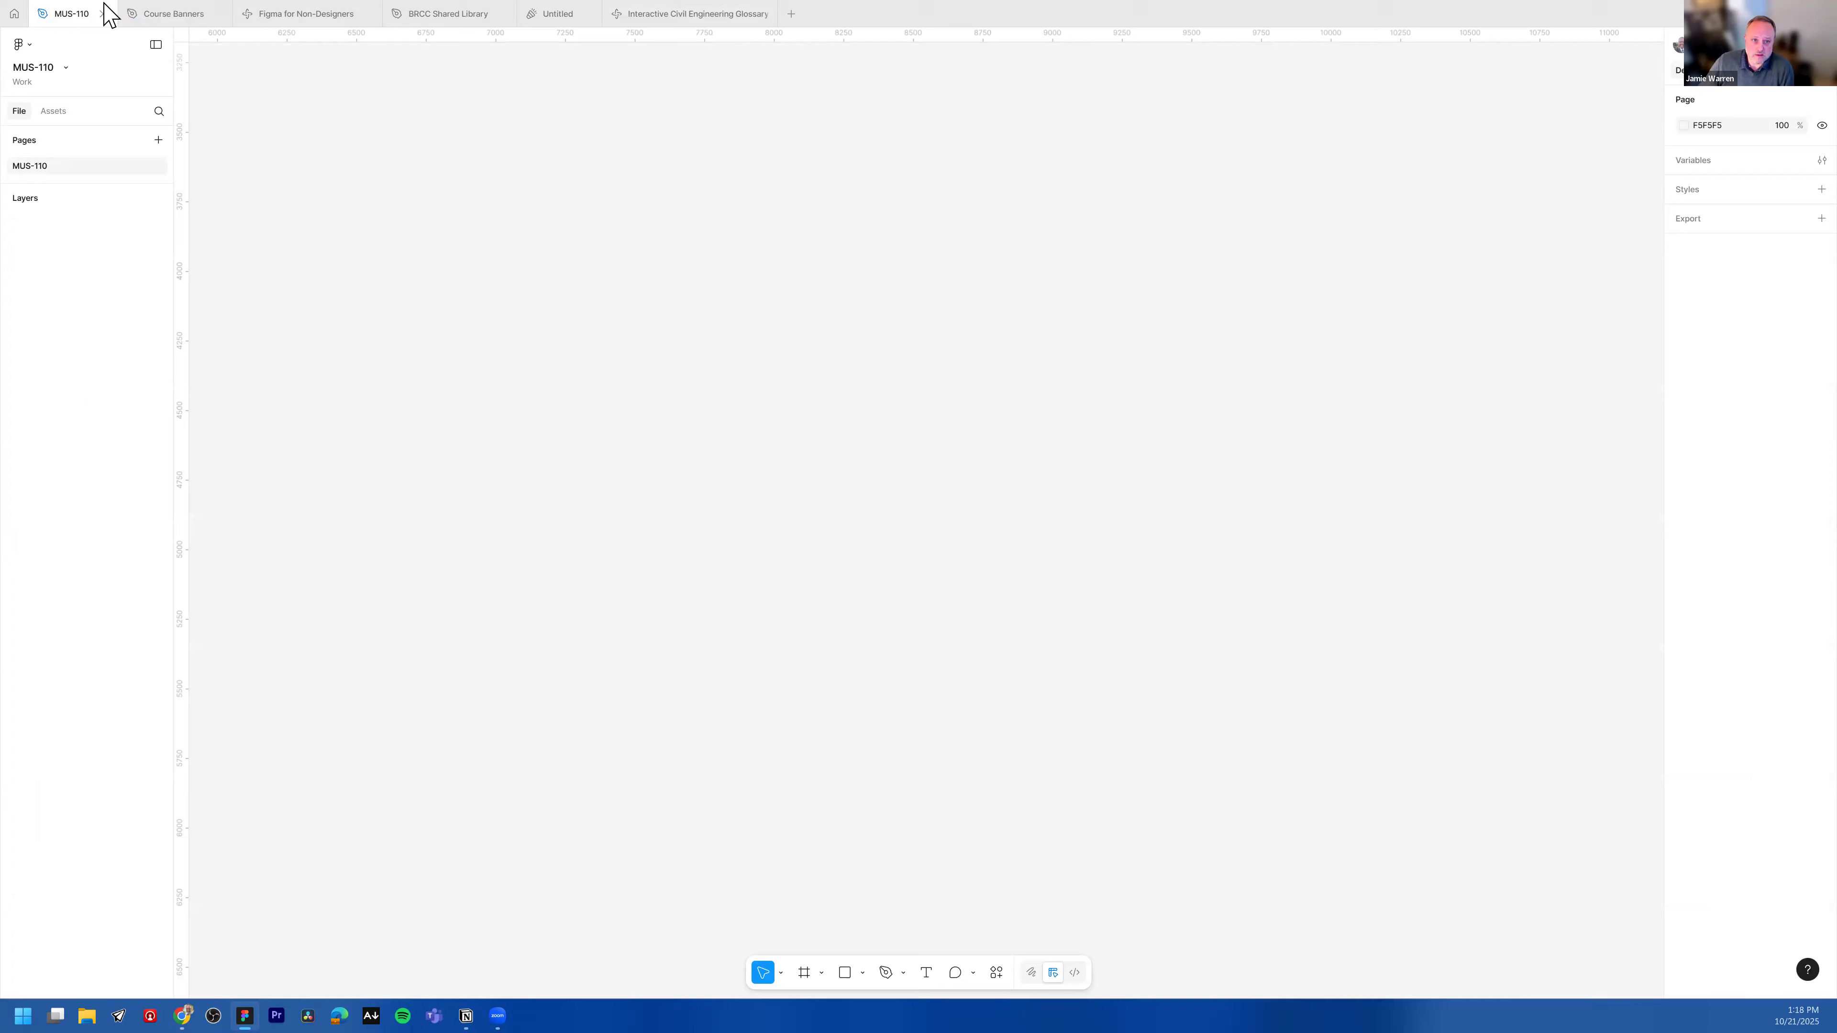
left_click(14, 13)
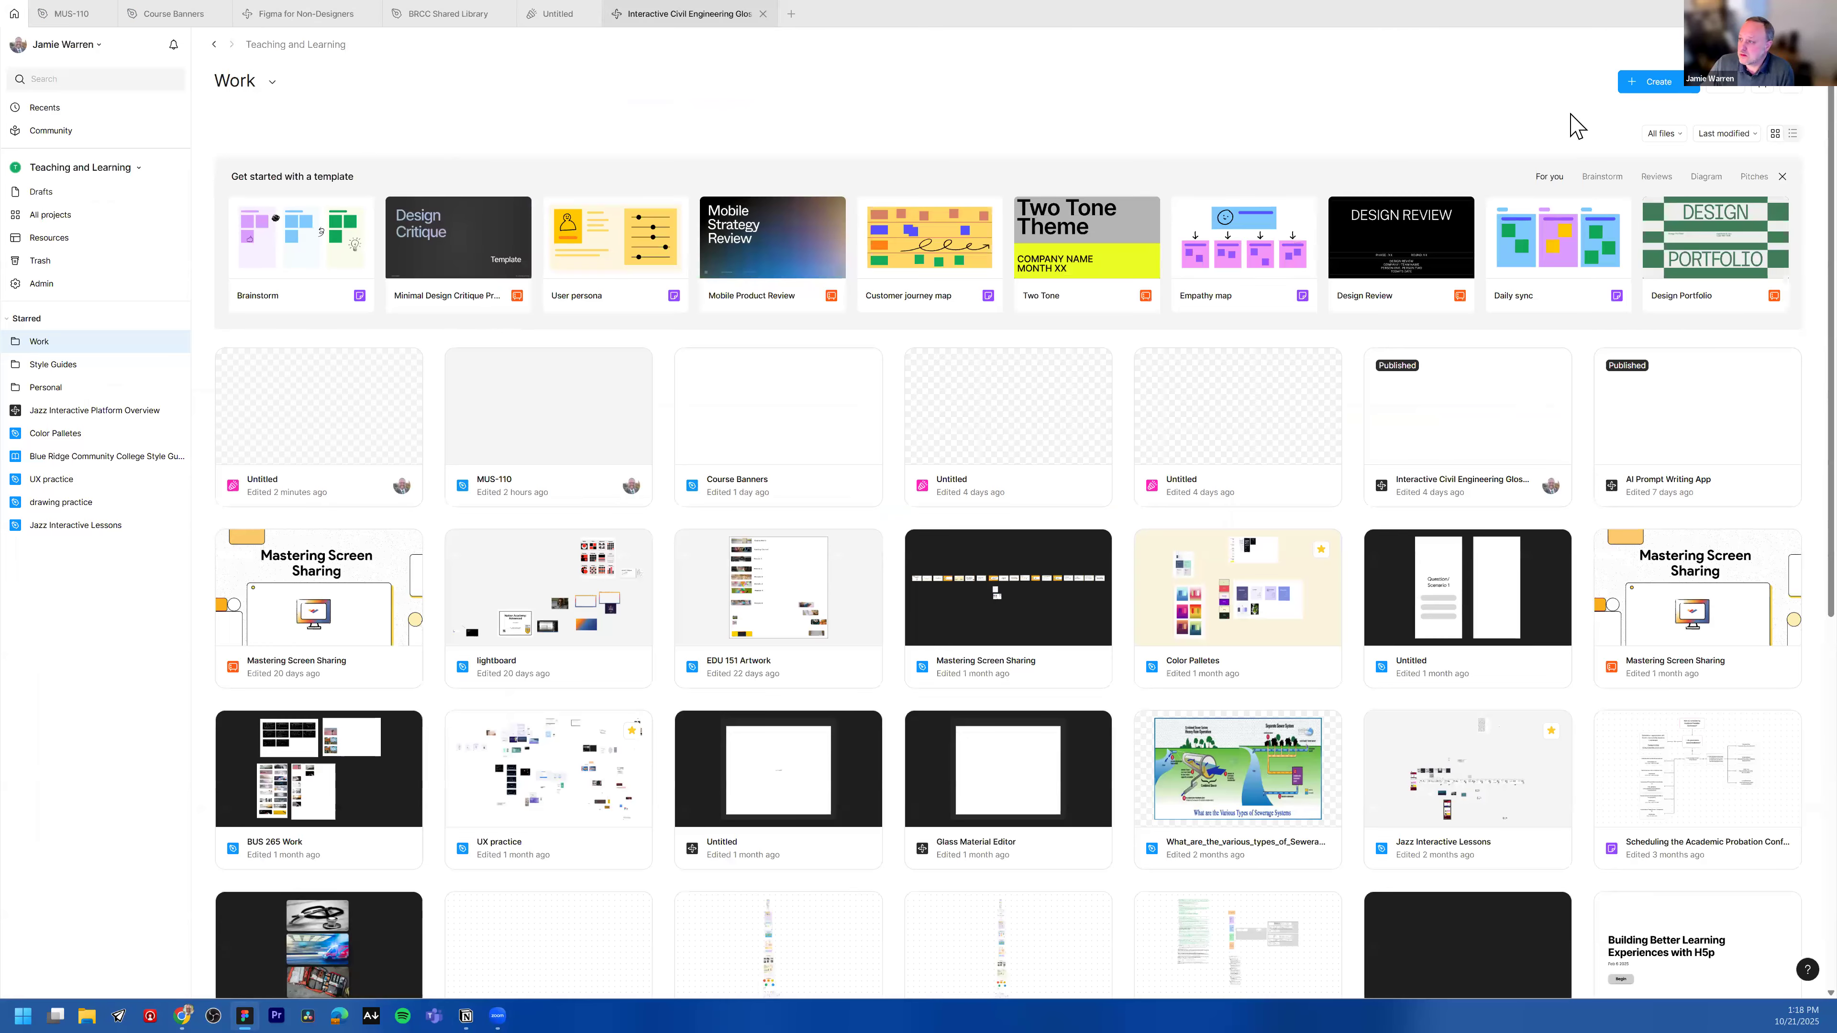
Step: Create a new Figma Design file from the file browser
left_click(1688, 84)
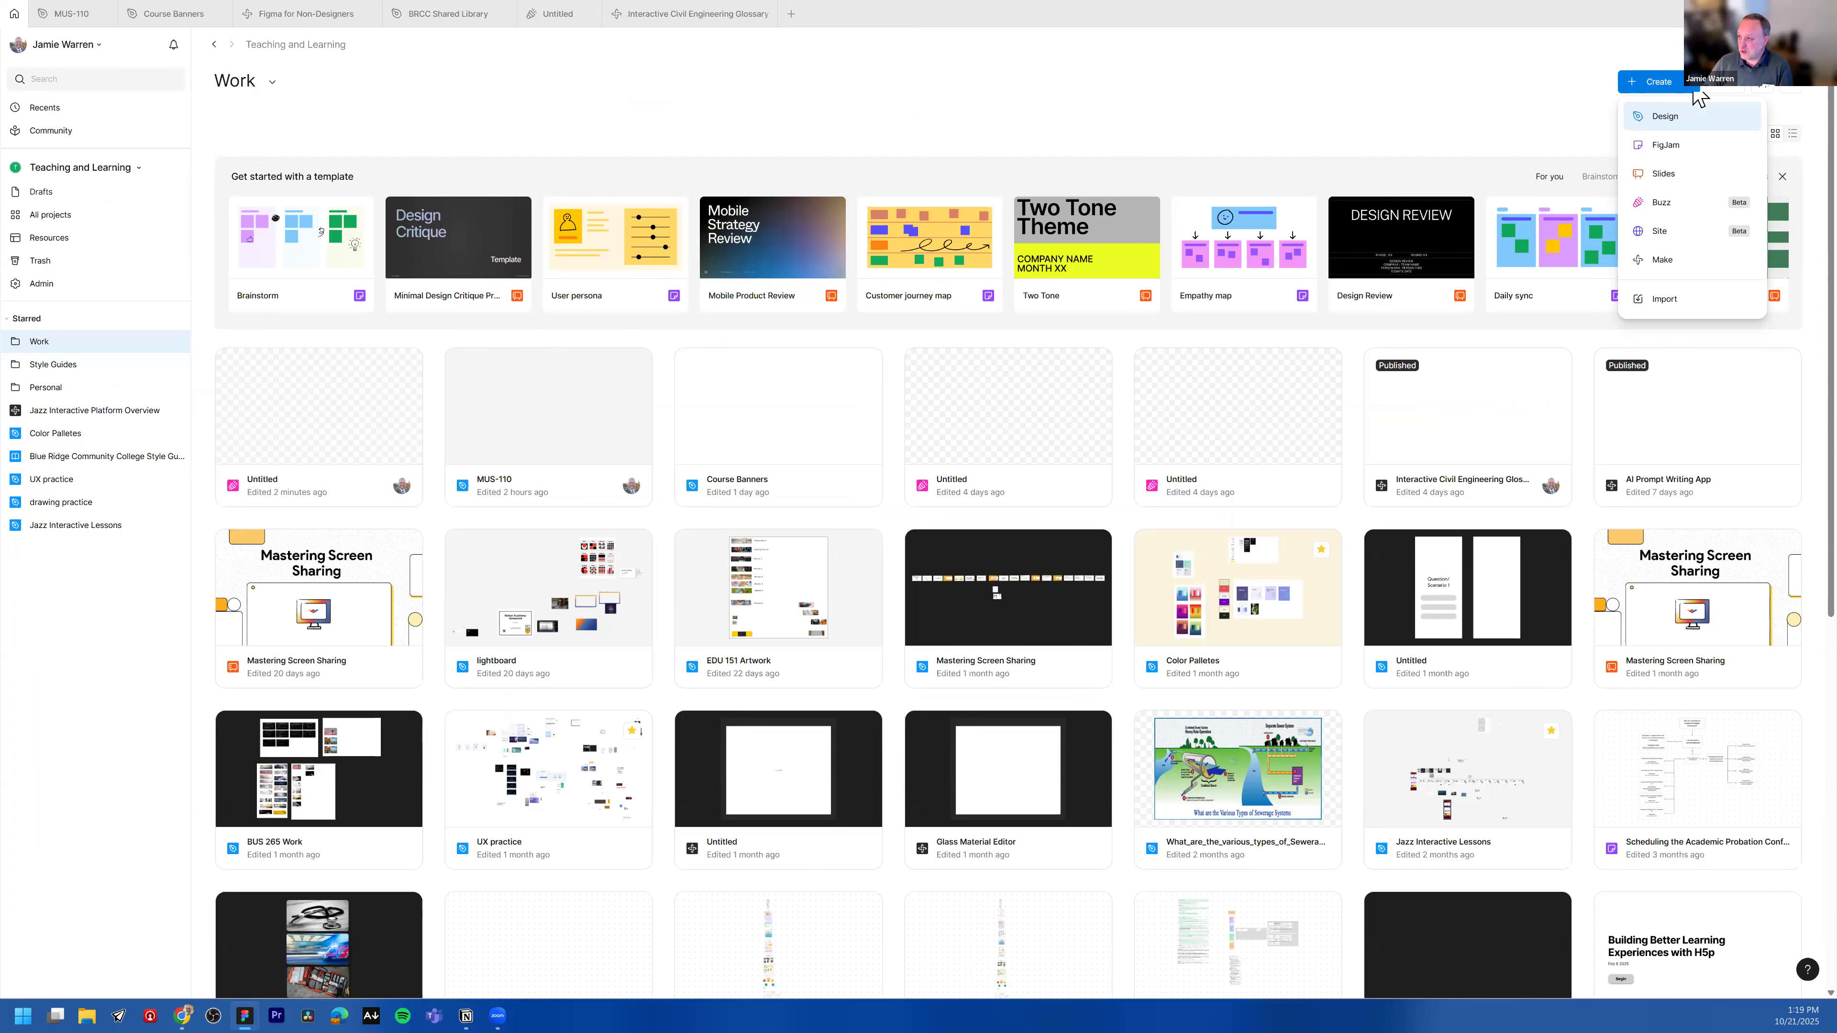
left_click(1663, 120)
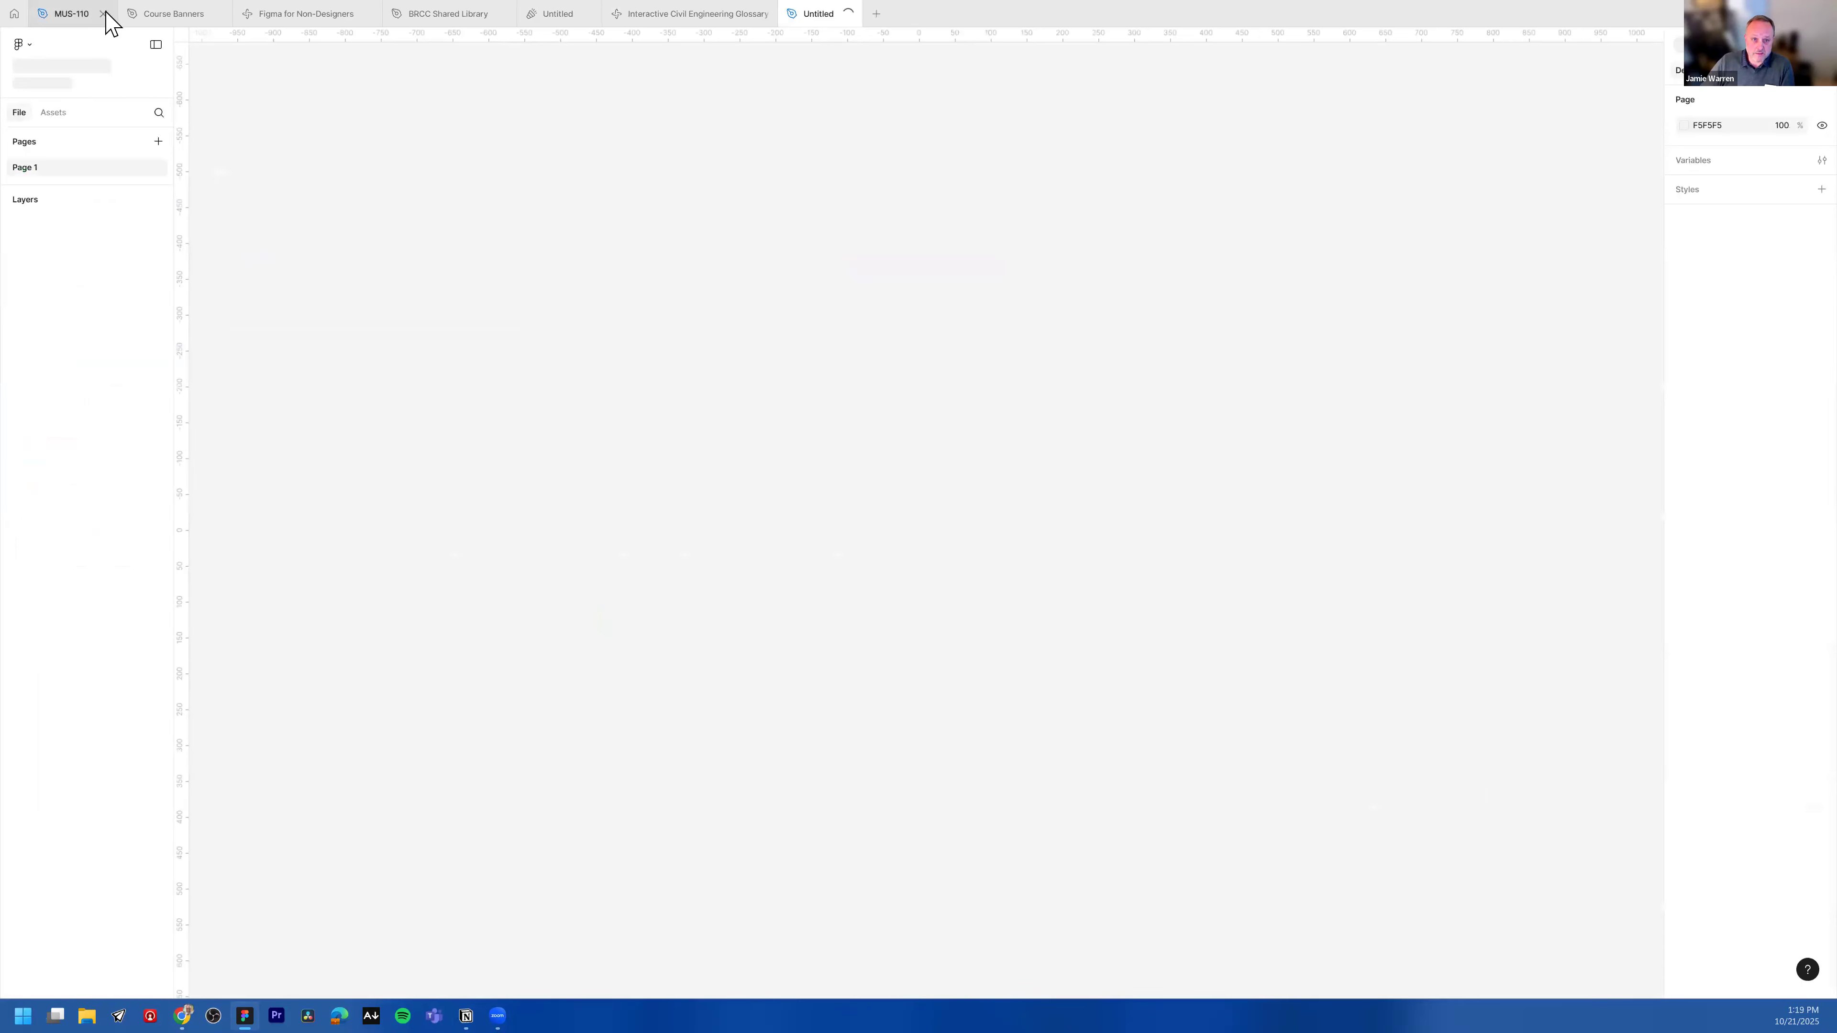
left_click(104, 13)
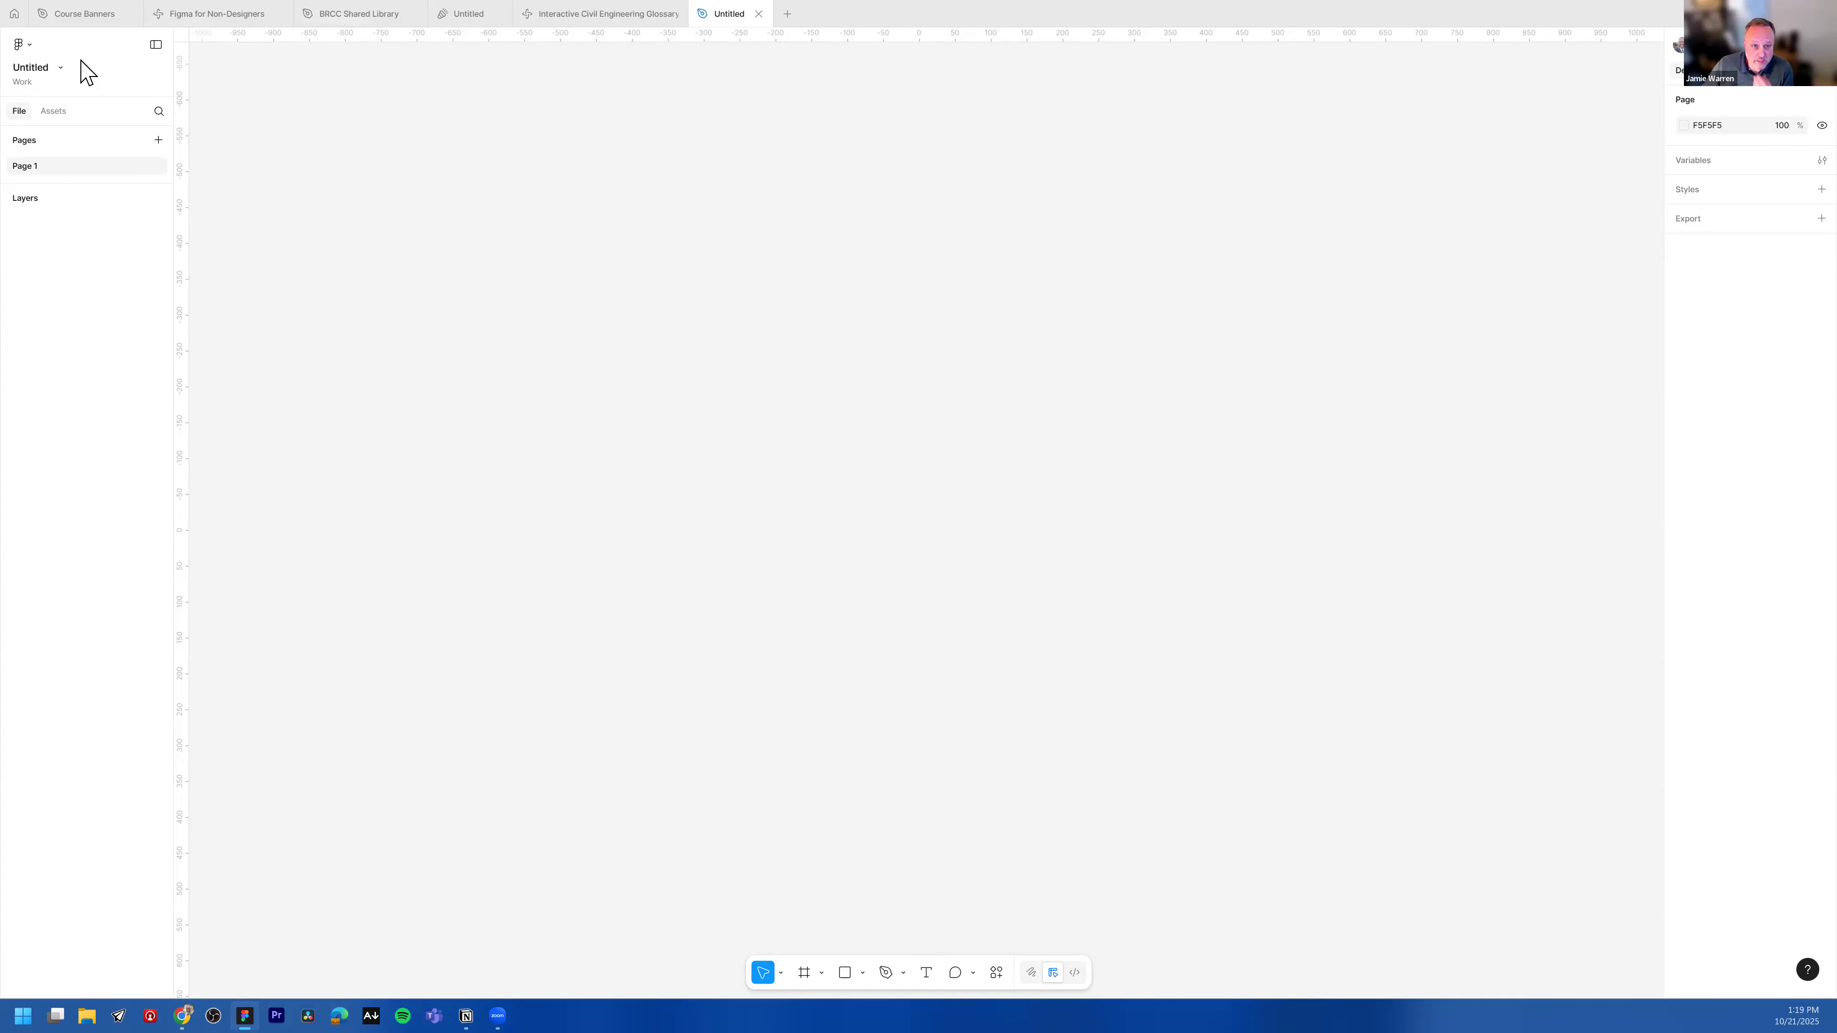
Step: Rename the new file as MUS-110
left_click(66, 65)
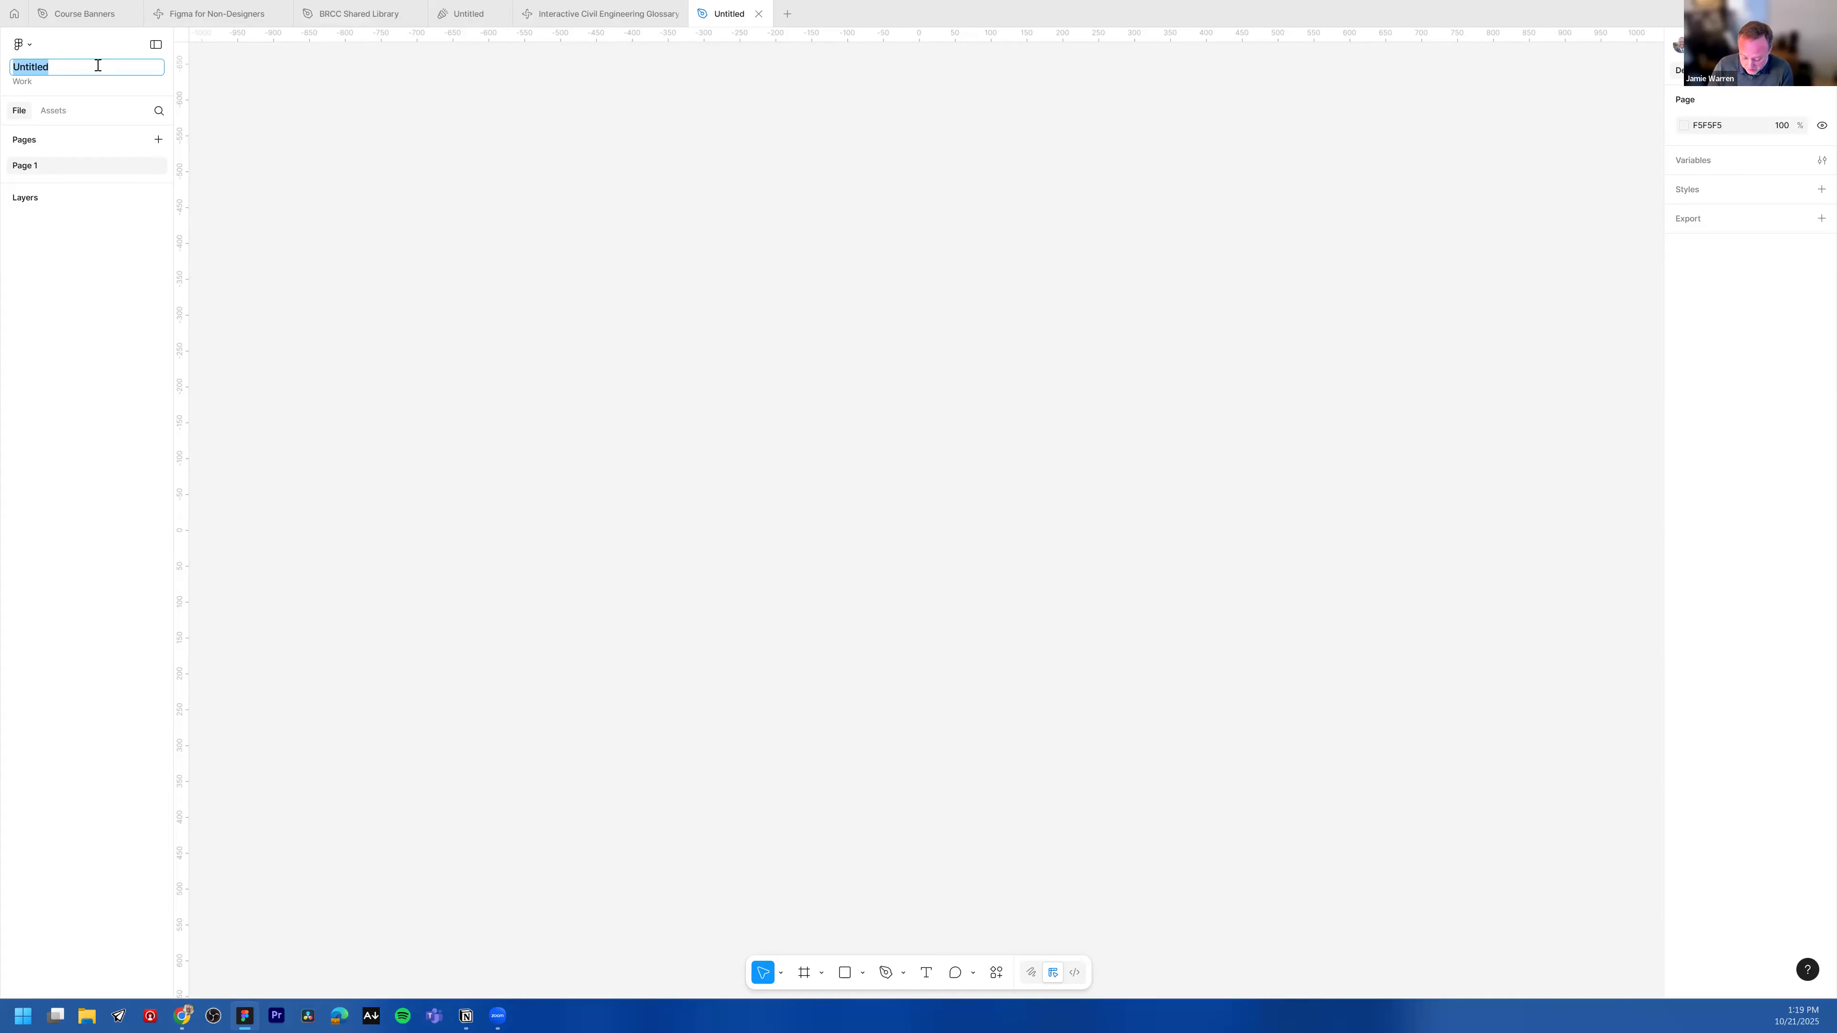
type("MUS")
key("BackSpace")
key("BackSpace")
key("BackSpace")
type("MUS")
key("BackSpace")
type("S-11")
key("BackSpace")
type("10")
key("Return")
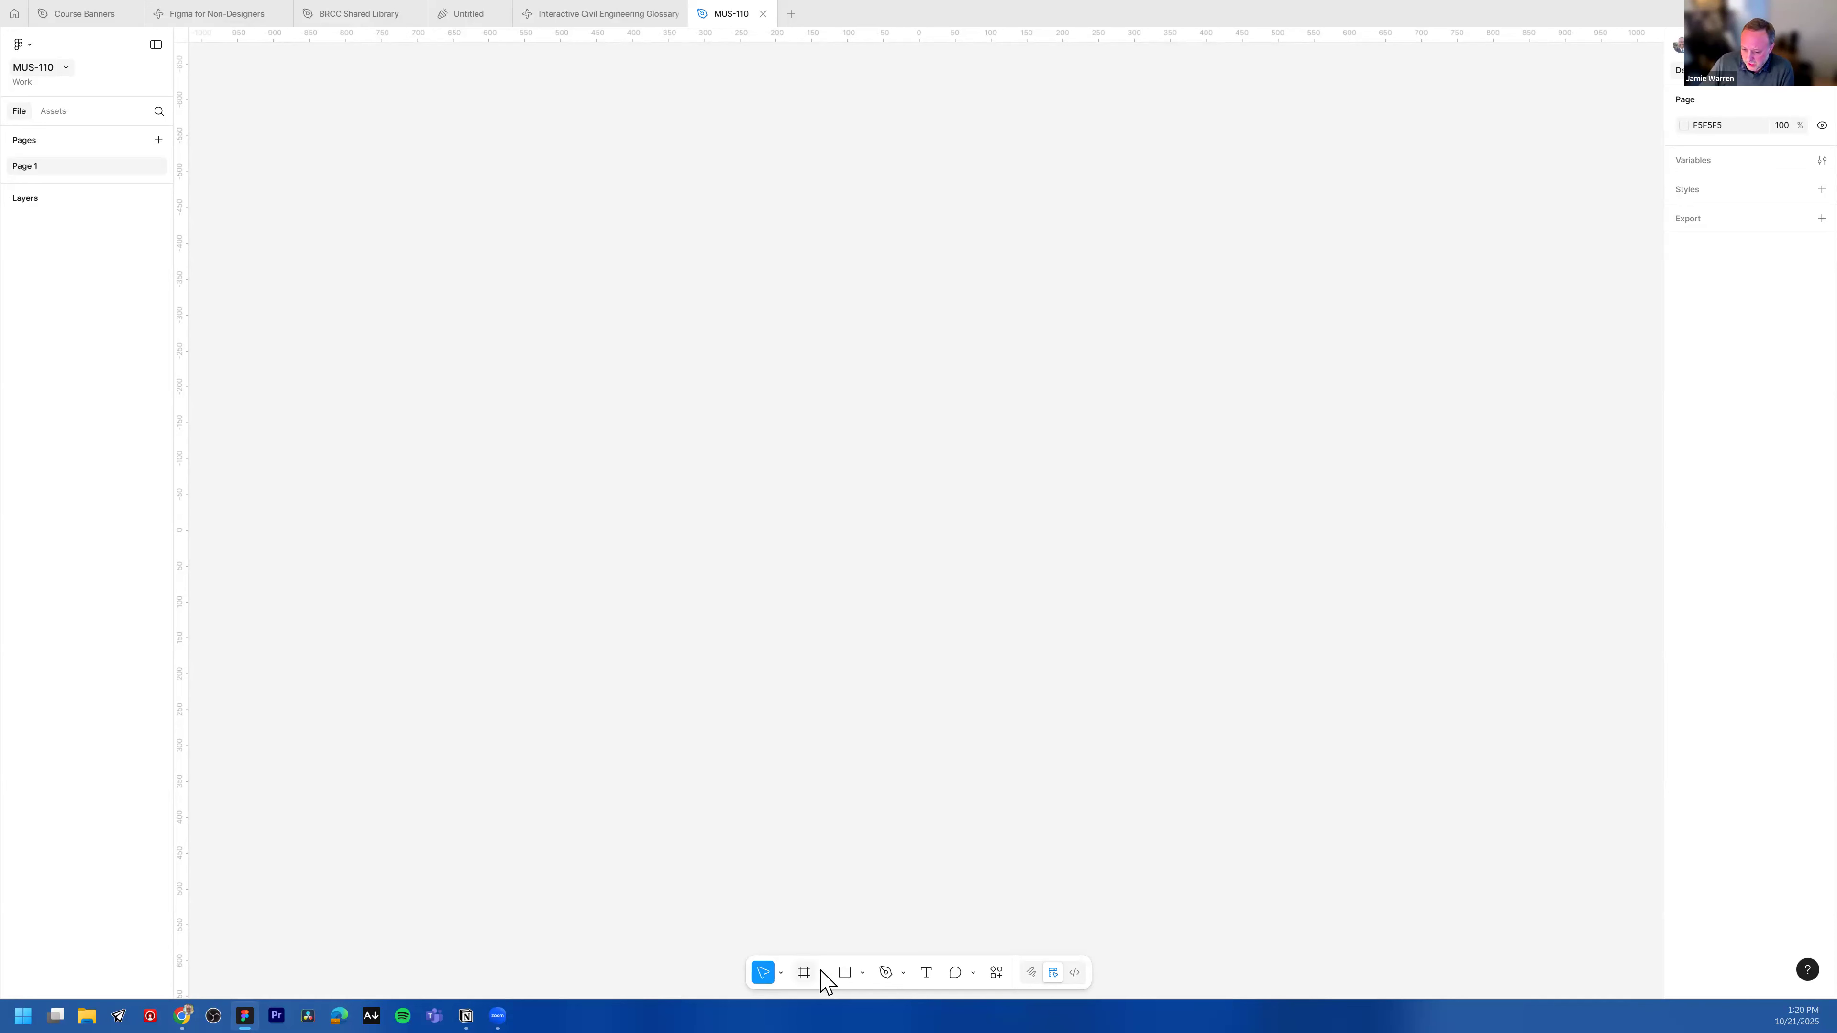
Step: Review the options under the move, frame, shape and pen tools
left_click(781, 974)
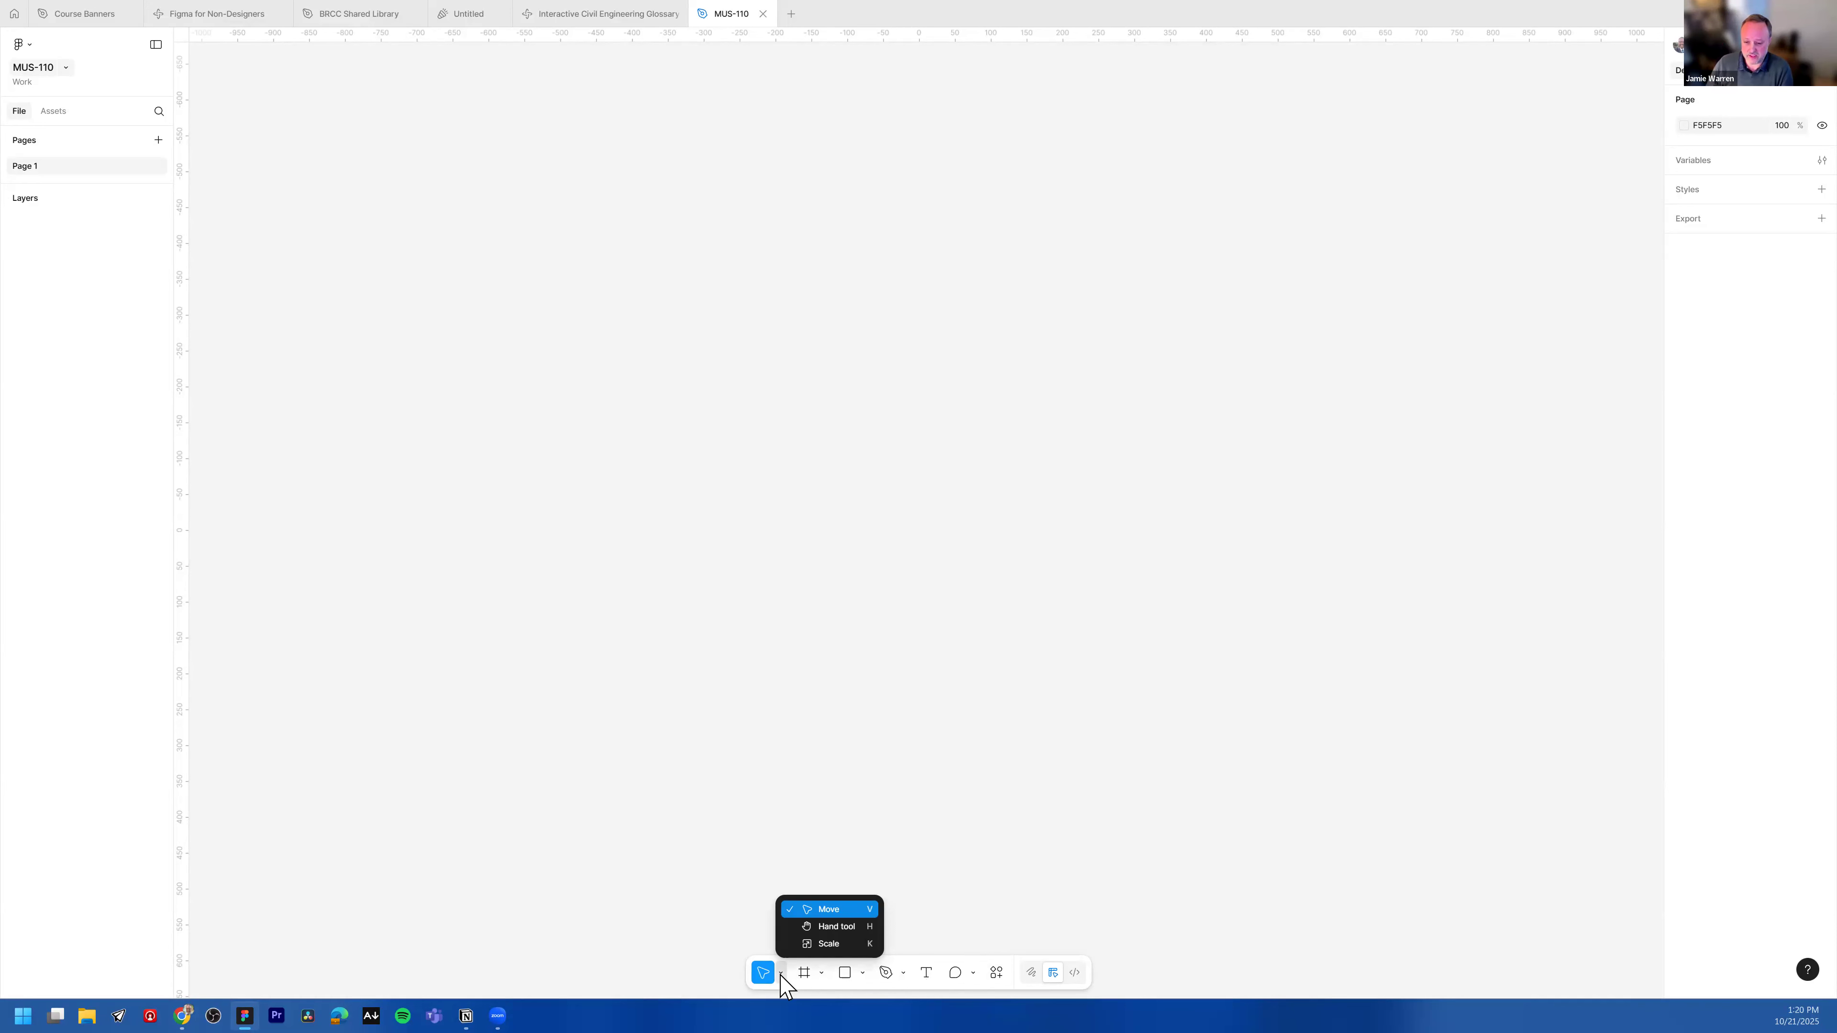
left_click(822, 973)
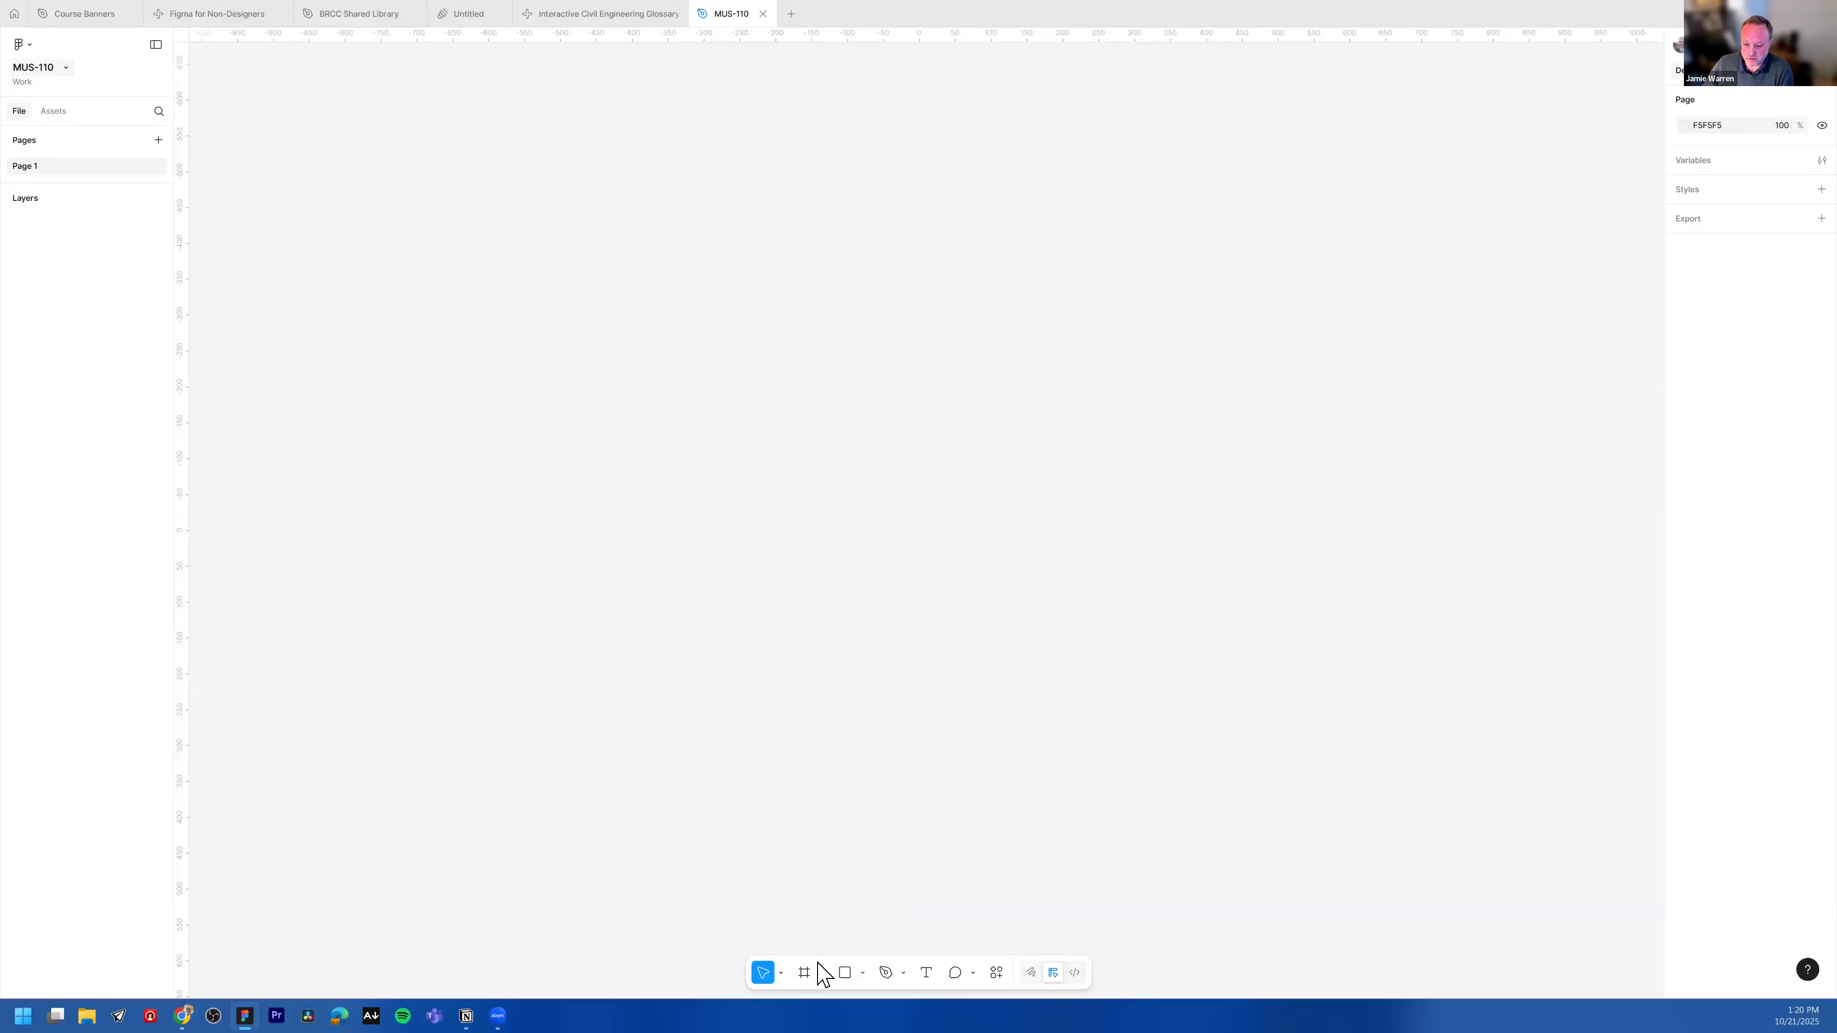
left_click(821, 974)
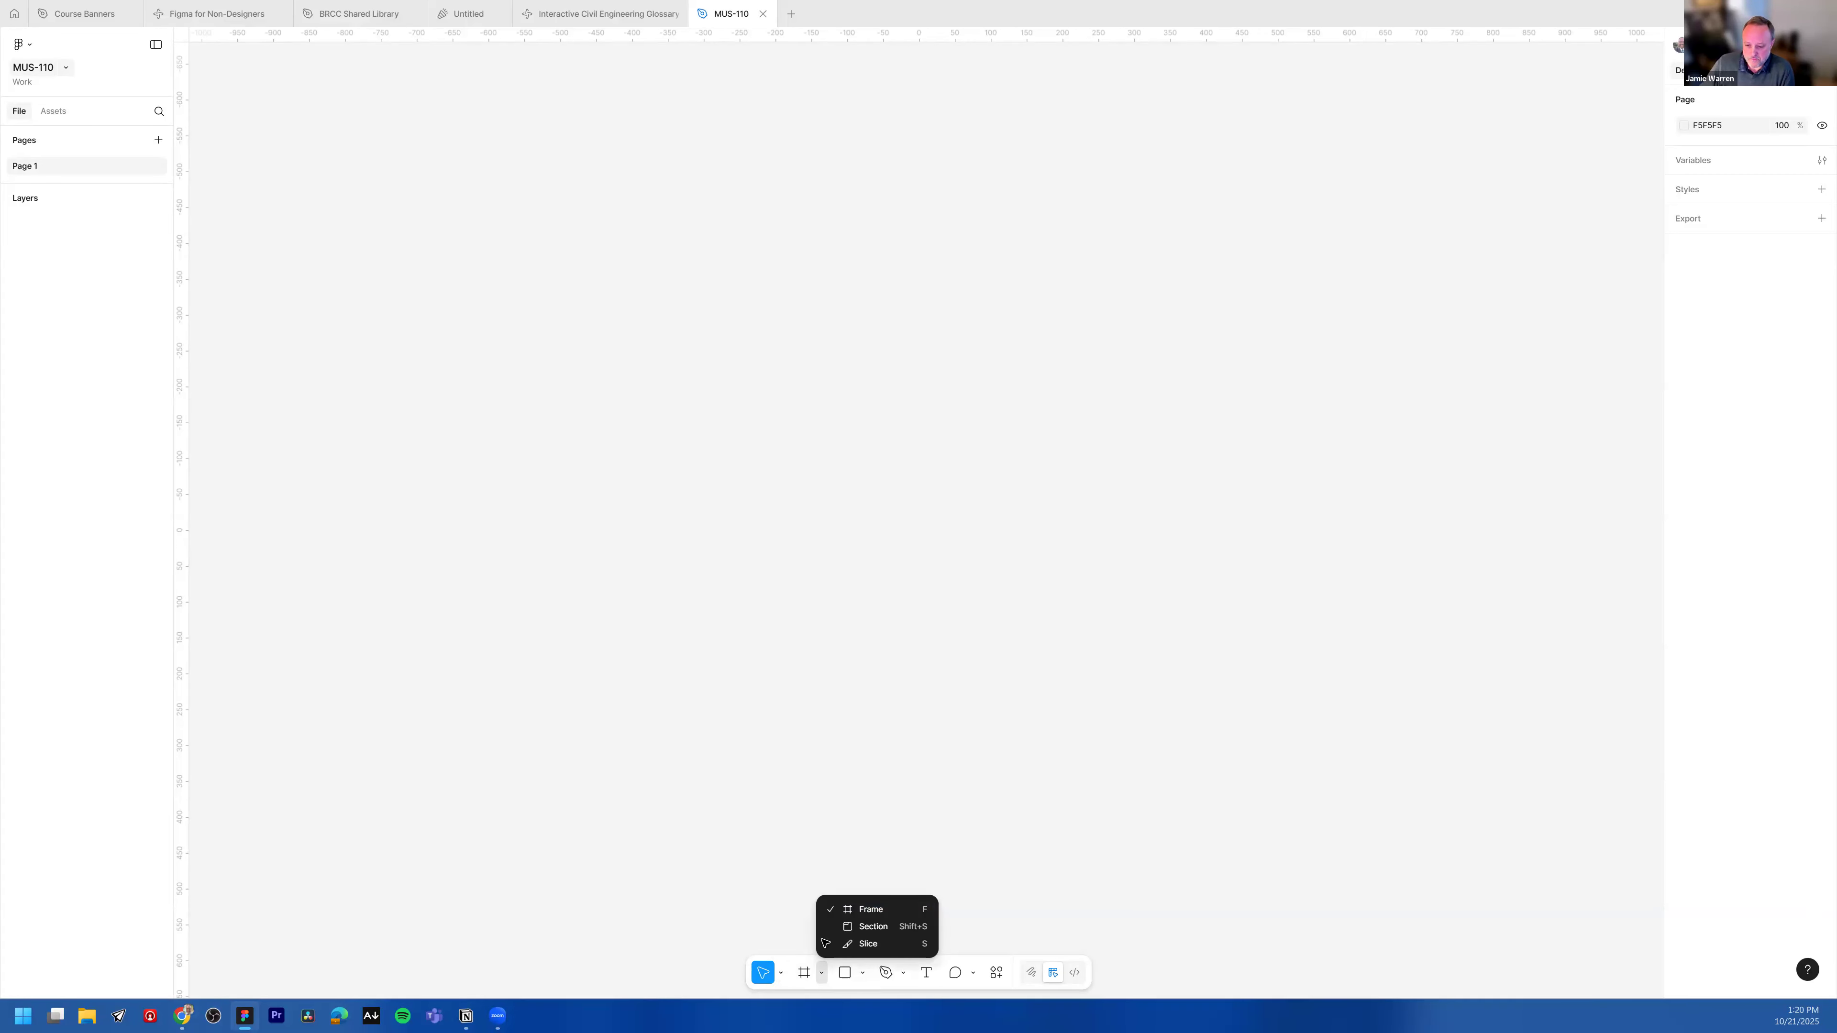
left_click(863, 975)
left_click(862, 974)
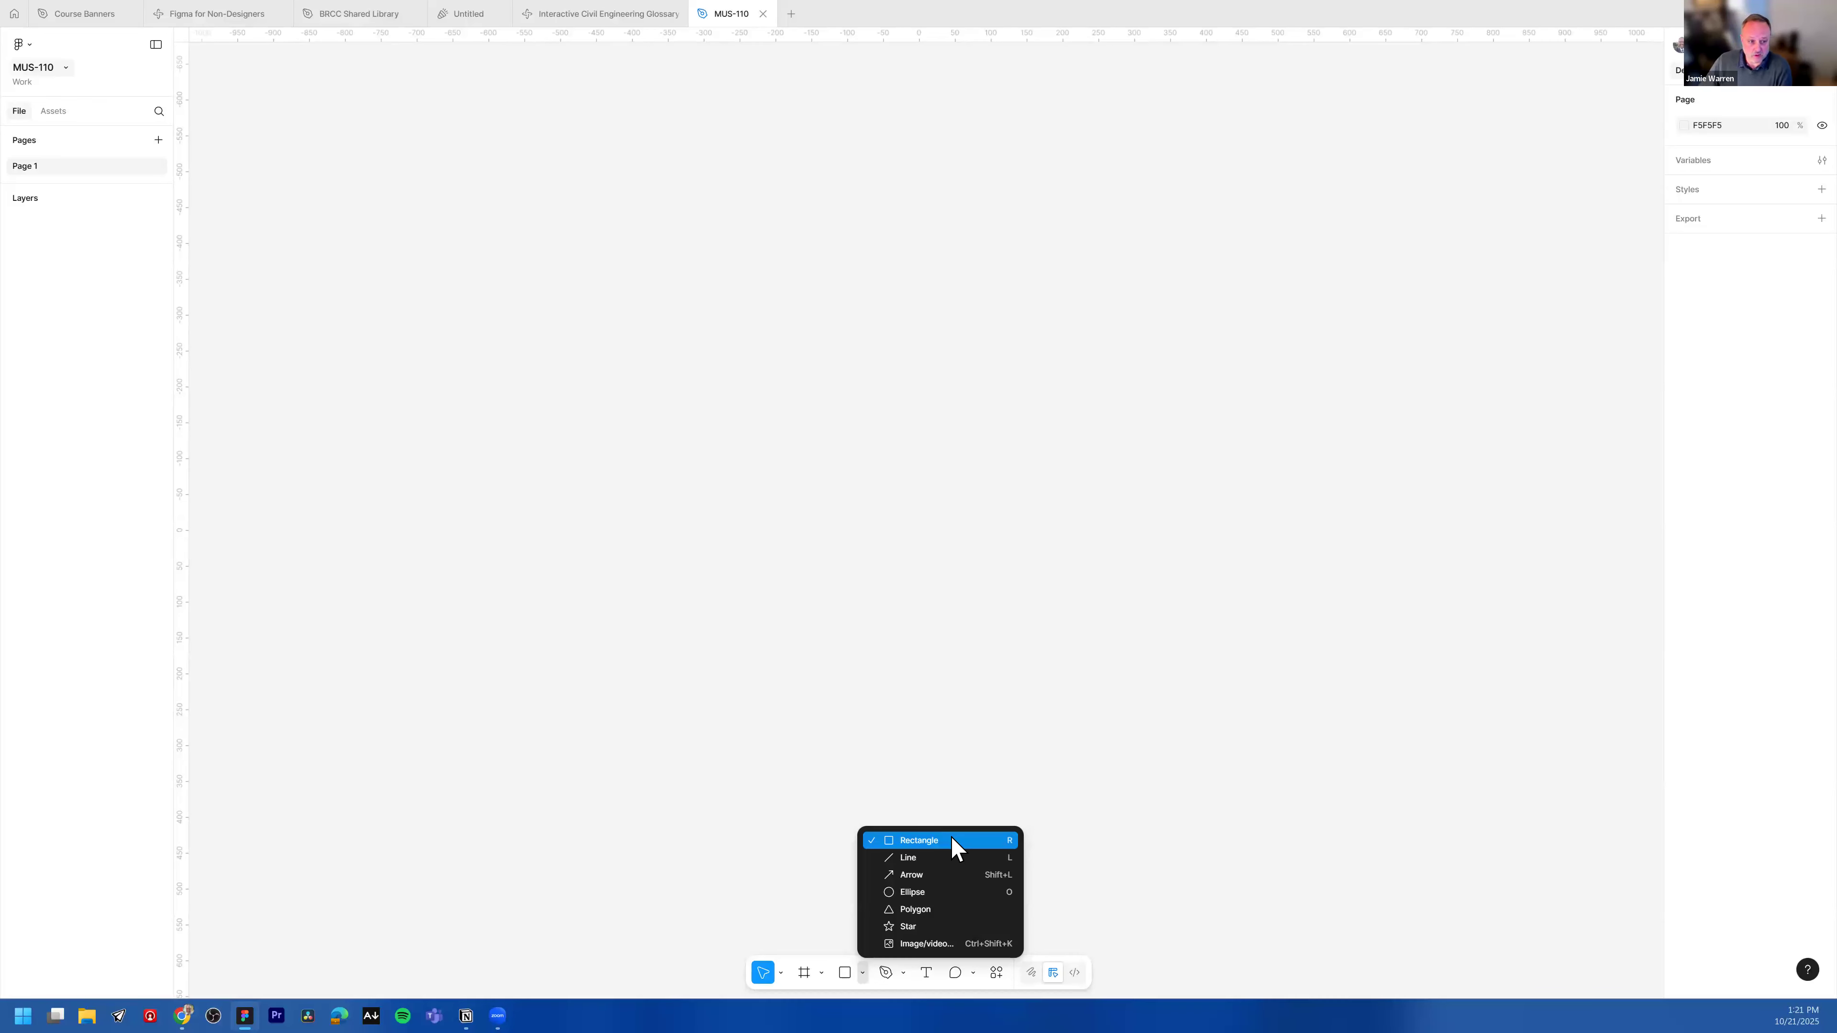
left_click(969, 785)
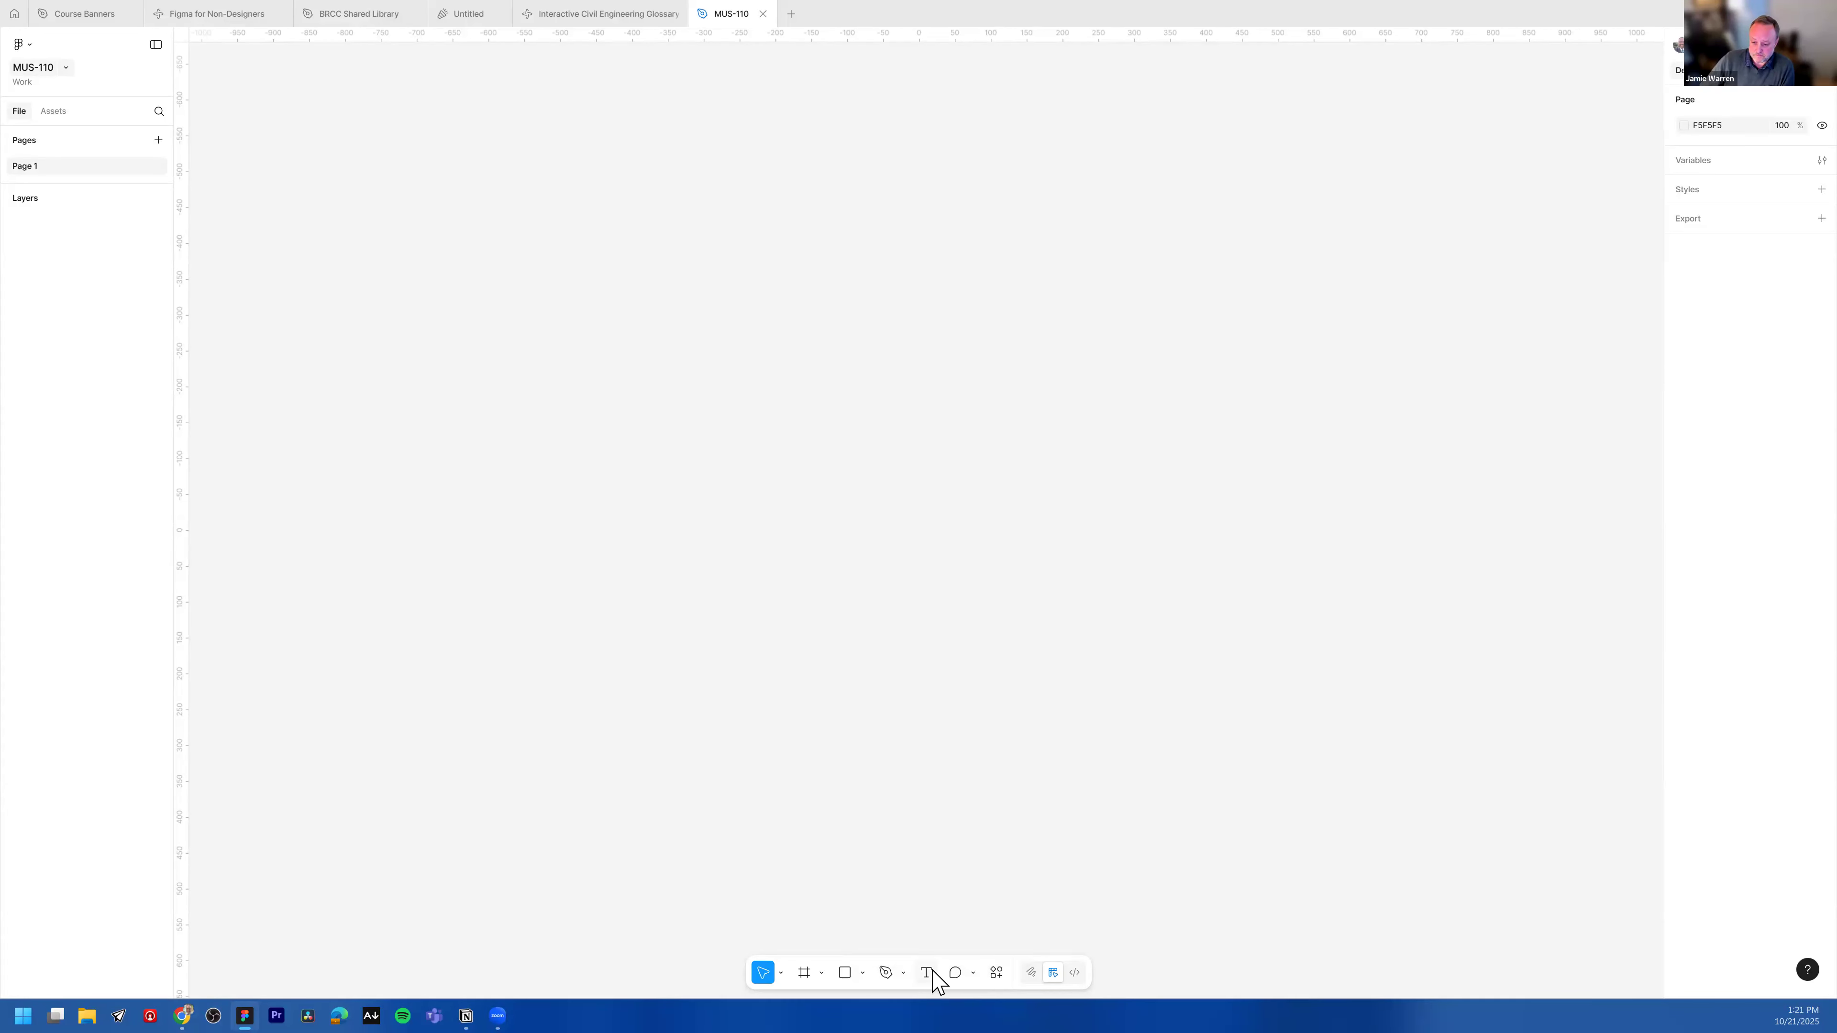
left_click(903, 972)
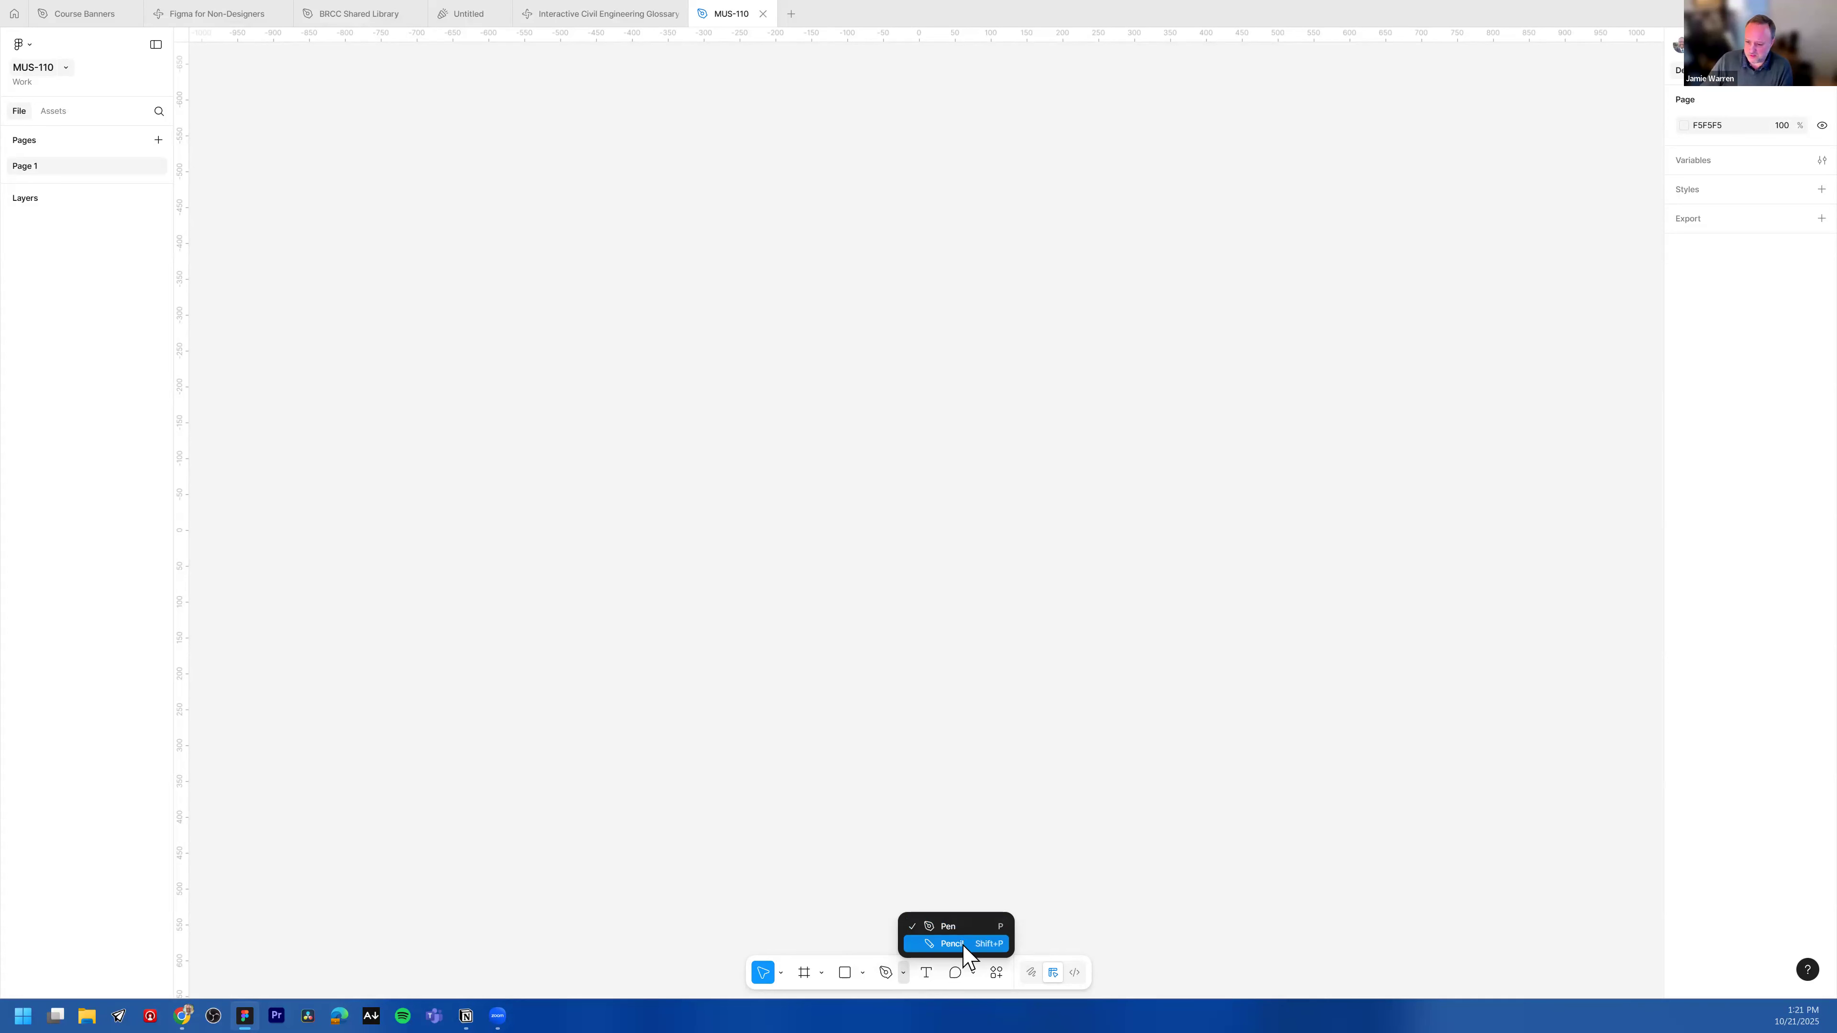
left_click(933, 995)
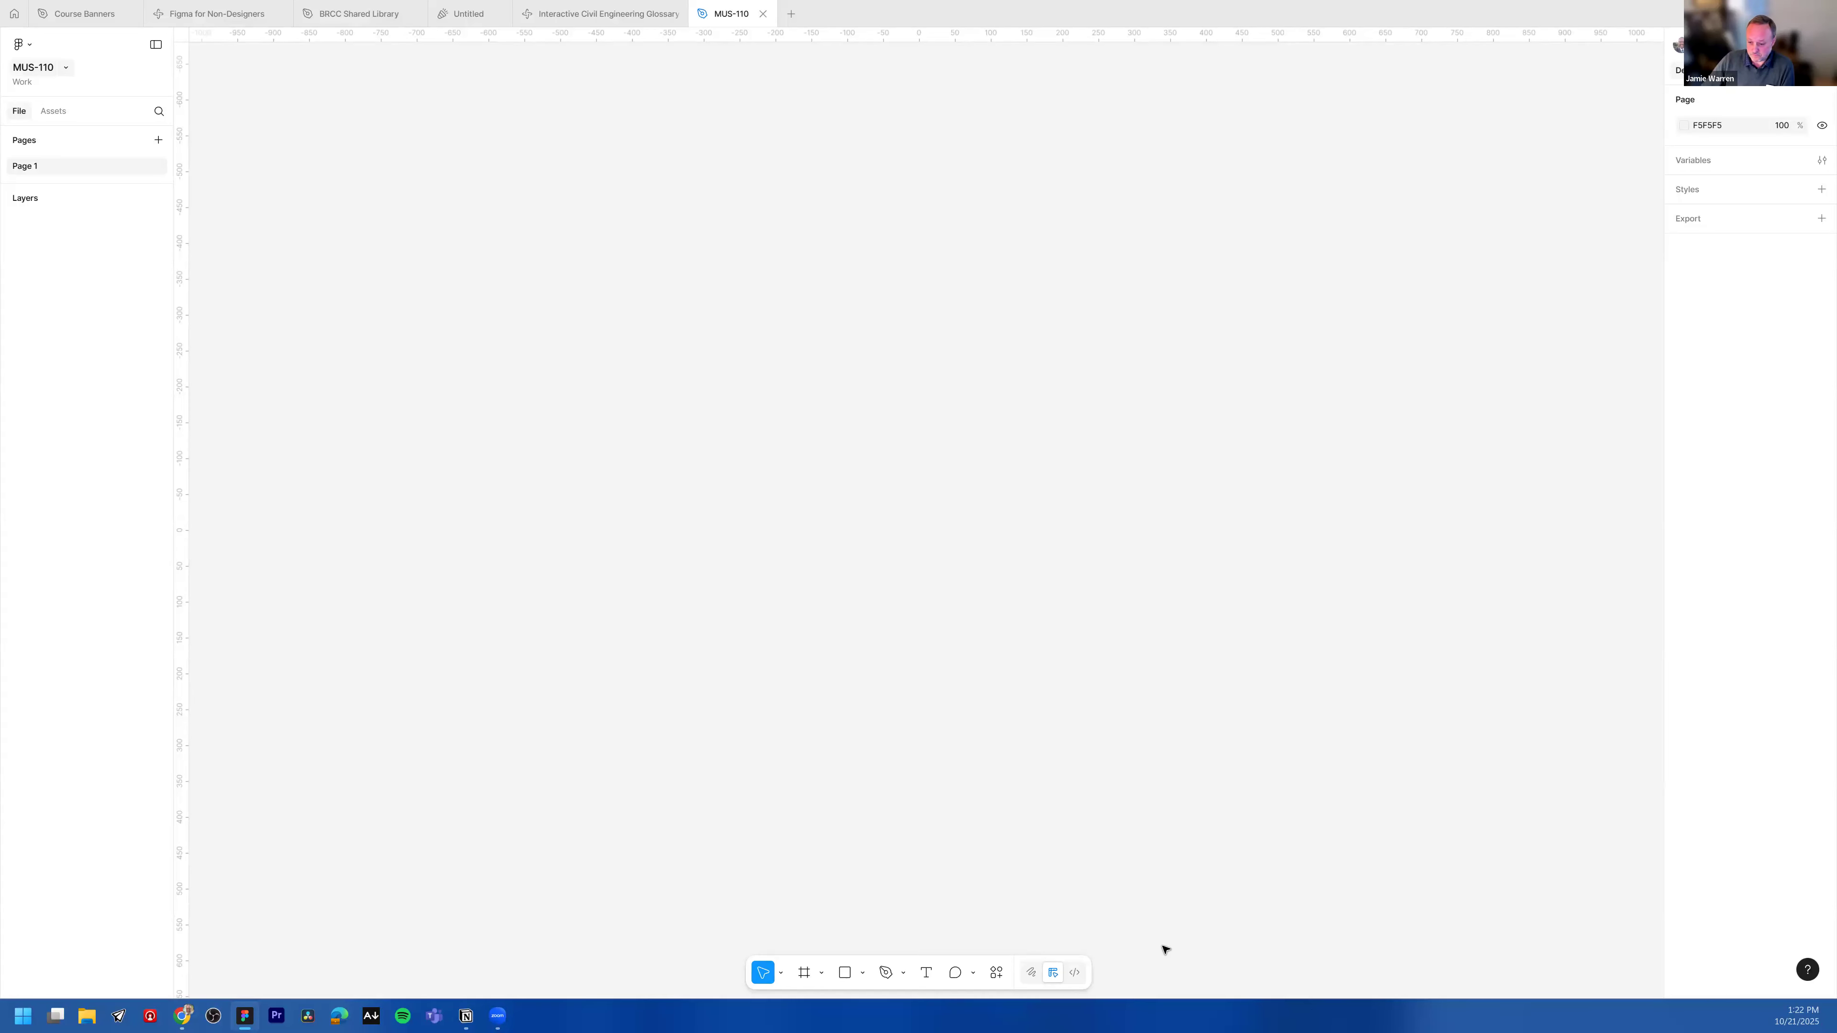
Step: Browse the plugins and widgets available in the actions menu
left_click(996, 973)
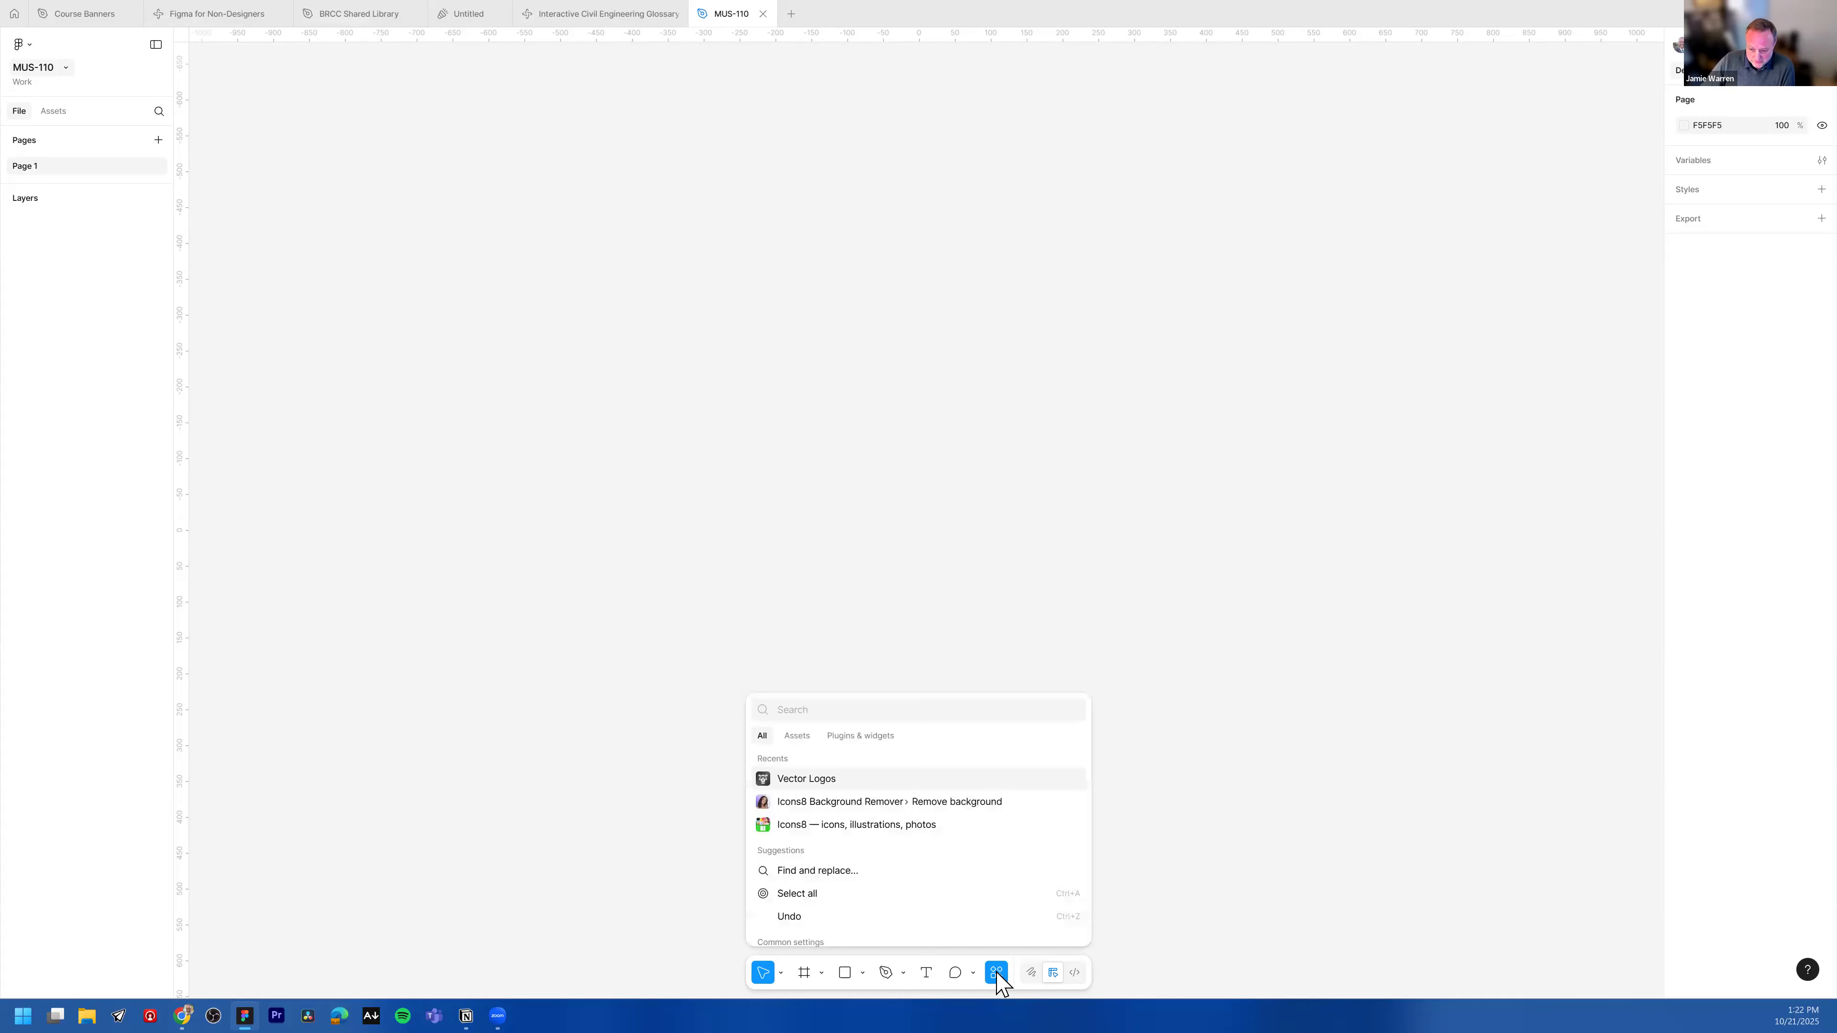
left_click(882, 738)
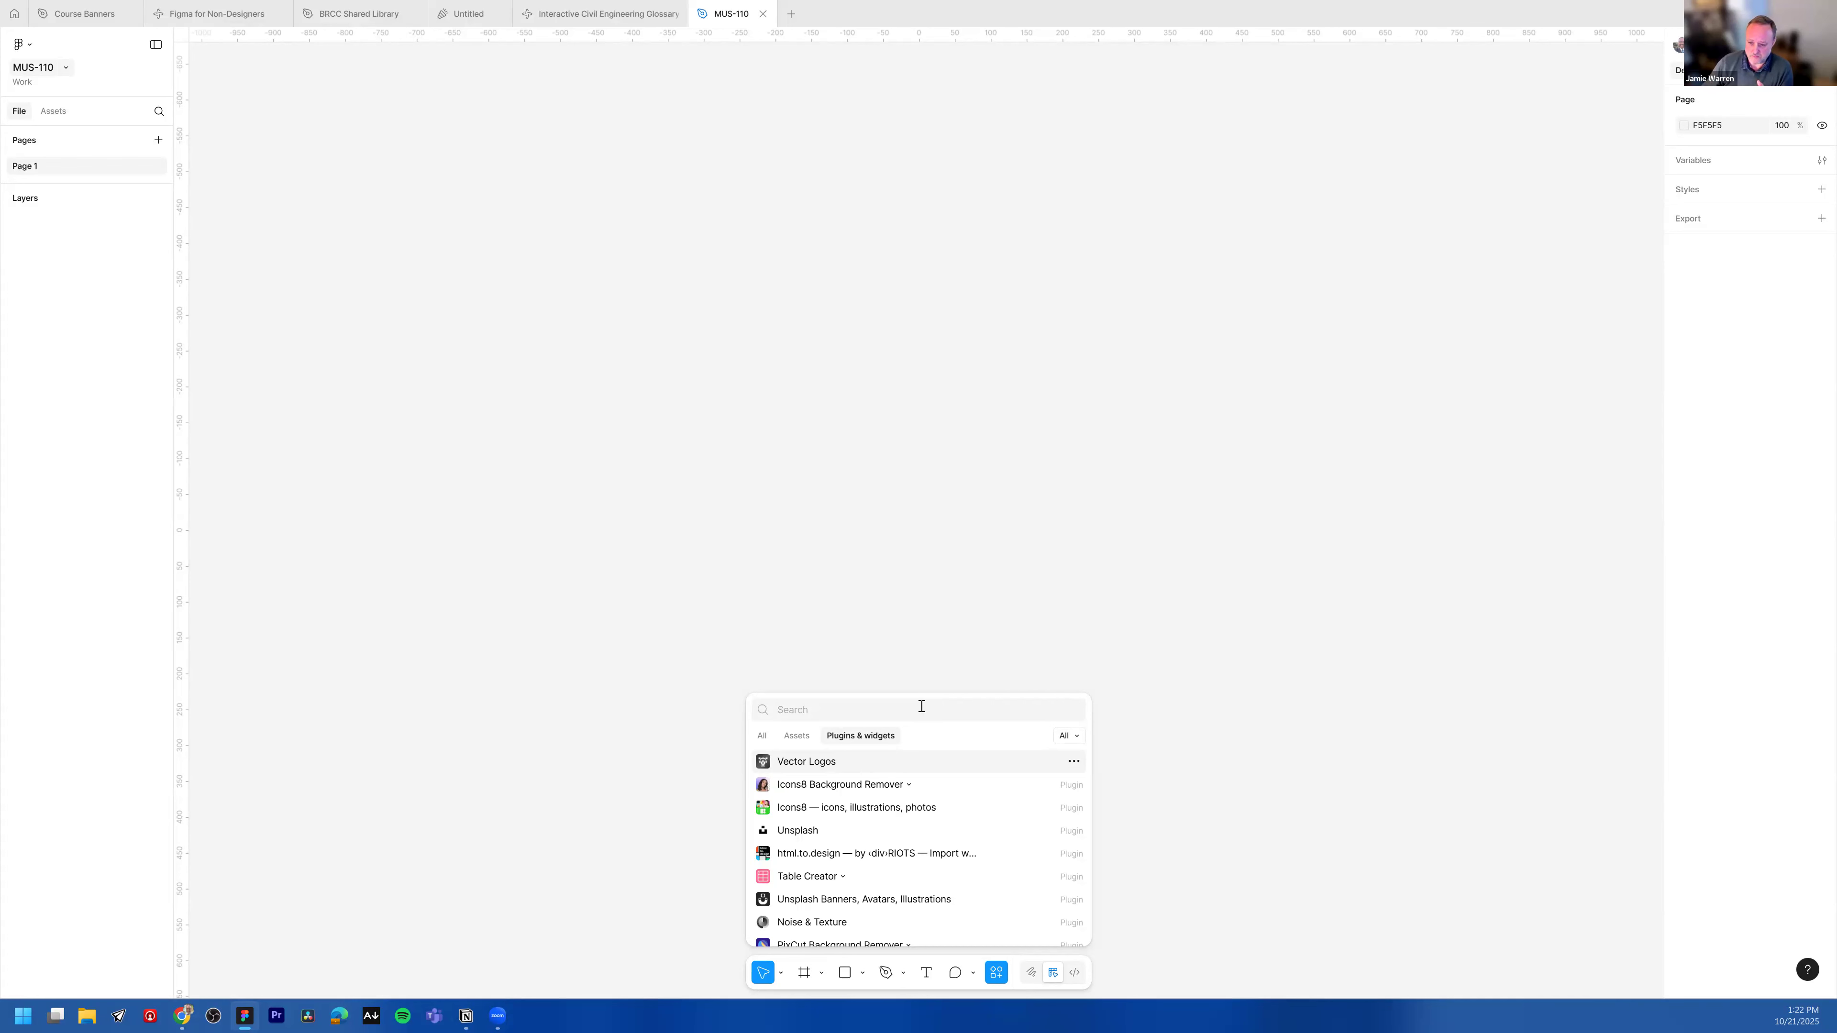
left_click(953, 651)
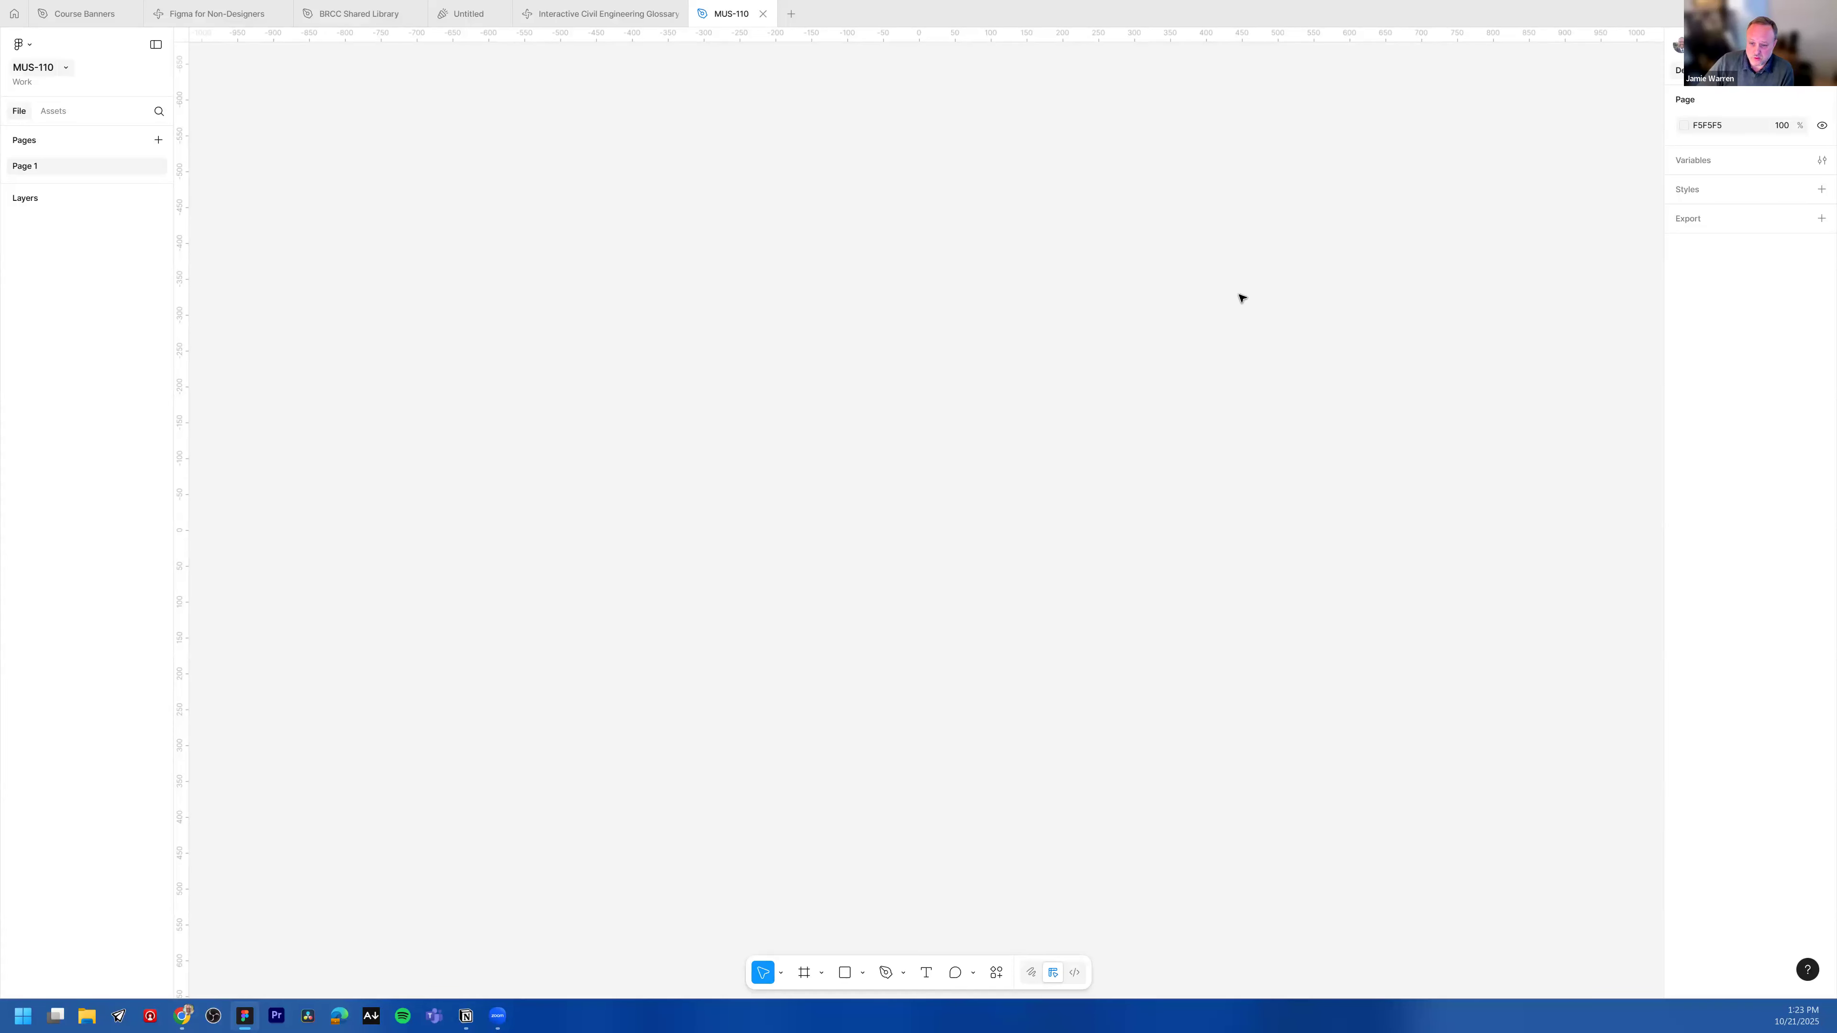
Step: Create a default 100 × 100 frame on the canvas with the Frame tool
scroll(1041, 407, "down", 5)
scroll(1066, 350, "down", 10)
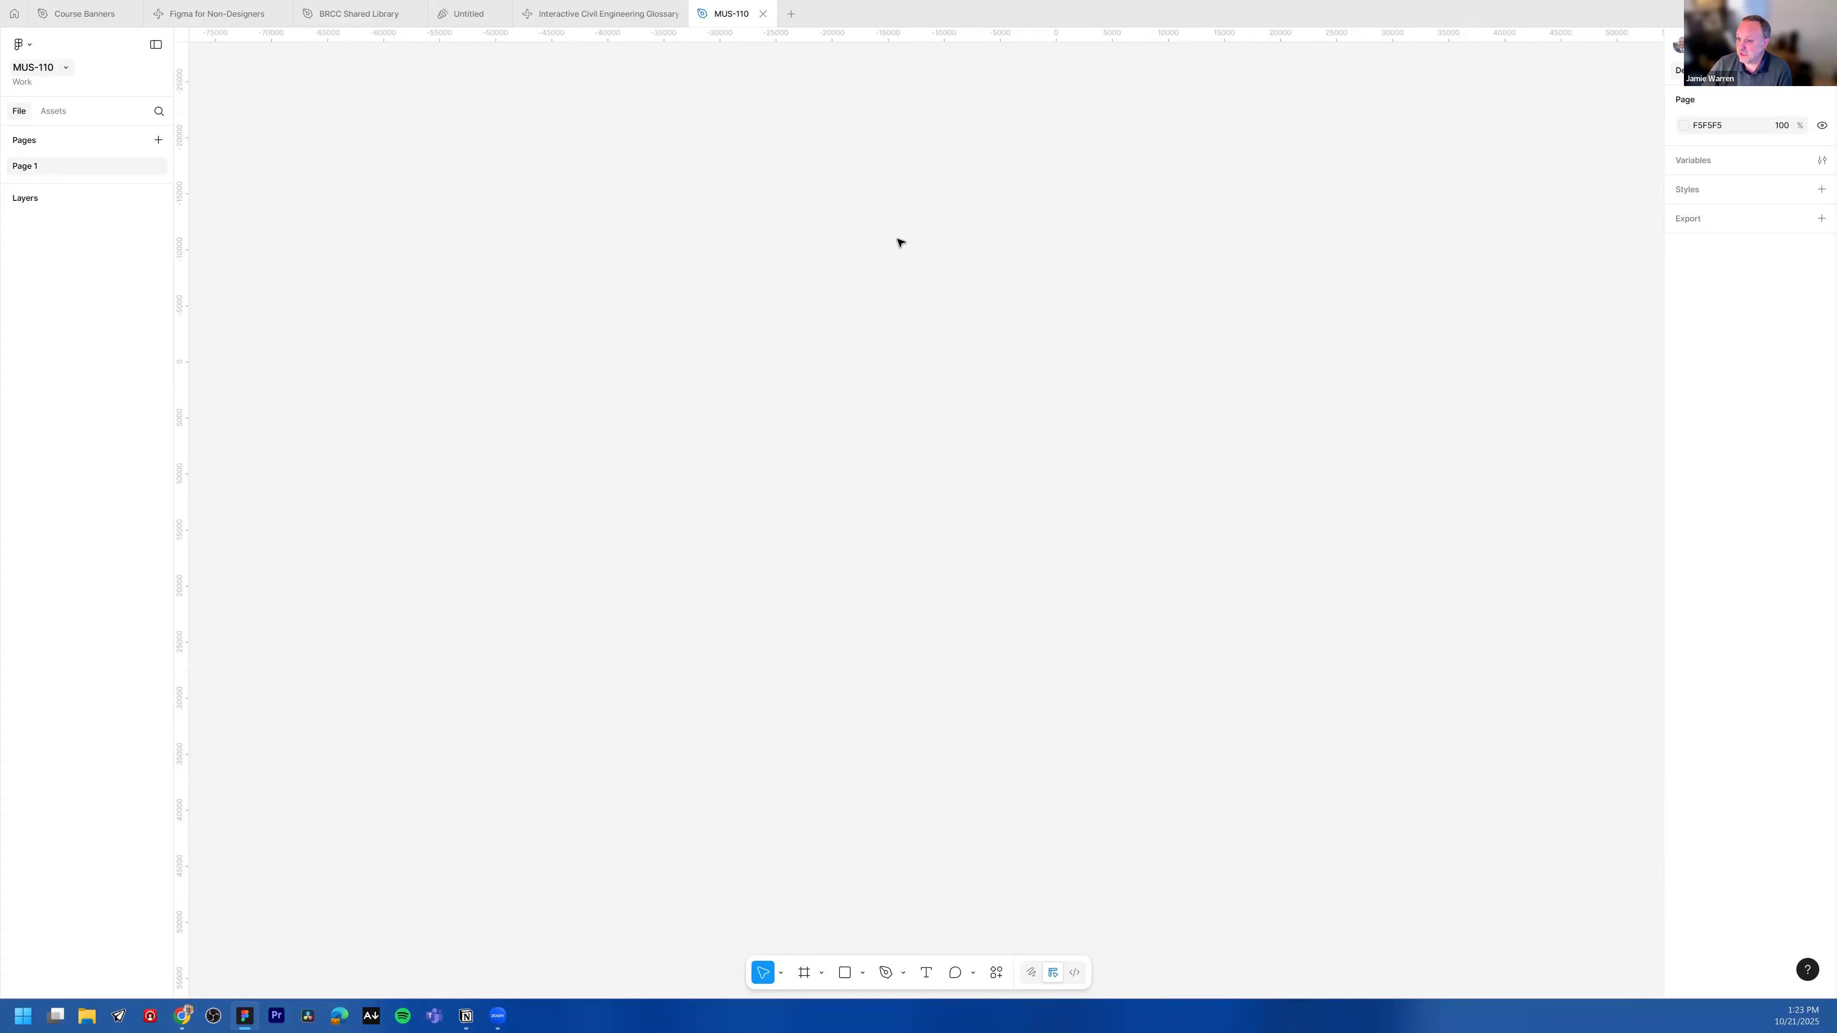
scroll(792, 362, "up", 15)
scroll(910, 376, "up", 5)
left_click(1797, 45)
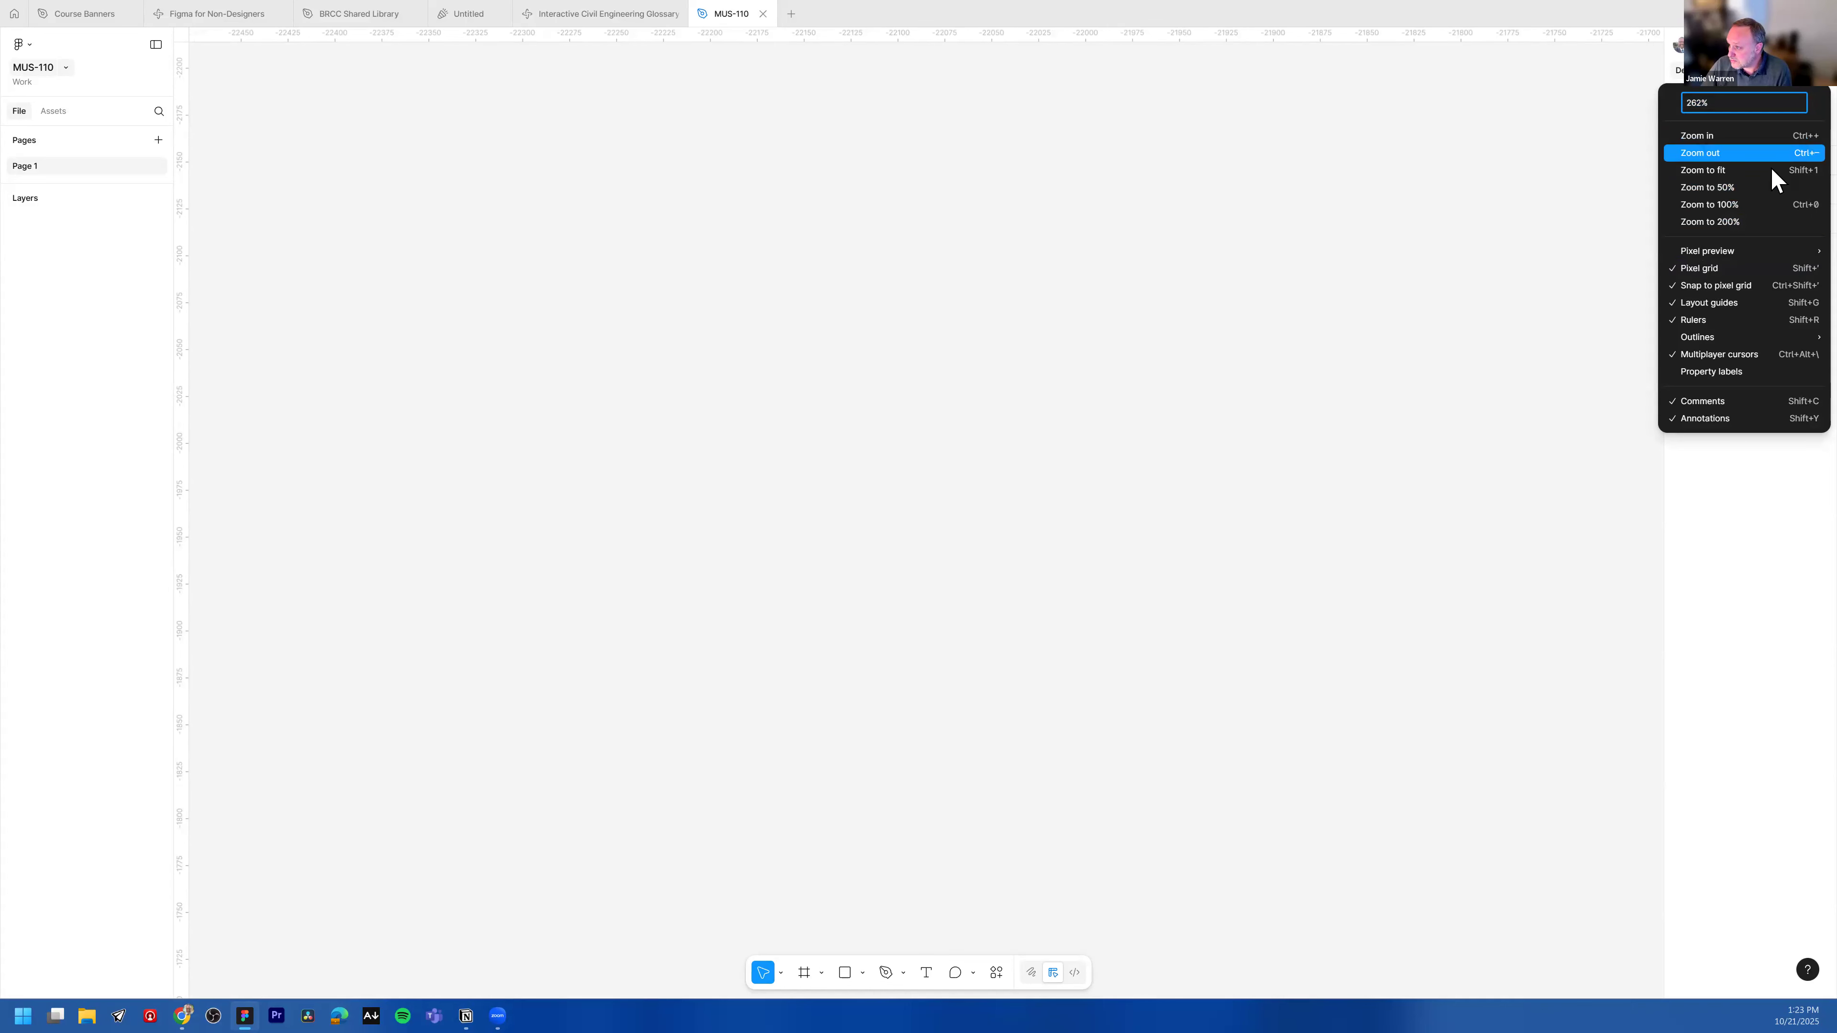
left_click(1750, 205)
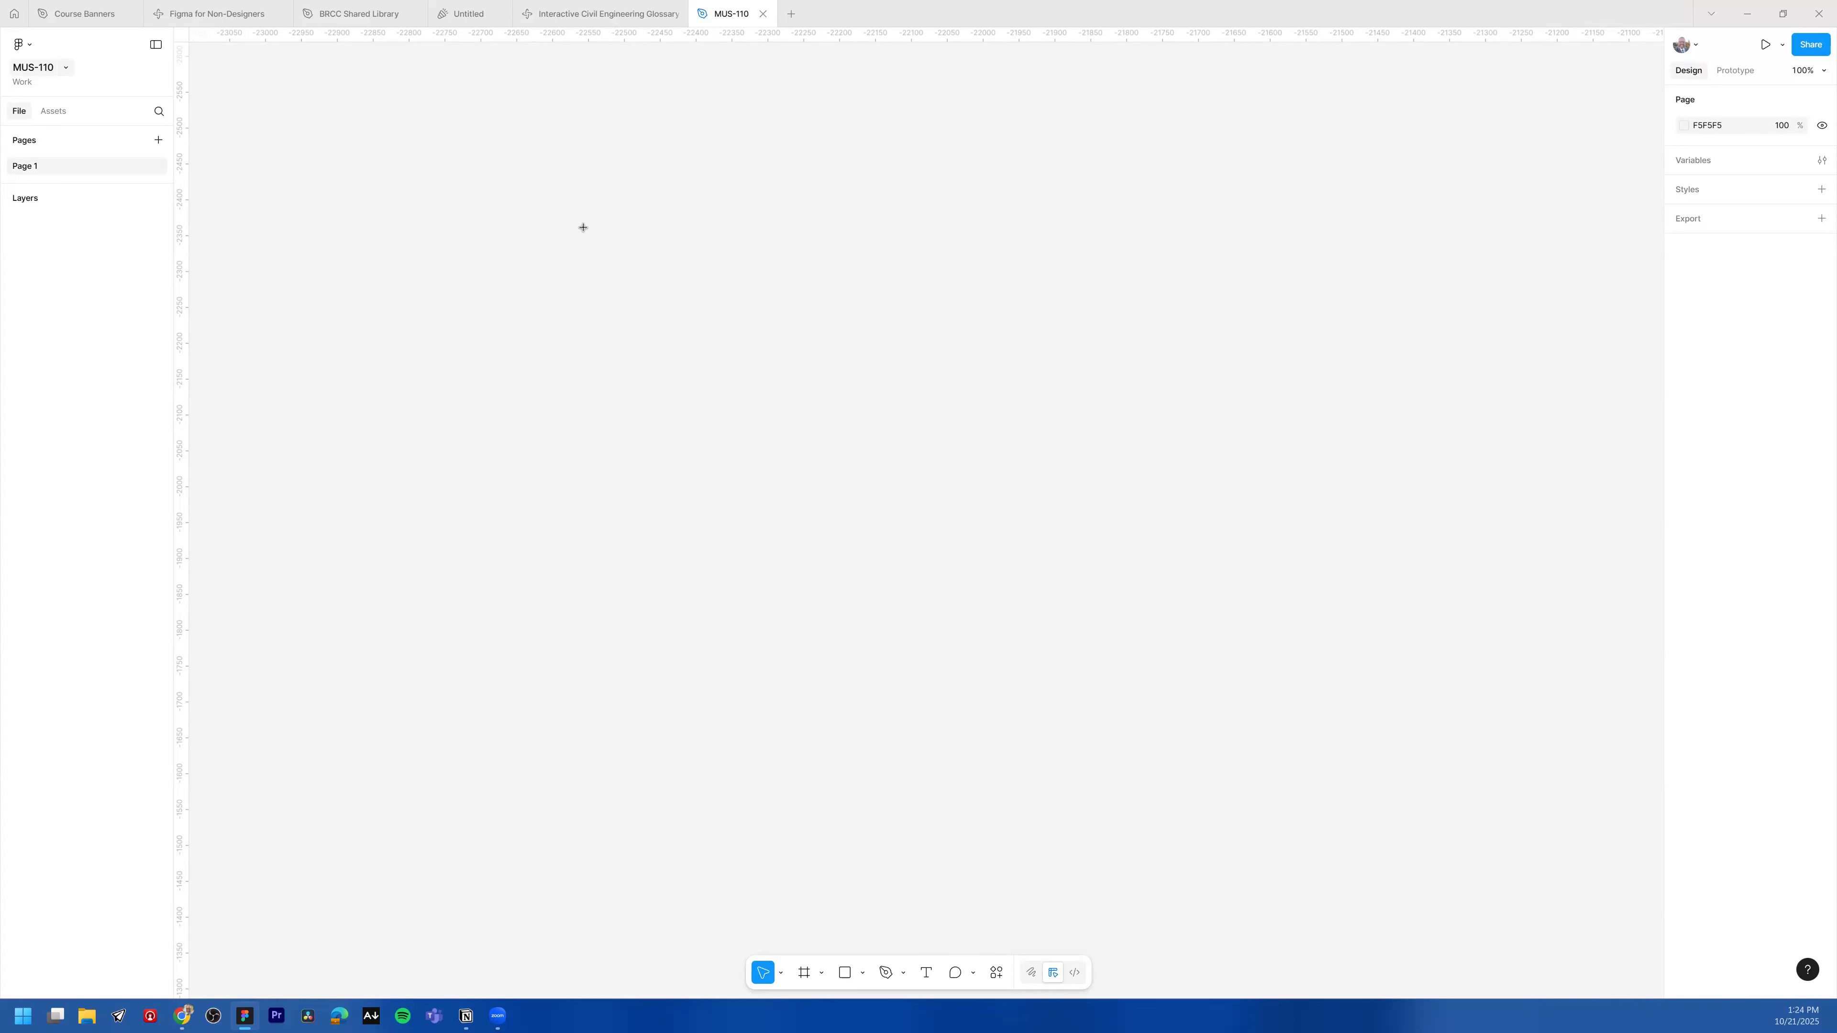
key("f")
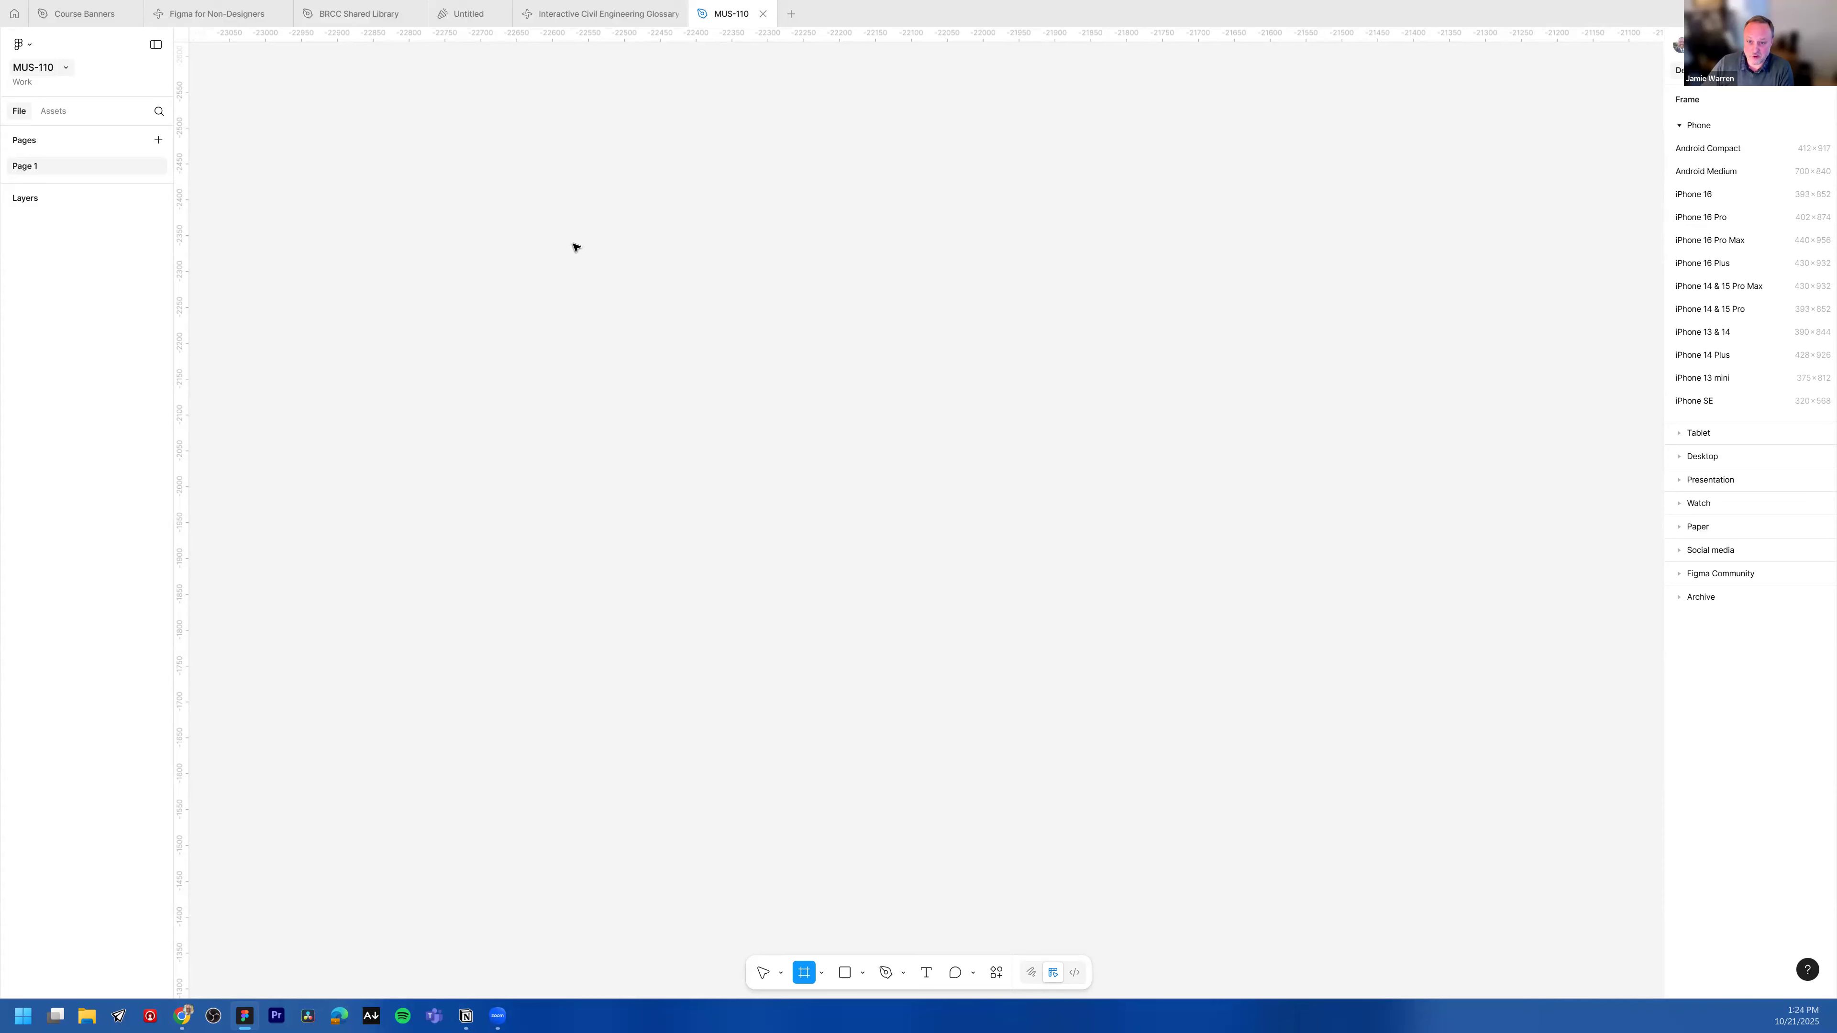
left_click(573, 248)
Step: Enlarge the frame by dragging its edges and corner to about 1317 × 992
left_click(862, 973)
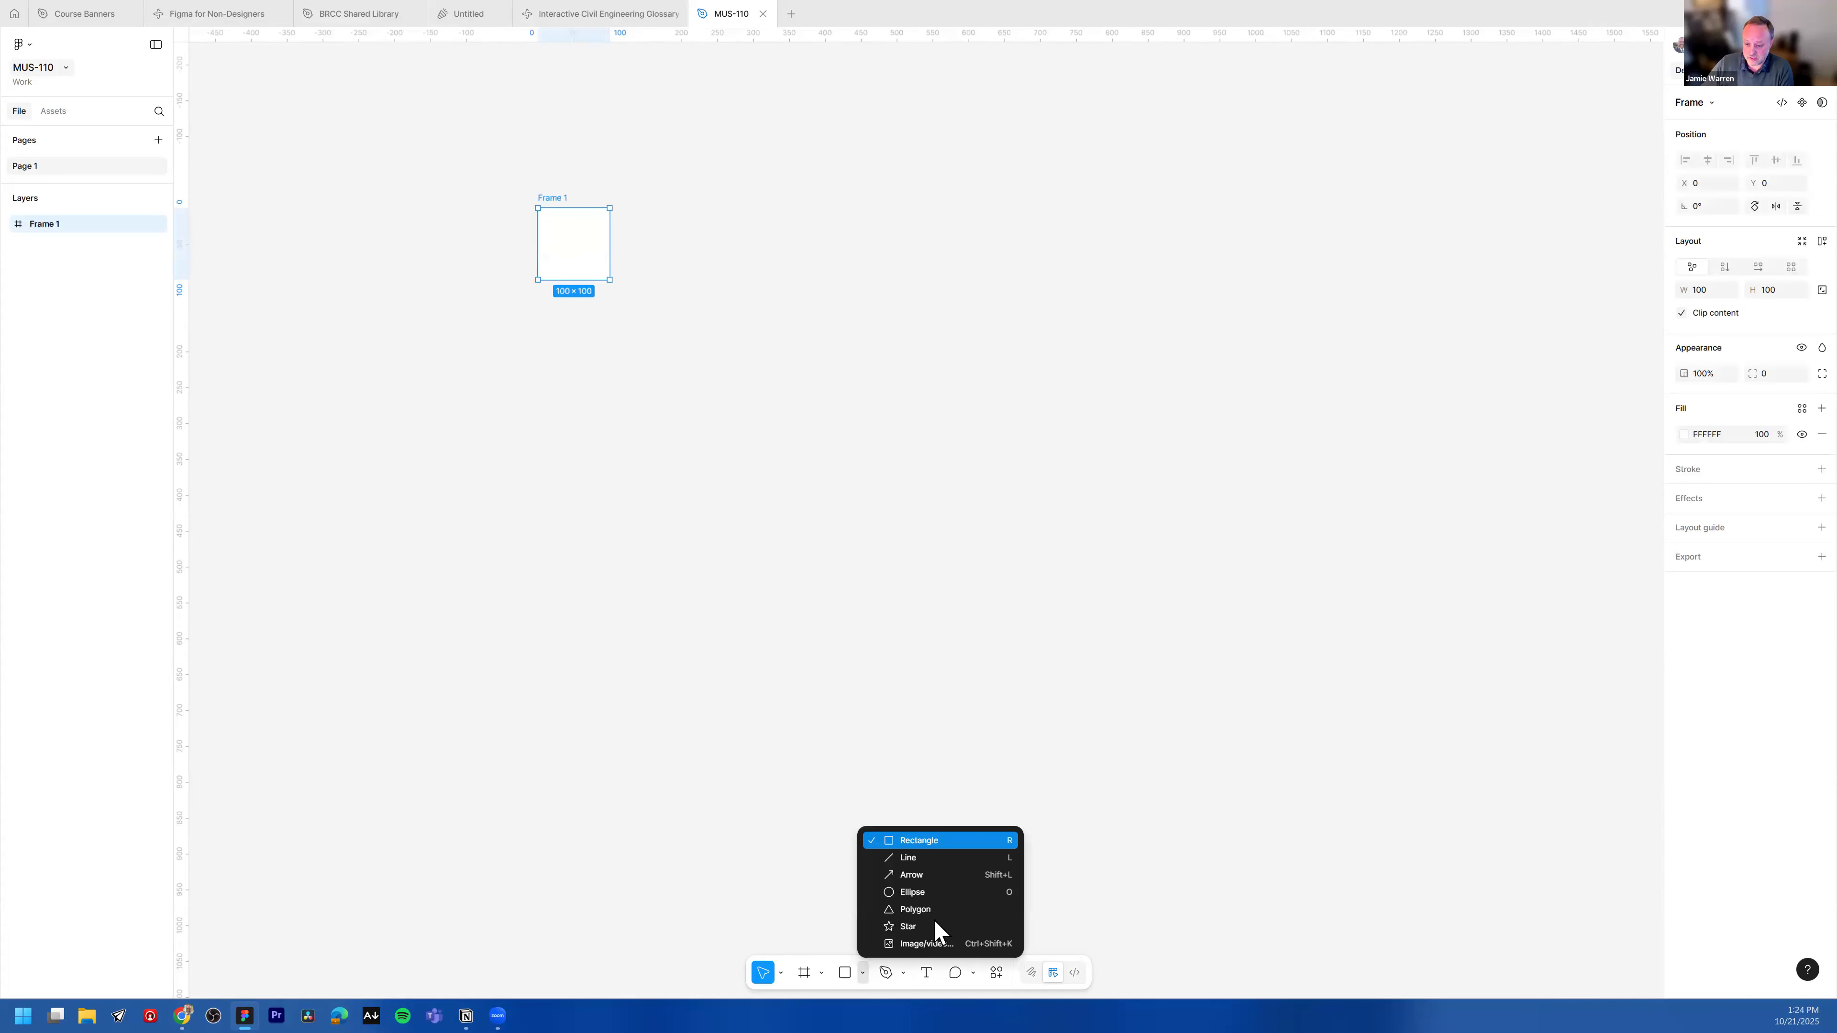
left_click(1109, 833)
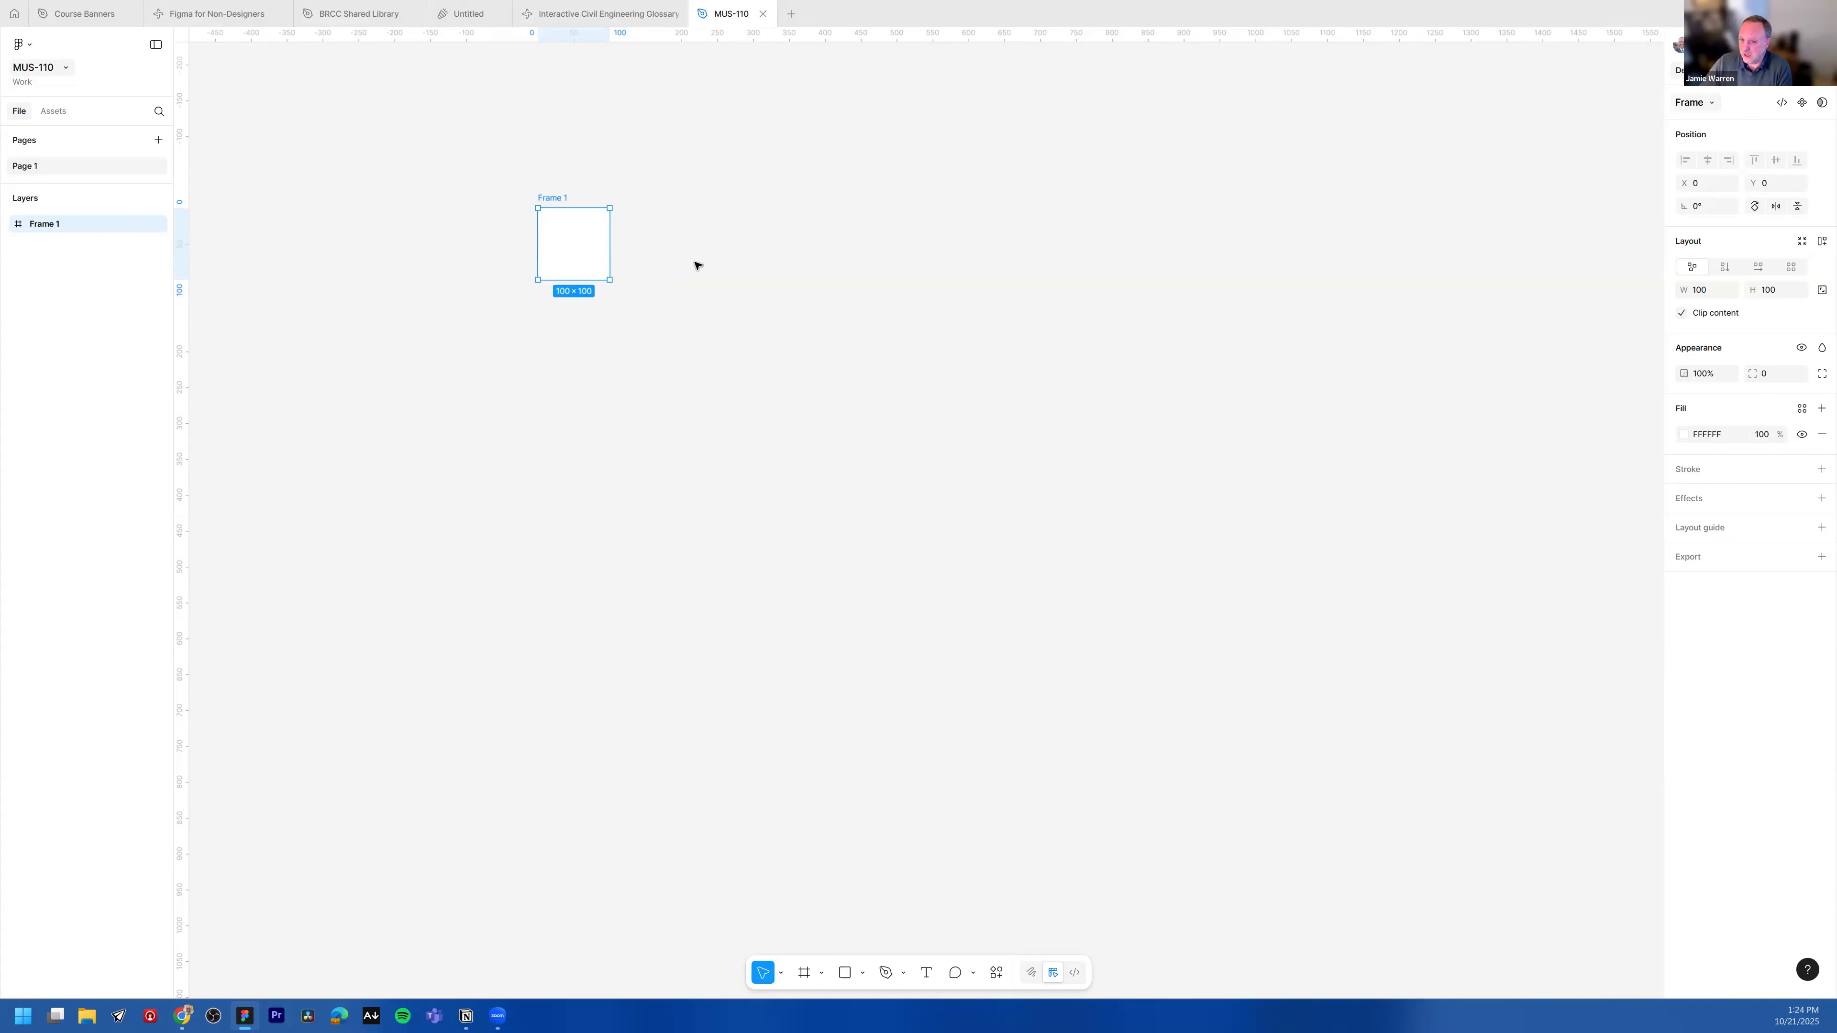
left_click_drag(609, 254, 824, 710)
left_click_drag(842, 579, 1457, 599)
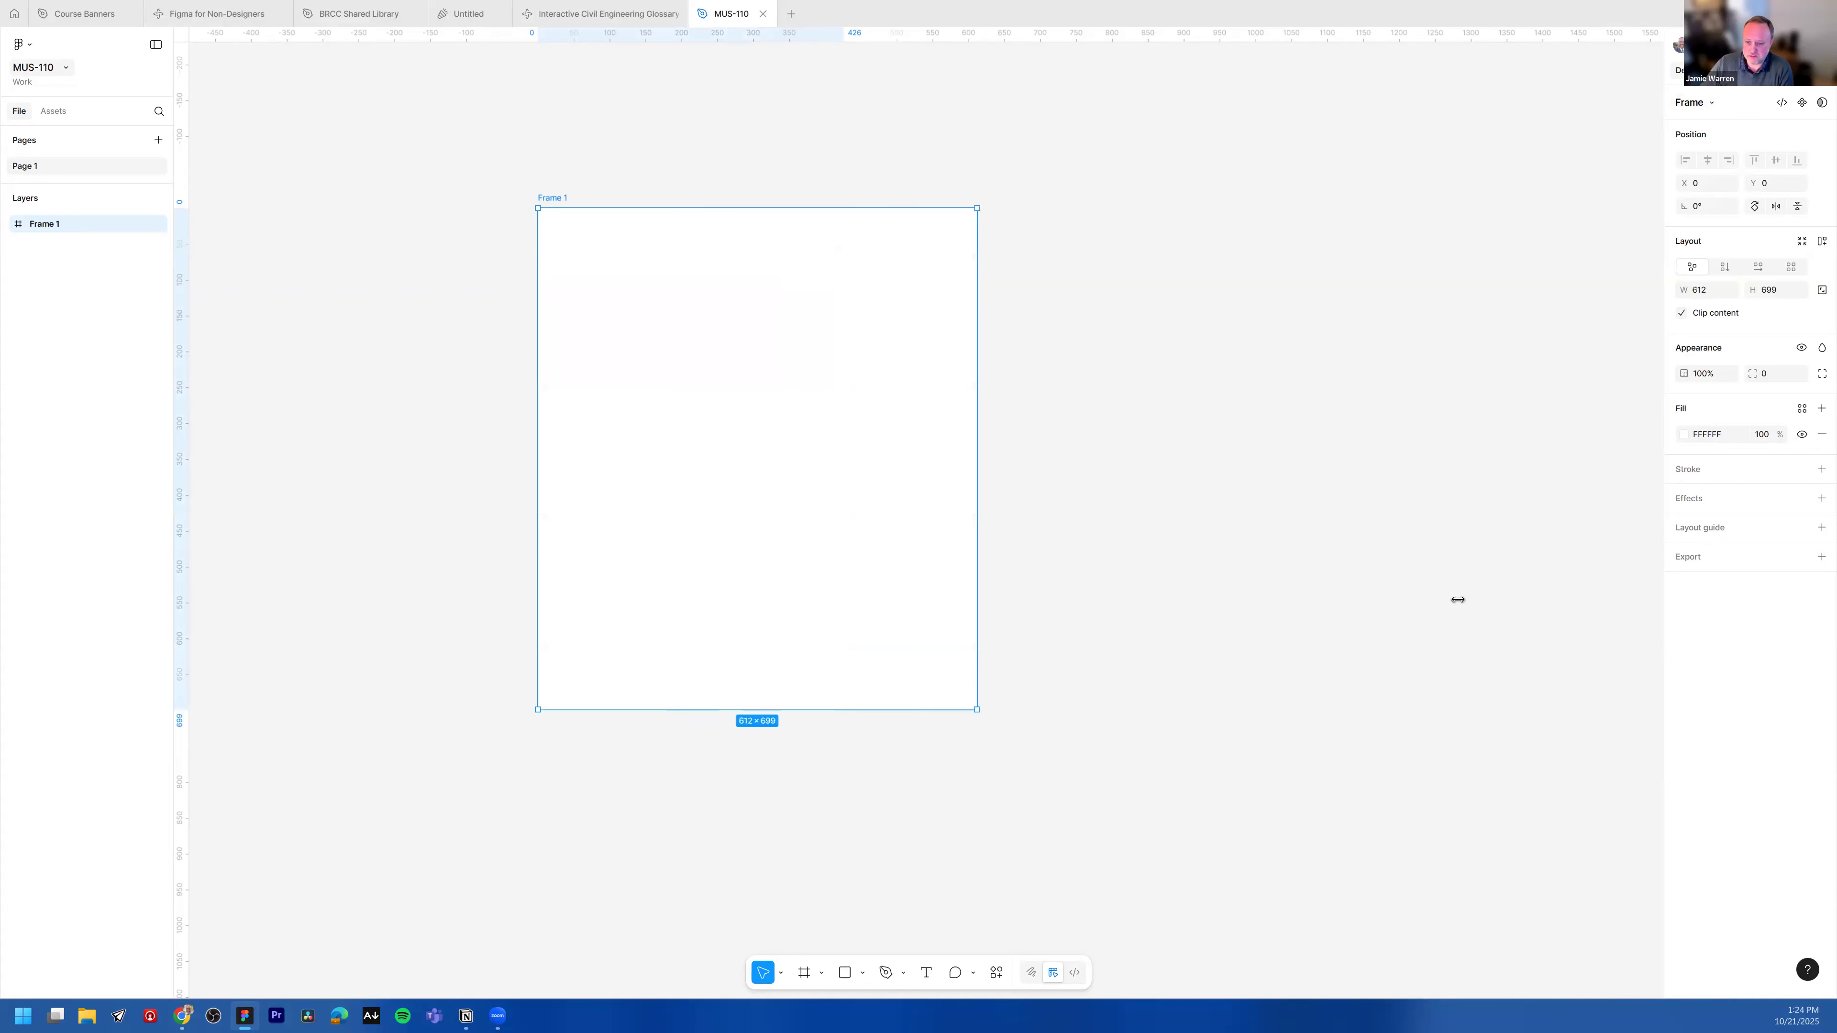
left_click_drag(1135, 712, 1124, 903)
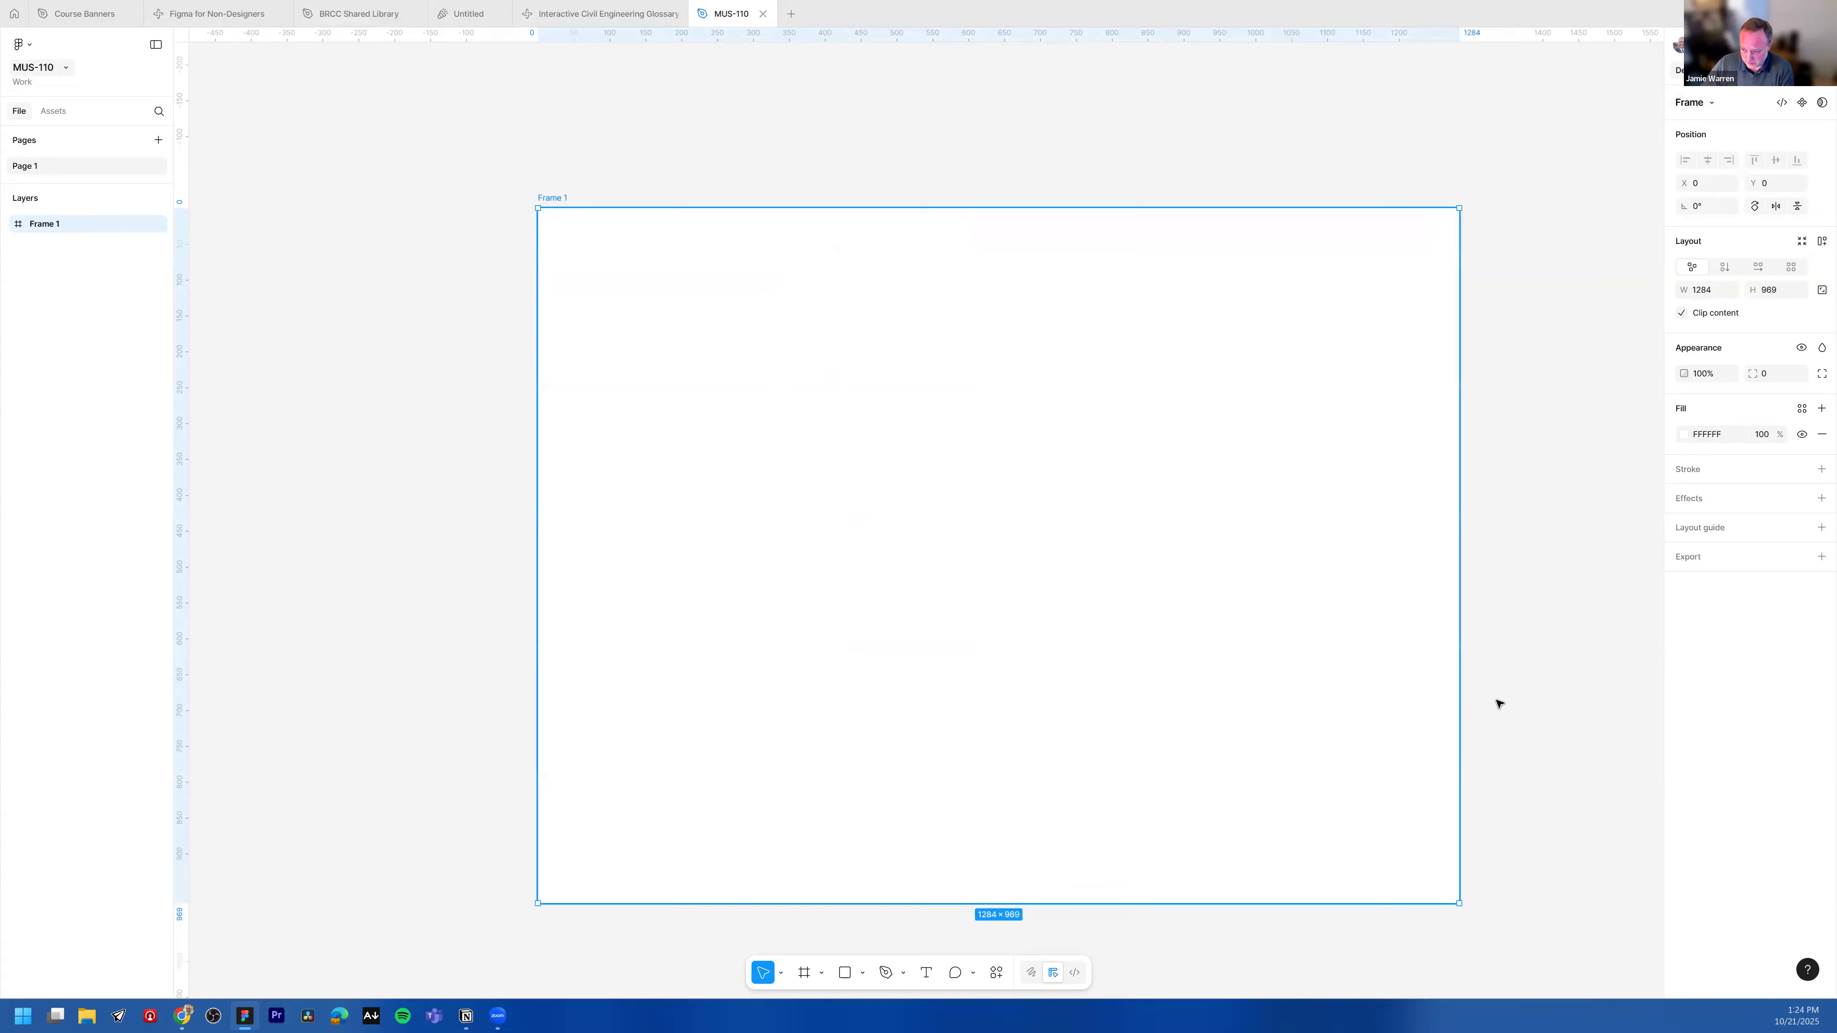
scroll(1607, 626, "down", 3)
scroll(1541, 504, "up", 1)
scroll(1538, 525, "right", 4)
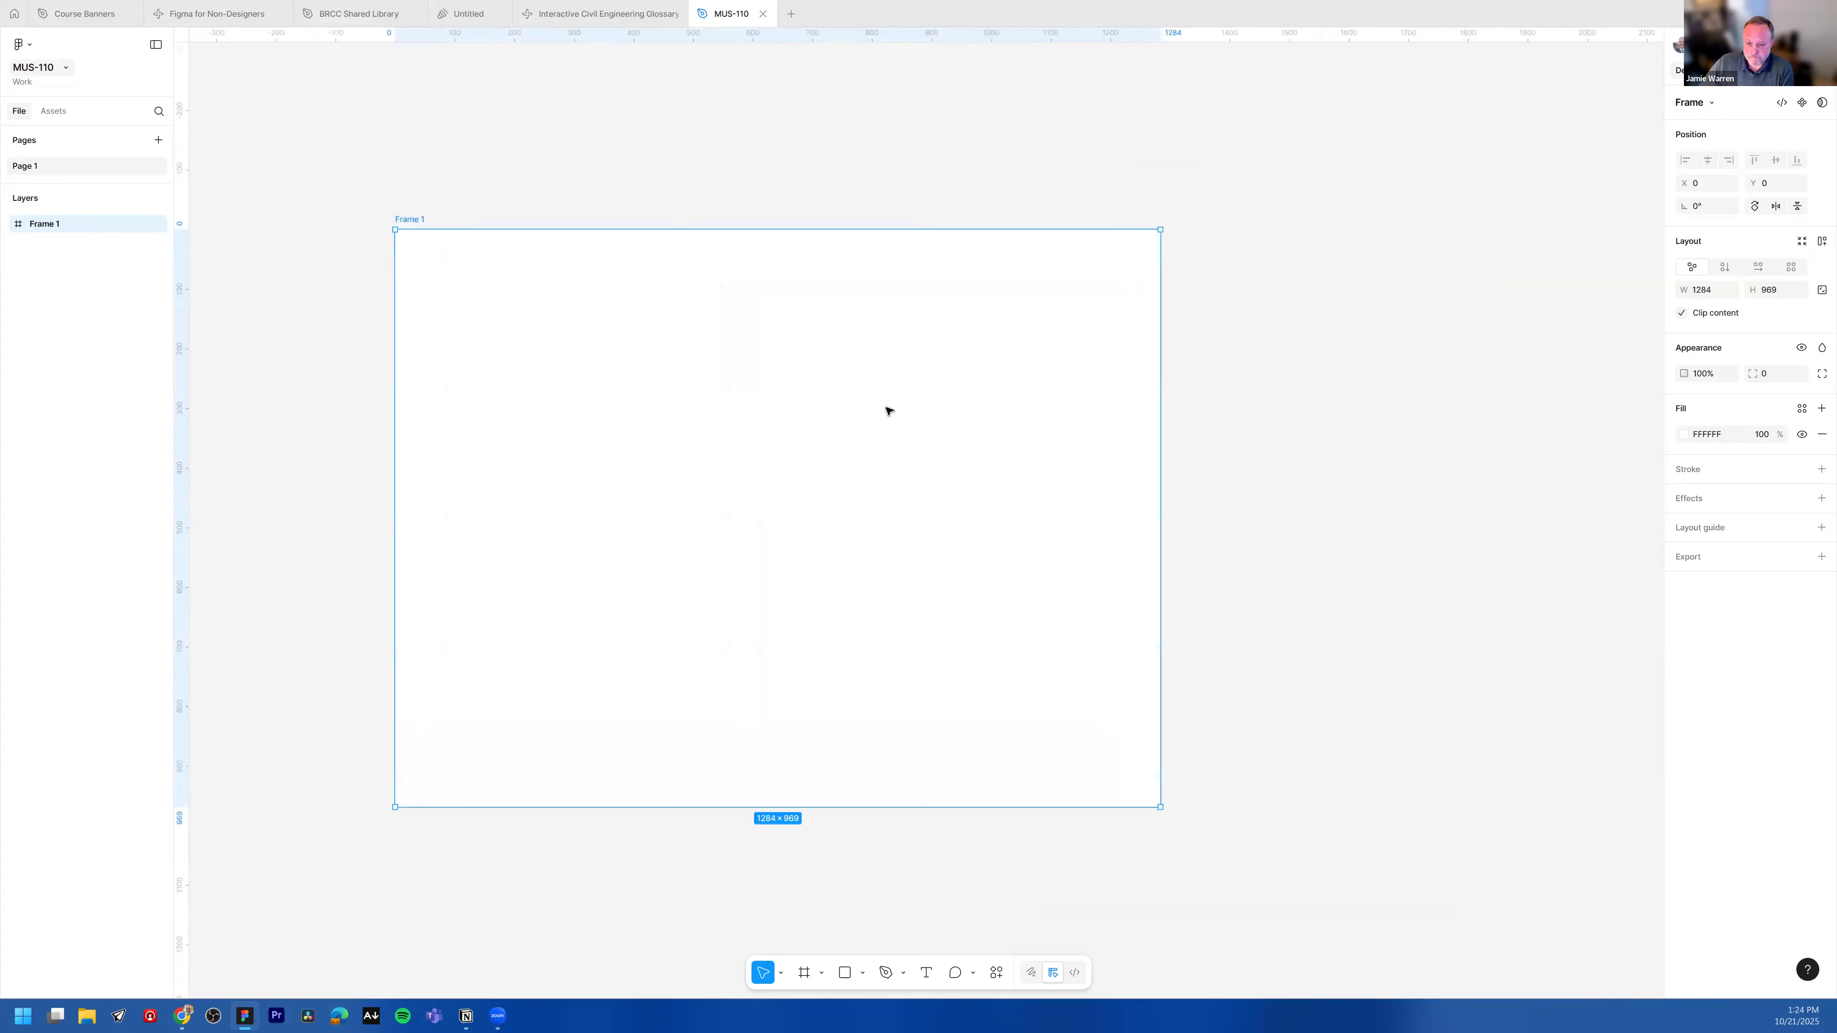
left_click_drag(418, 220, 416, 209)
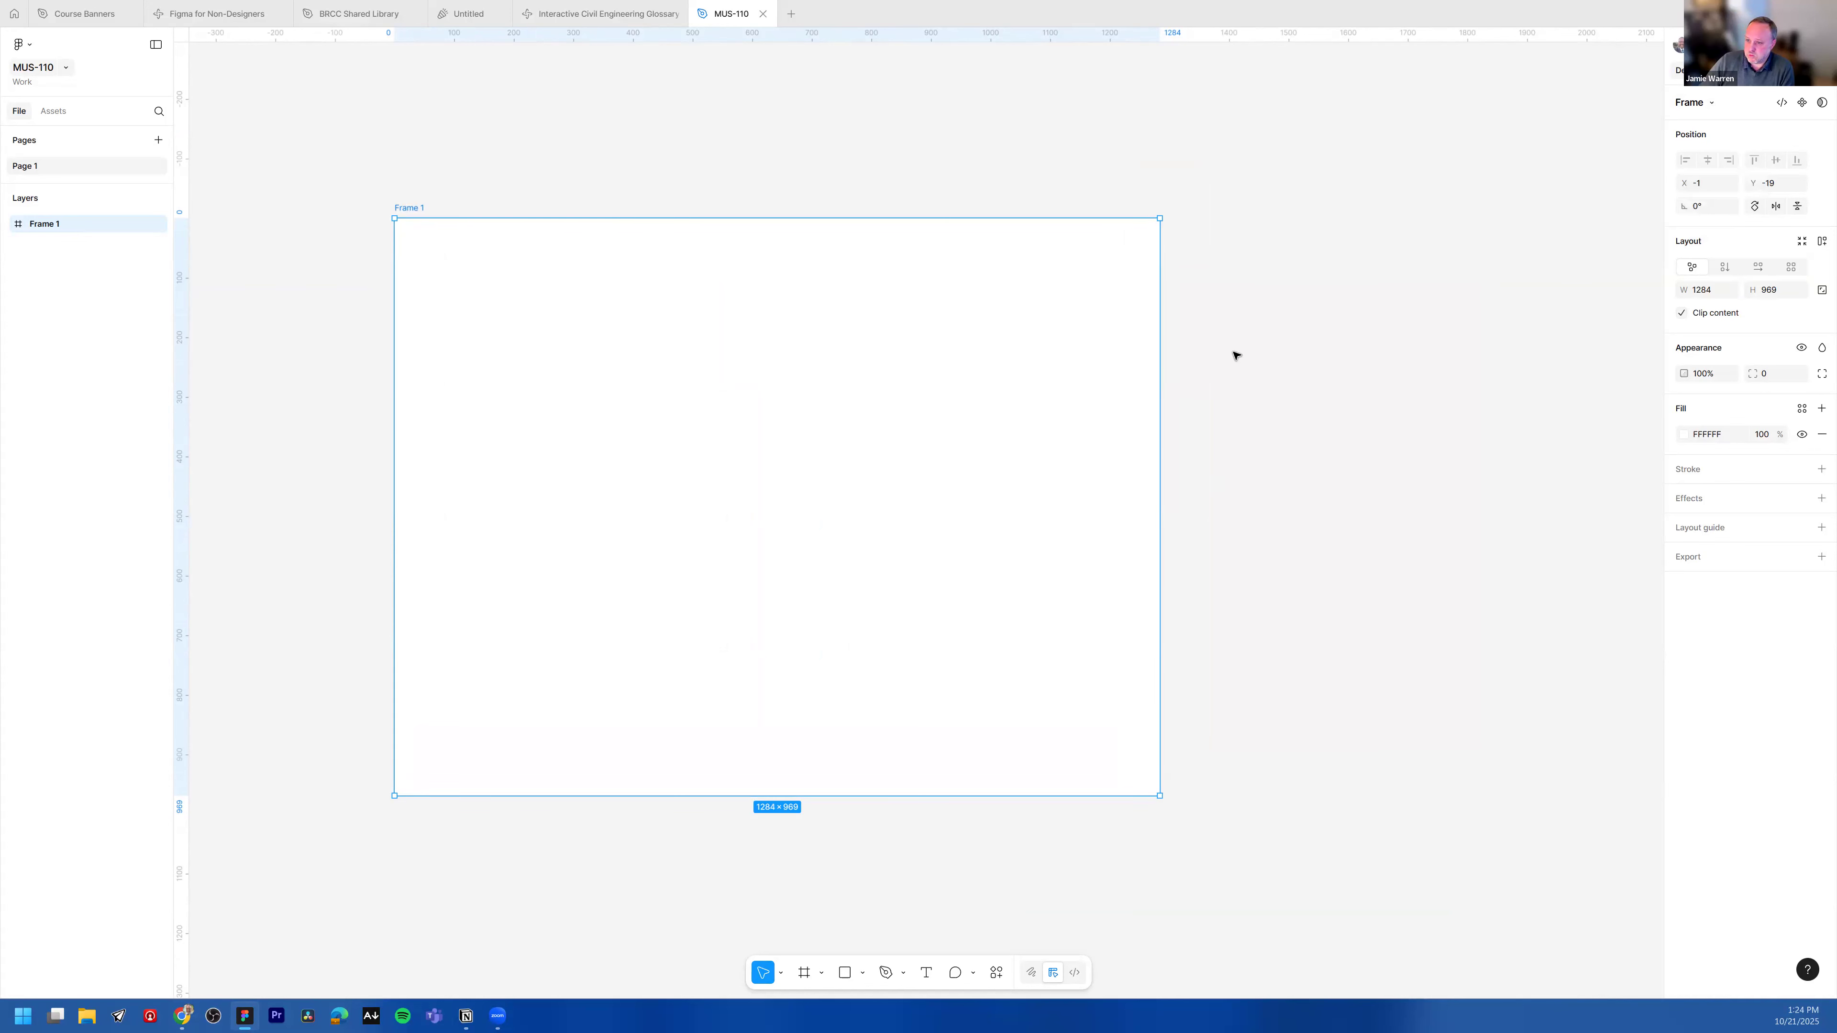
left_click_drag(1160, 217, 1179, 204)
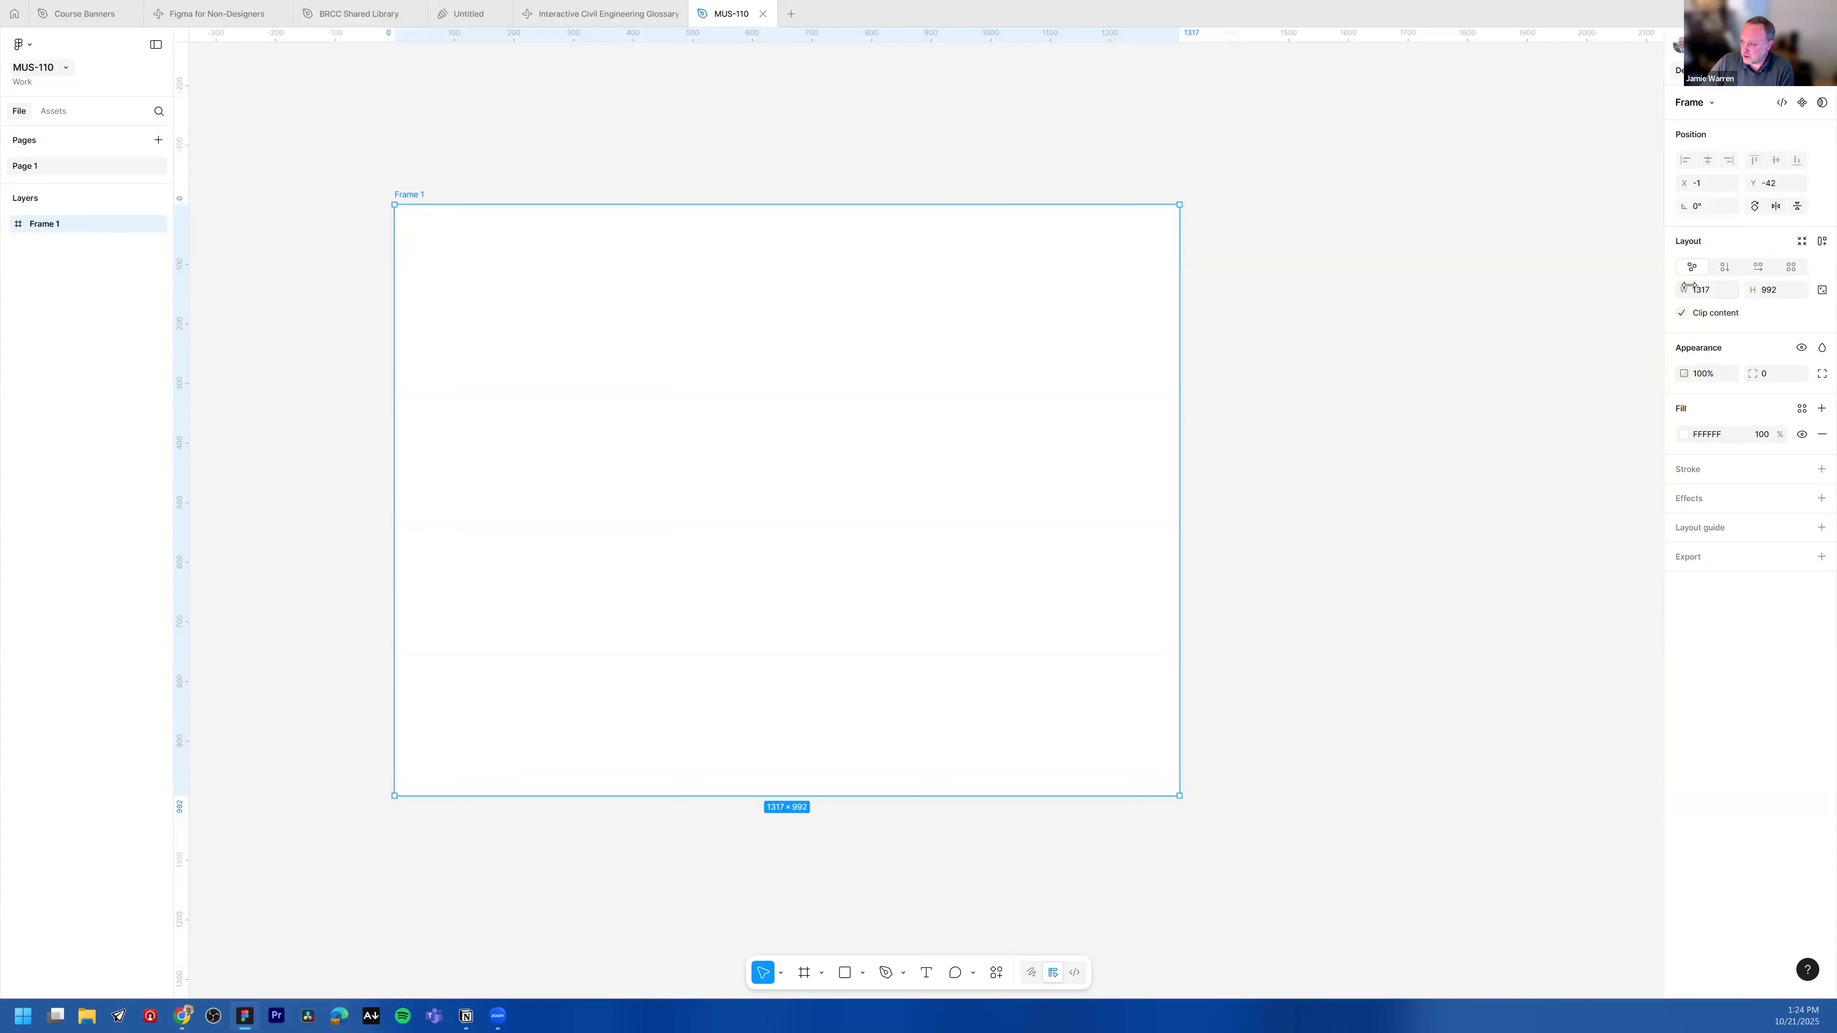
Step: Resize the frame to the Slide 16:9 preset, 1920 × 1080, and nudge it slightly up and left
left_click(1722, 290)
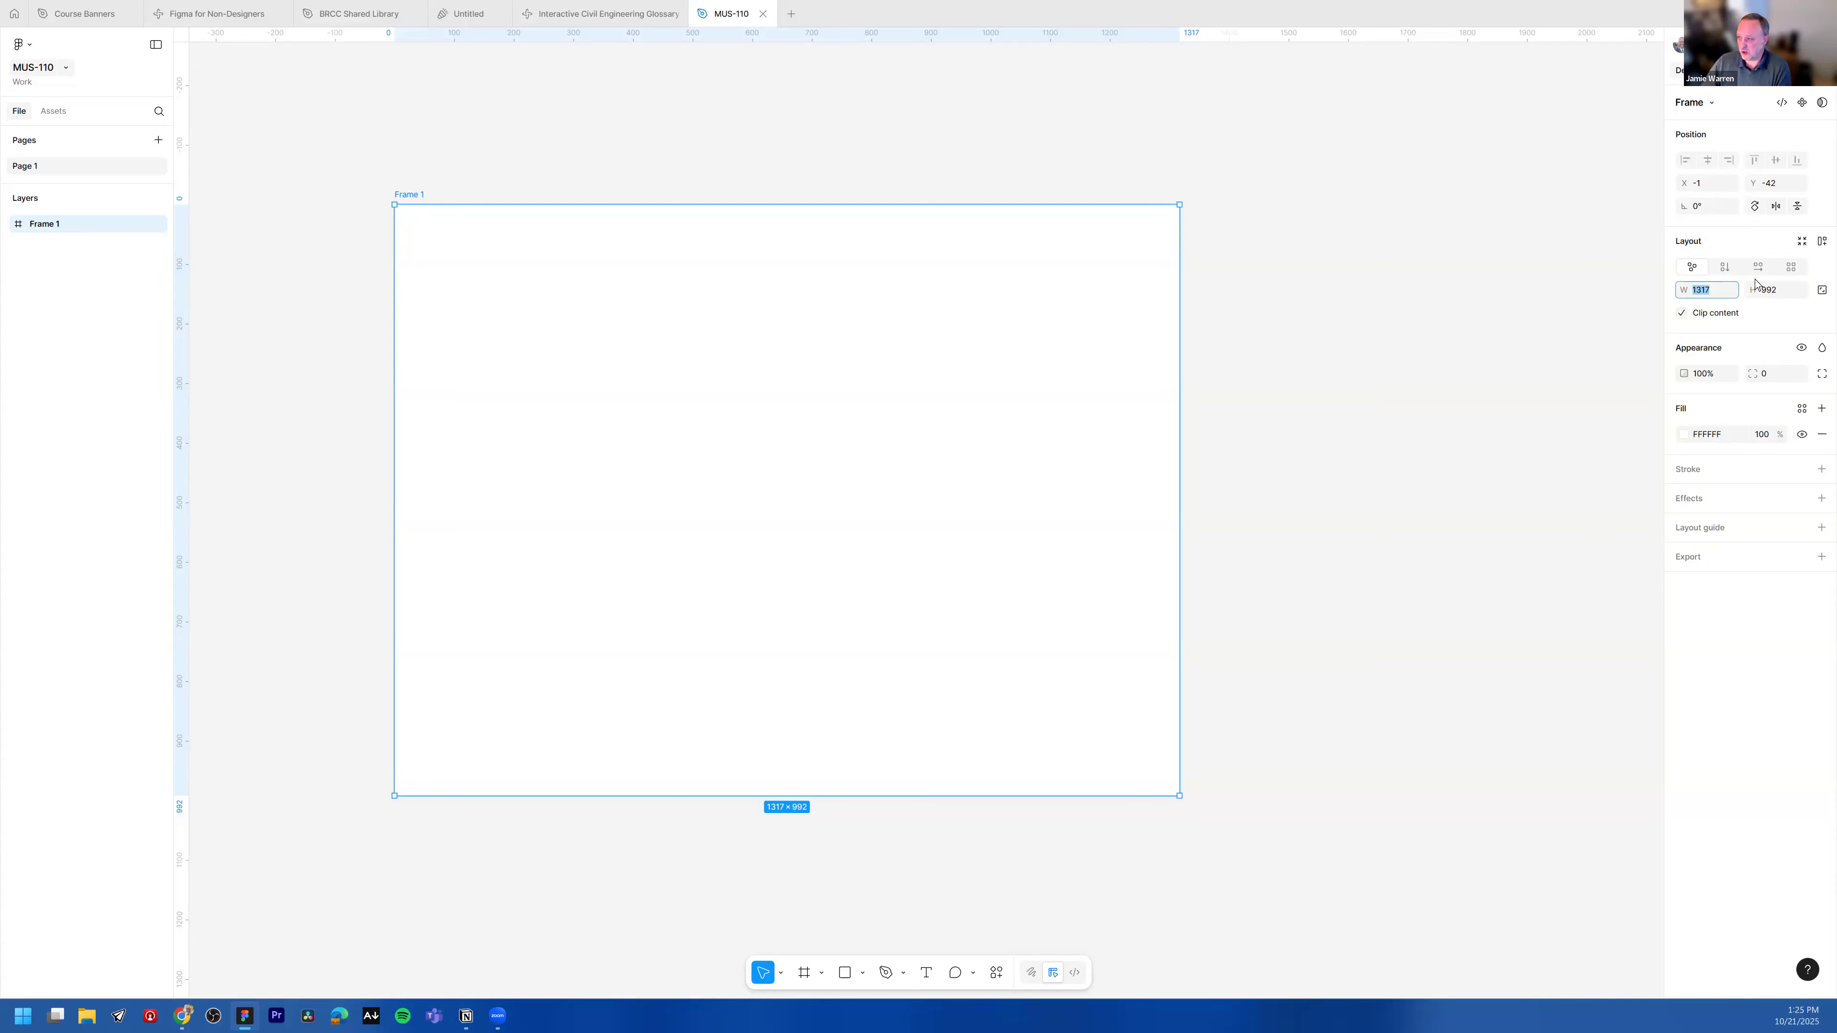
left_click(1711, 103)
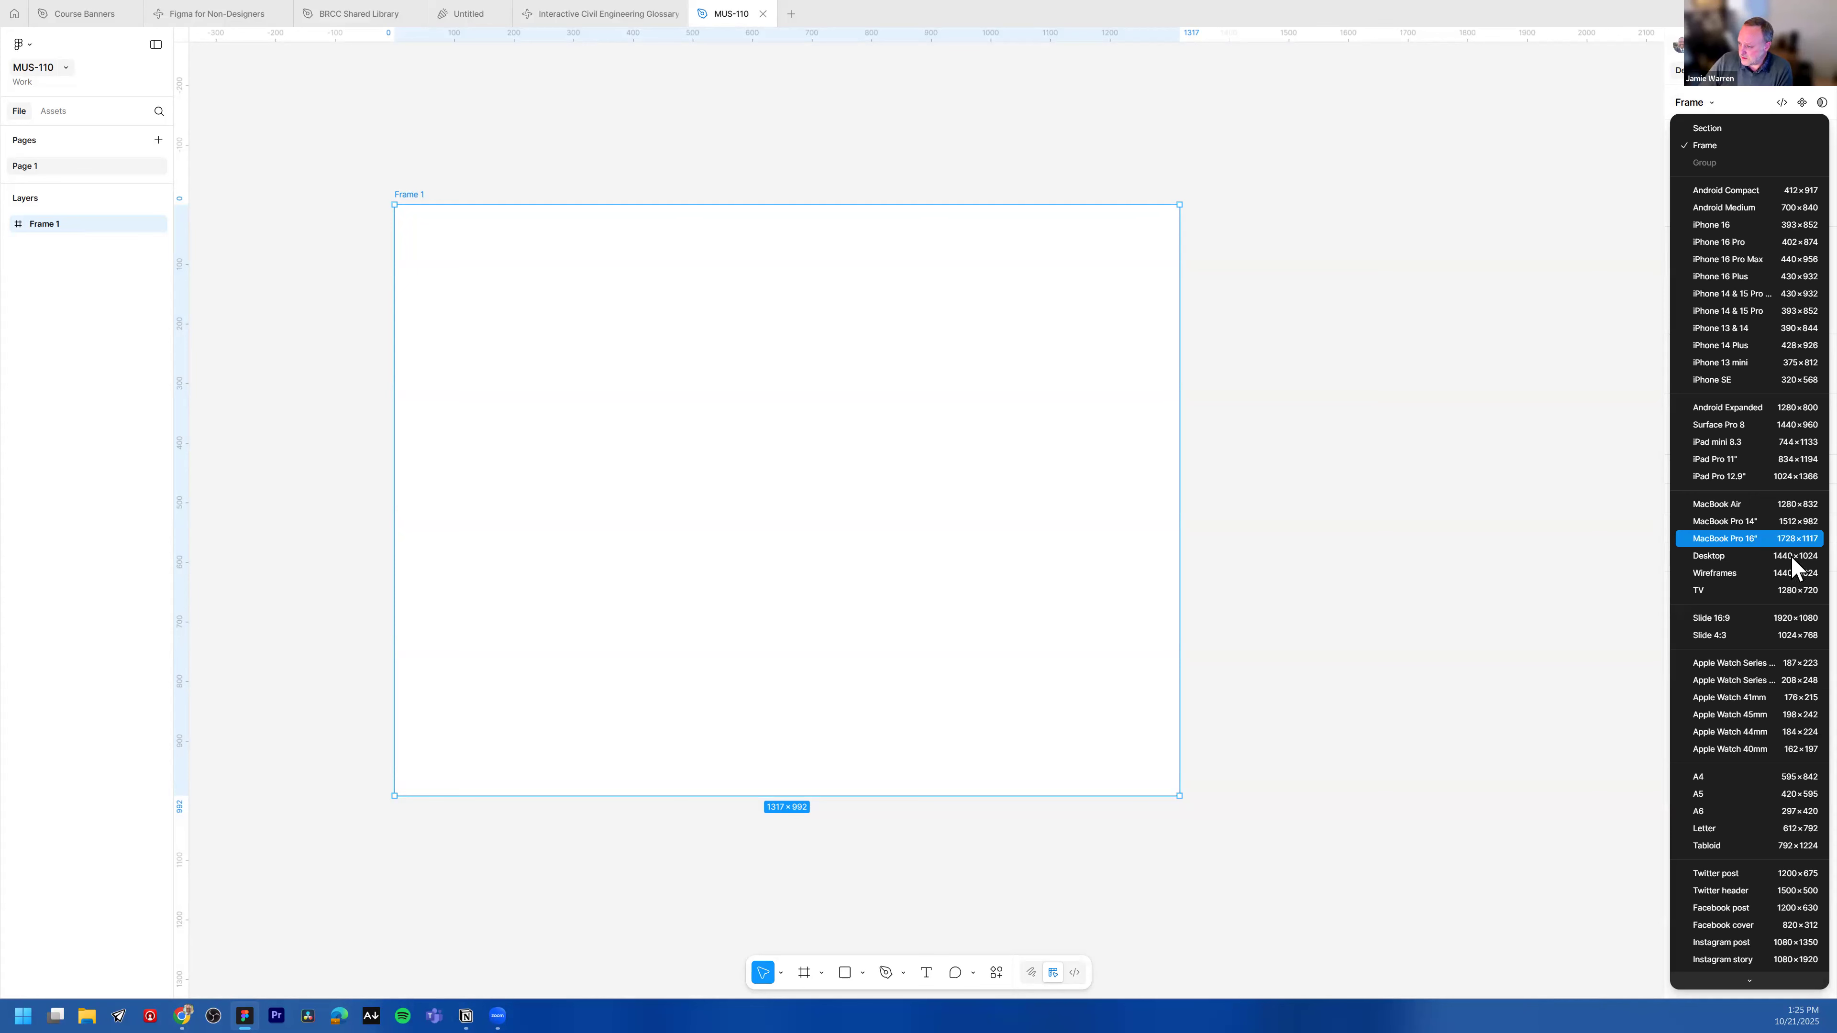
left_click(1789, 619)
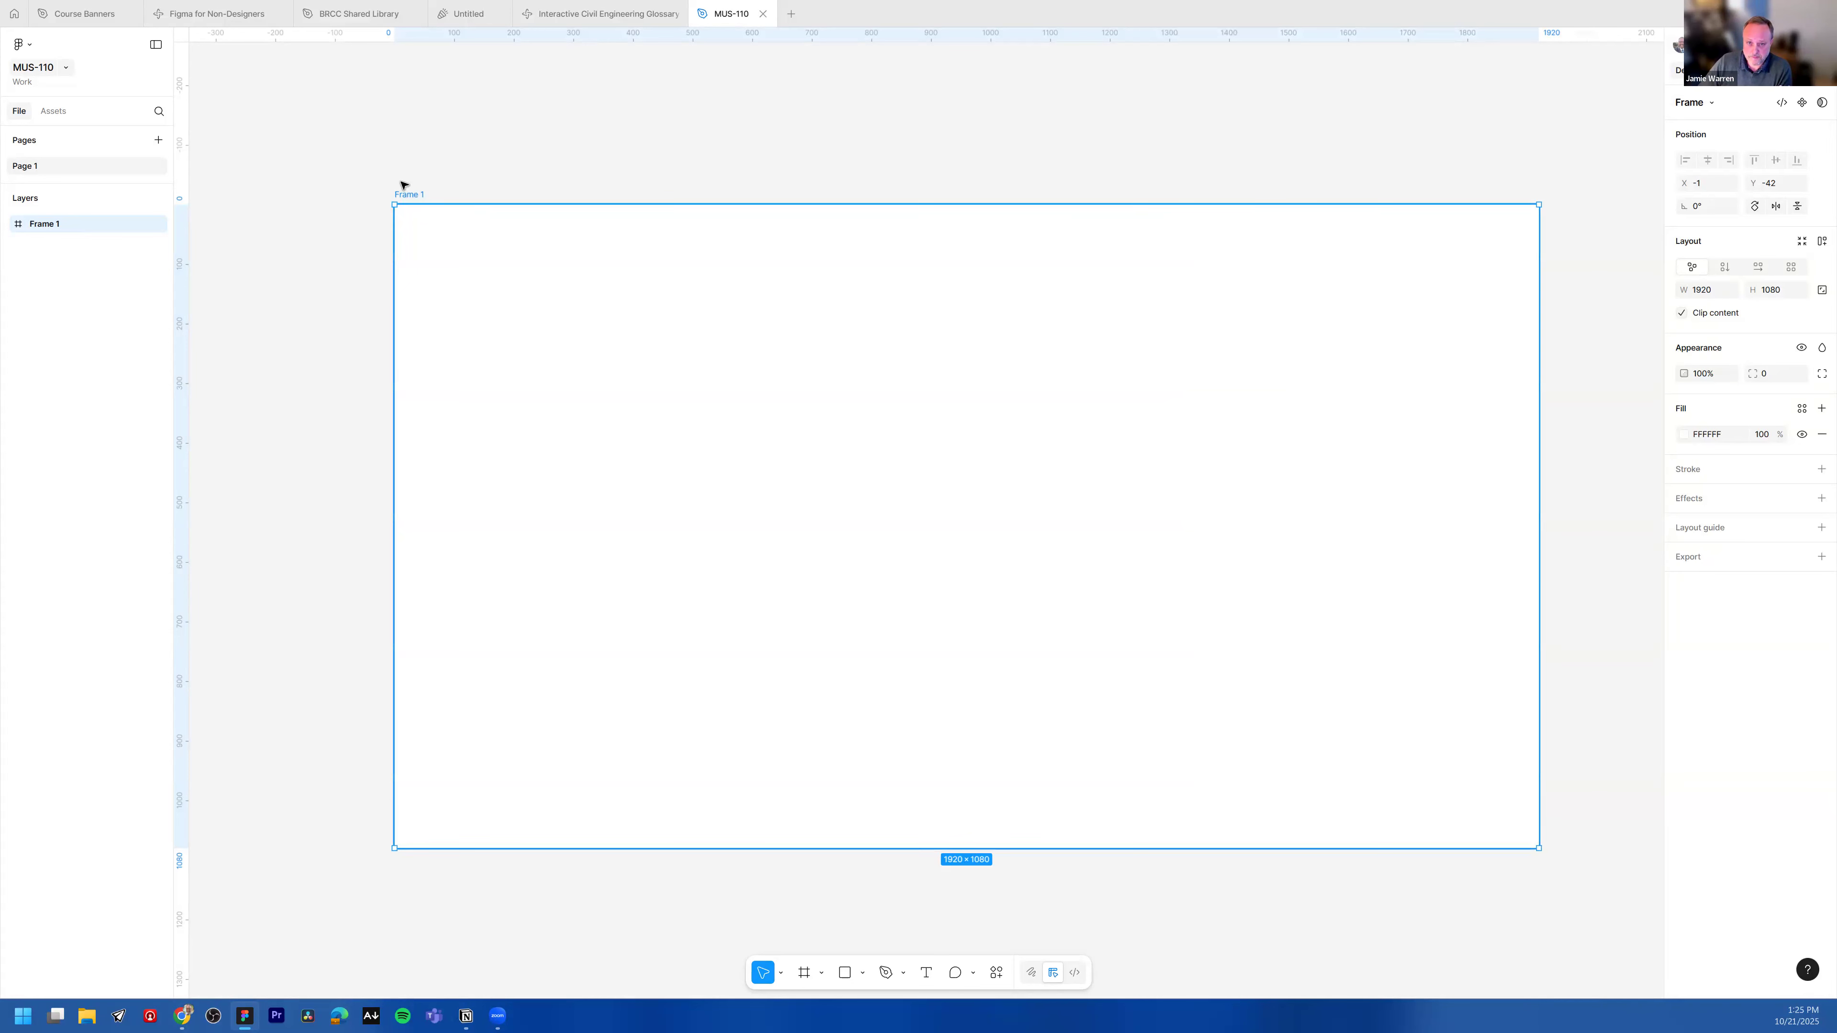
left_click_drag(404, 187, 376, 154)
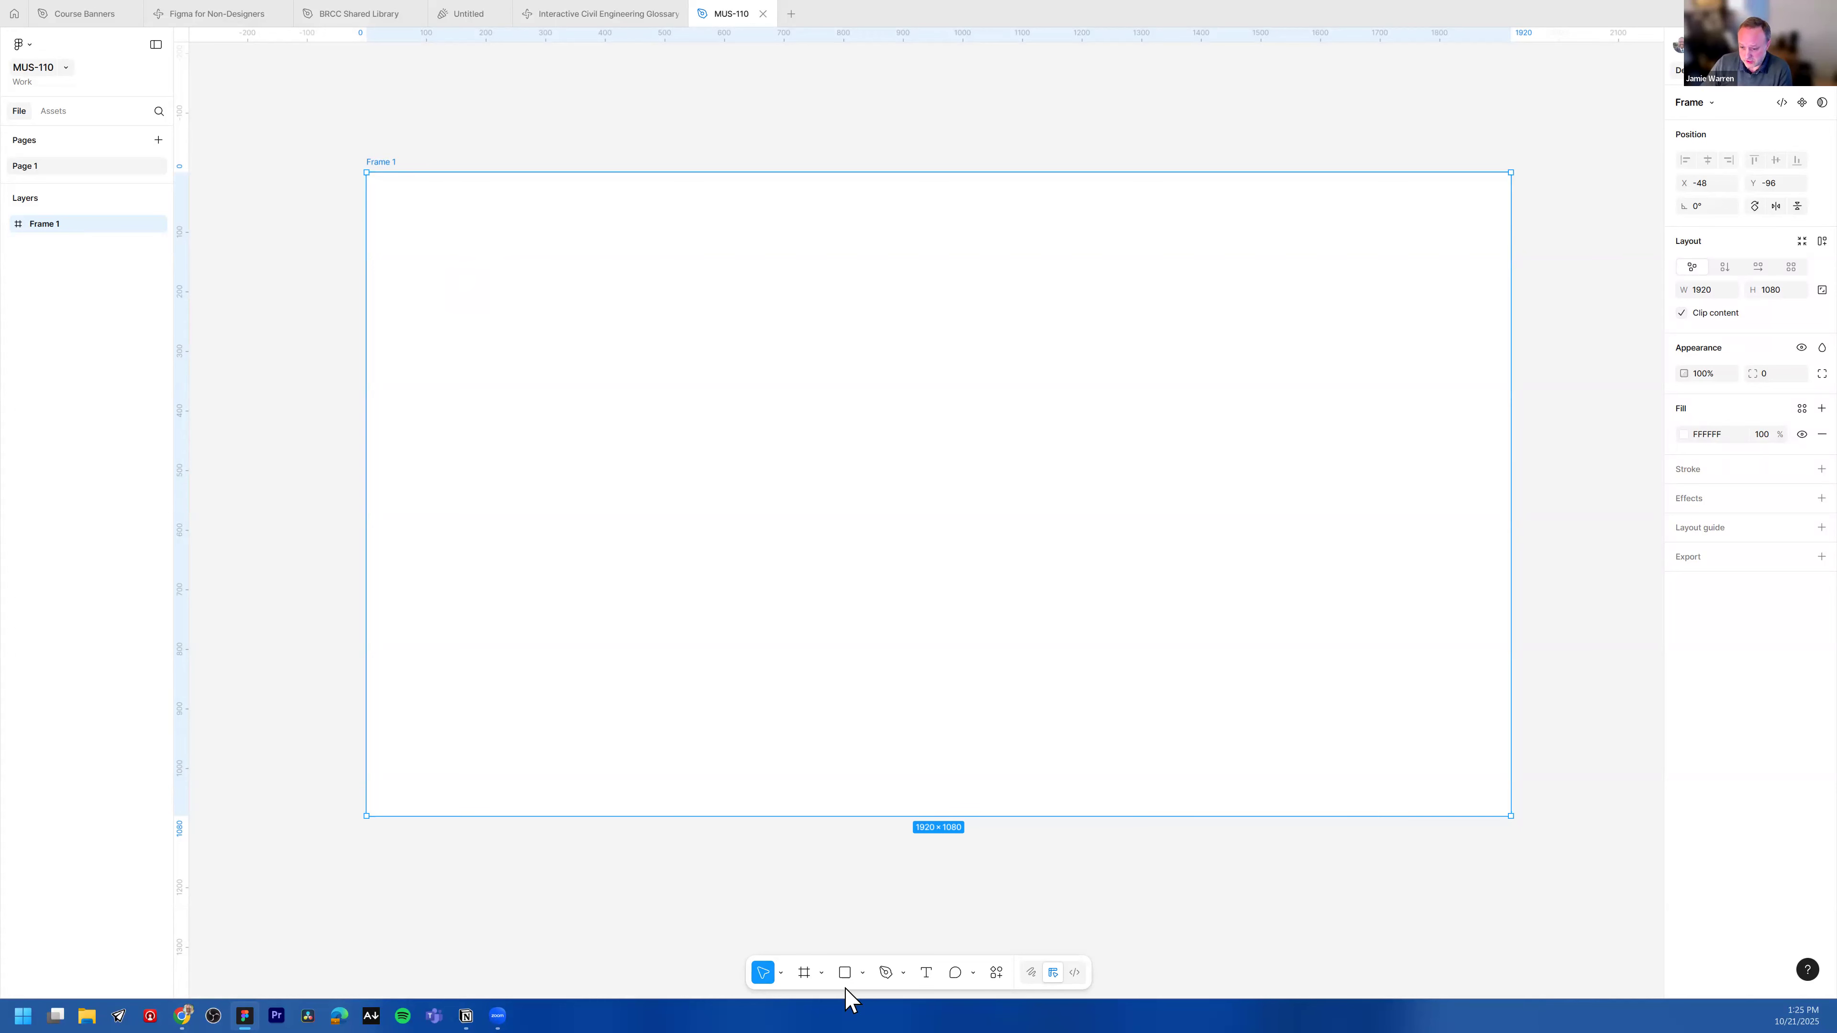
Step: Draw a rectangle near the frame's upper left corner and set its width to 1200
left_click(862, 973)
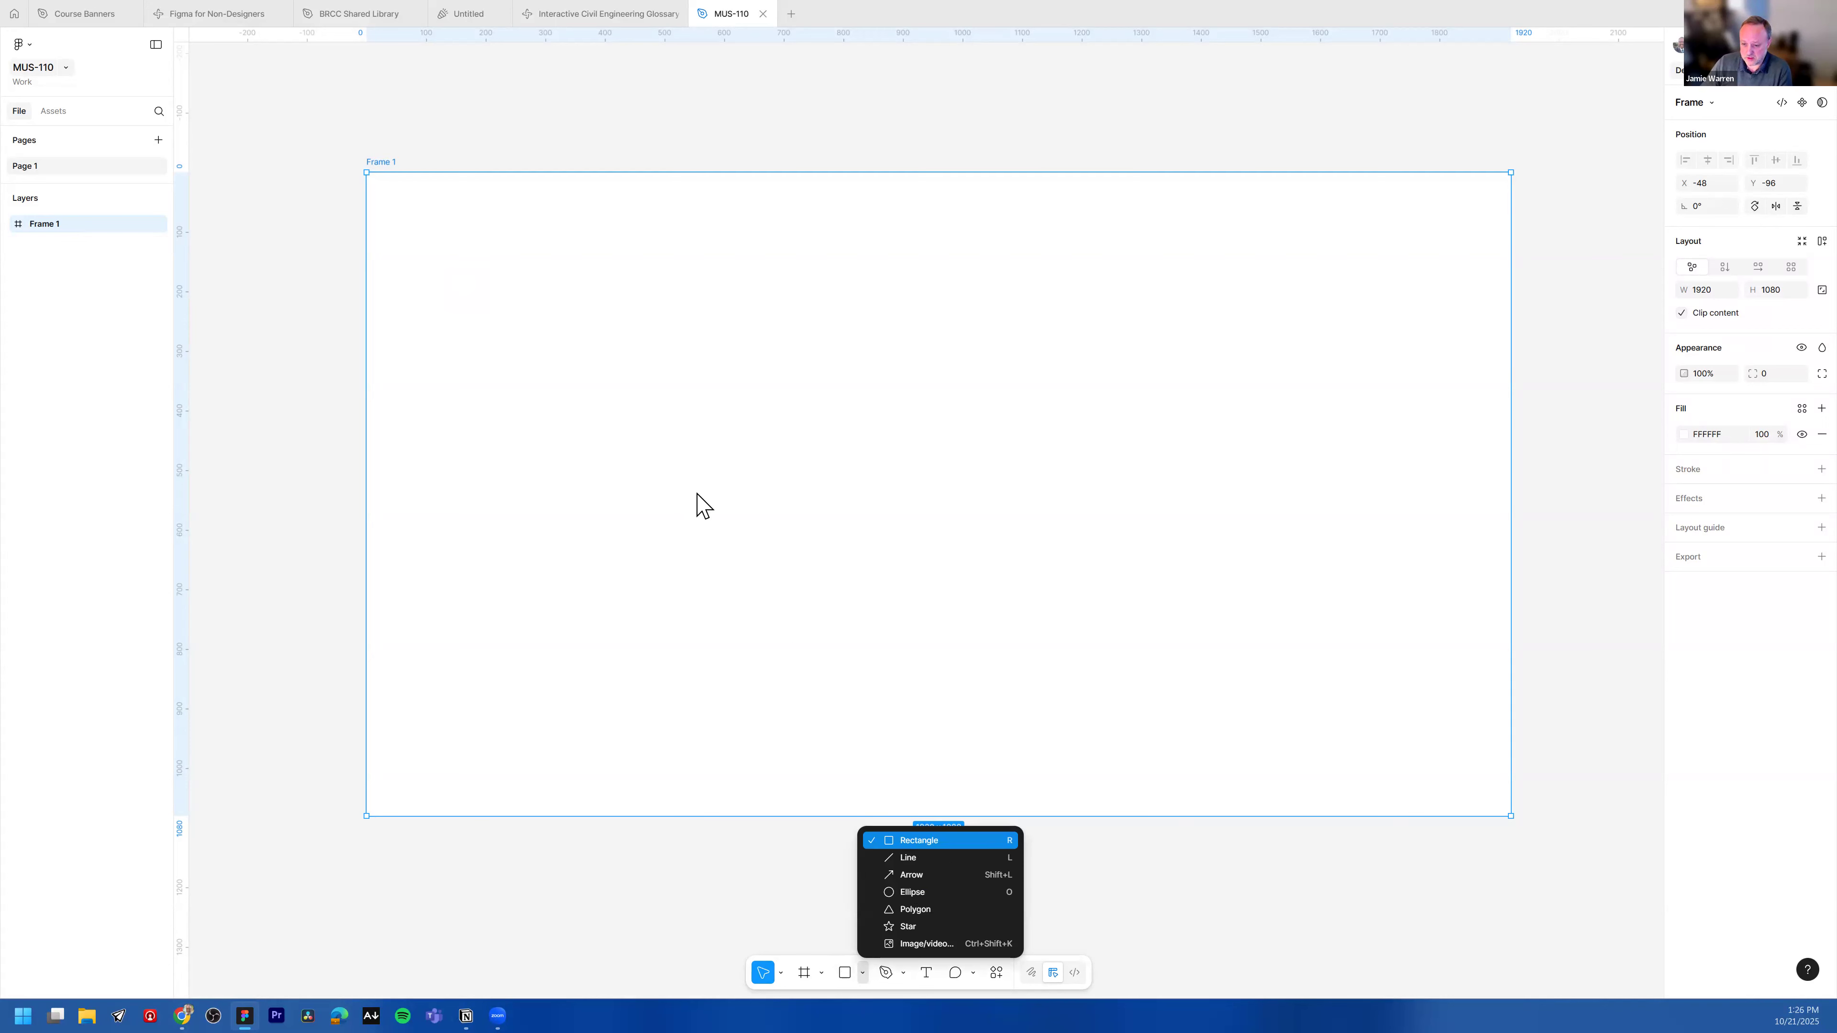
key("r")
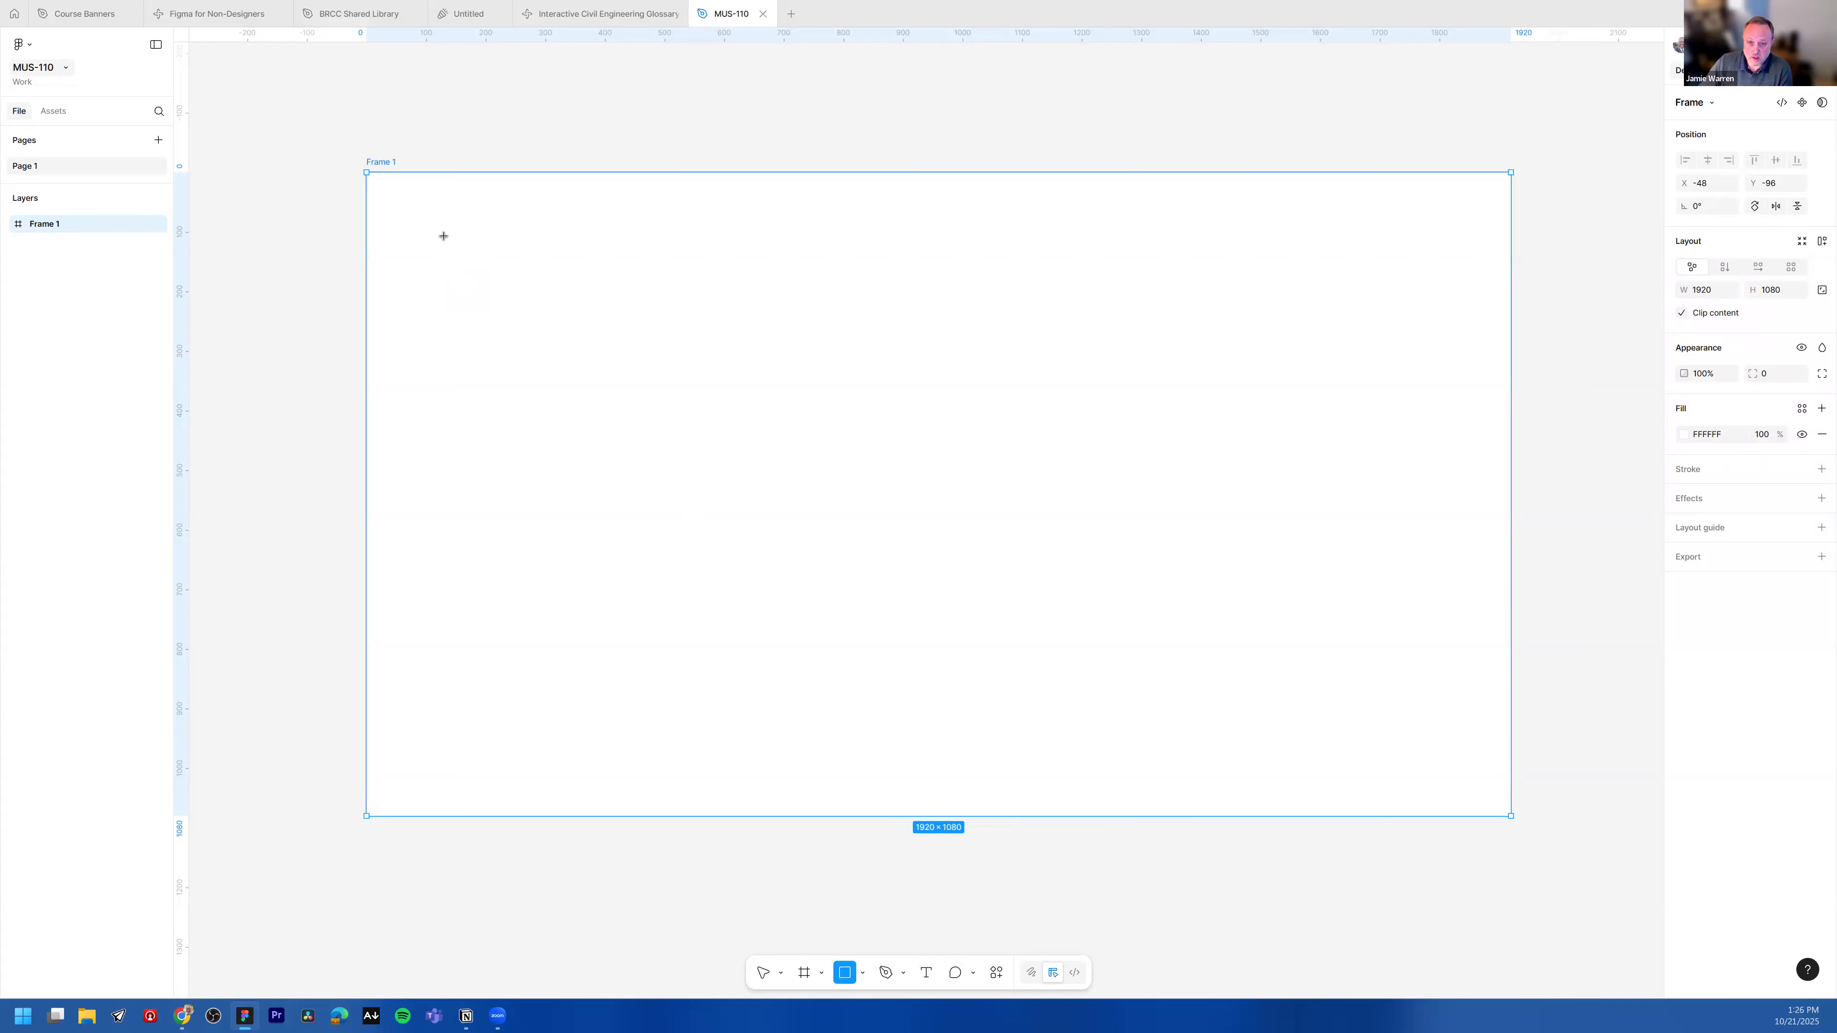
left_click(463, 253)
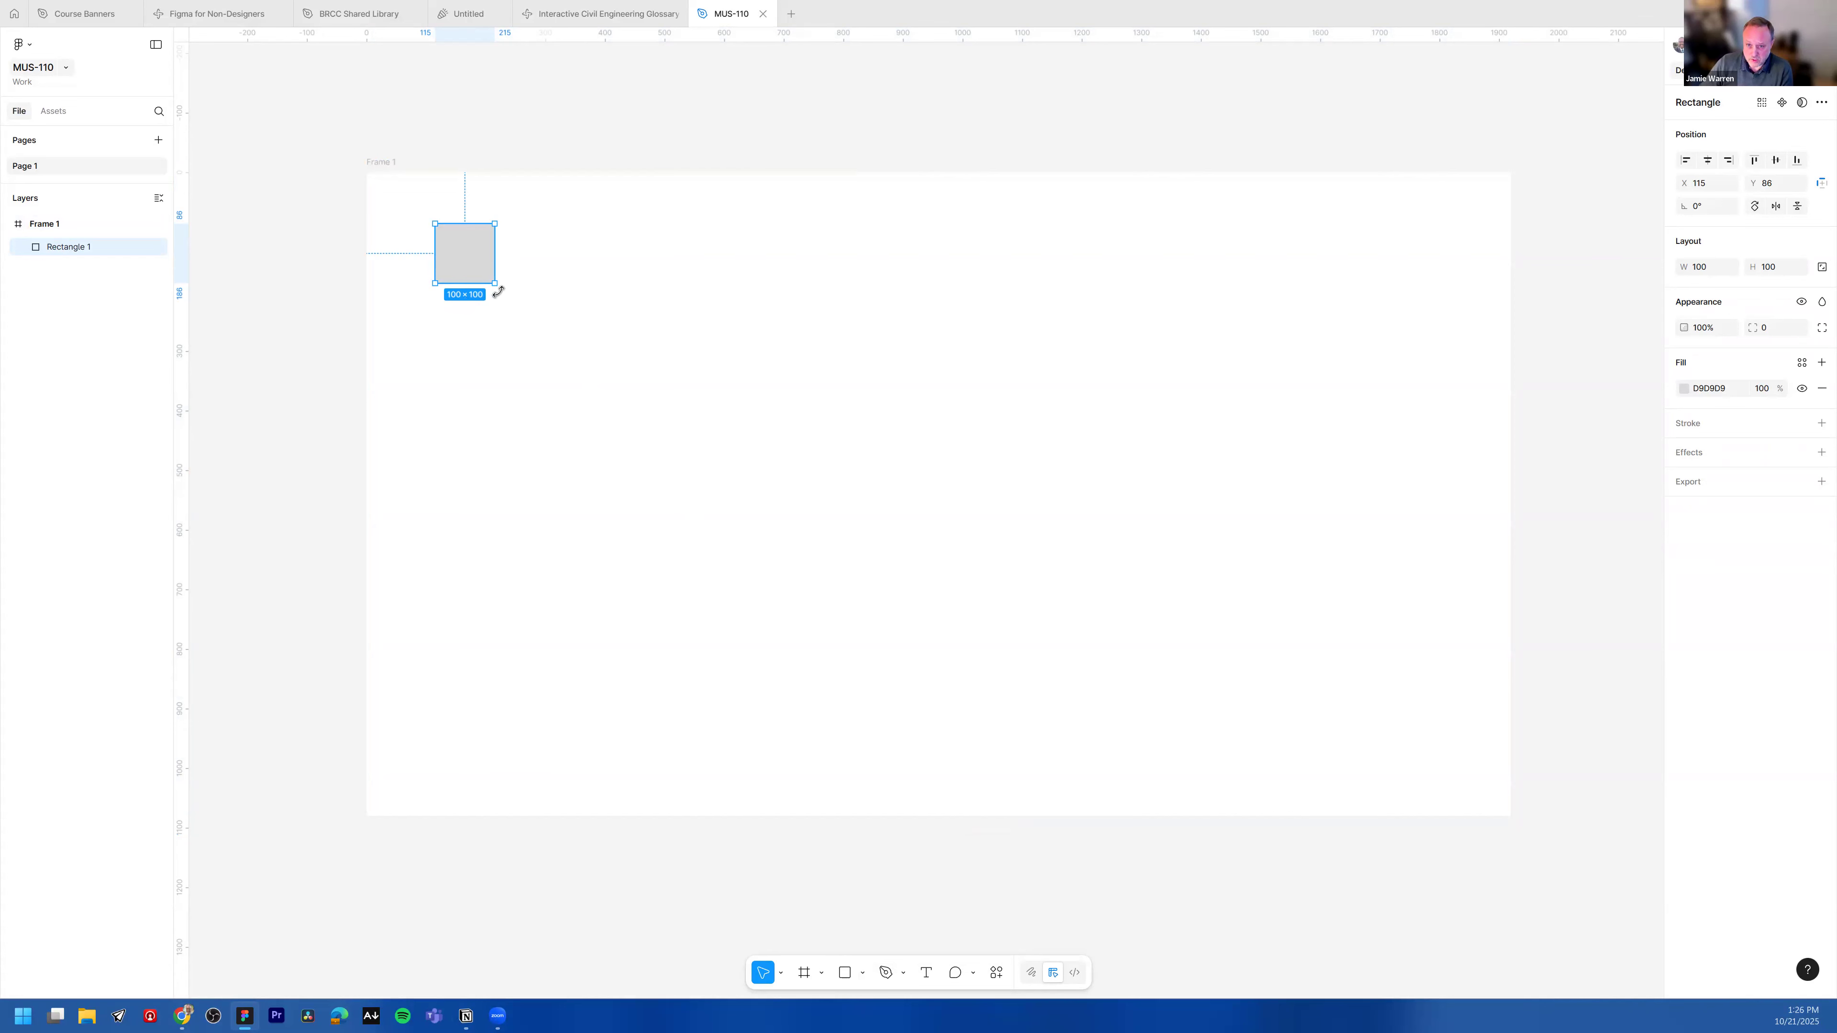
mouse_move(576, 315)
left_mouse_down()
mouse_move(476, 295)
mouse_move(680, 316)
mouse_move(616, 294)
mouse_move(604, 308)
left_mouse_up()
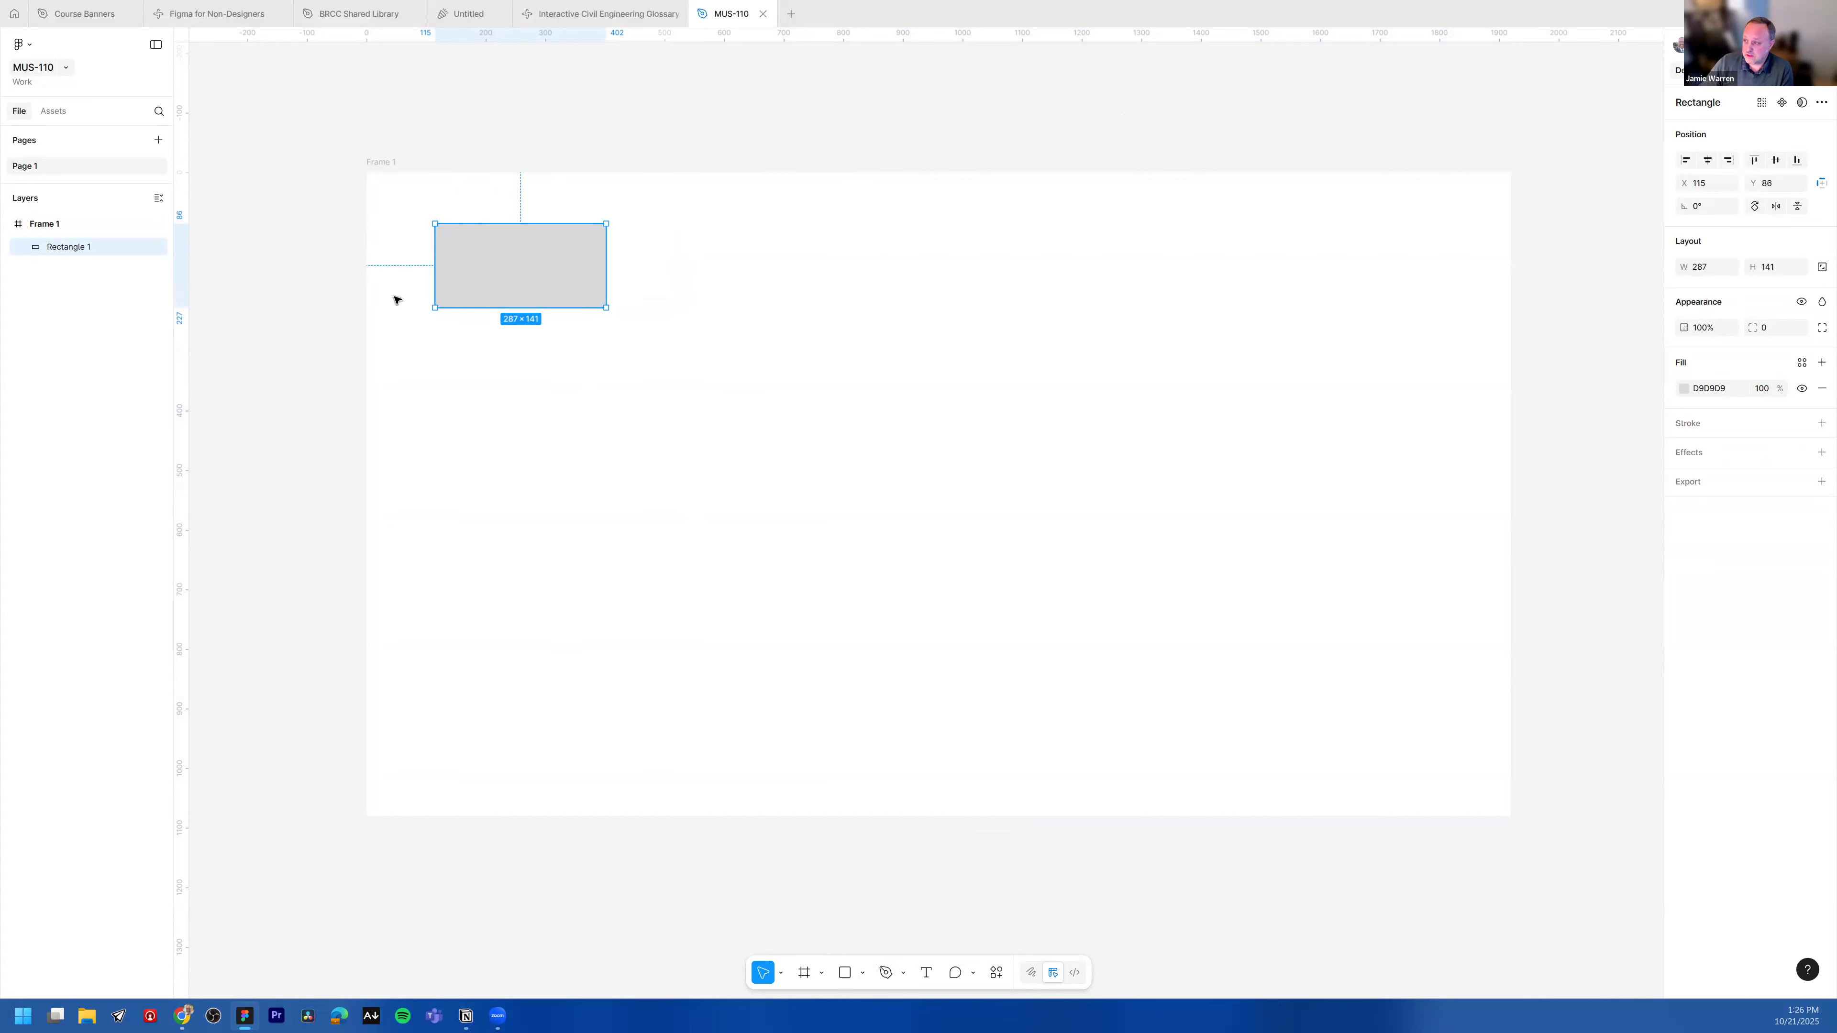
left_click(1707, 269)
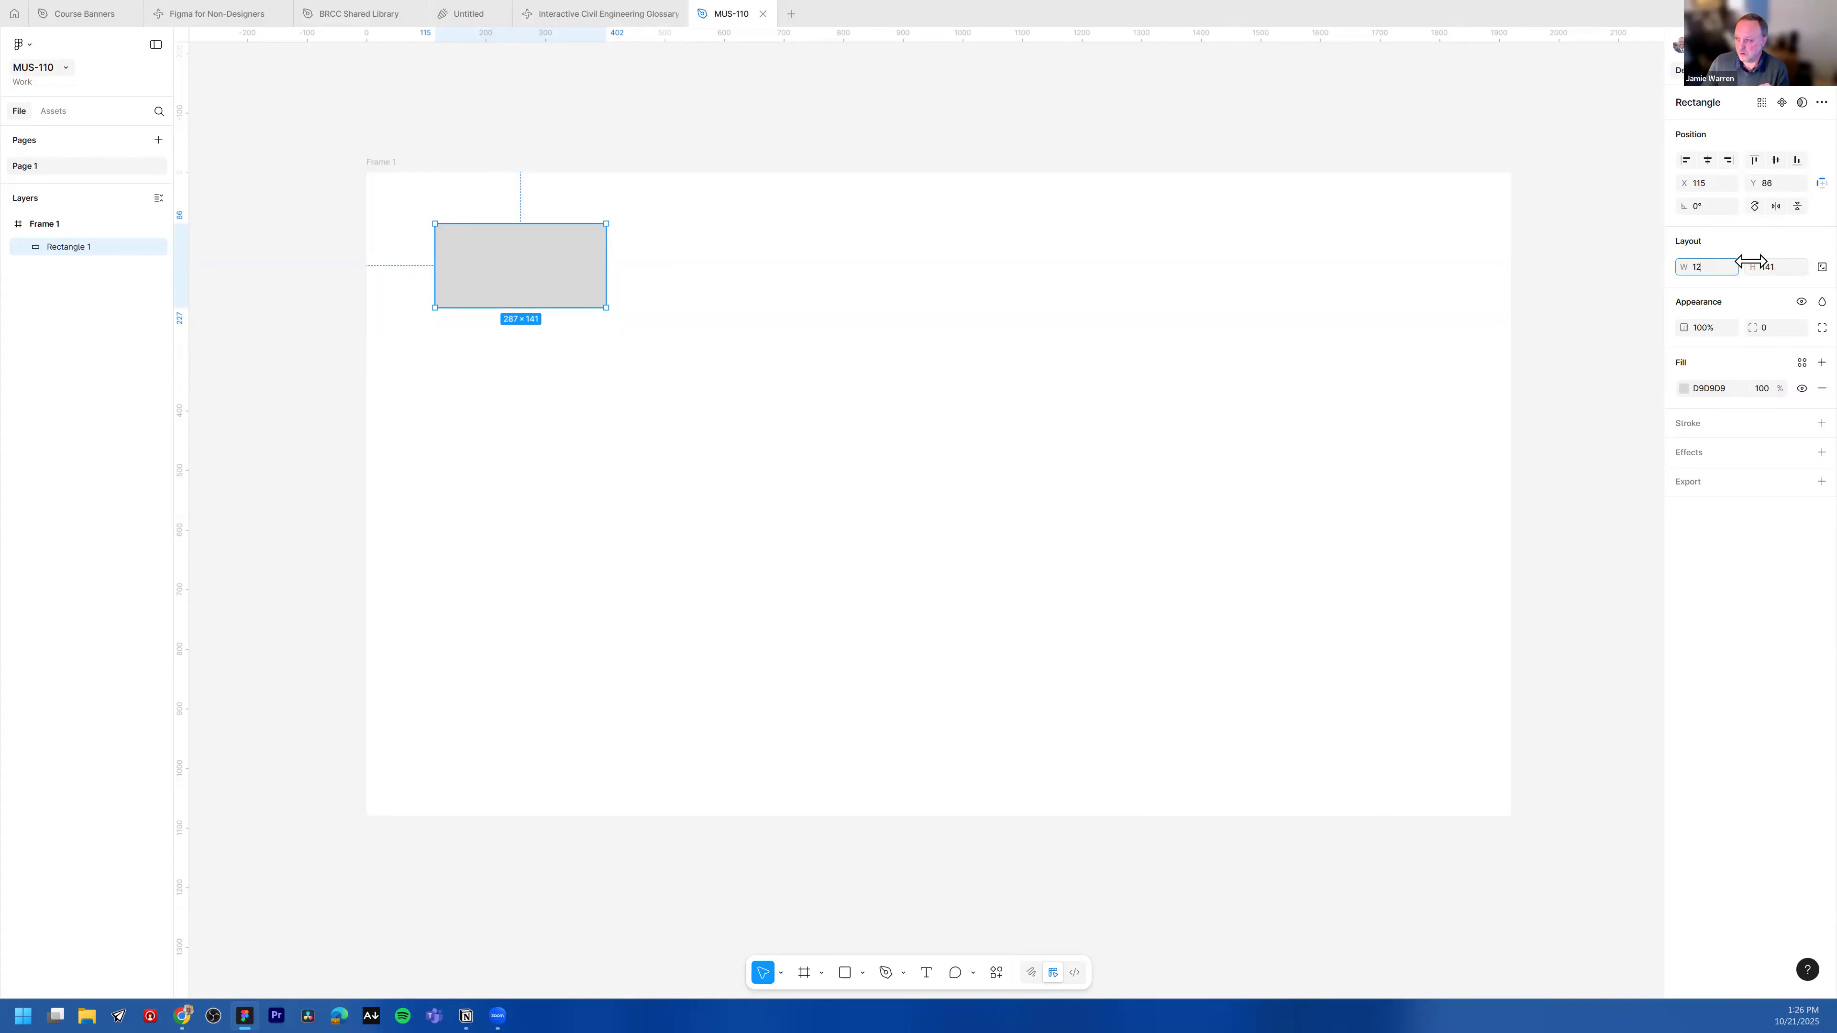
key("Return")
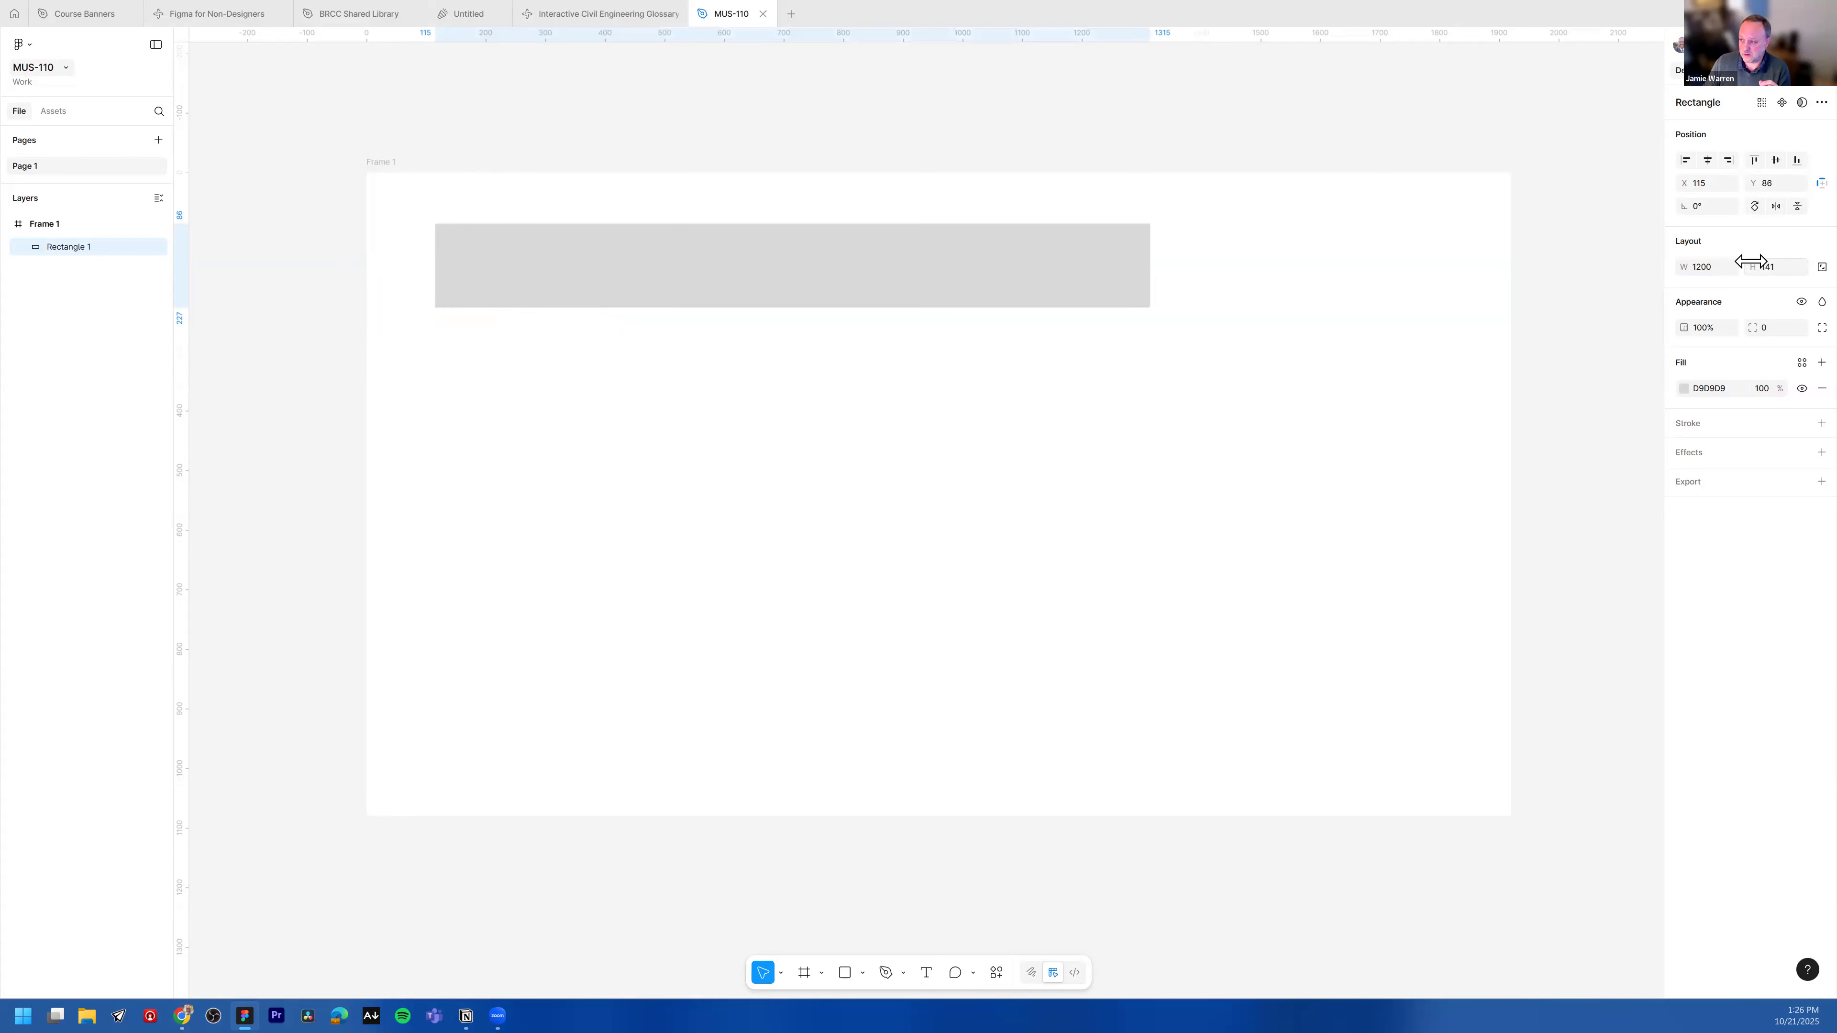
Step: Set the rectangle's height to 300
left_click(1785, 266)
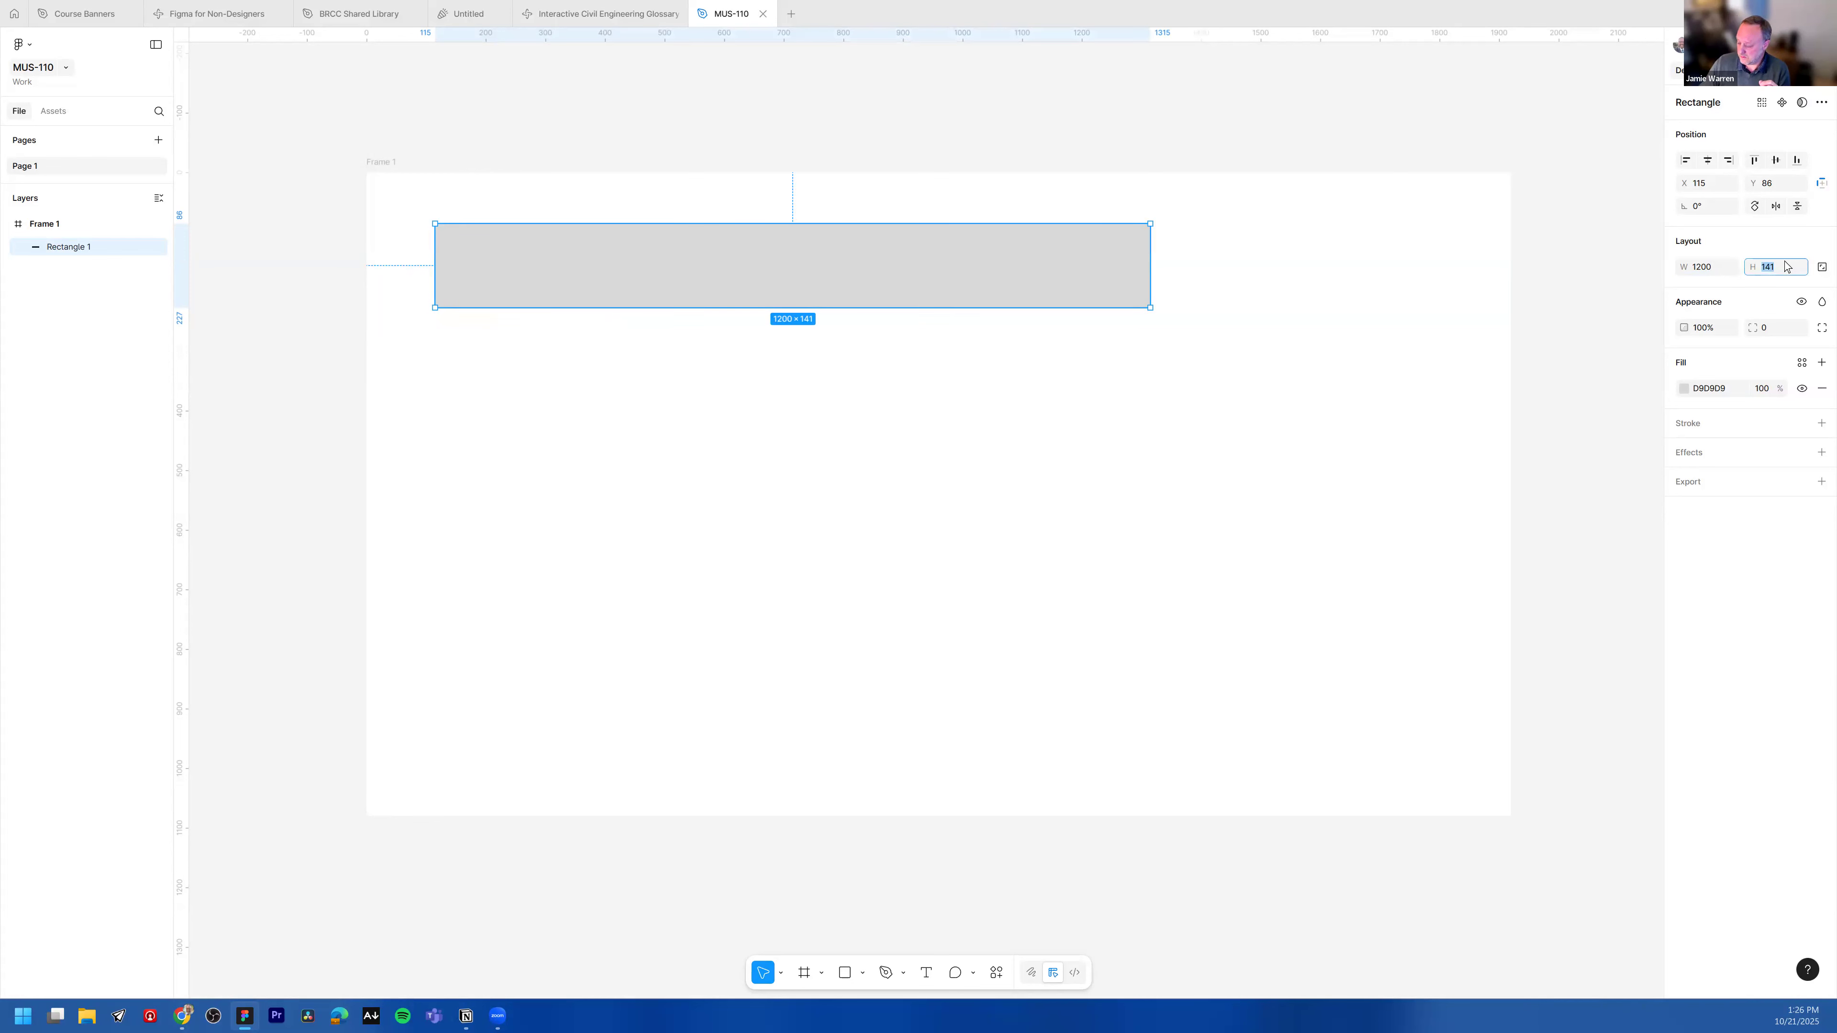
key("Return")
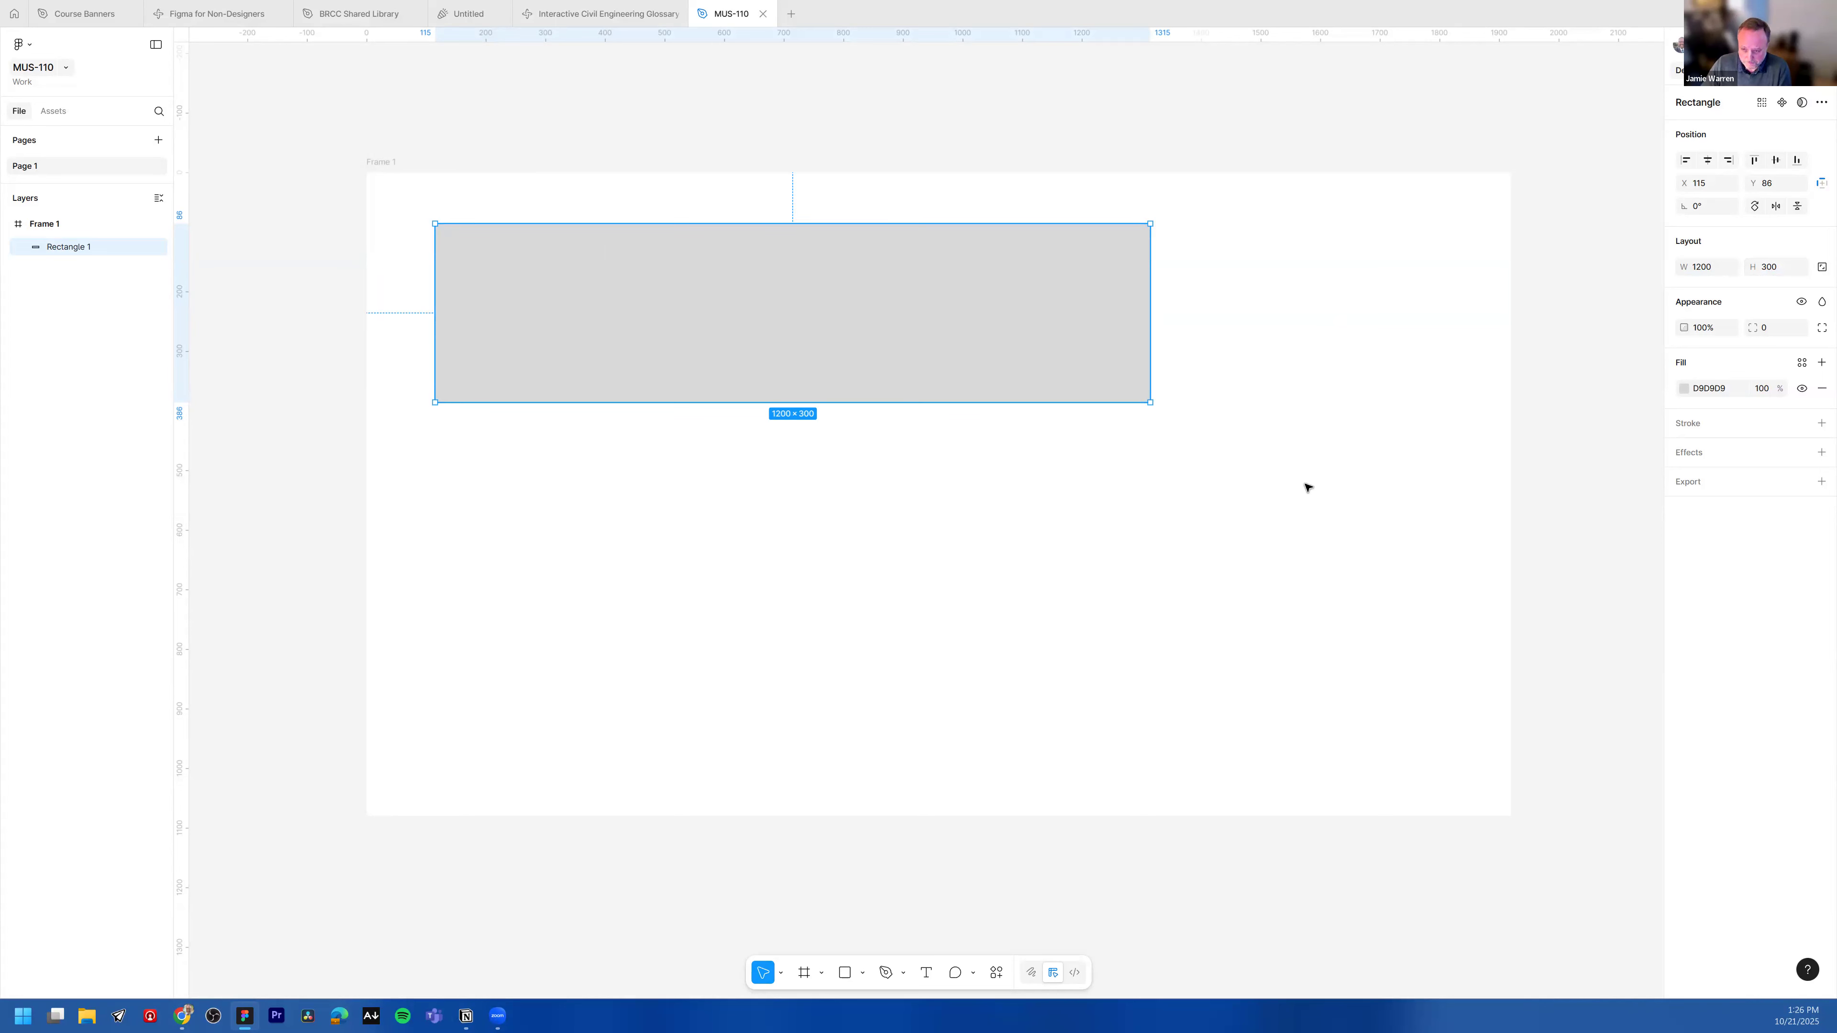
Step: Enlarge the frame by dragging its lower right corner outward, then reselect the rectangle
scroll(1309, 488, "down", 3)
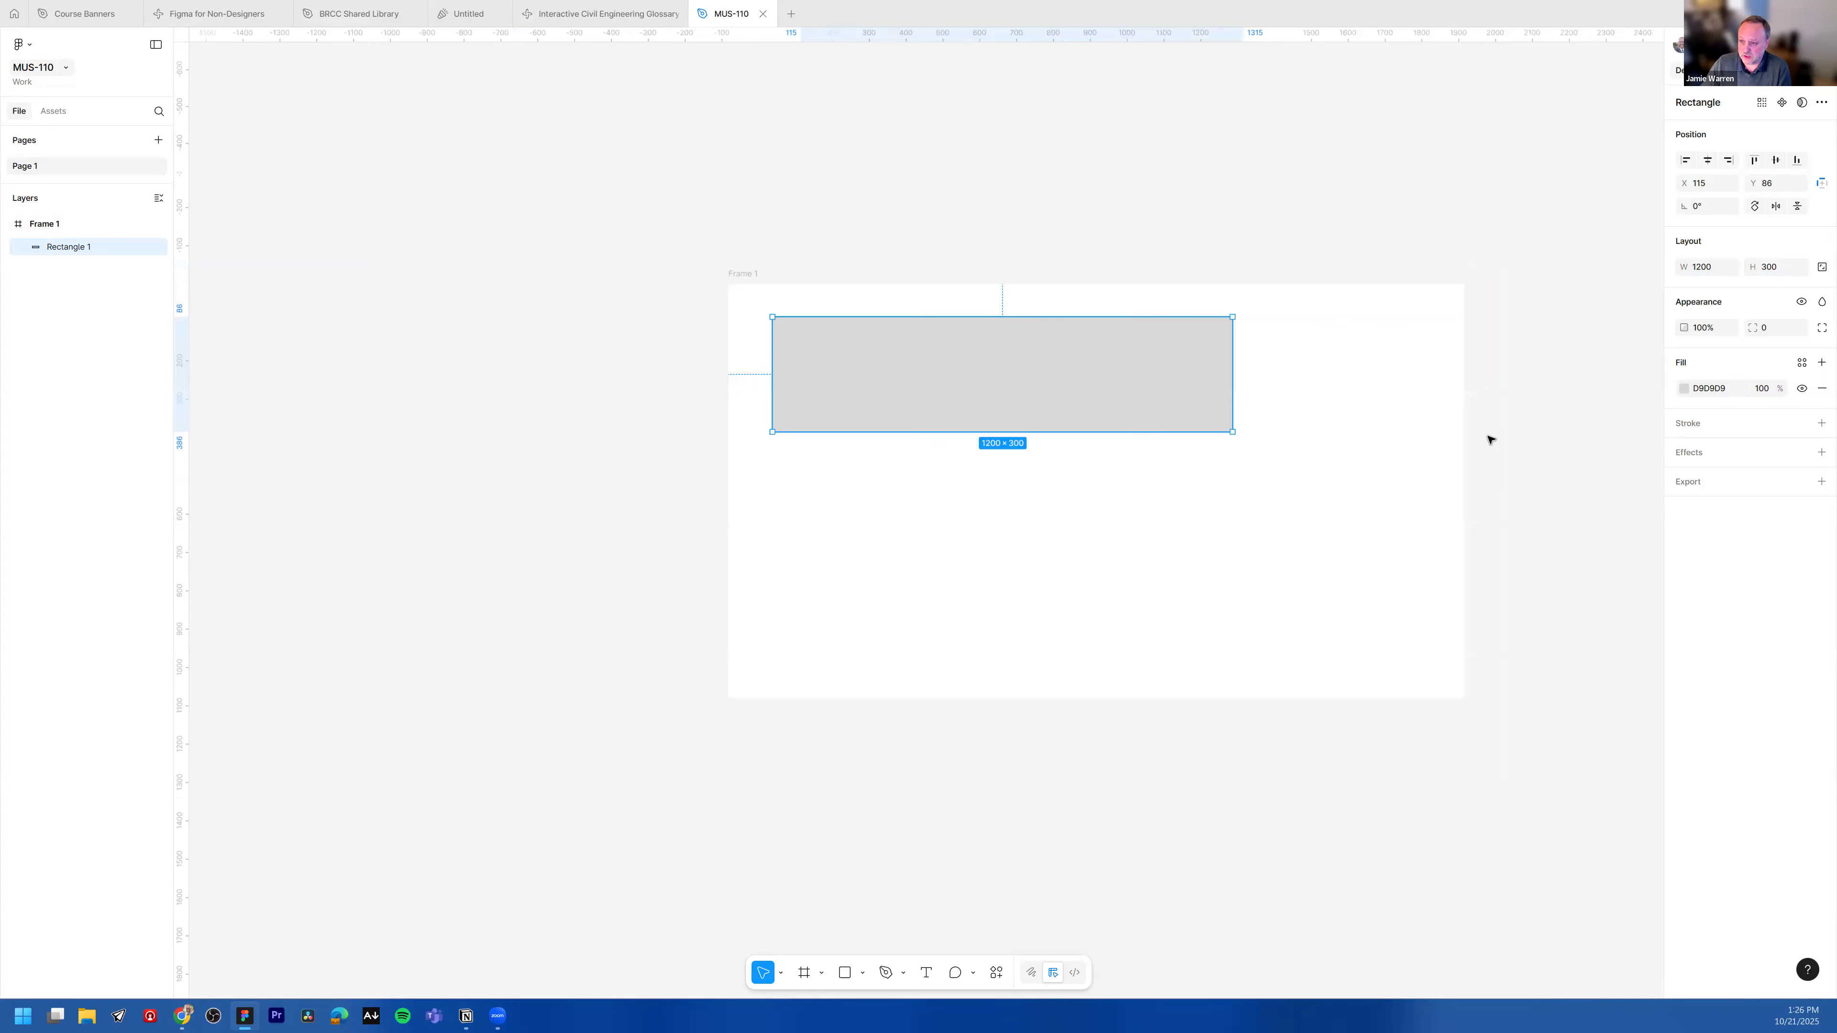
scroll(1490, 439, "down", 12)
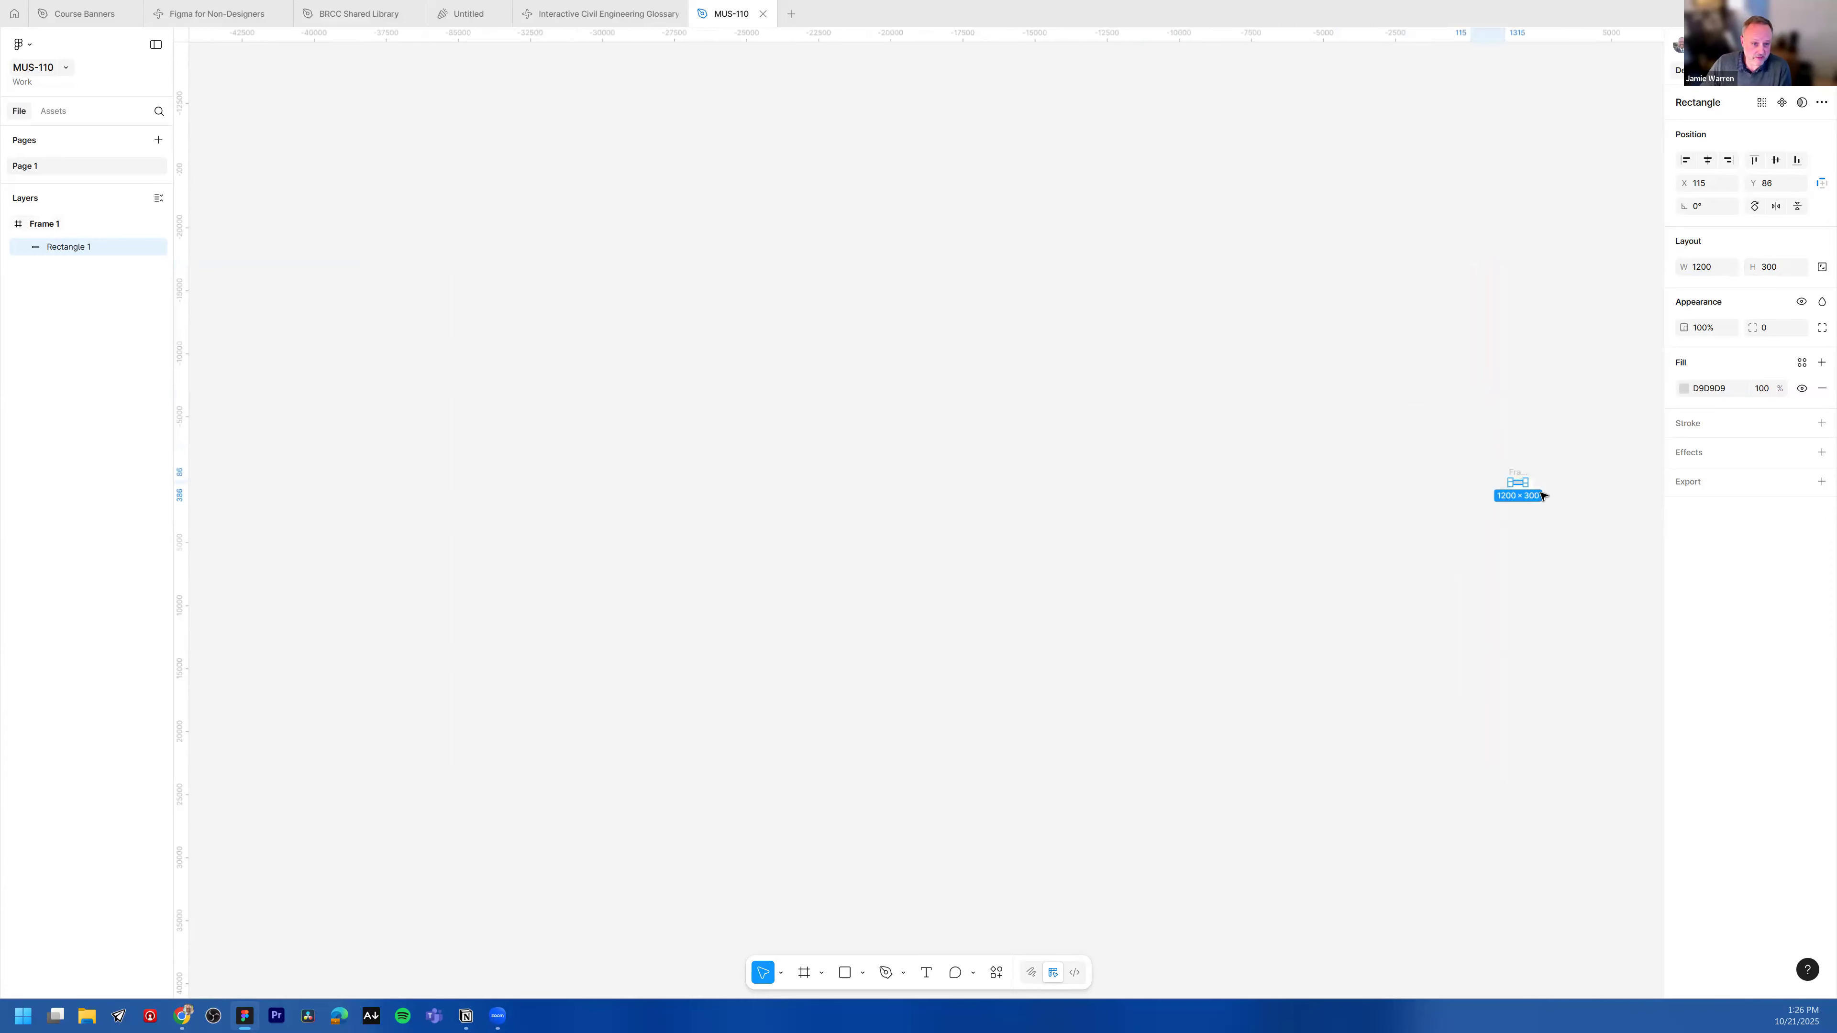
scroll(1486, 506, "up", 5)
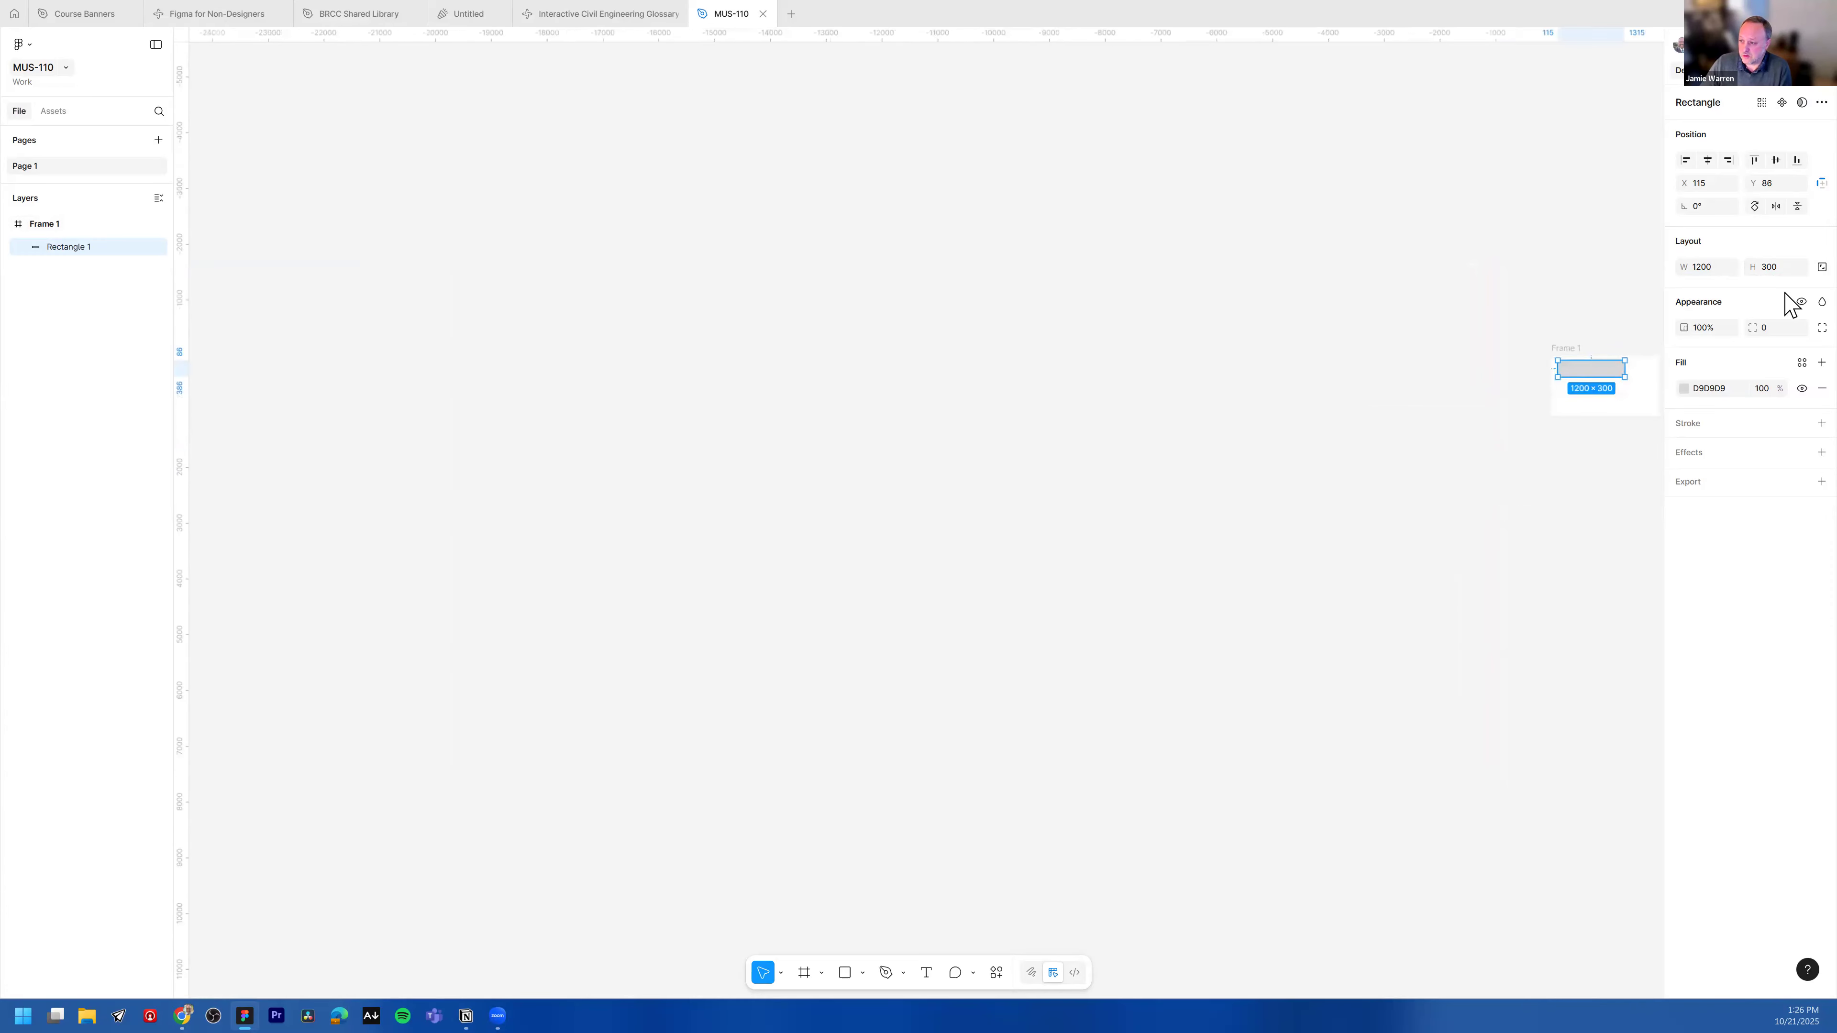
scroll(1634, 384, "up", 3)
left_click_drag(1562, 489, 935, 603)
scroll(904, 482, "up", 3)
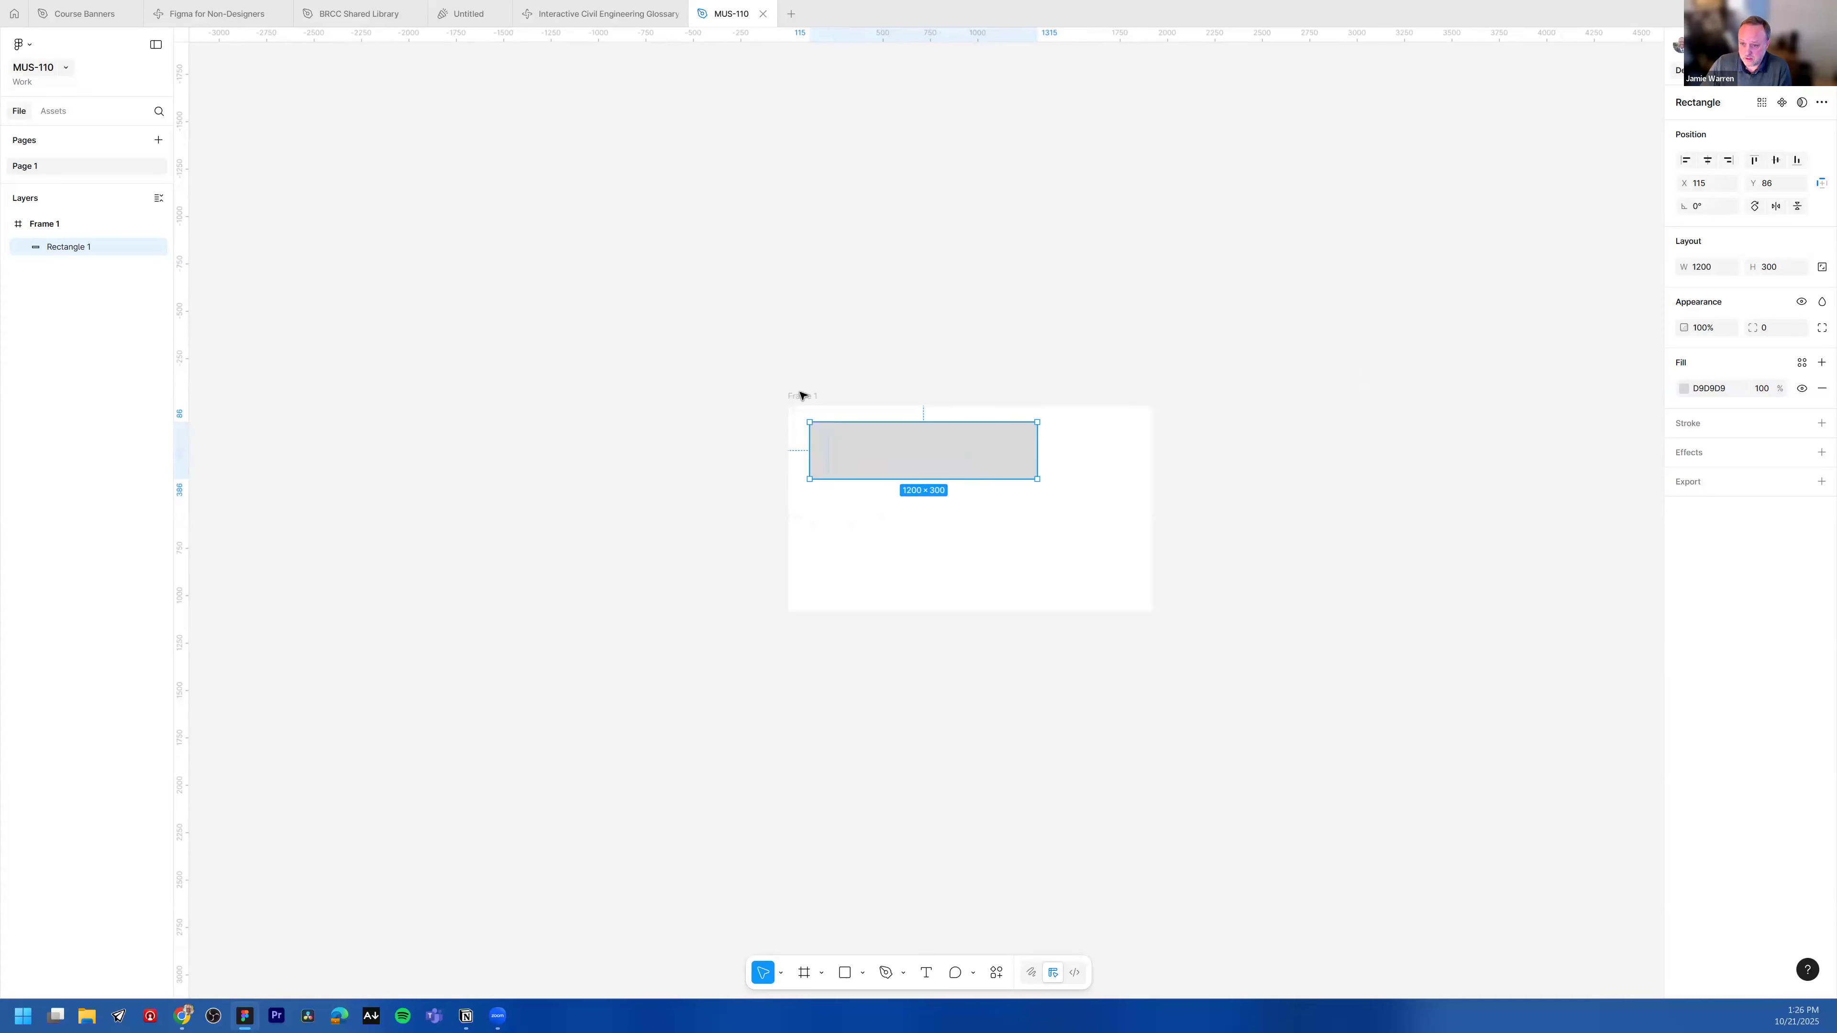
left_click(800, 395)
left_click_drag(1151, 609, 1458, 872)
left_click(940, 430)
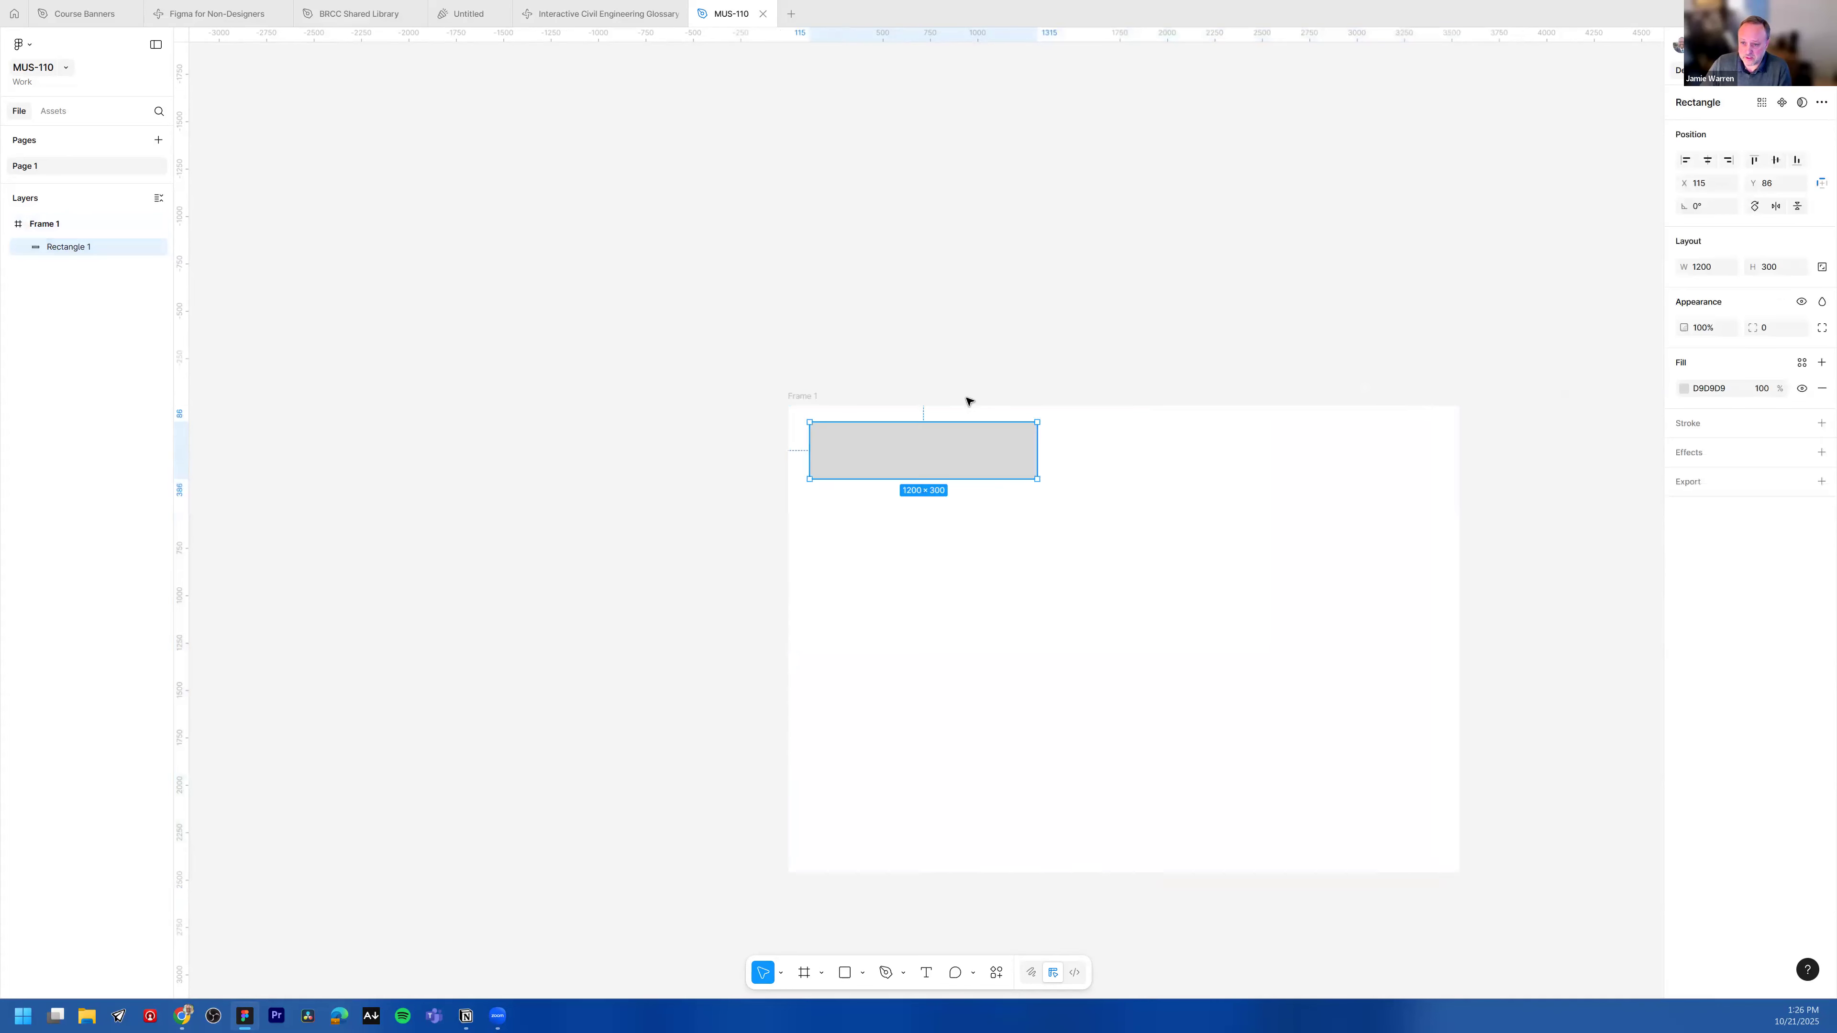
scroll(968, 402, "up", 2)
scroll(946, 417, "up", 2)
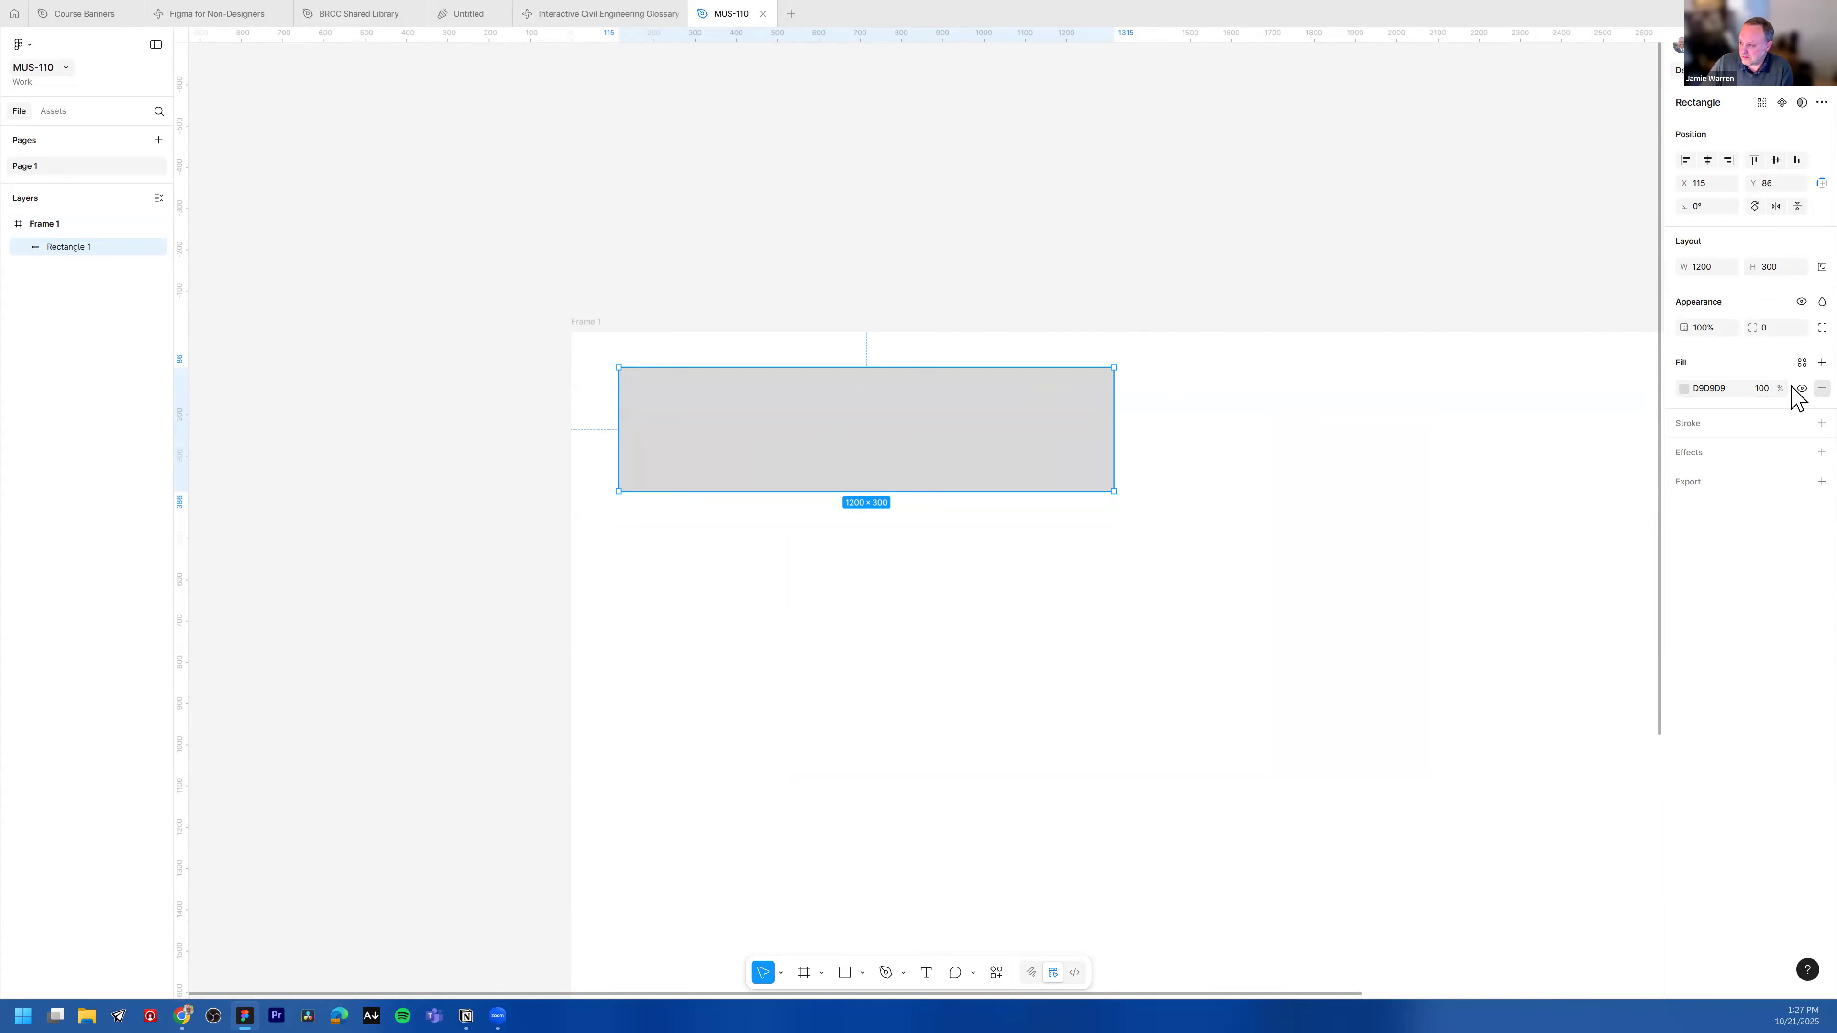
Step: Remove the rectangle's fill and reselect the rectangle from the layers list
left_click(1821, 388)
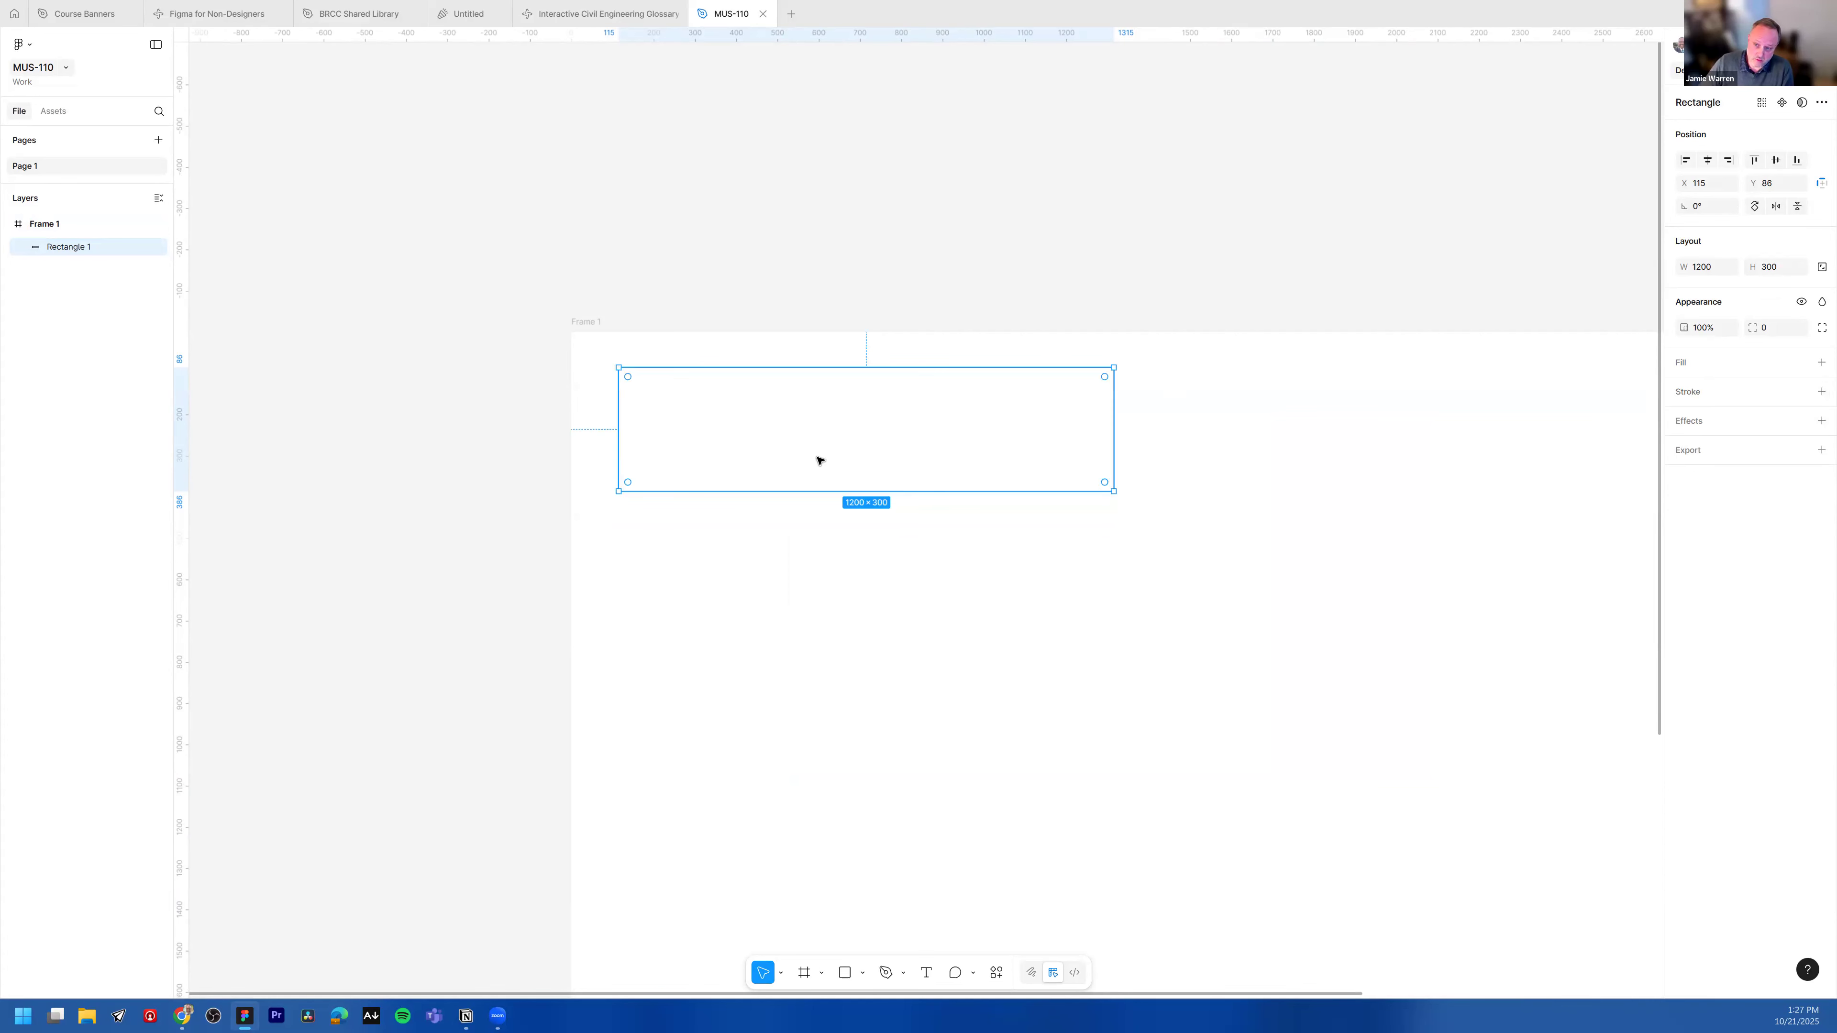
left_click(815, 393)
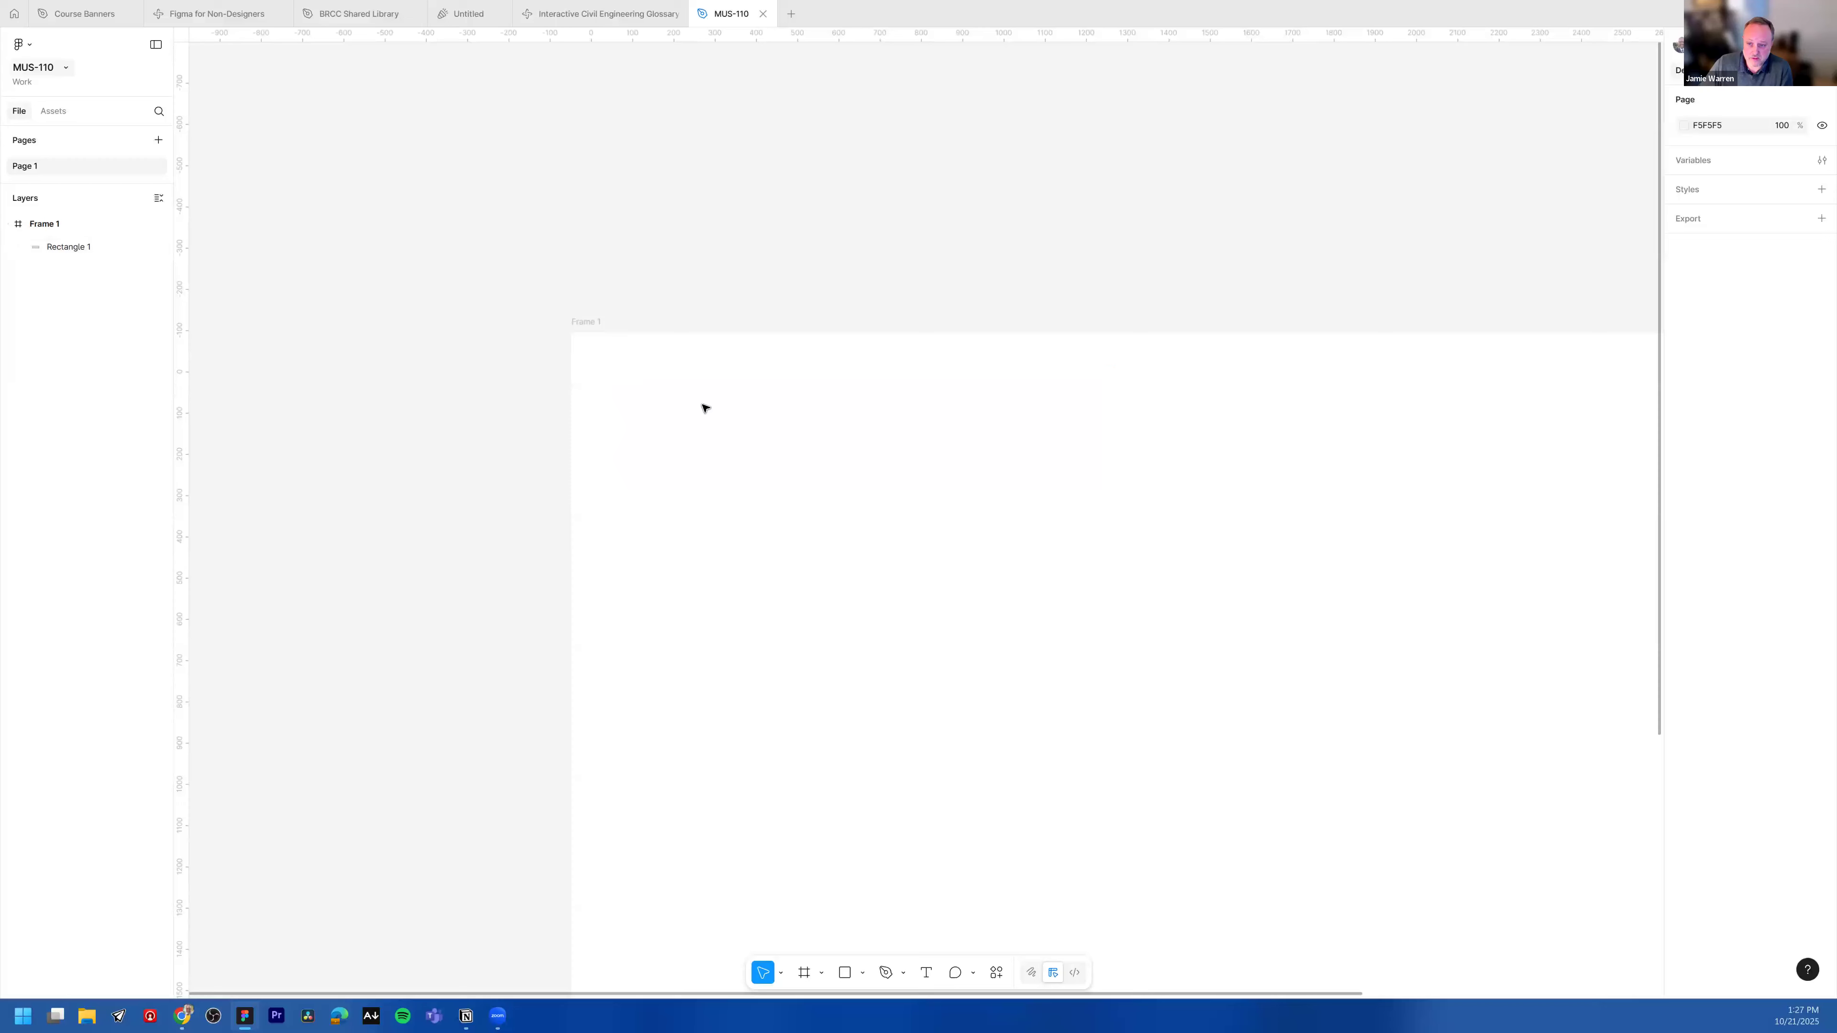
left_click(64, 246)
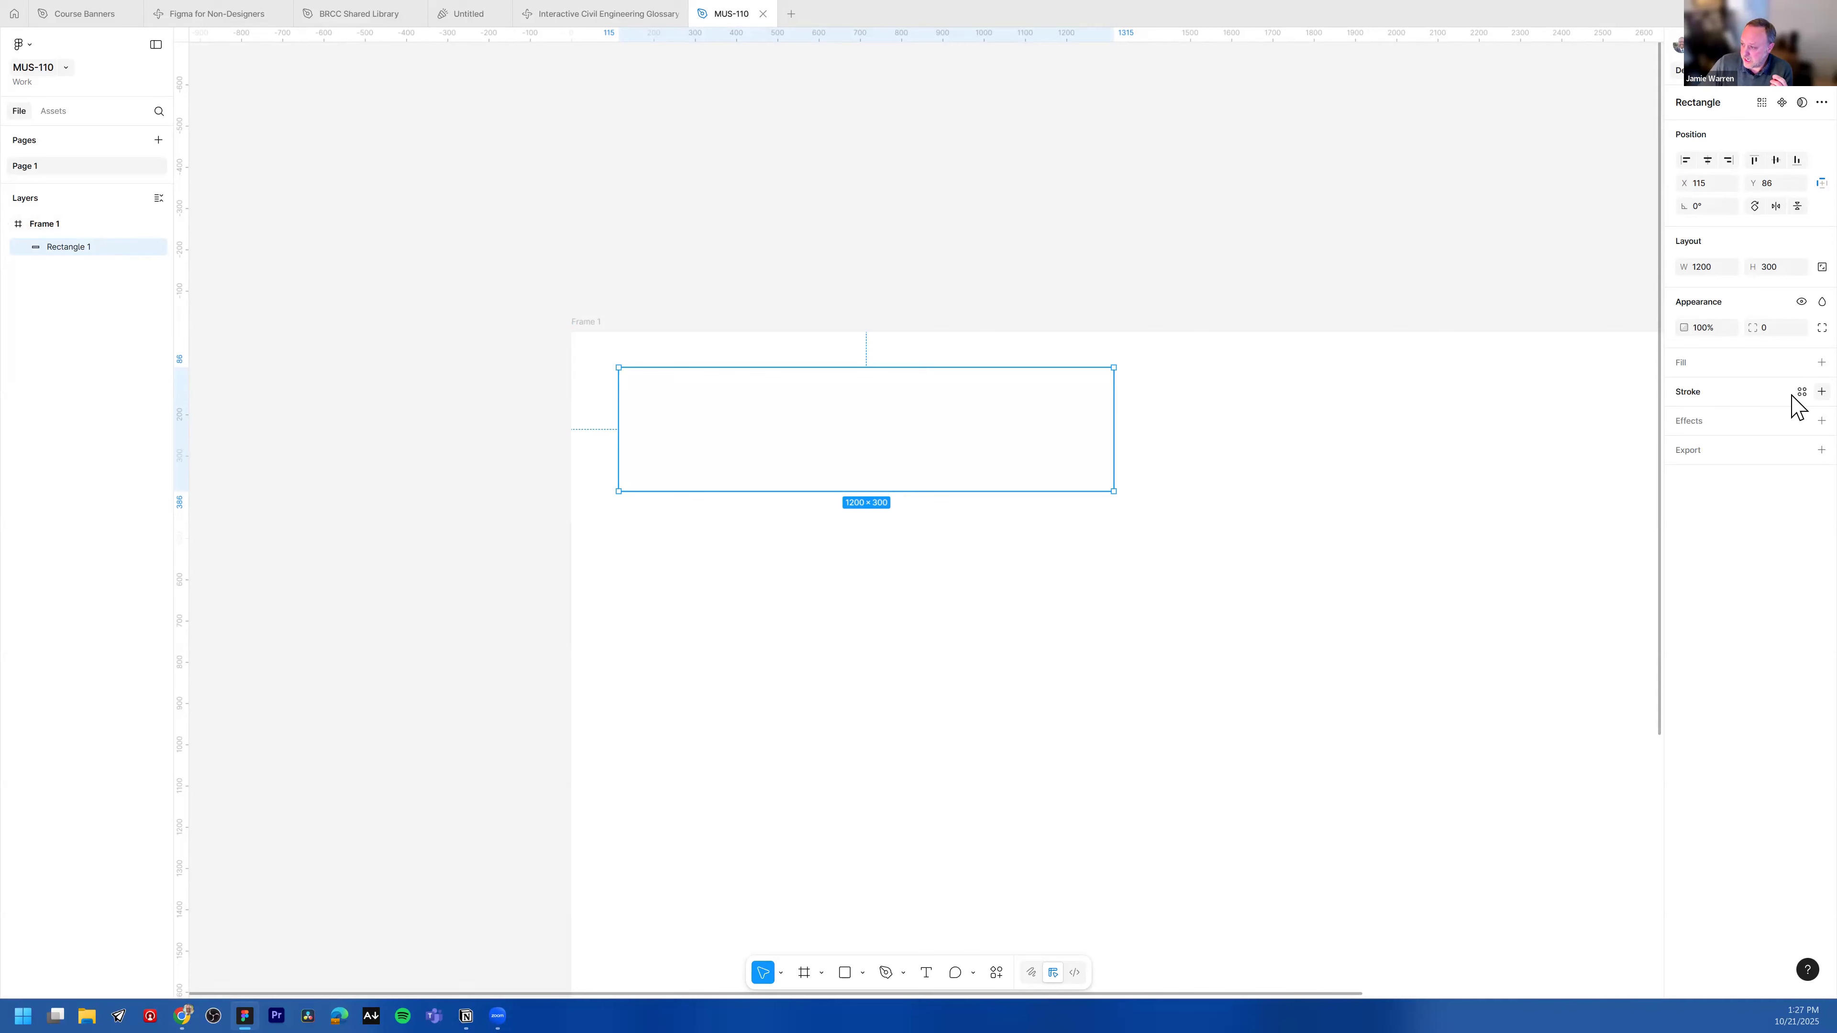
Step: Add a default black stroke to the rectangle and reselect it
left_click(1821, 391)
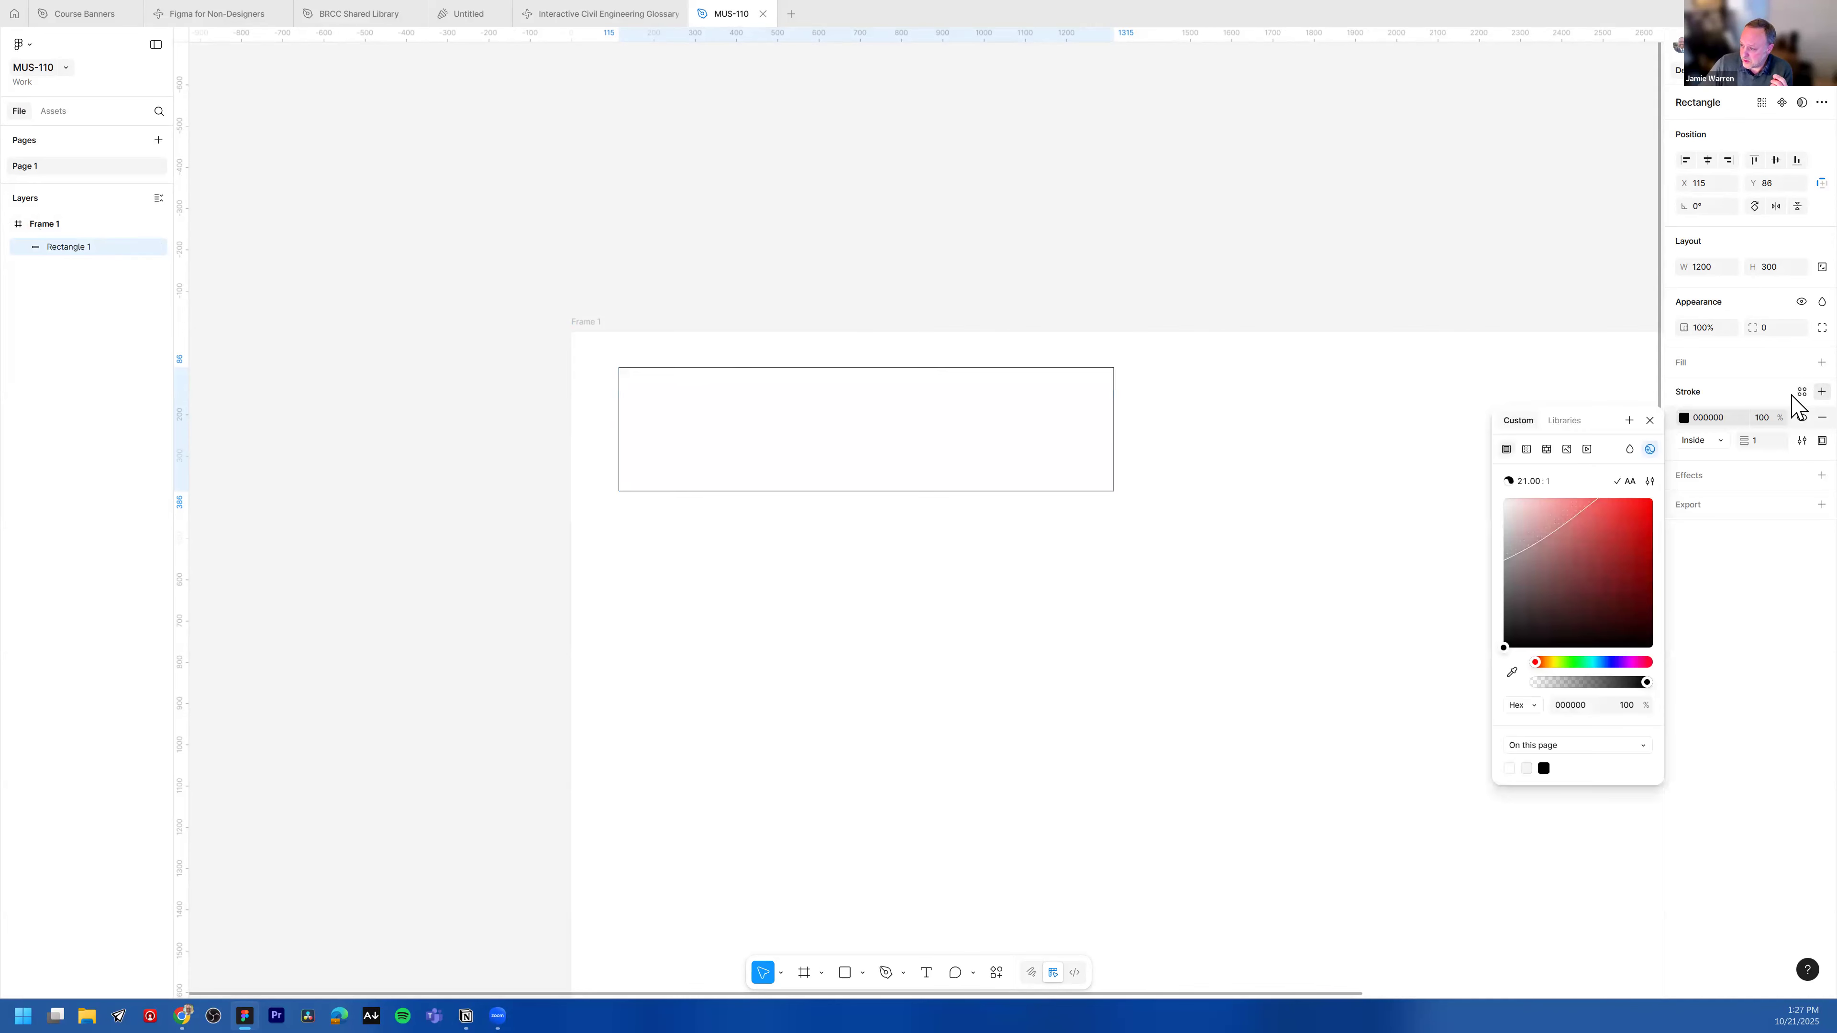
left_click(1078, 254)
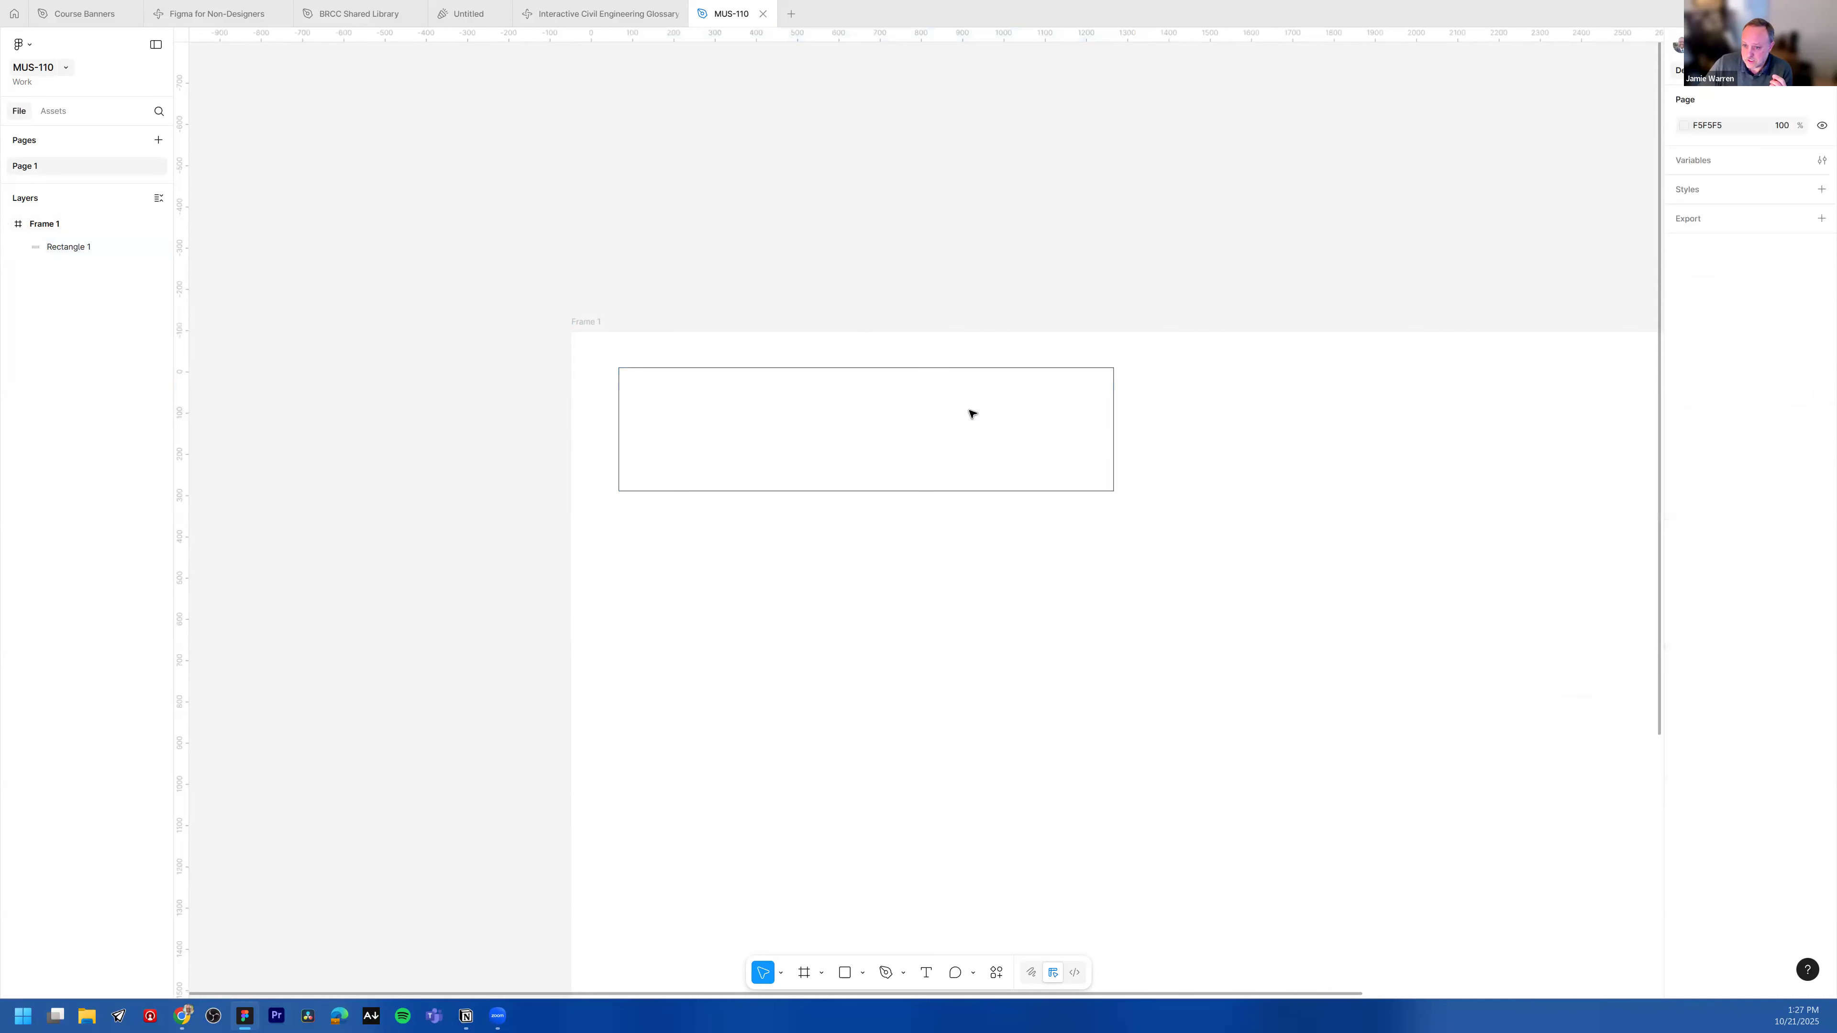
left_click(922, 368)
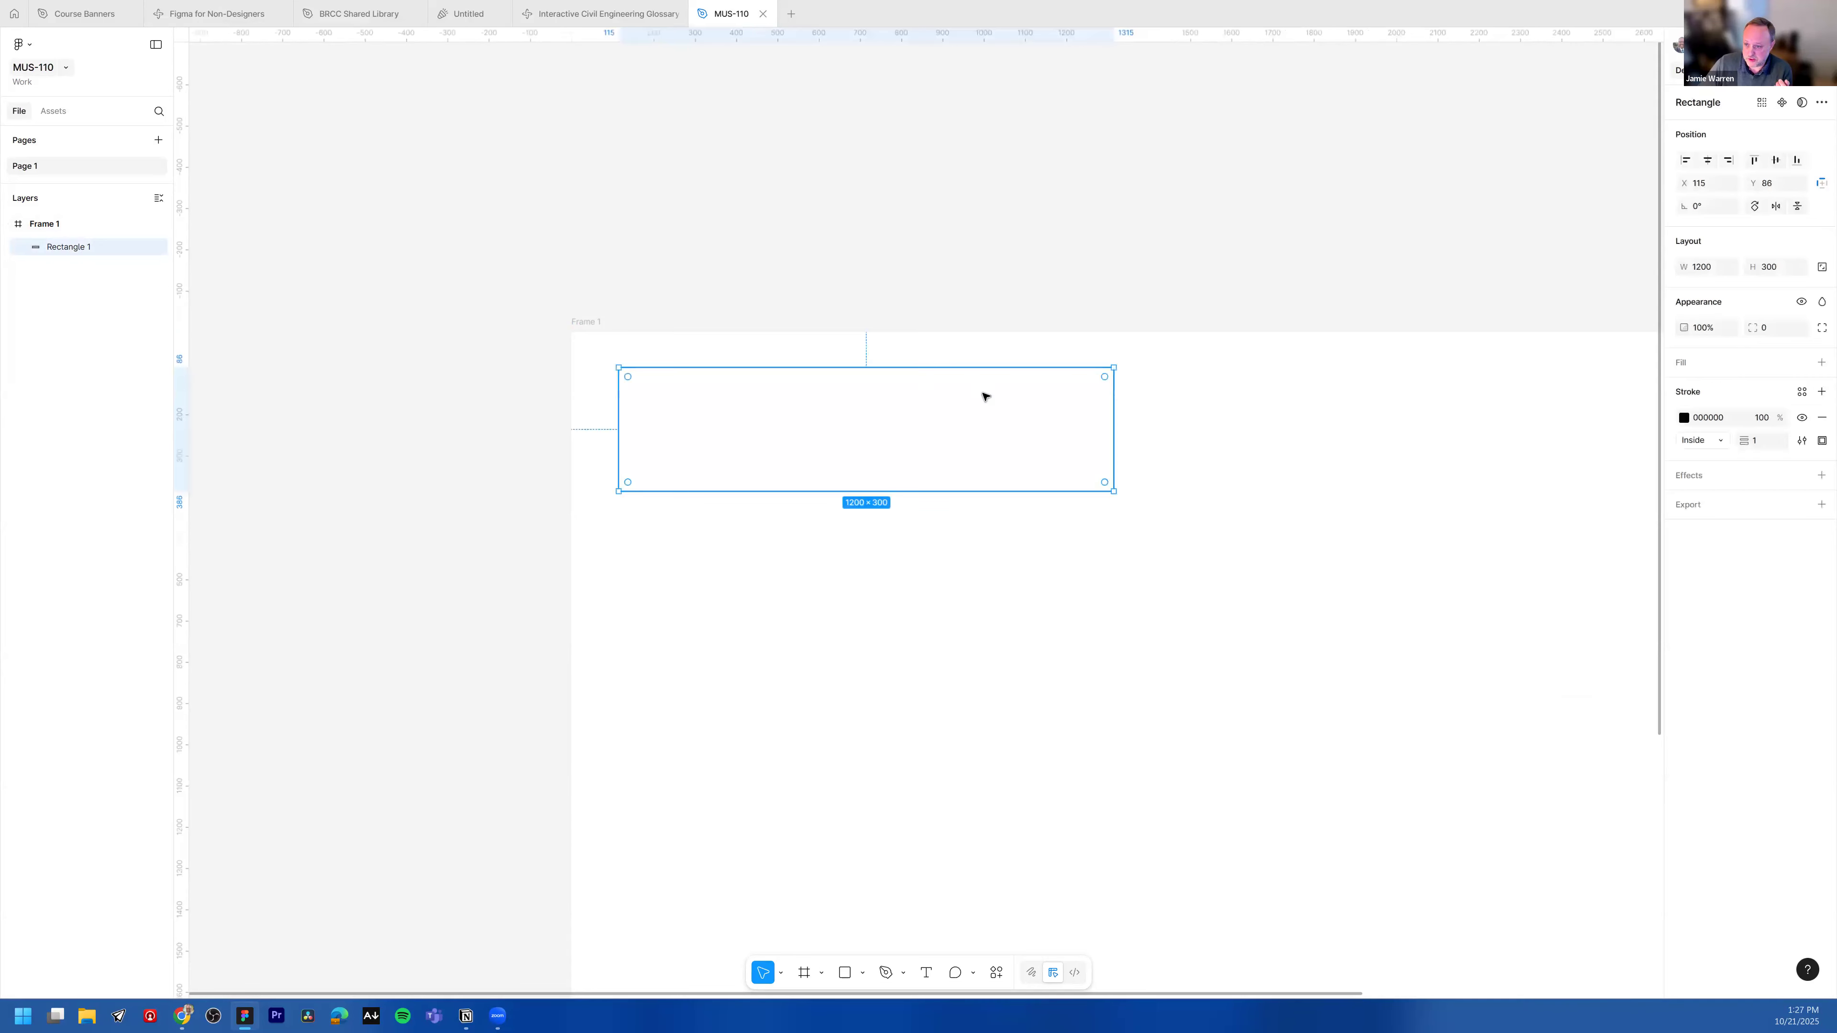
Step: Add a fill back to the rectangle and reselect it
left_click(1795, 364)
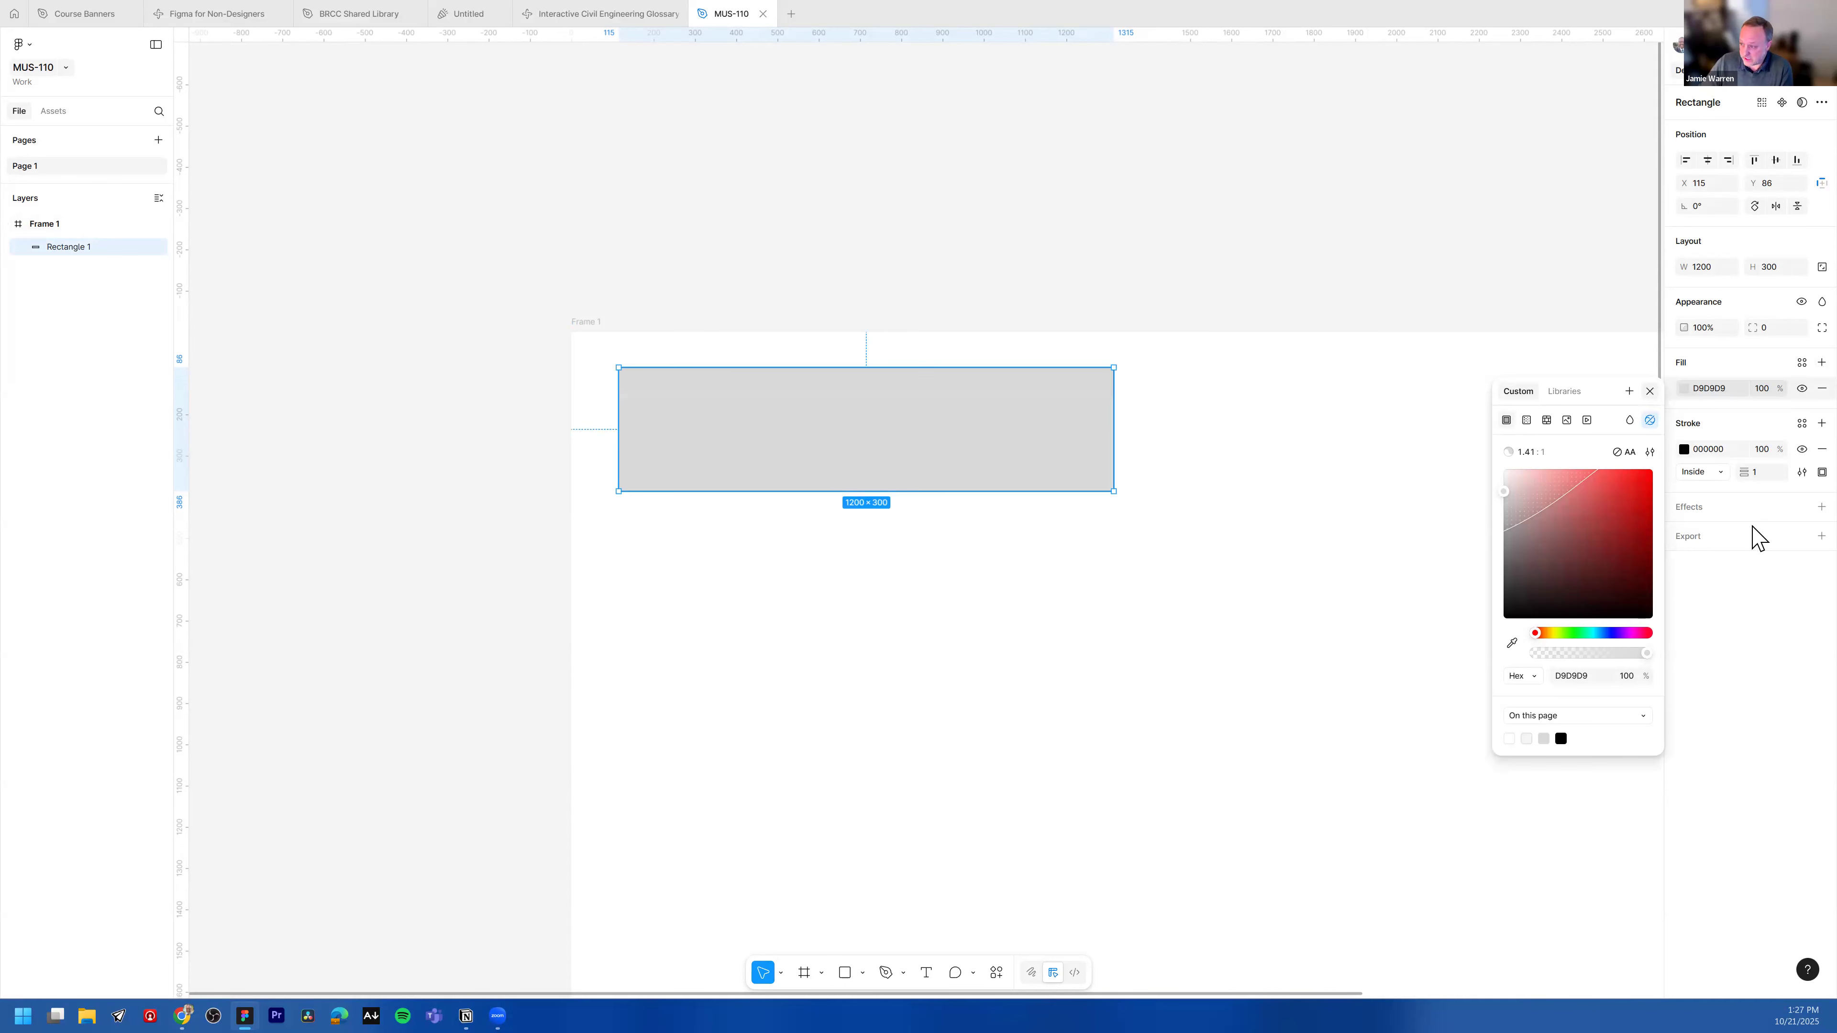
left_click(1695, 492)
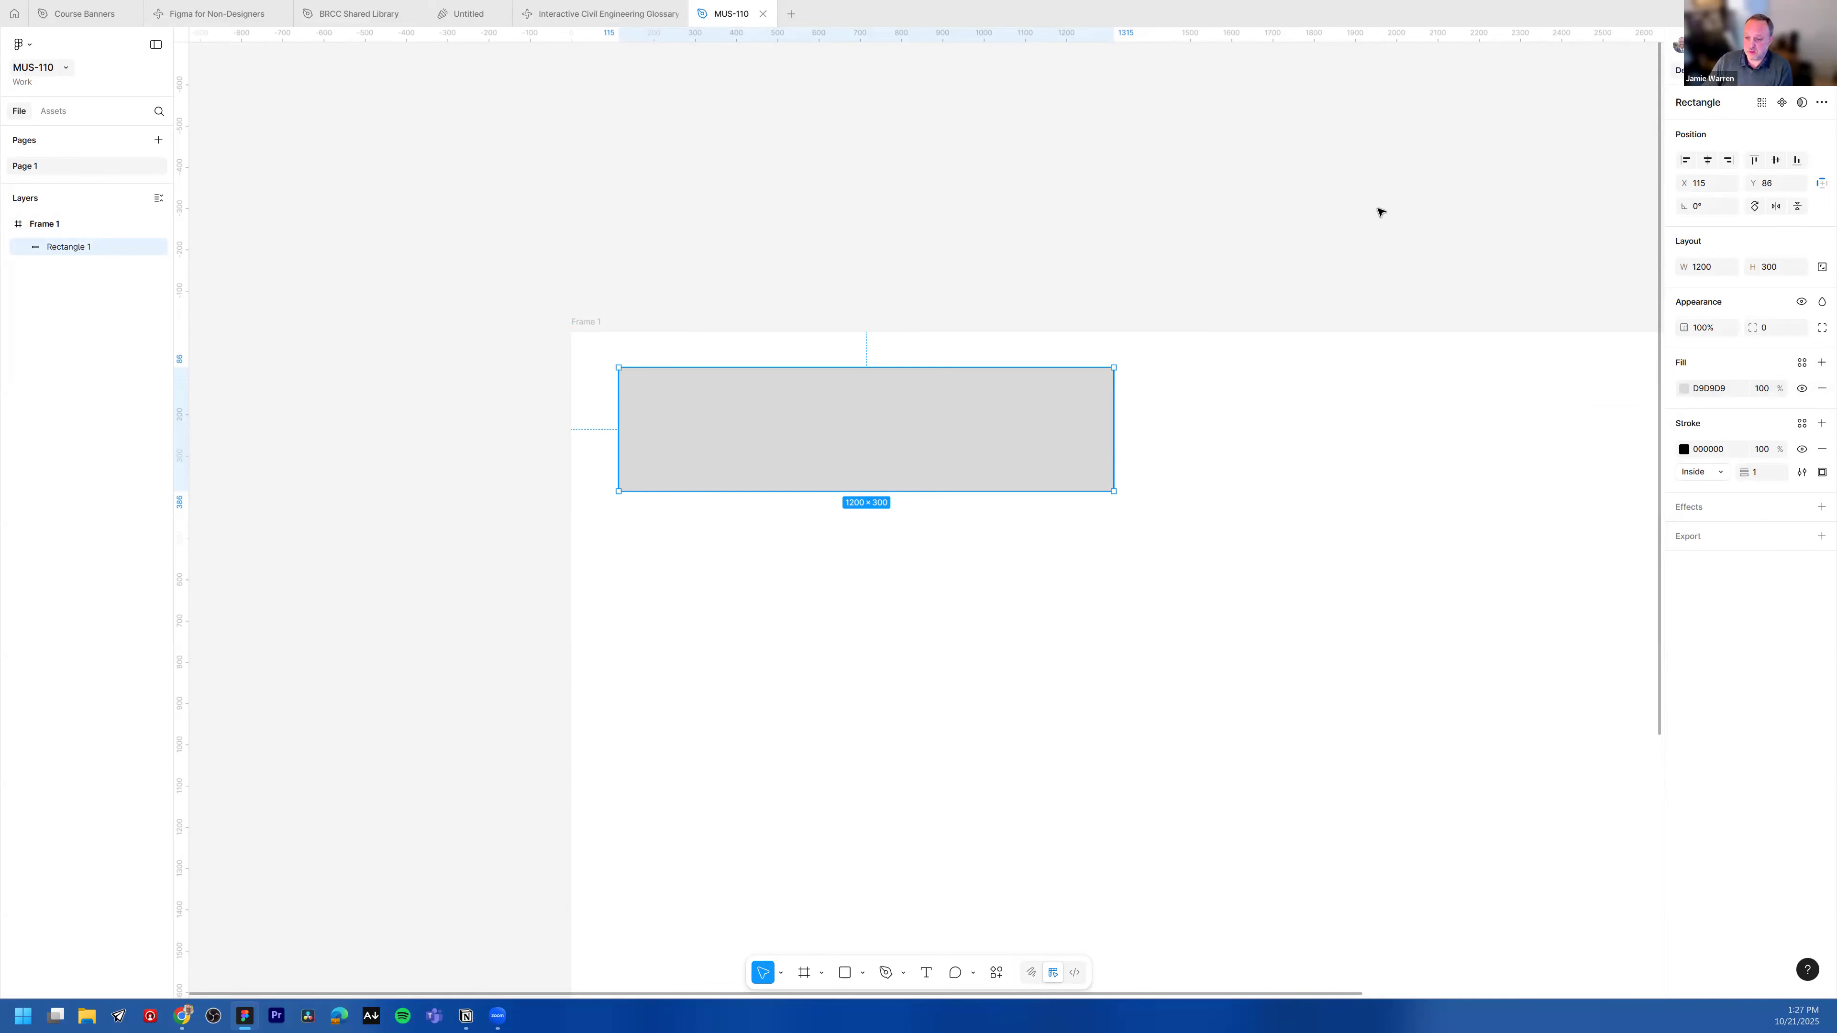
left_click(1075, 263)
left_click(984, 435)
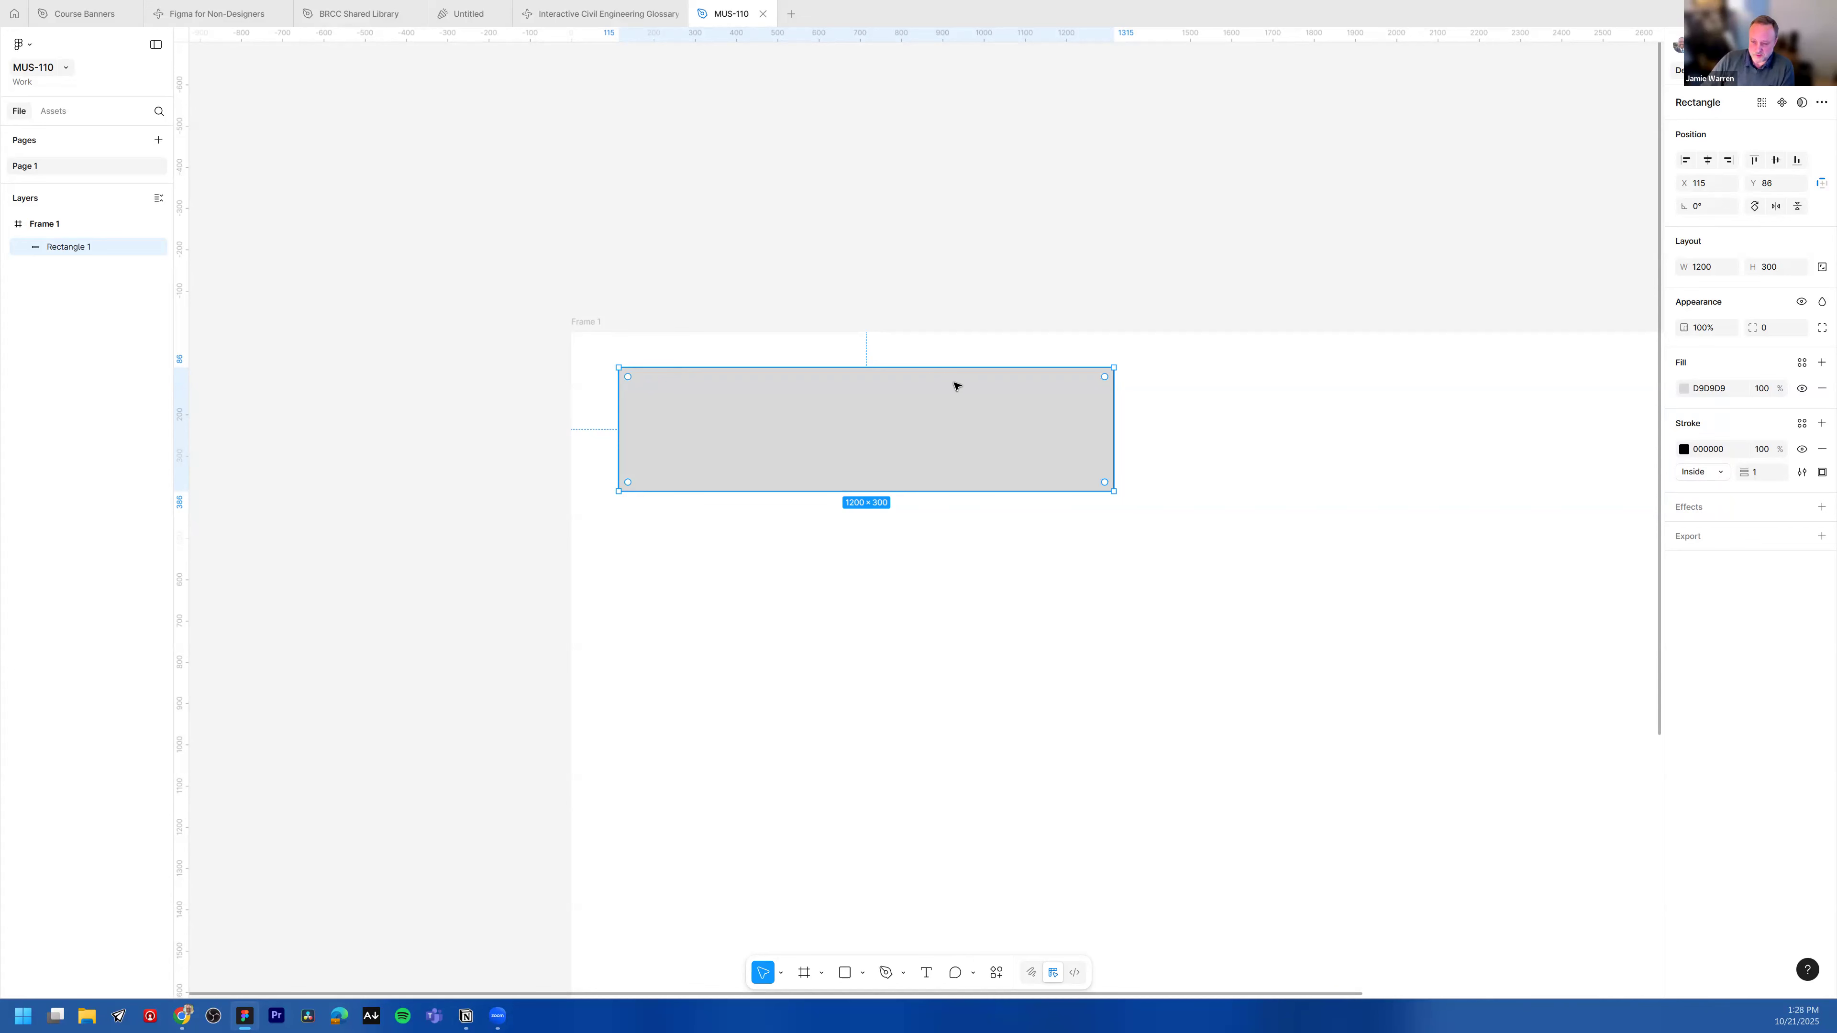
Step: Search the plugins and widgets for Unsplash and launch the Unsplash plugin
left_click(996, 975)
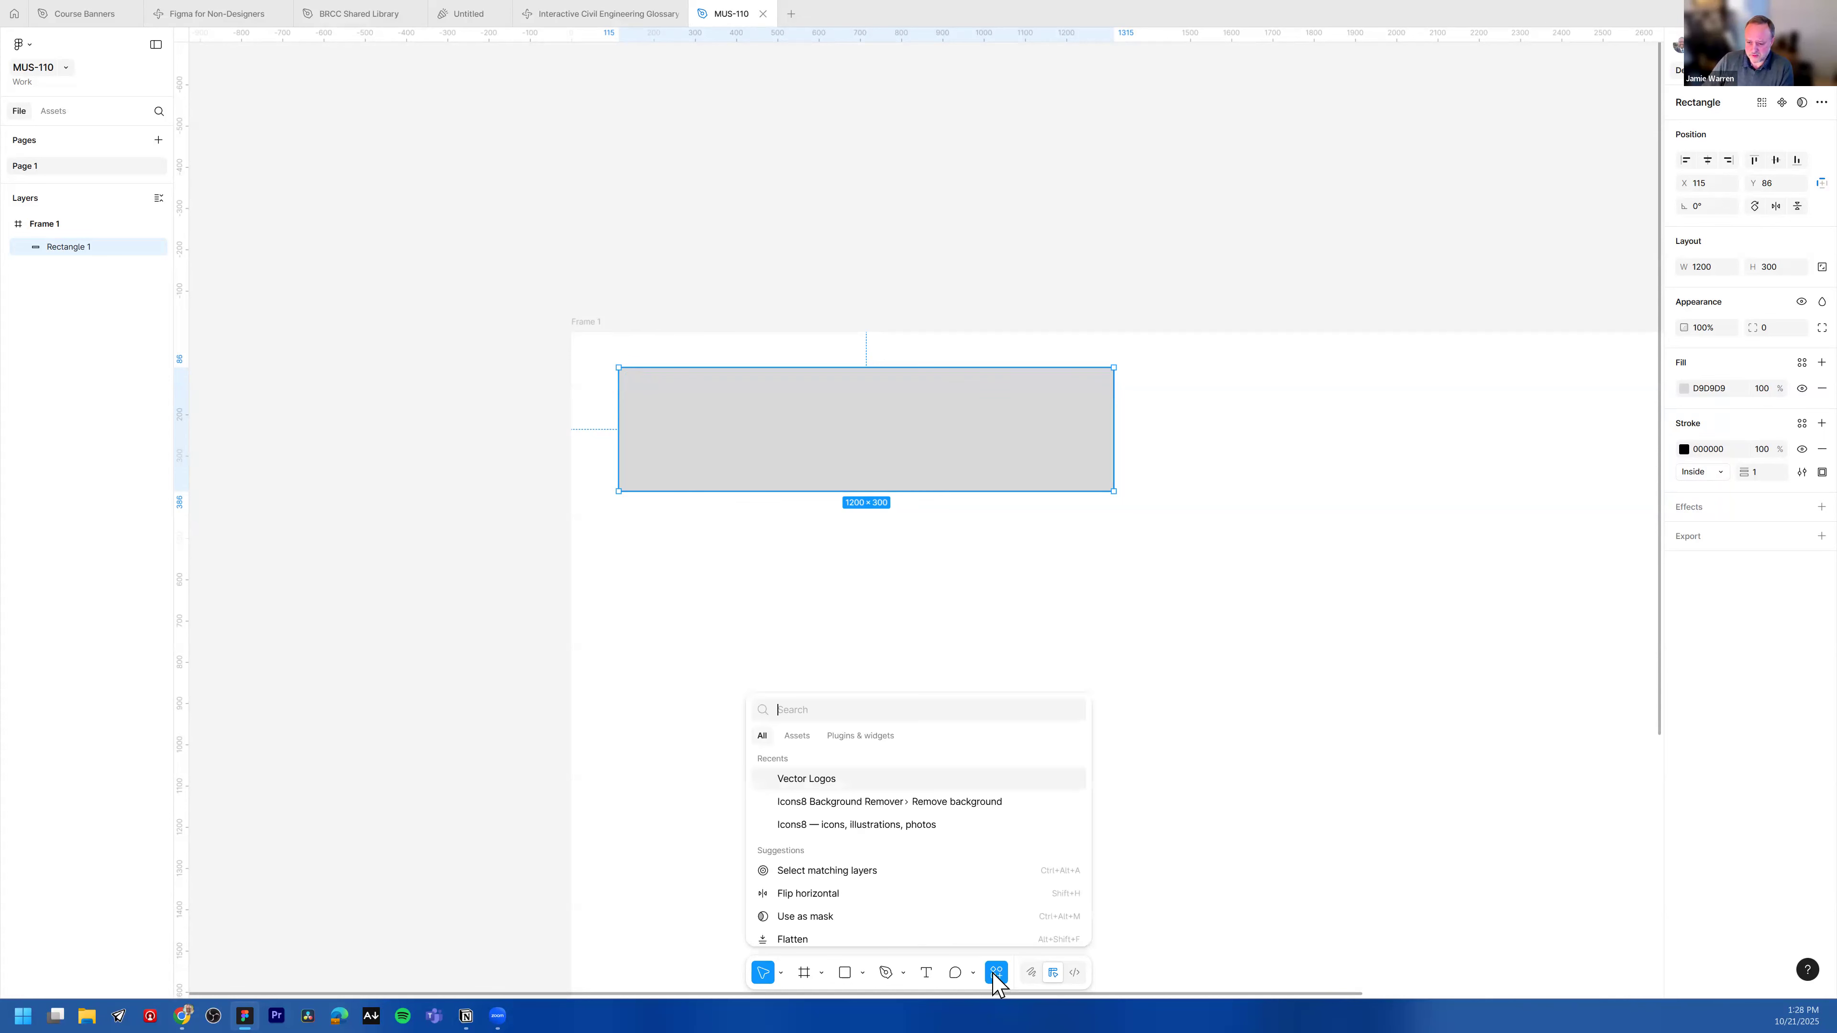
left_click(860, 737)
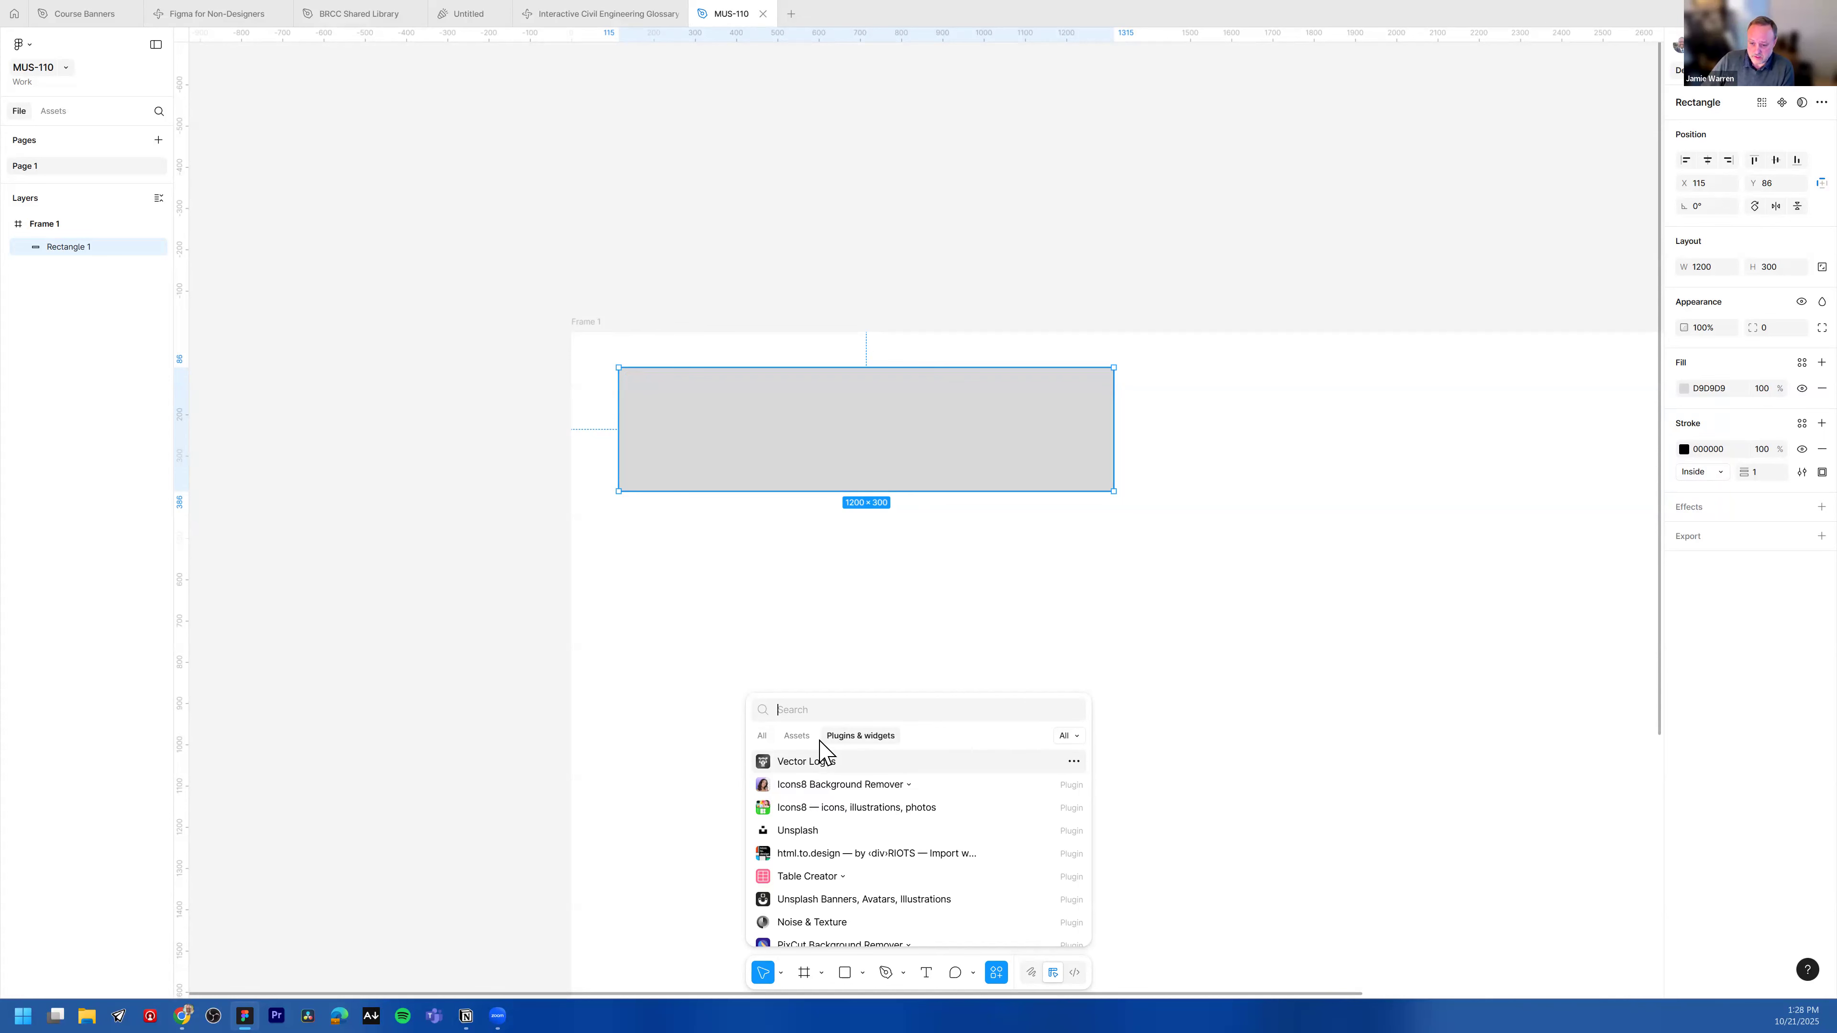
type("unsp")
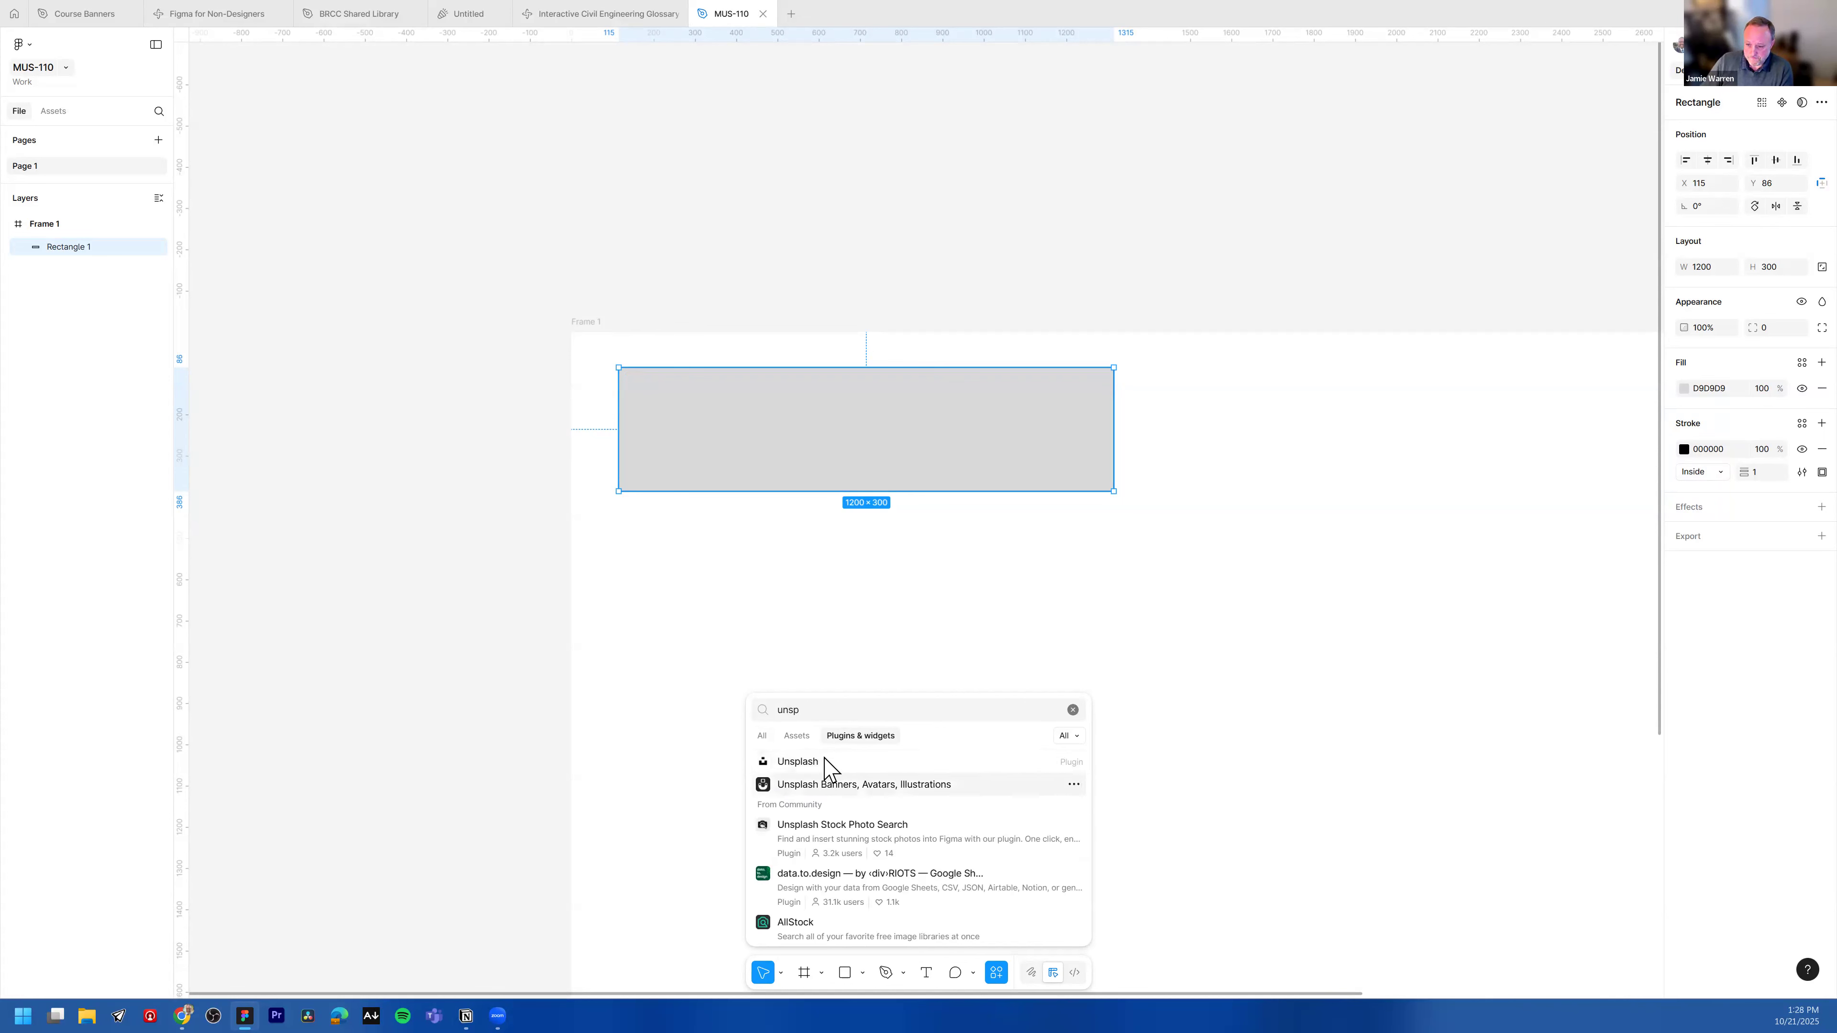
left_click(790, 761)
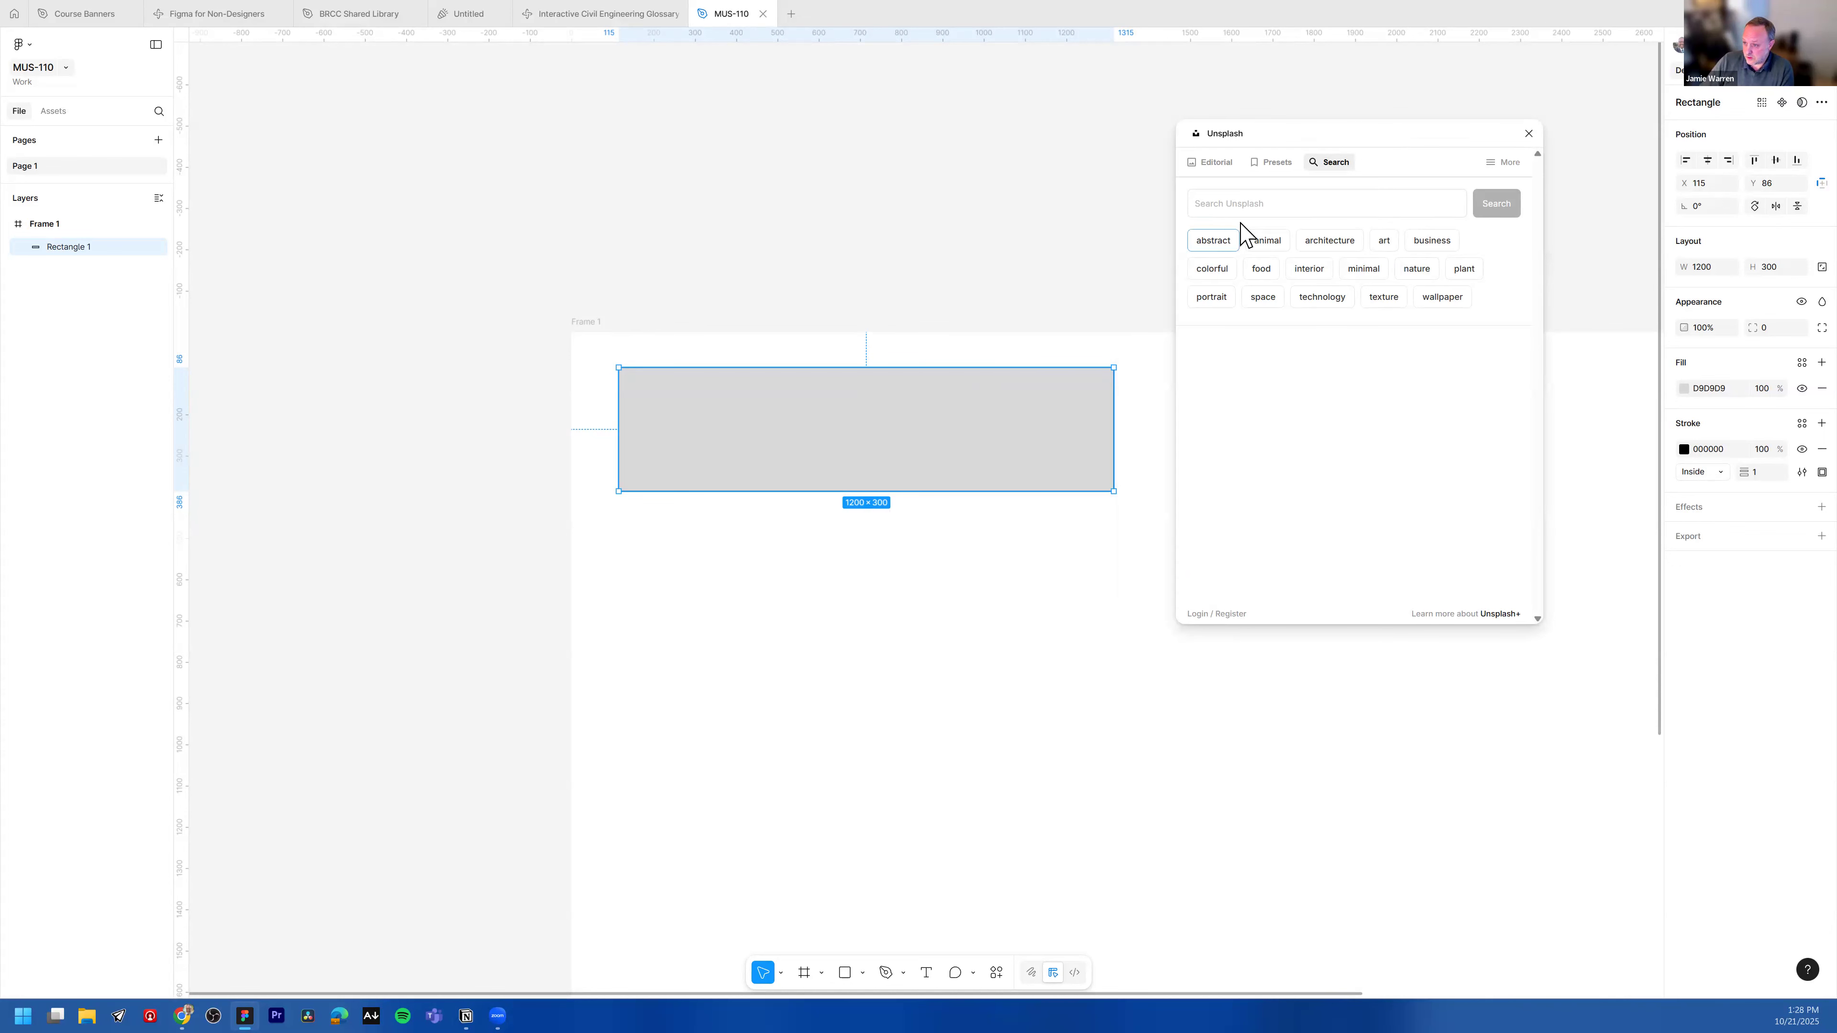
Step: Search Unsplash for piano photos
left_click(1279, 204)
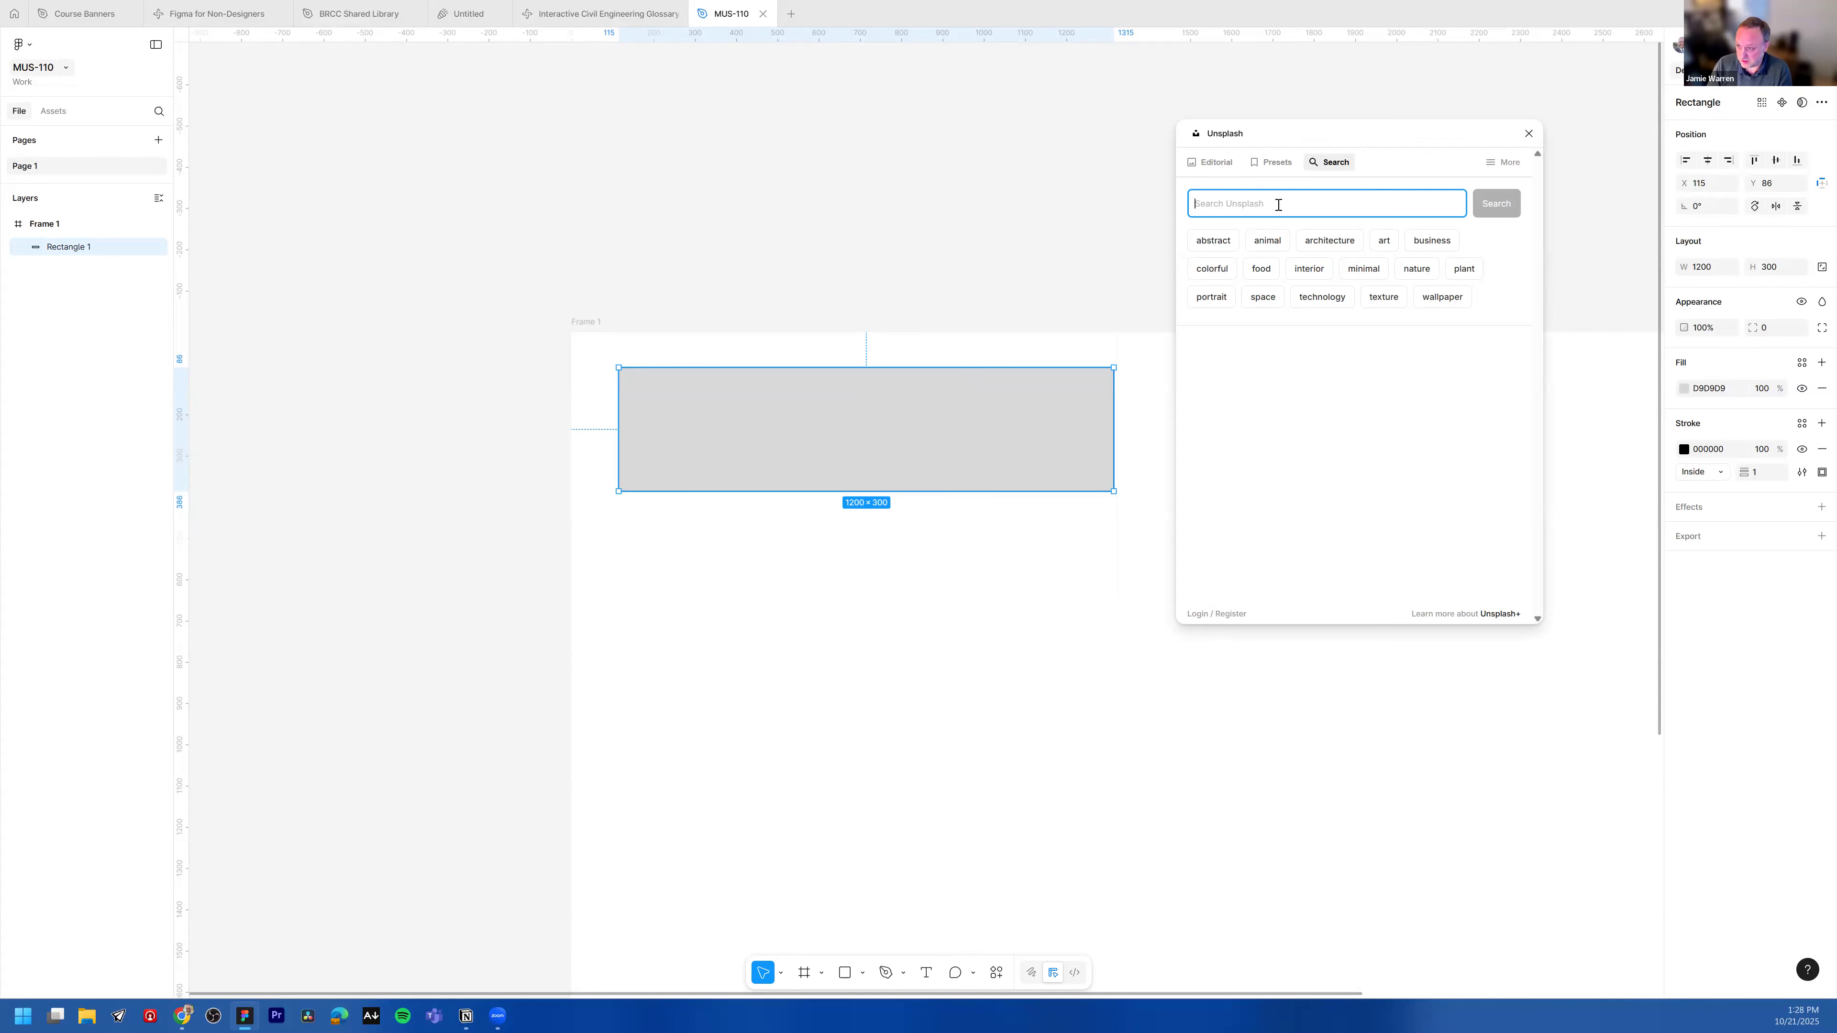
type("piano")
key("Return")
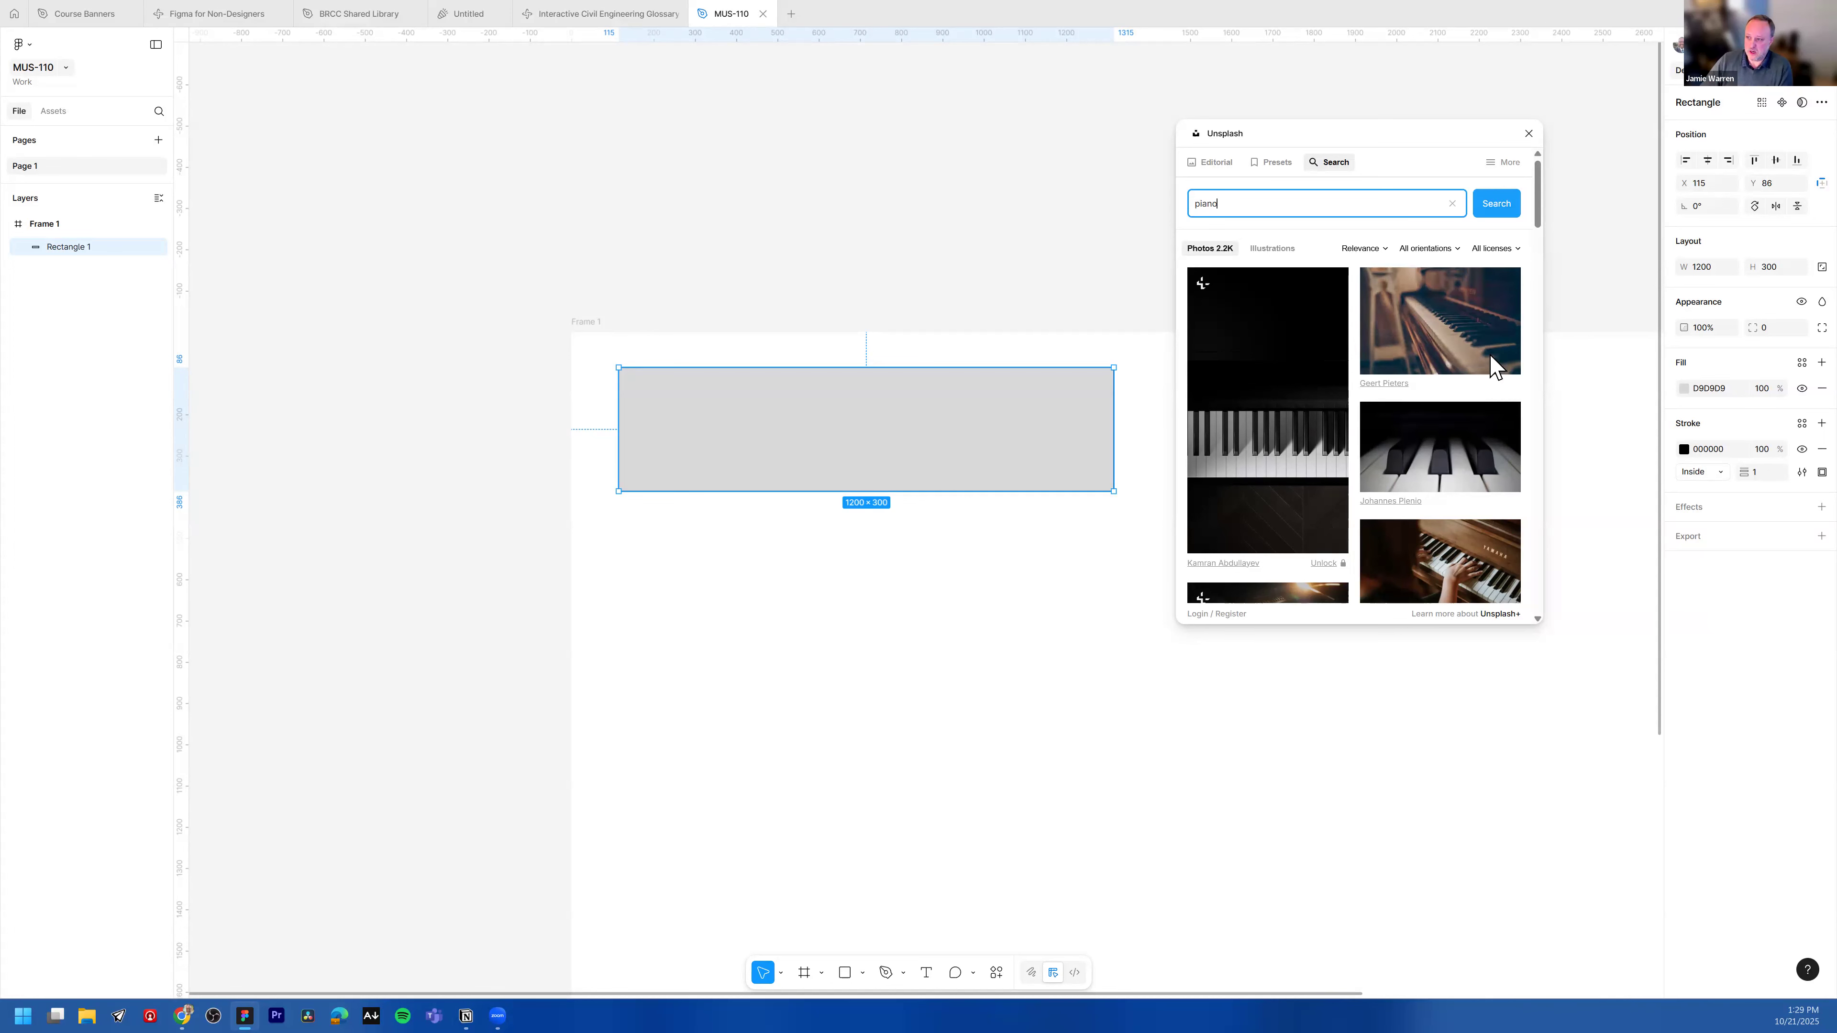
Step: Filter the piano results to Free licenses and Landscape orientation
left_click(1513, 252)
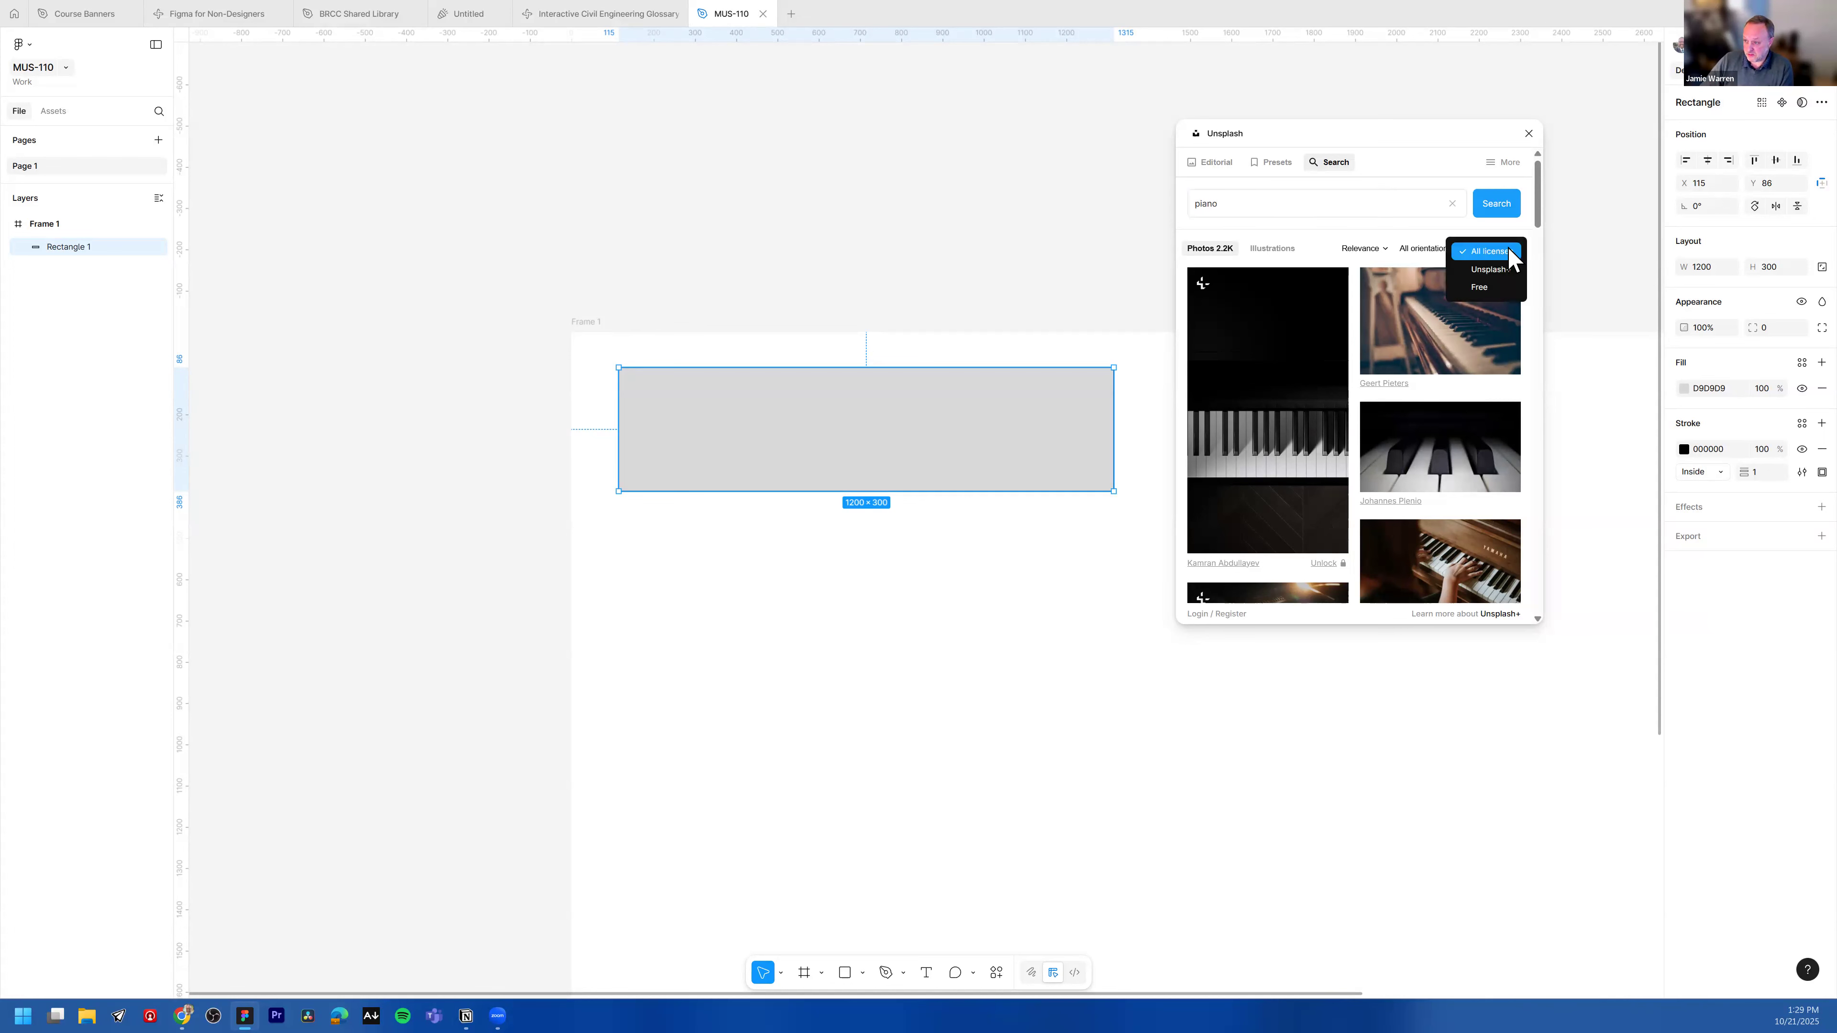
left_click(1362, 217)
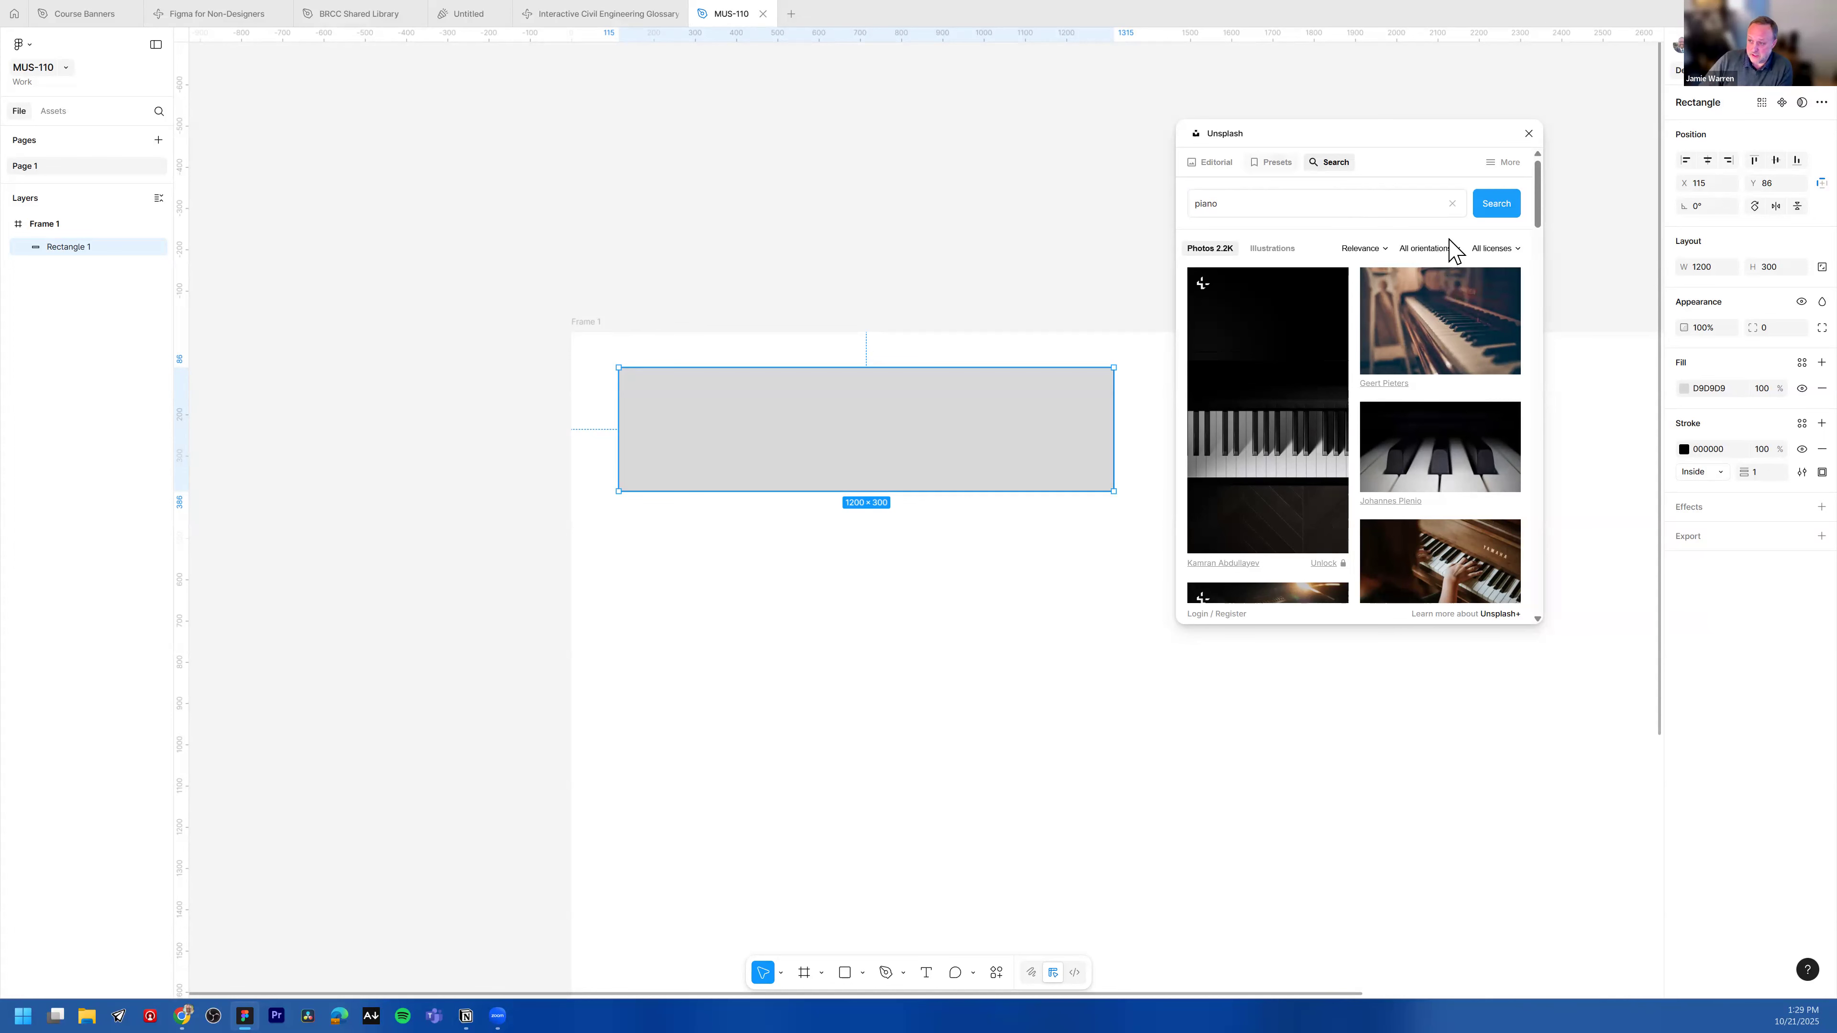
left_click(1516, 251)
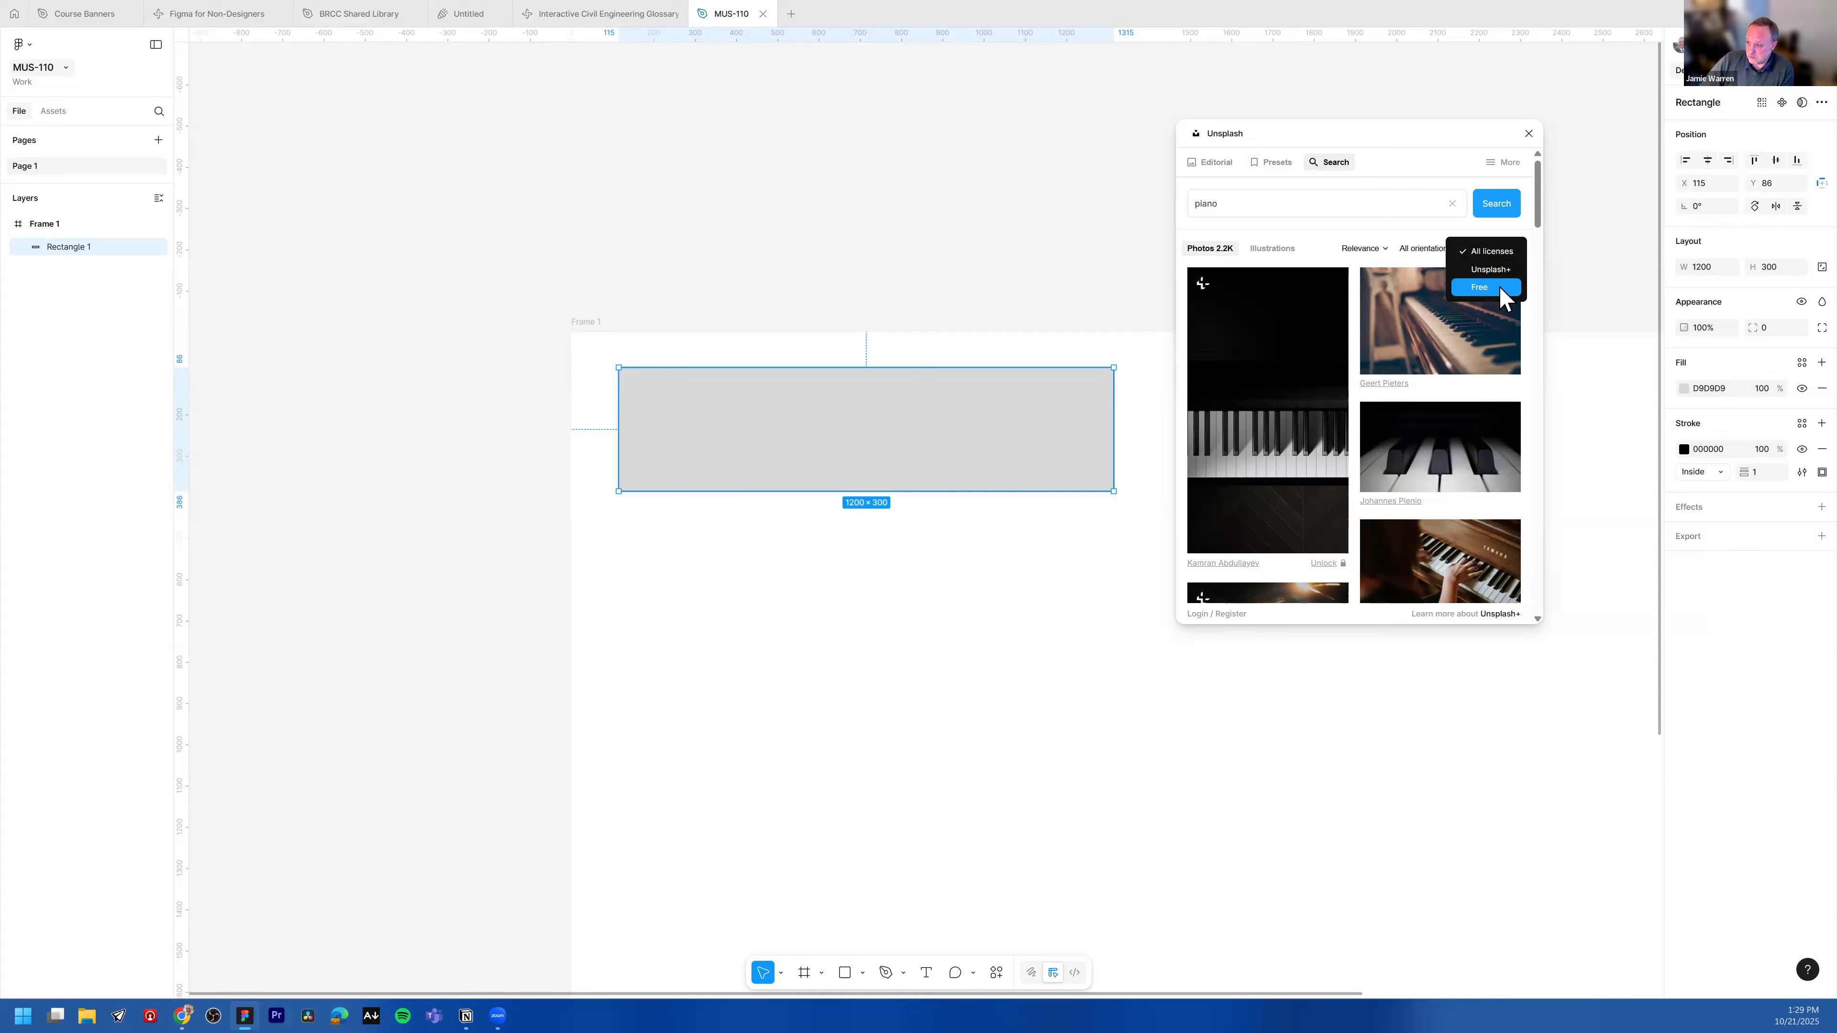
left_click(1500, 288)
left_click(1452, 249)
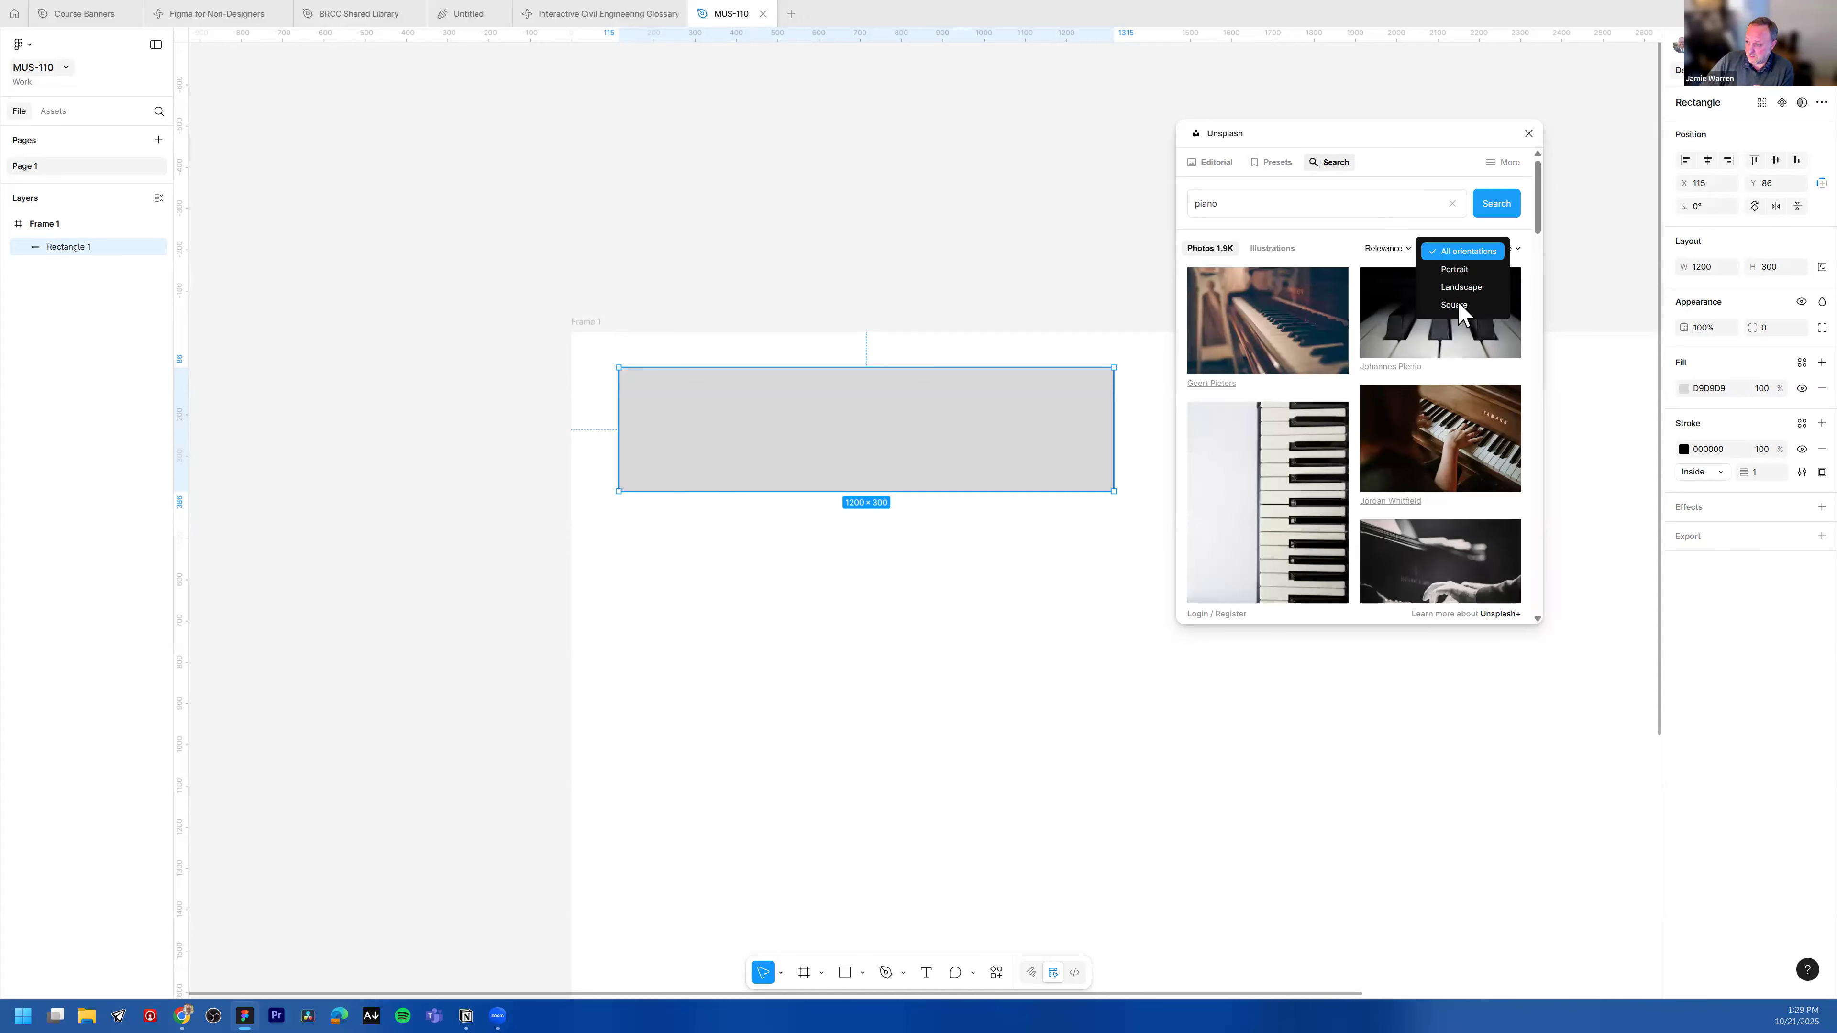
left_click(1461, 288)
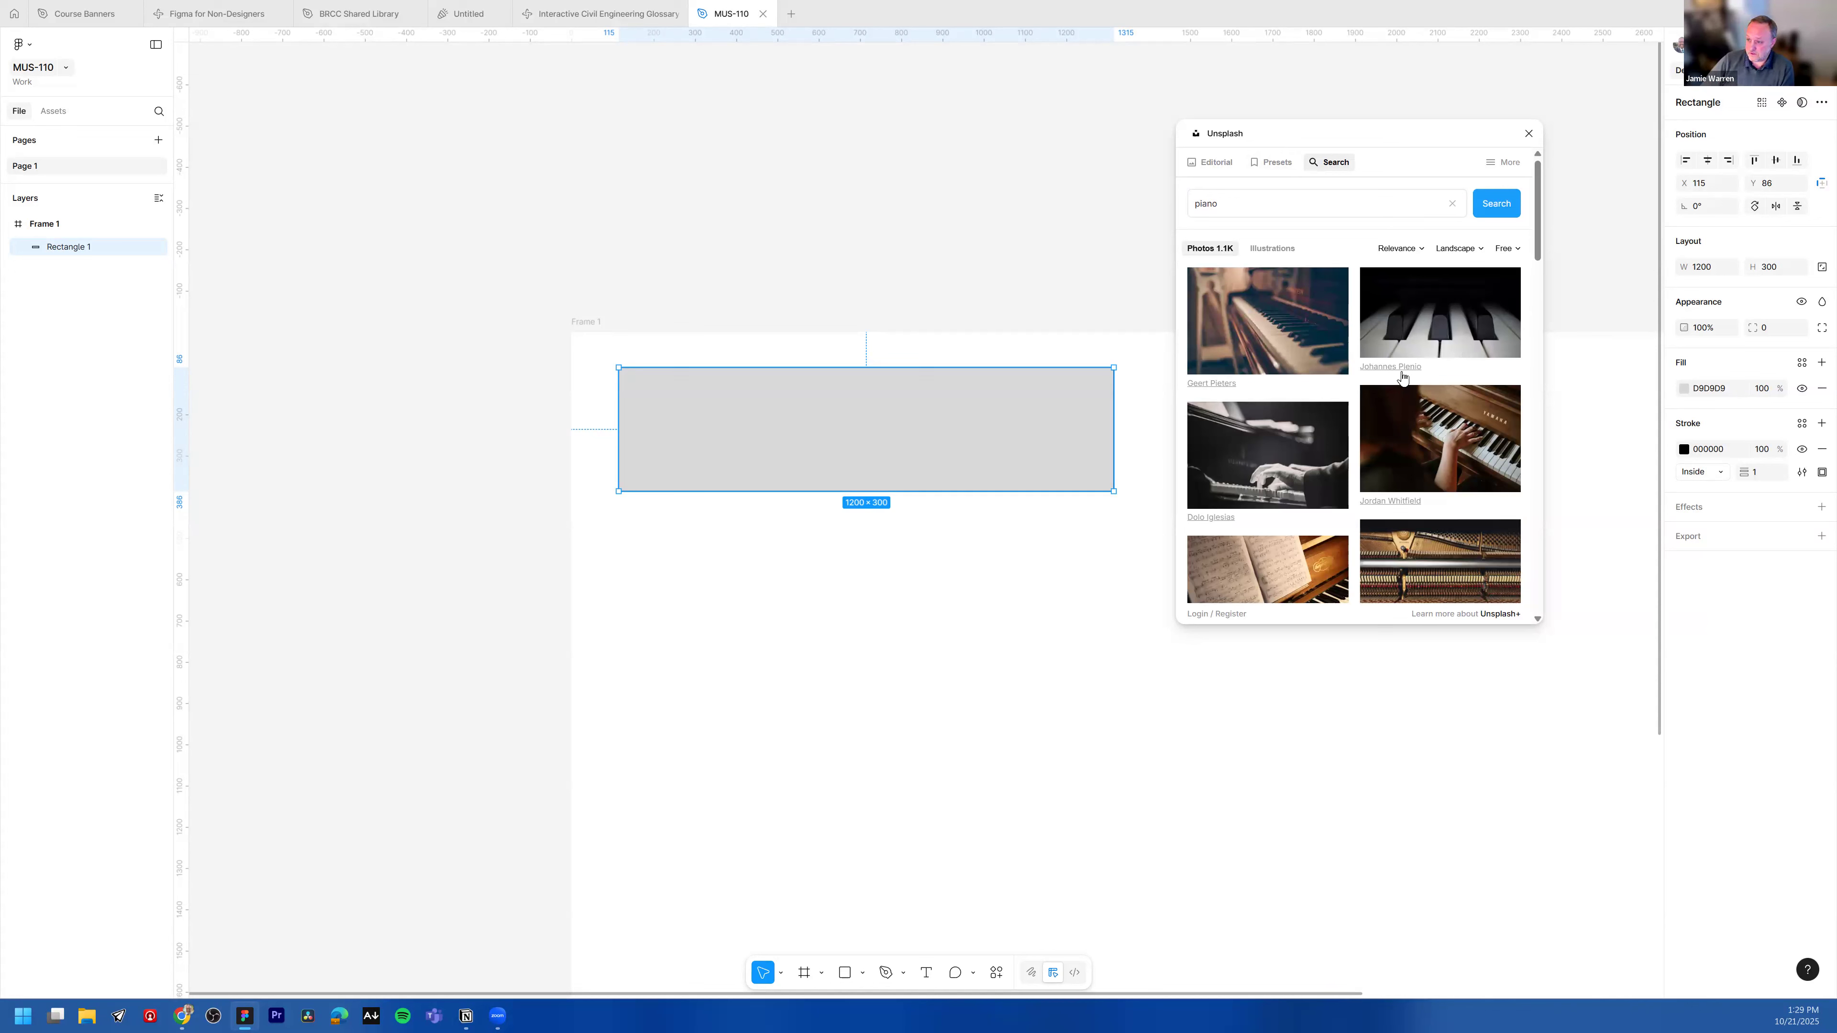
Step: Fill the rectangle with the close-up piano keys photo and close the plugin
left_click(1421, 334)
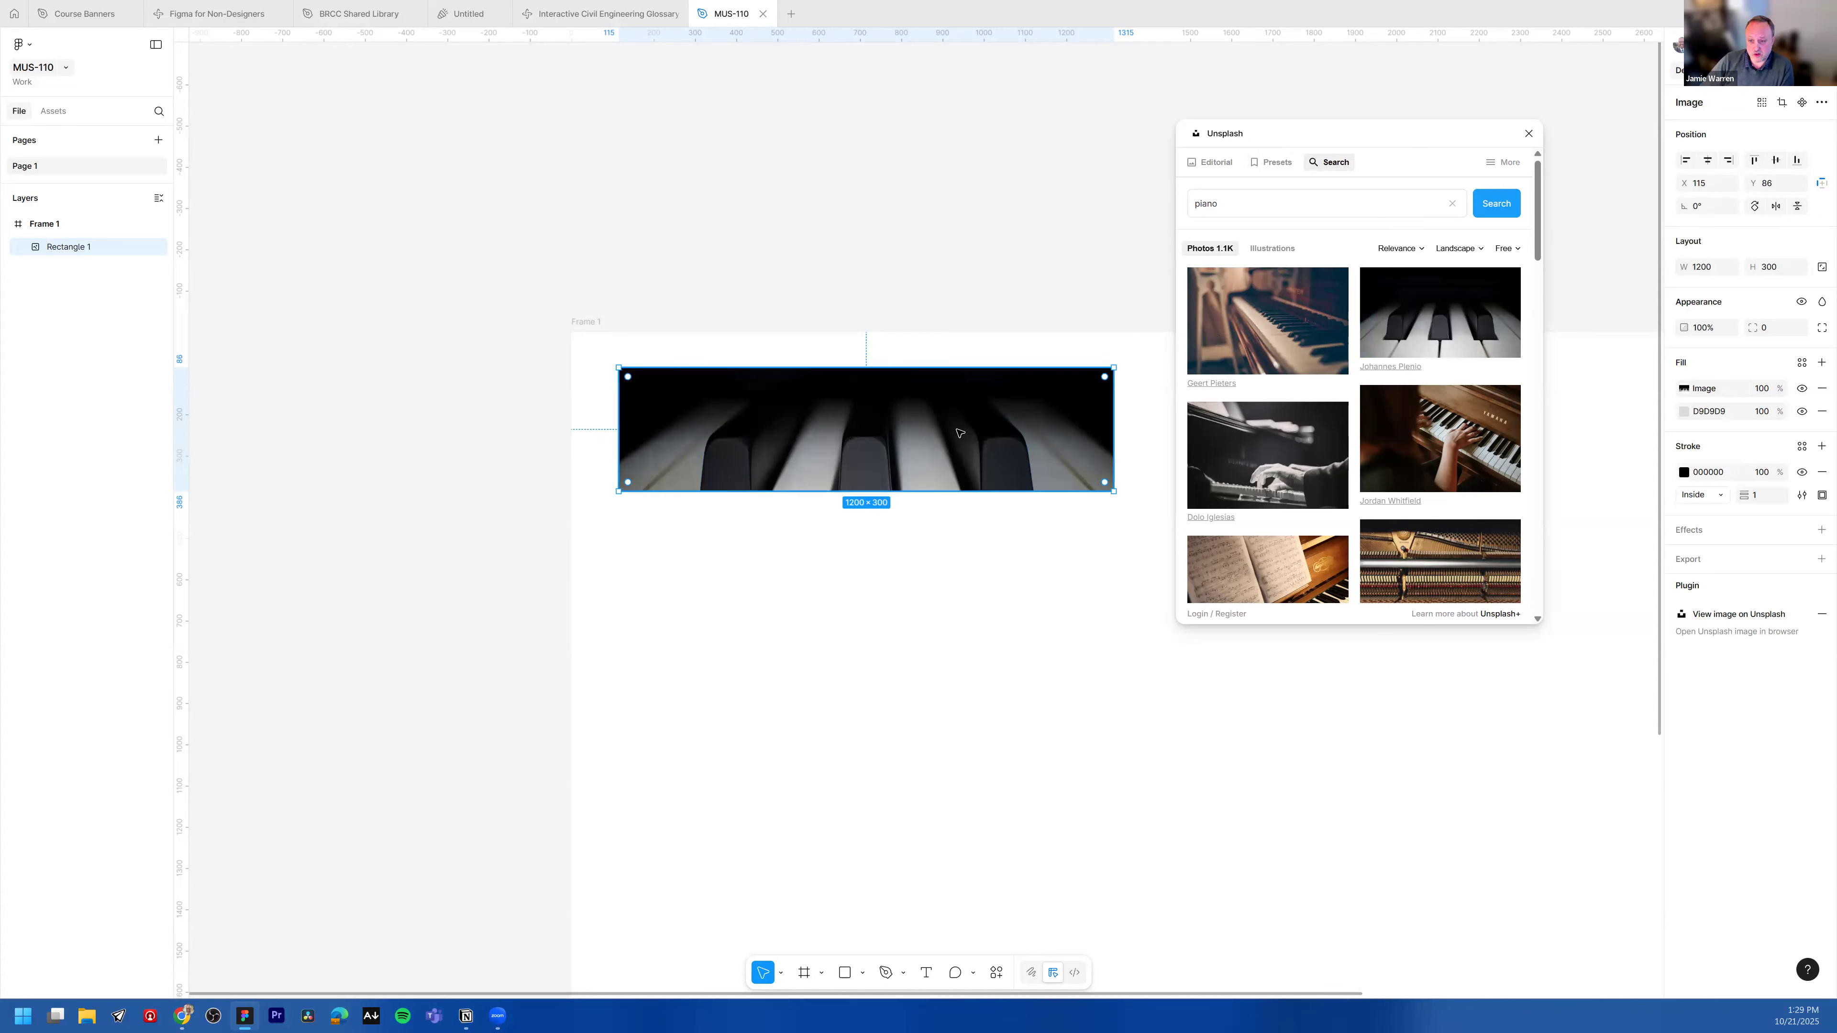
left_click(1528, 133)
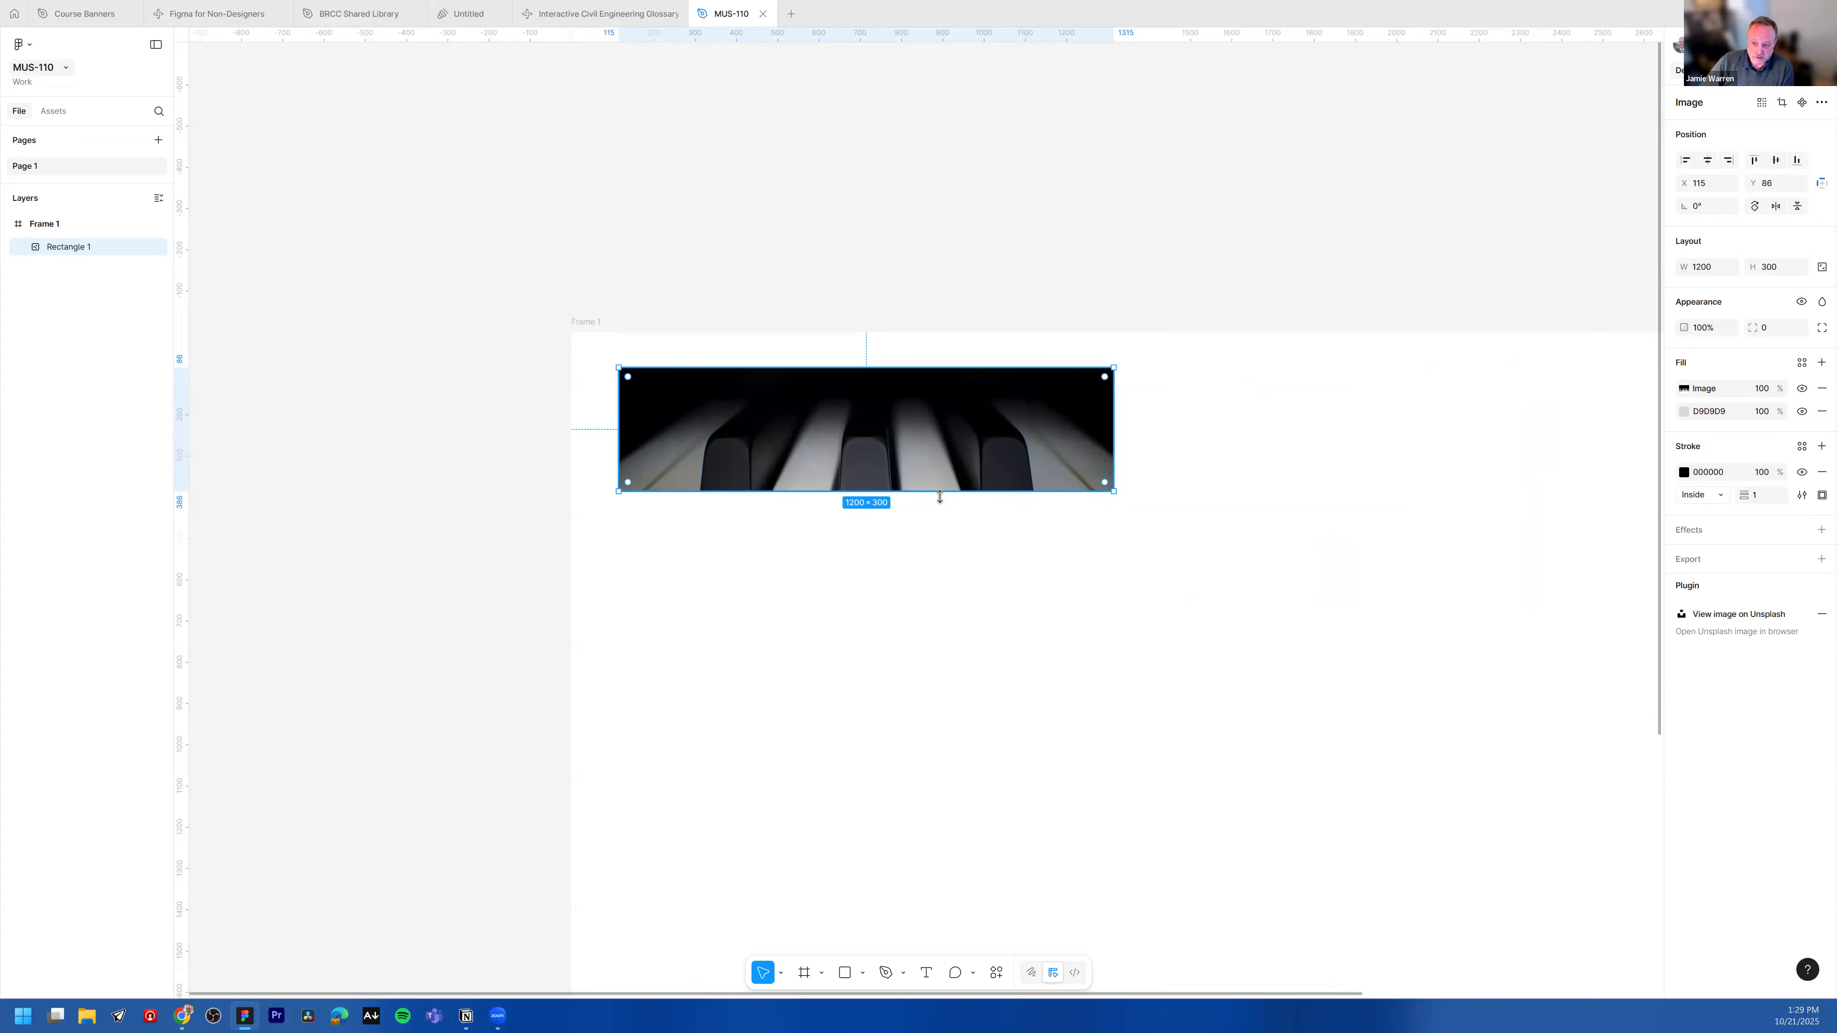
Step: Try stretching the image rectangle taller, then set its height back to 300
left_click_drag(856, 490, 844, 783)
left_click_drag(853, 712, 879, 503)
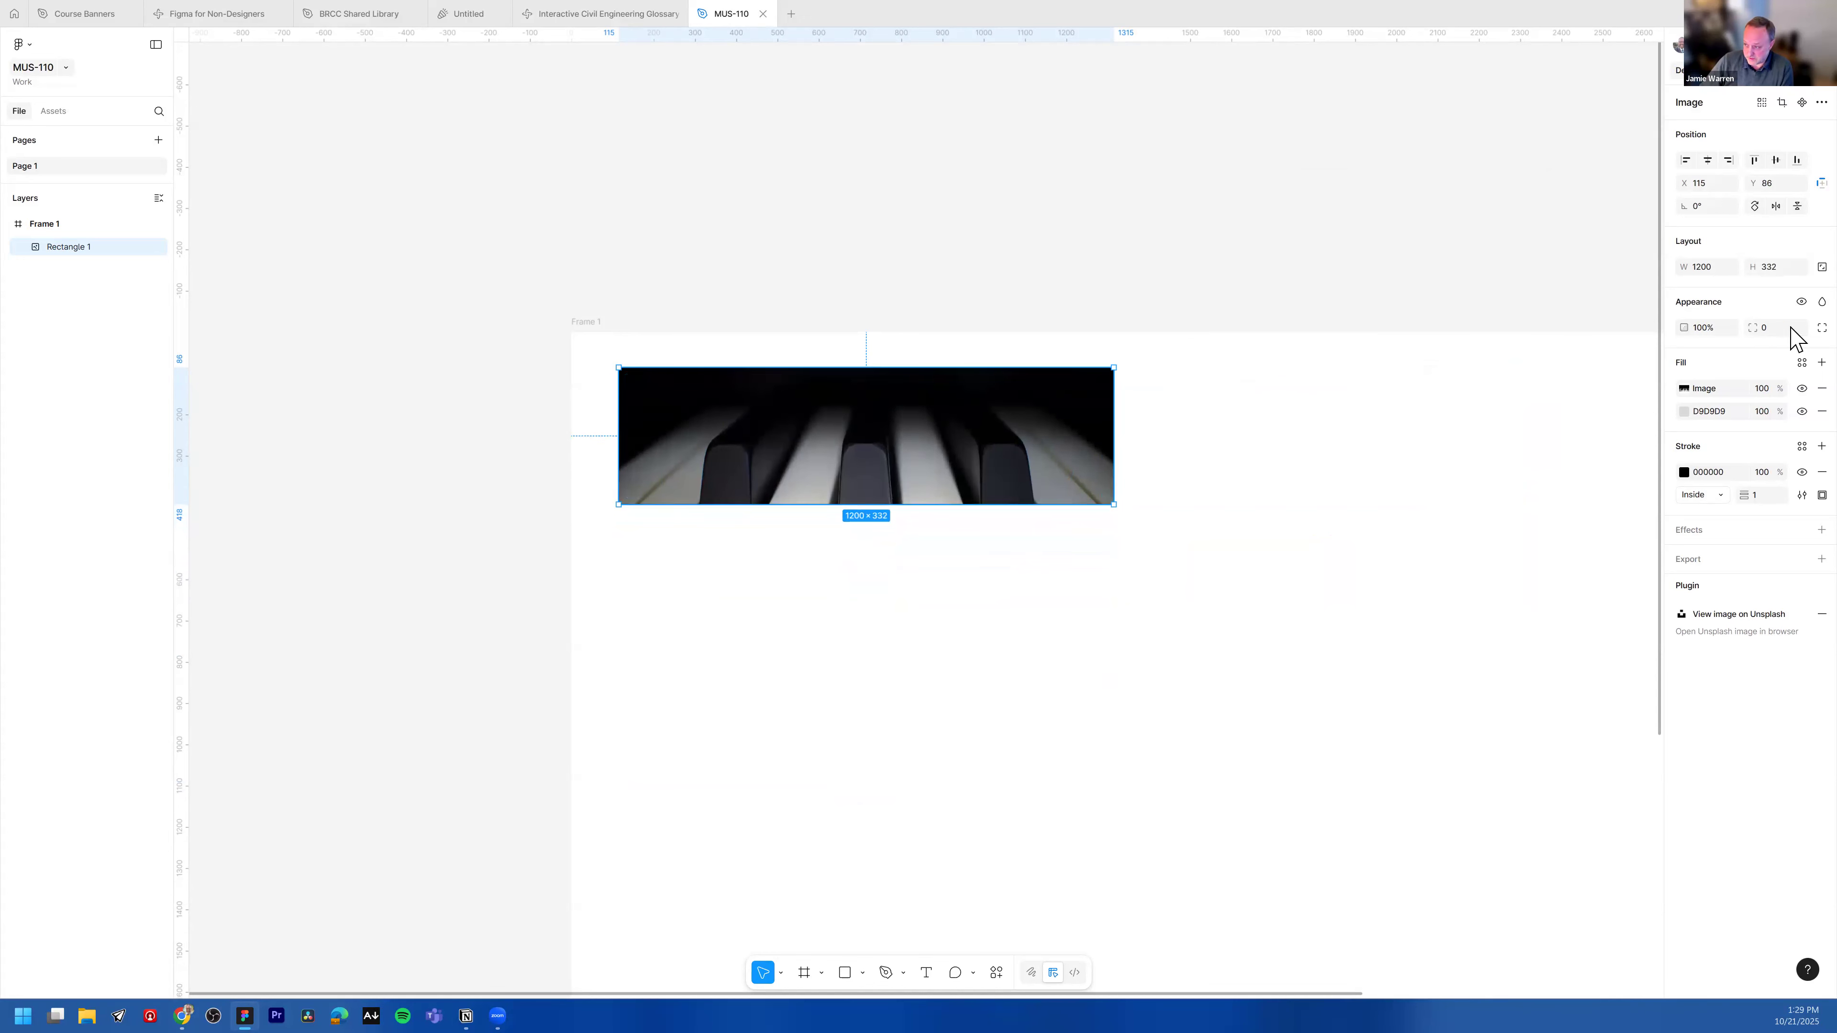
left_click(1781, 269)
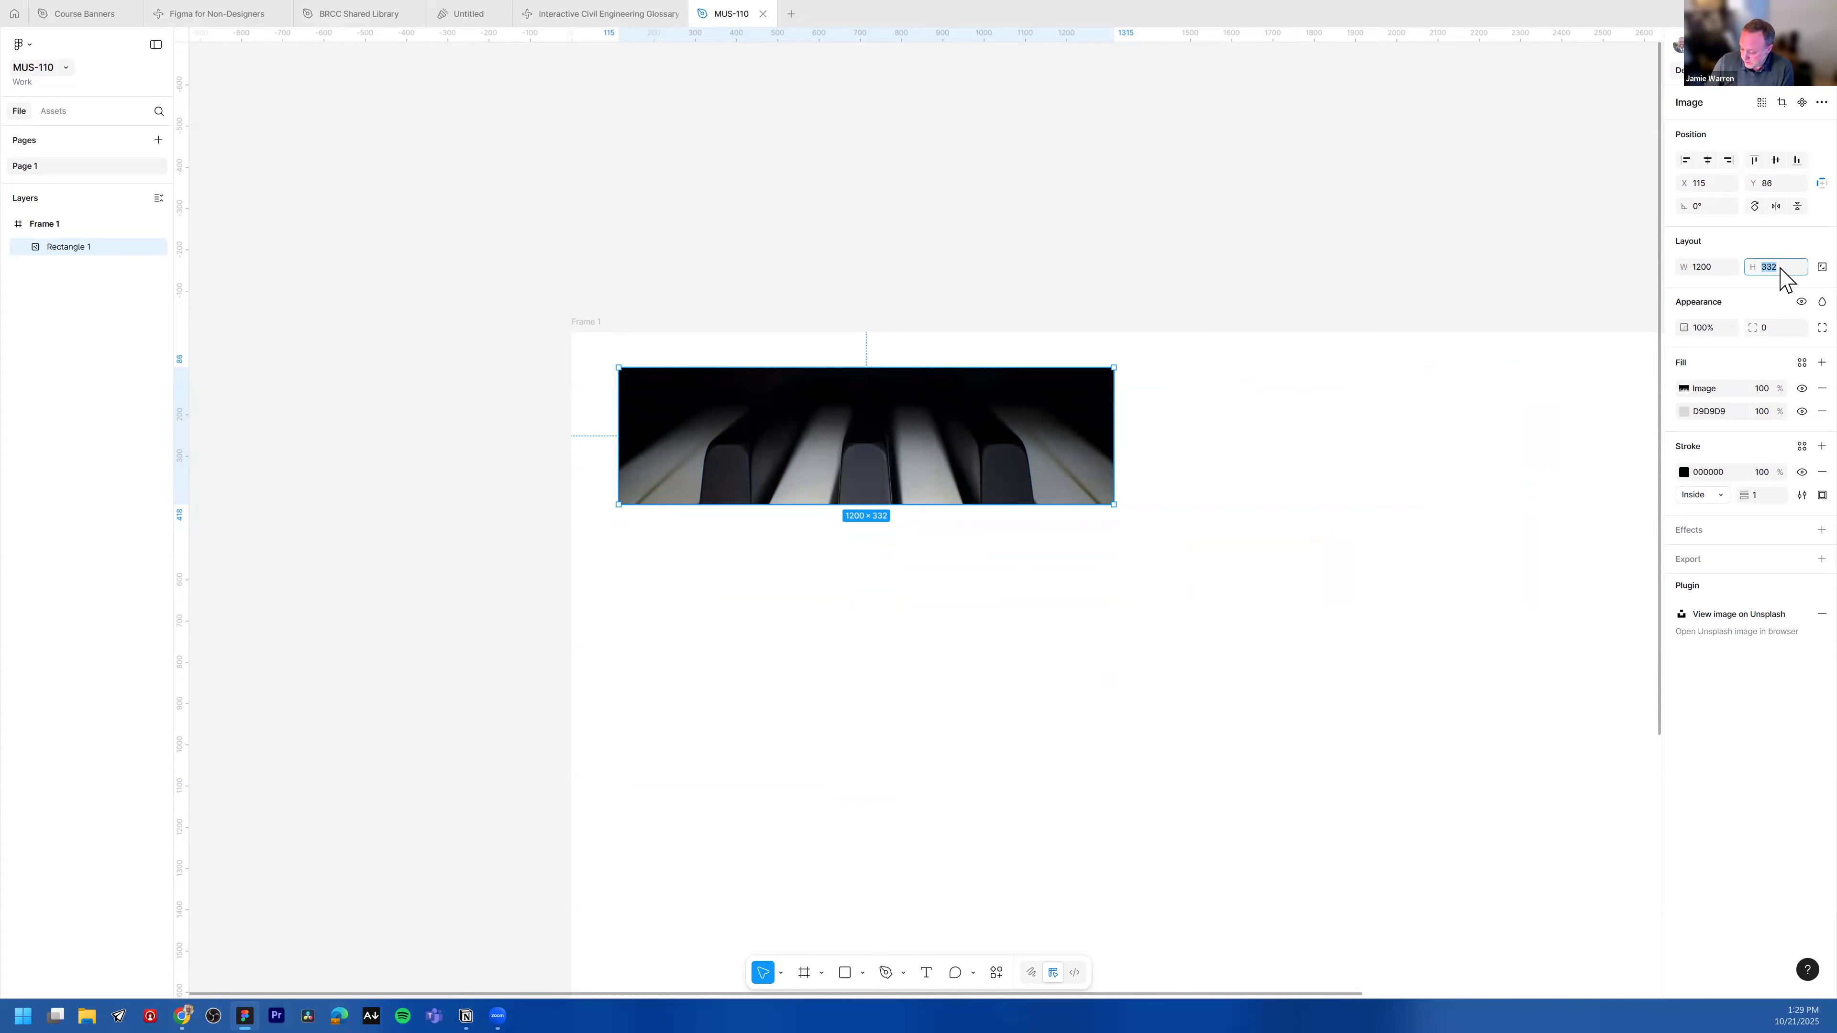
key("Return")
left_click(1248, 454)
left_click(1041, 429)
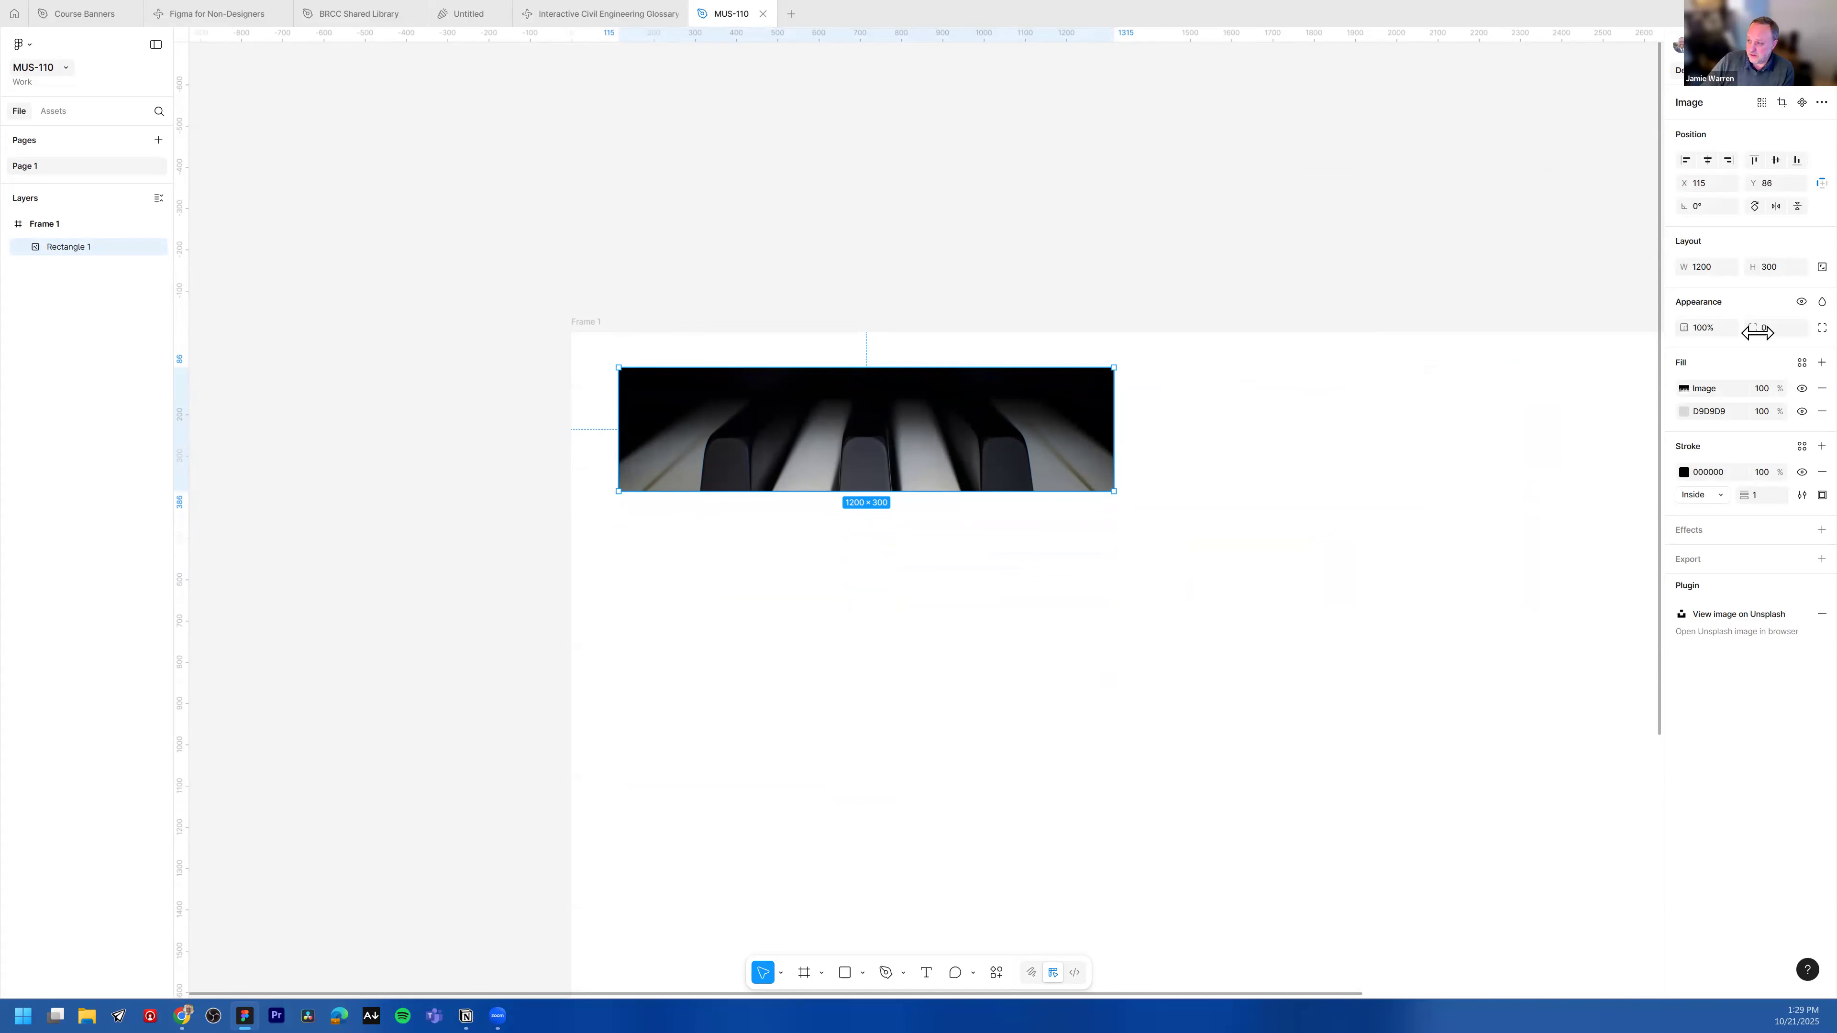
Step: Round the corners of the image rectangle to a radius of 30
left_click(1779, 329)
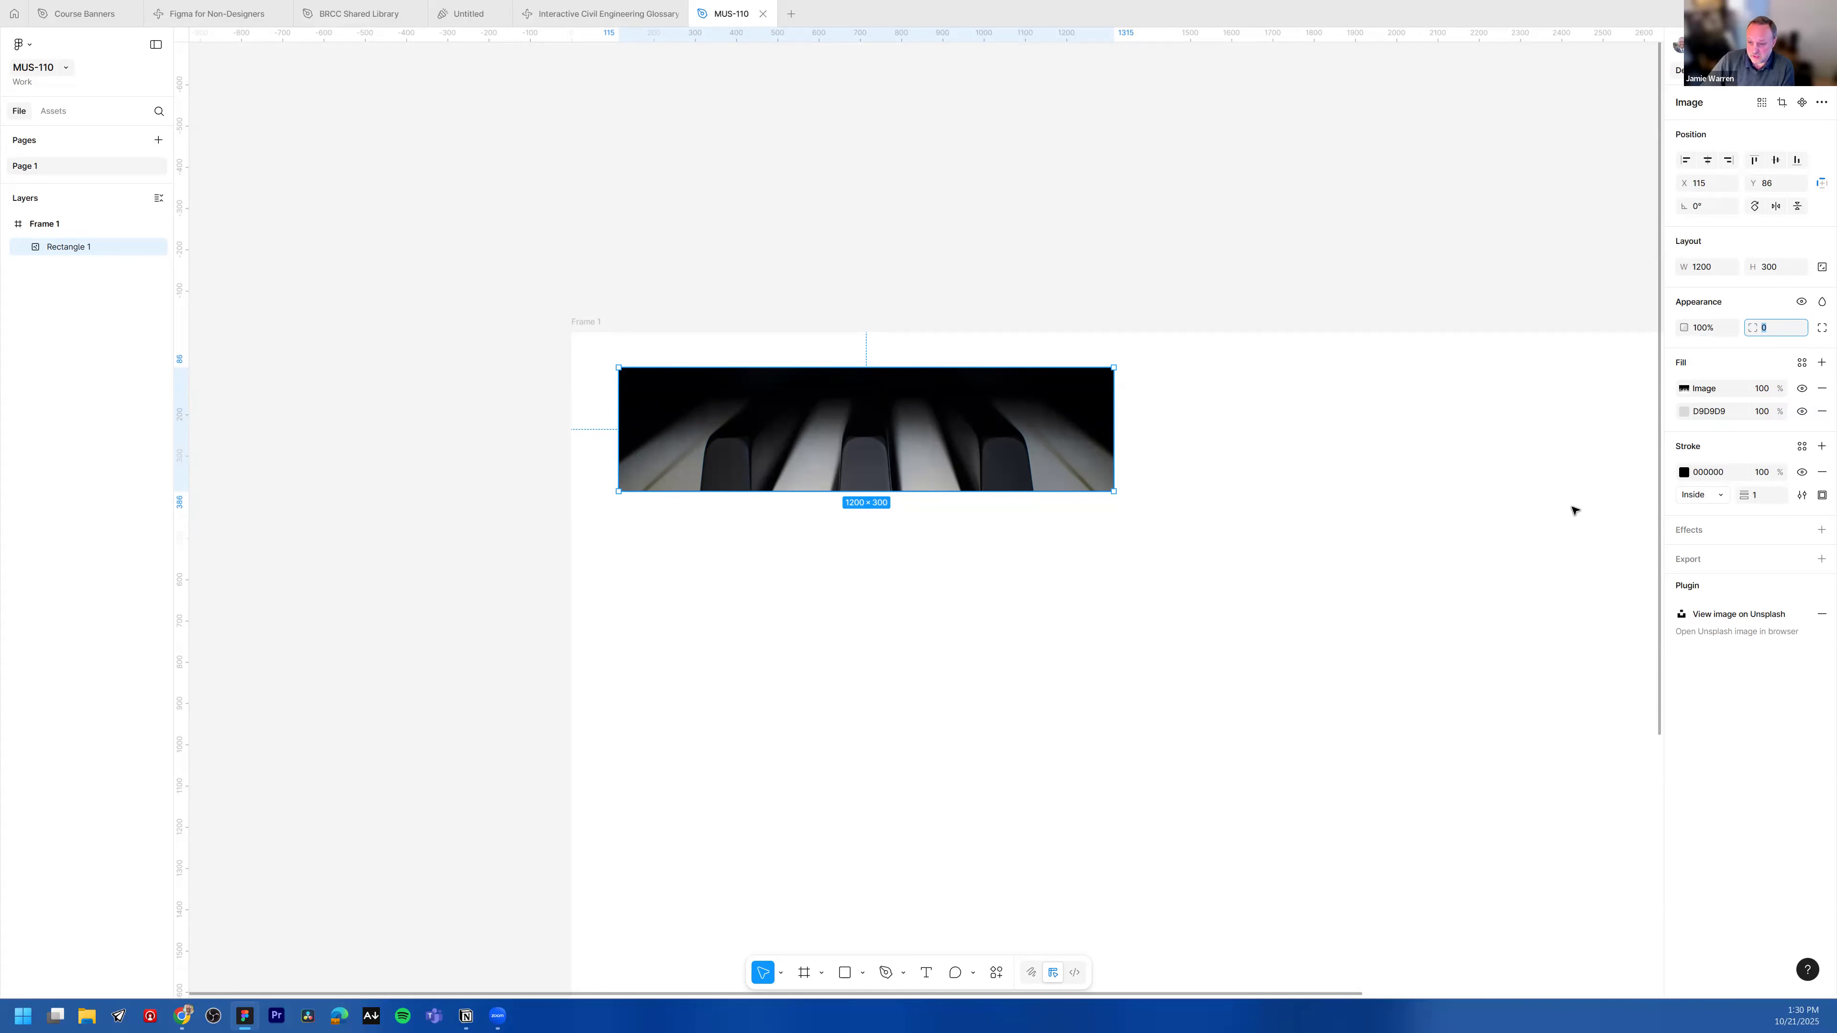
left_click(1209, 432)
left_click(961, 432)
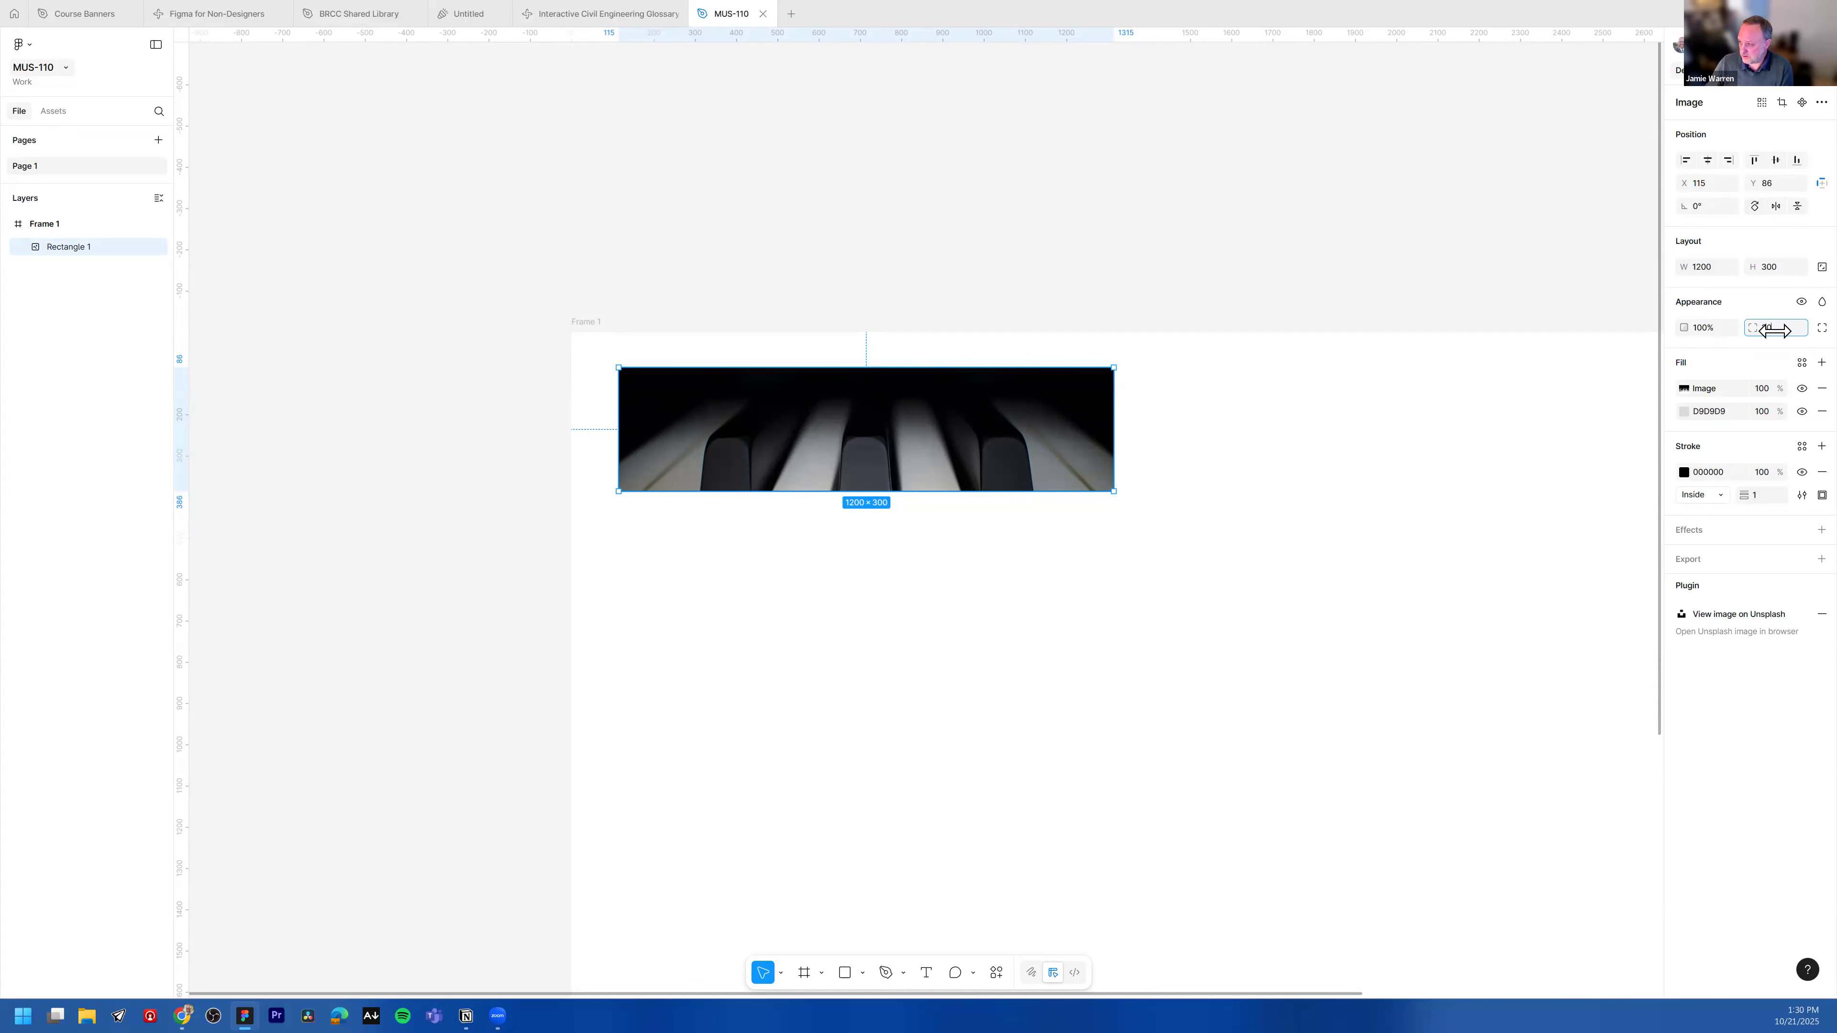
left_click(1140, 431)
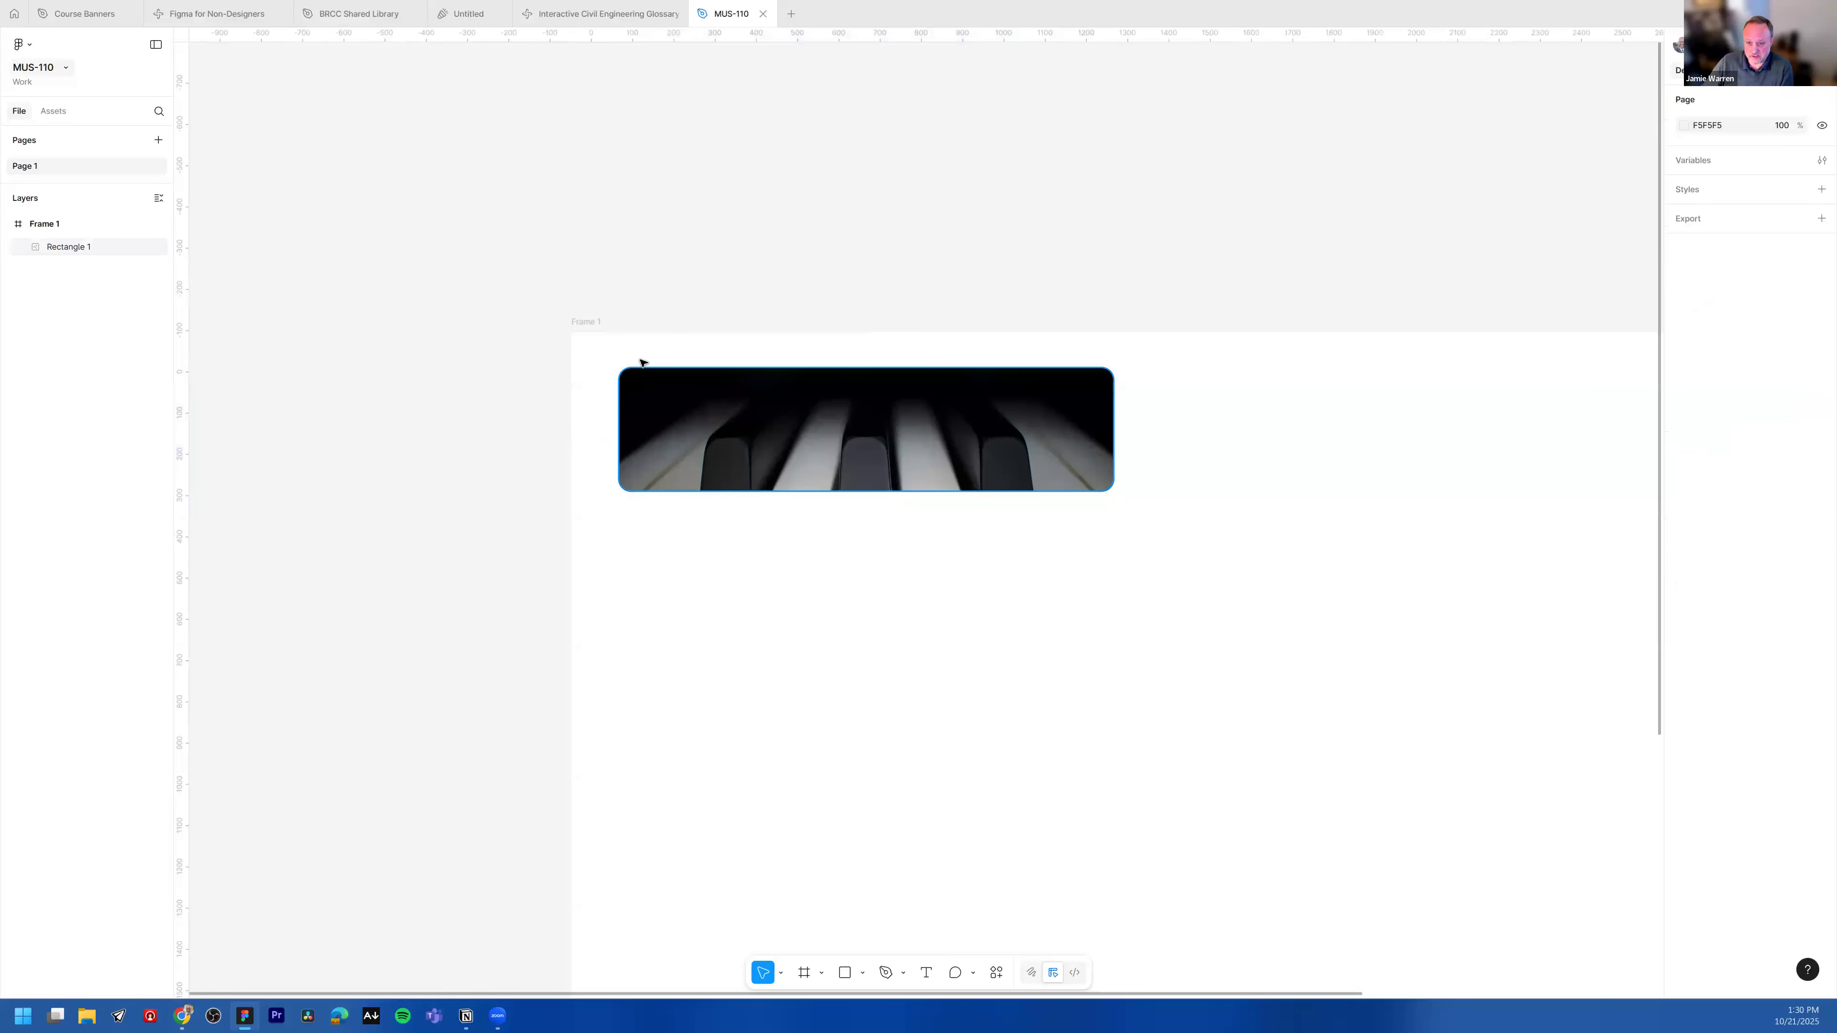
scroll(693, 353, "up", 5)
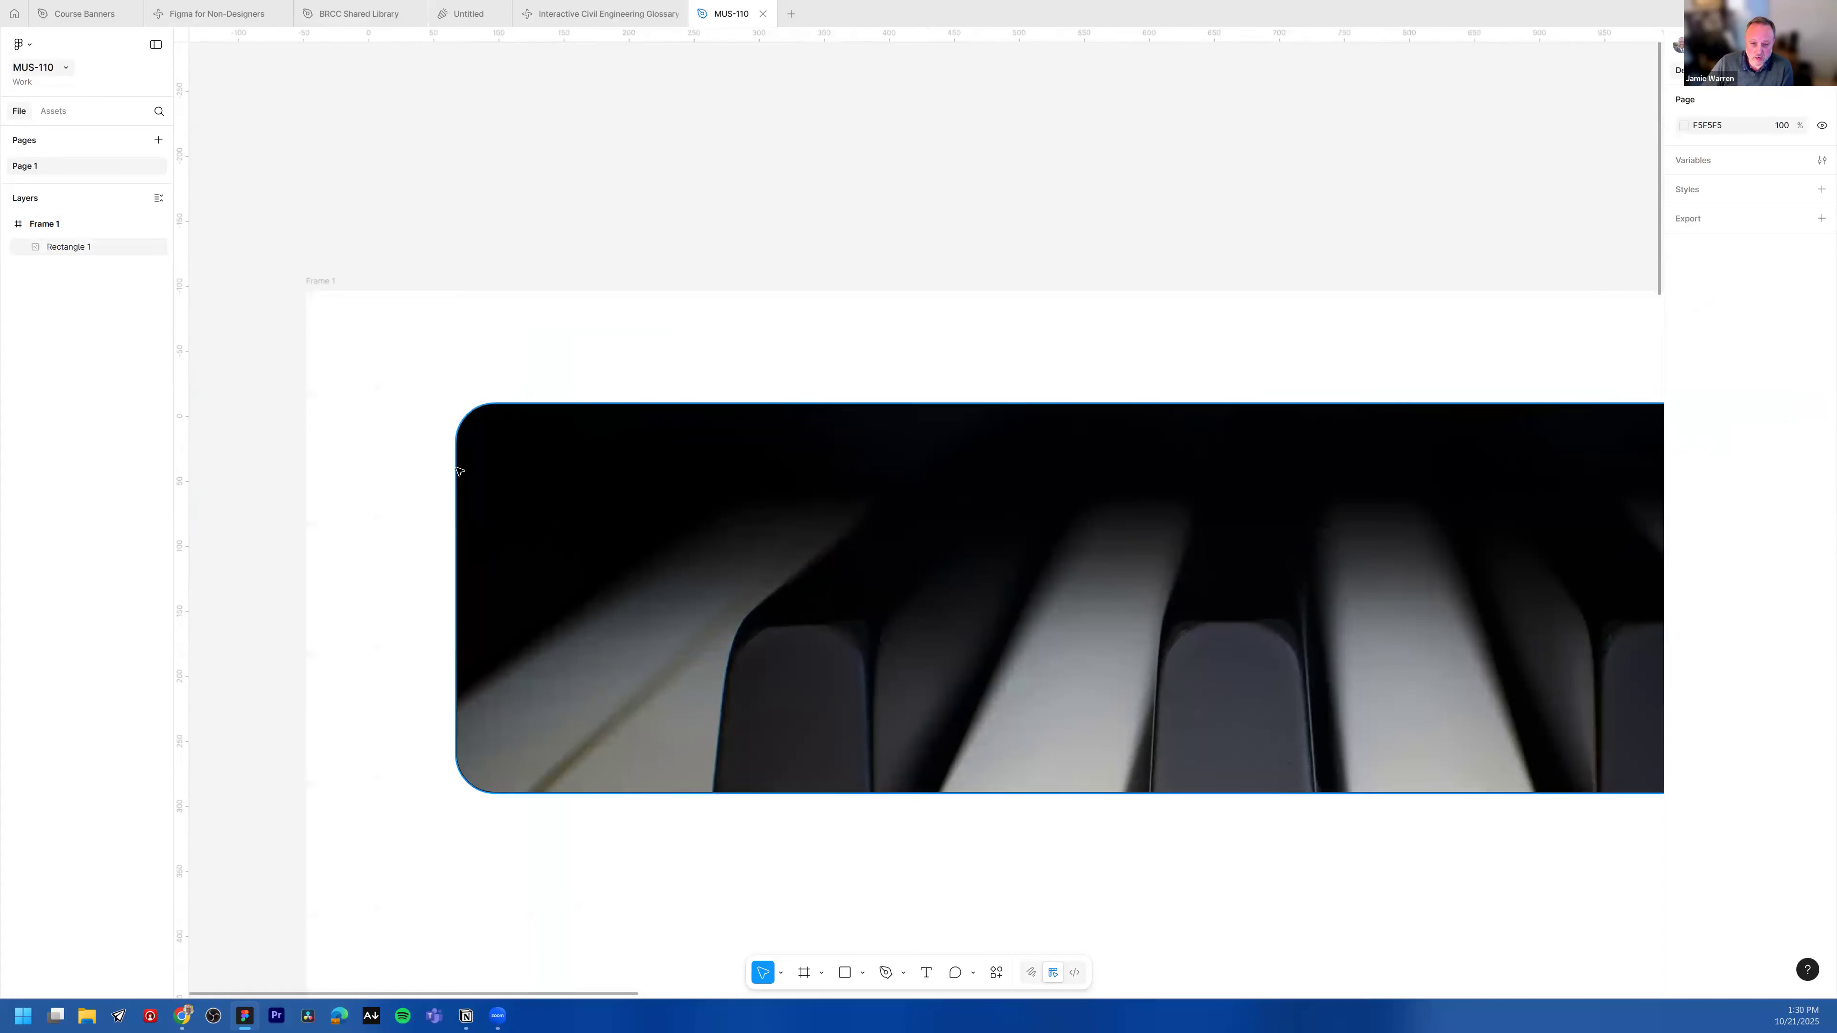
scroll(1140, 485, "down", 5)
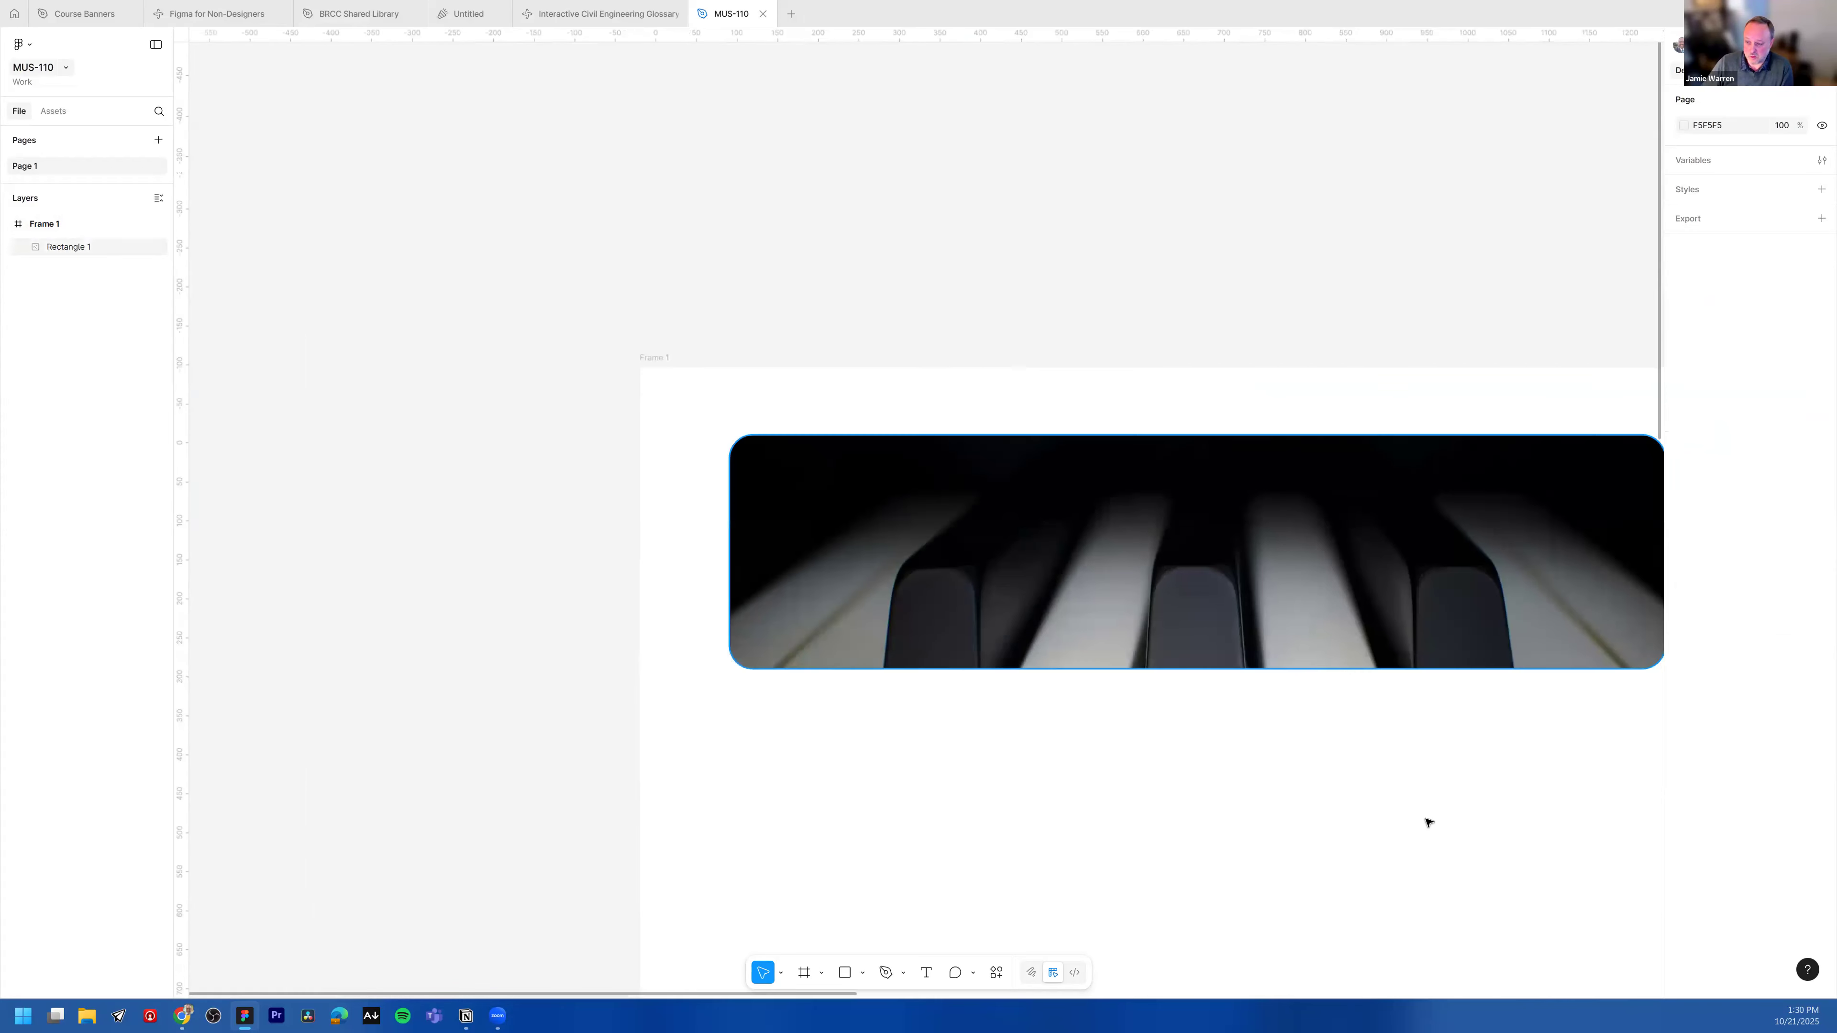
scroll(1074, 685, "right", 3)
scroll(1188, 684, "left", 2)
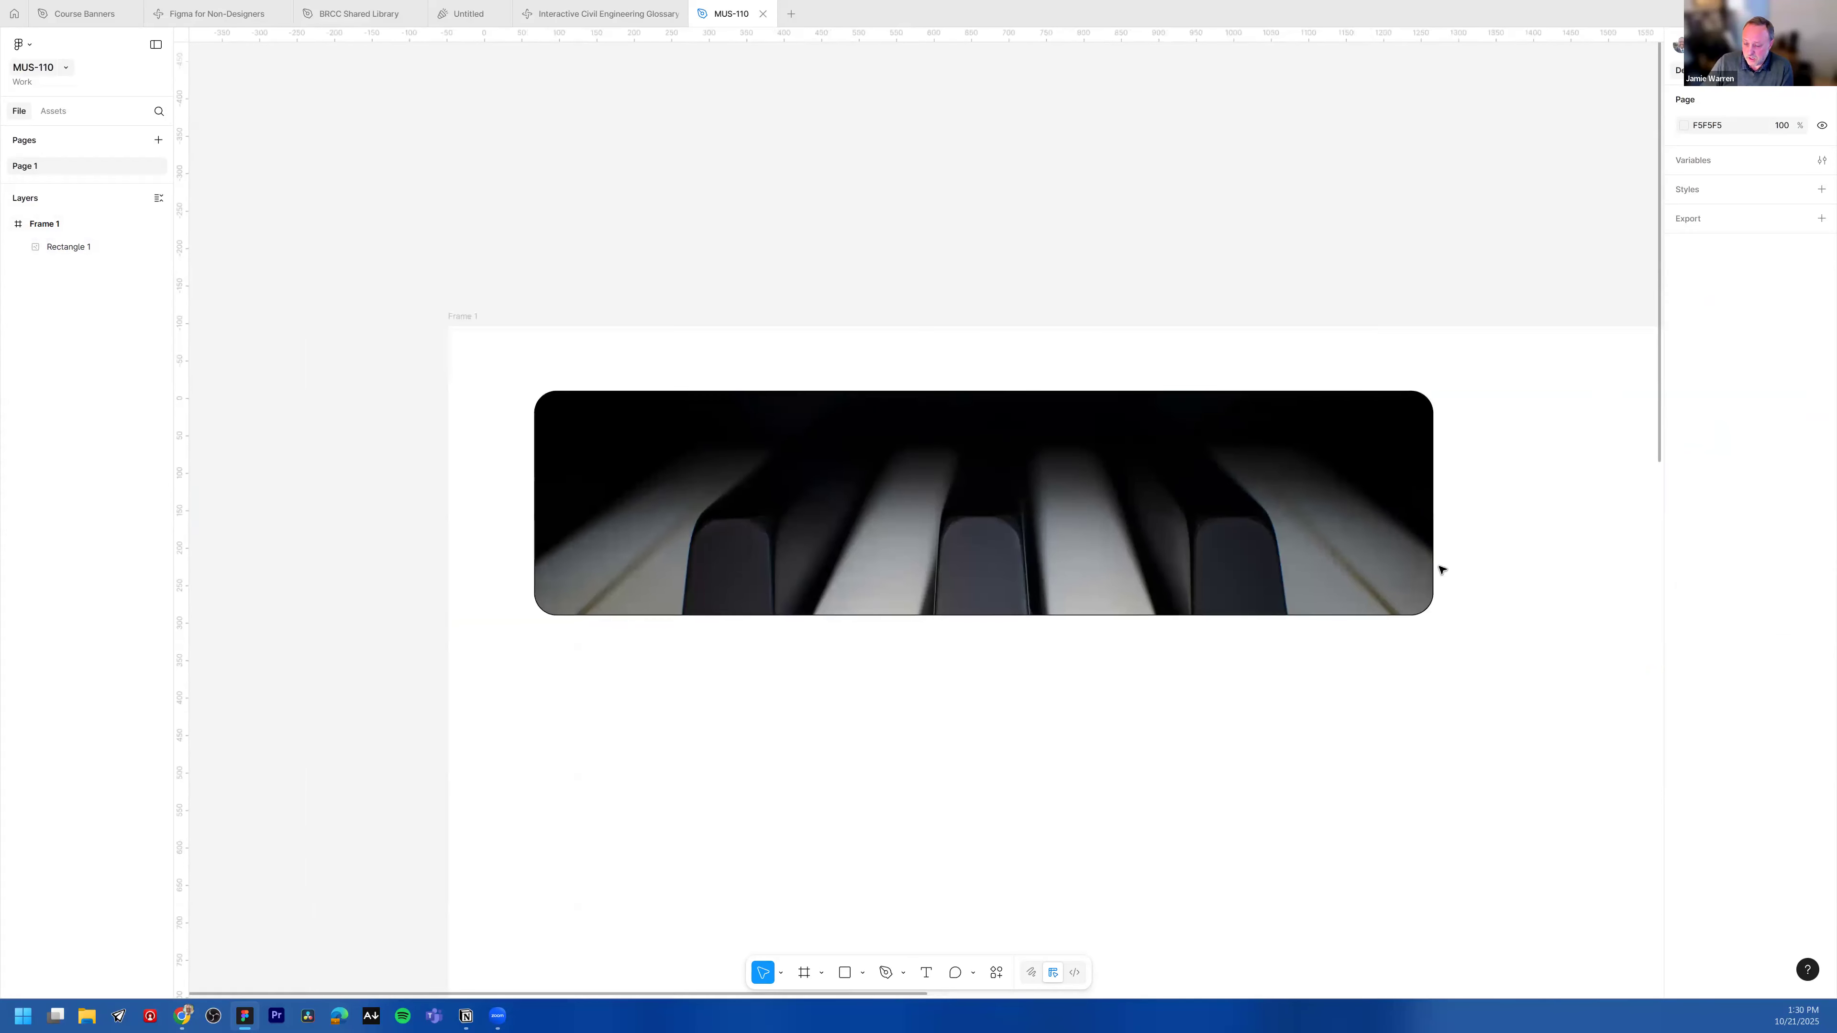
scroll(1564, 497, "down", 2)
scroll(1562, 502, "up", 1)
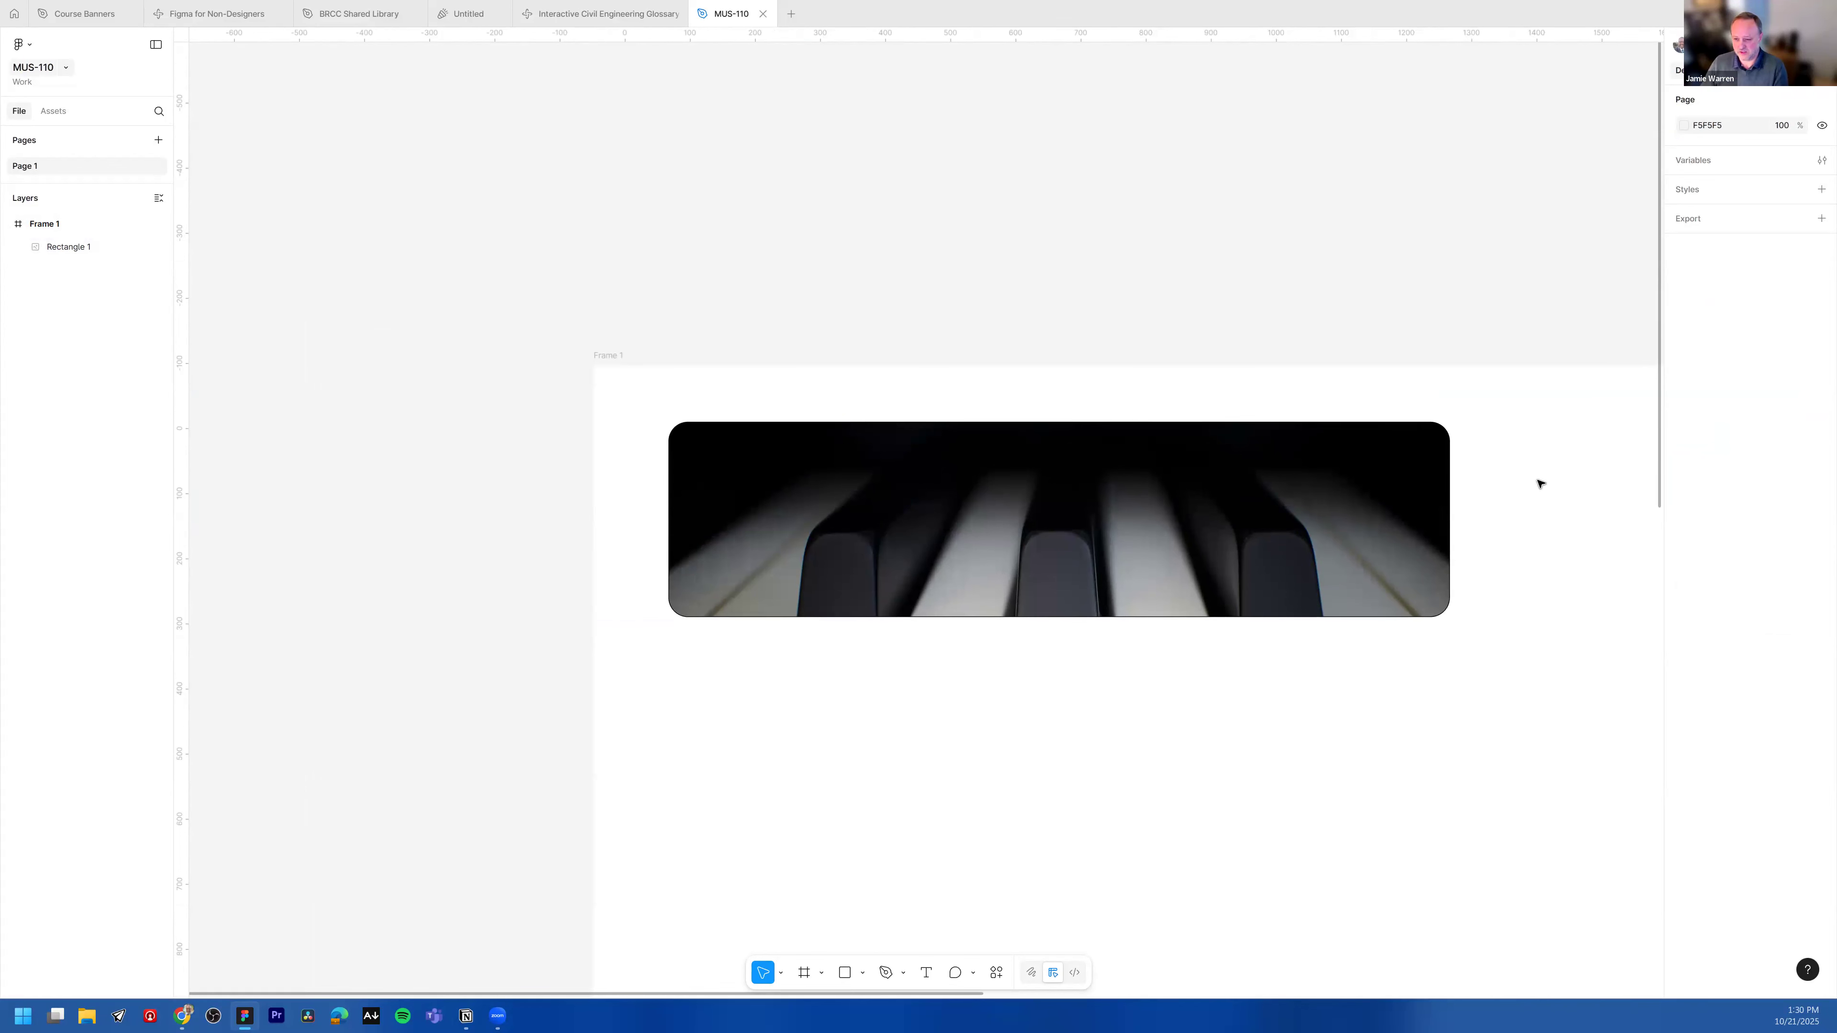
Step: Switch the rectangle's image fill to Crop mode and nudge the piano photo slightly down inside it
double_click(1236, 493)
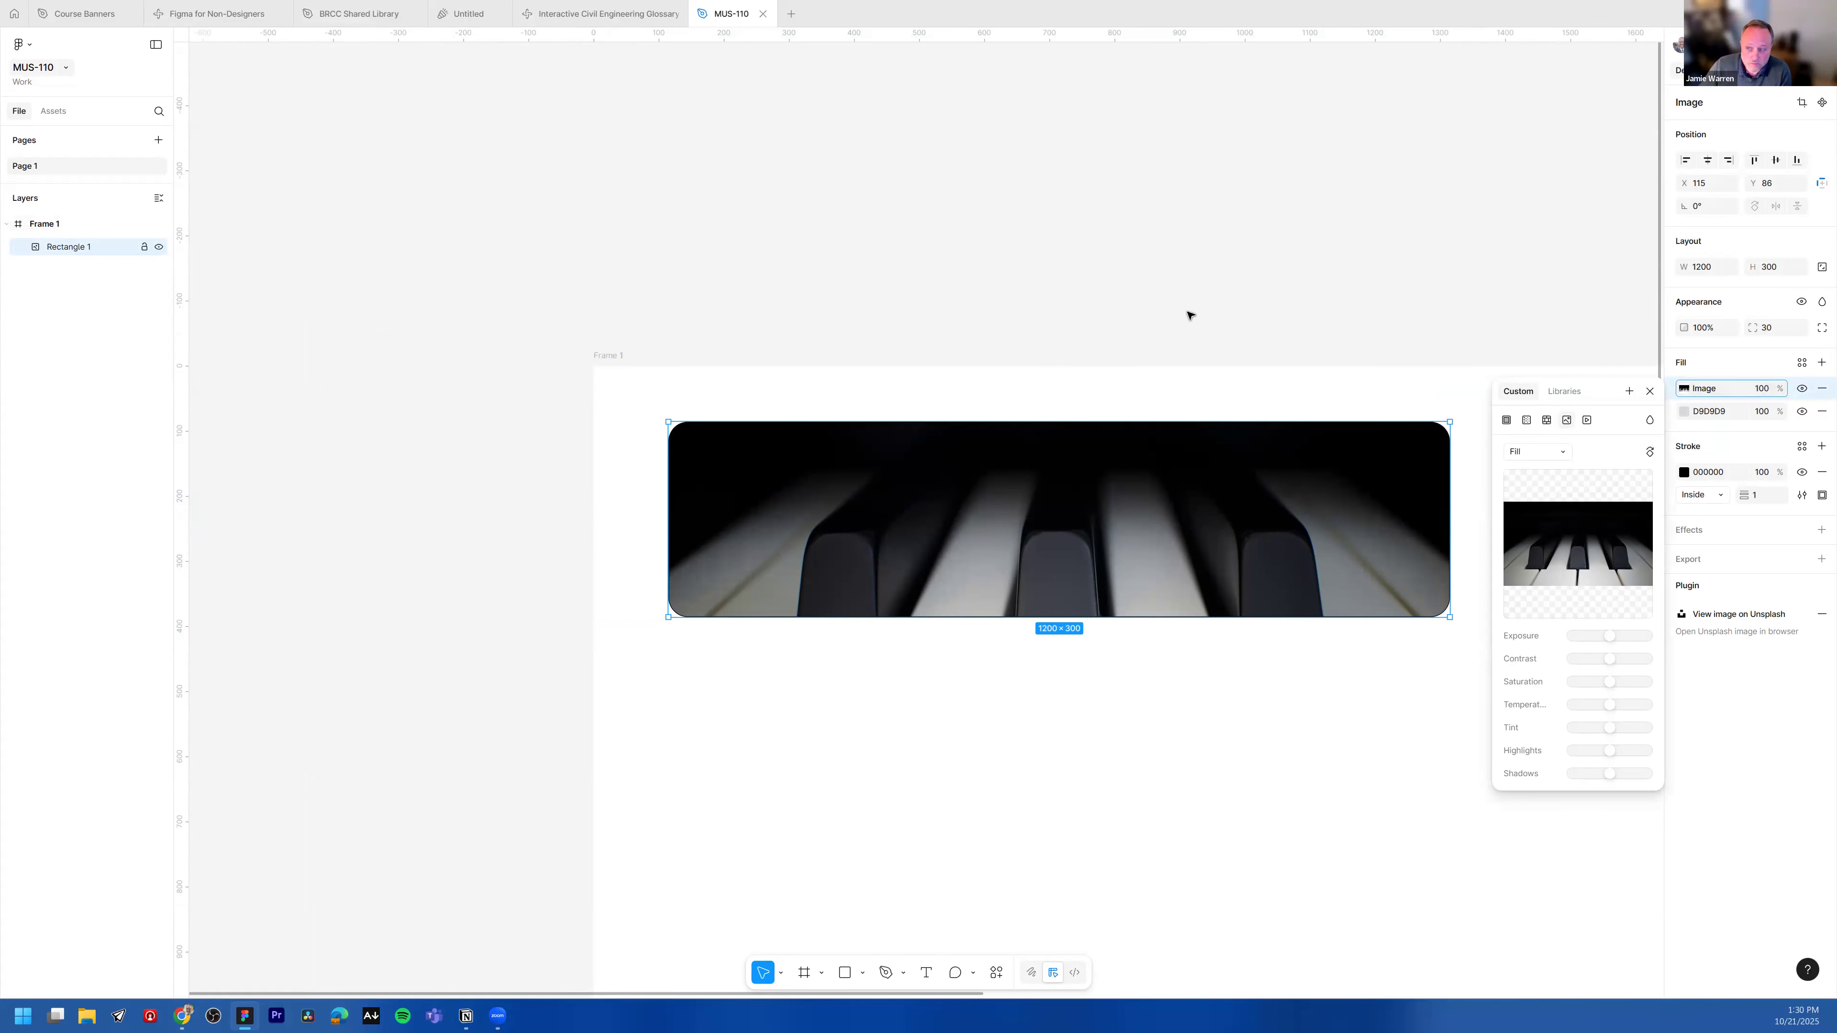
left_click(1560, 453)
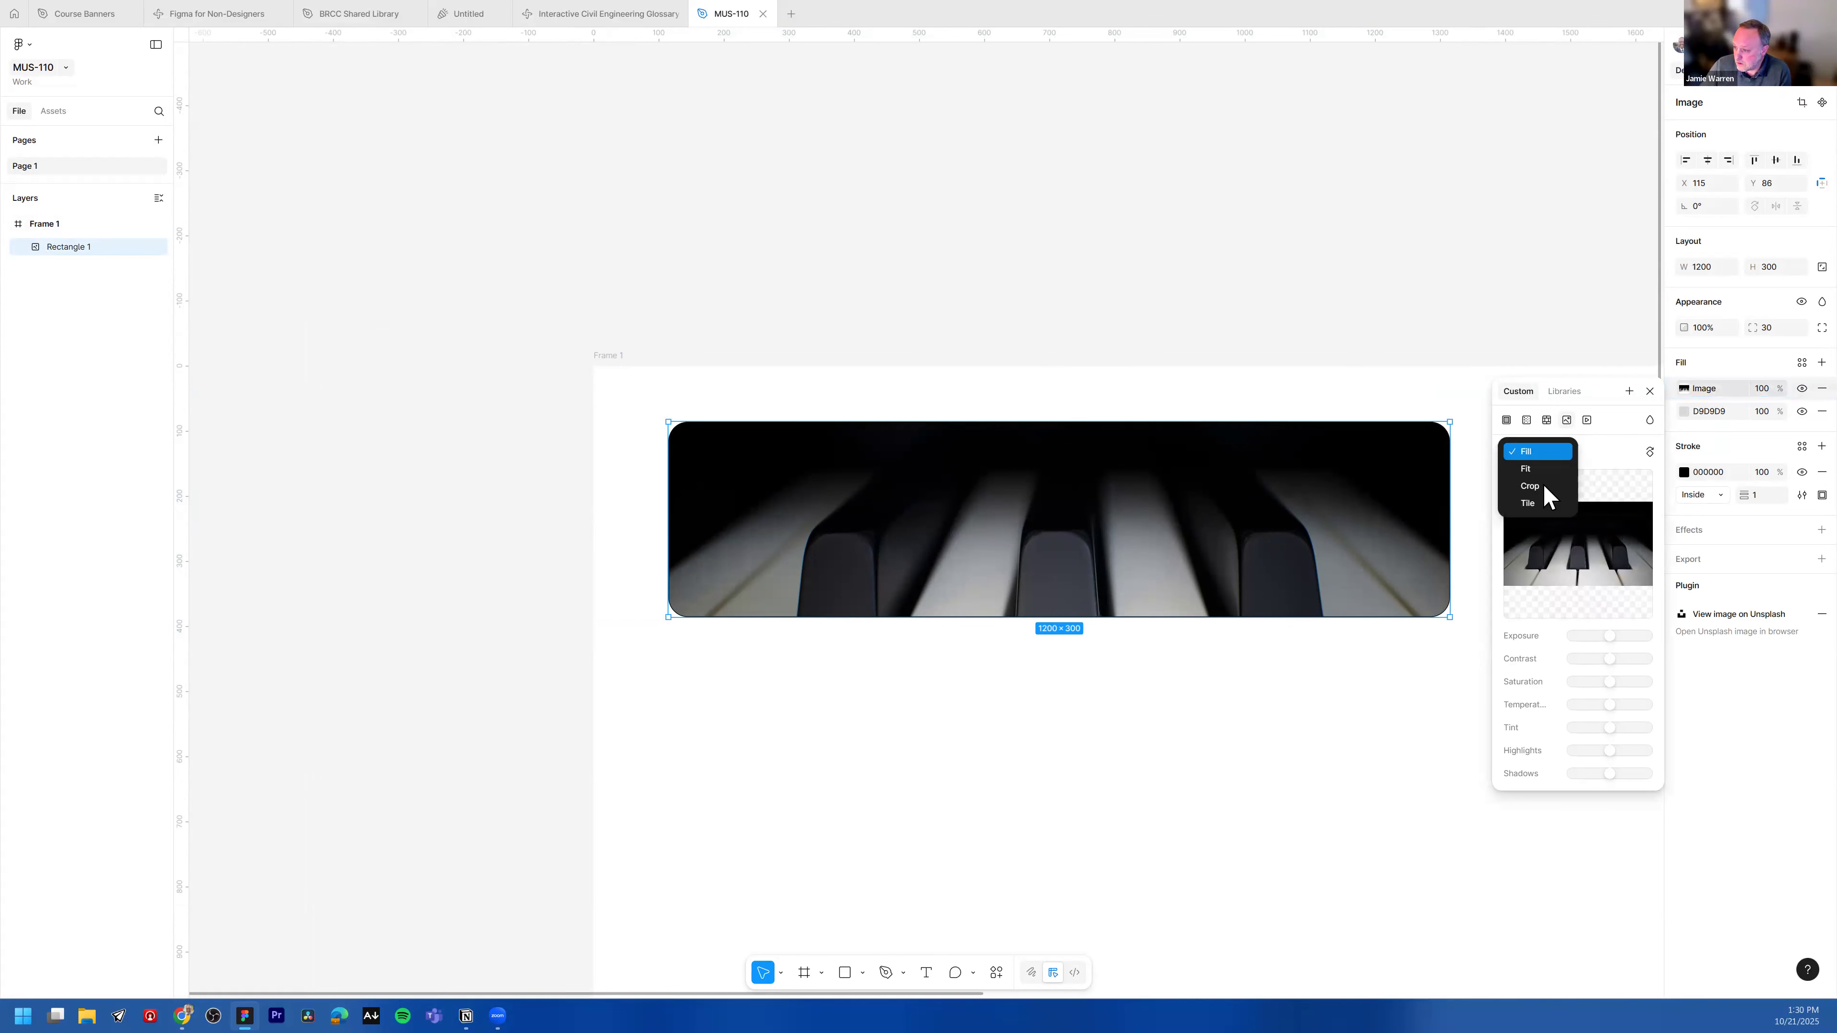
left_click(1543, 487)
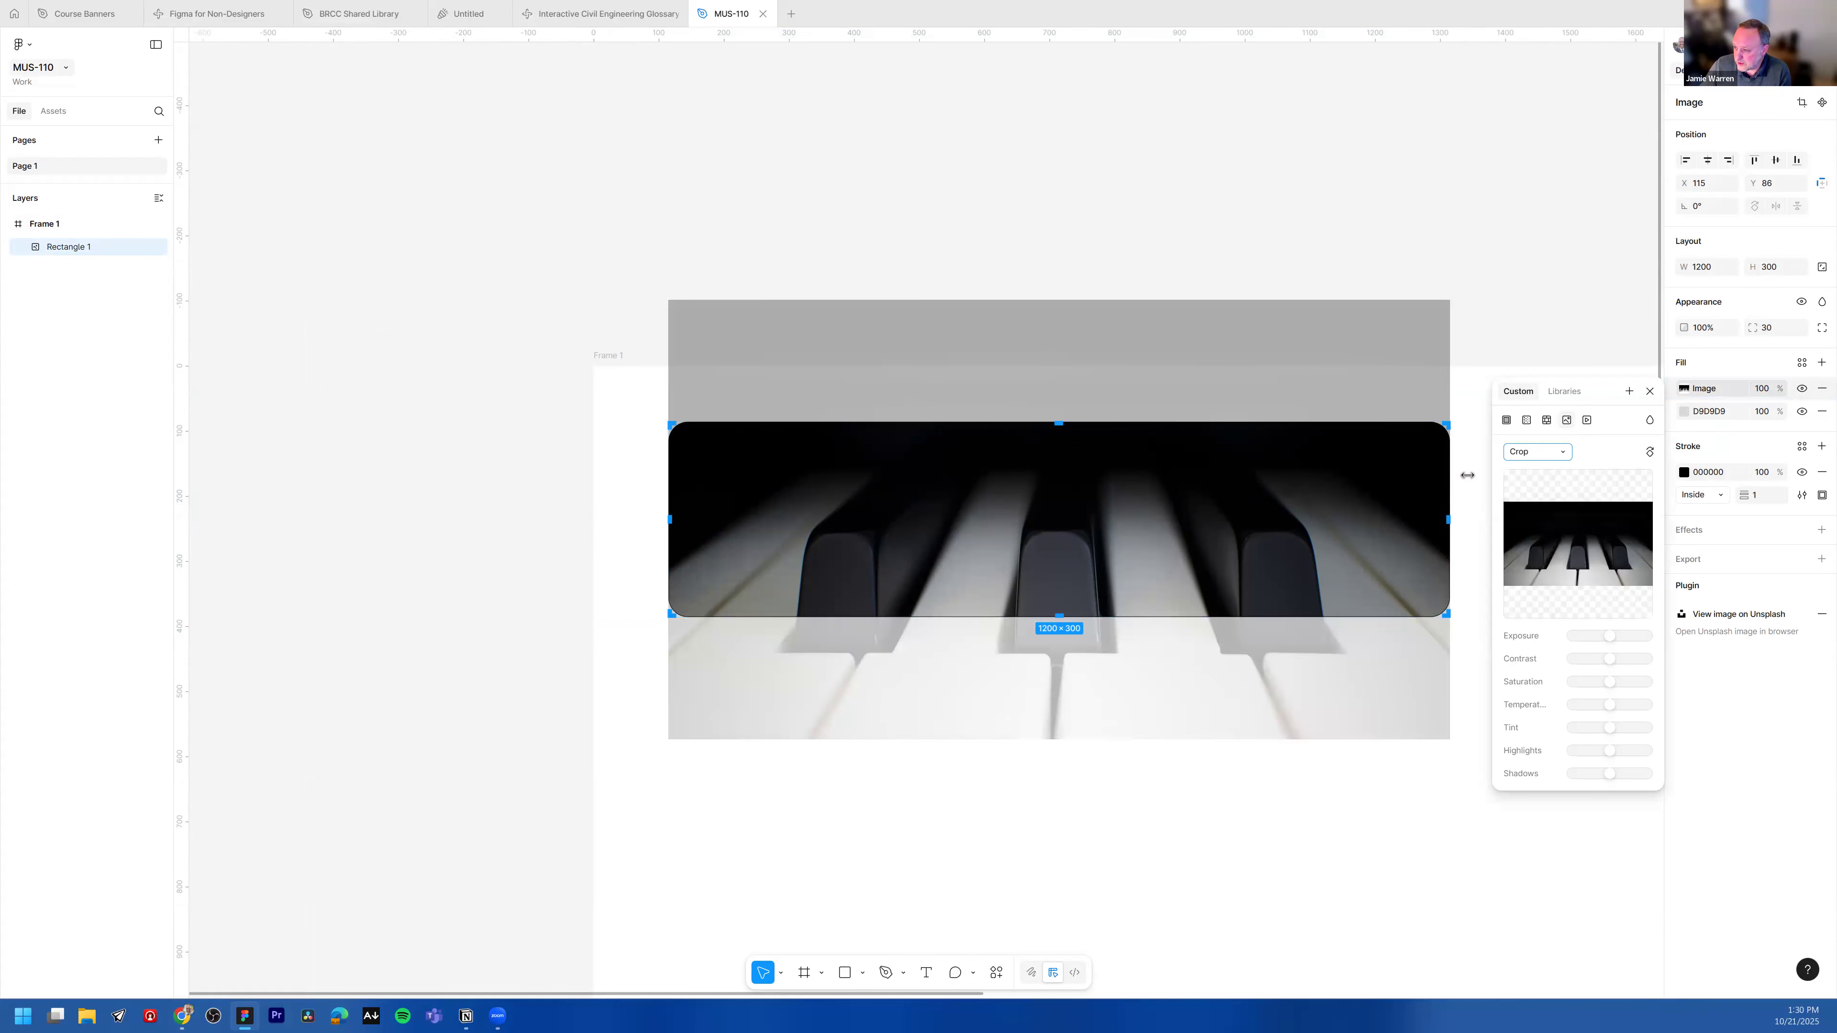
mouse_move(1103, 553)
left_mouse_down()
mouse_move(1103, 480)
mouse_move(1109, 587)
left_mouse_up()
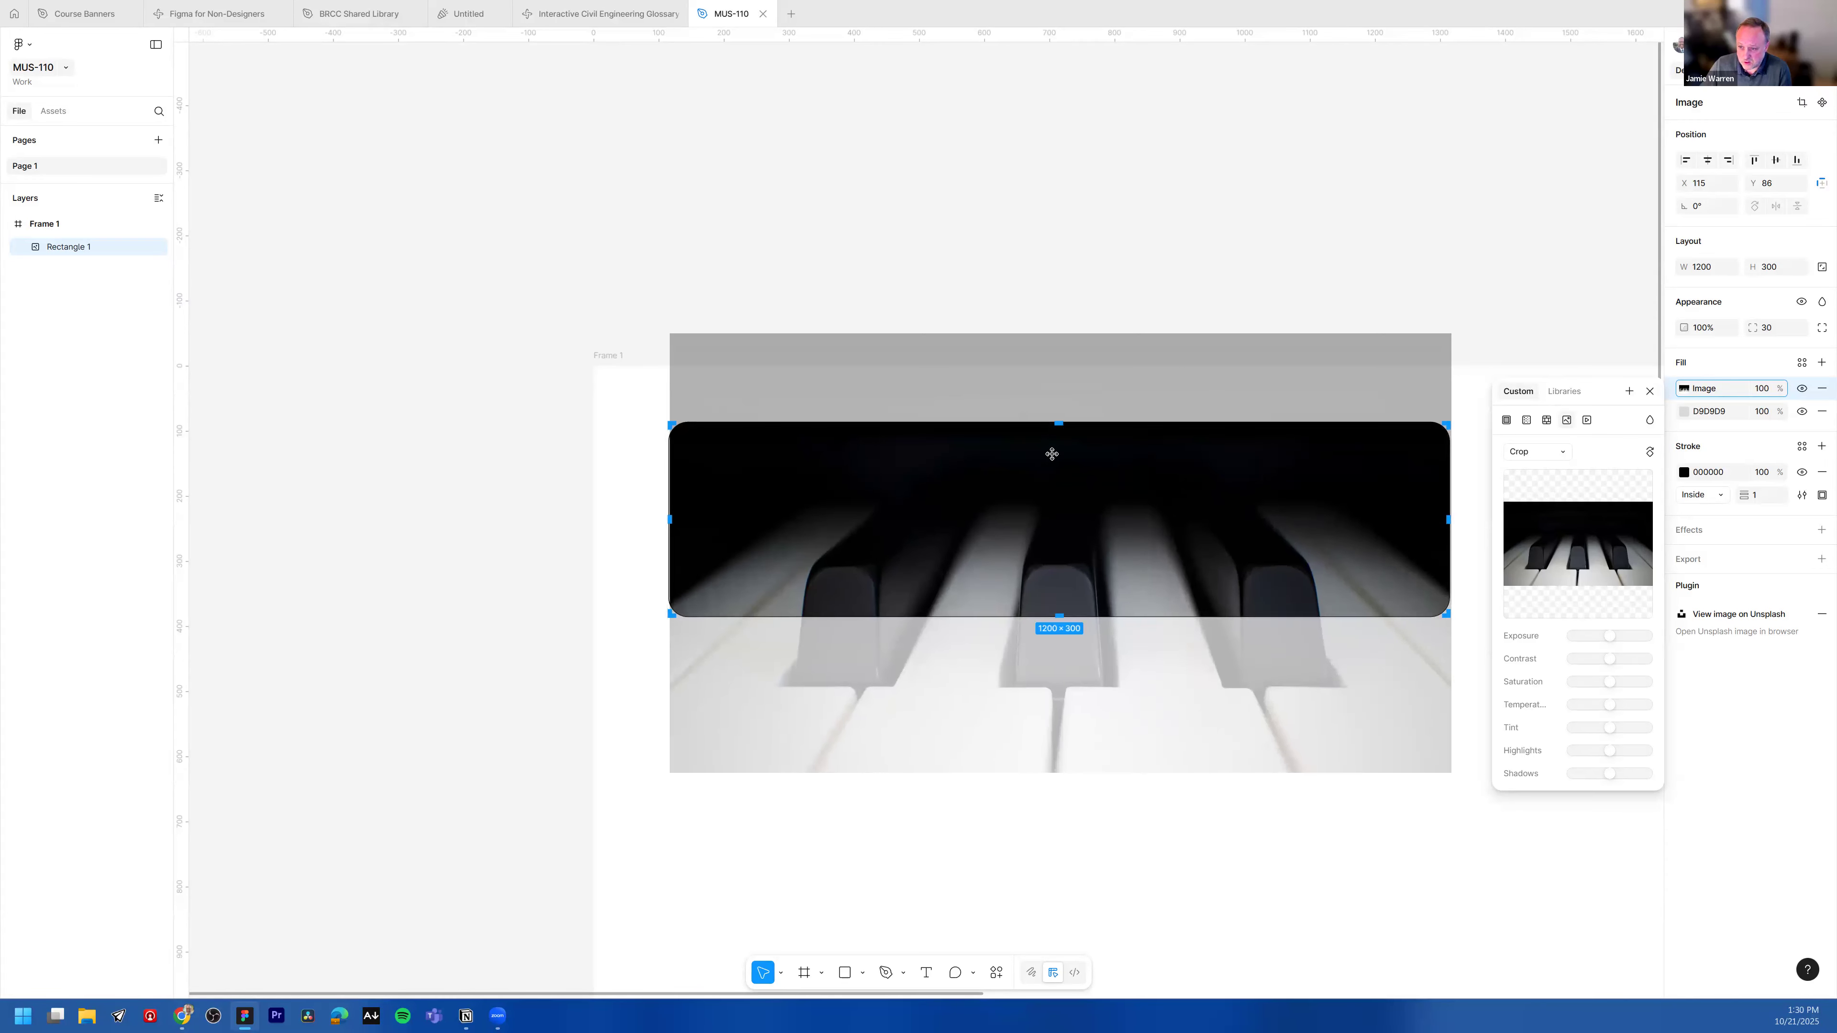
left_click(1206, 195)
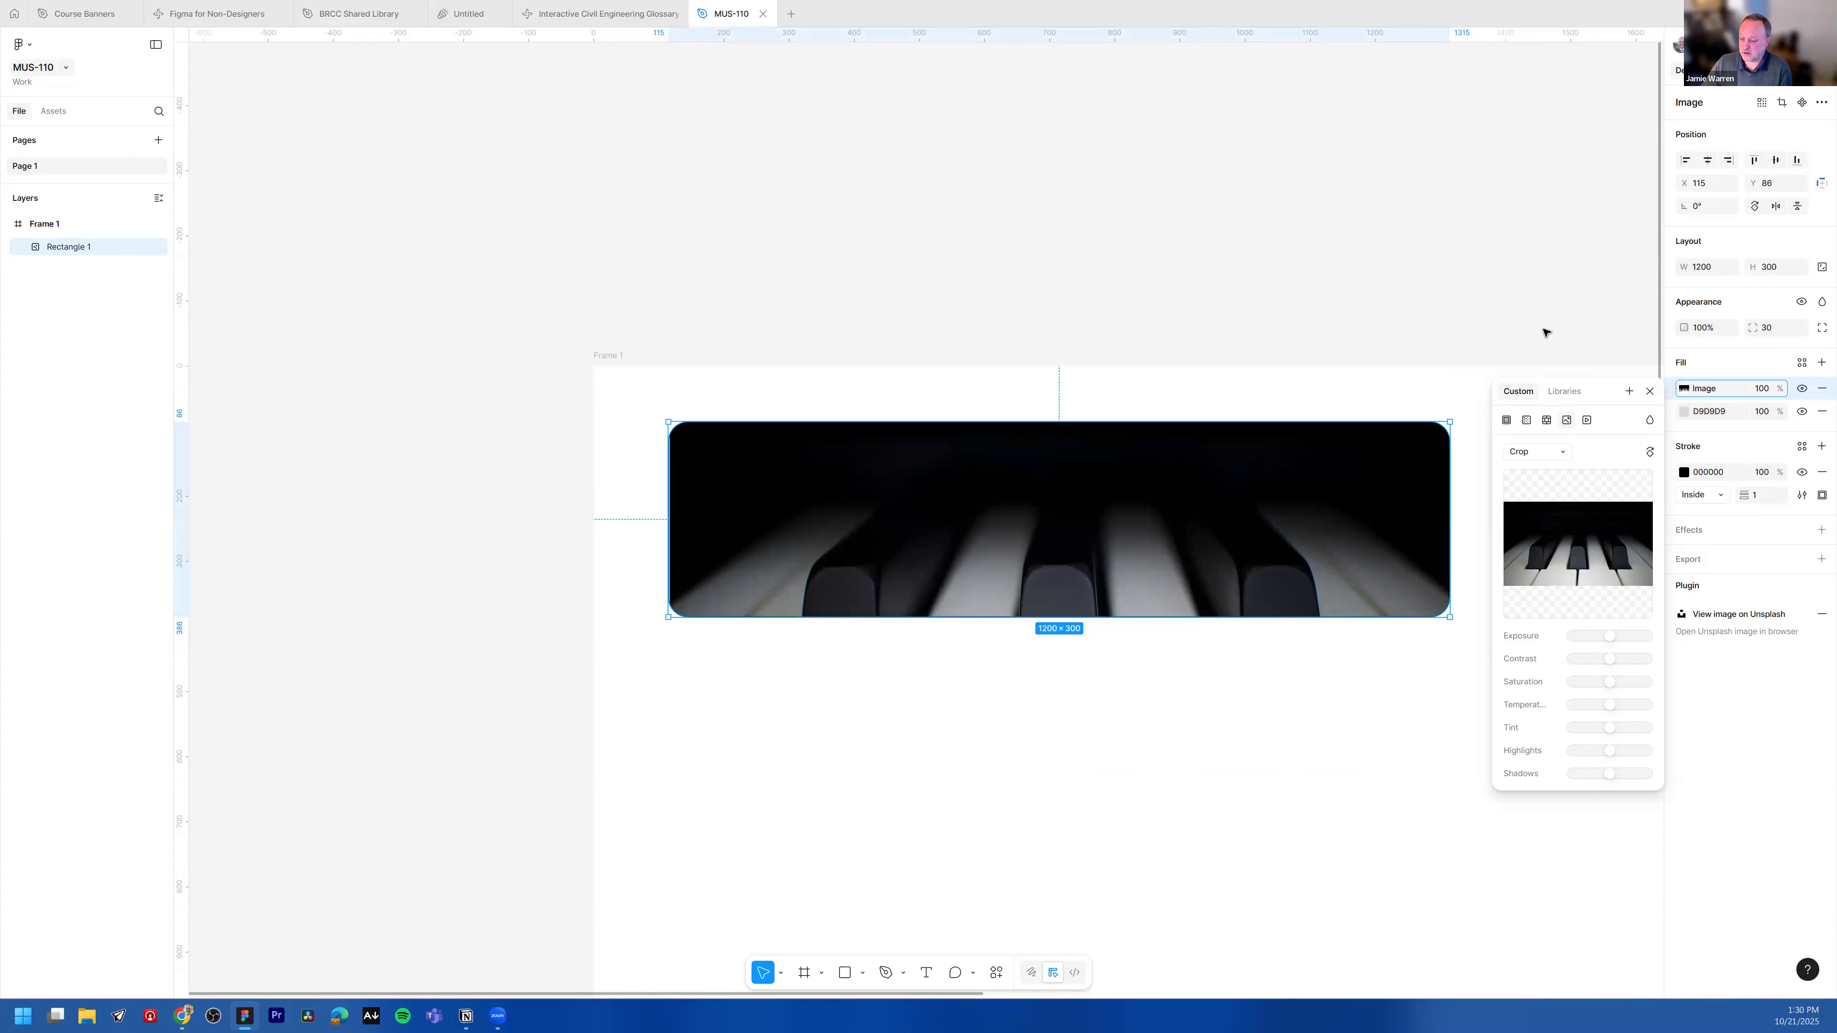
left_click(1649, 391)
left_click(1330, 239)
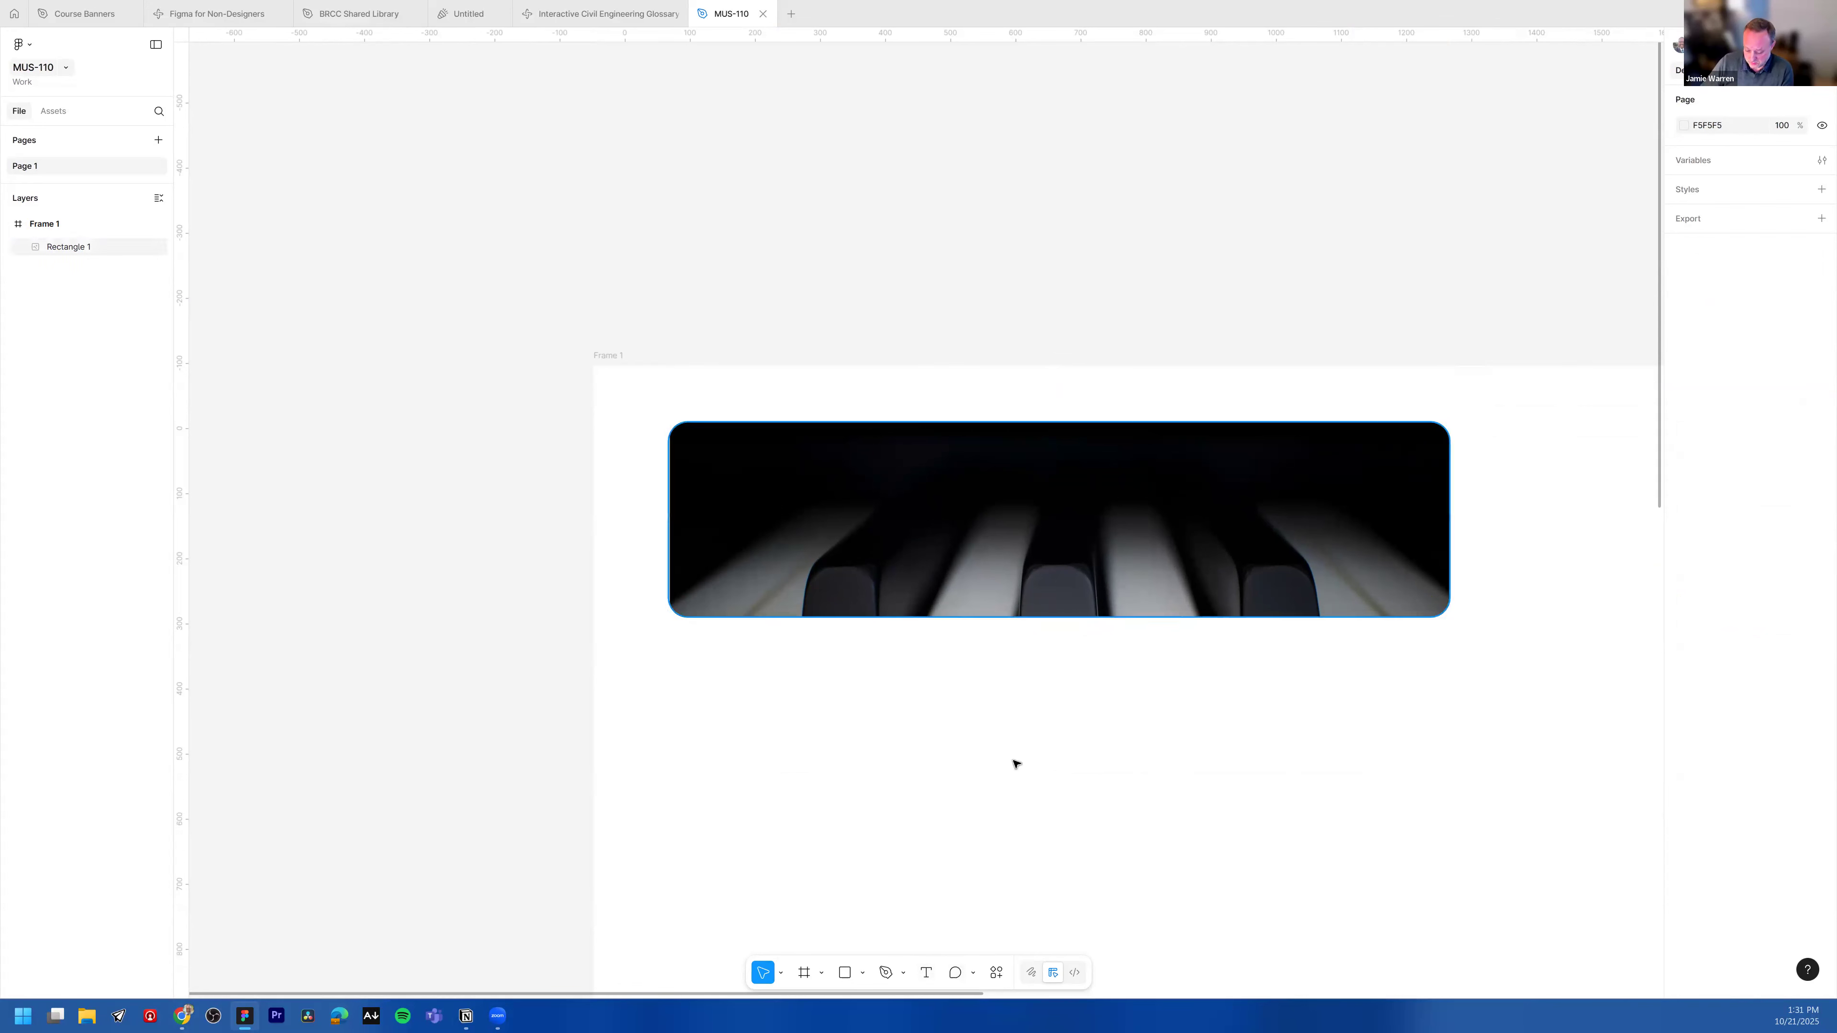
Step: Start a text box near the top centre of the banner and browse all available fonts, keeping Inter
key("t")
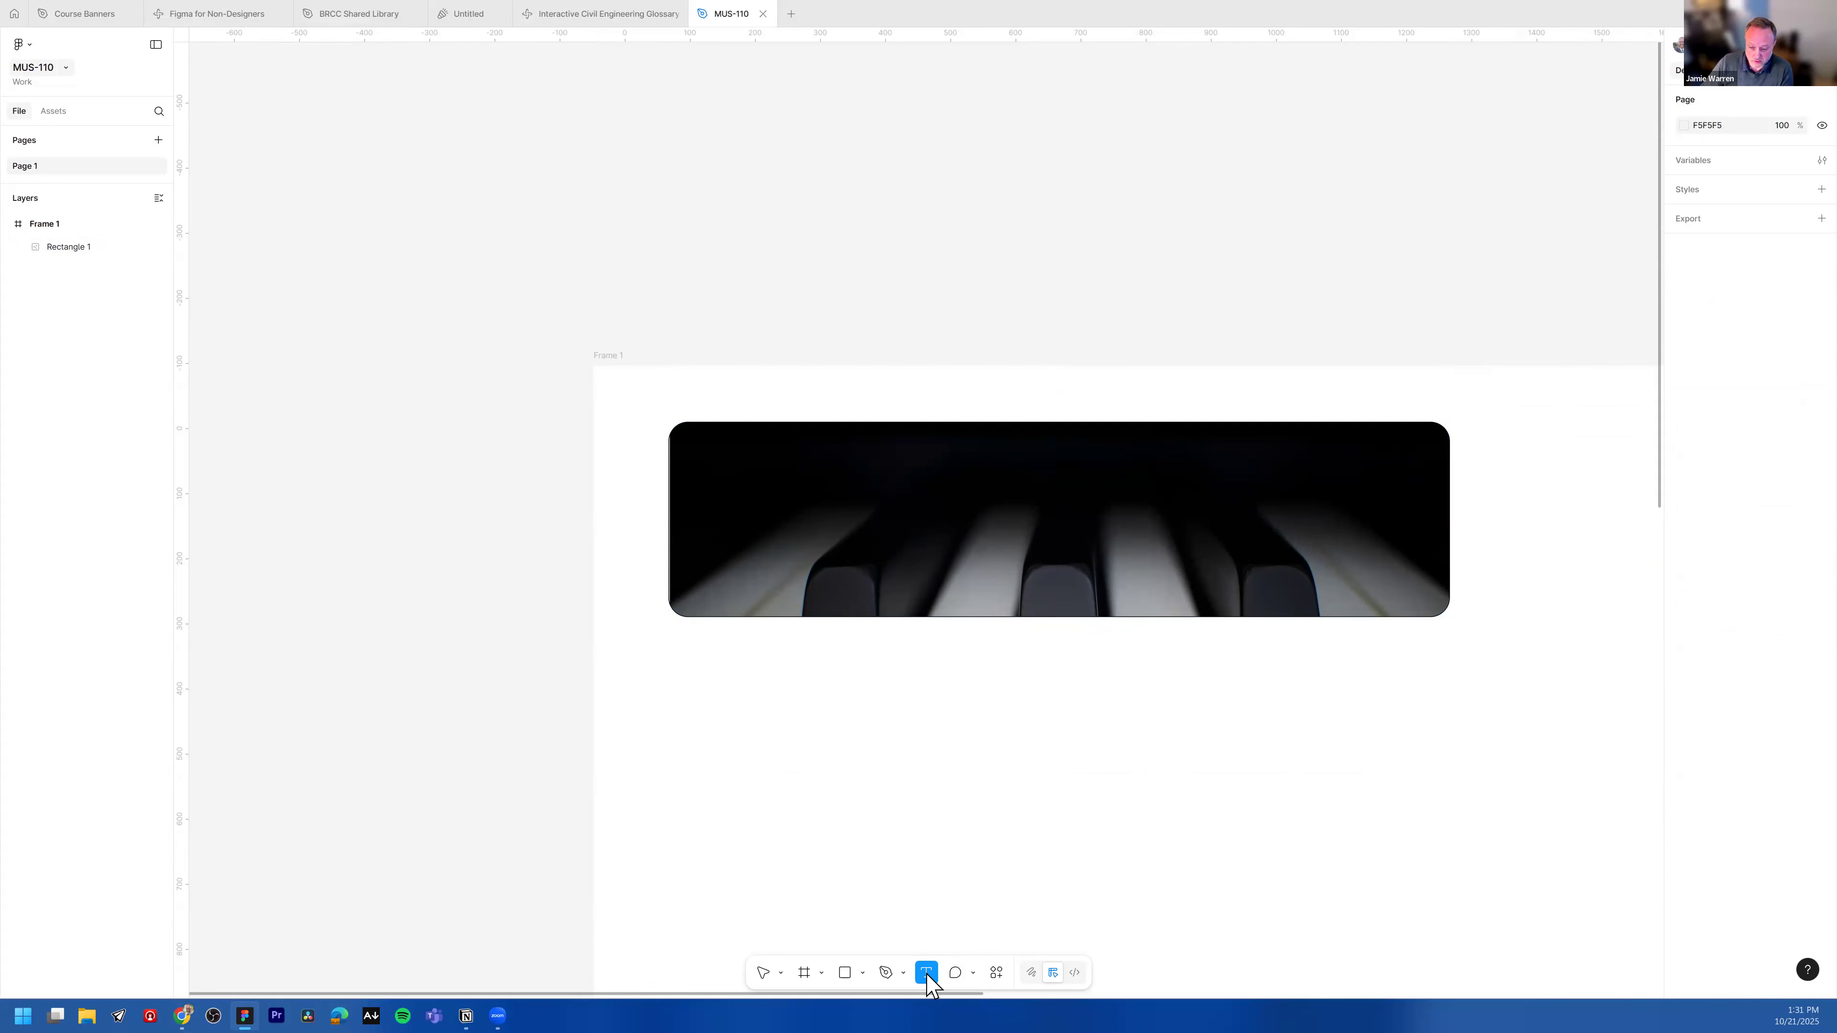
left_click(1045, 448)
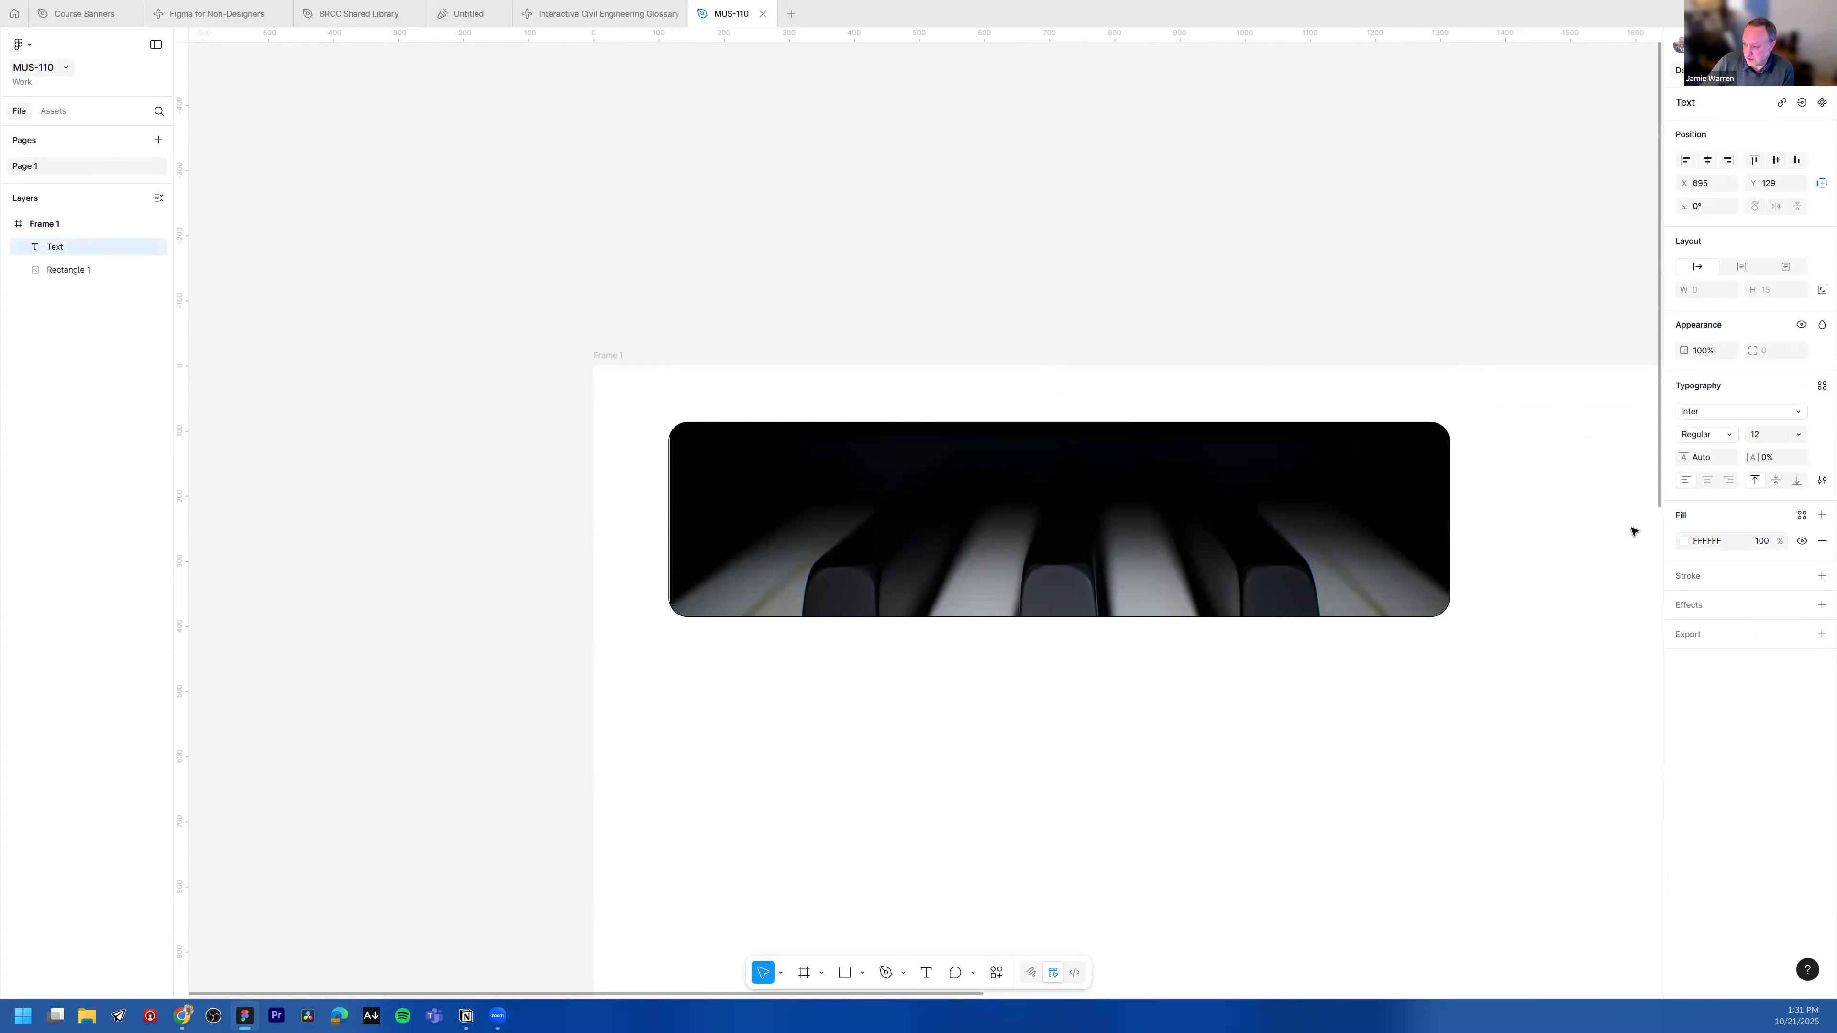
left_click(1796, 416)
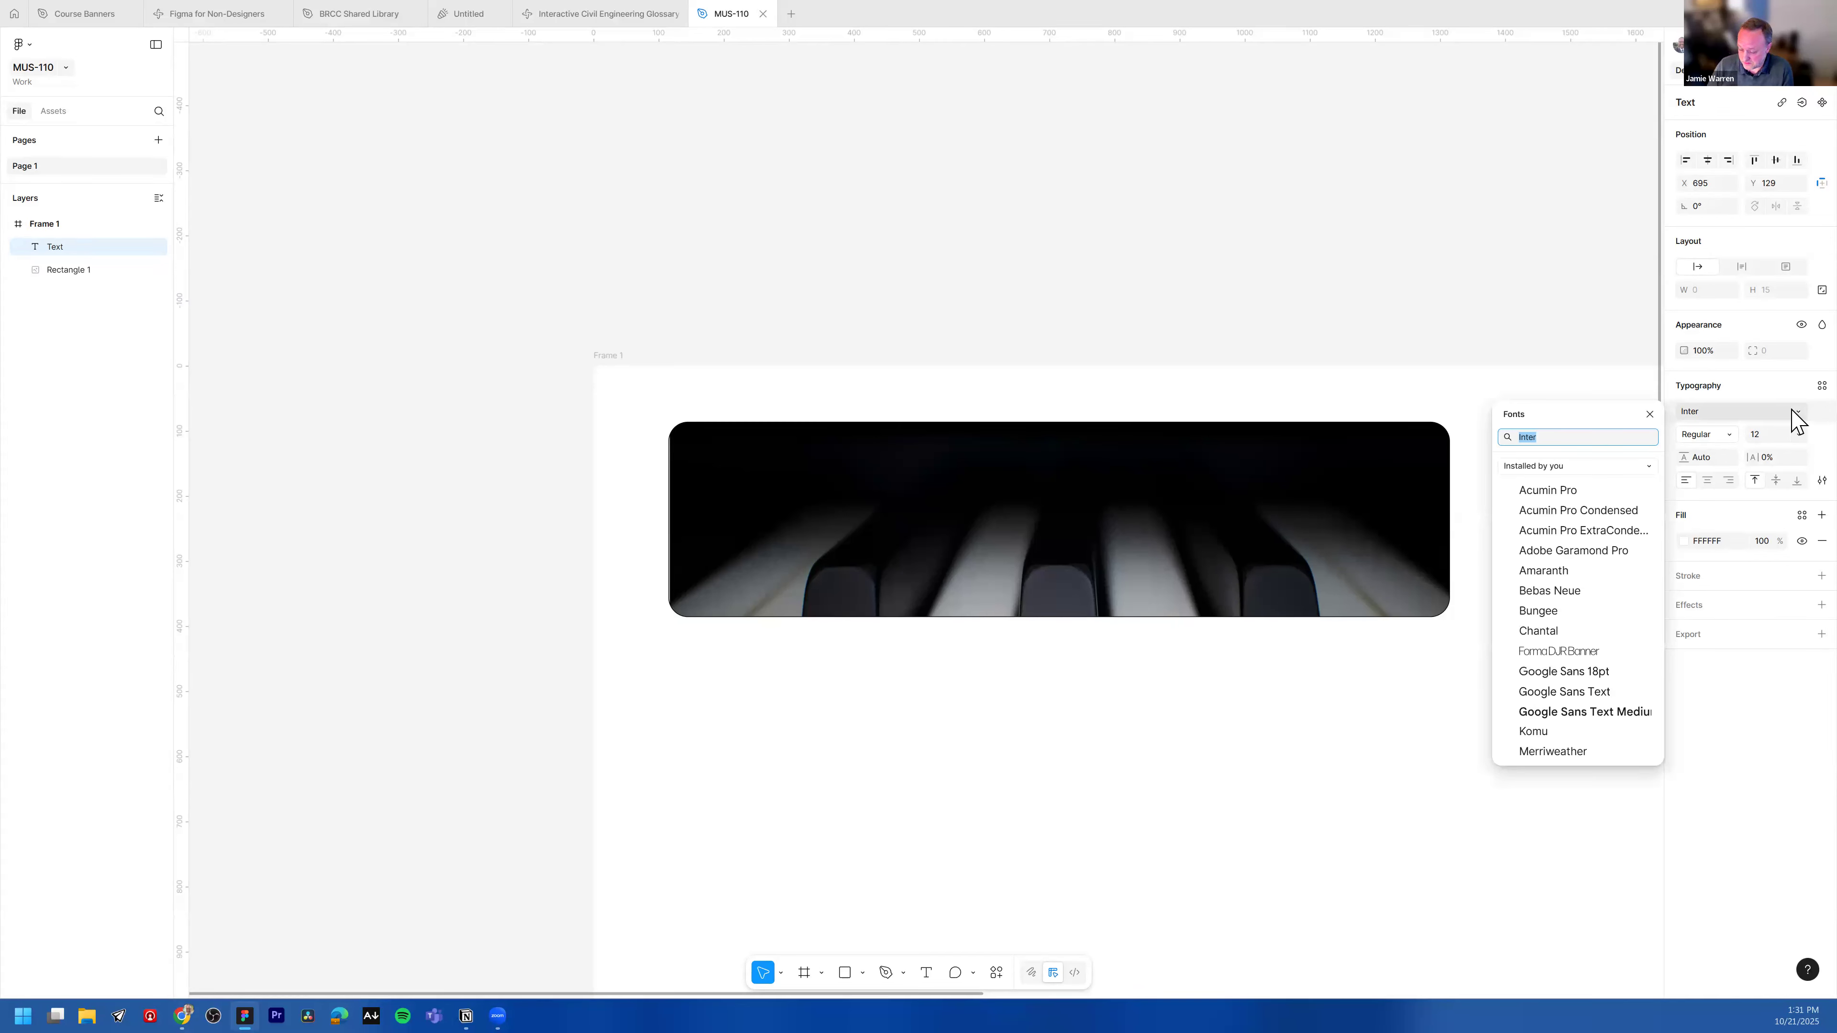
scroll(1576, 641, "down", 3)
scroll(1584, 606, "up", 3)
left_click(1581, 467)
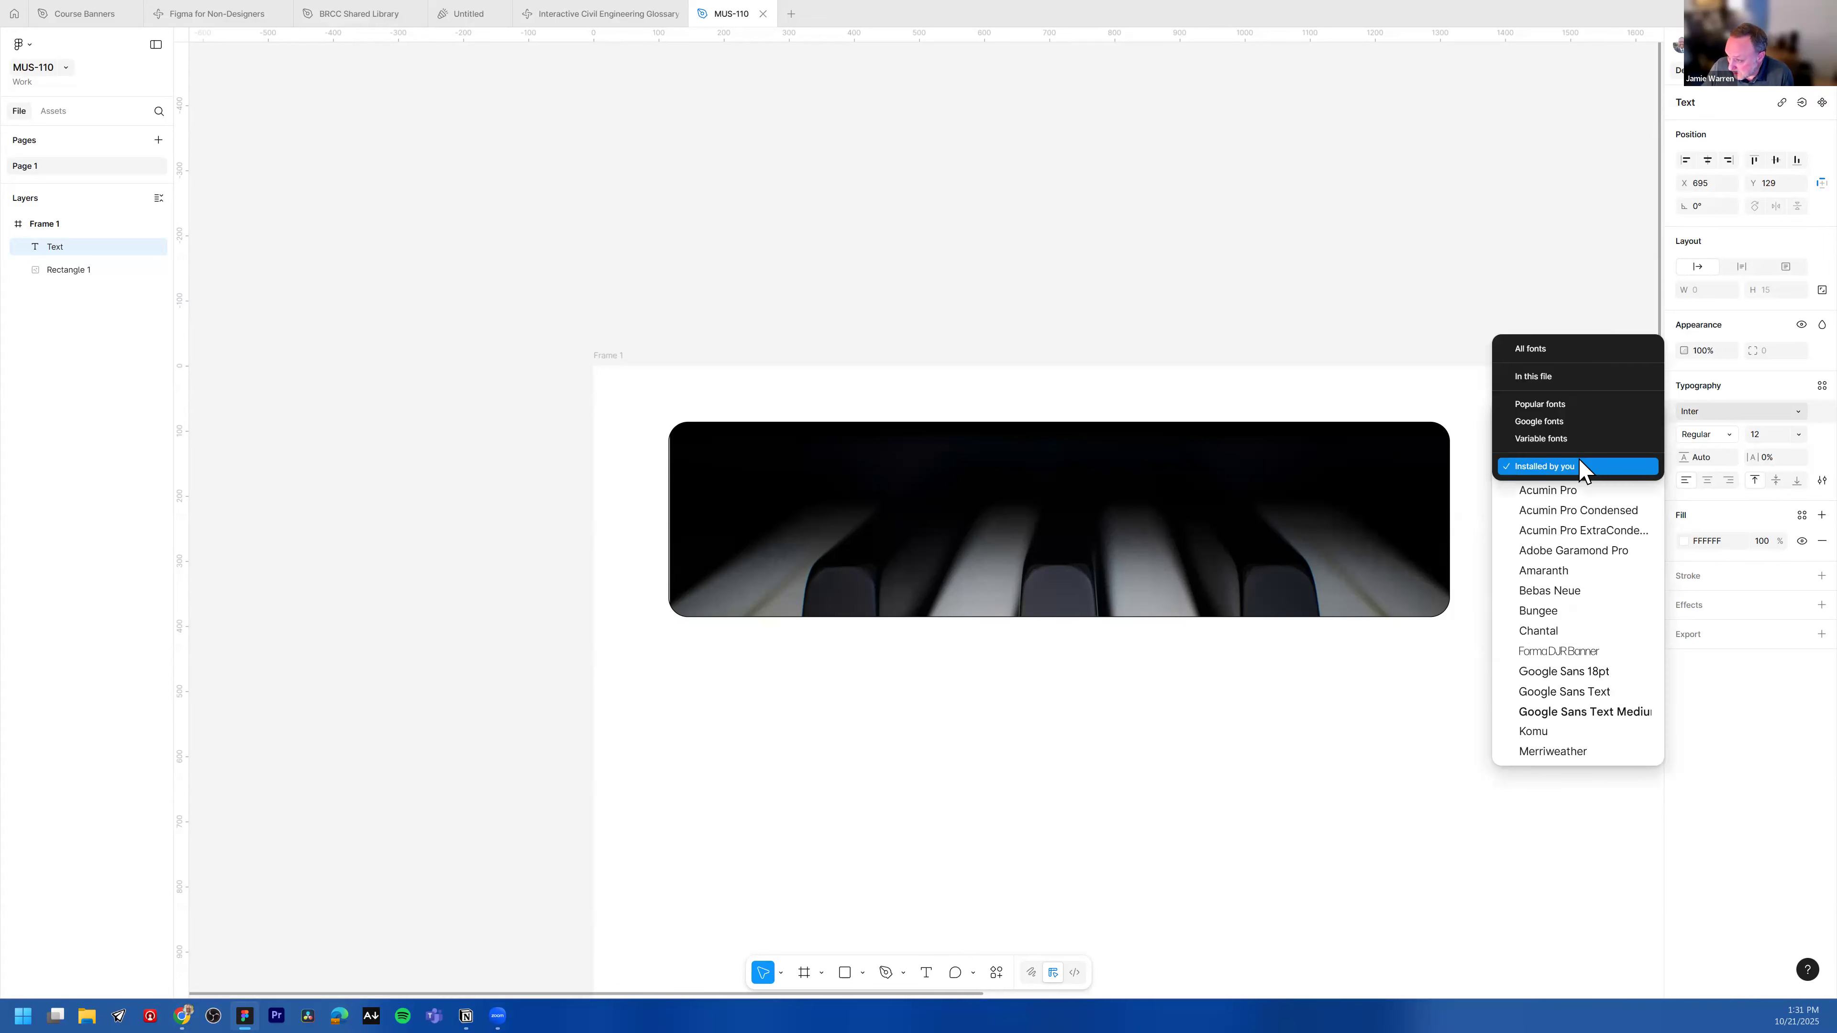
left_click(1547, 349)
scroll(1581, 497, "up", 1)
scroll(1562, 647, "down", 1)
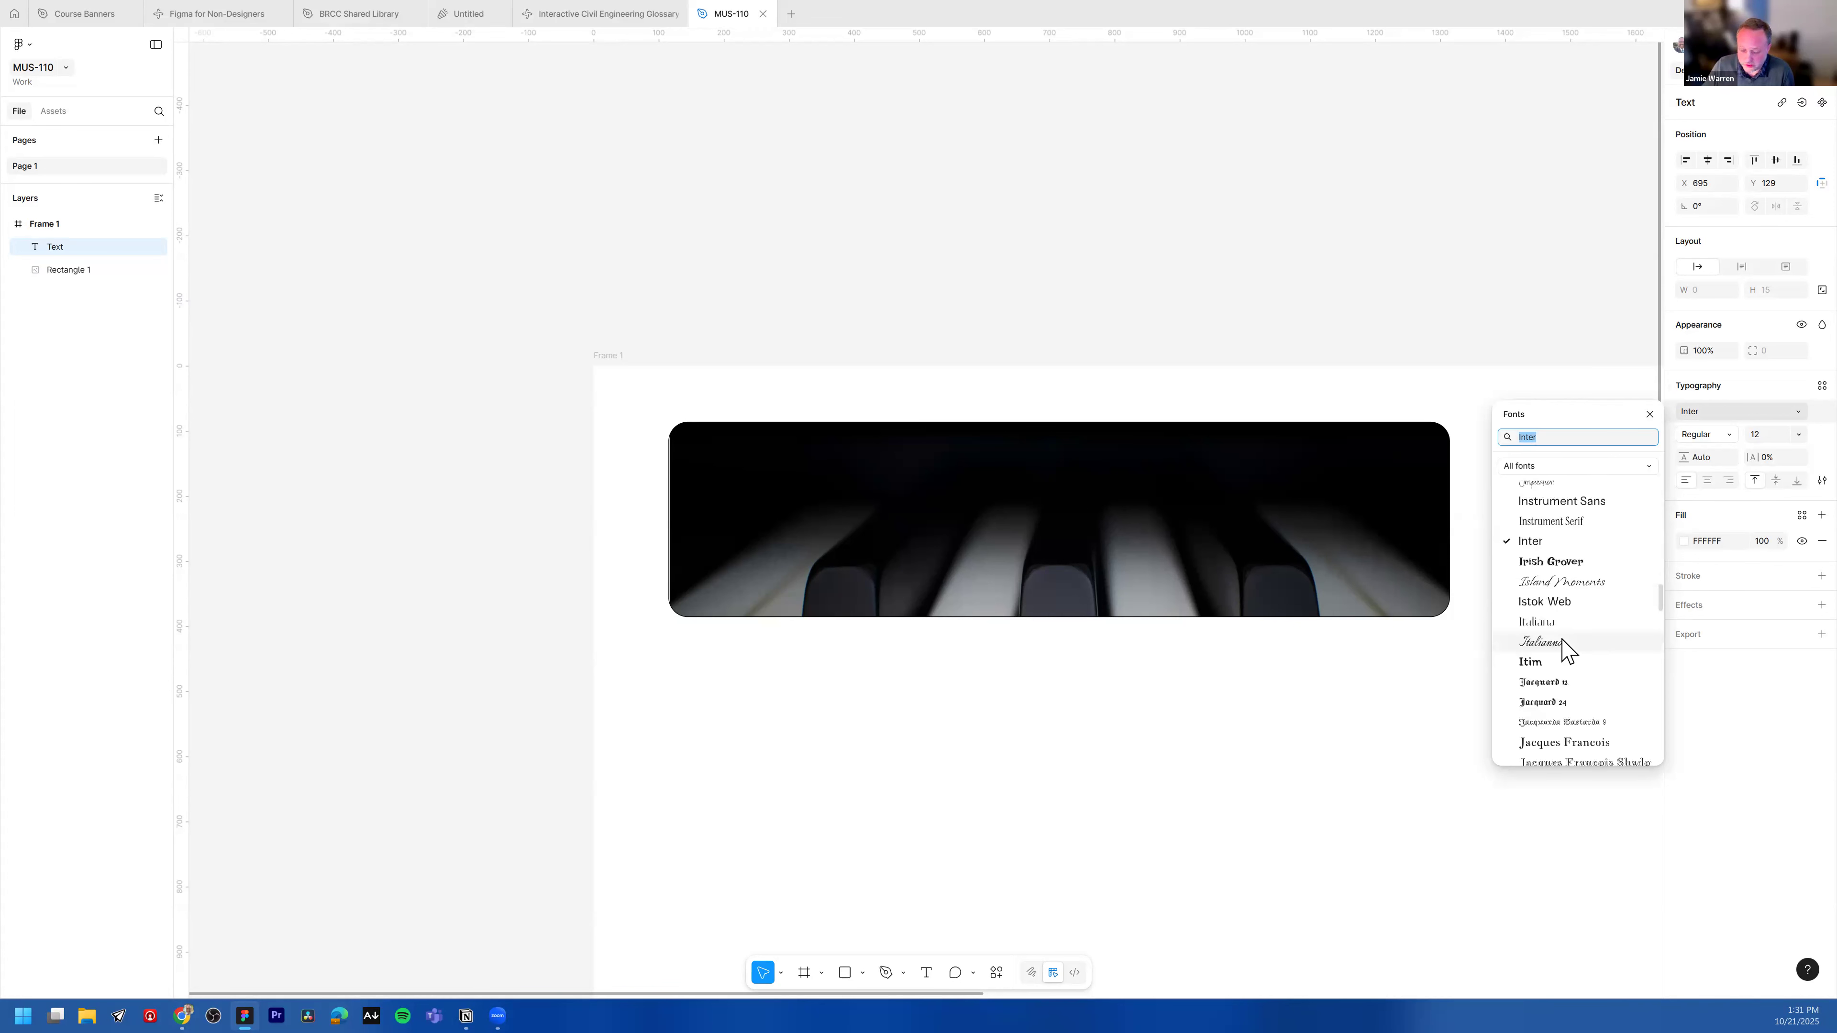
left_click(1728, 419)
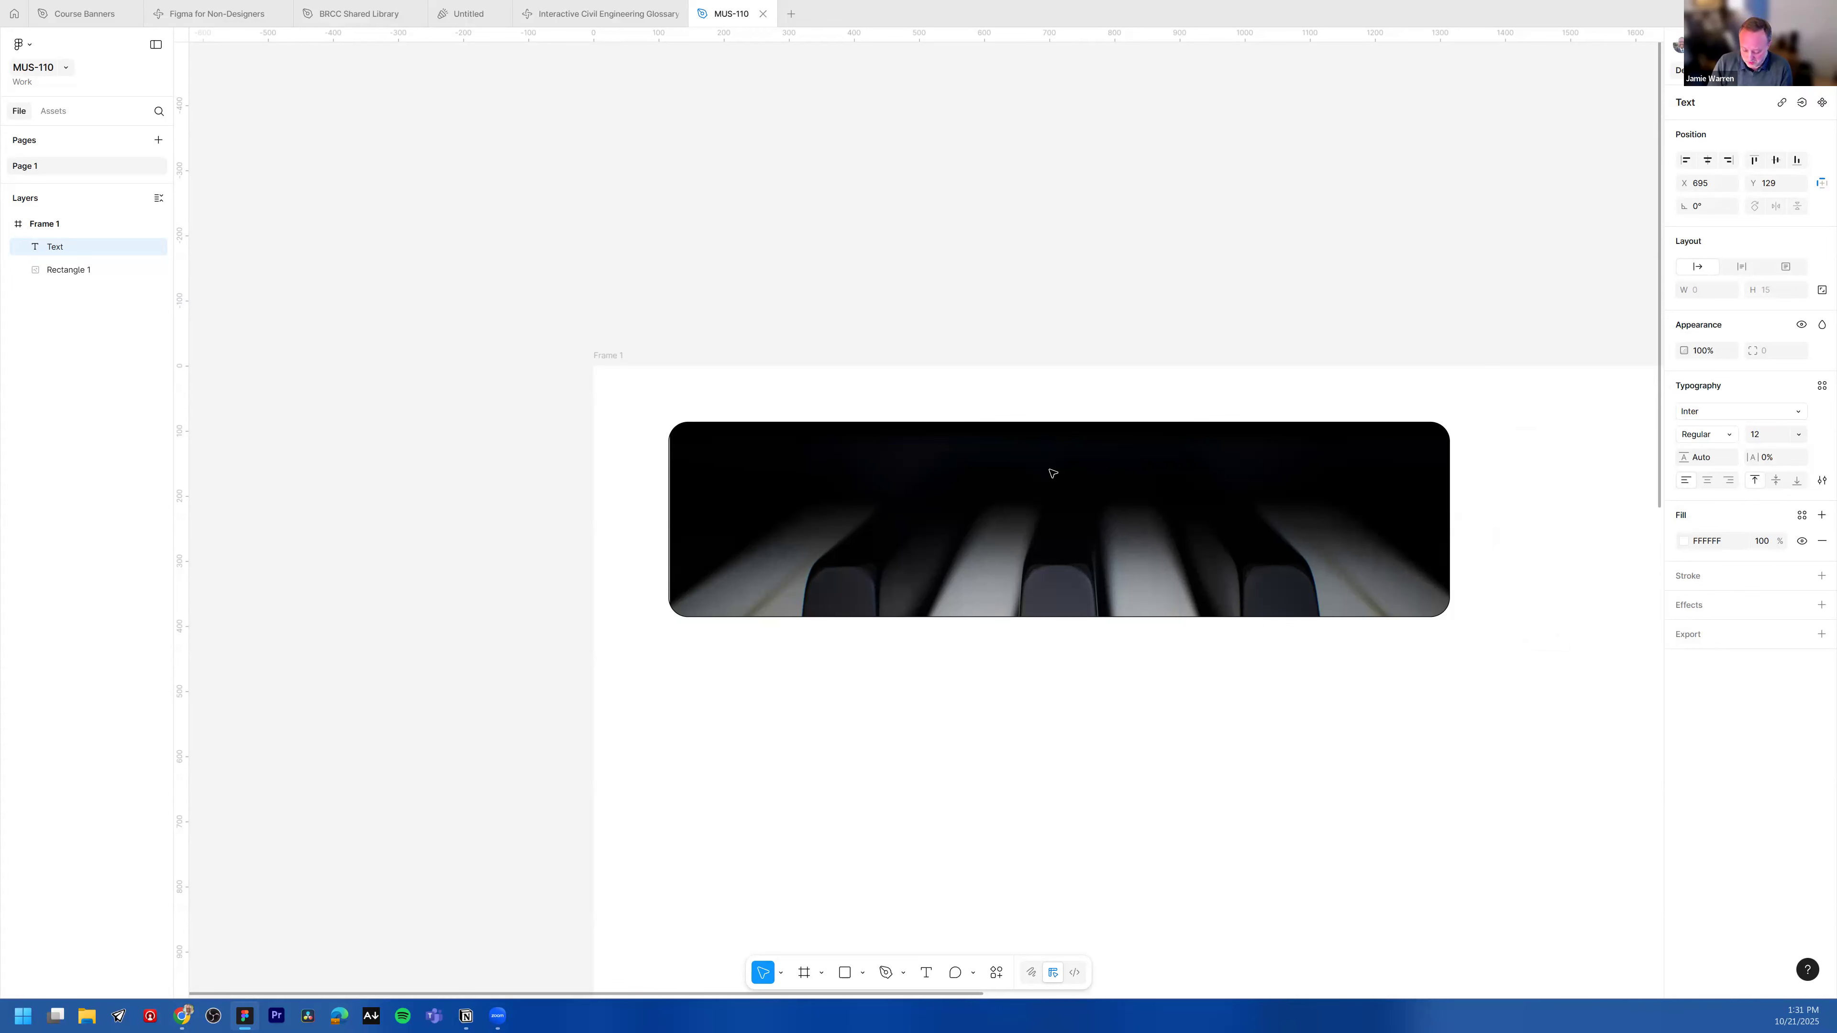
Step: Enter the text "MUS-110" with "Module 1" on a second line and finish editing
type("MUS-110")
key("Return")
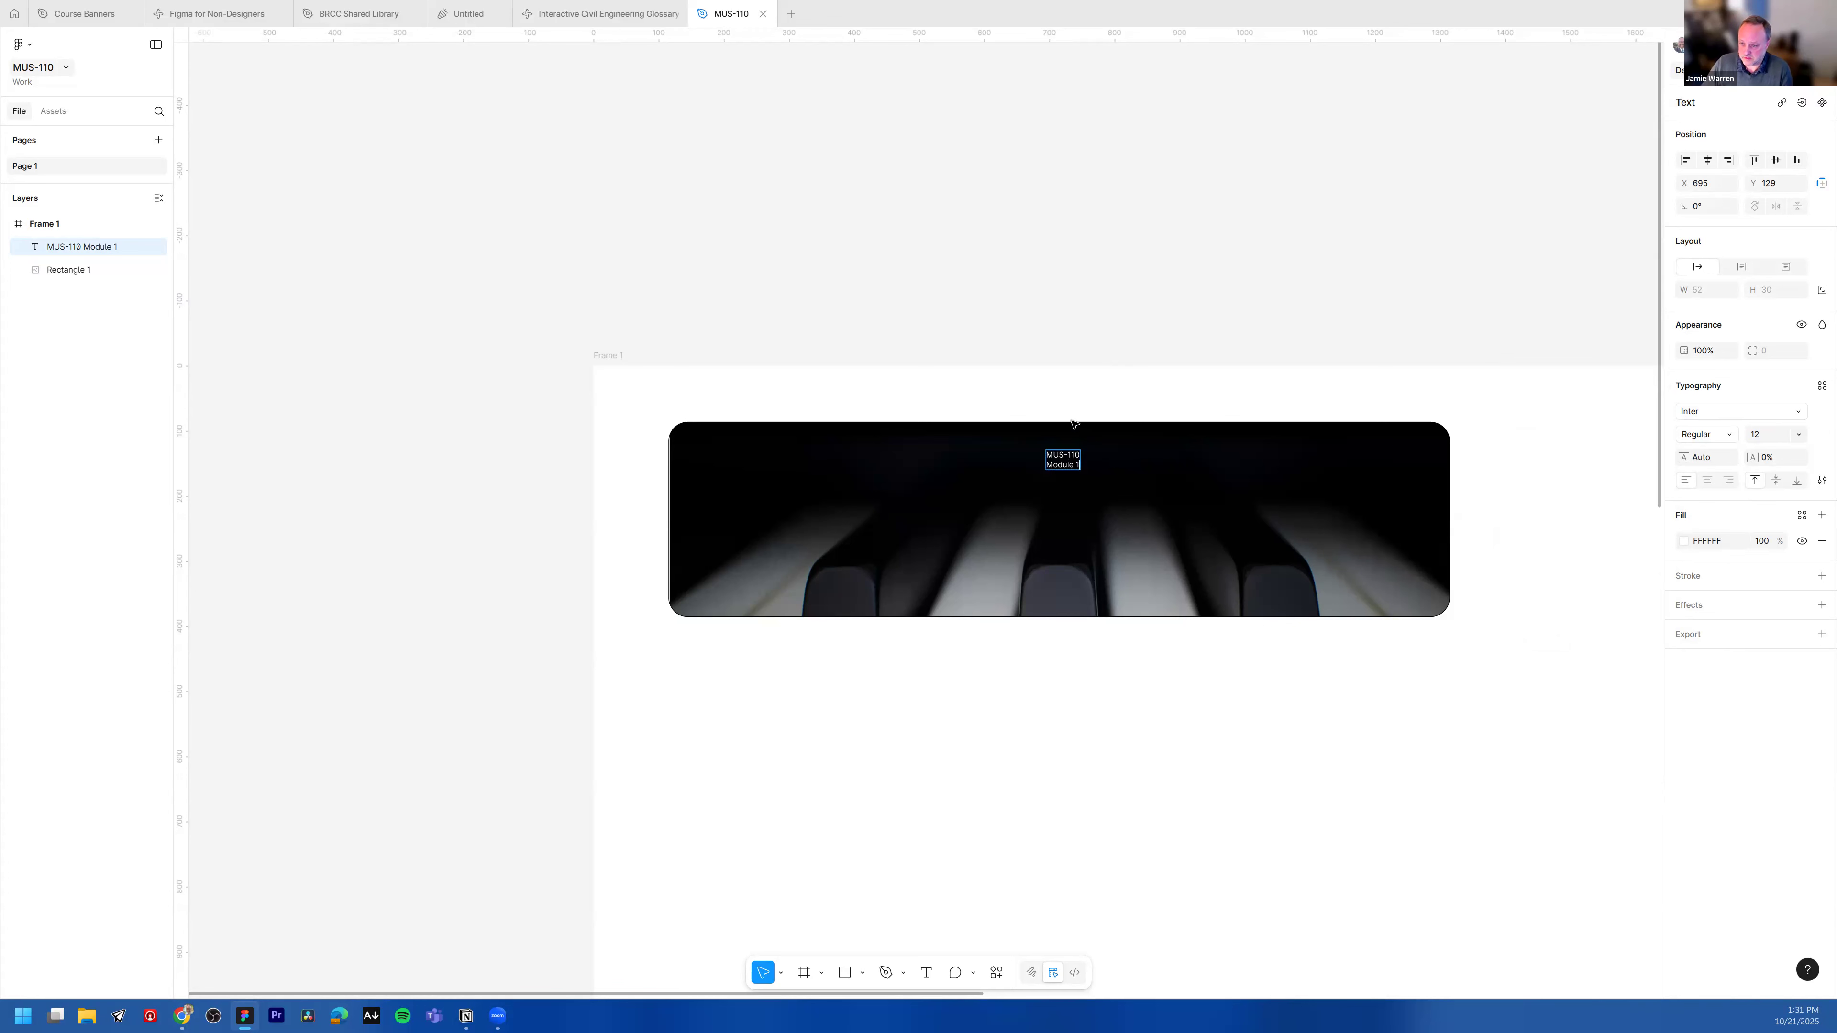
key("Escape")
double_click(1060, 458)
key("Escape")
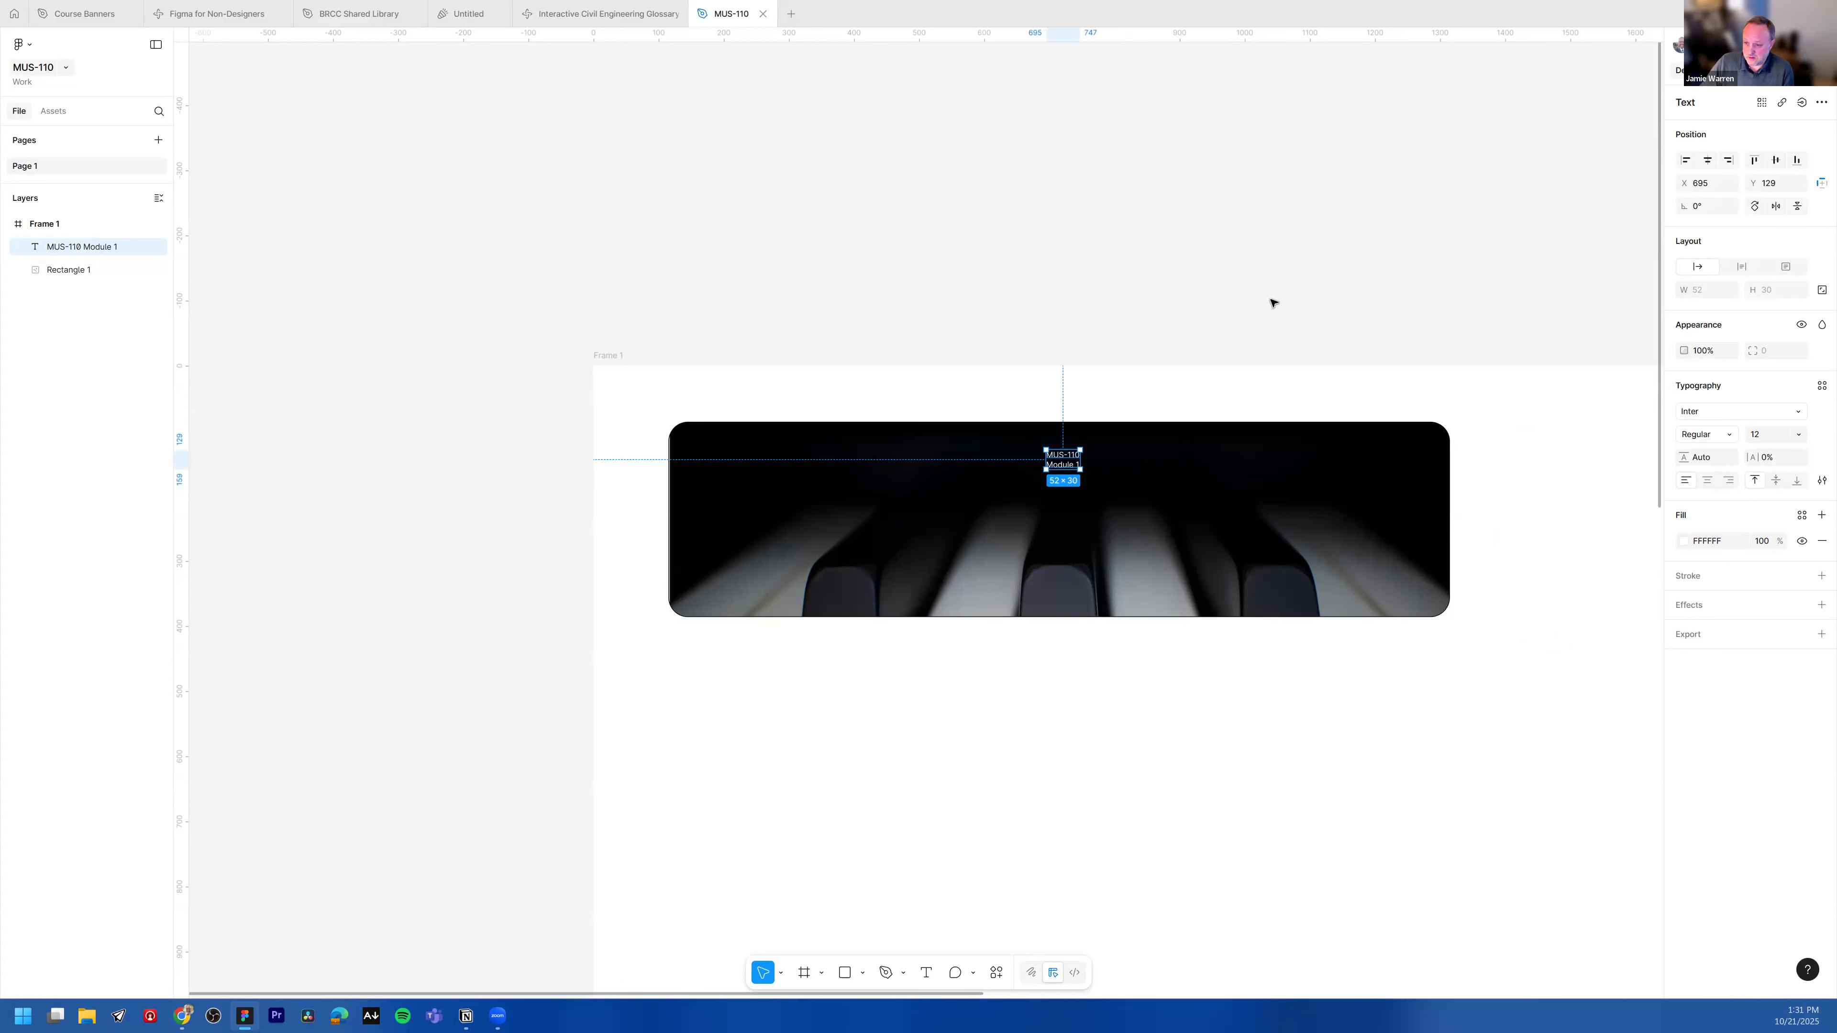
left_click(1273, 304)
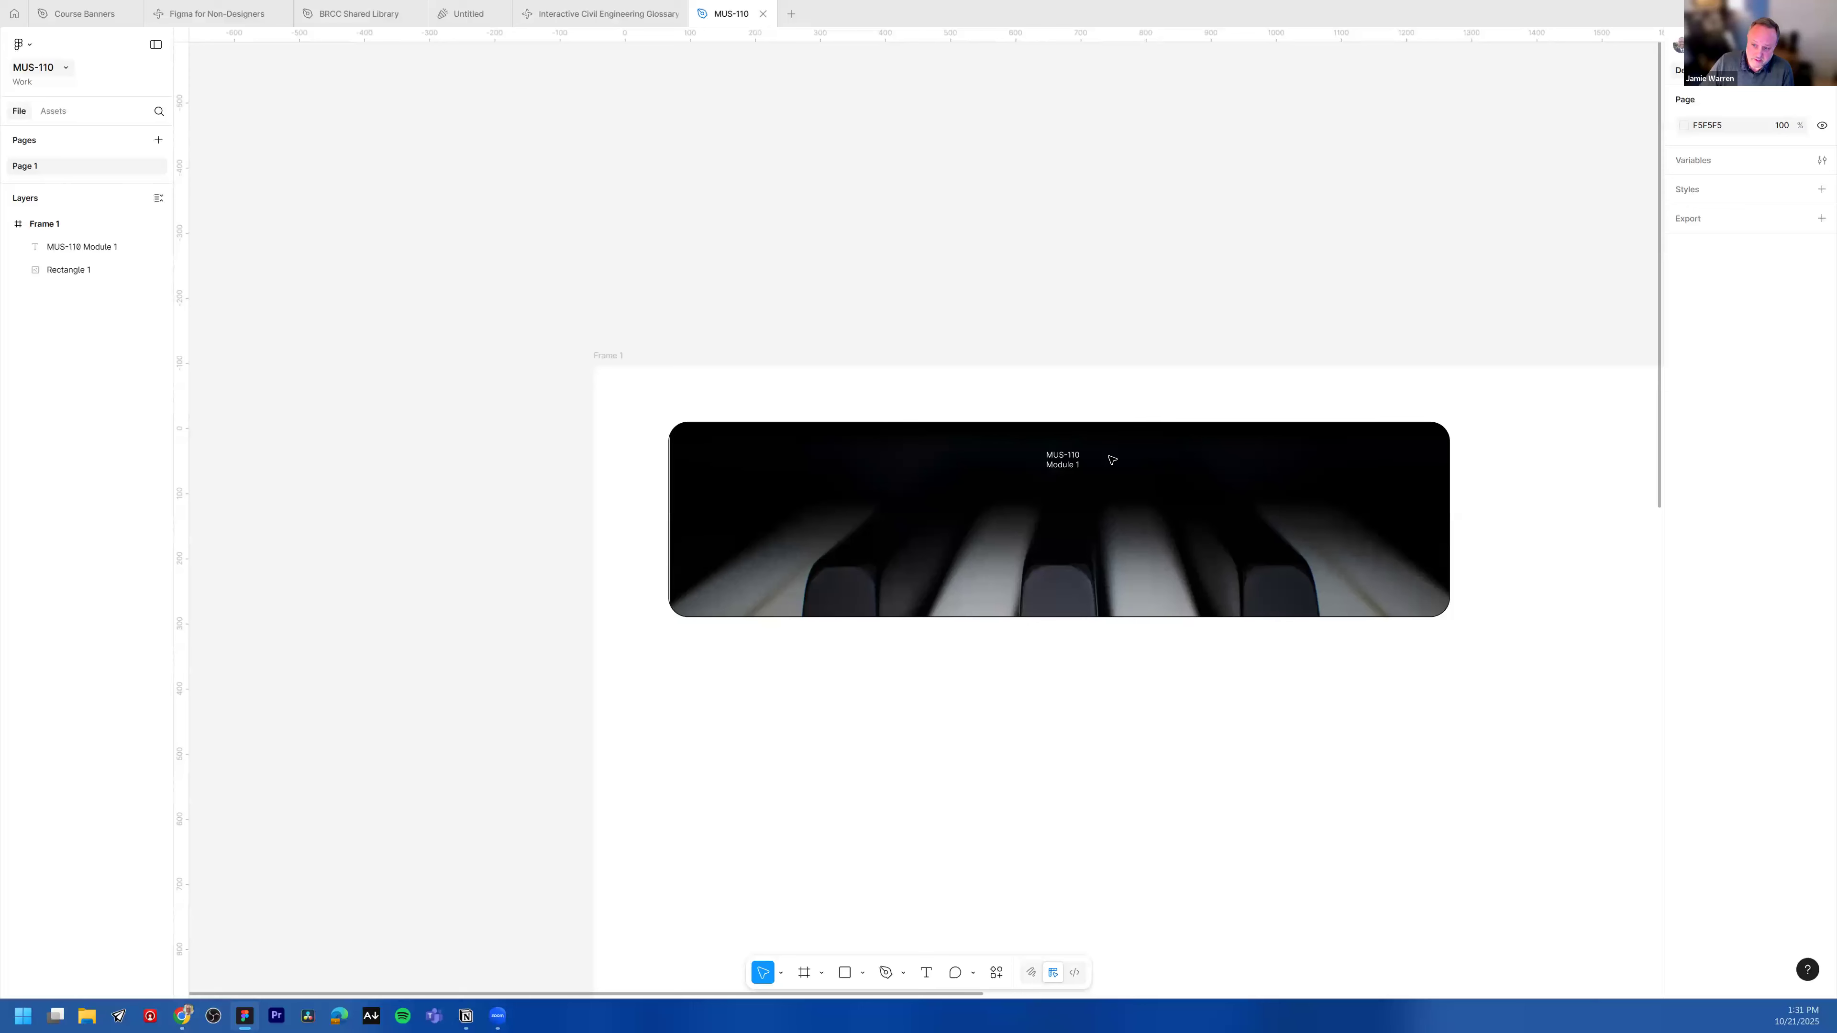
Step: Make the "MUS-110" line Bold at size 64
left_click(1062, 460)
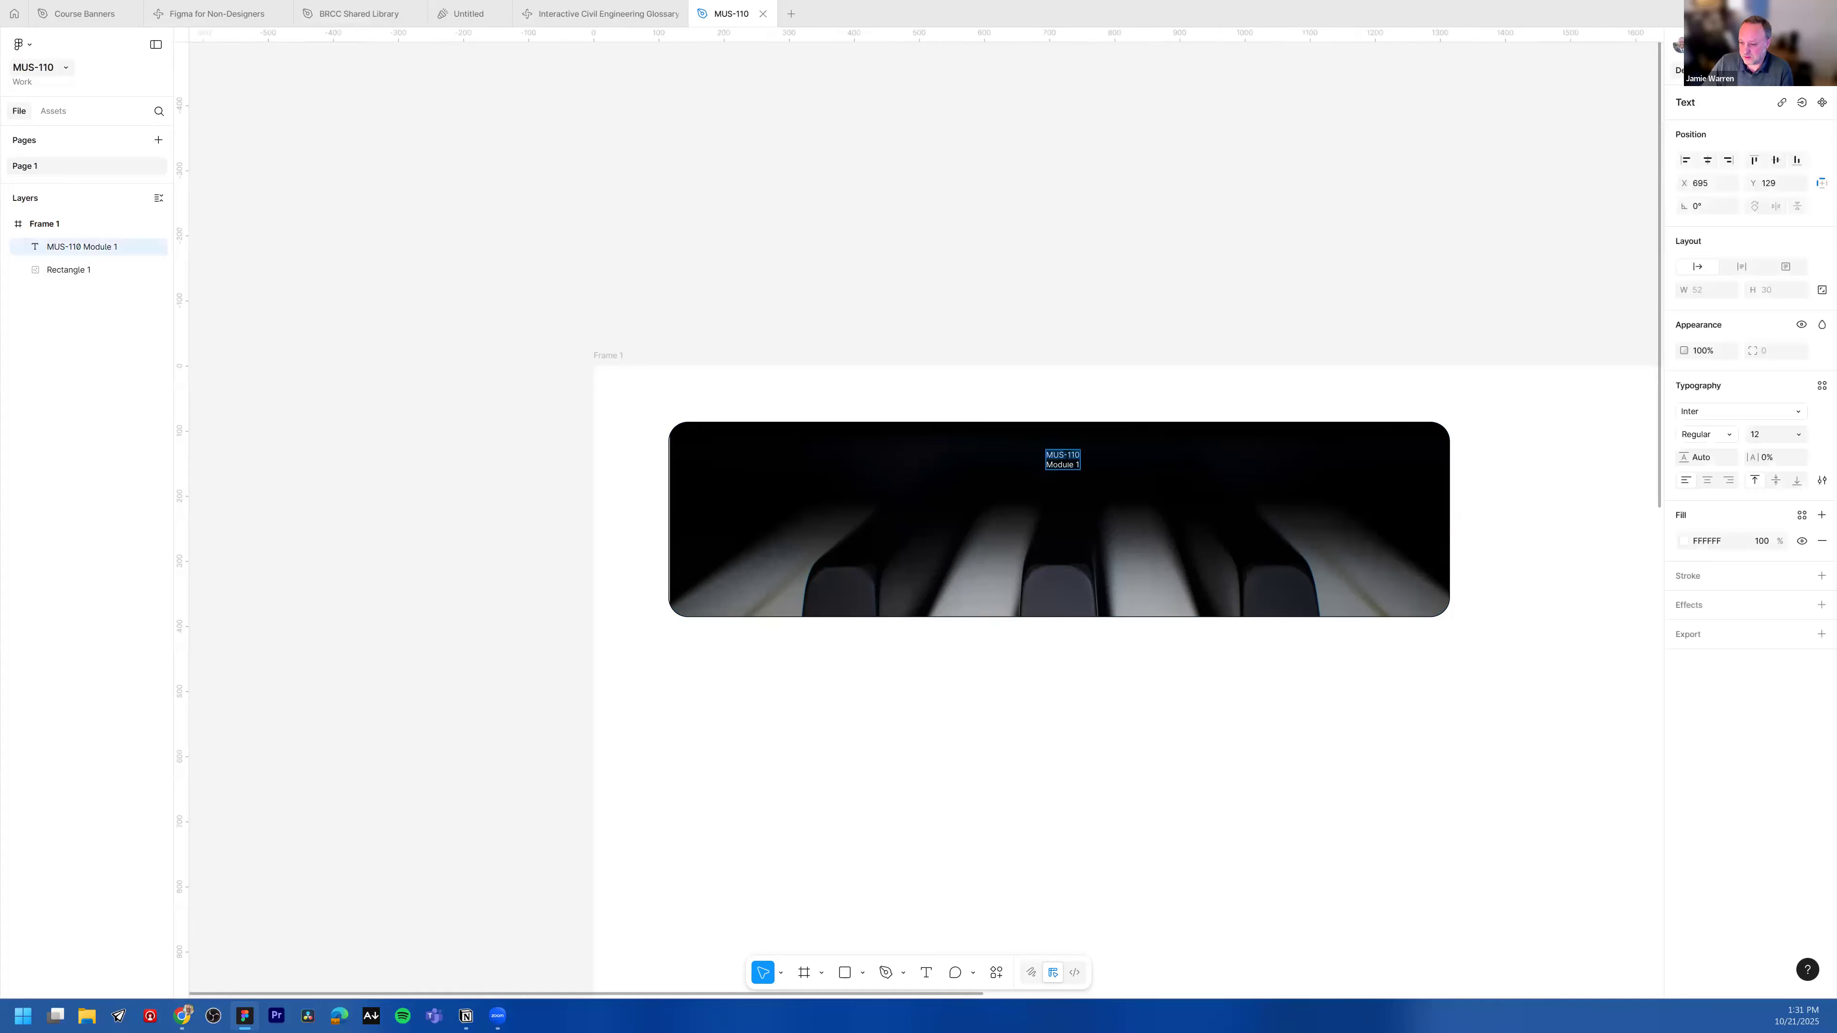
left_click(1730, 434)
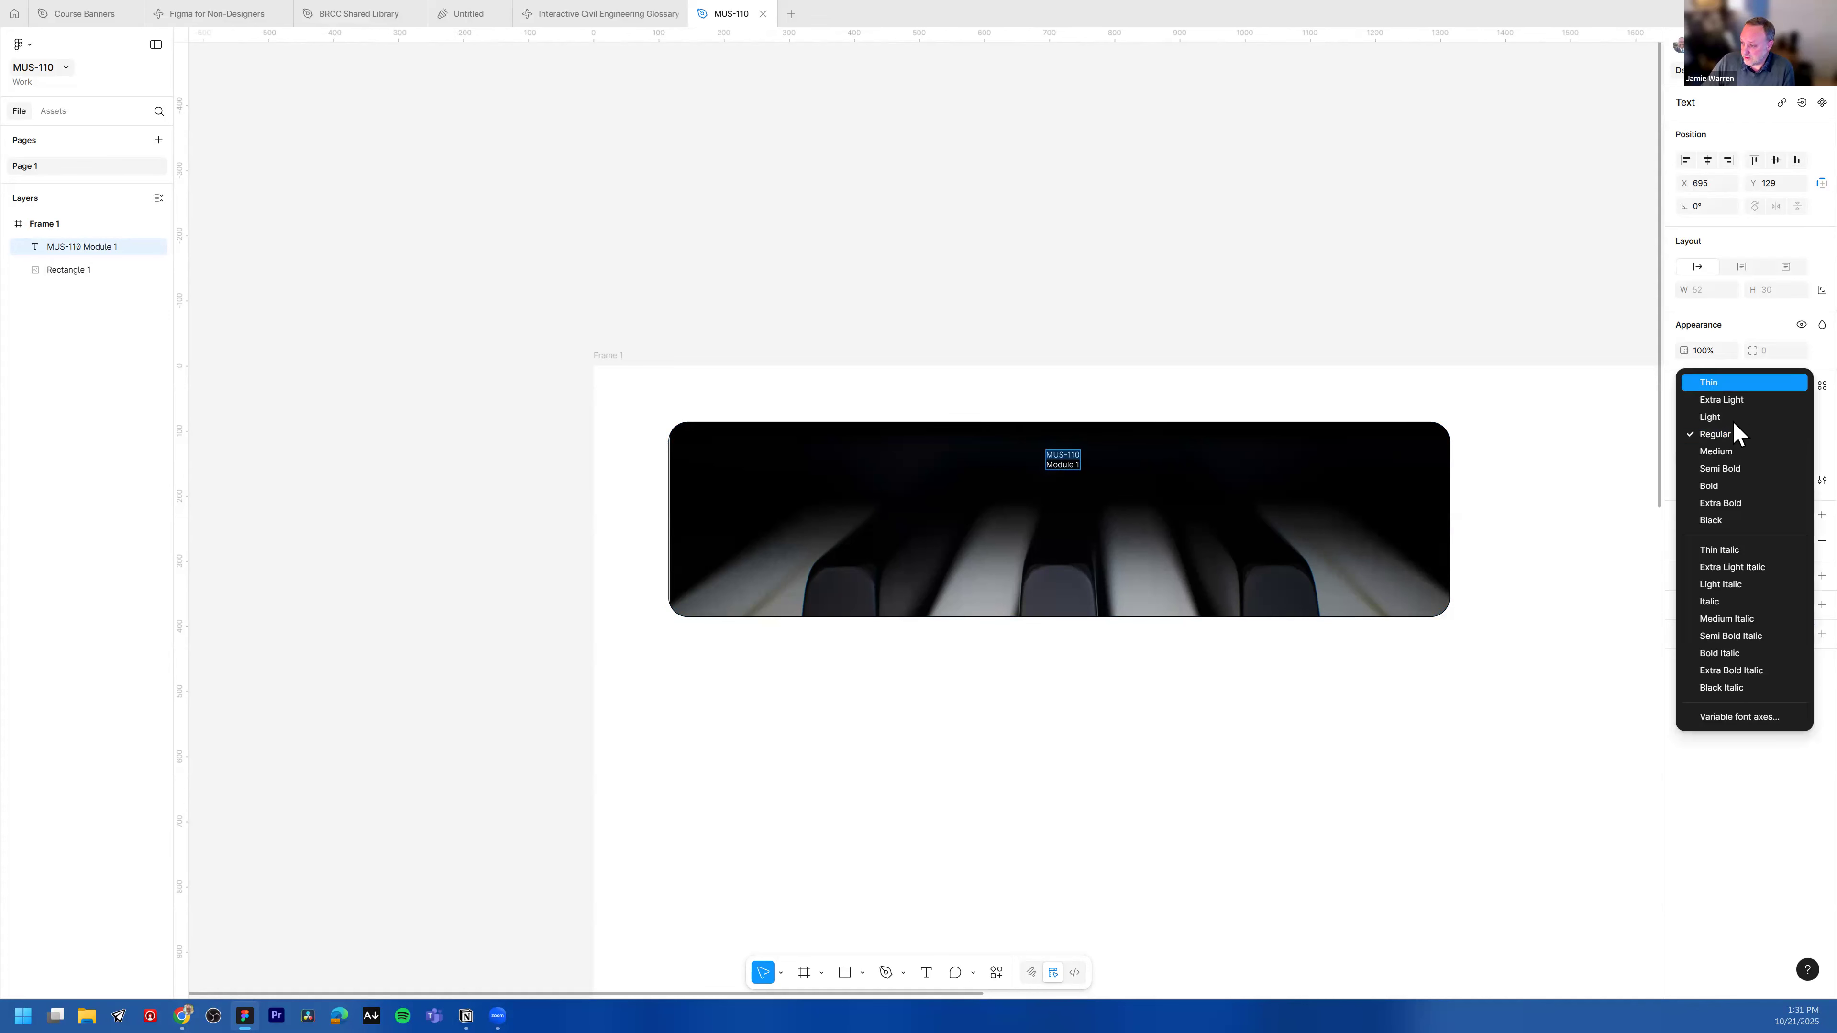
left_click(1710, 483)
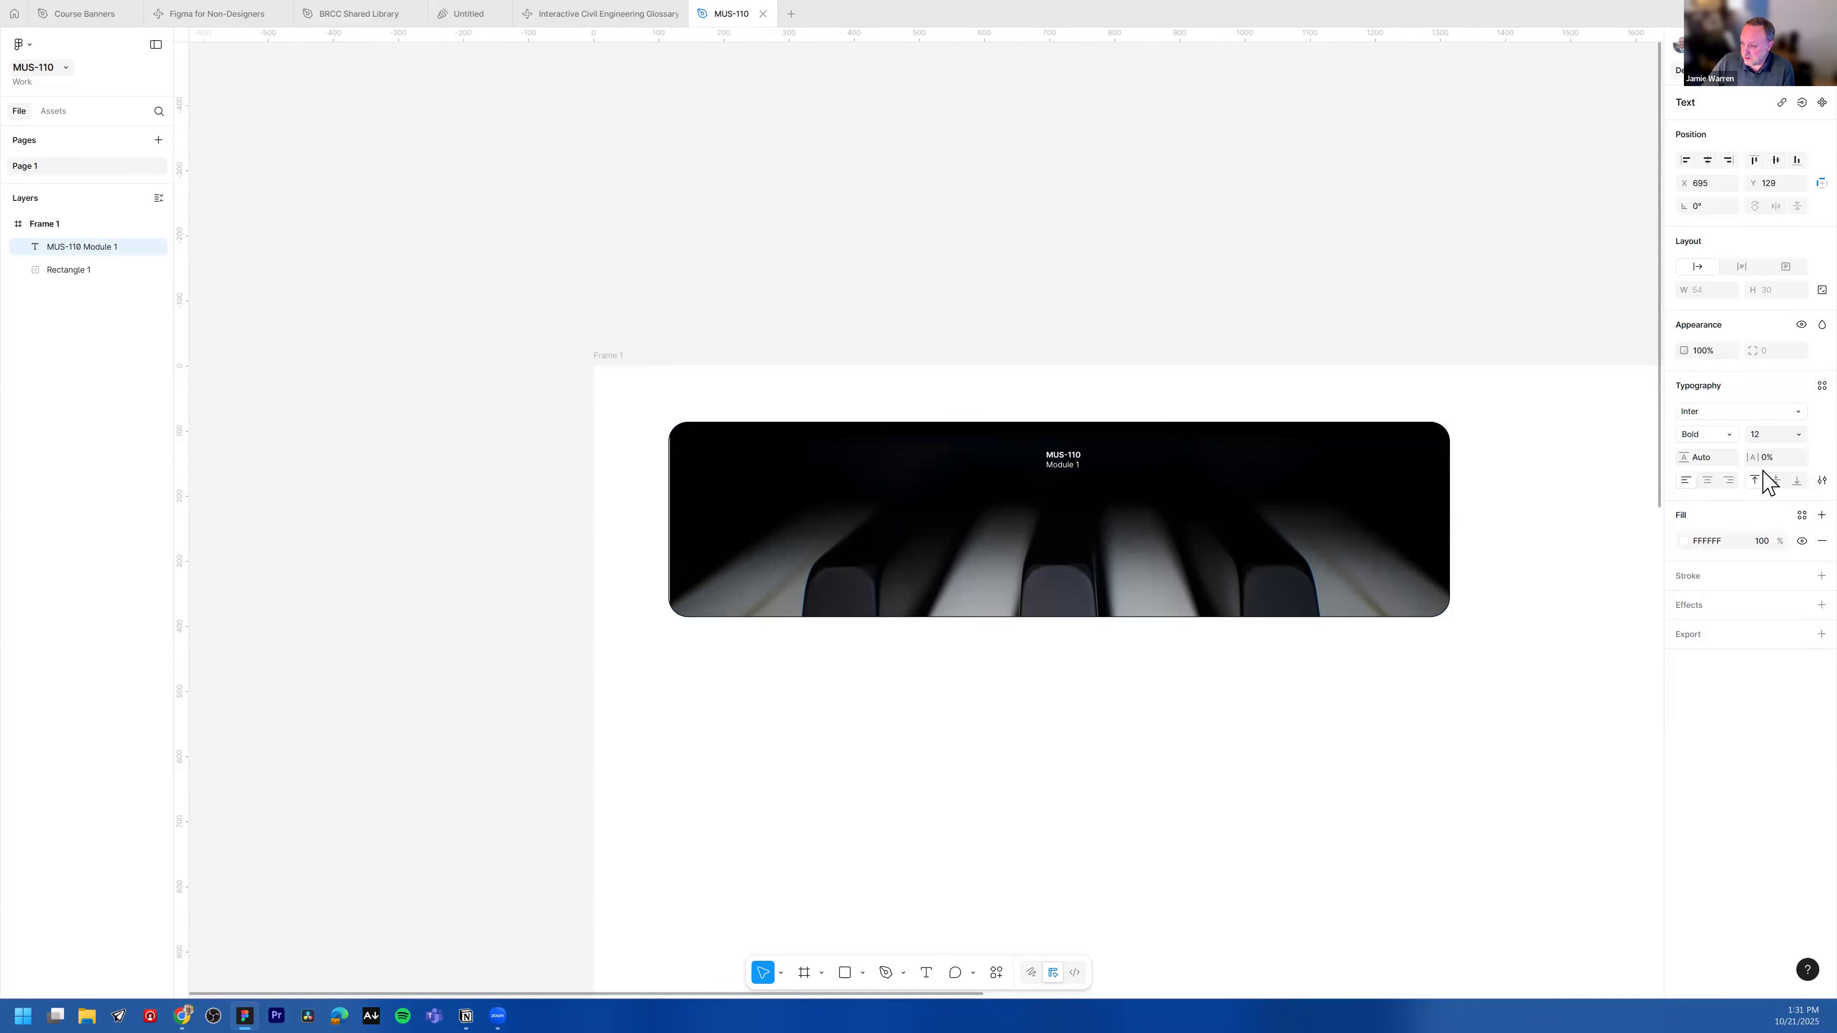
left_click(1792, 434)
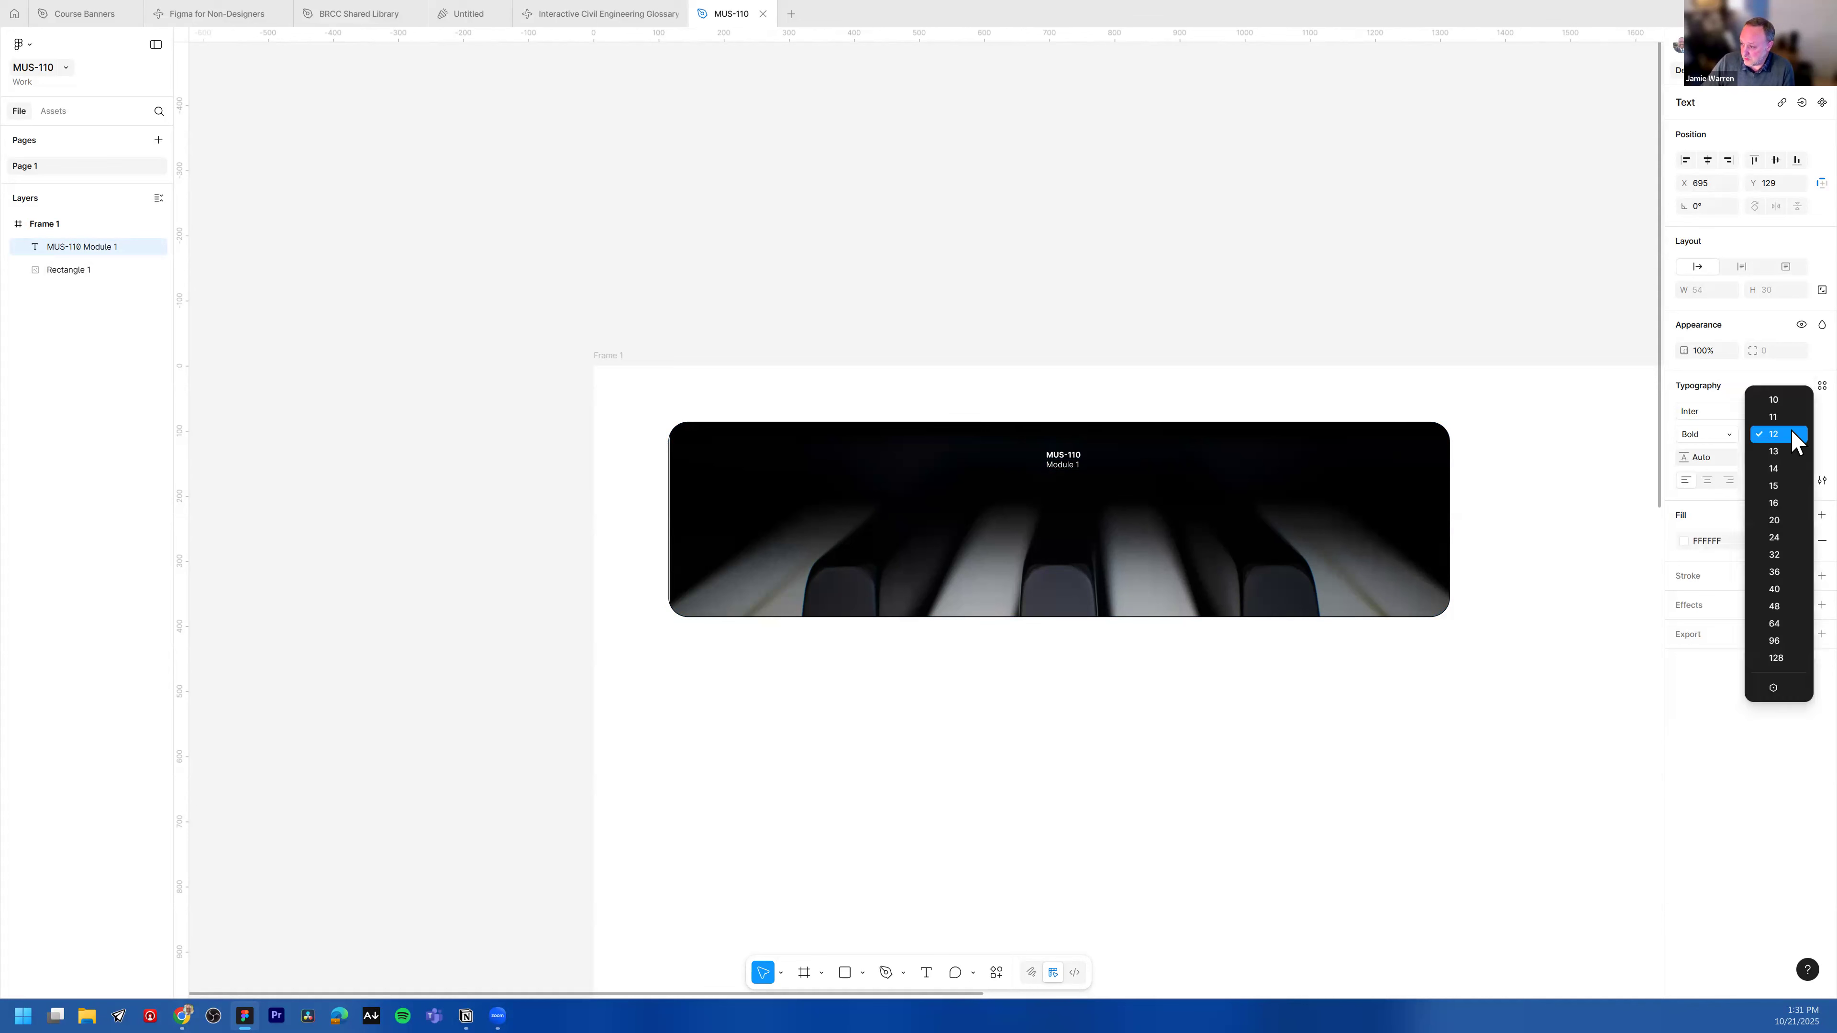
left_click(1785, 624)
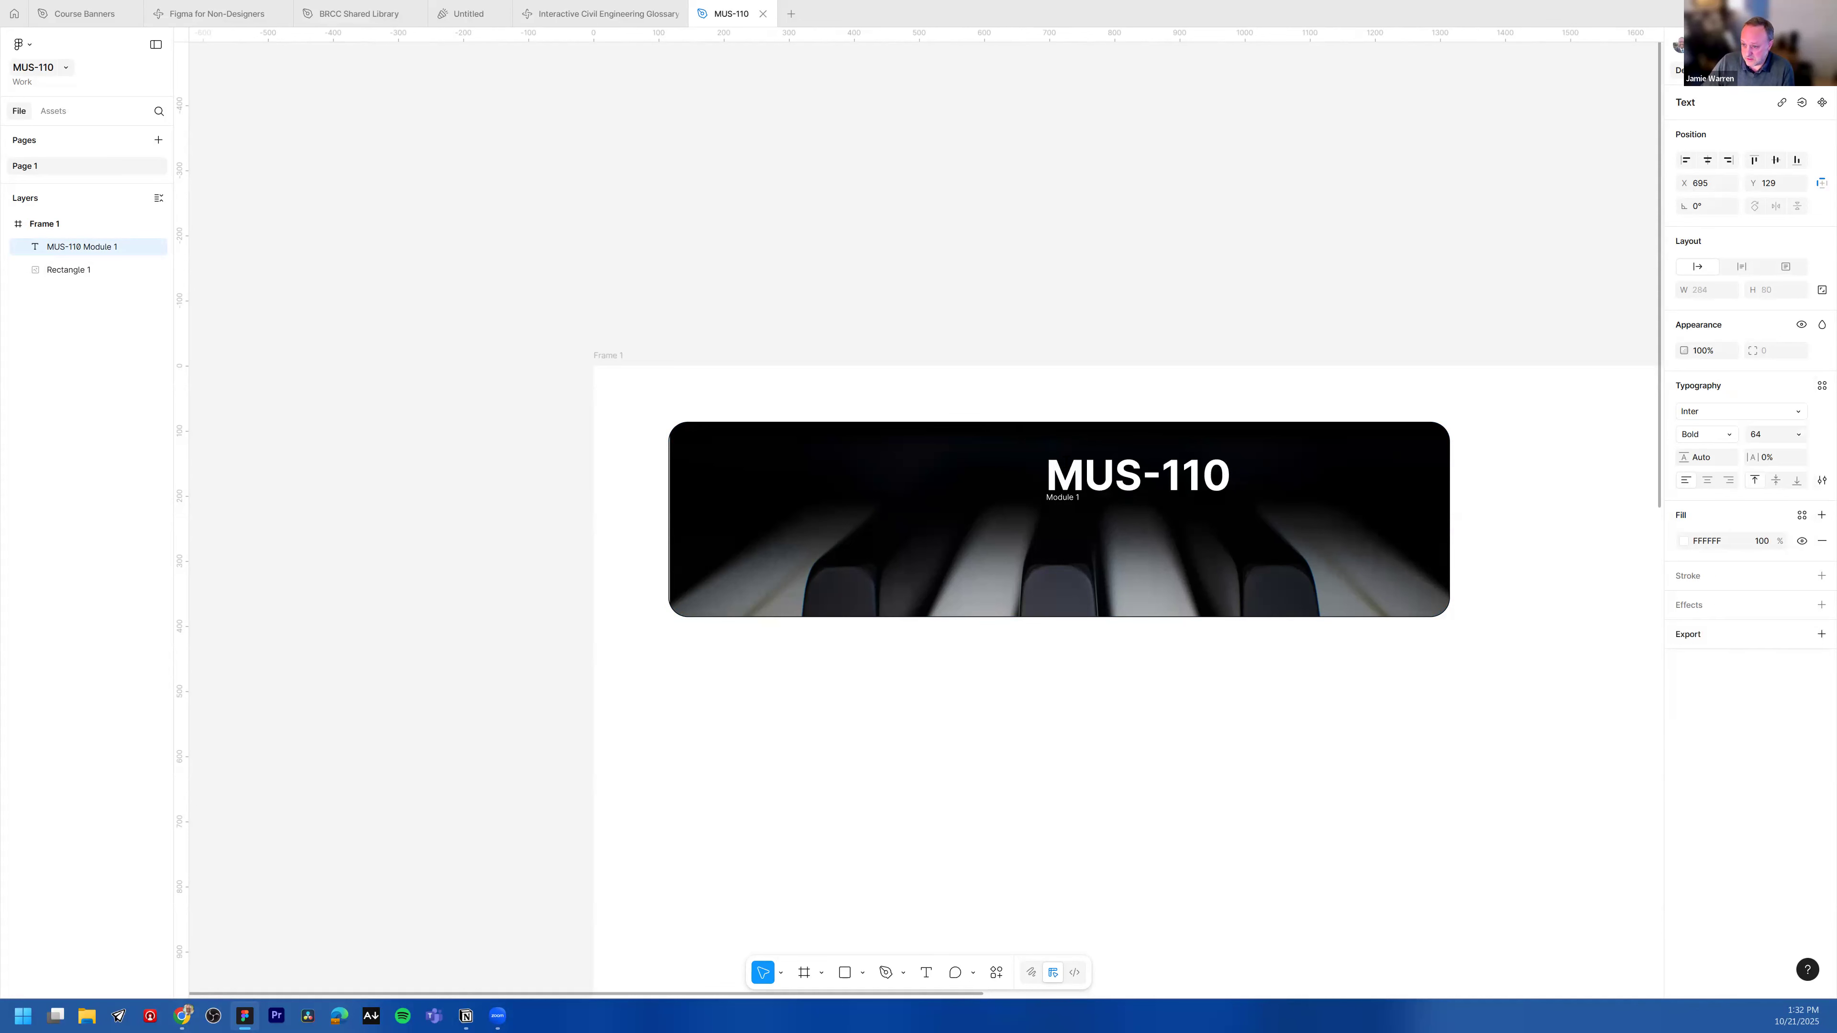
Step: Move the title text block to sit centred near the top of the banner image
key("Escape")
left_click_drag(1111, 476, 1025, 464)
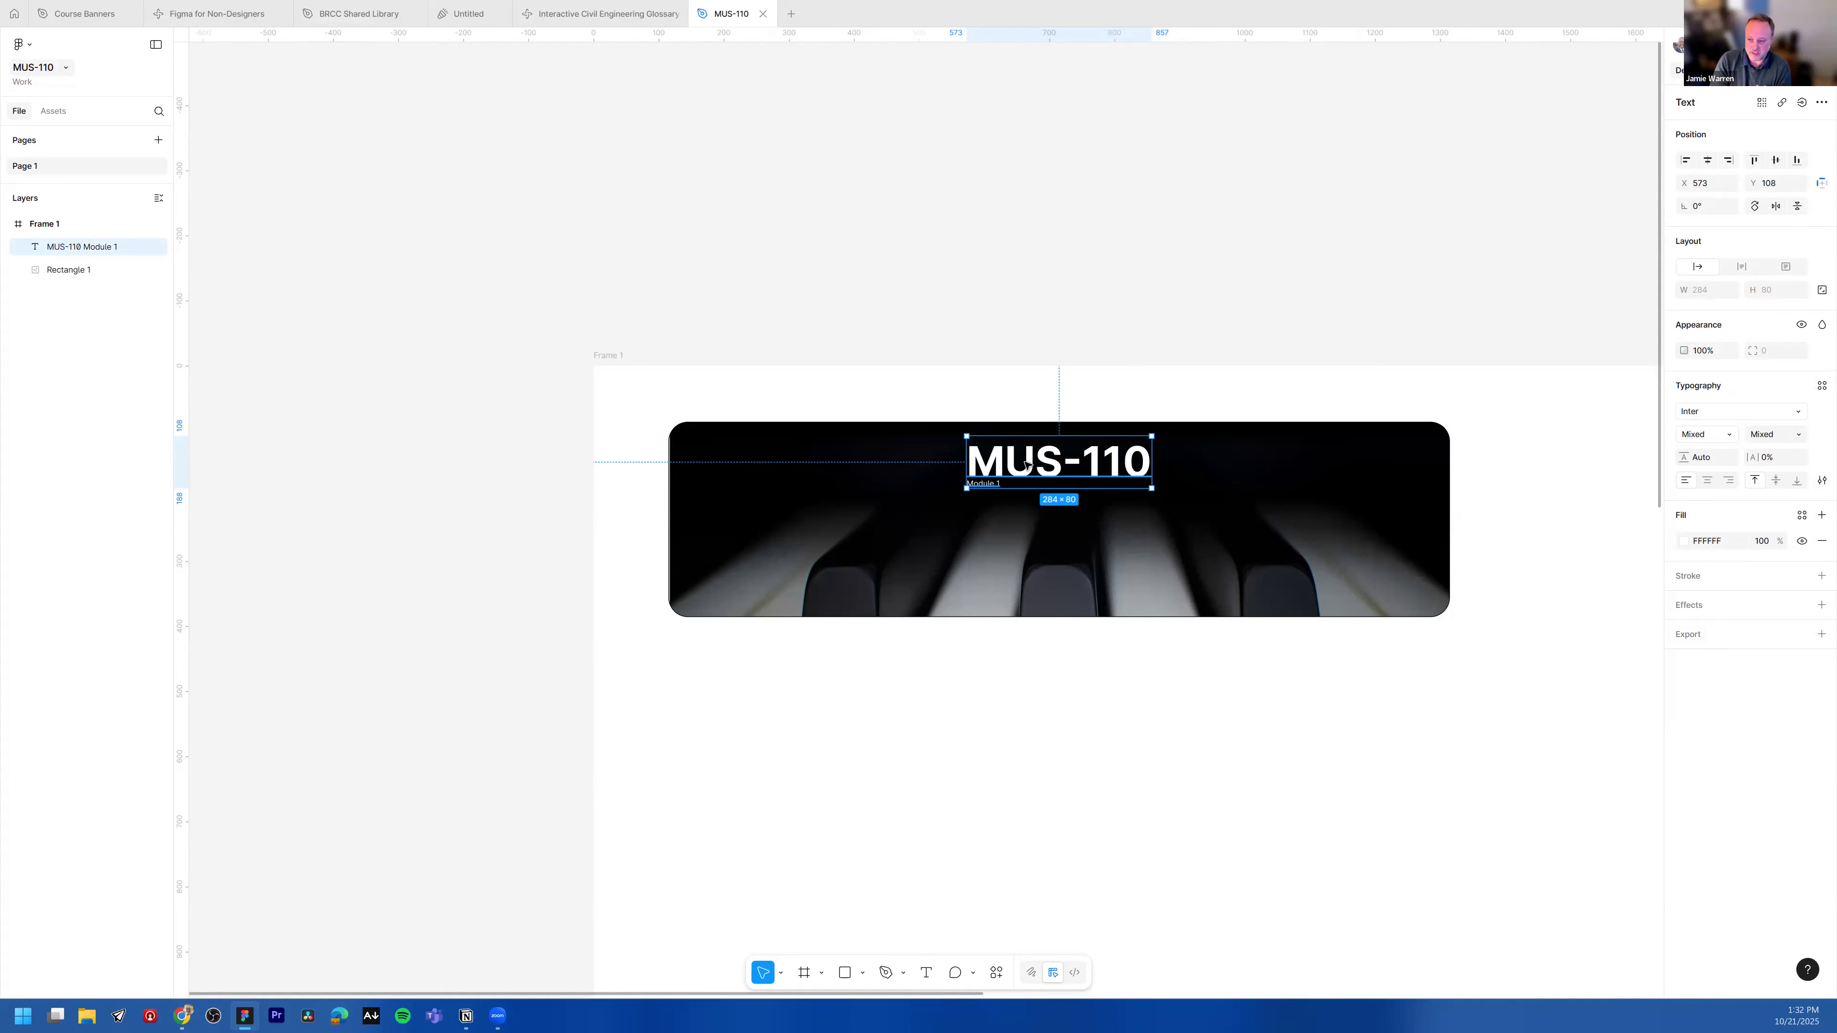
mouse_move(1063, 462)
left_mouse_down()
mouse_move(723, 479)
mouse_move(1077, 467)
mouse_move(1068, 512)
mouse_move(1072, 466)
left_mouse_up()
left_click(1224, 356)
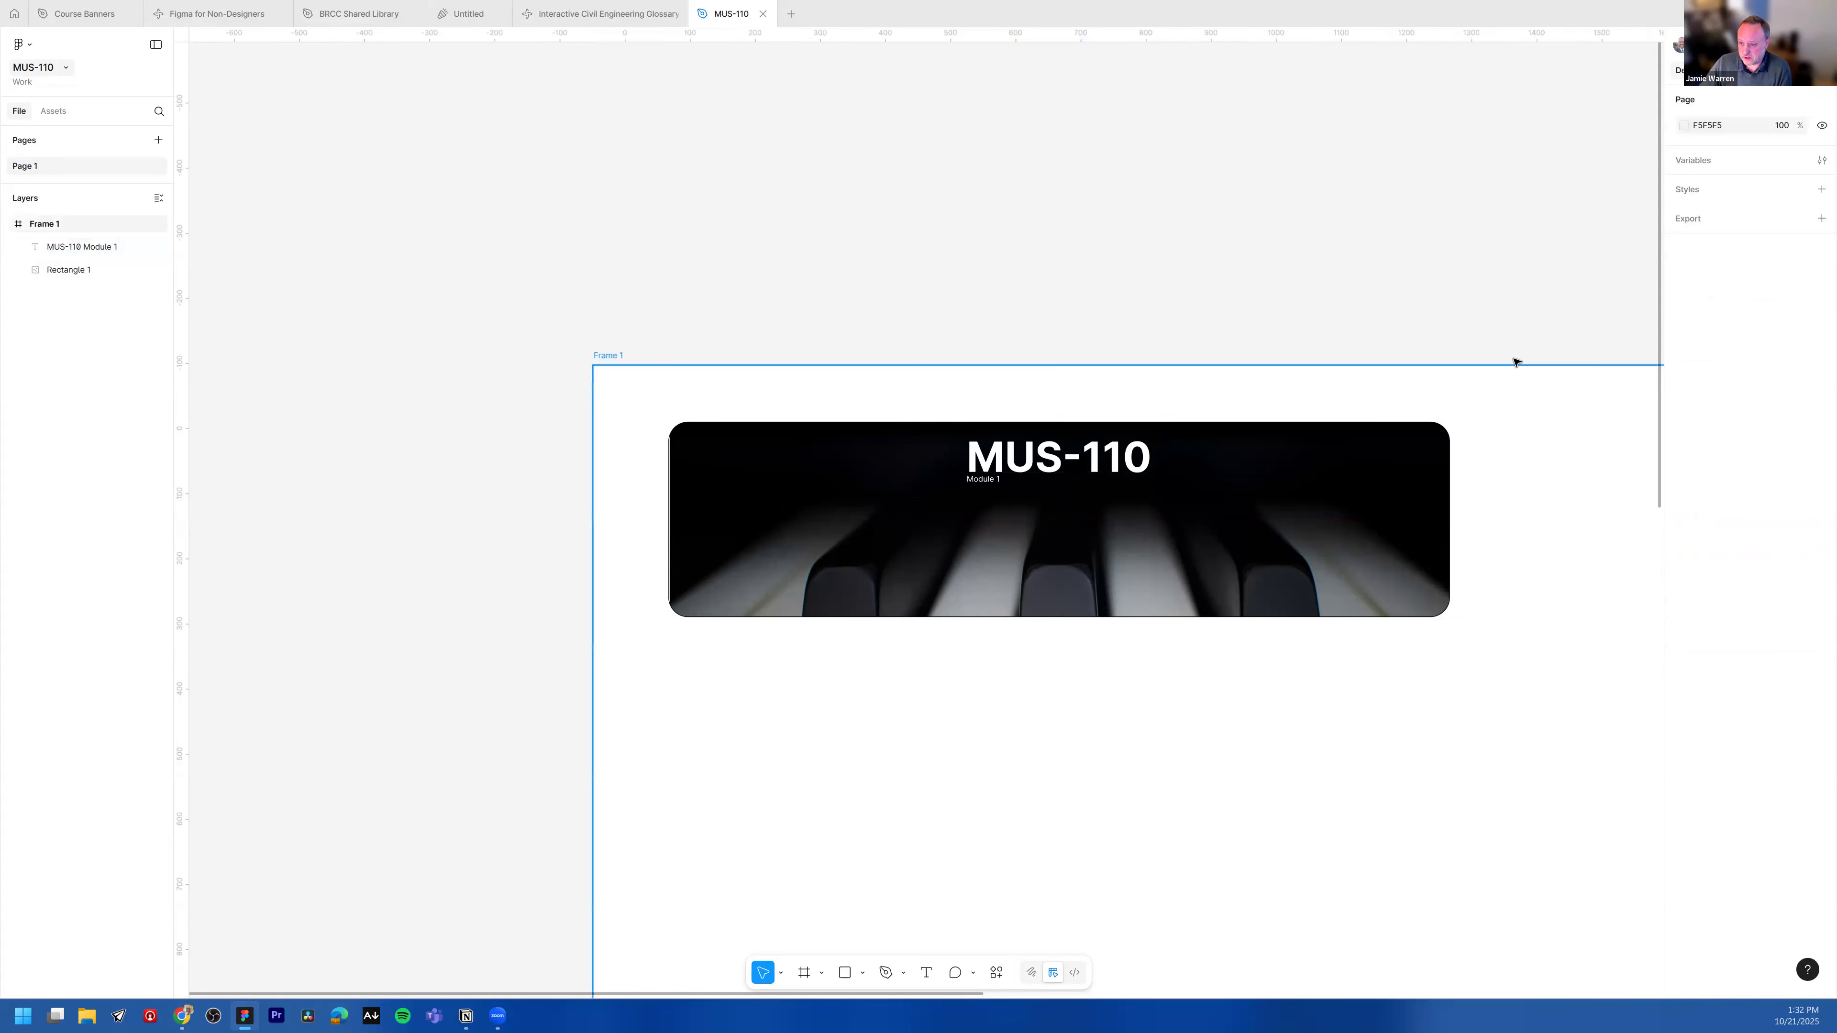
Step: Set the "Module 1" line's font size to 36
scroll(1515, 362, "down", 1)
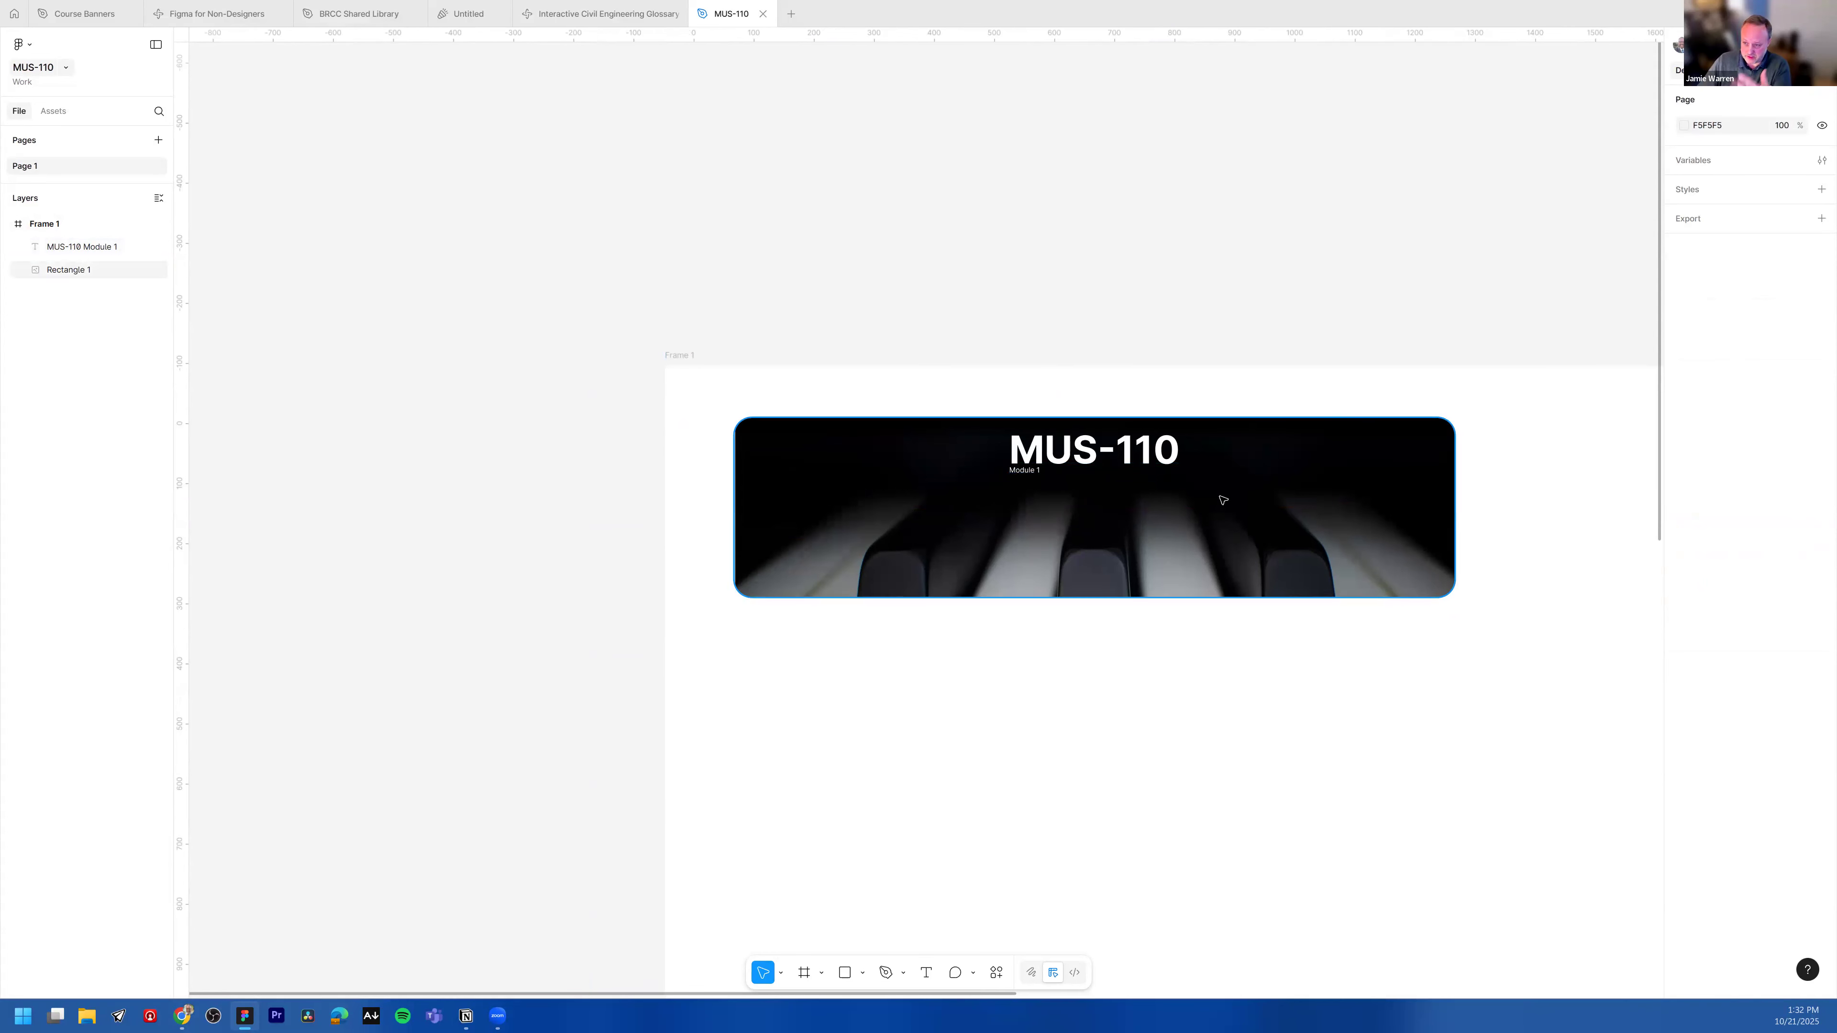
double_click(1028, 471)
left_click(1029, 471)
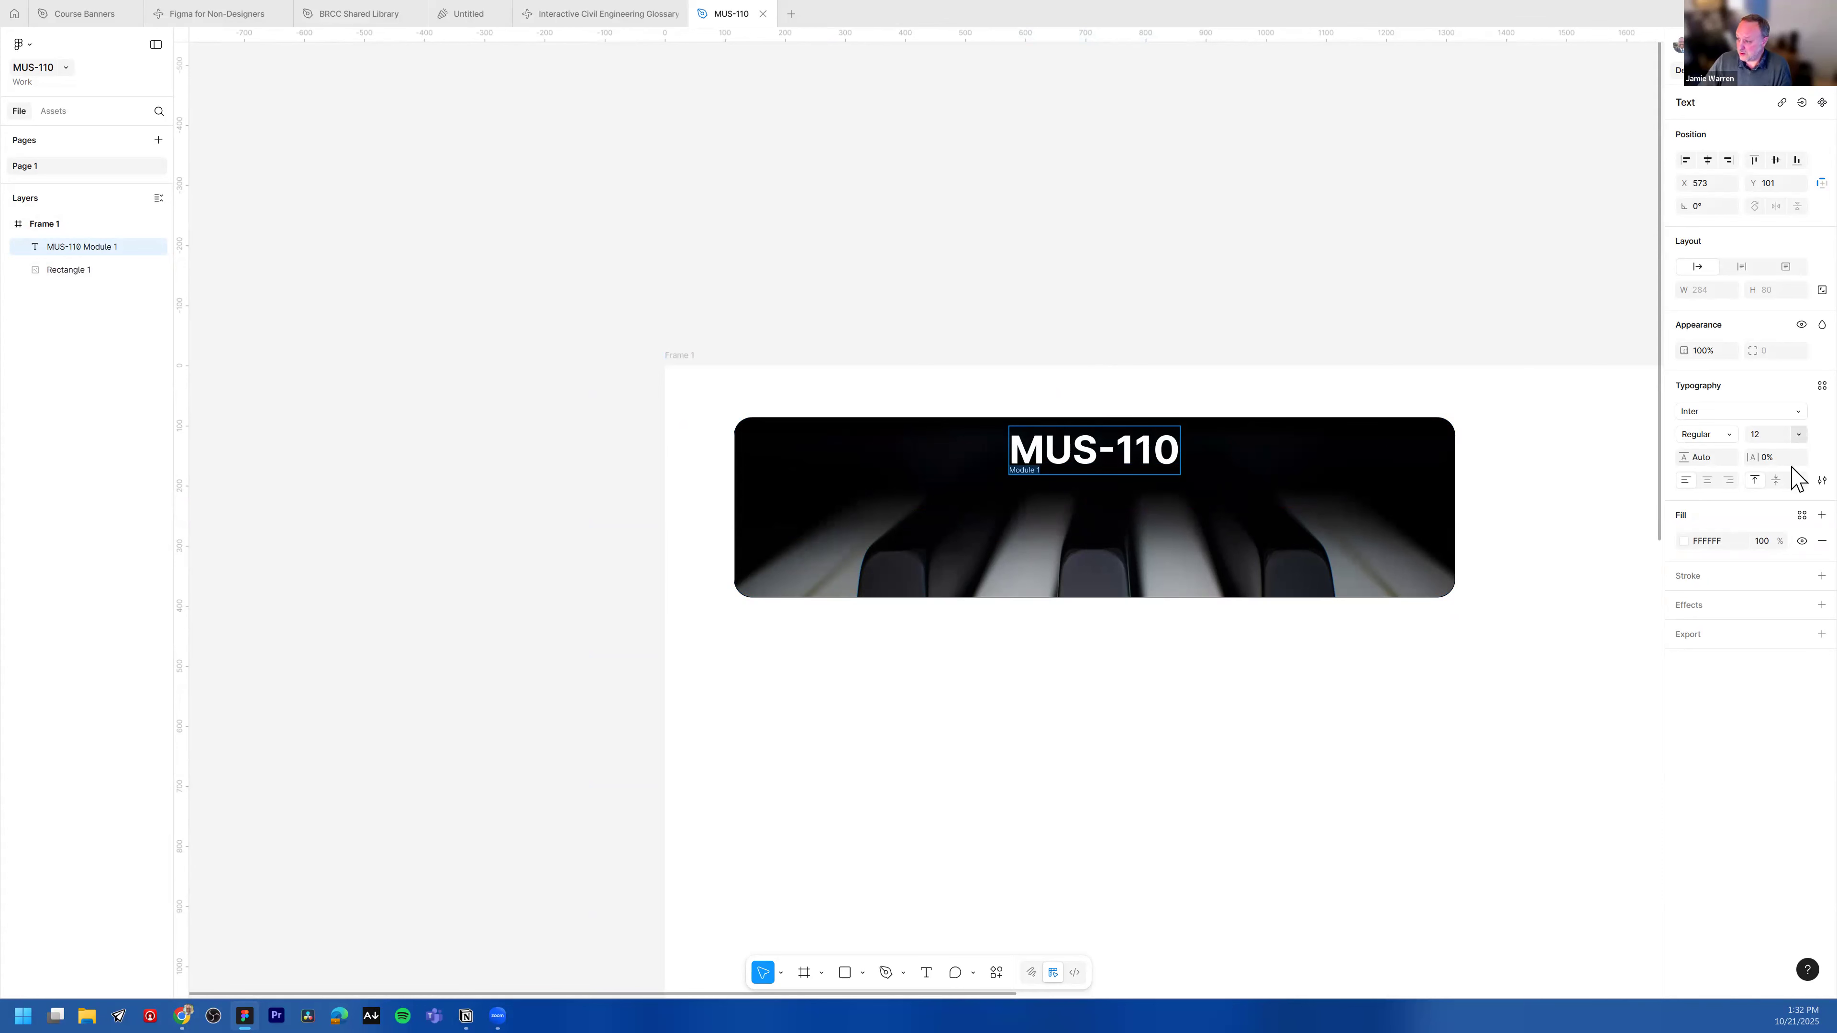
left_click(1798, 436)
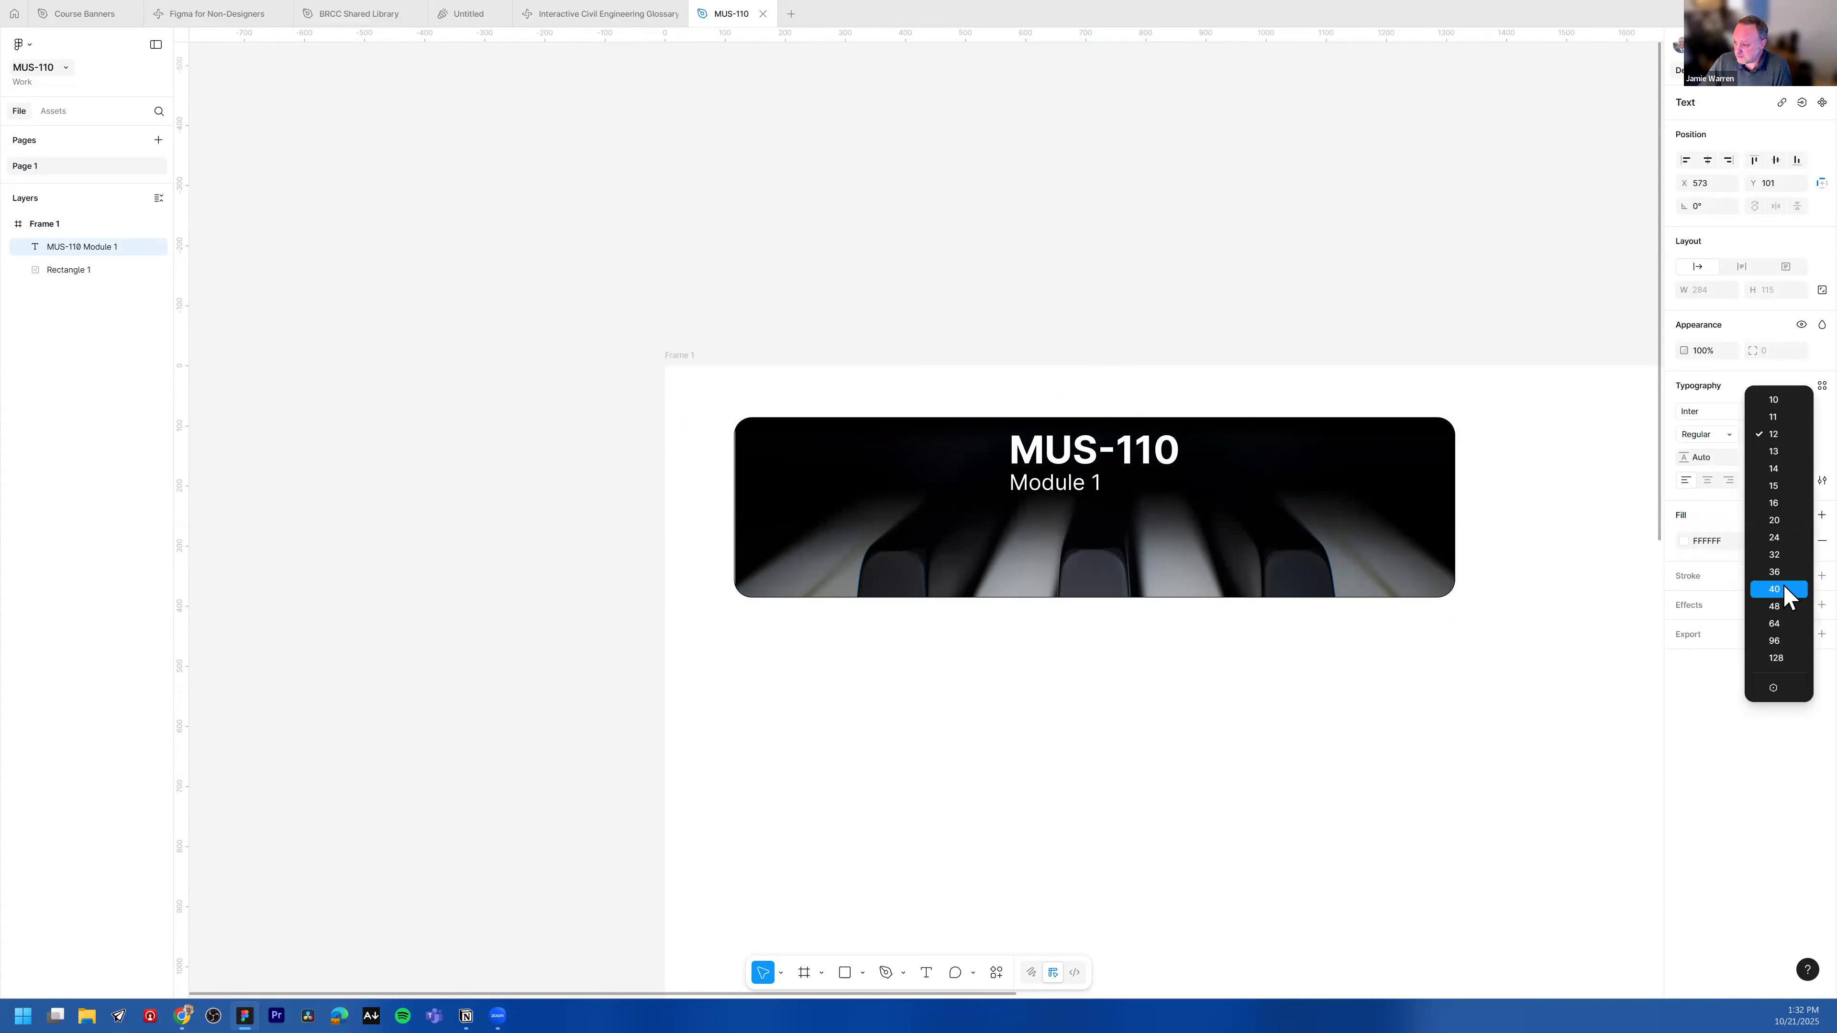
left_click(1777, 573)
Step: Center-align both lines of the title text block
left_click(1126, 477)
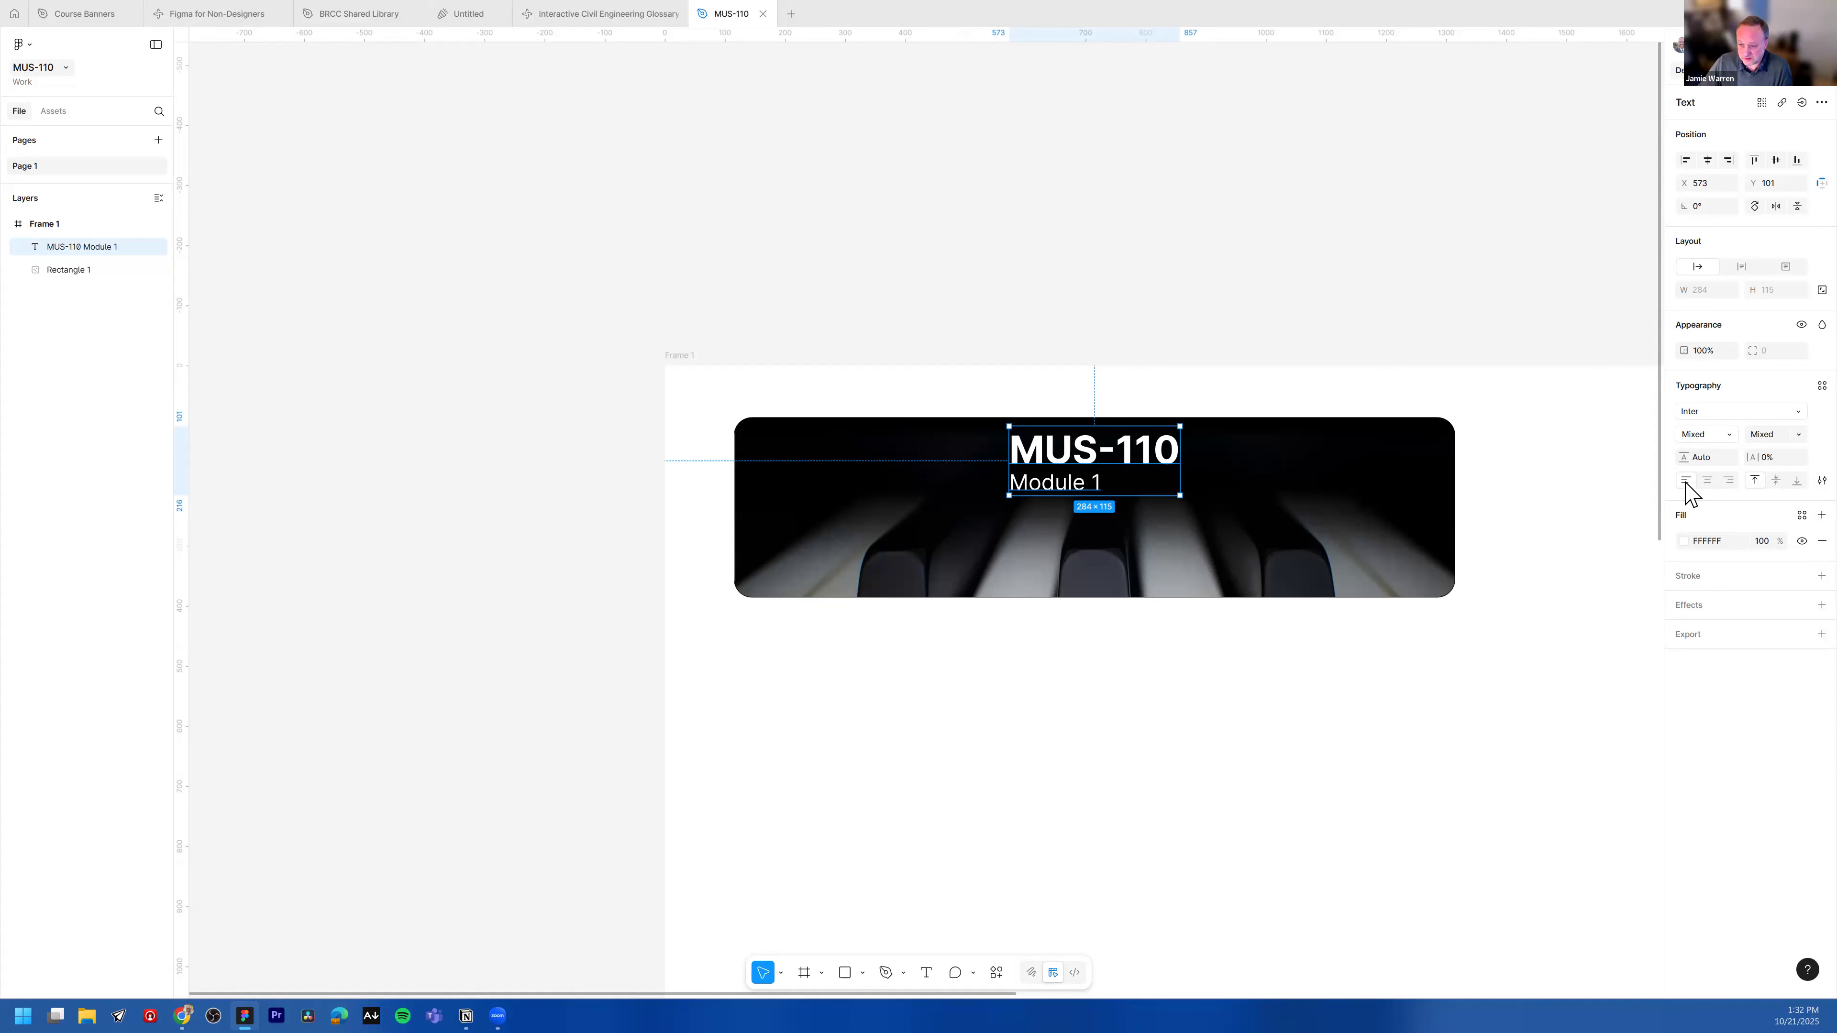
left_click(1707, 480)
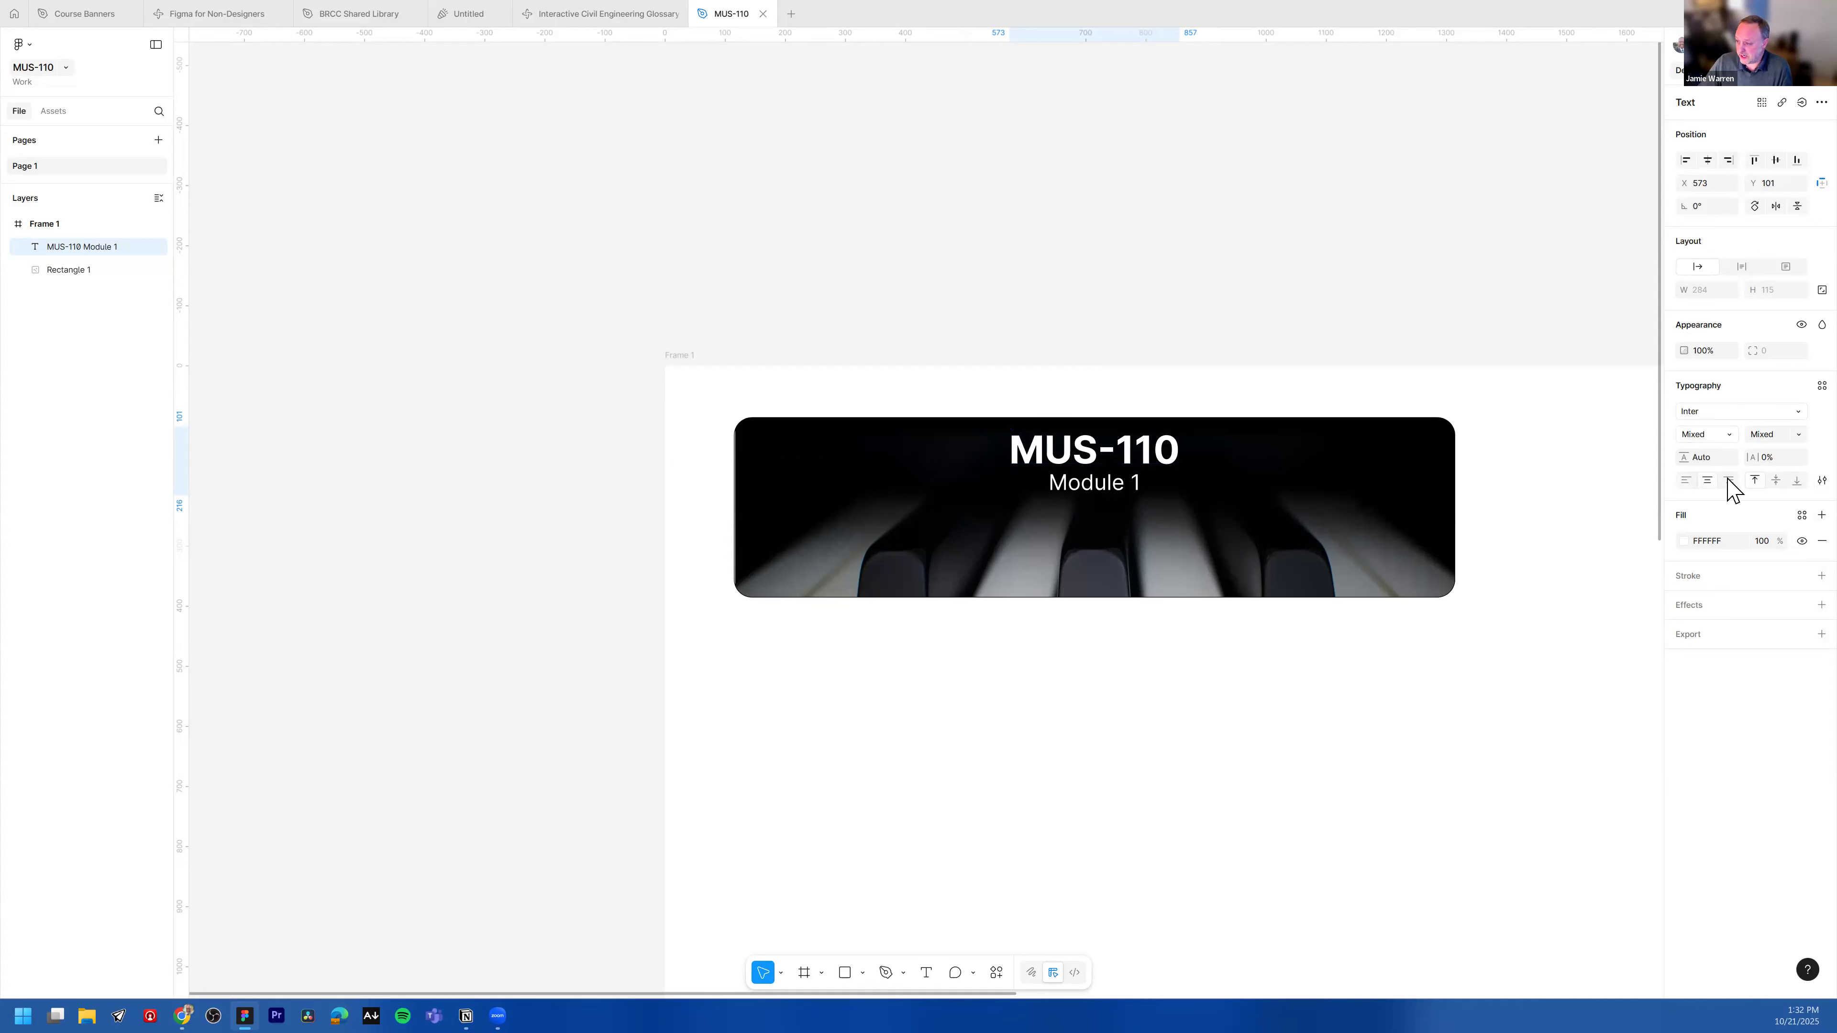
left_click(1194, 267)
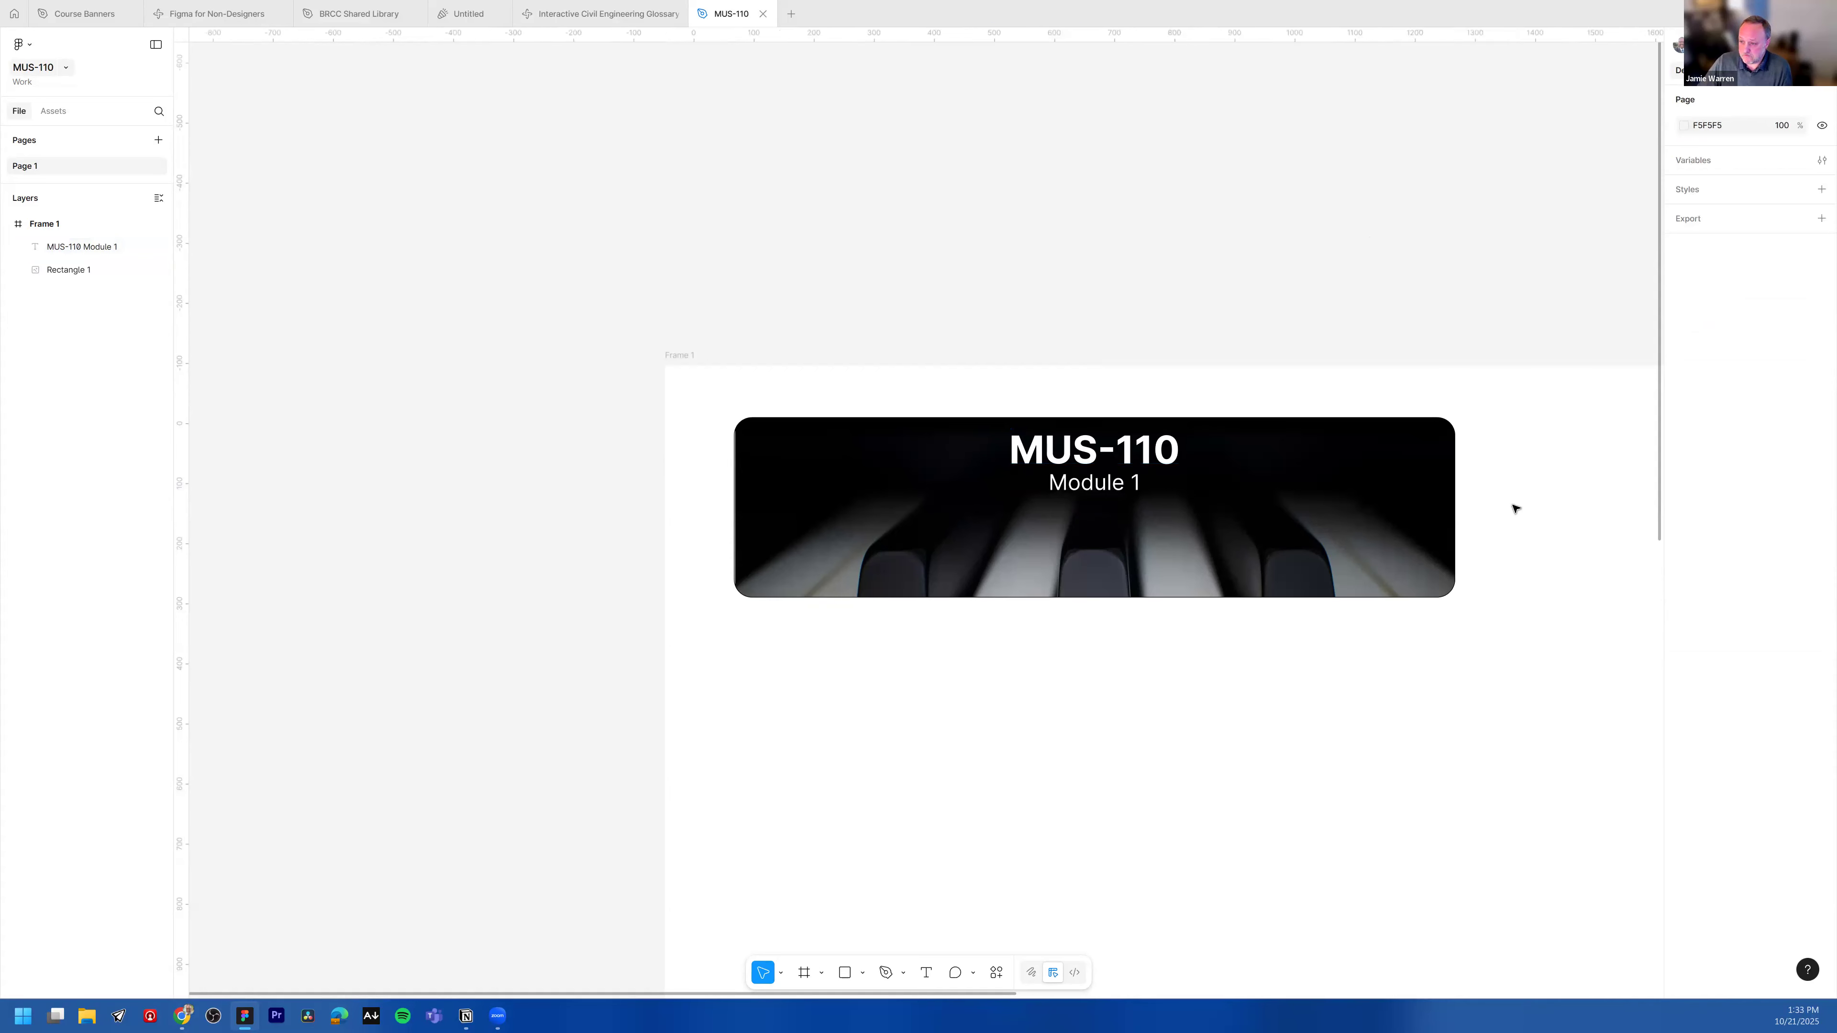
Step: Group the title text block and the banner image rectangle together
scroll(1522, 501, "down", 1)
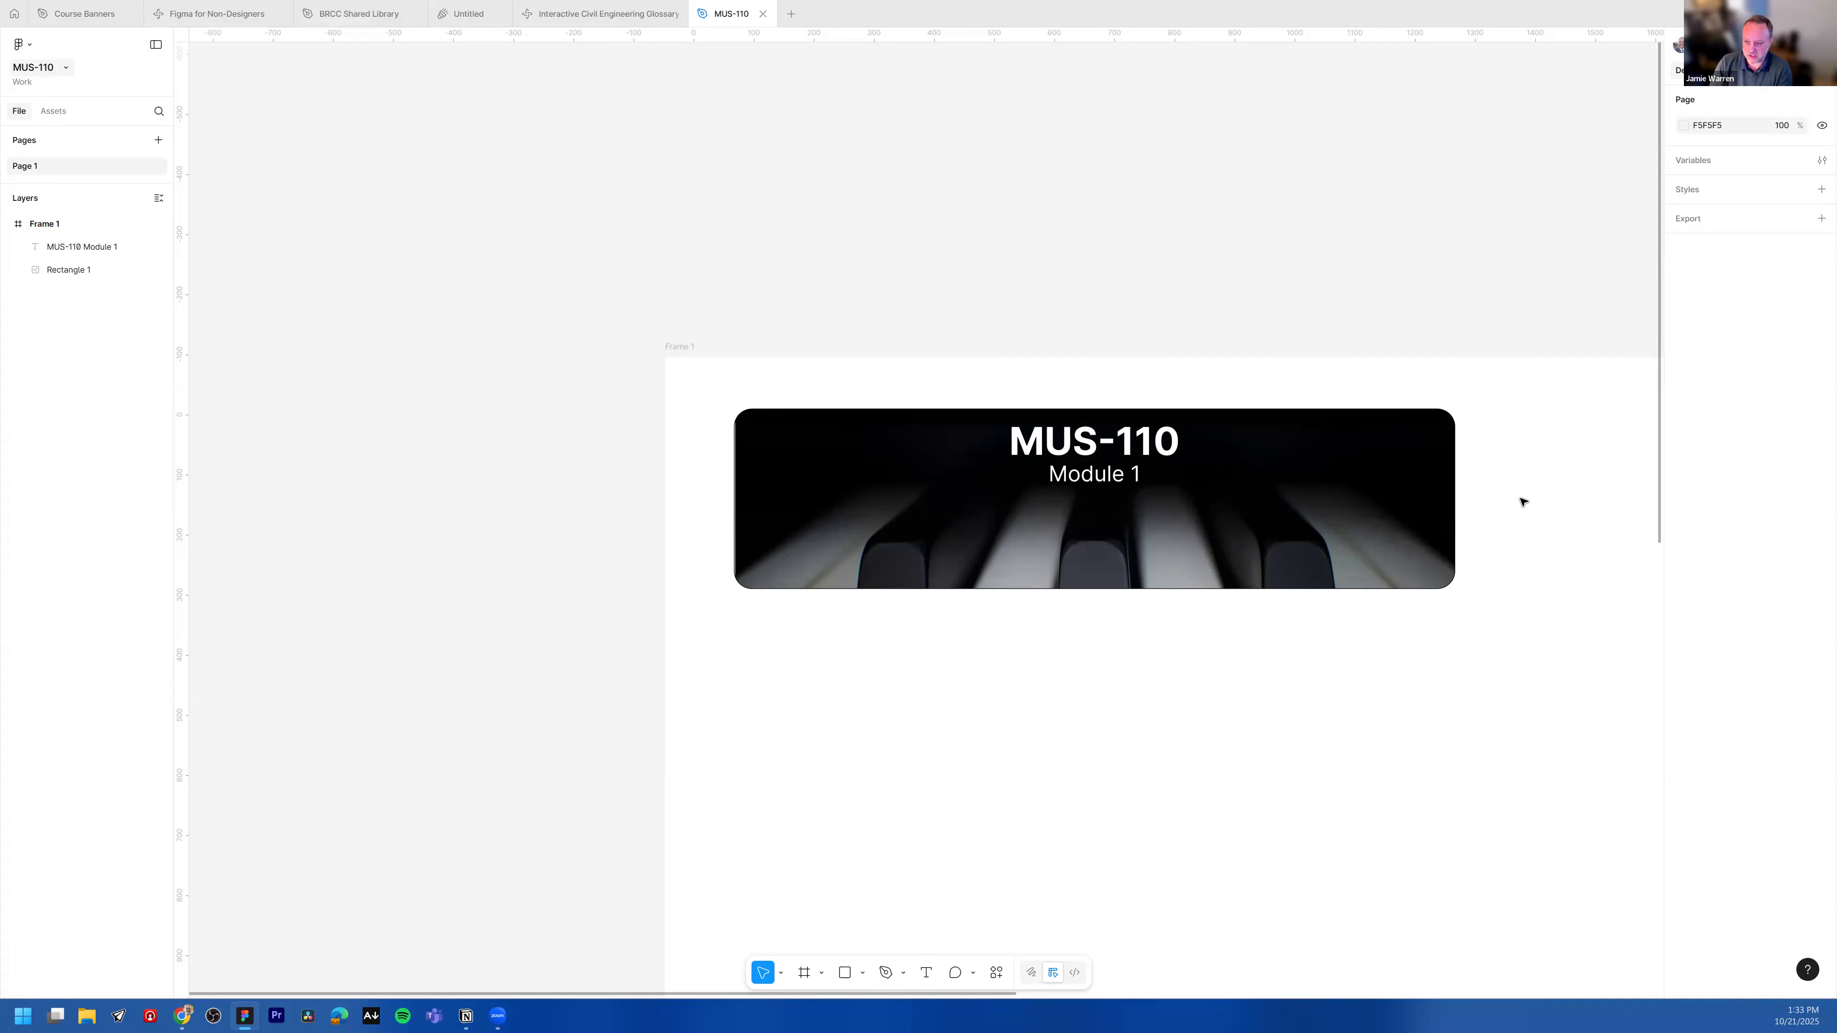
left_click(1404, 498)
left_click(1459, 308)
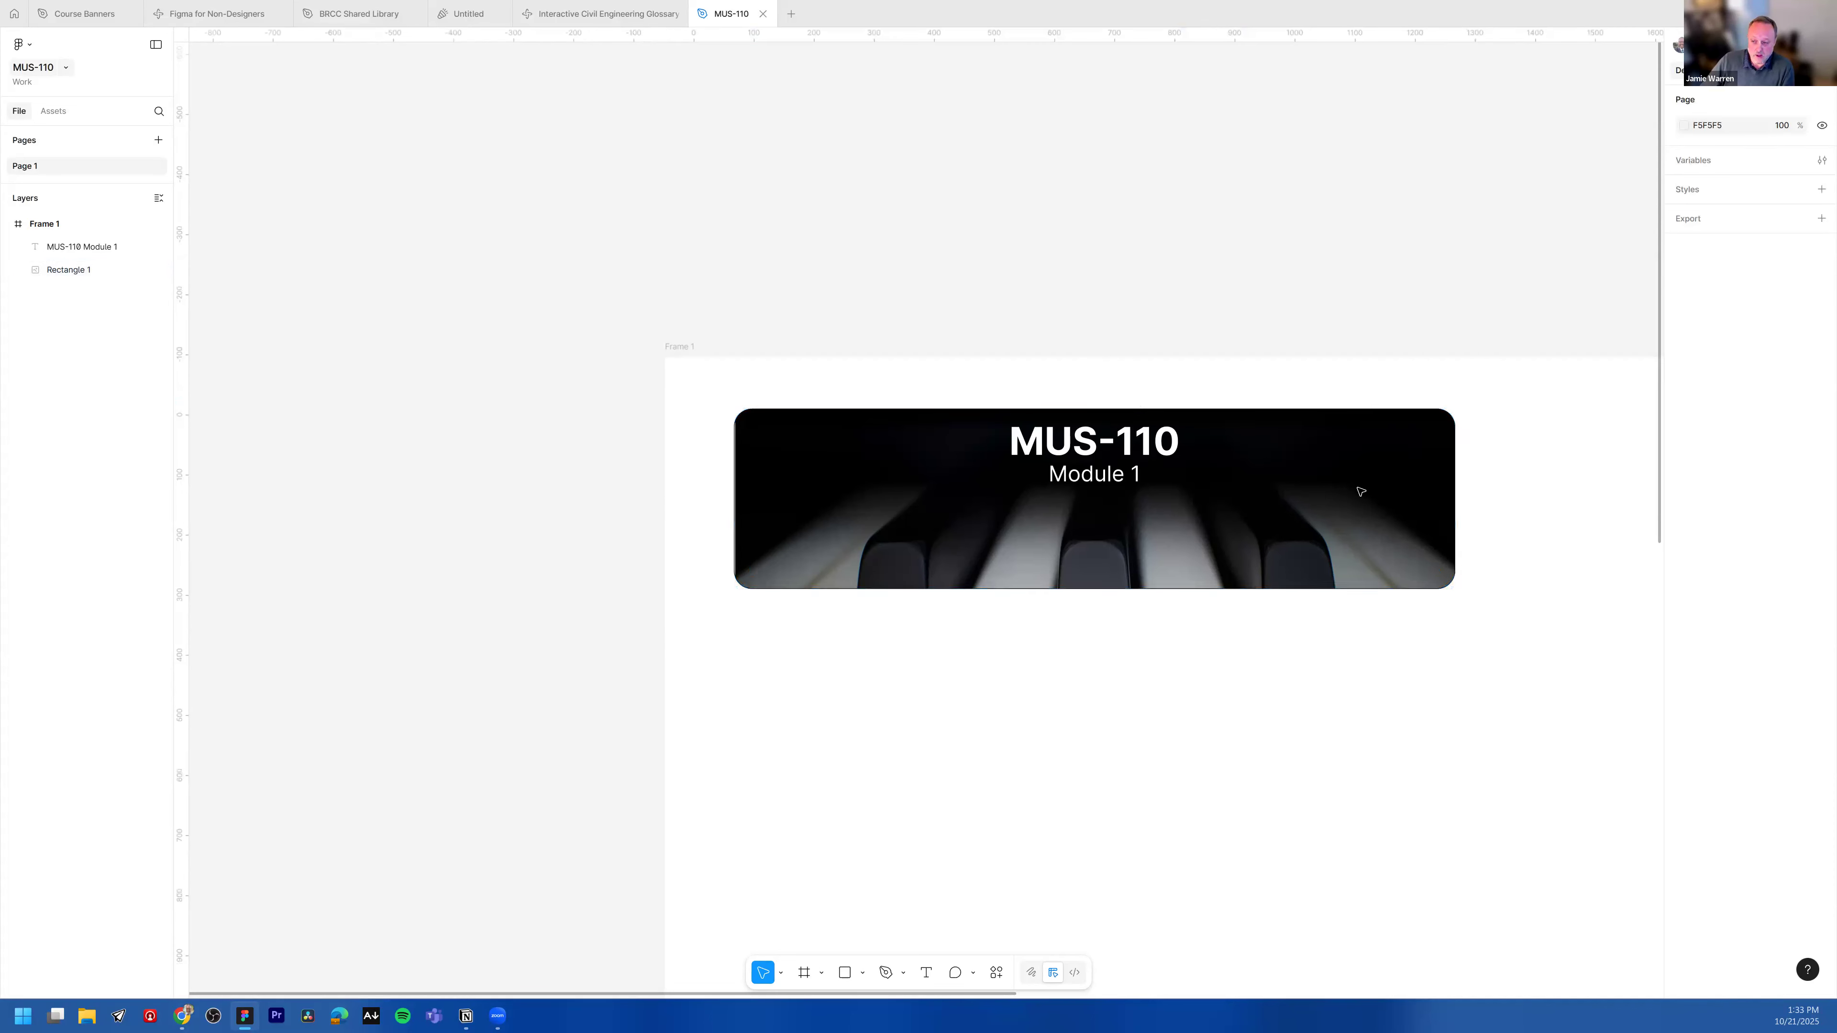
left_click(1222, 467)
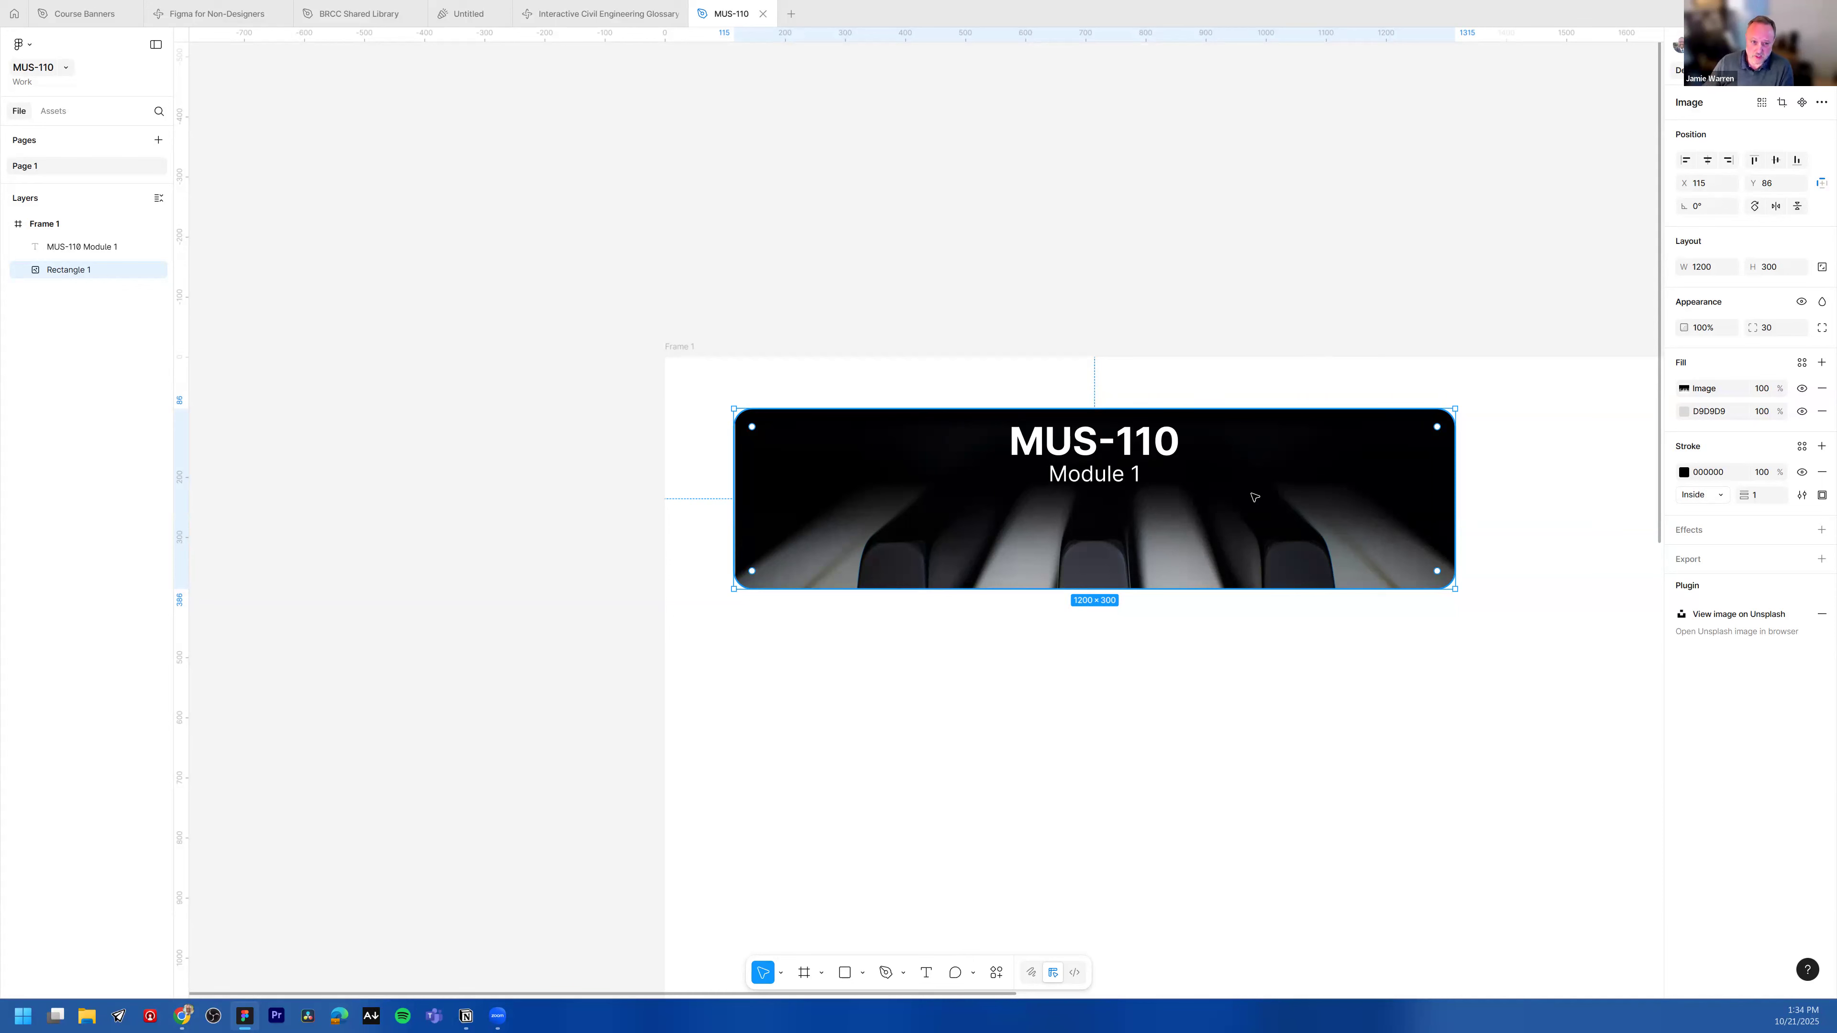
left_click(72, 250)
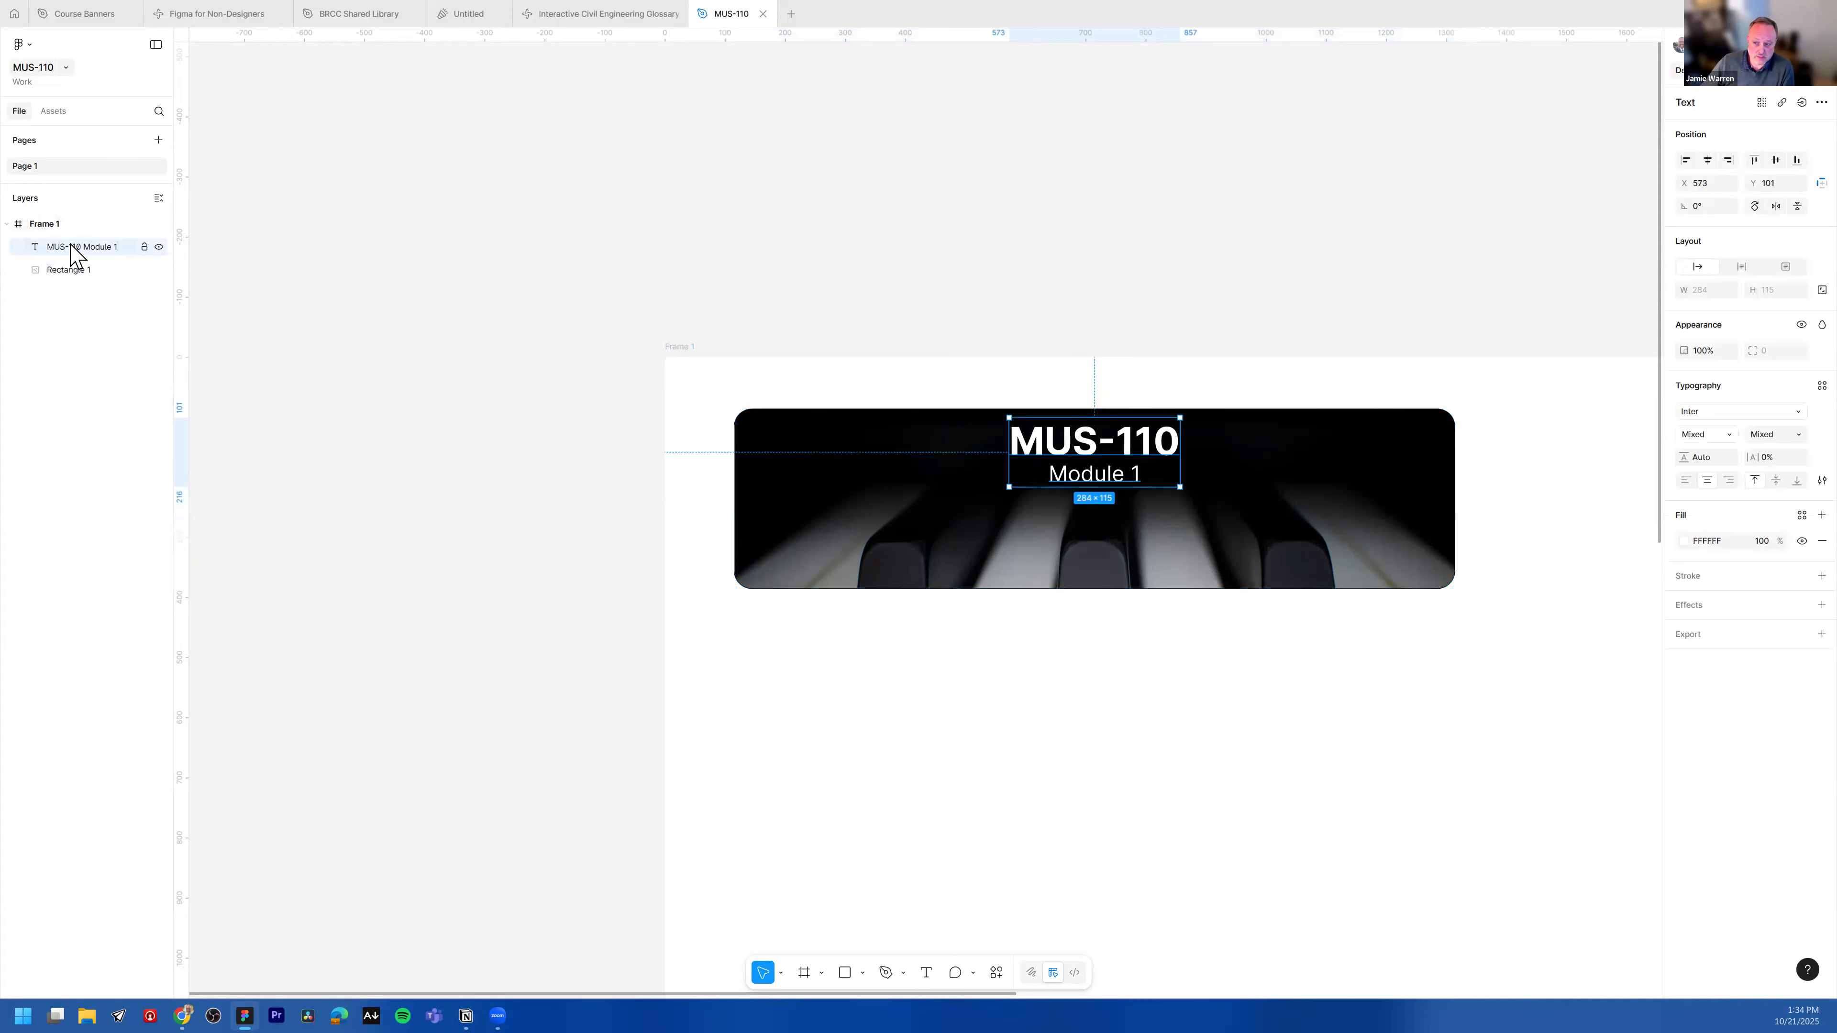
left_click(58, 270, "shift")
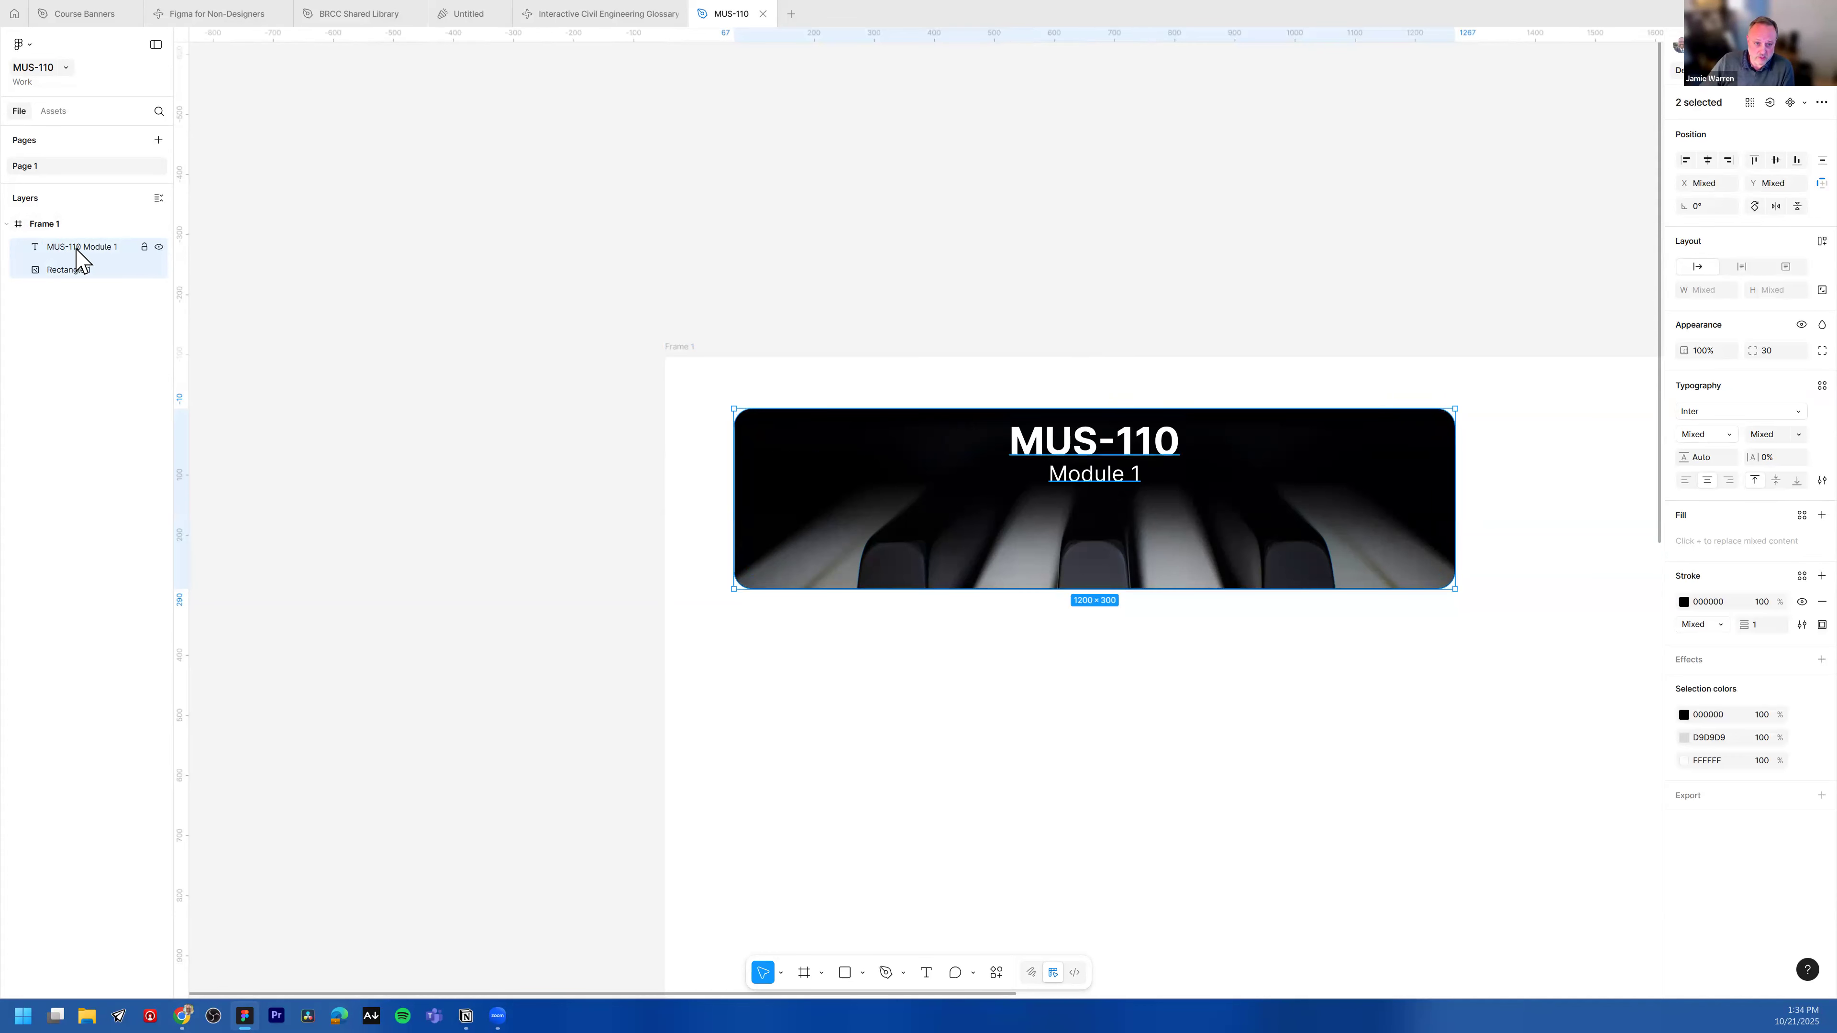
left_click(70, 300)
left_click(74, 248)
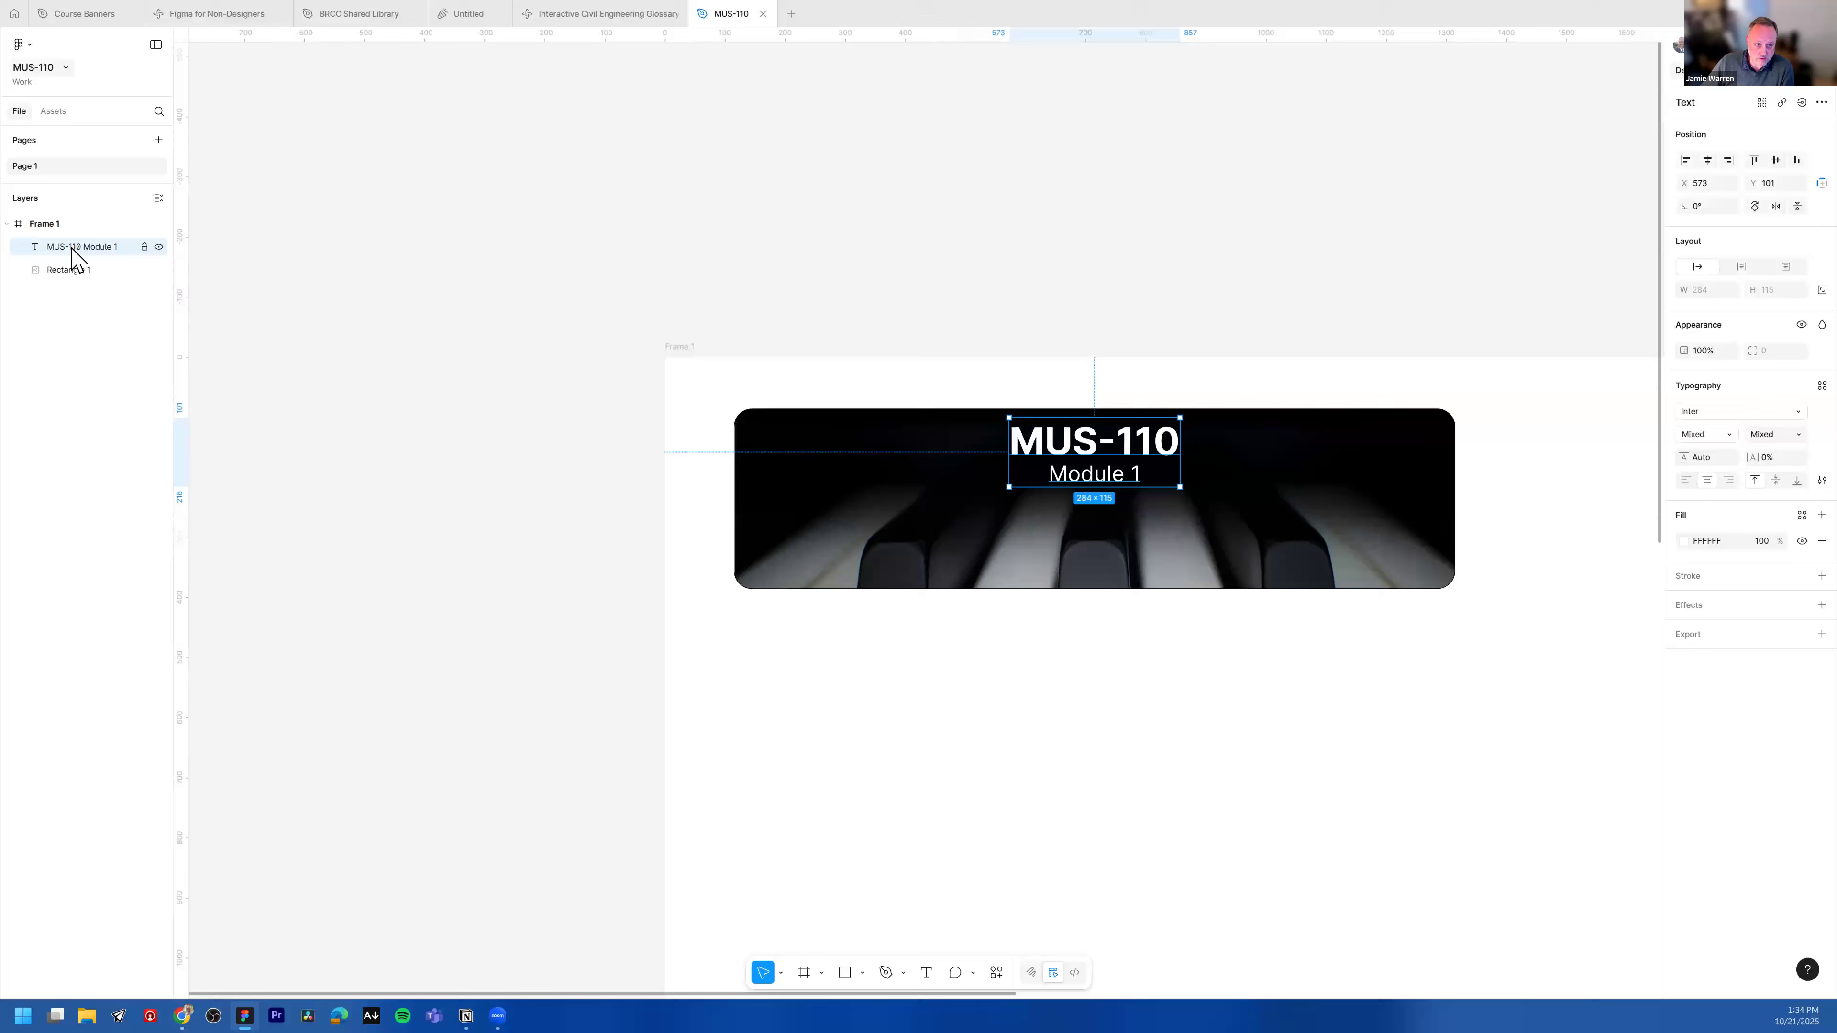
left_click(81, 277, "shift")
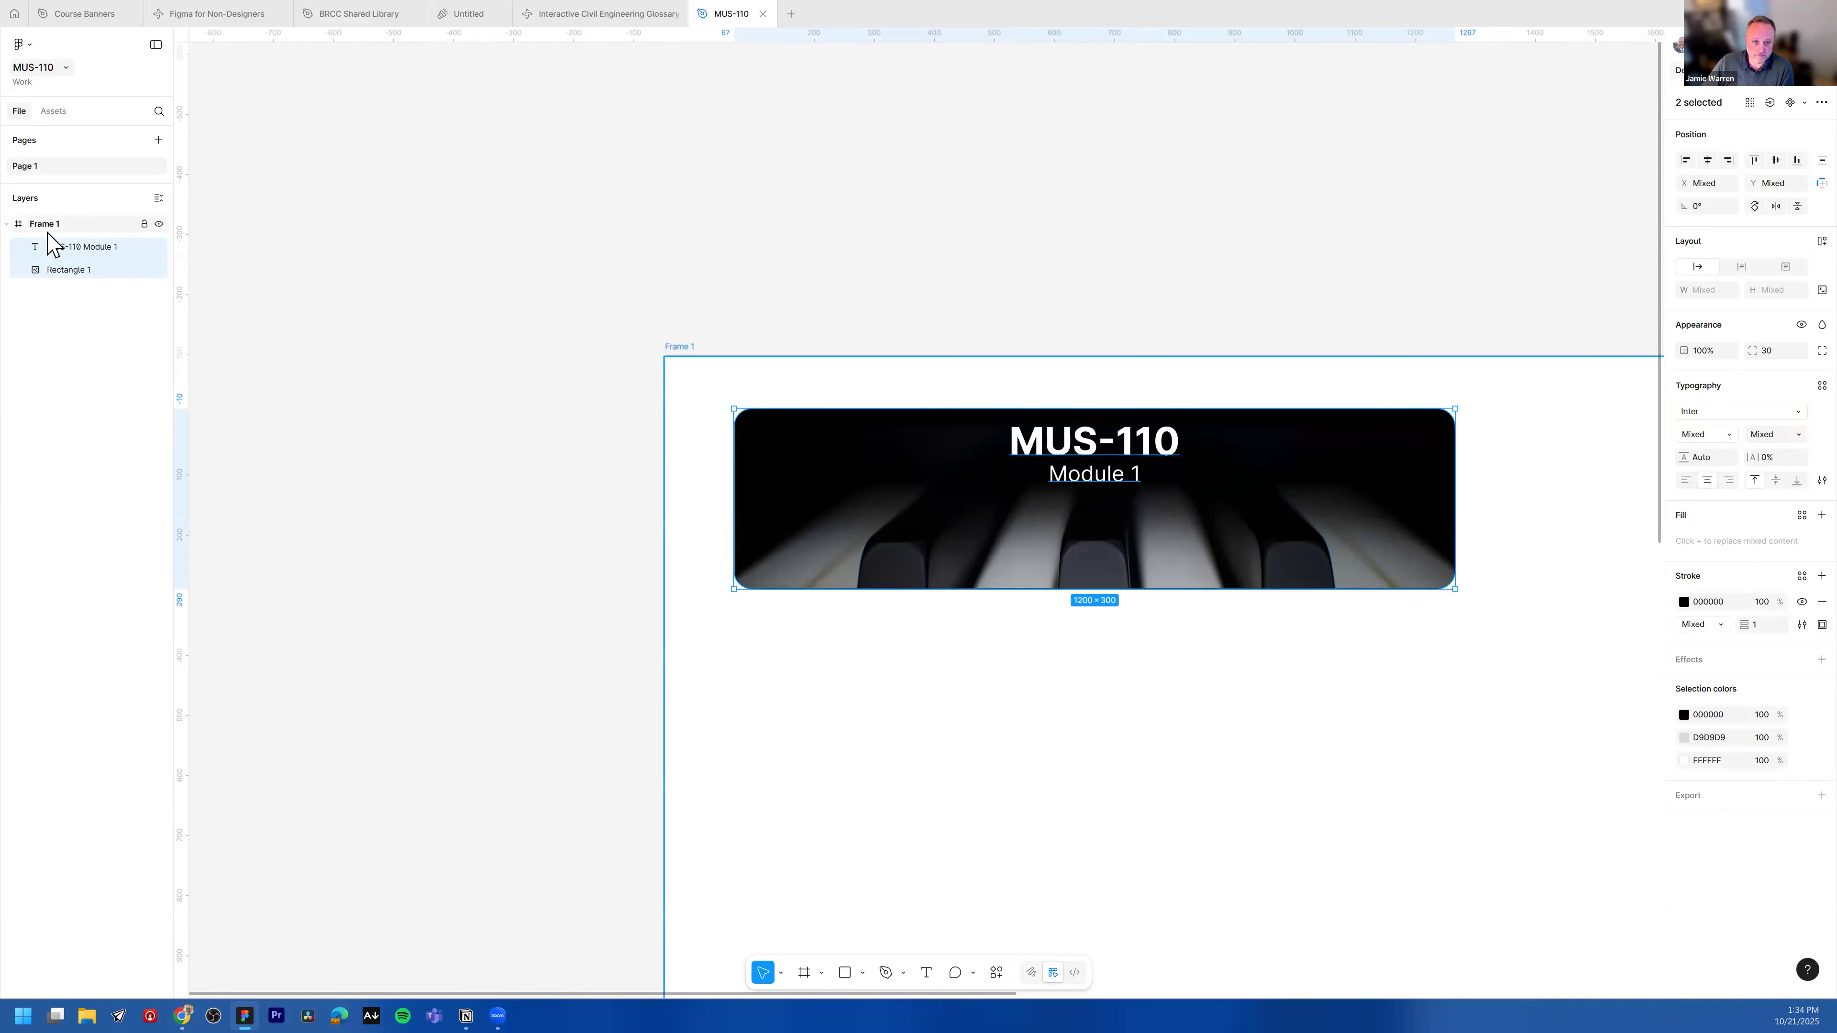
right_click(102, 248)
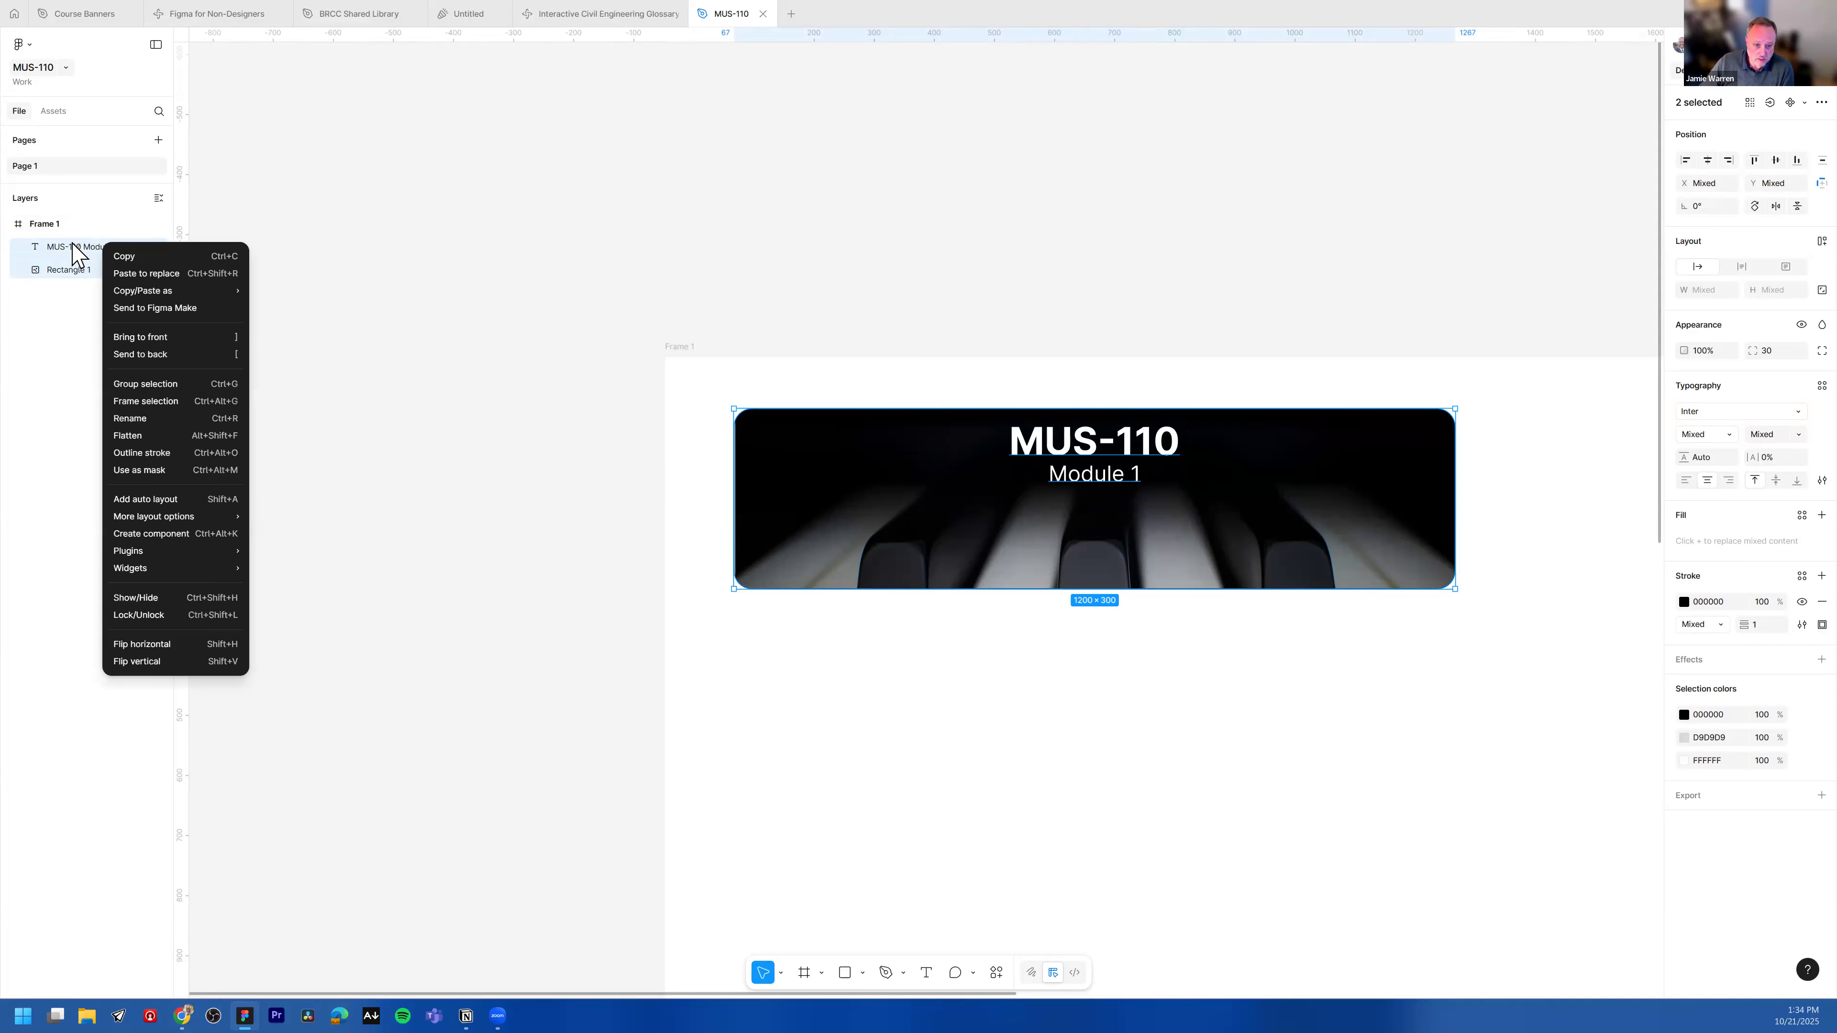
left_click(134, 383)
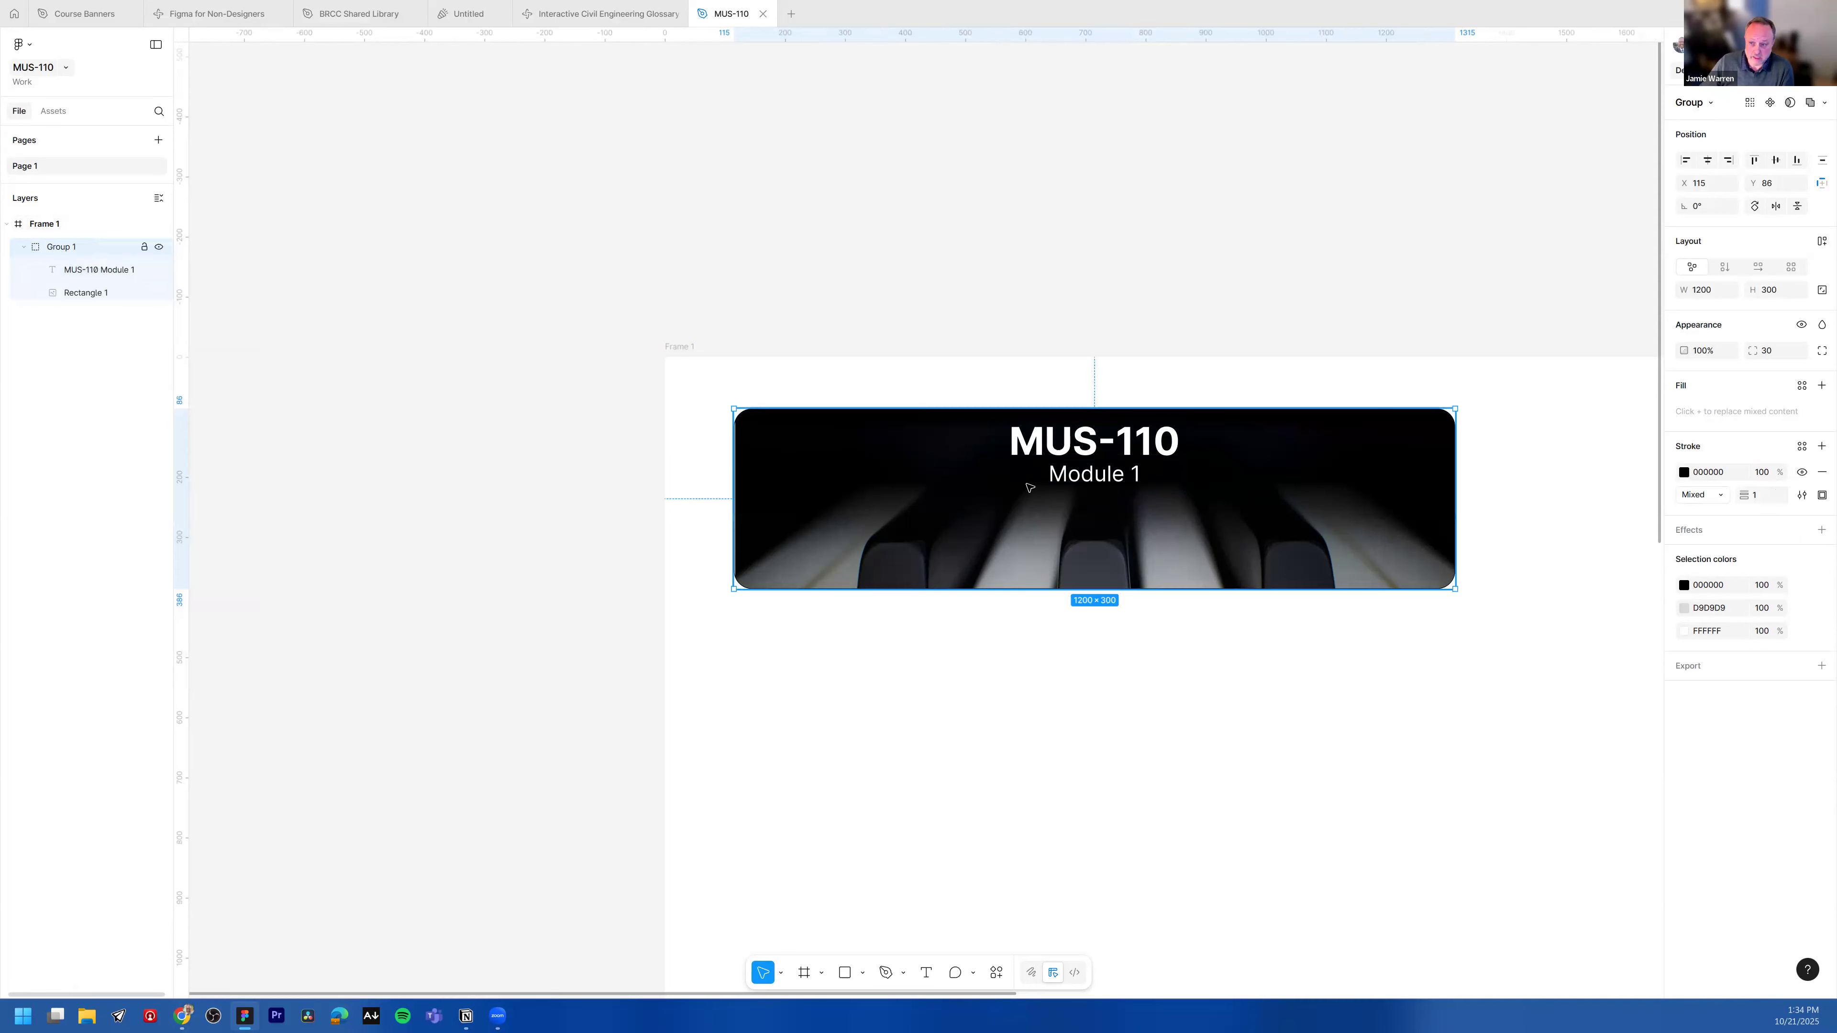
Step: Move the group up toward the frame's top-left corner and rename it Module 1
left_click_drag(973, 528, 936, 482)
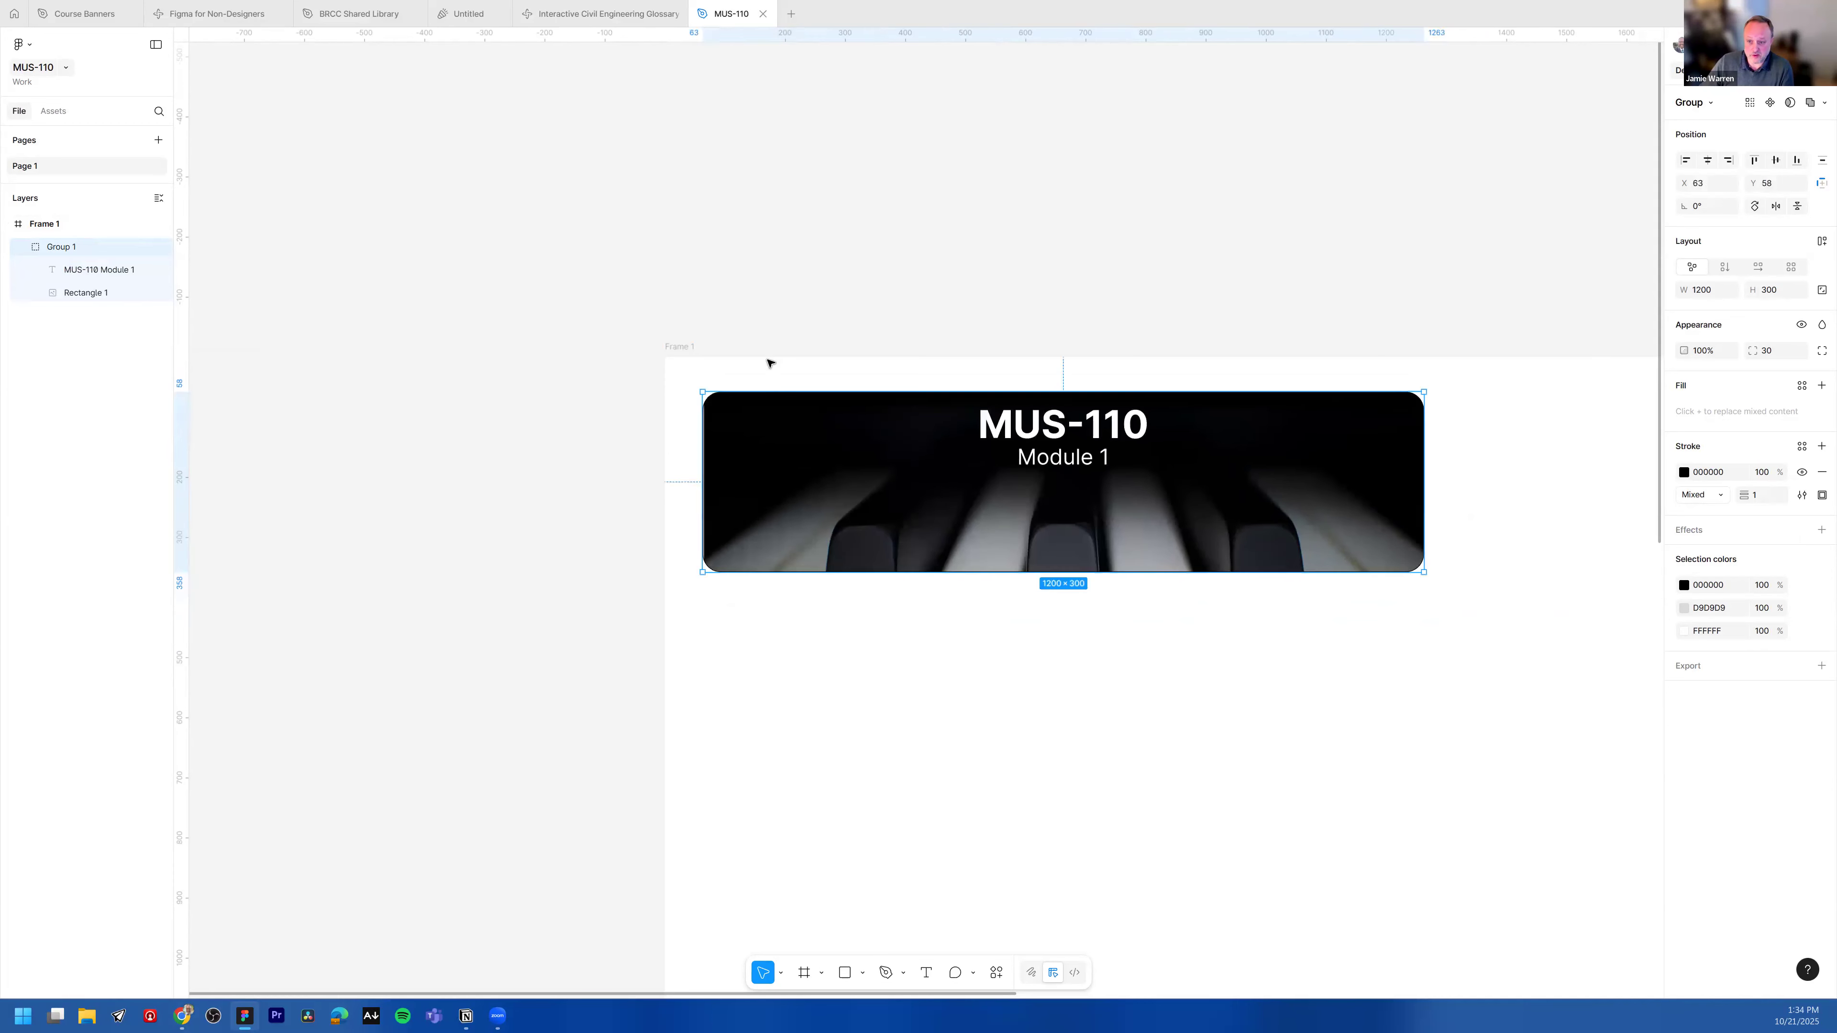
left_click(758, 328)
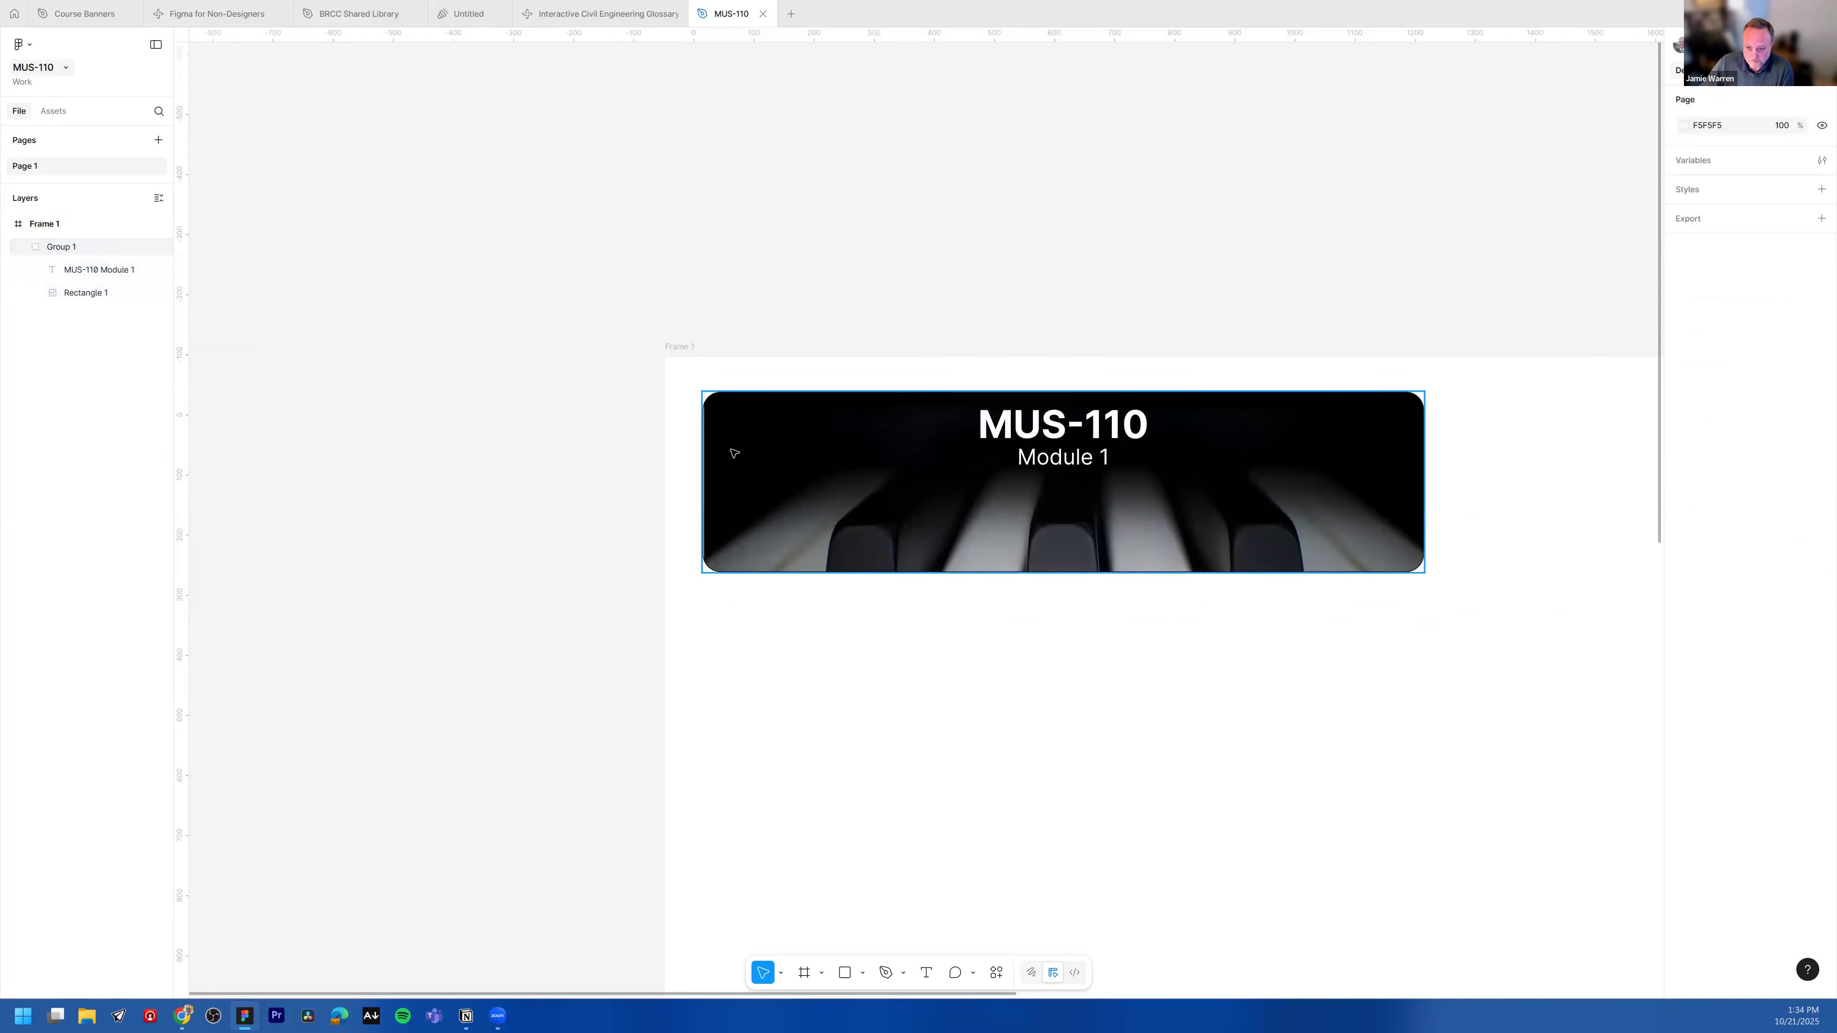
double_click(62, 246)
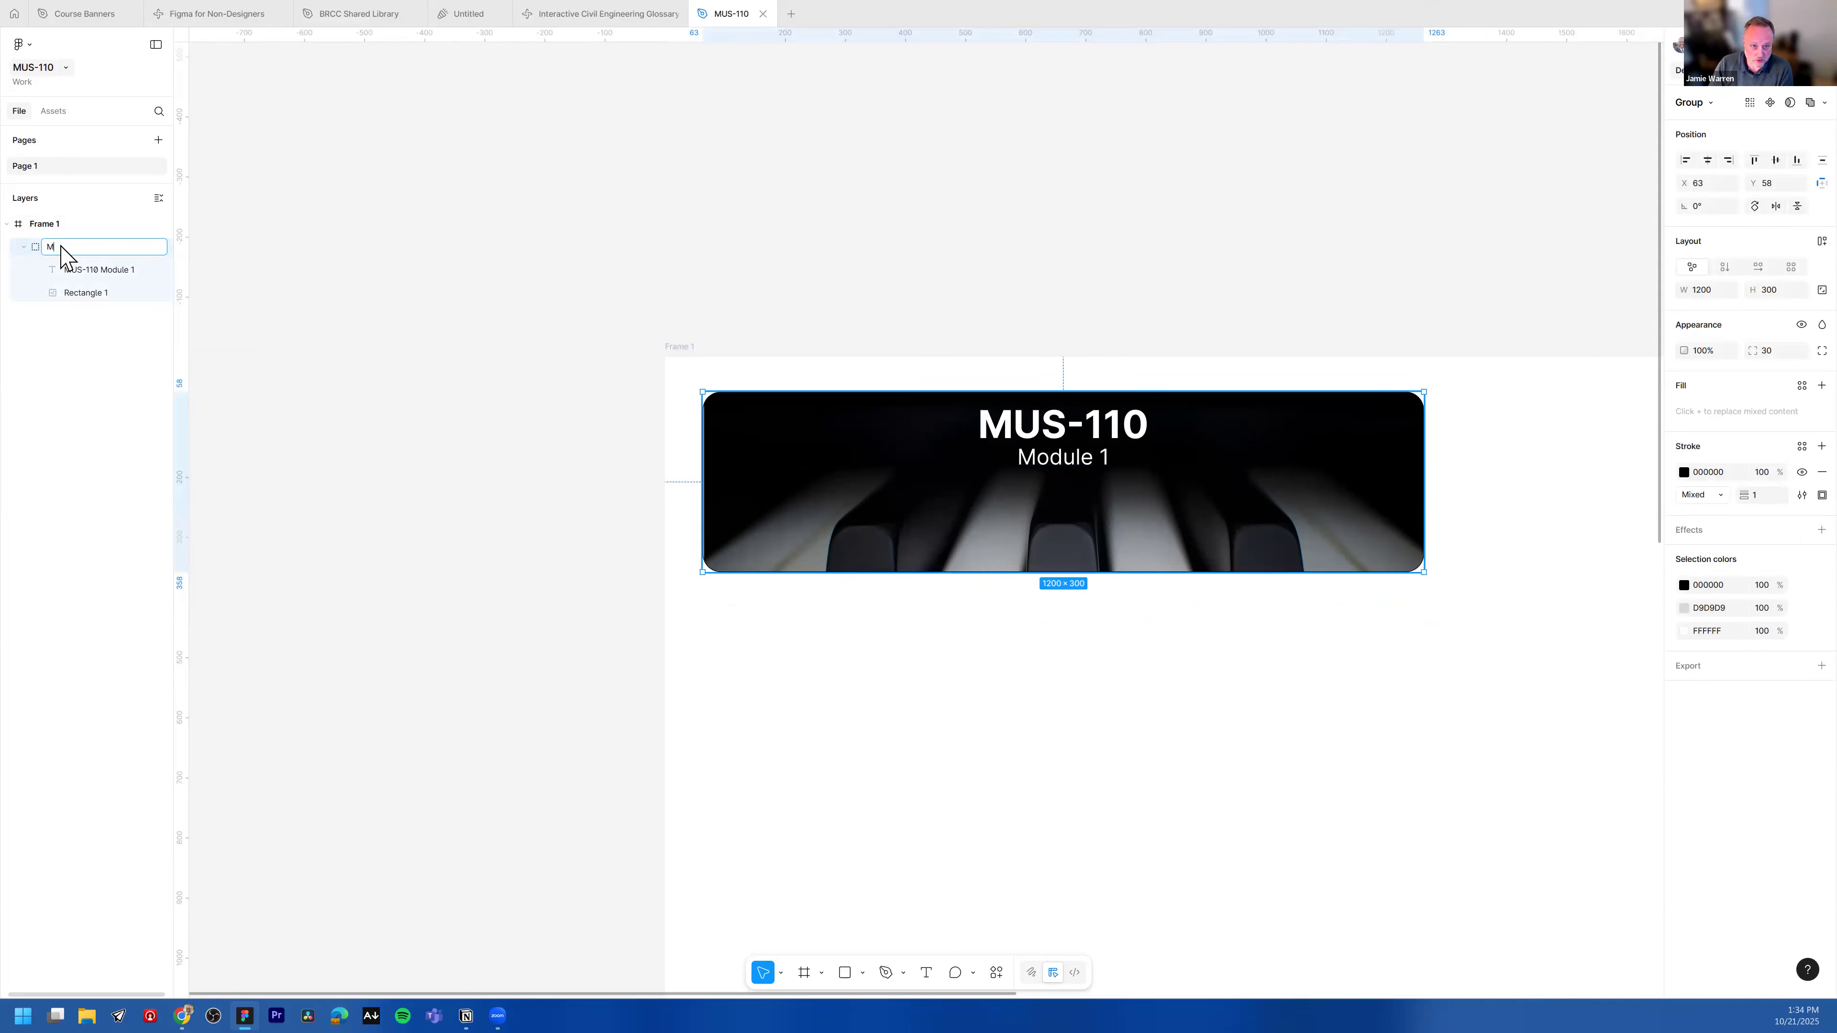
key("Return")
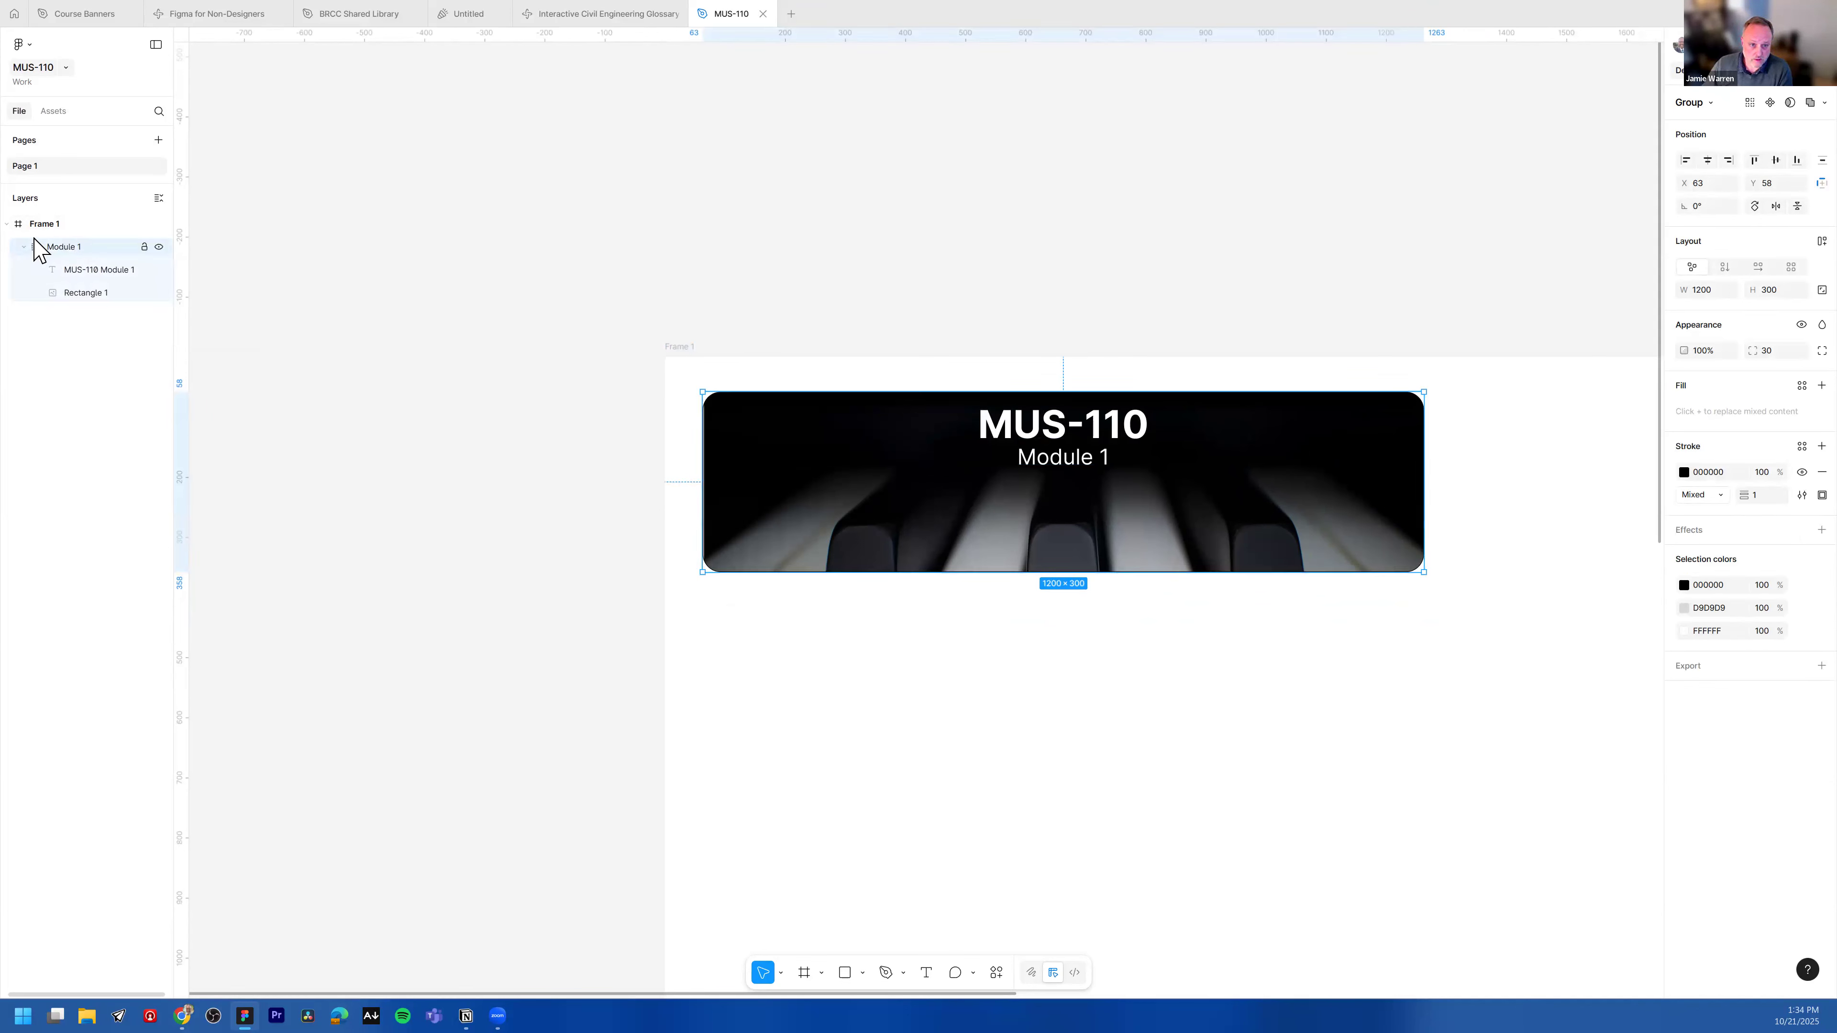
Step: Rename the group as 1200×300
left_click(24, 247)
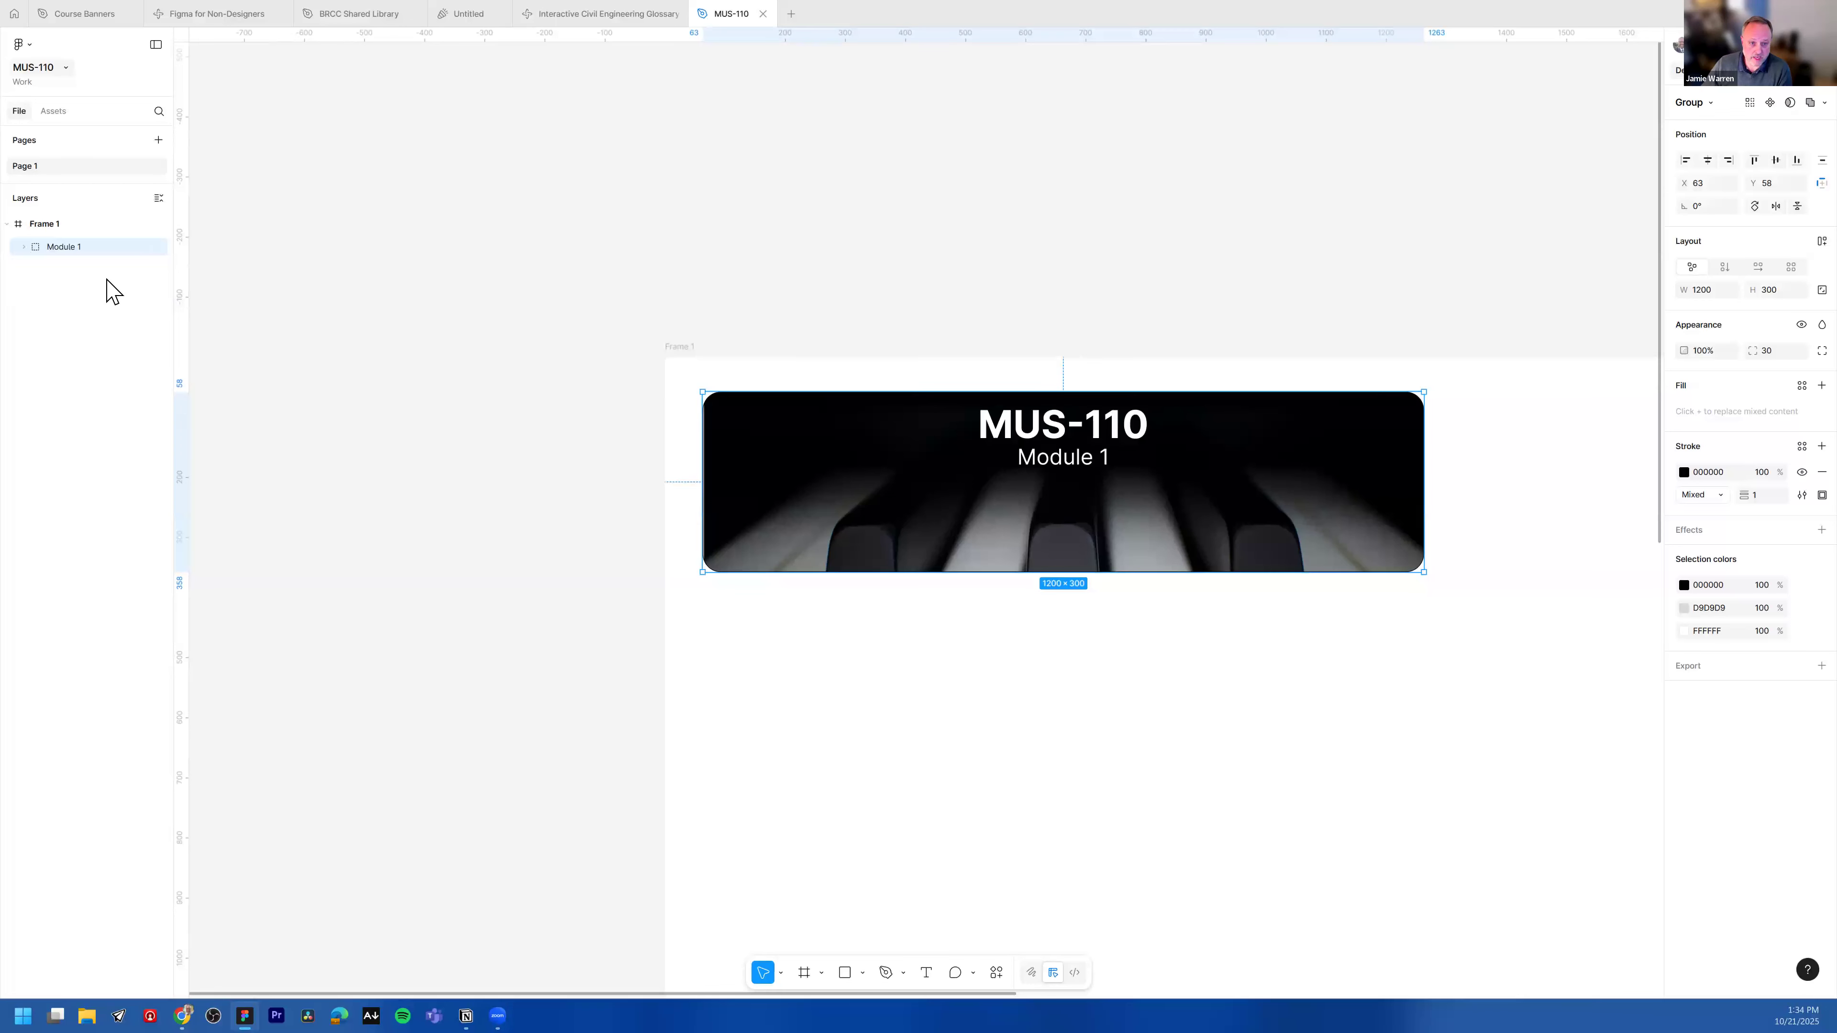
double_click(84, 248)
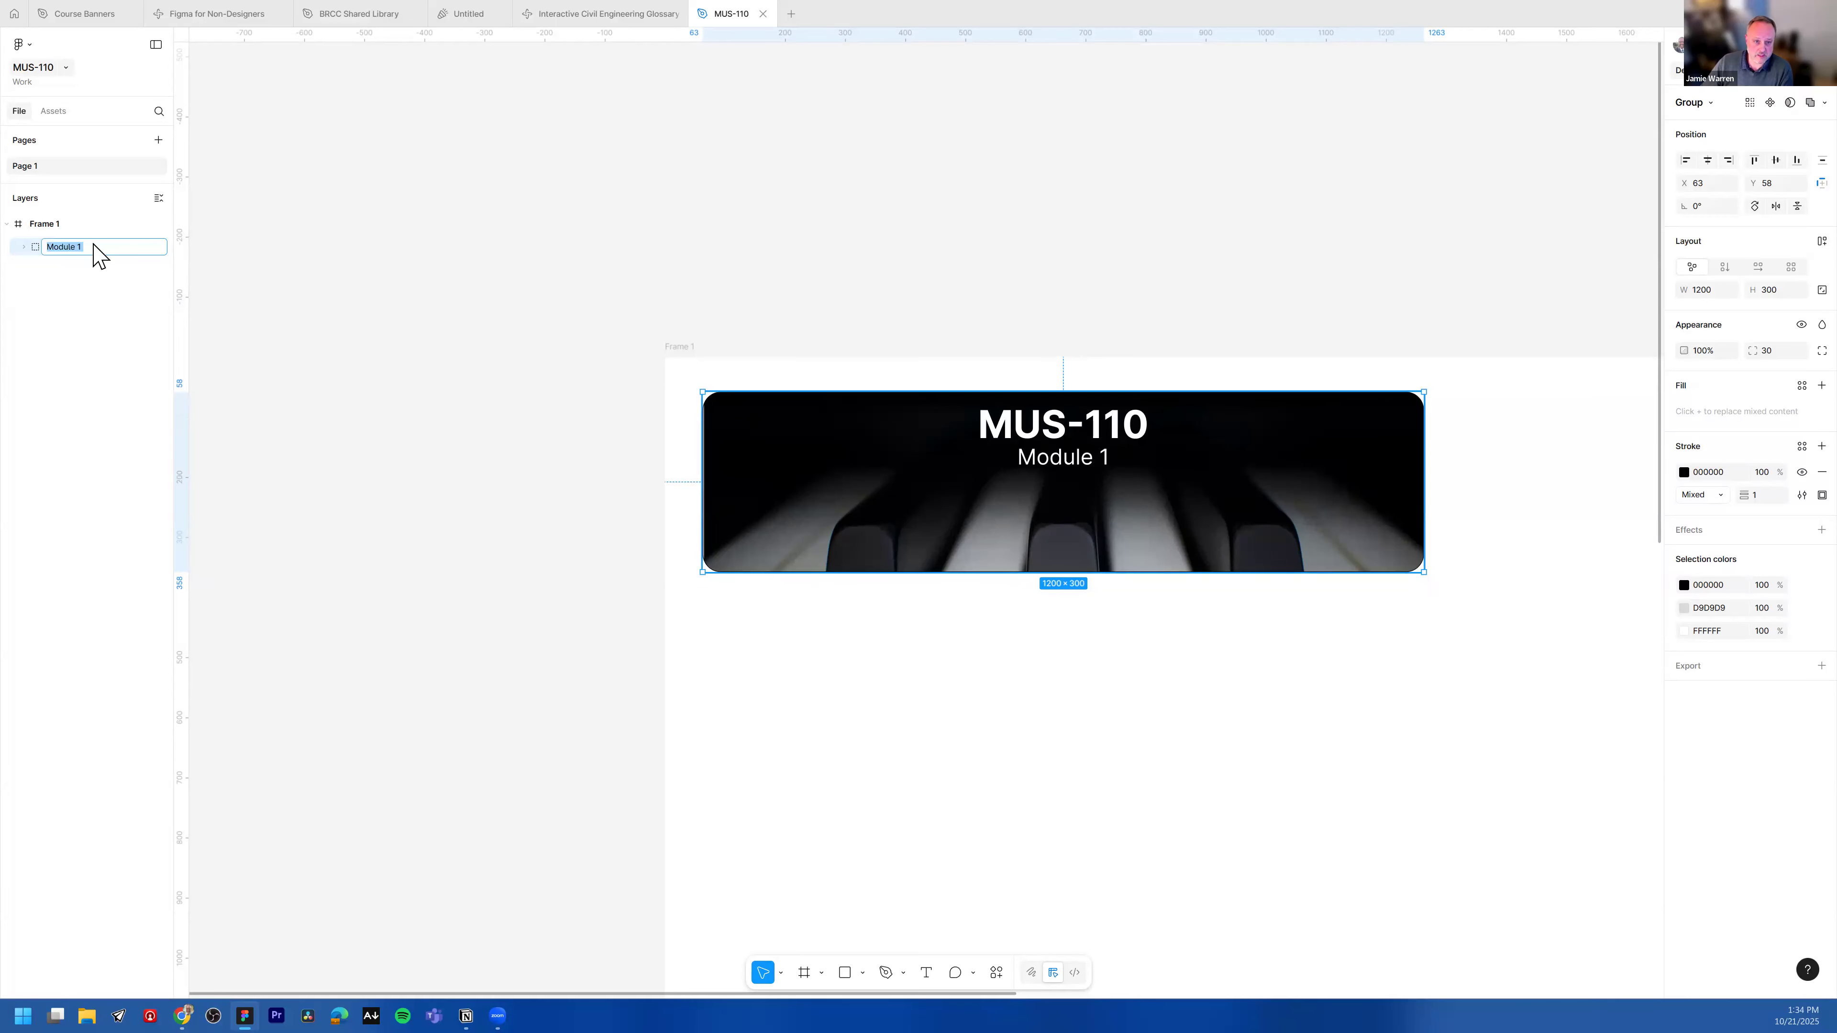
type("1200x300")
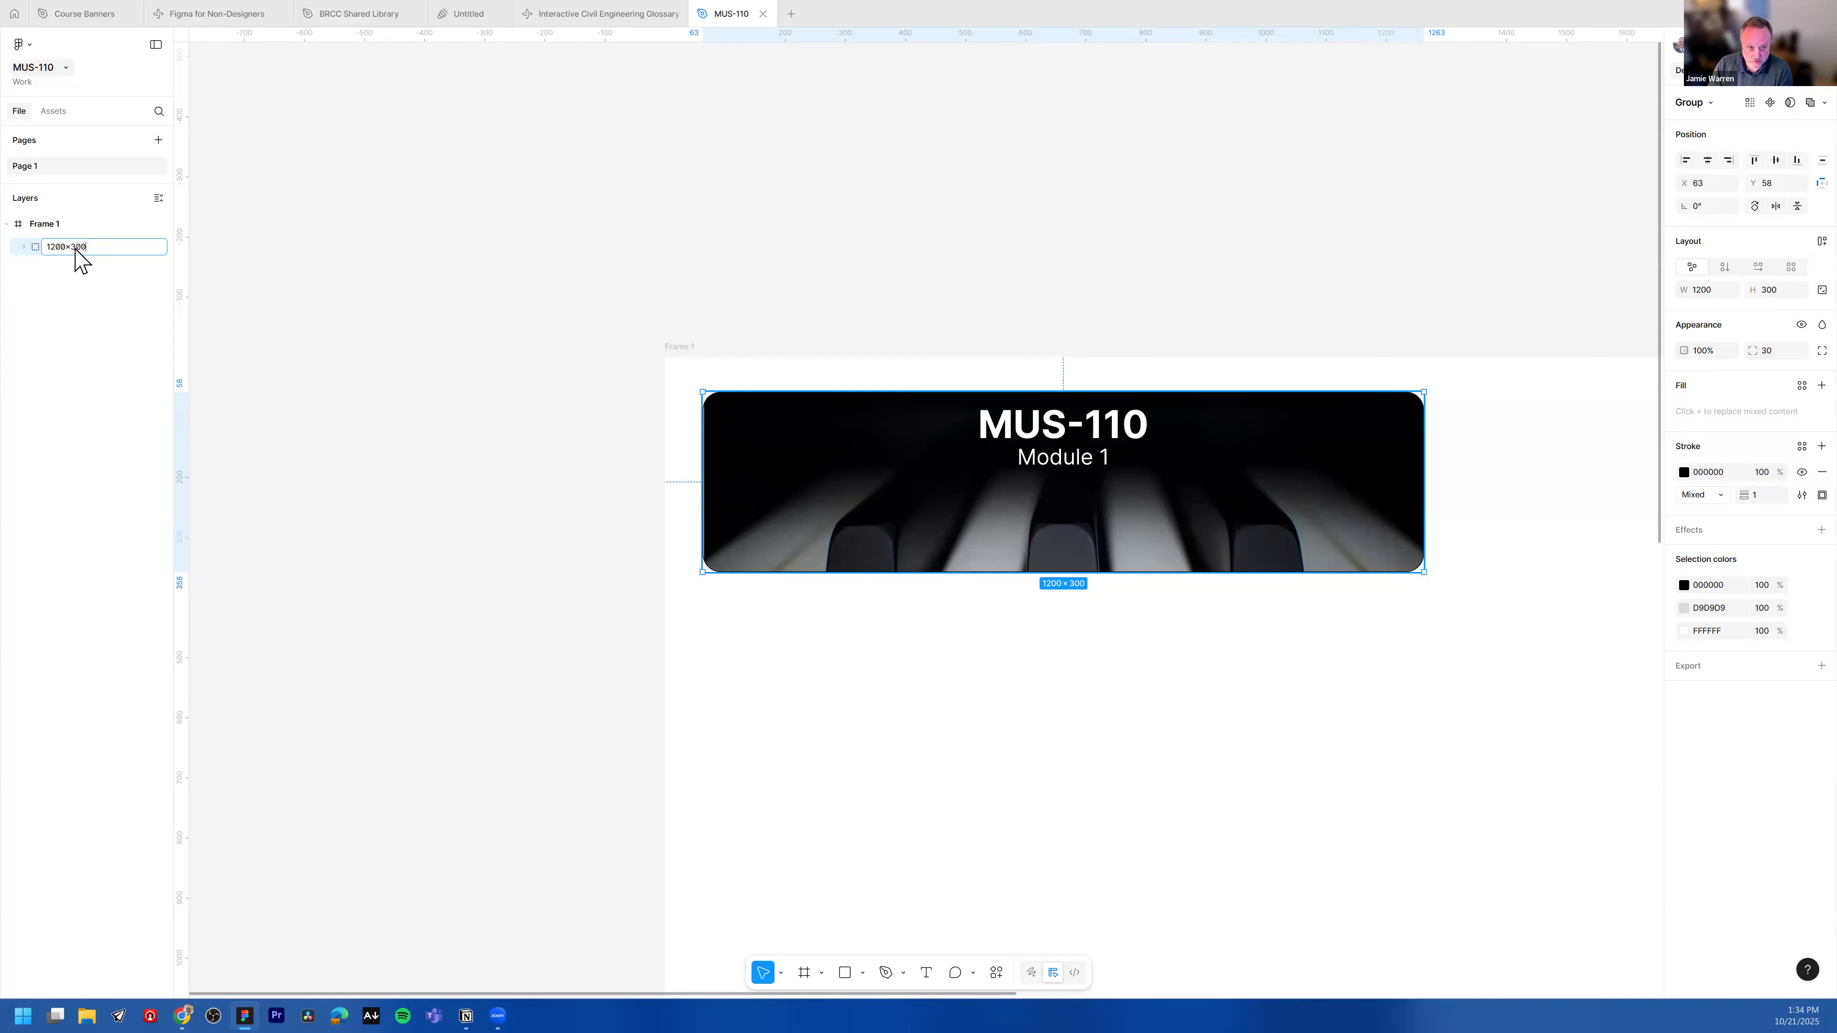
key("Return")
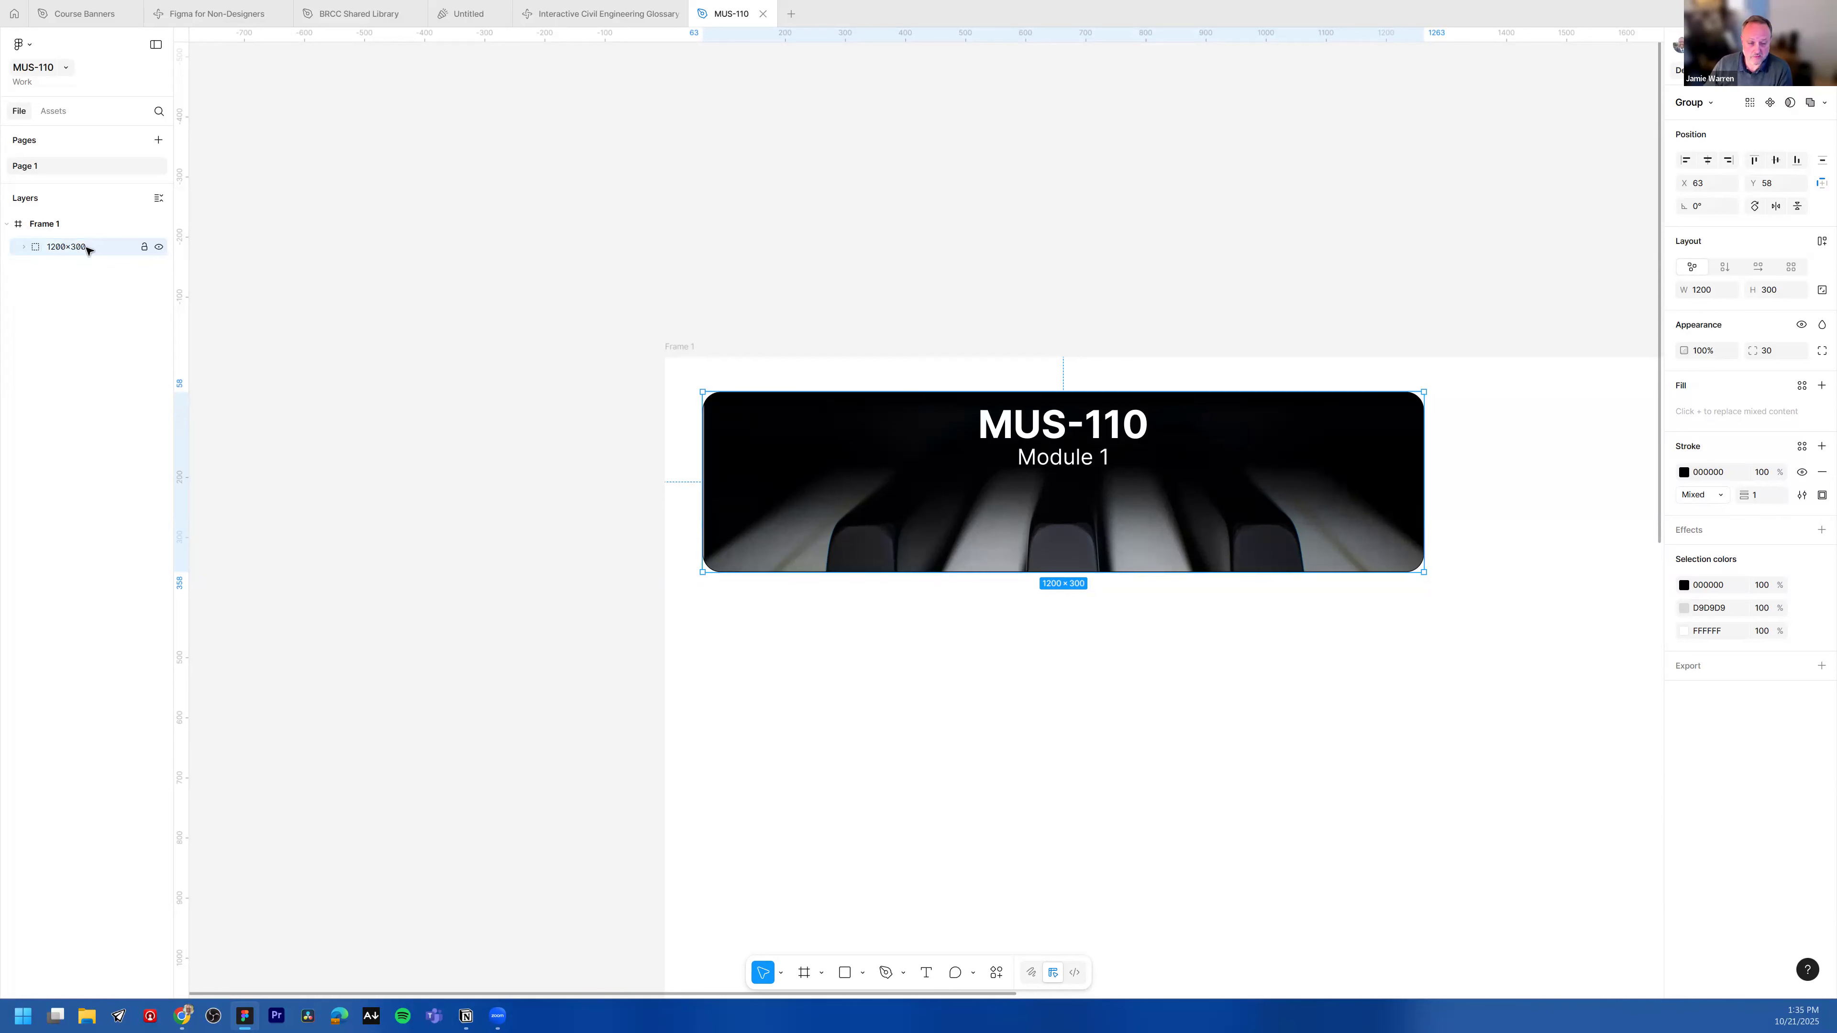
Step: Duplicate the banner group and move the copy below the original
scroll(1150, 351, "down", 2)
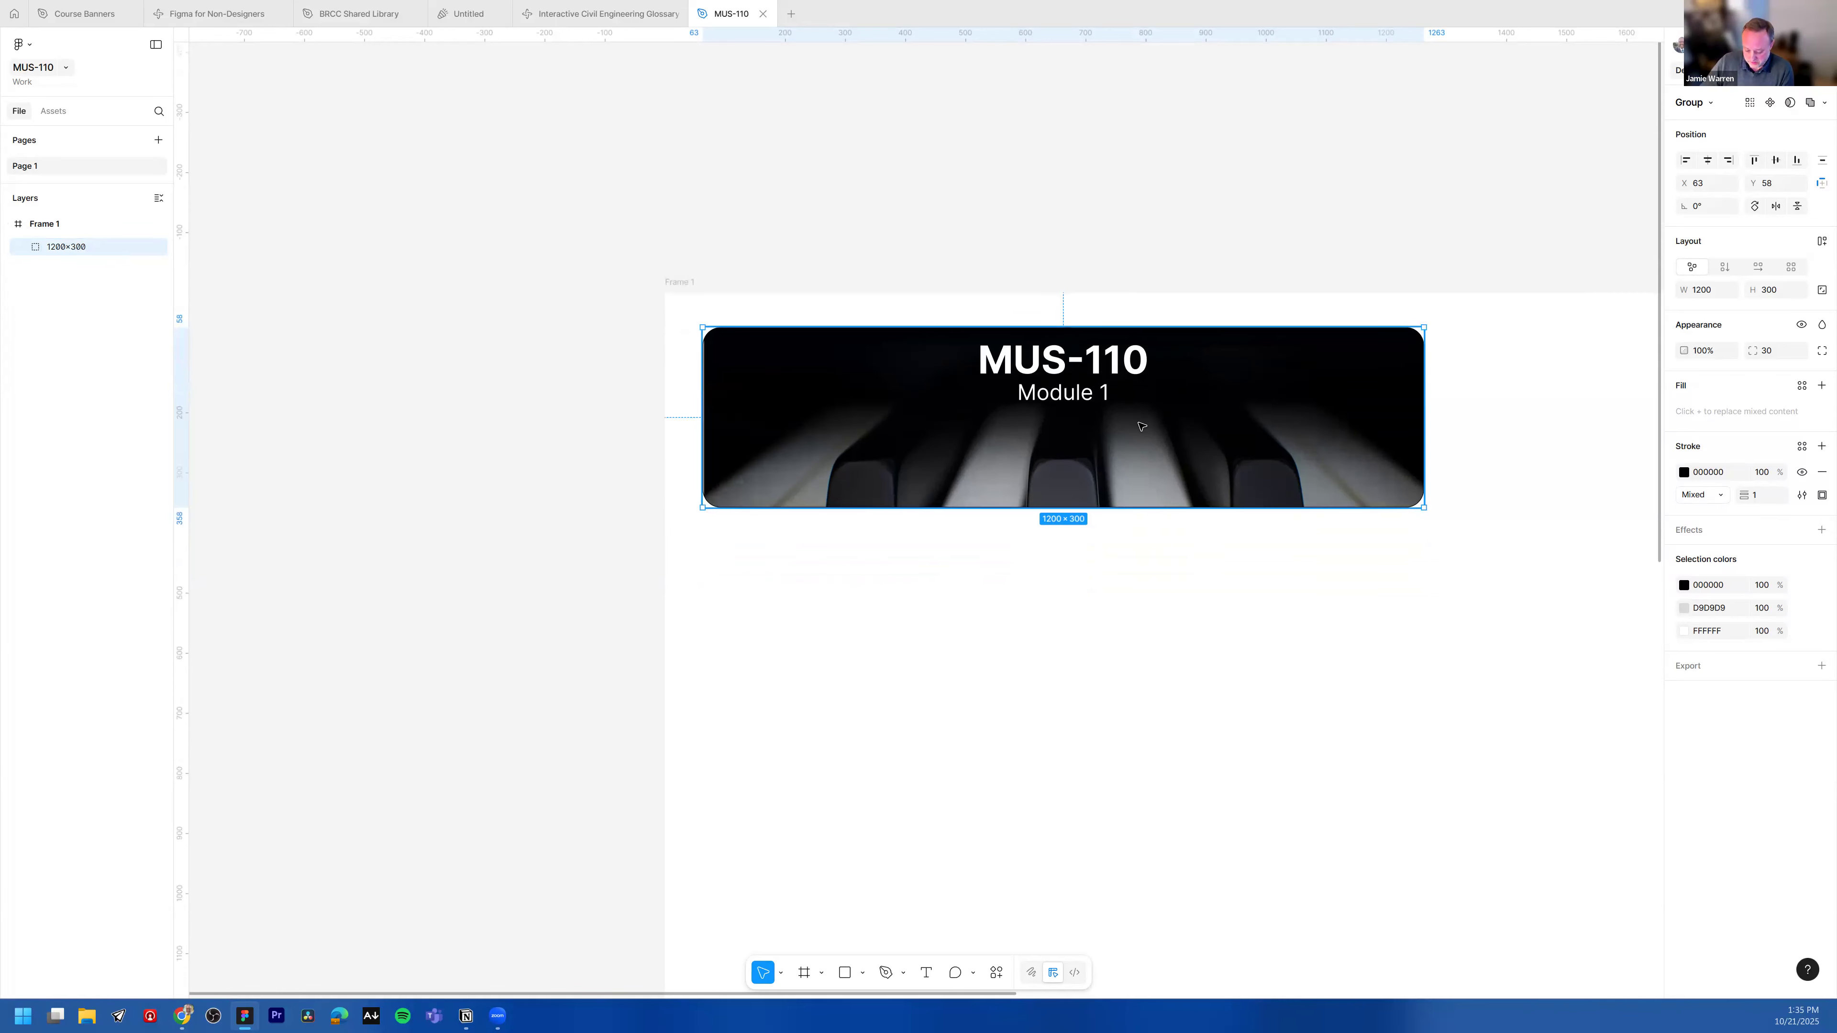
key("ctrl+d")
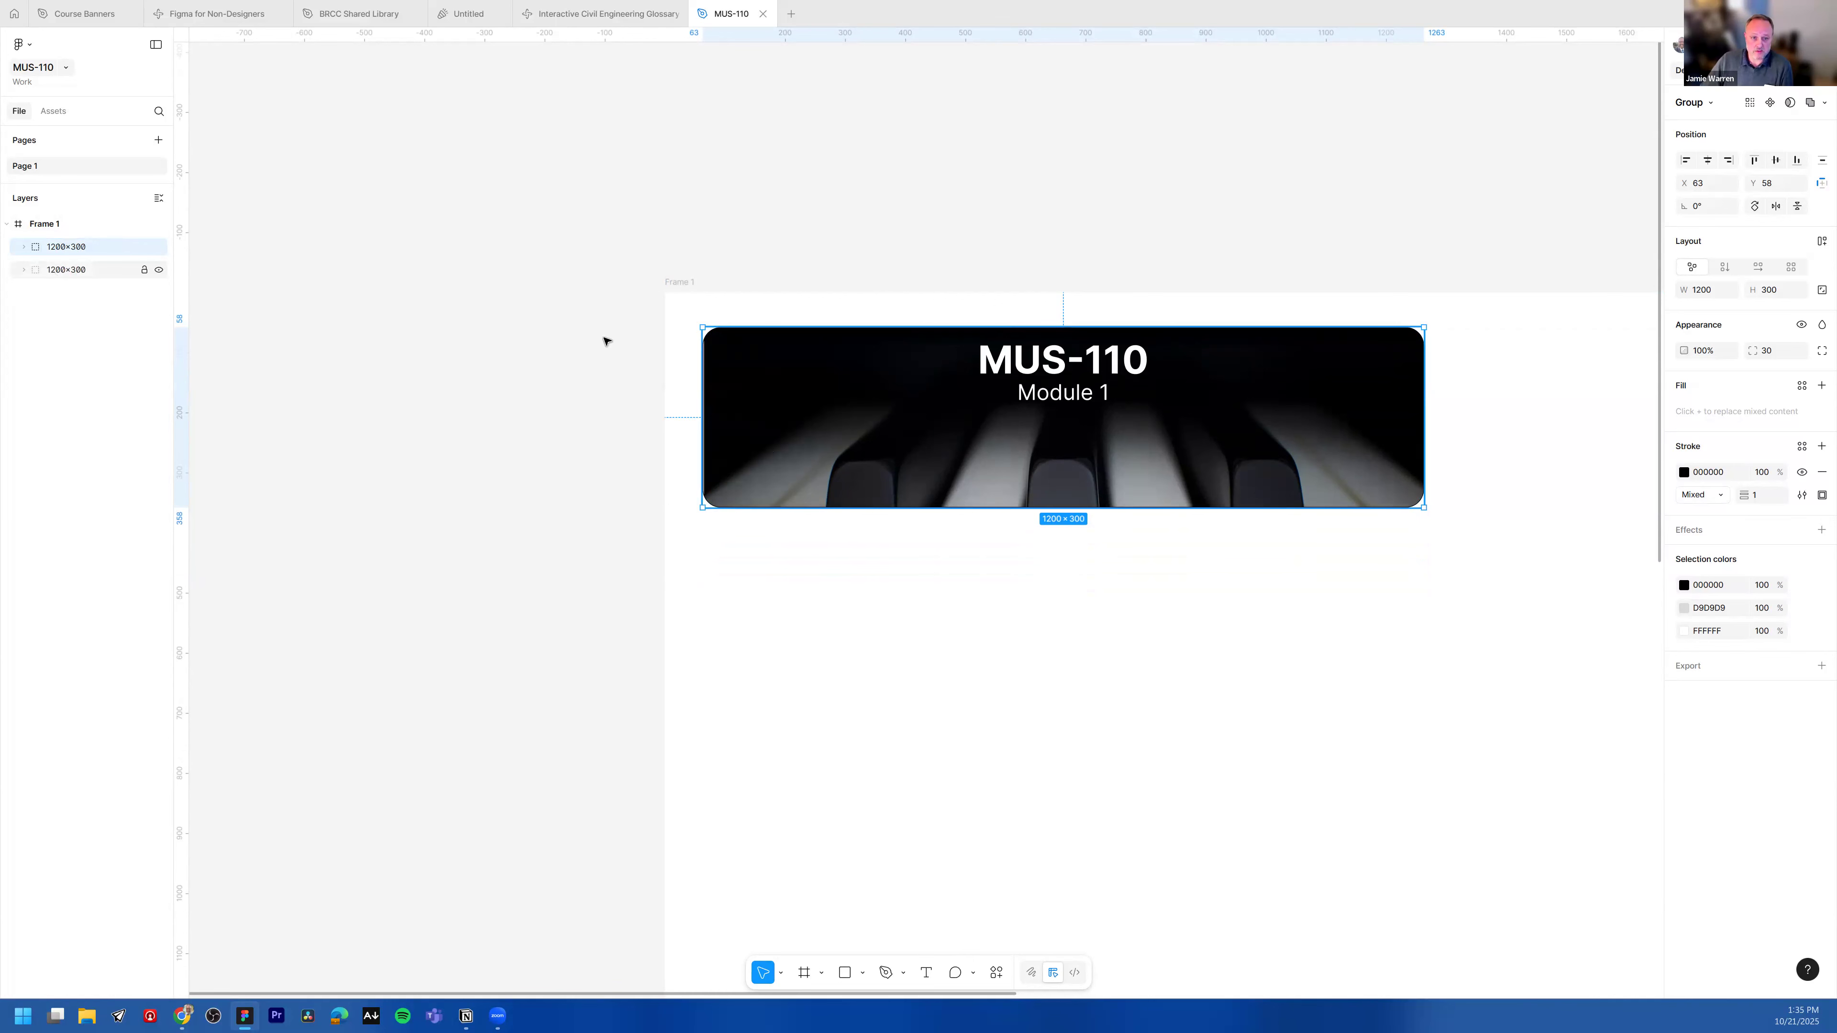
left_click(91, 270)
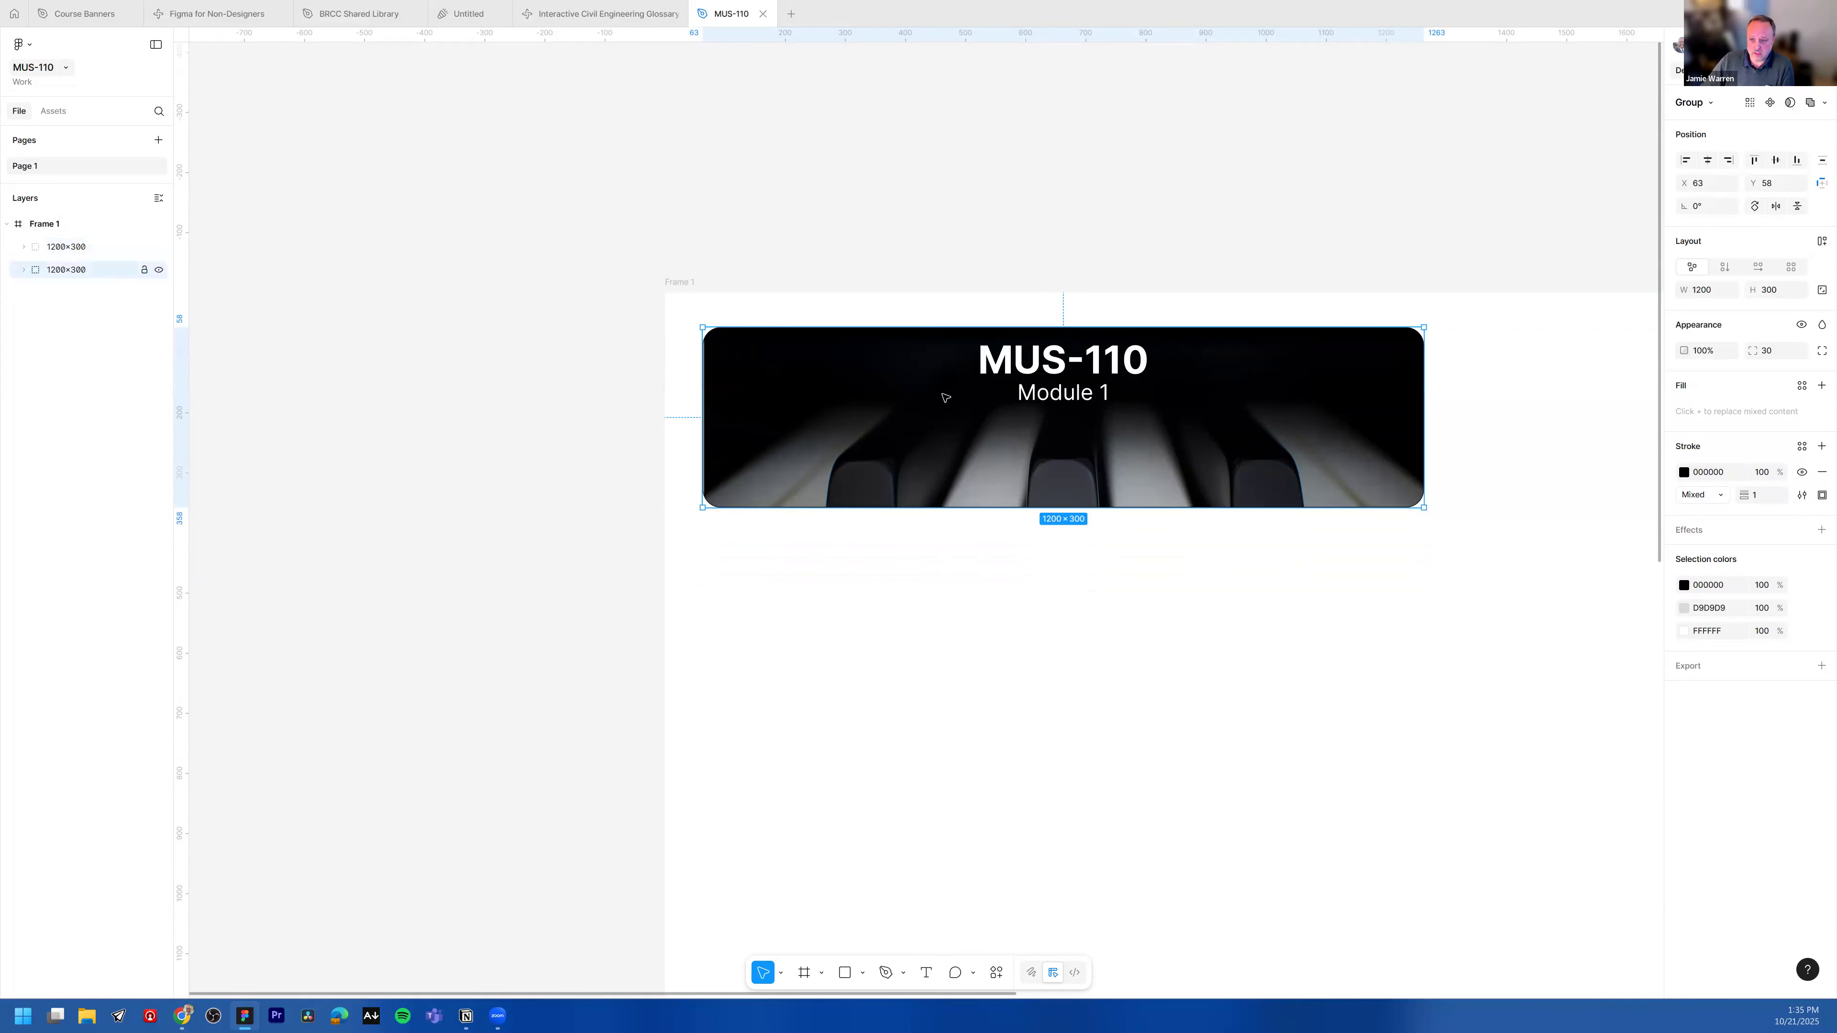
left_click_drag(939, 519, 942, 638)
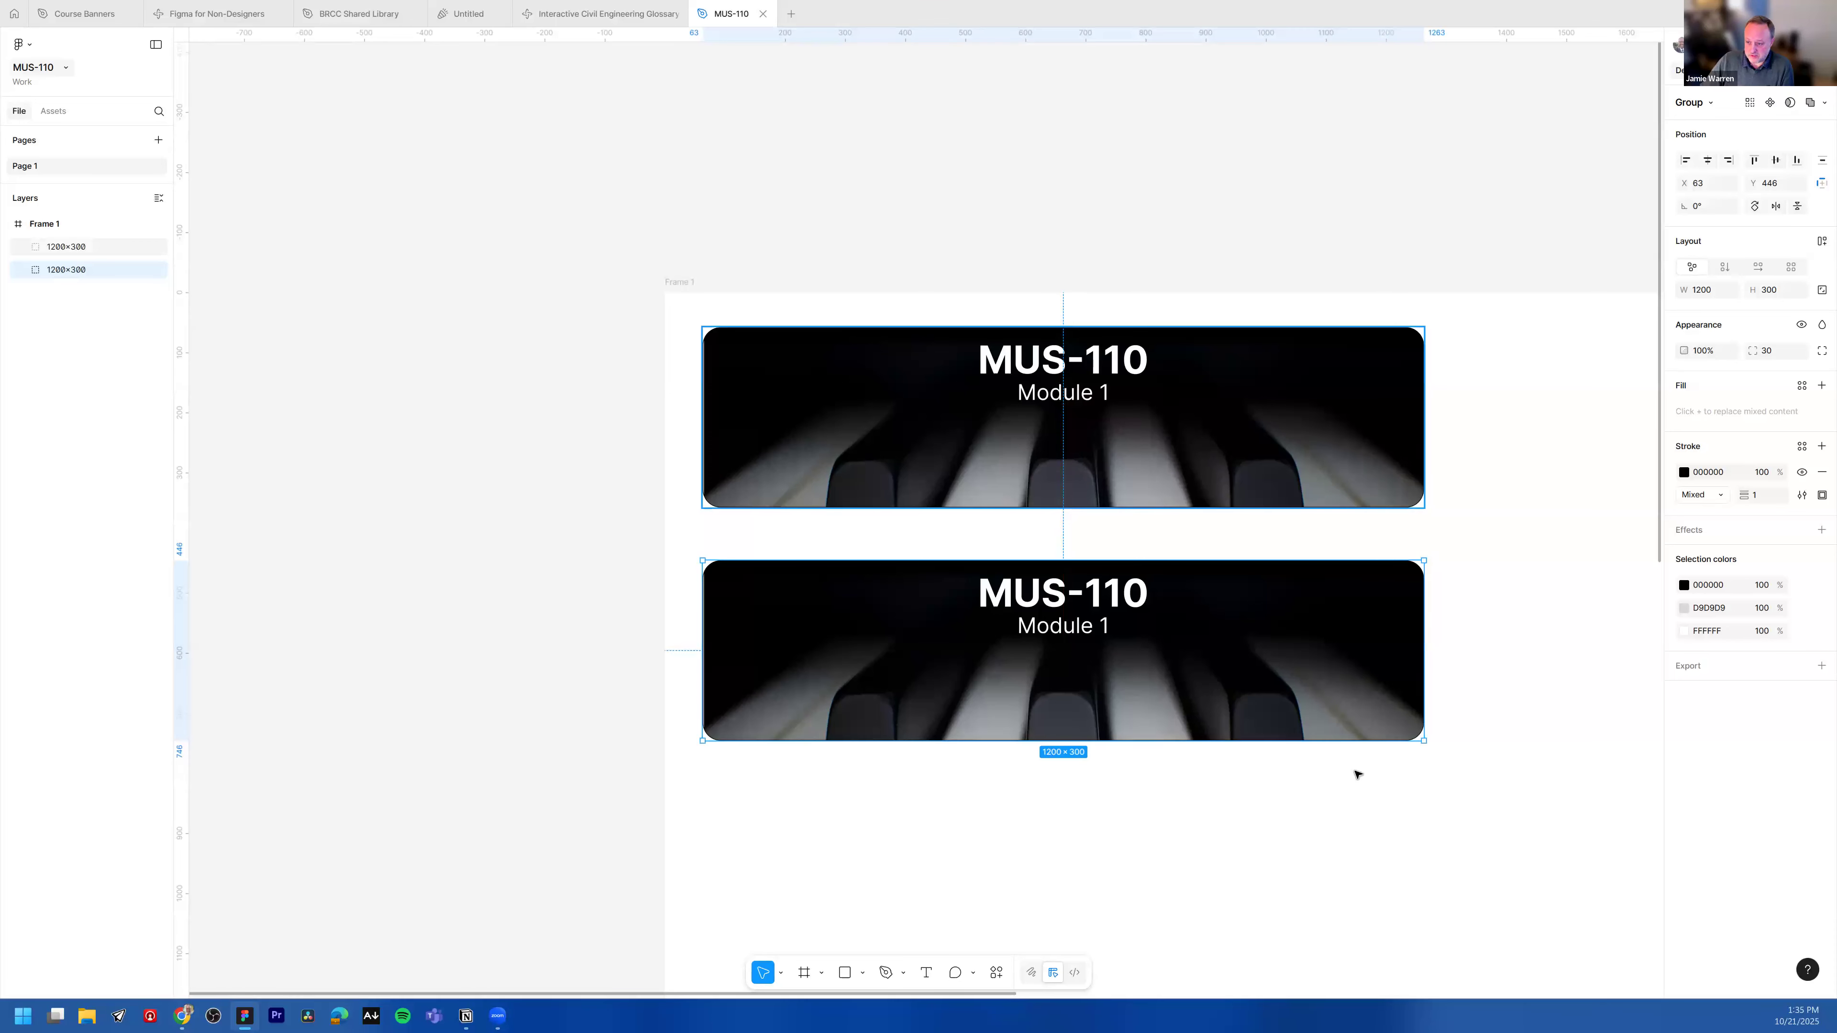
Step: Set the copied banner group's height to 600
scroll(1511, 649, "down", 2)
left_click(1522, 649)
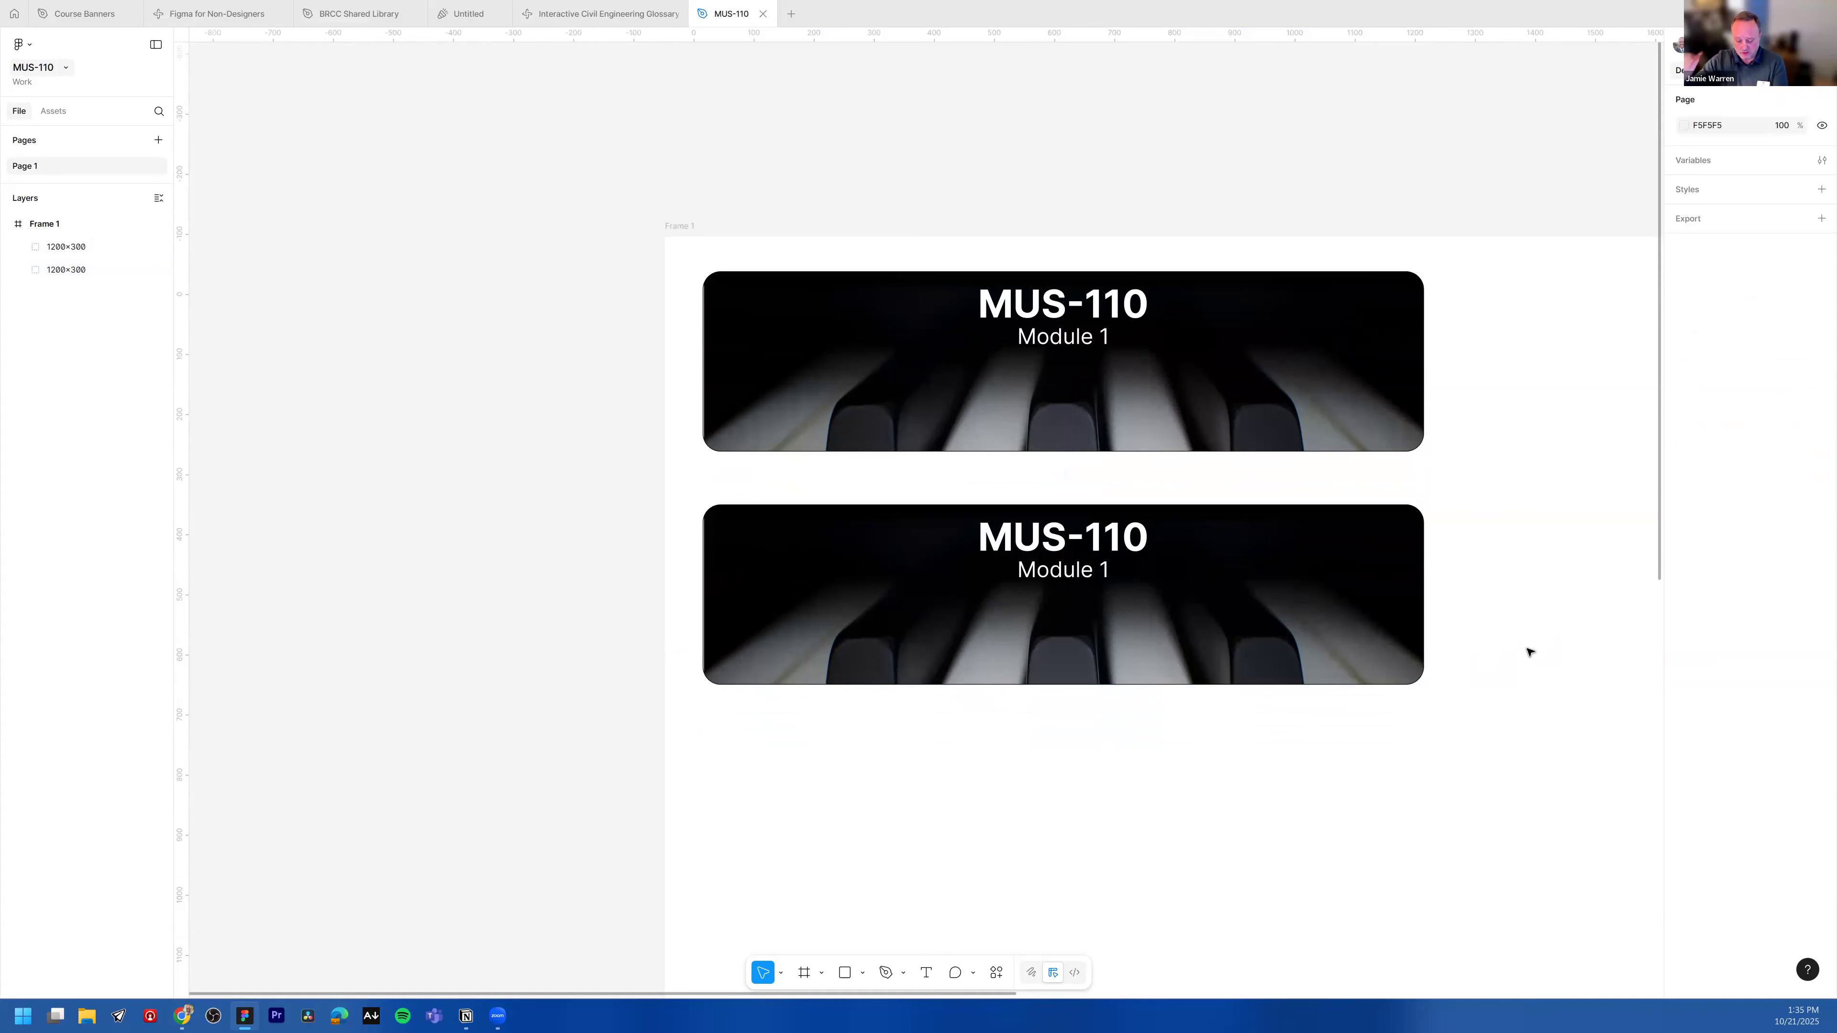
scroll(1516, 619, "up", 1, "ctrl")
scroll(1516, 619, "down", 5, "ctrl")
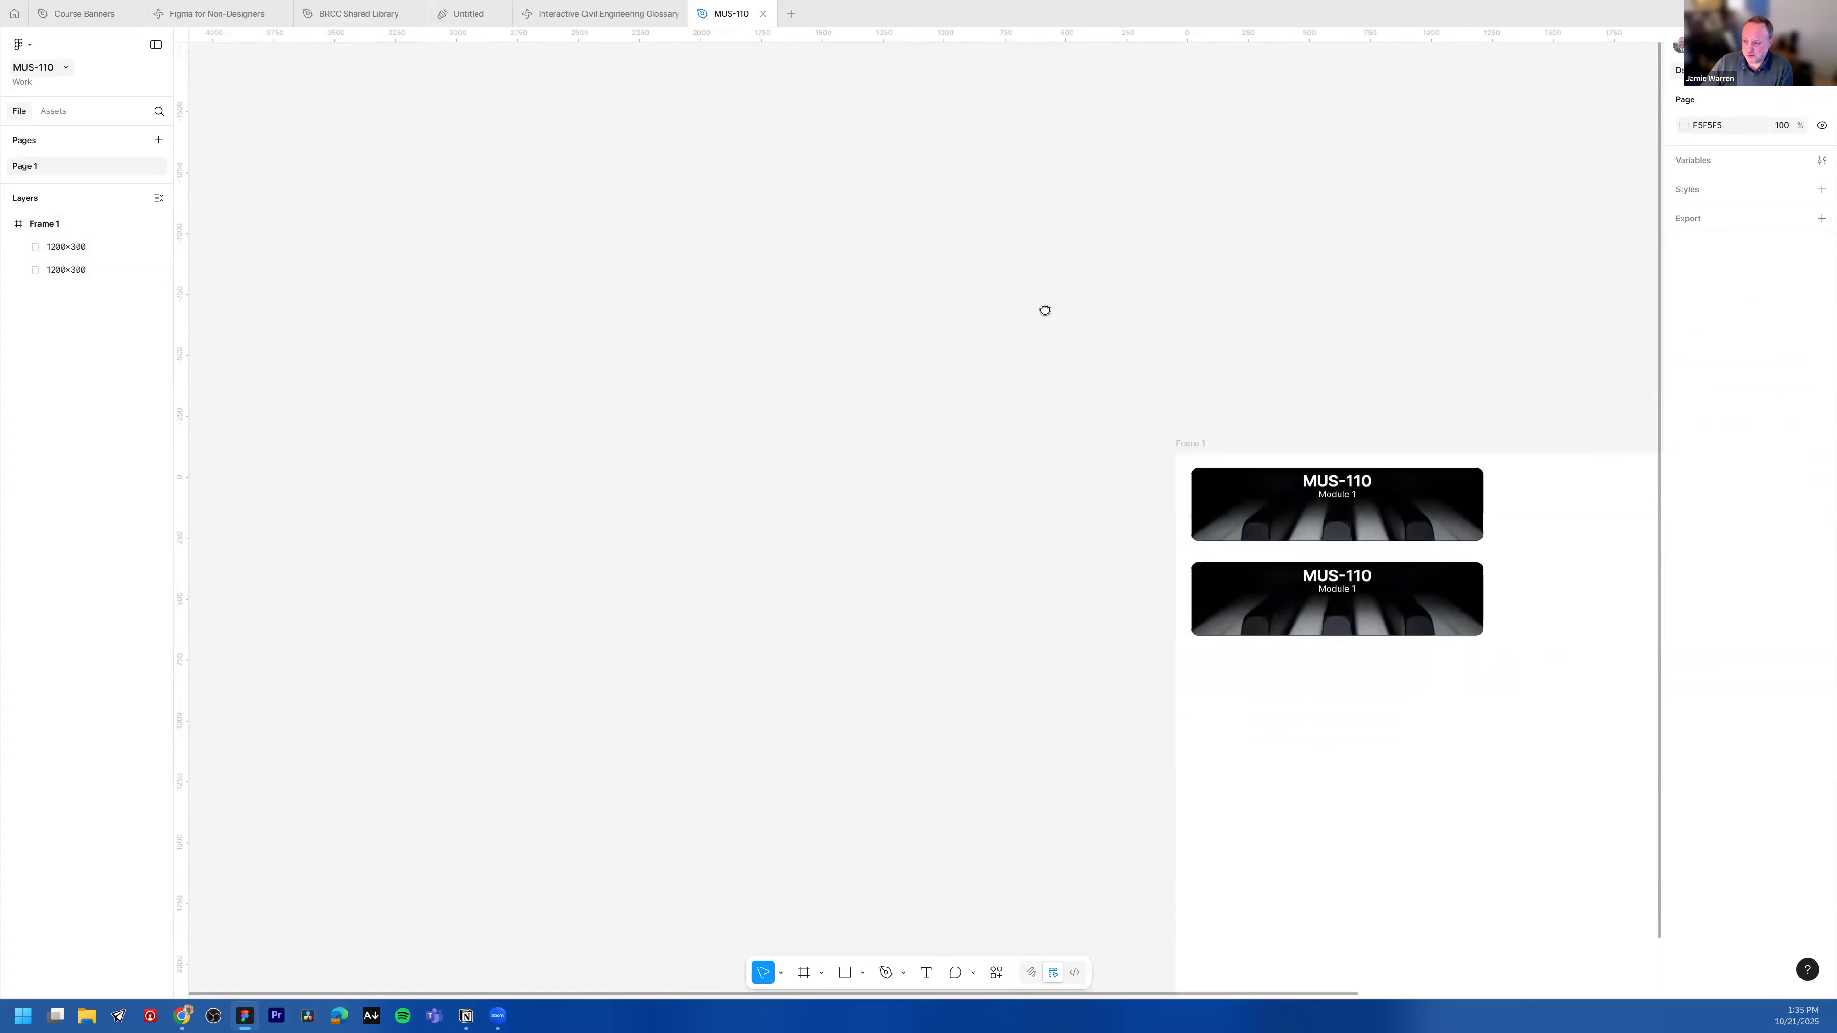
scroll(1066, 636, "right", 5)
scroll(839, 597, "up", 4, "ctrl")
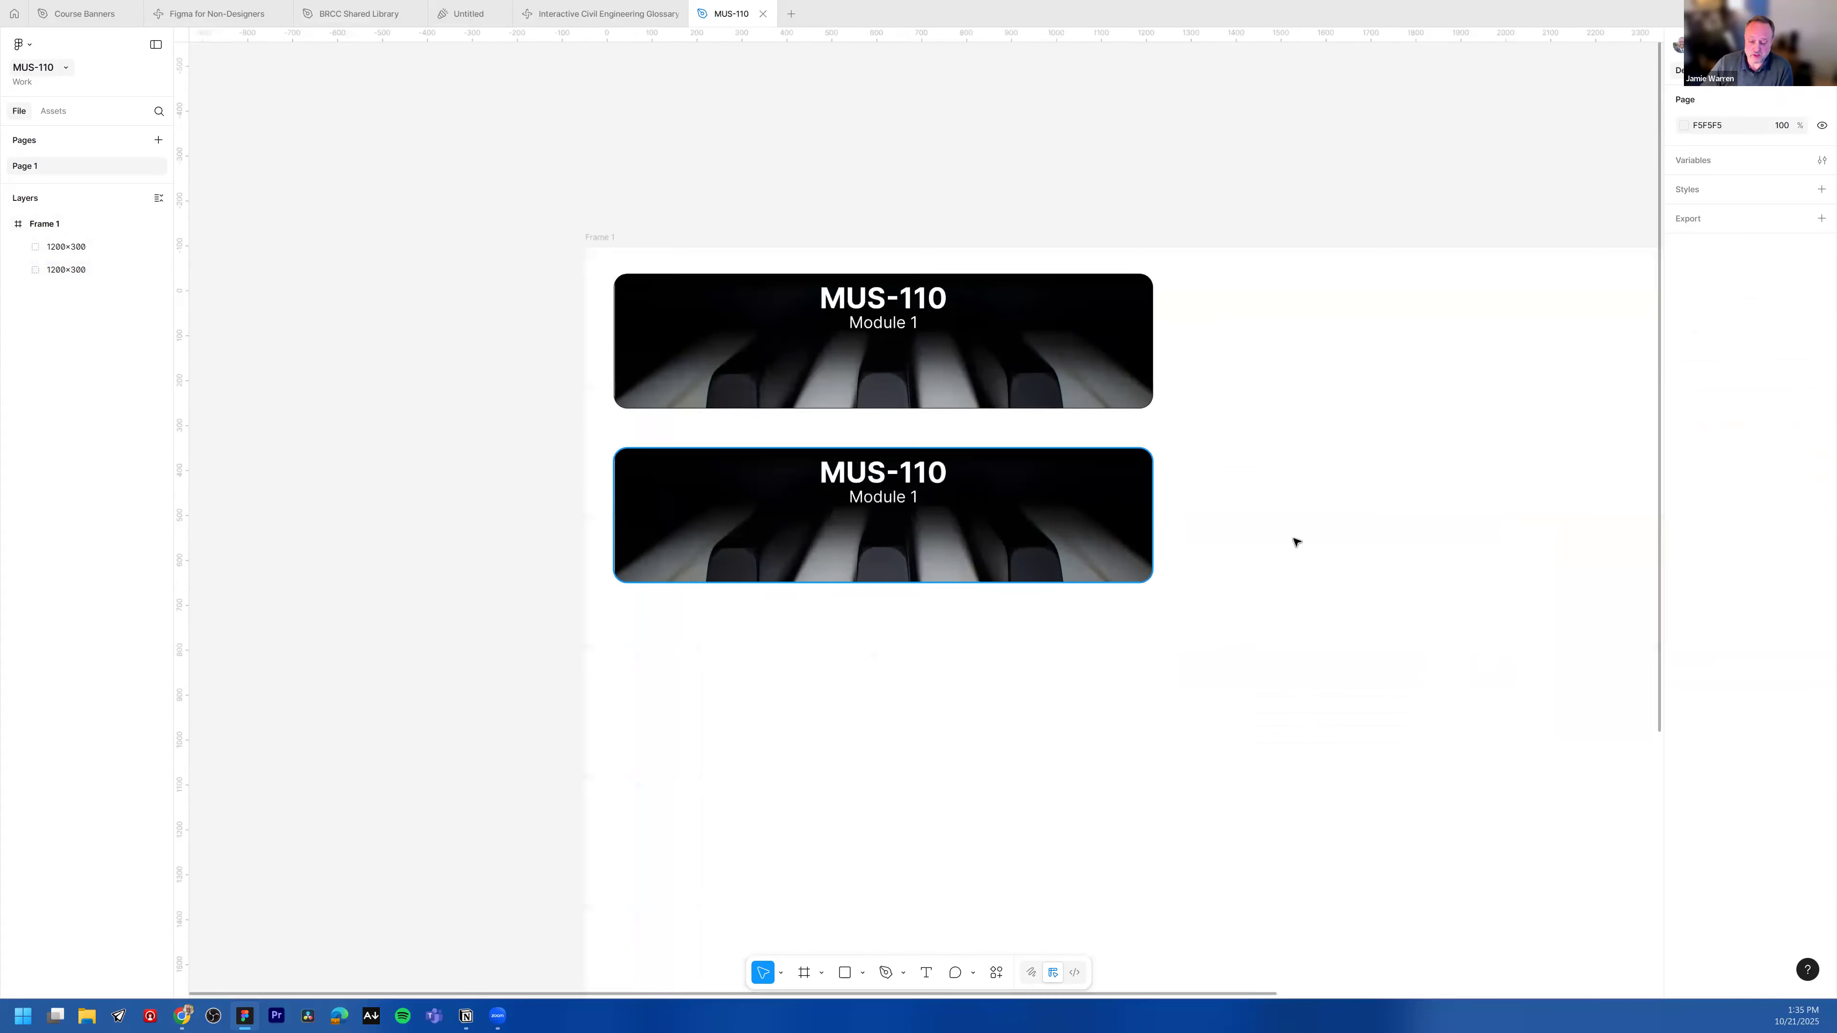
left_click(1074, 547)
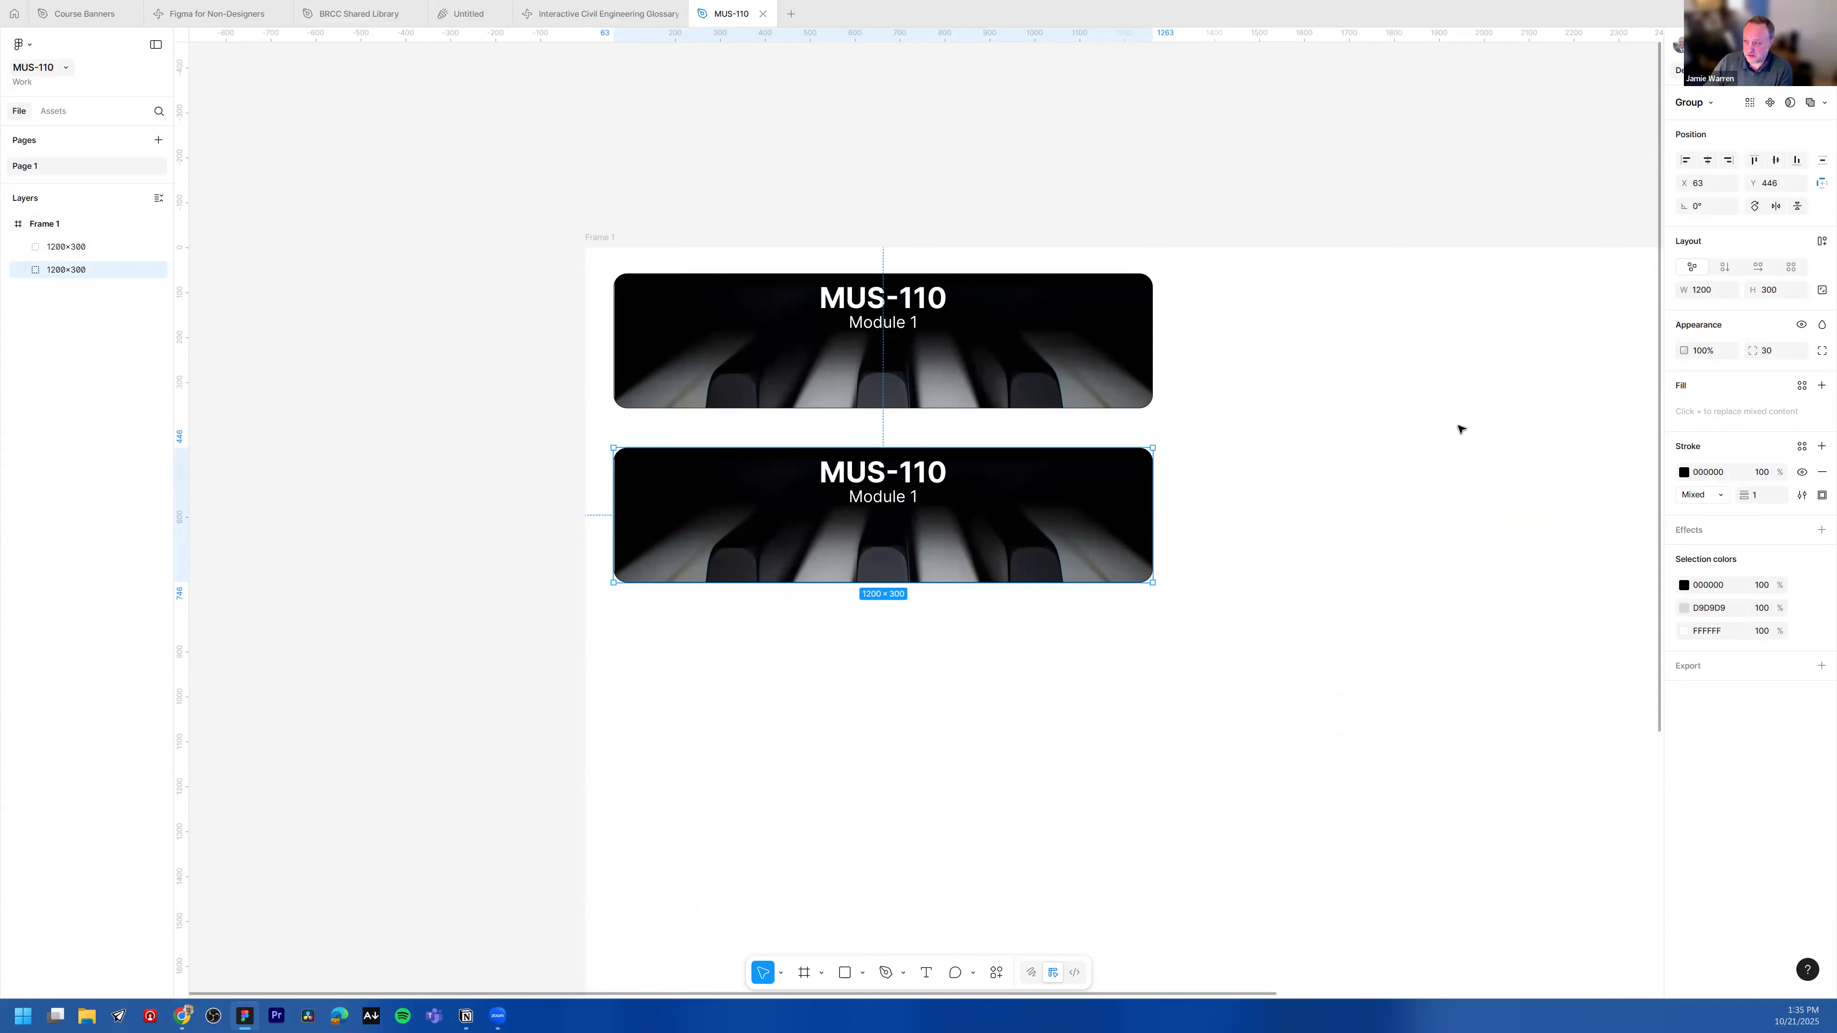
left_click(1782, 297)
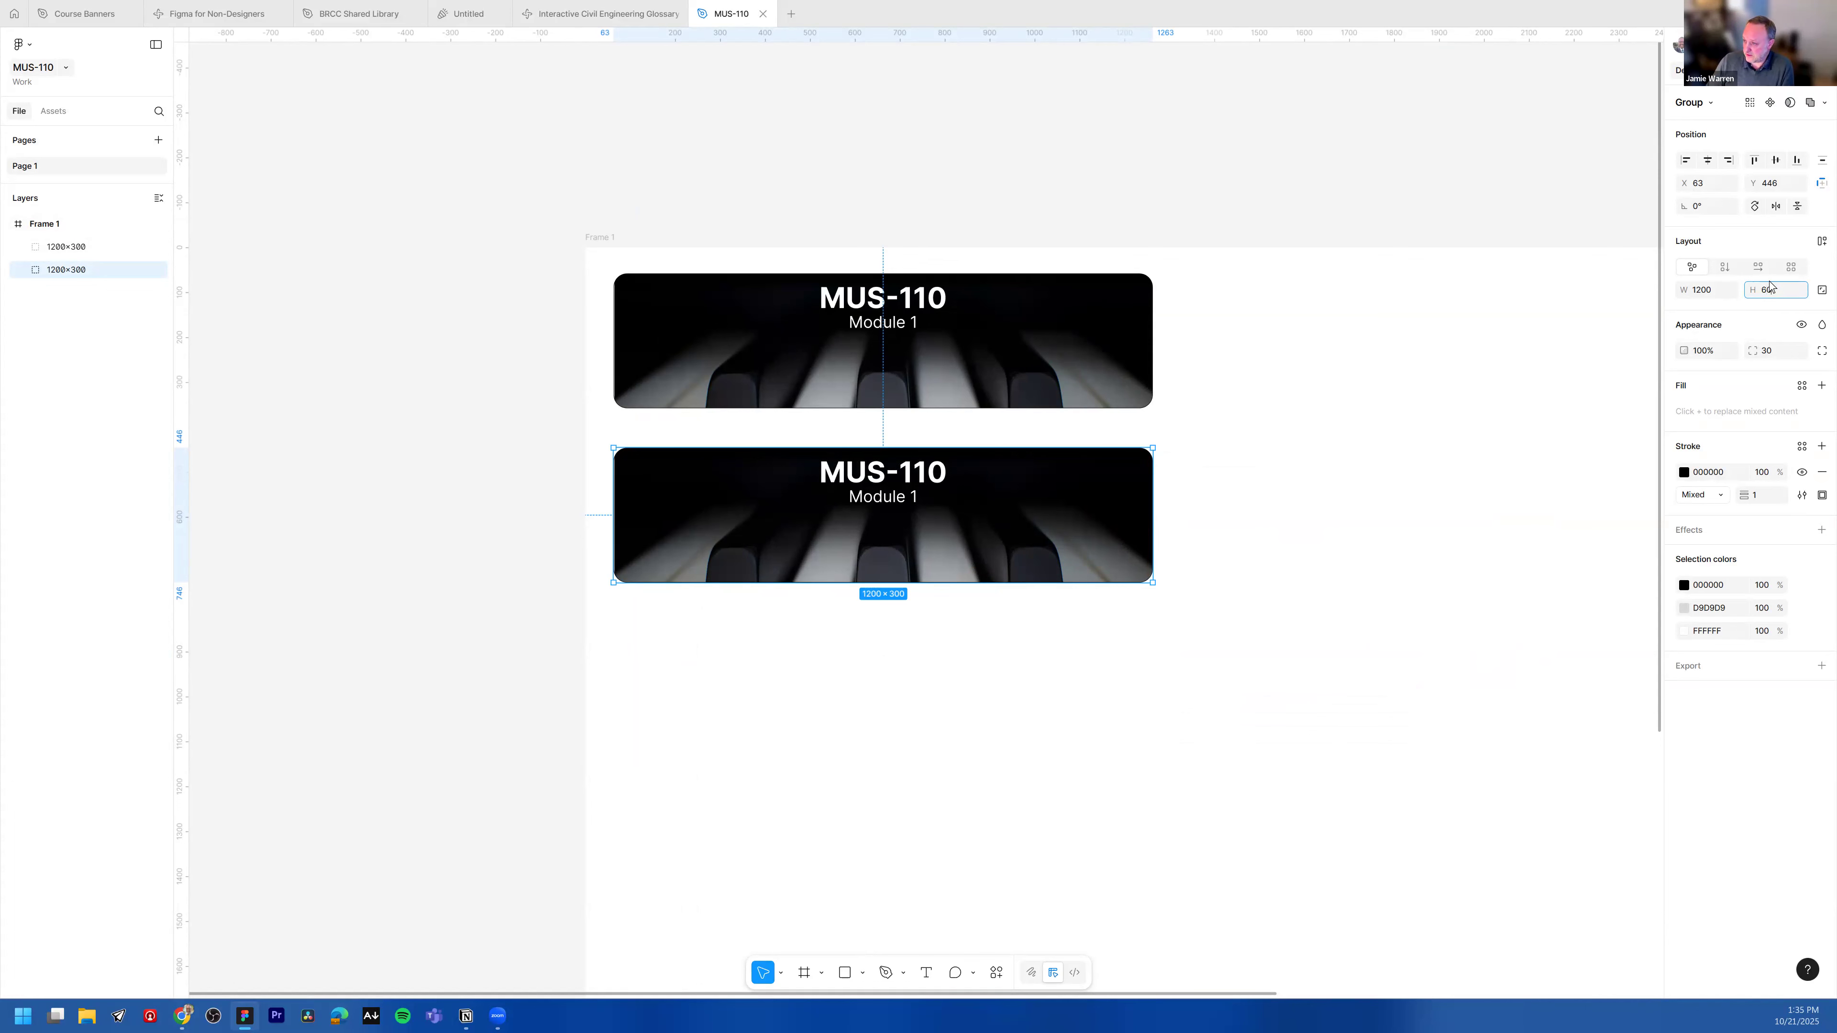
type("600")
key("Return")
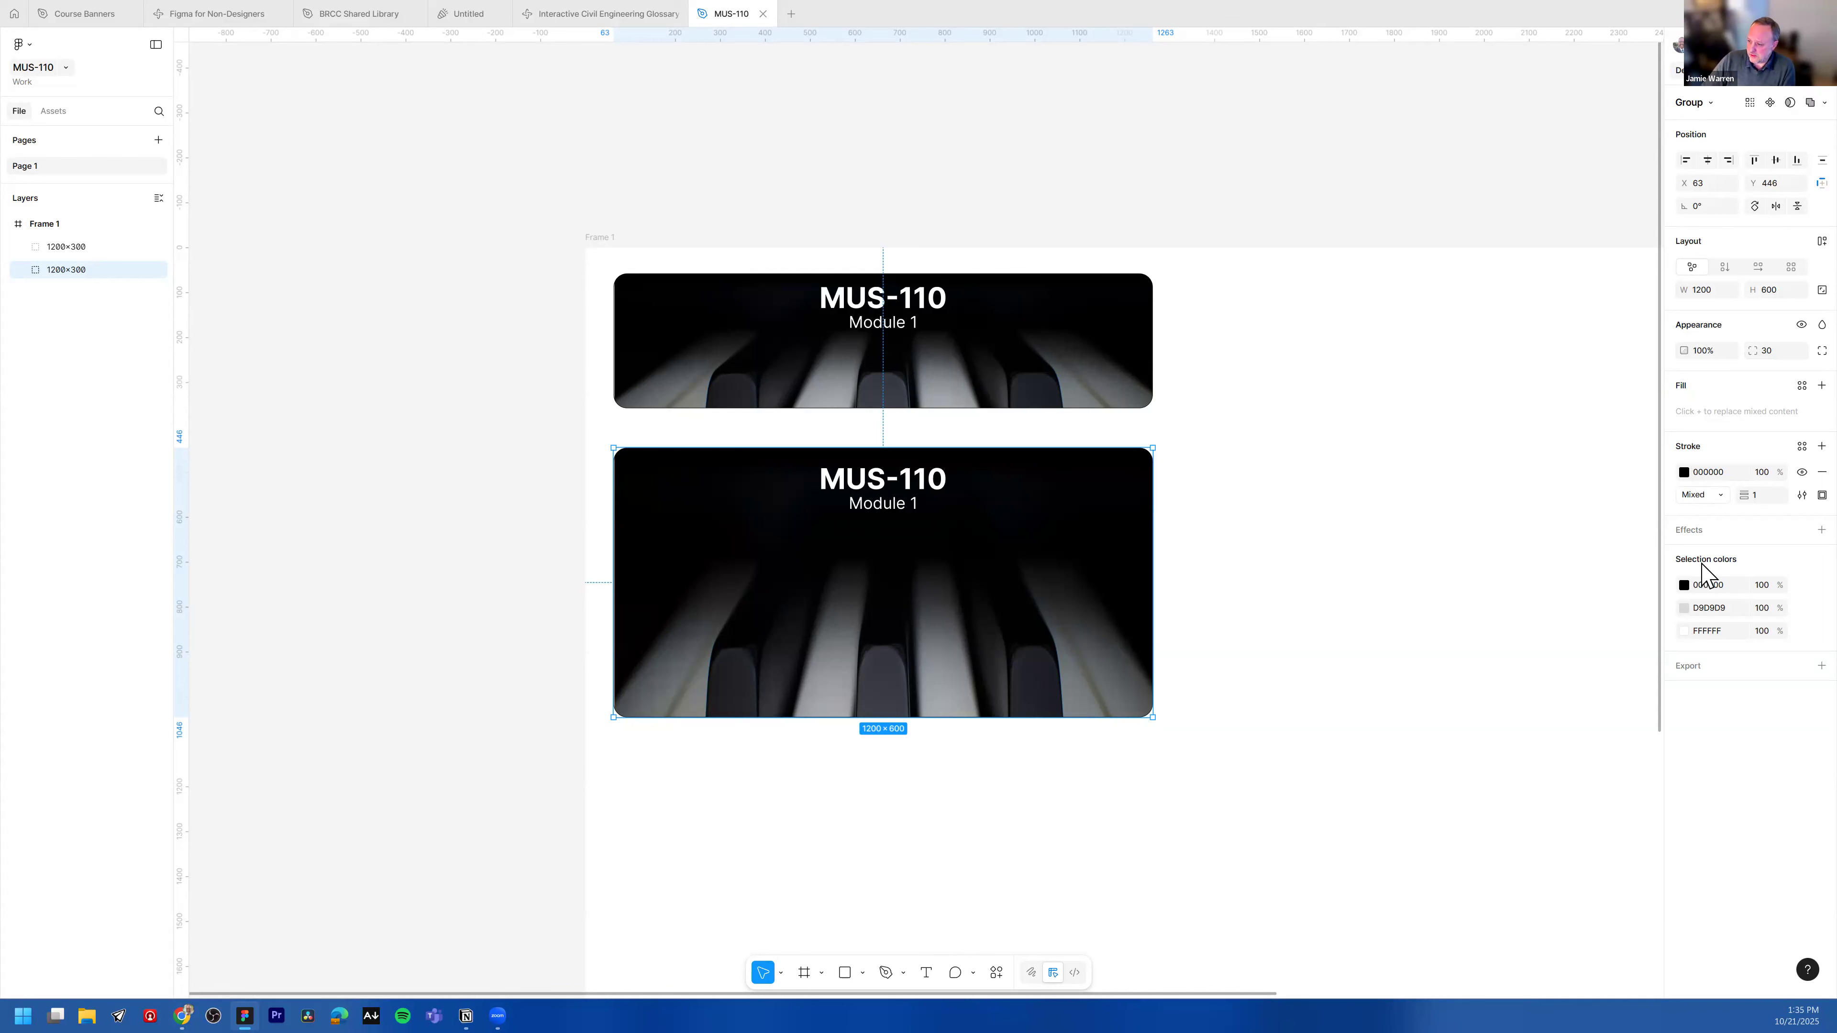
Step: Open the Unsplash plugin and search for orchestra images
right_click(791, 576)
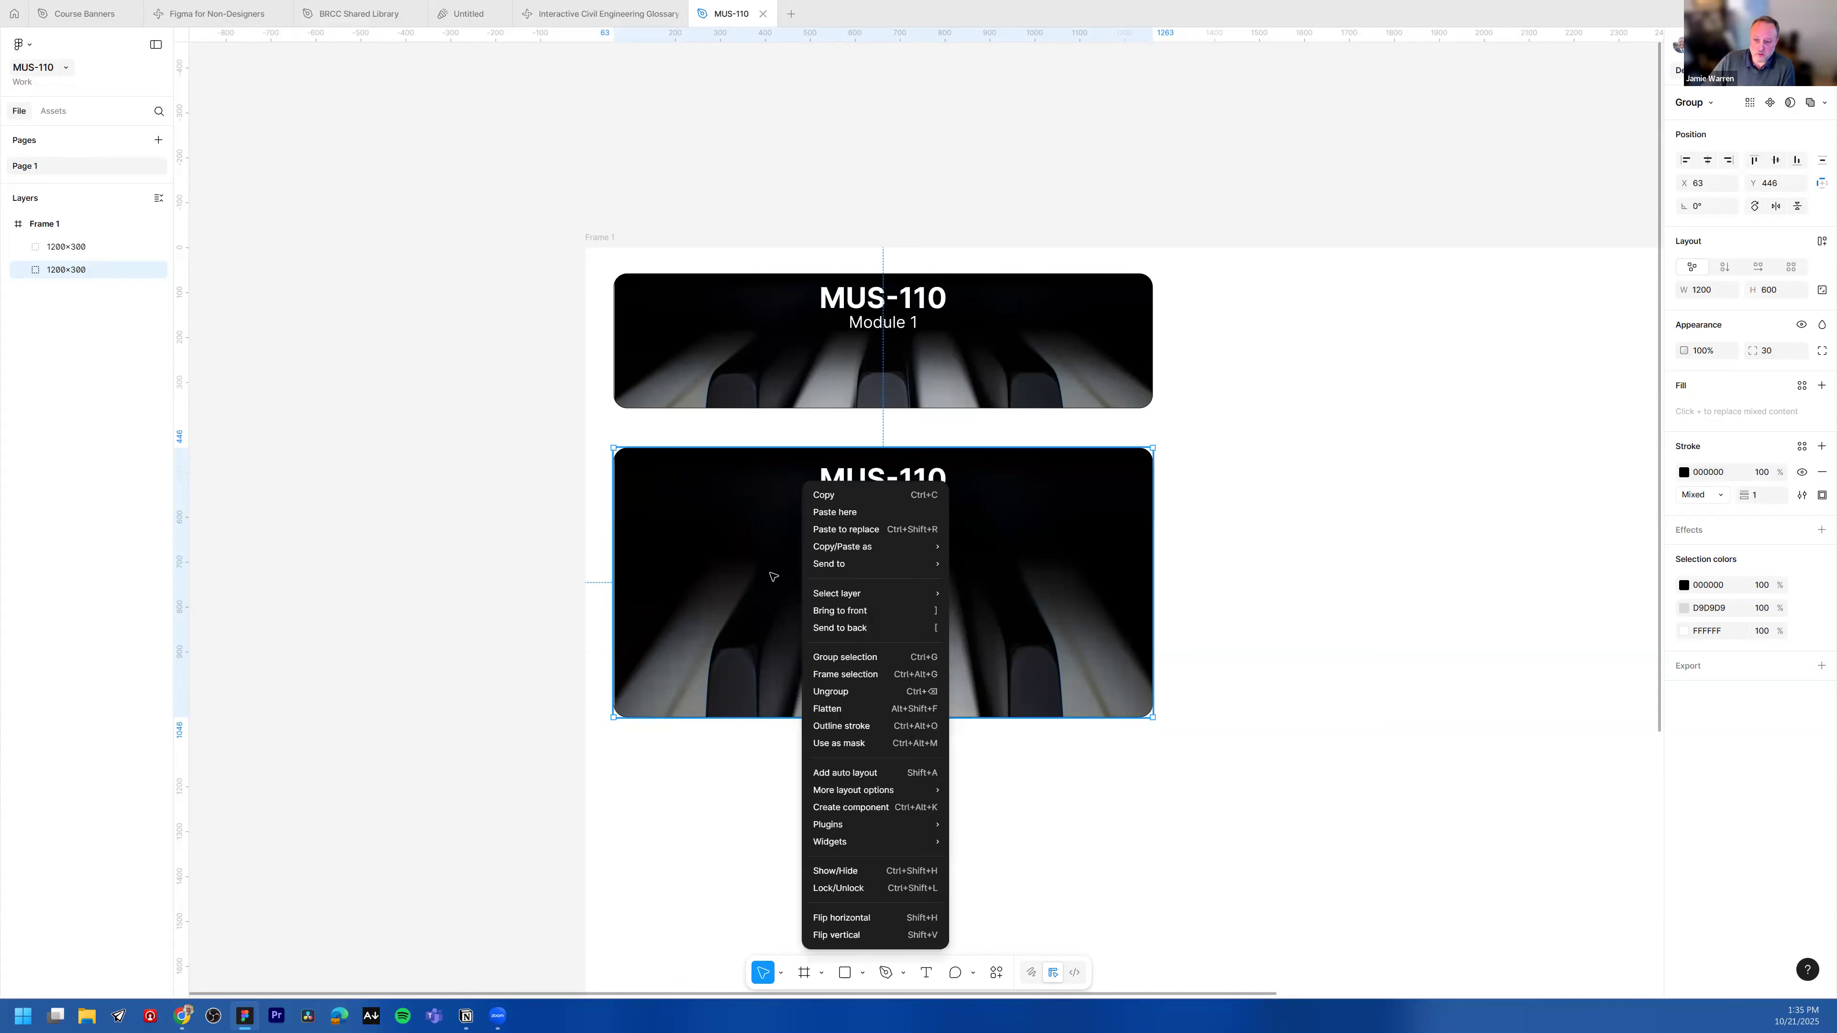
left_click(964, 584)
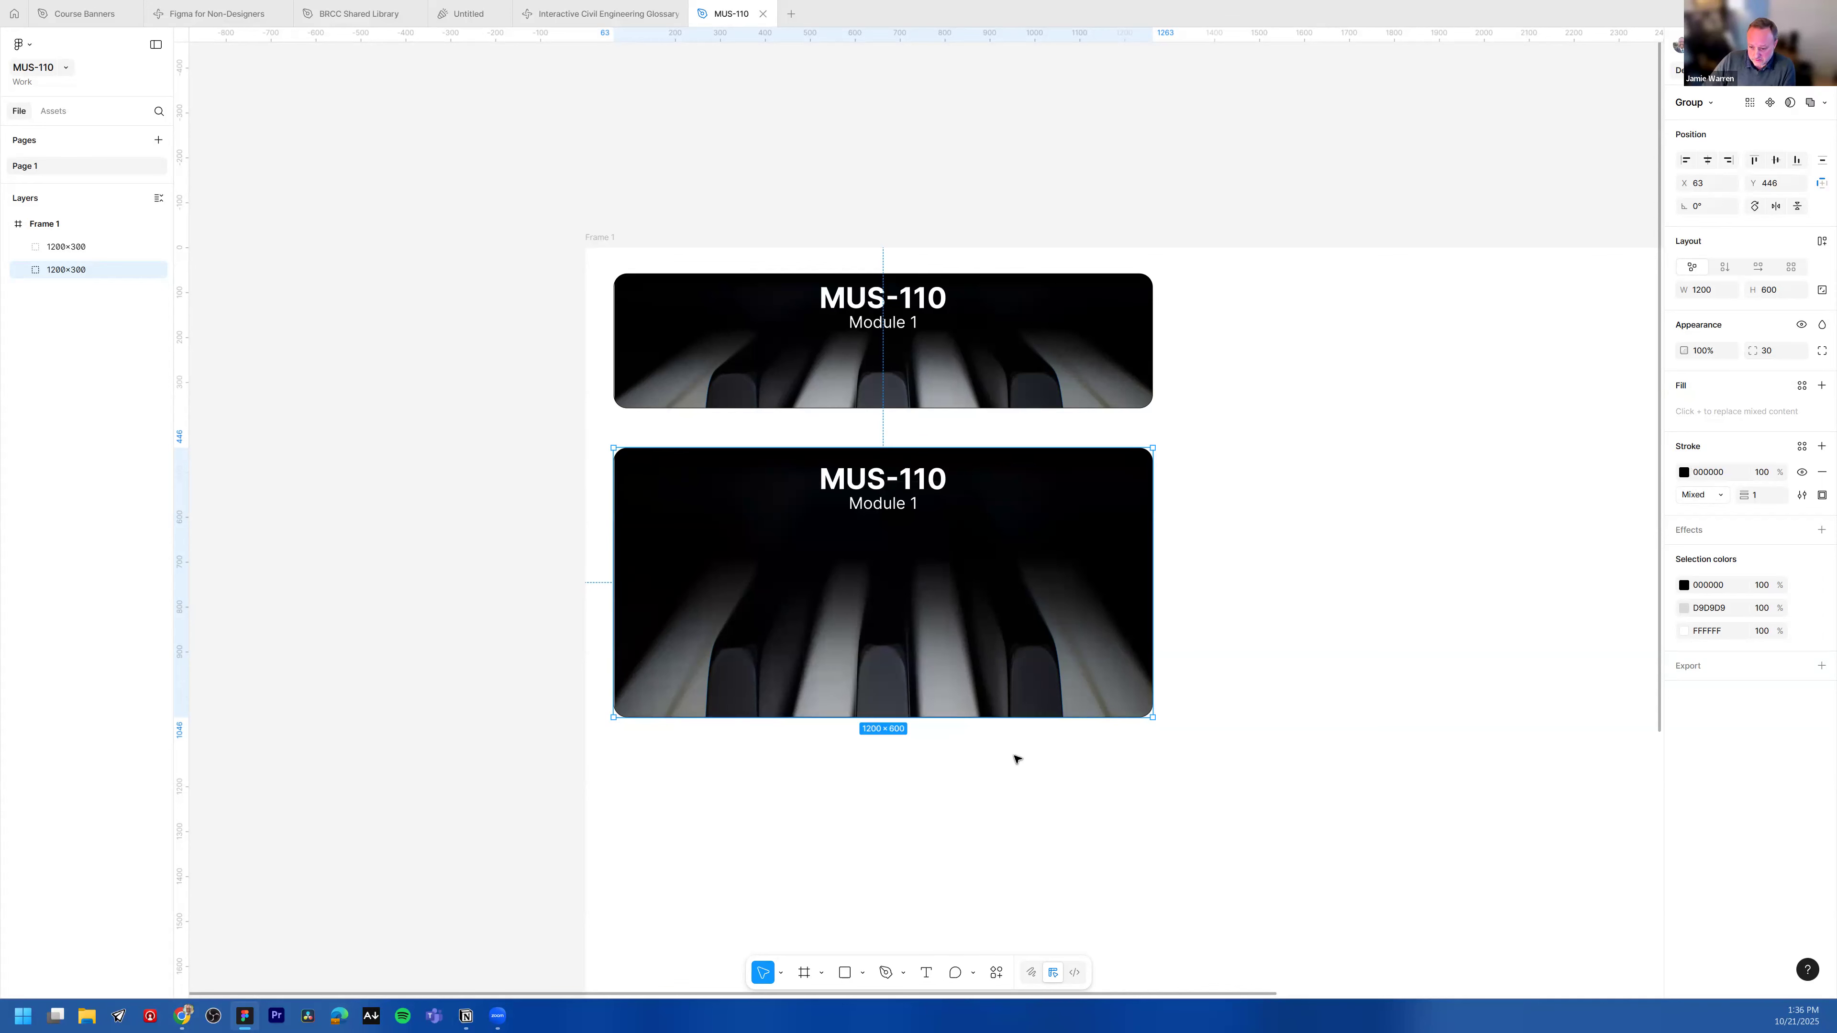
left_click(996, 972)
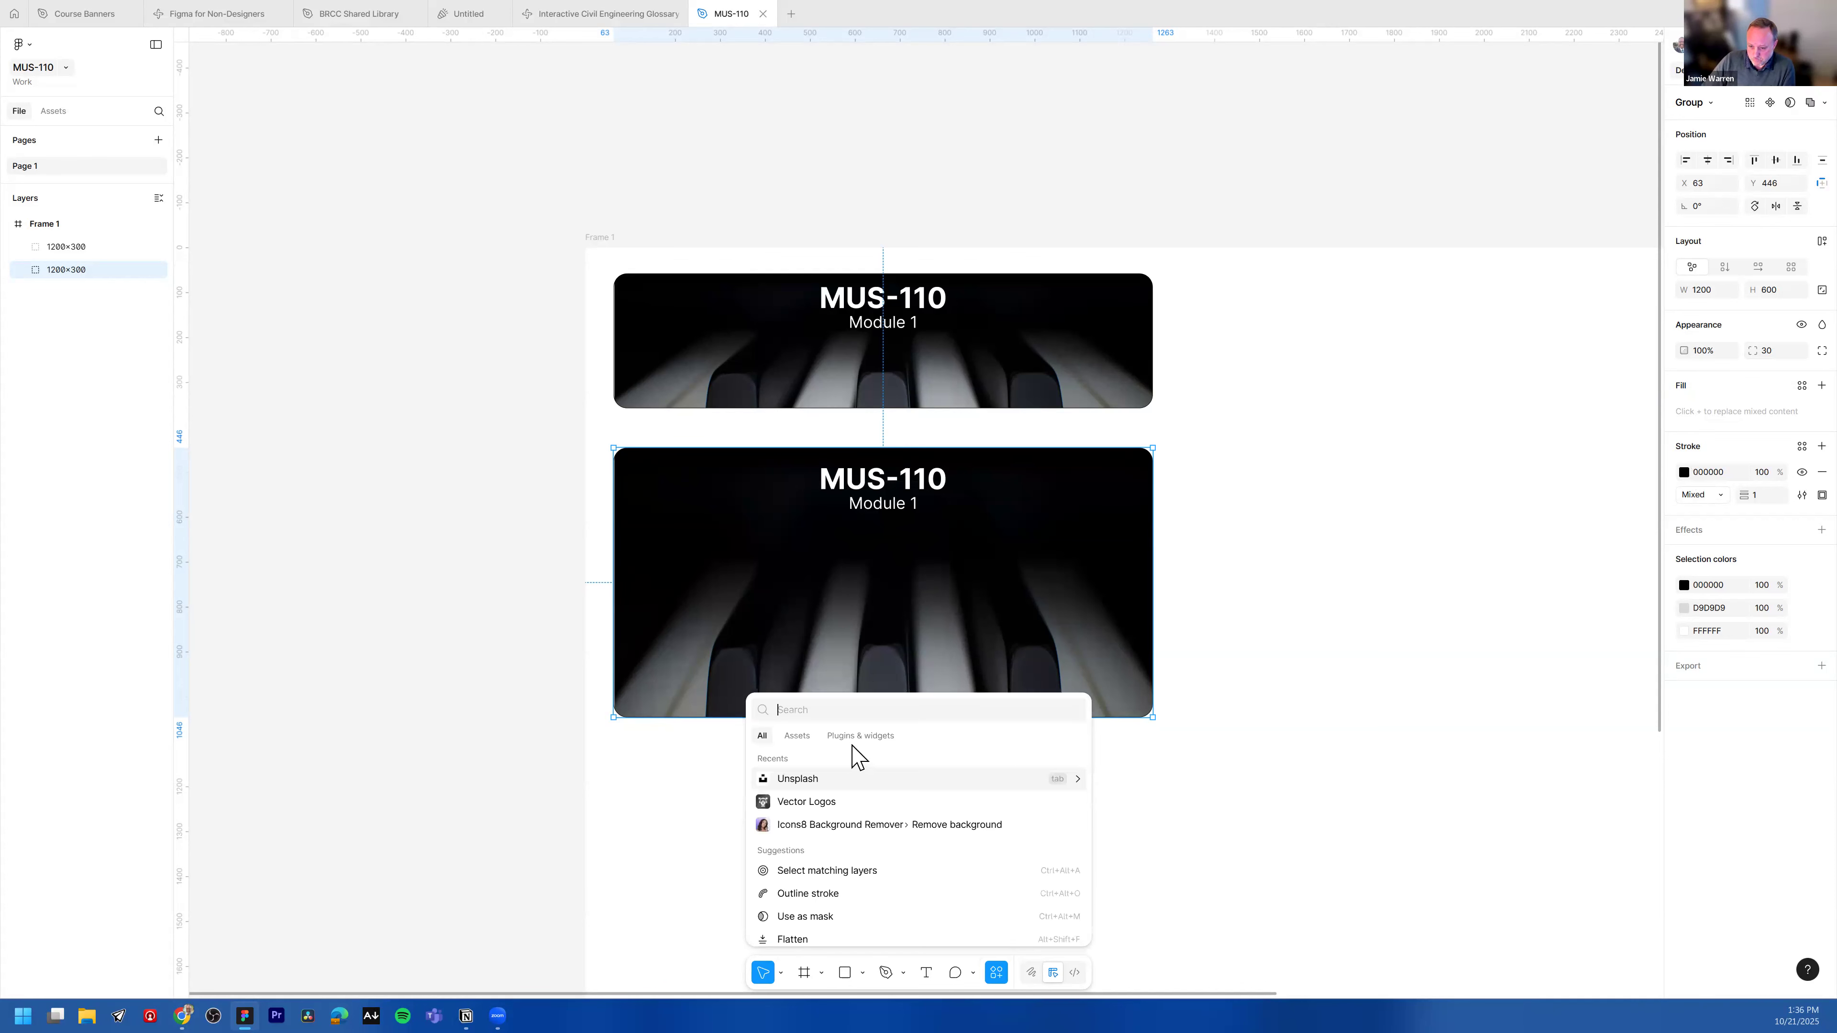
left_click(787, 778)
left_click(1294, 204)
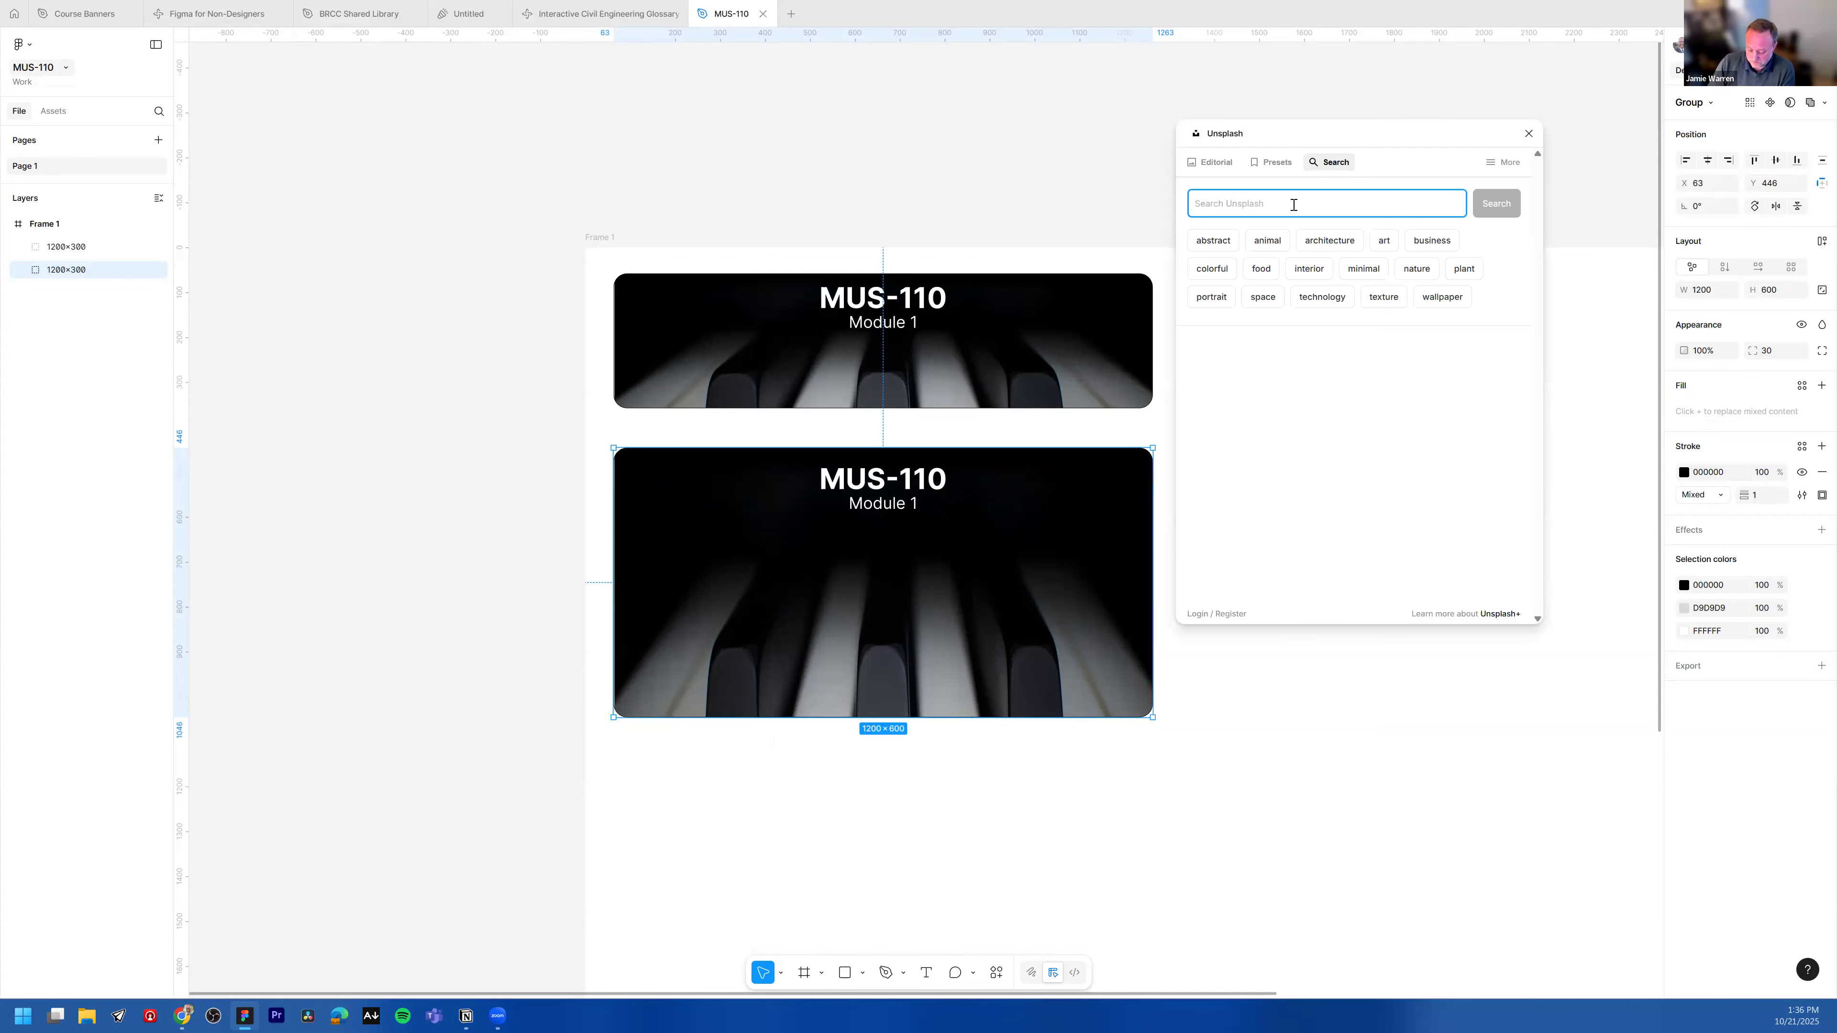
type("orchestra")
key("Return")
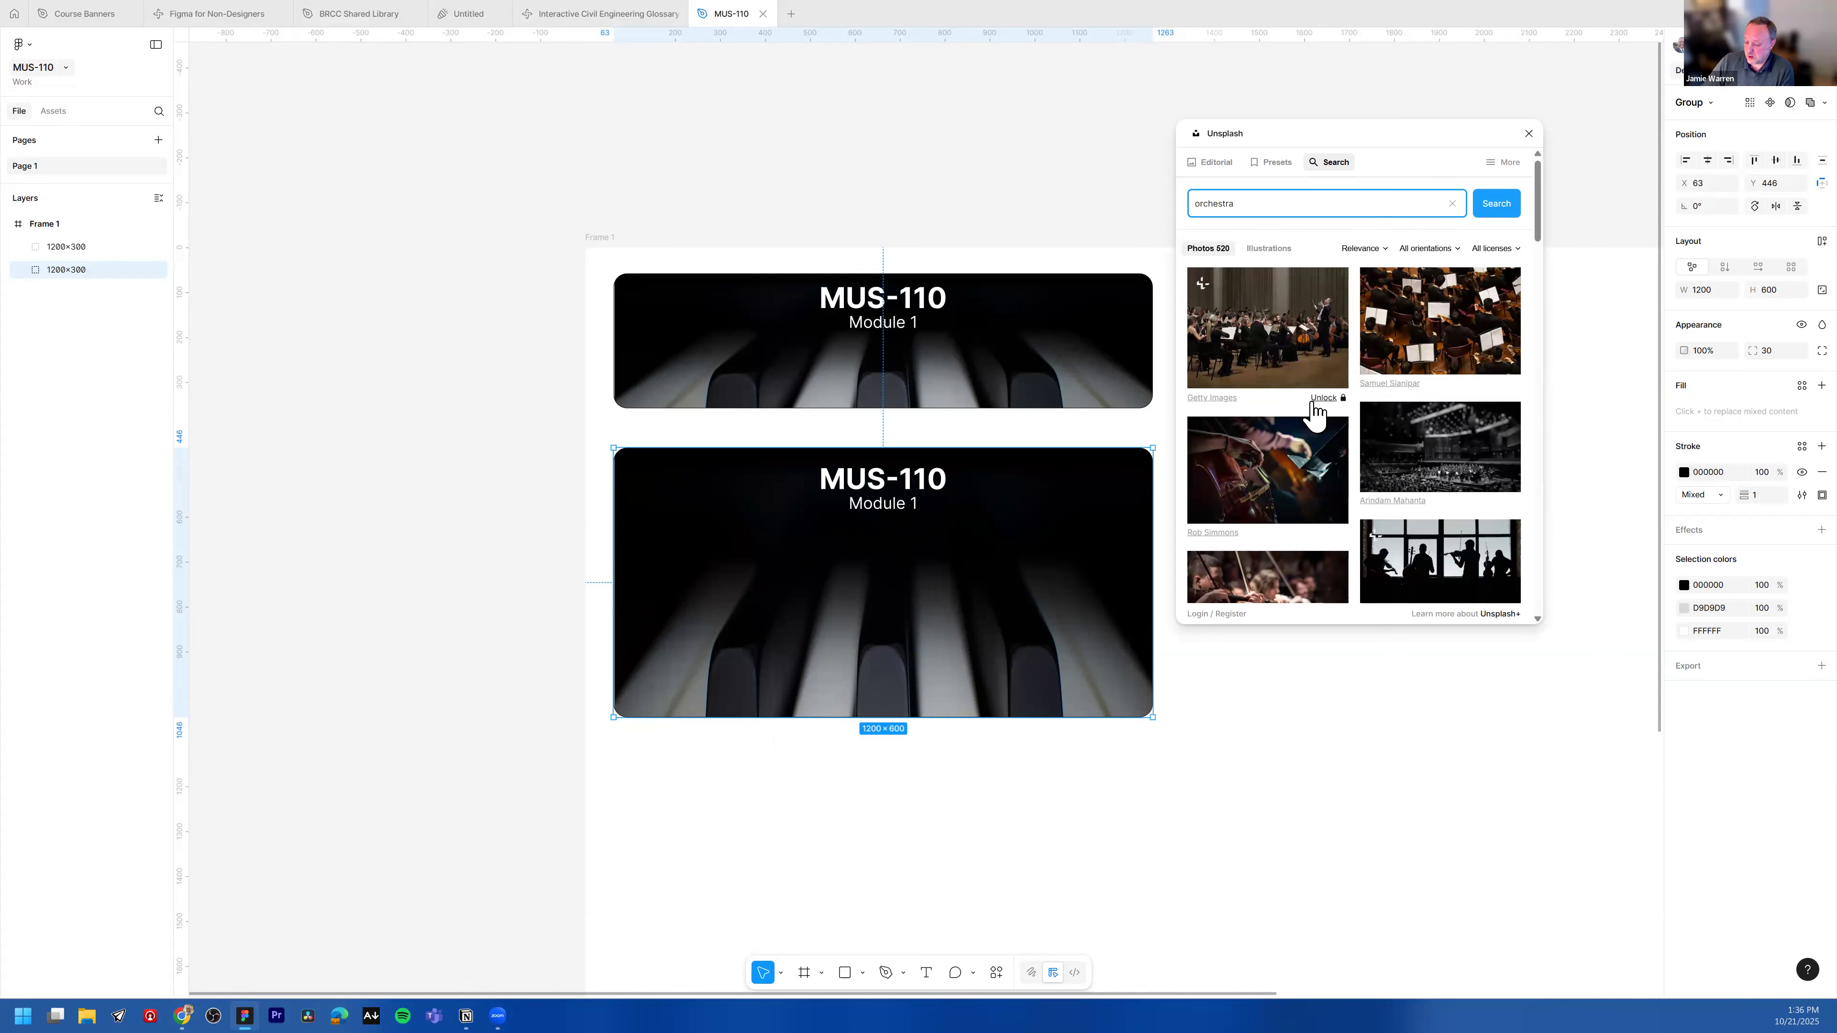
Step: Filter the Unsplash results to Free licences and Landscape orientation
left_click(1498, 249)
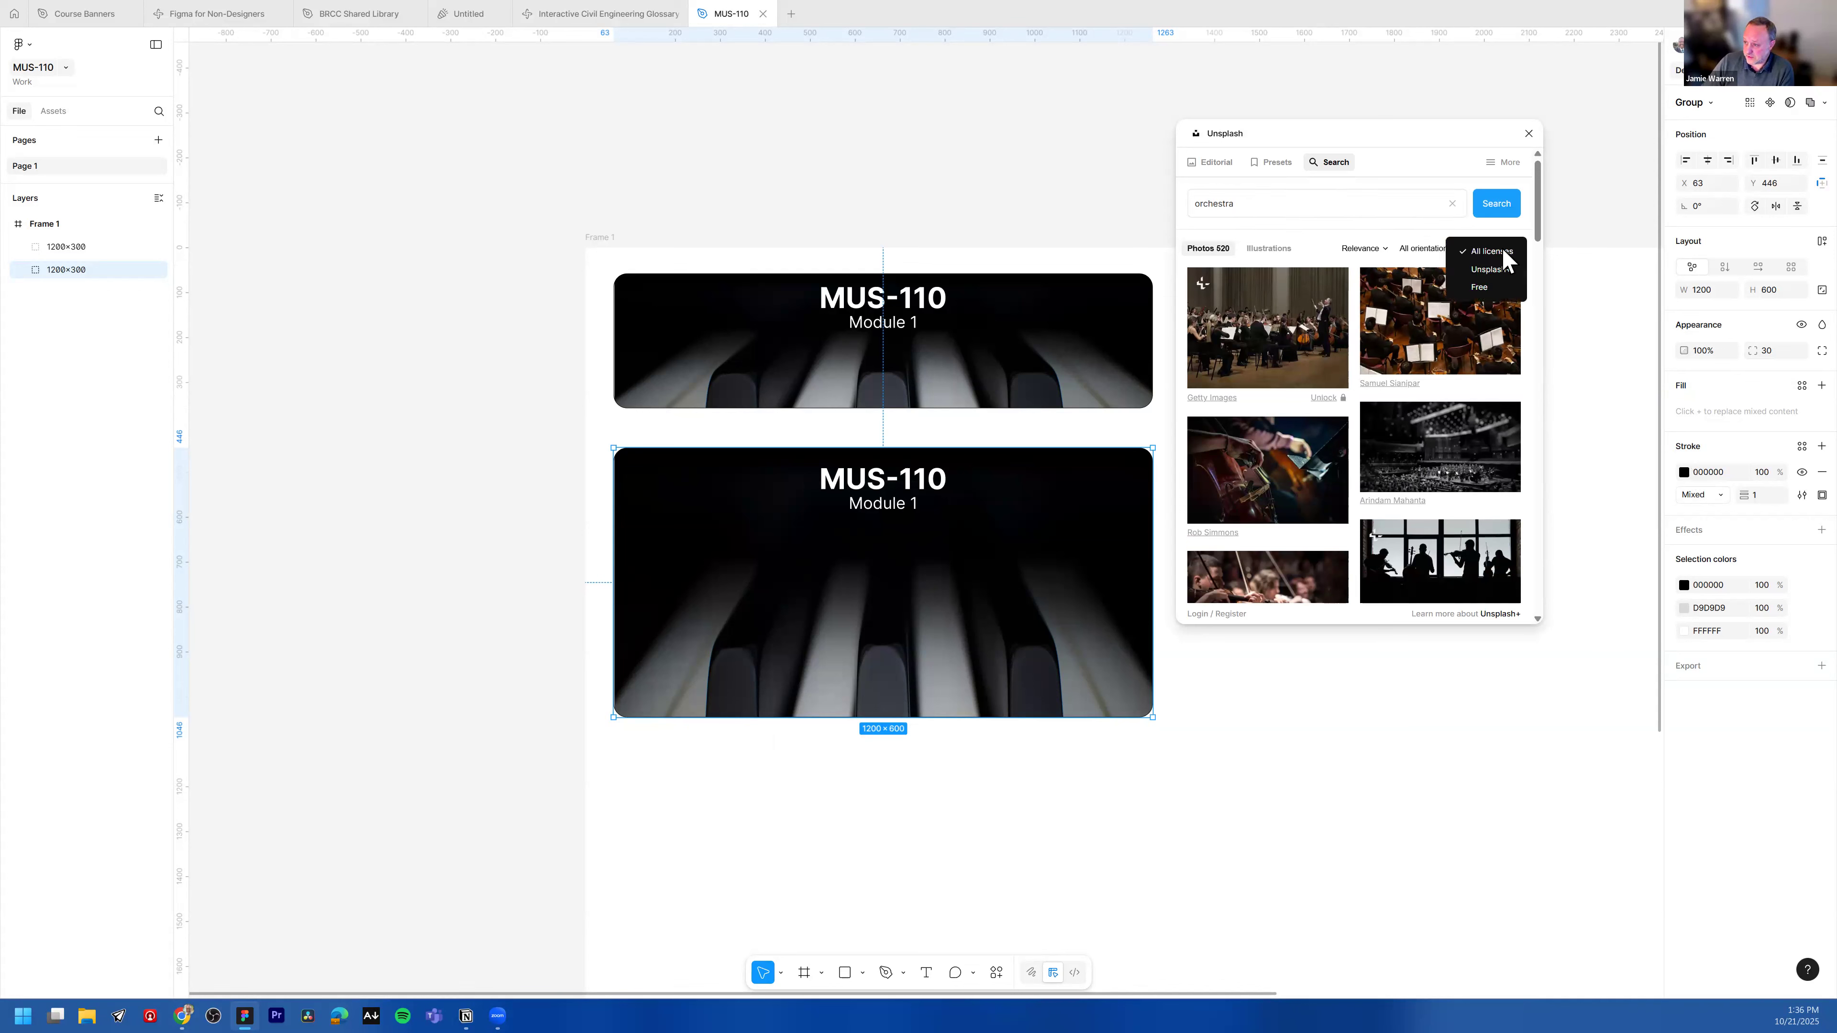
left_click(1479, 288)
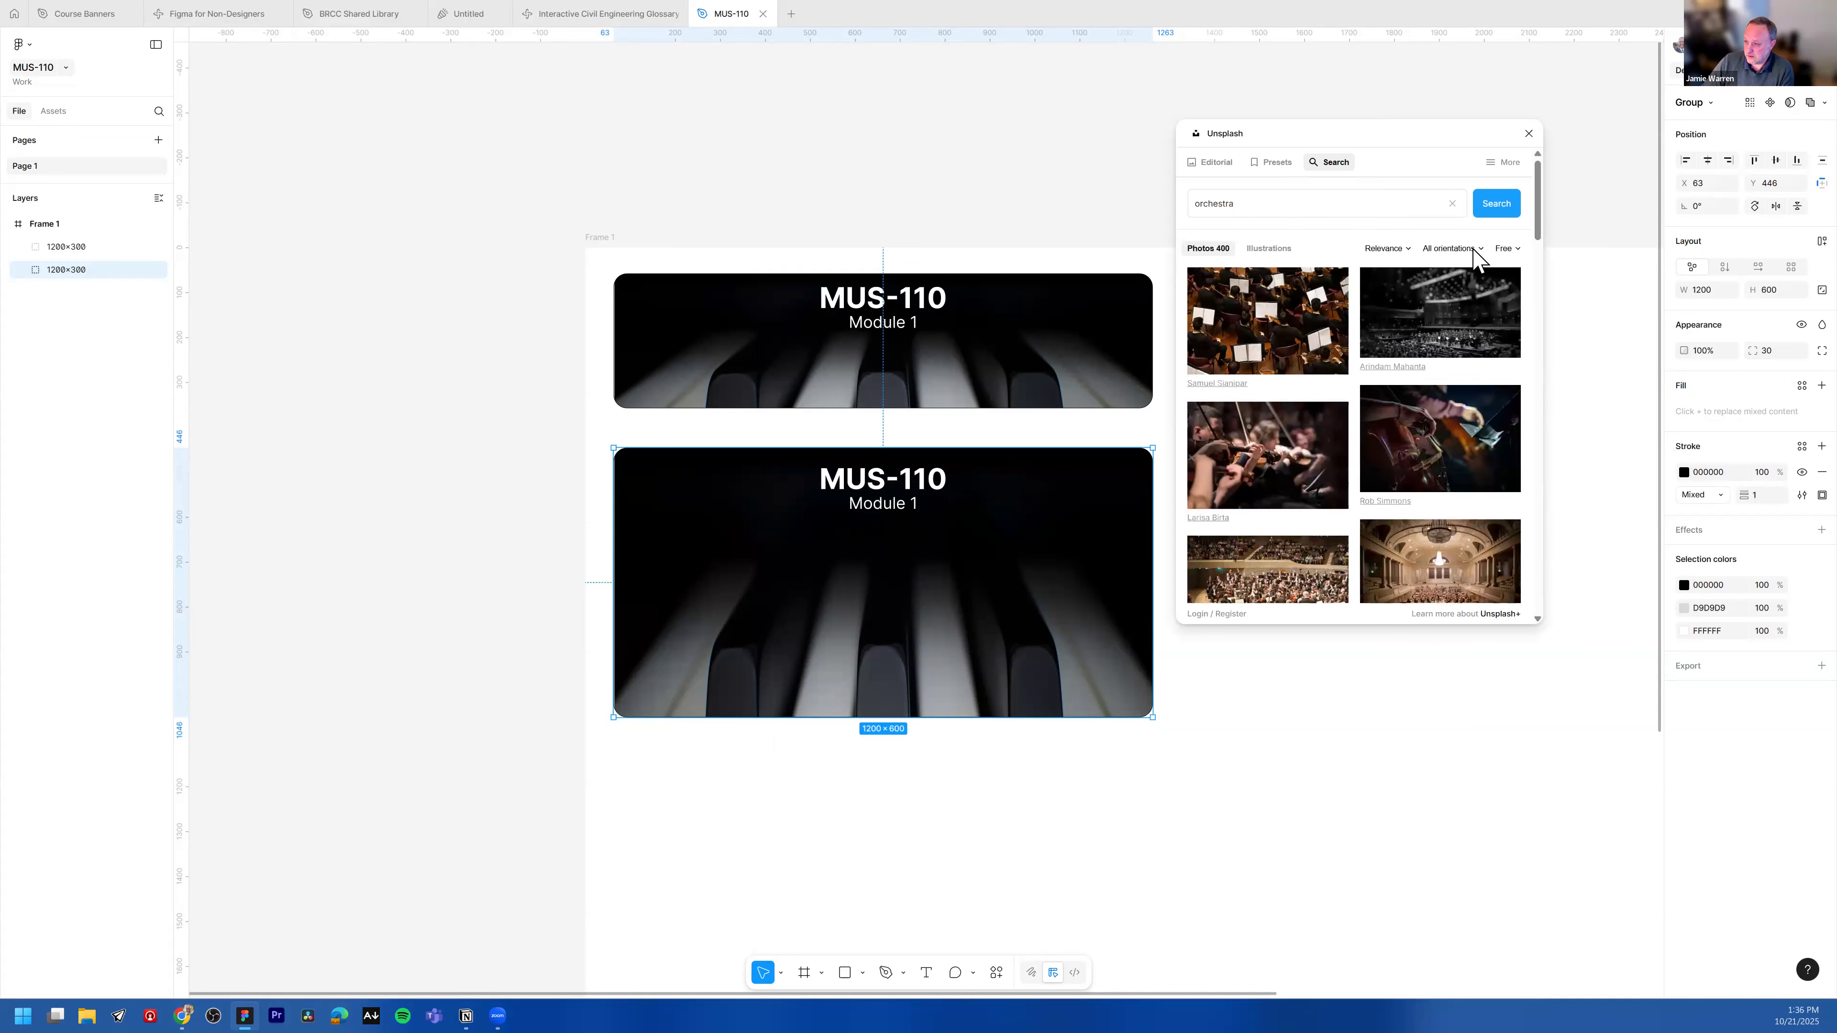
left_click(1472, 251)
left_click(1464, 288)
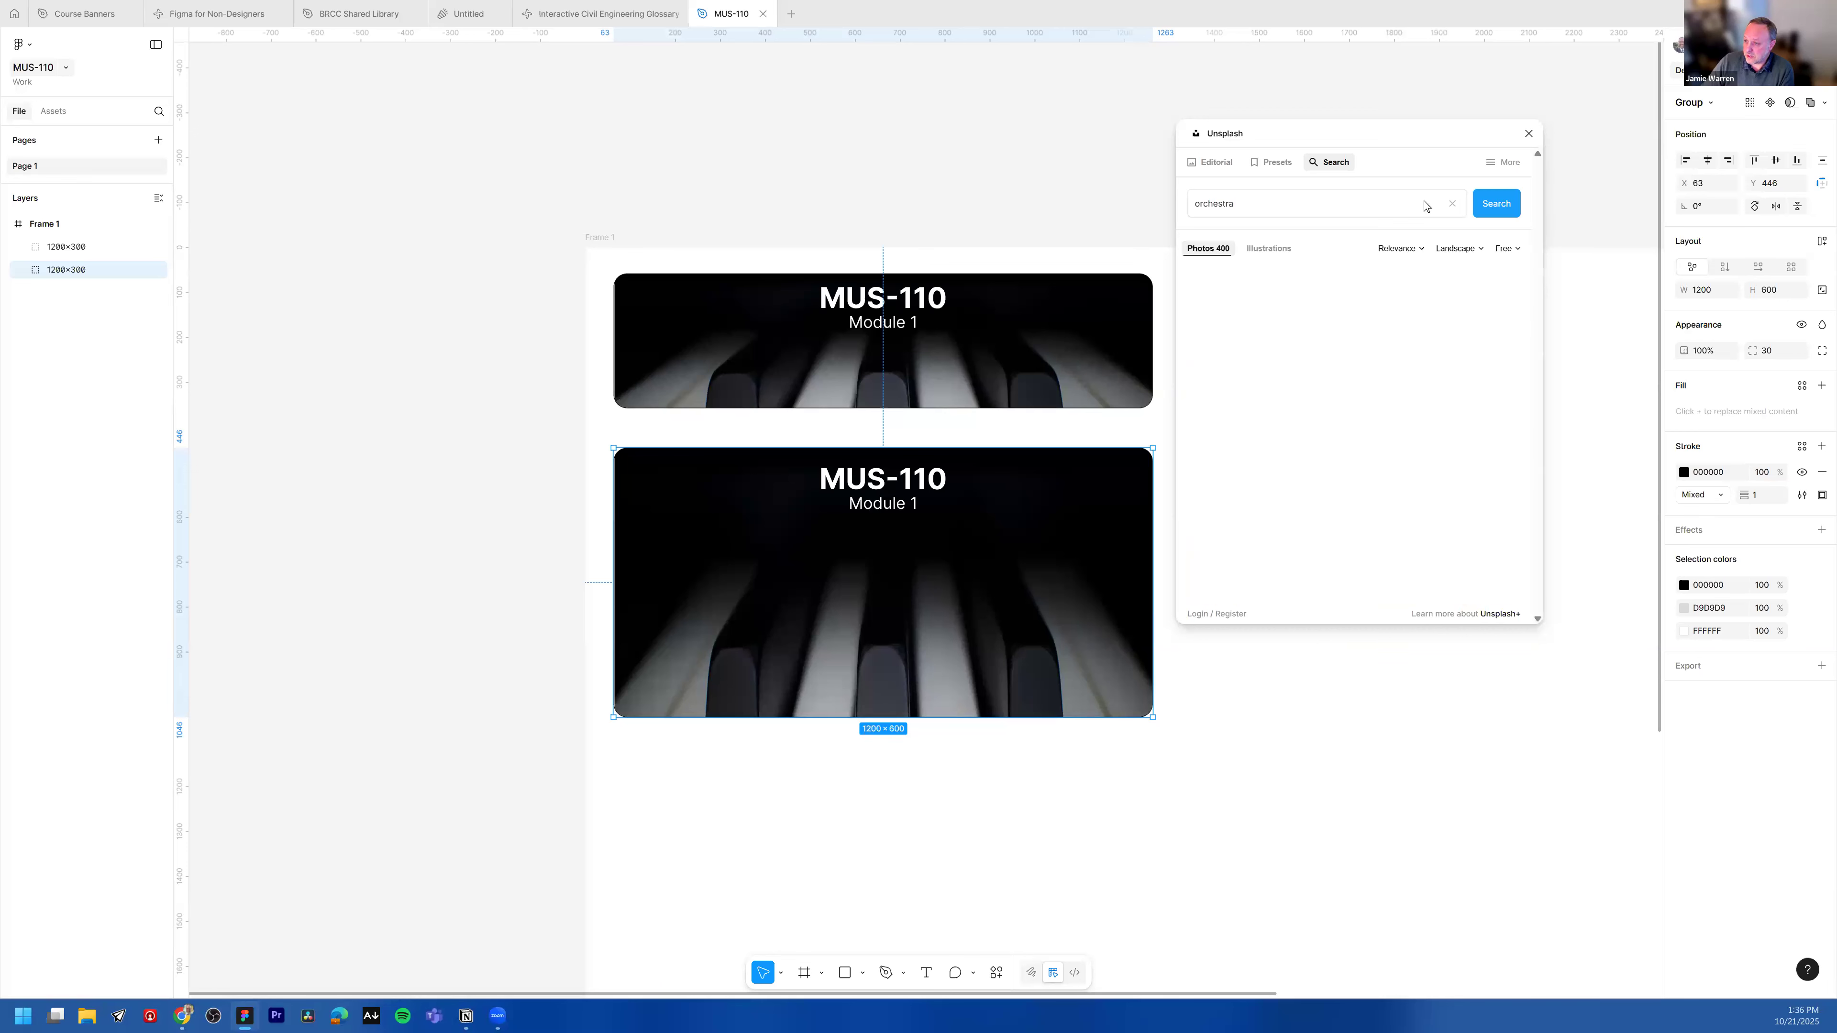
left_click_drag(1396, 133, 1439, 129)
scroll(1526, 402, "down", 1)
scroll(1519, 441, "down", 4)
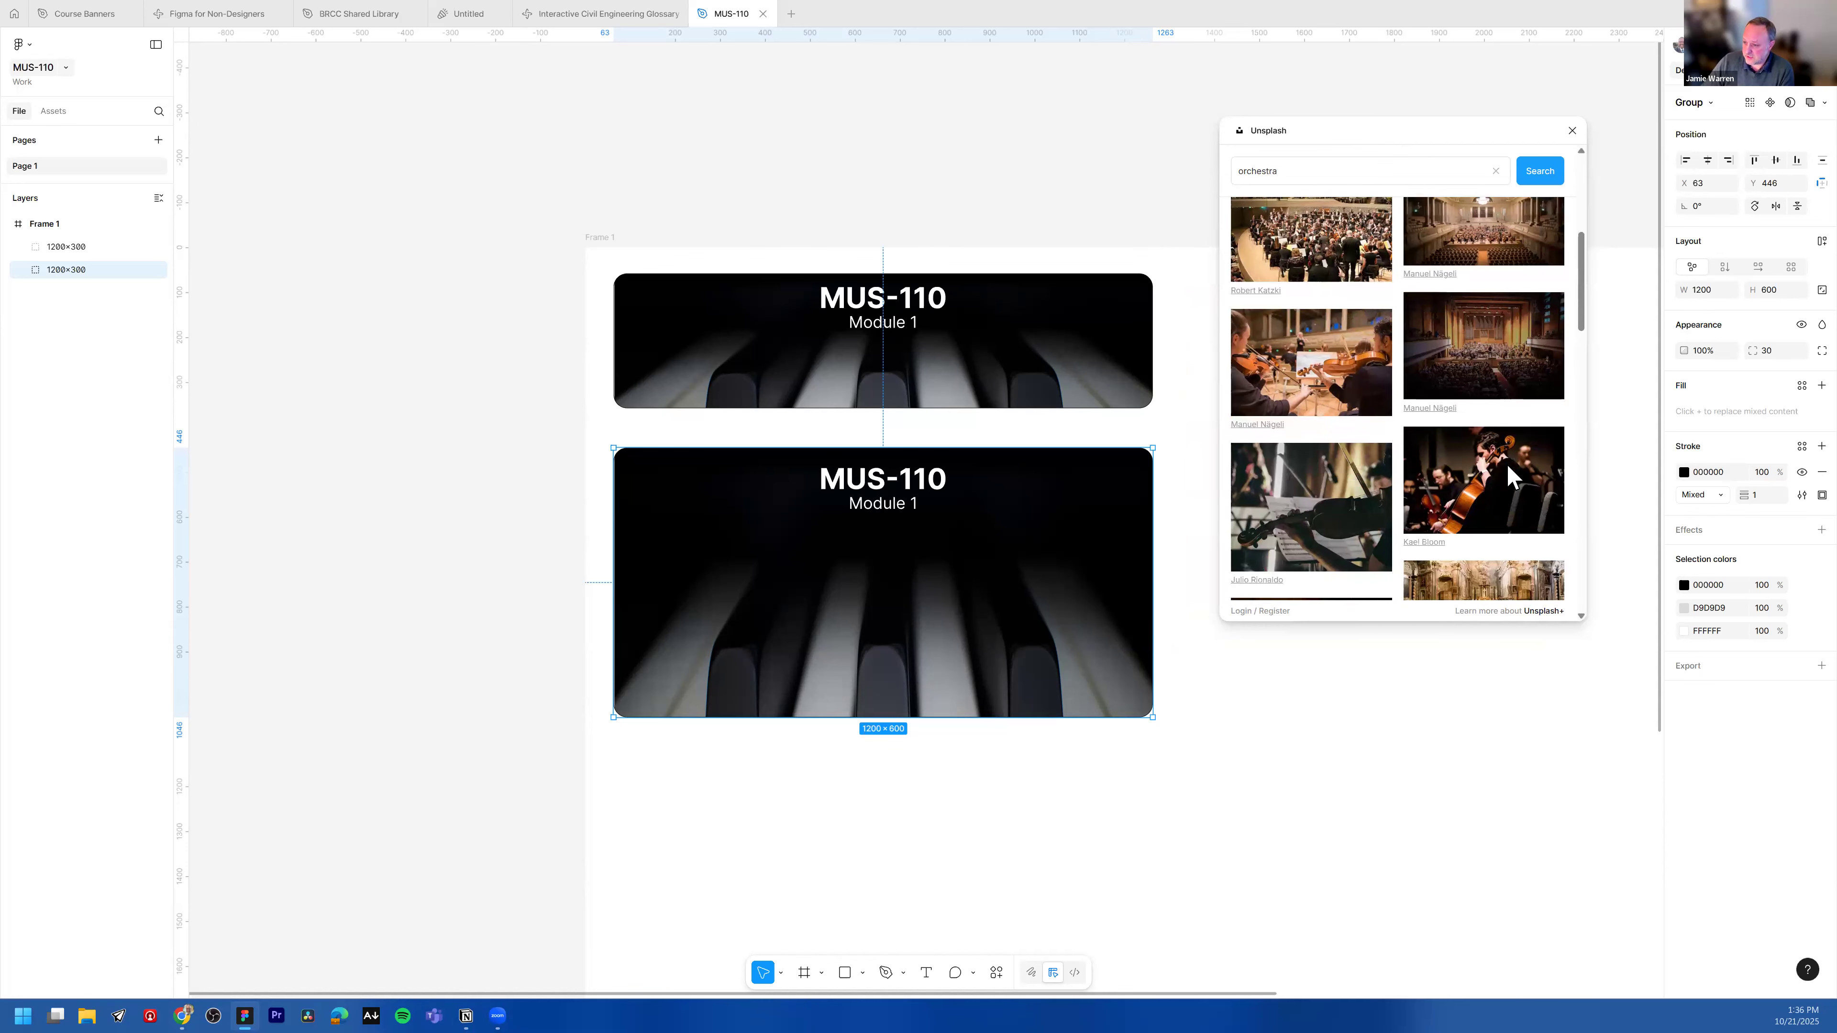
scroll(1507, 481, "down", 1)
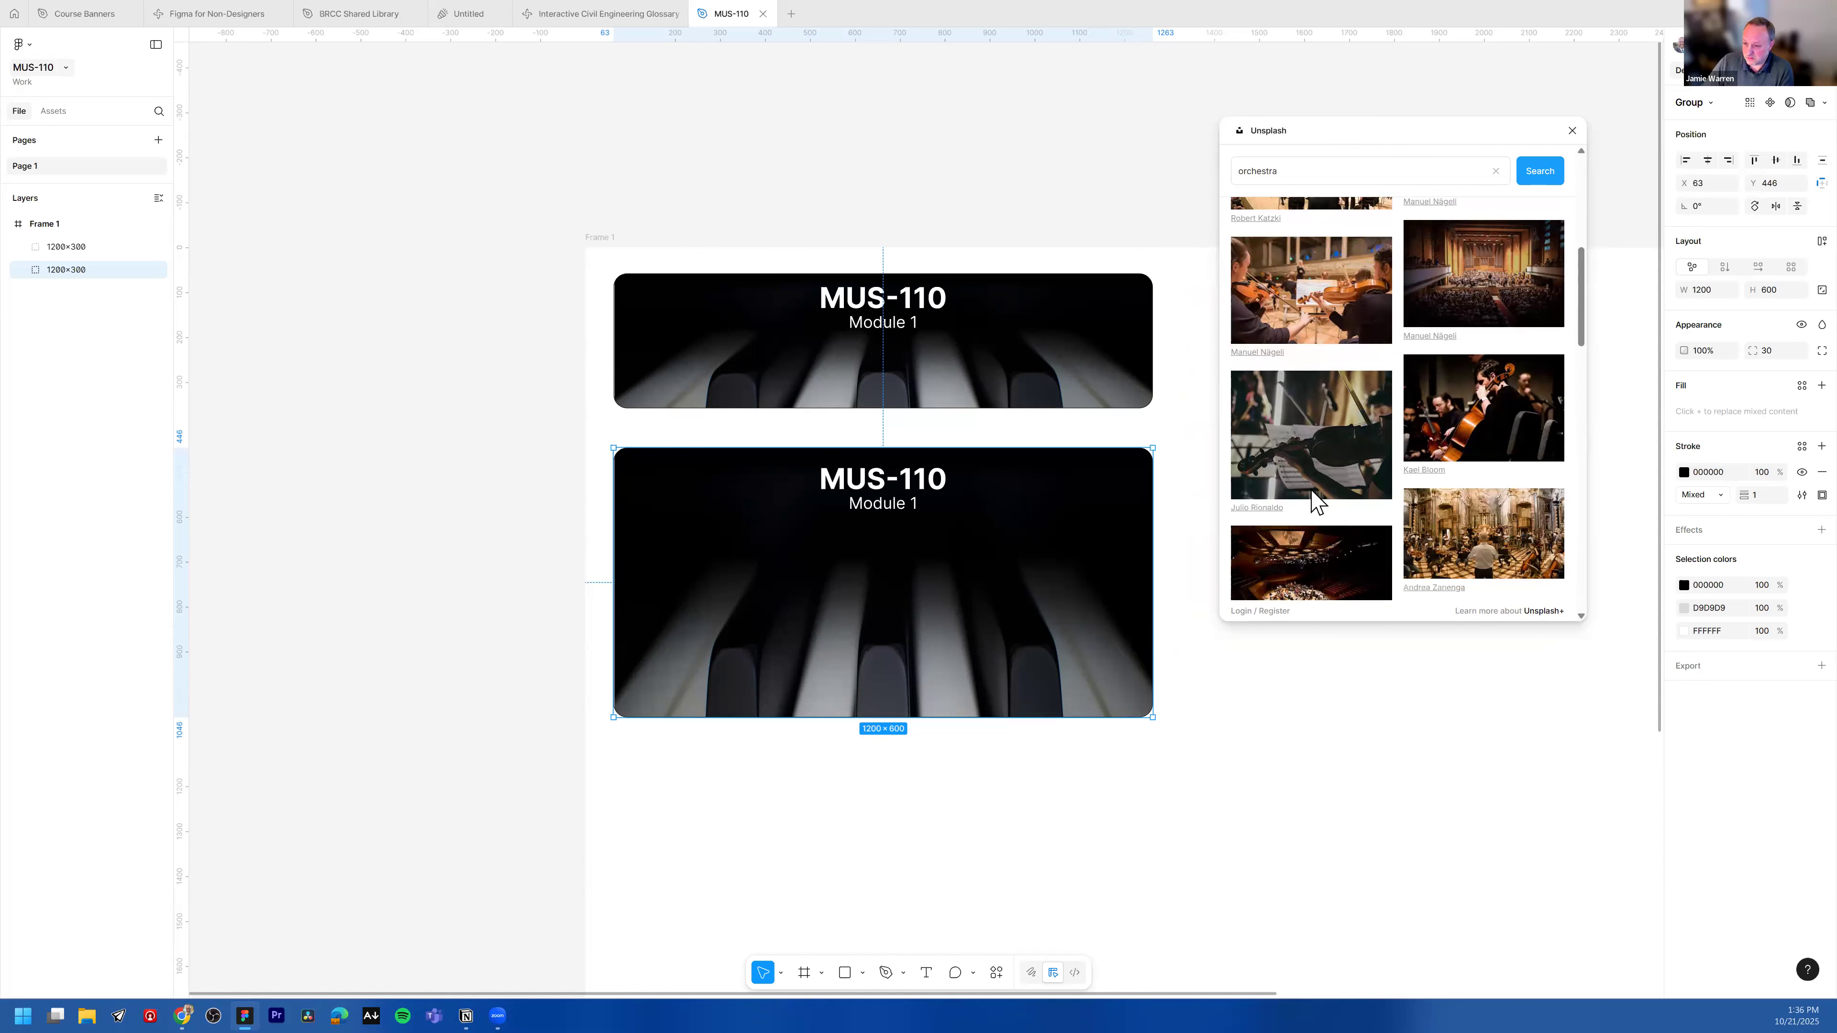
left_click(1332, 470)
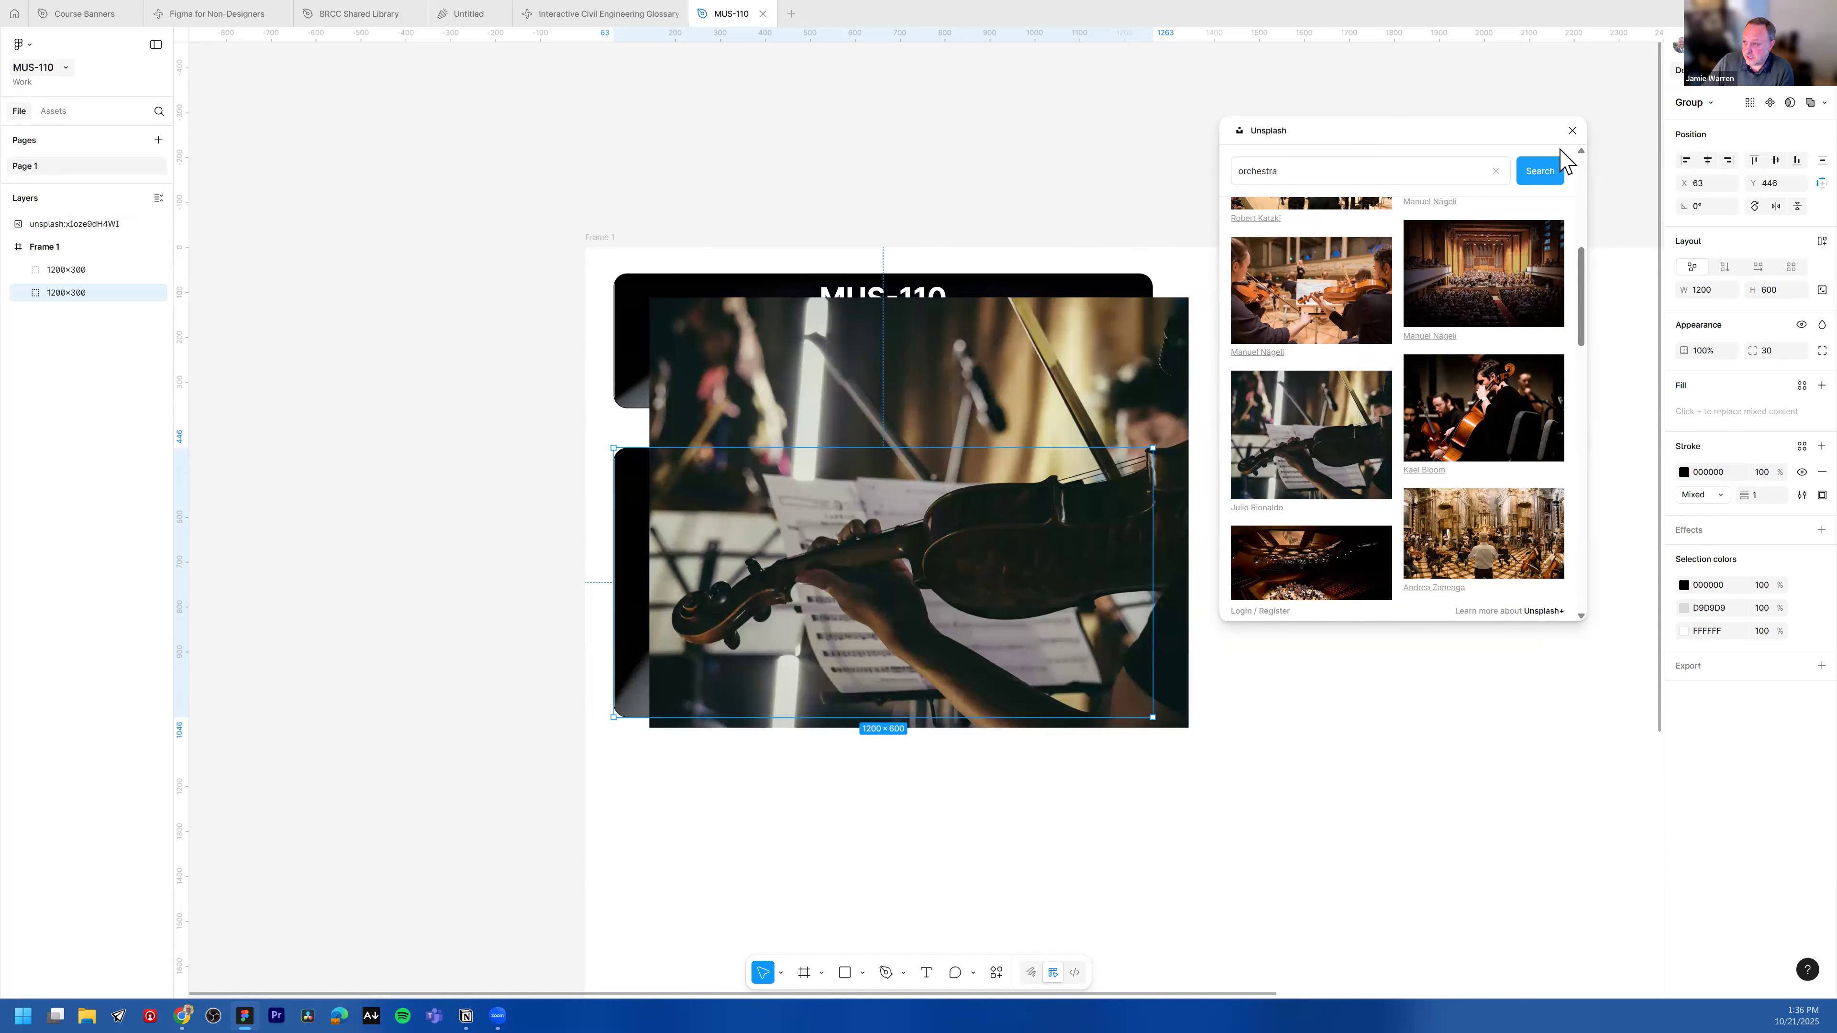
left_click(1572, 130)
left_click_drag(695, 516, 1237, 600)
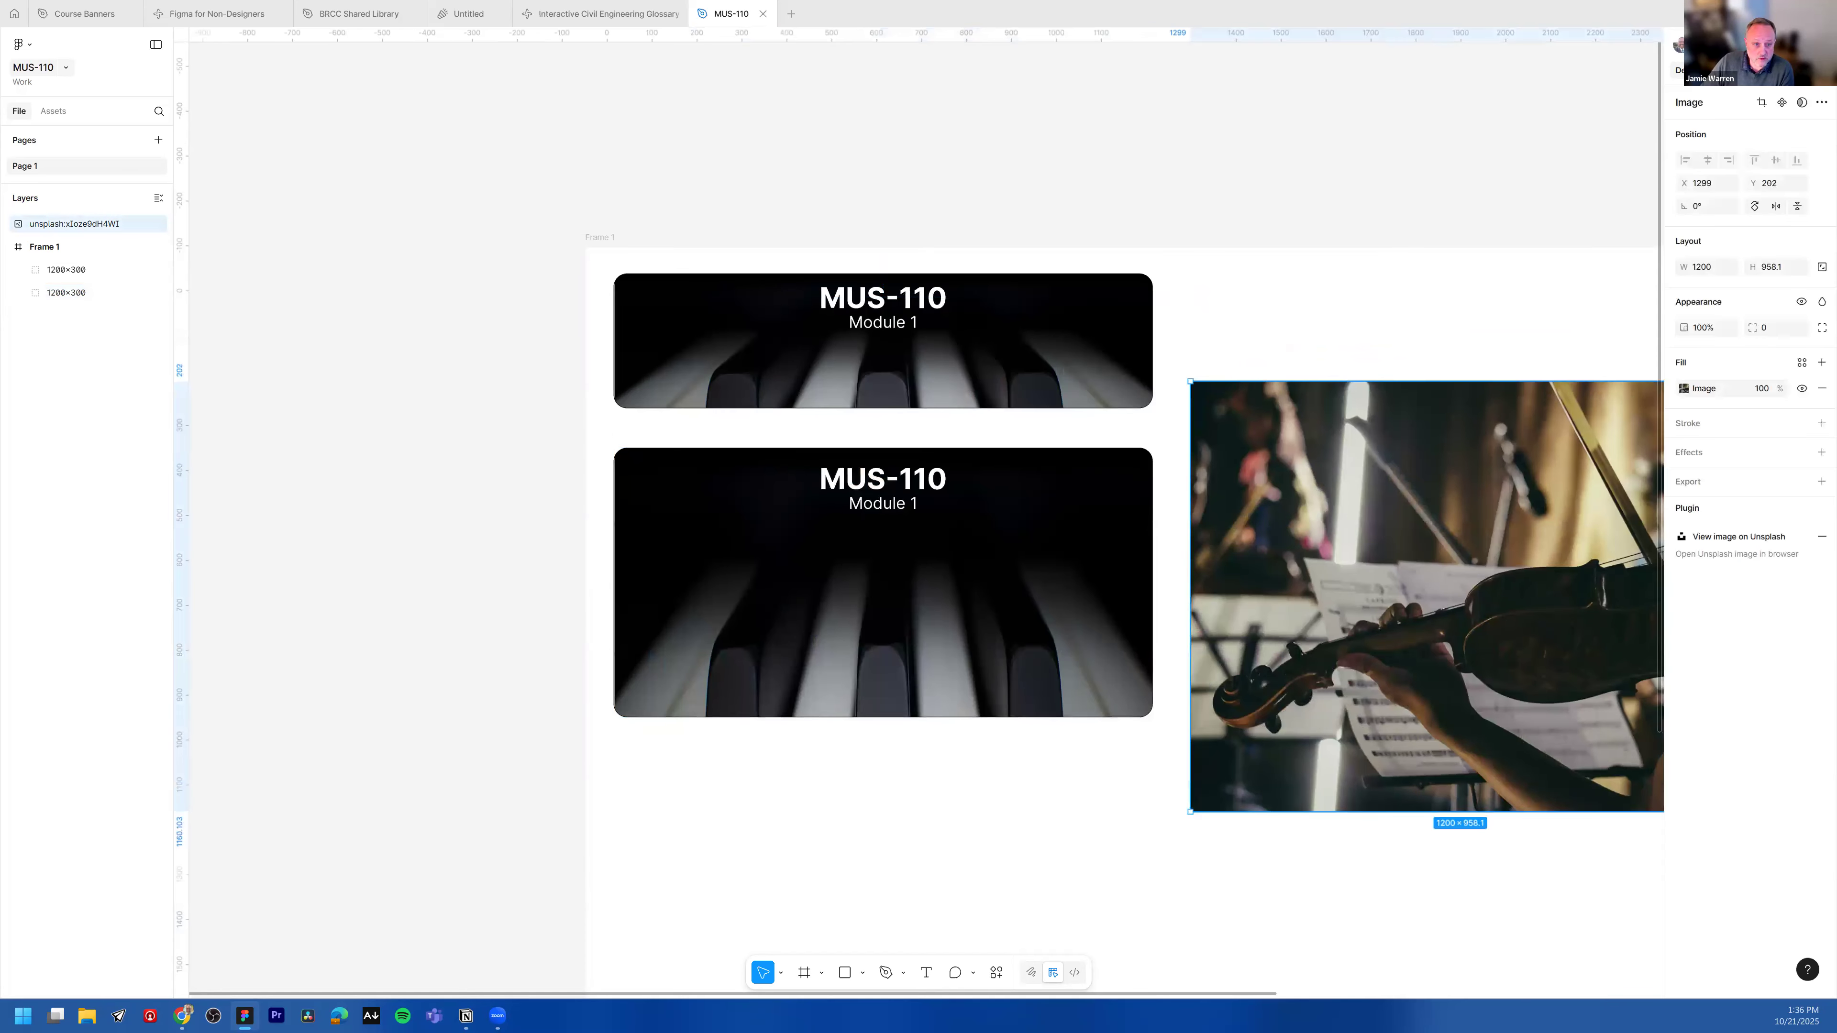
left_click(24, 292)
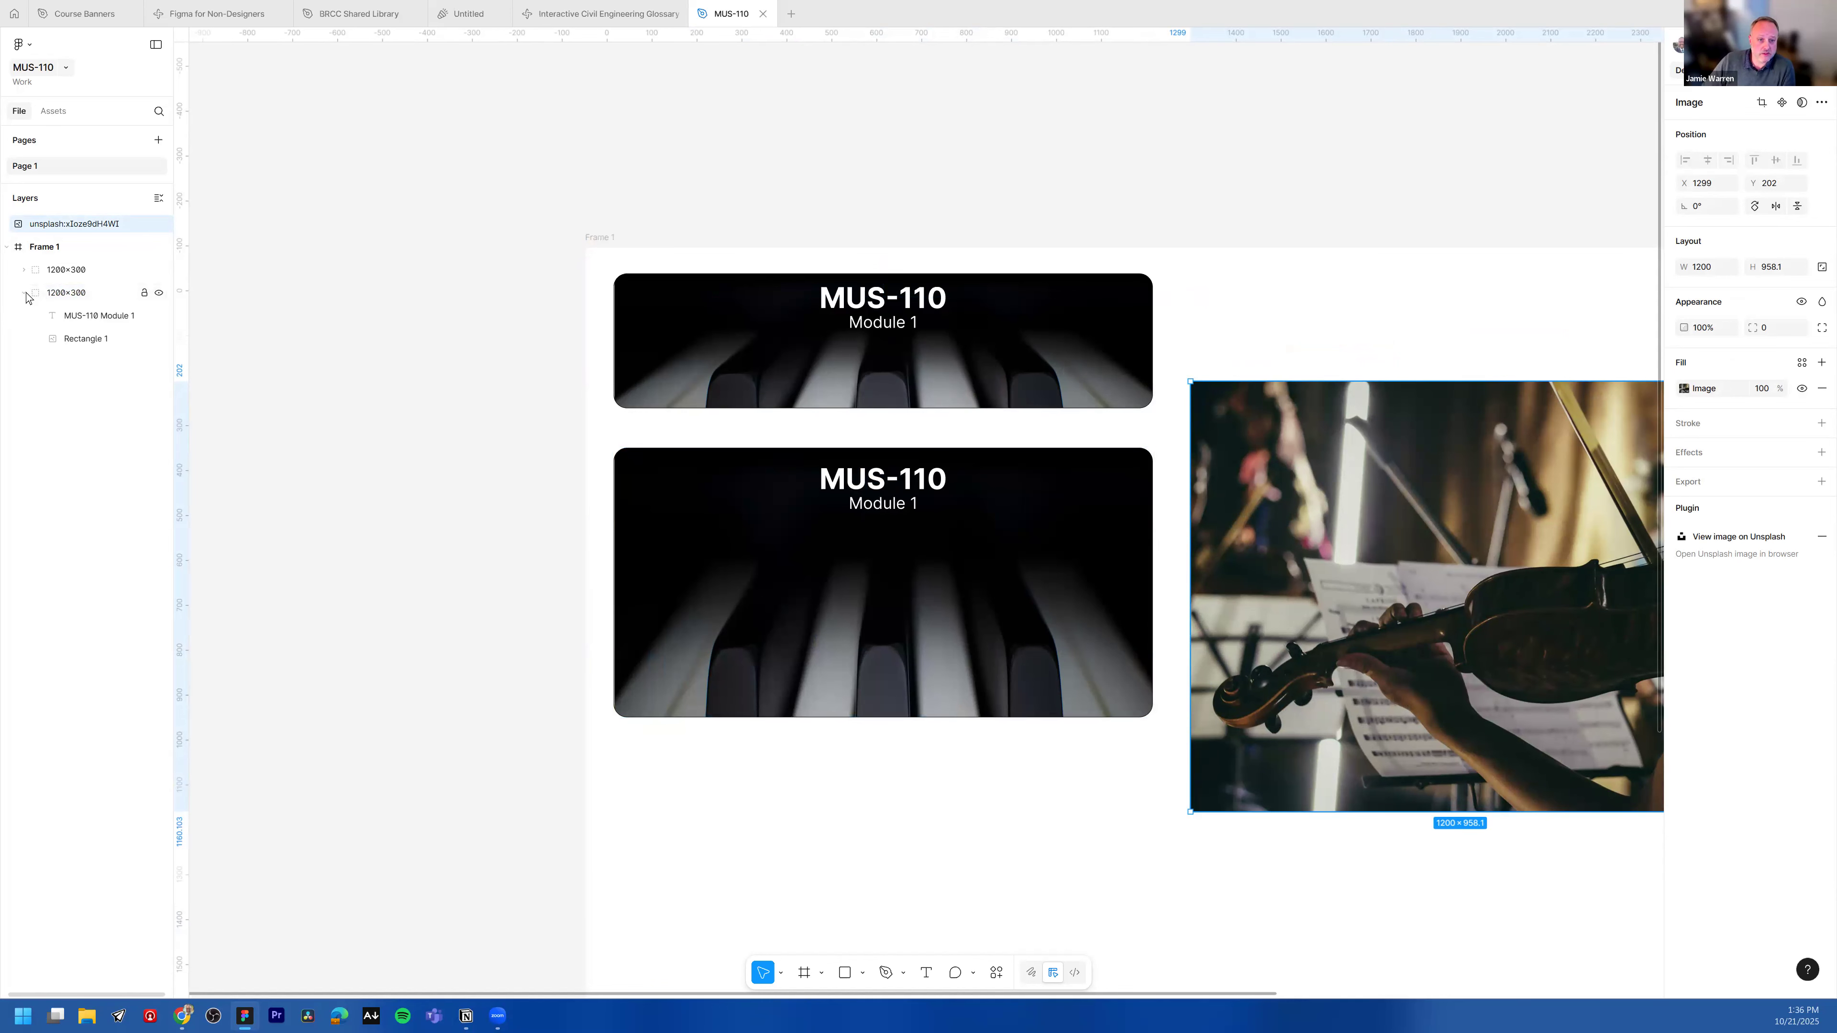
left_click(99, 340)
left_click_drag(1380, 593, 1034, 662)
key("Delete")
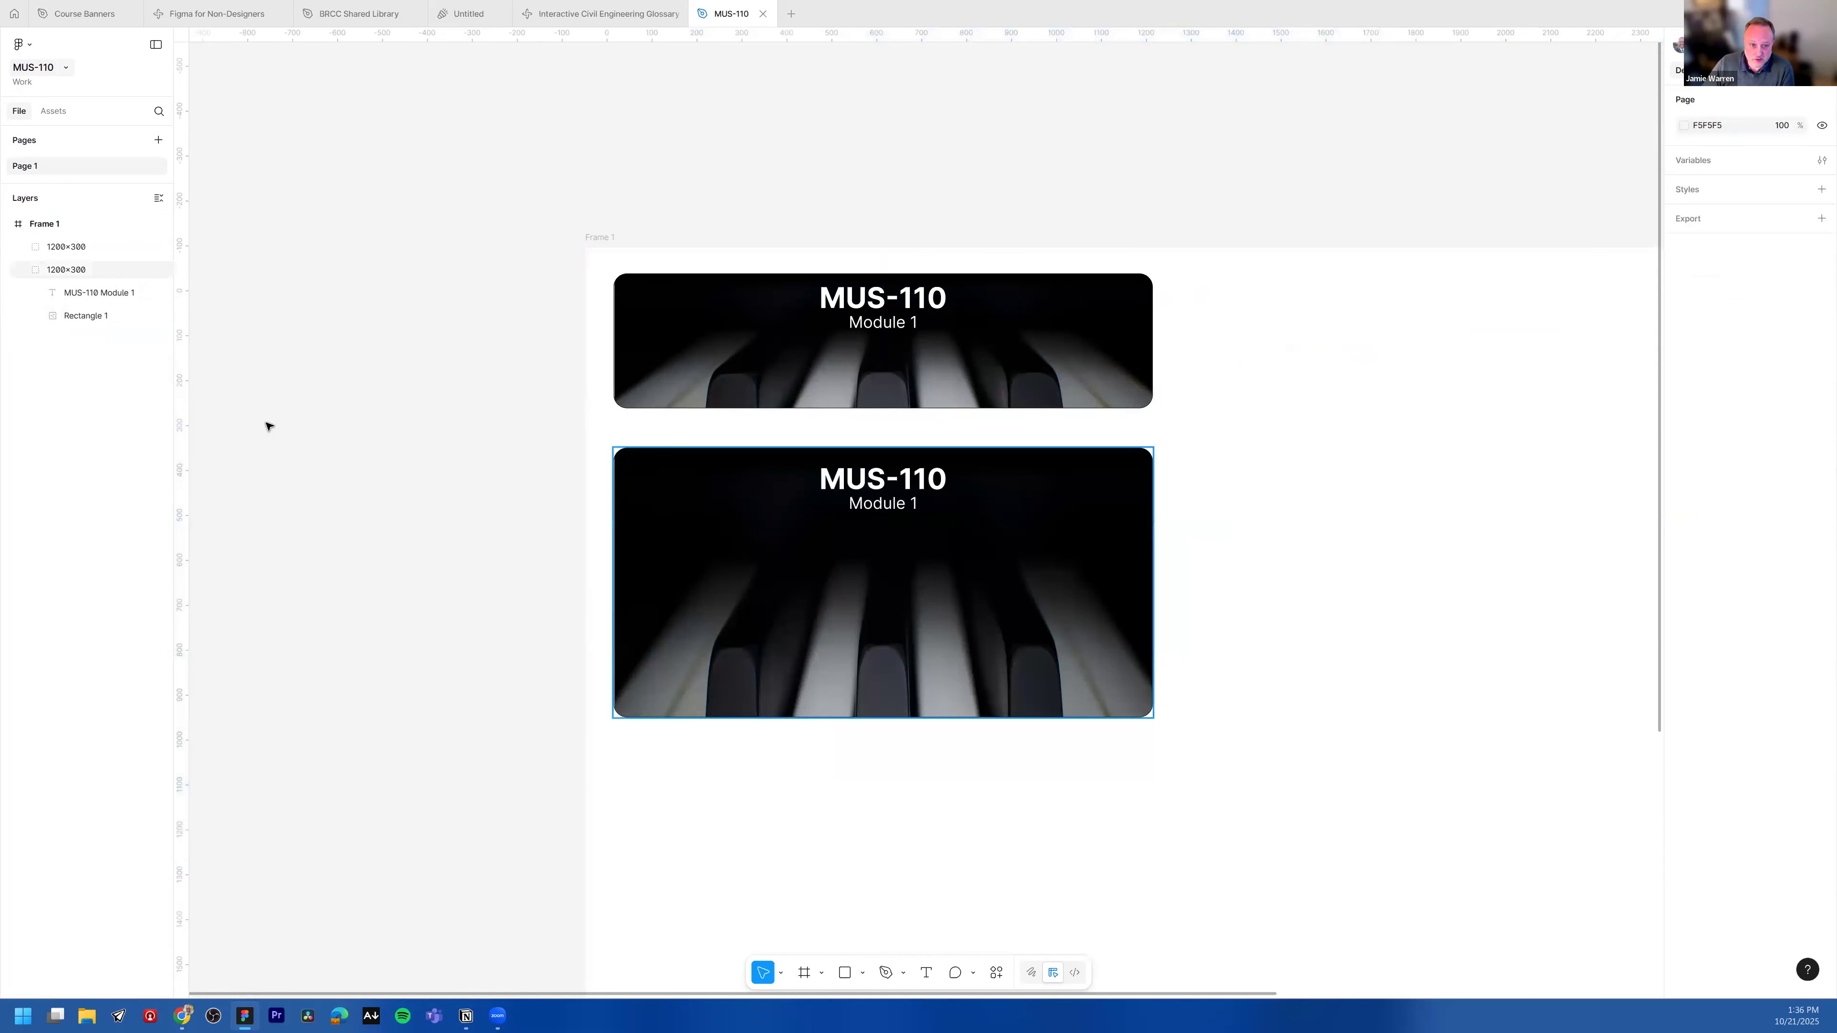
Step: With the copied banner's rectangle selected, open the Unsplash plugin and search for orchestra photos
left_click(85, 317)
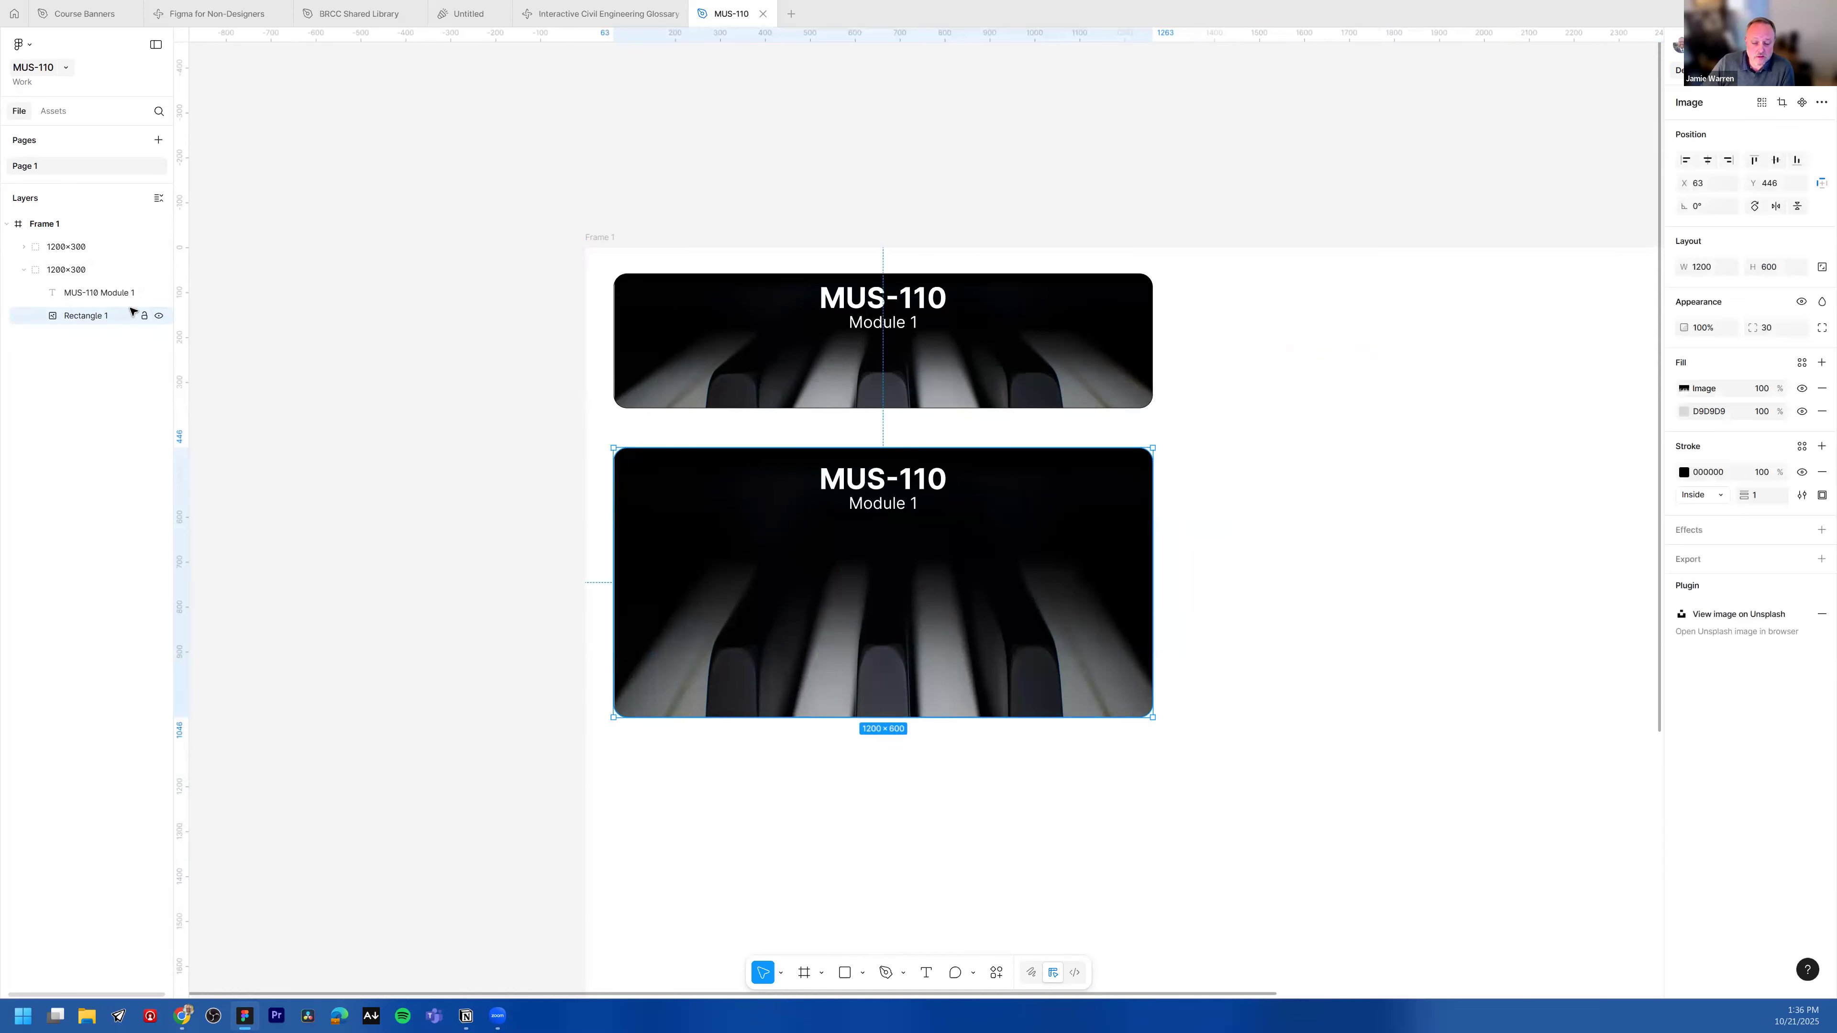
left_click(998, 973)
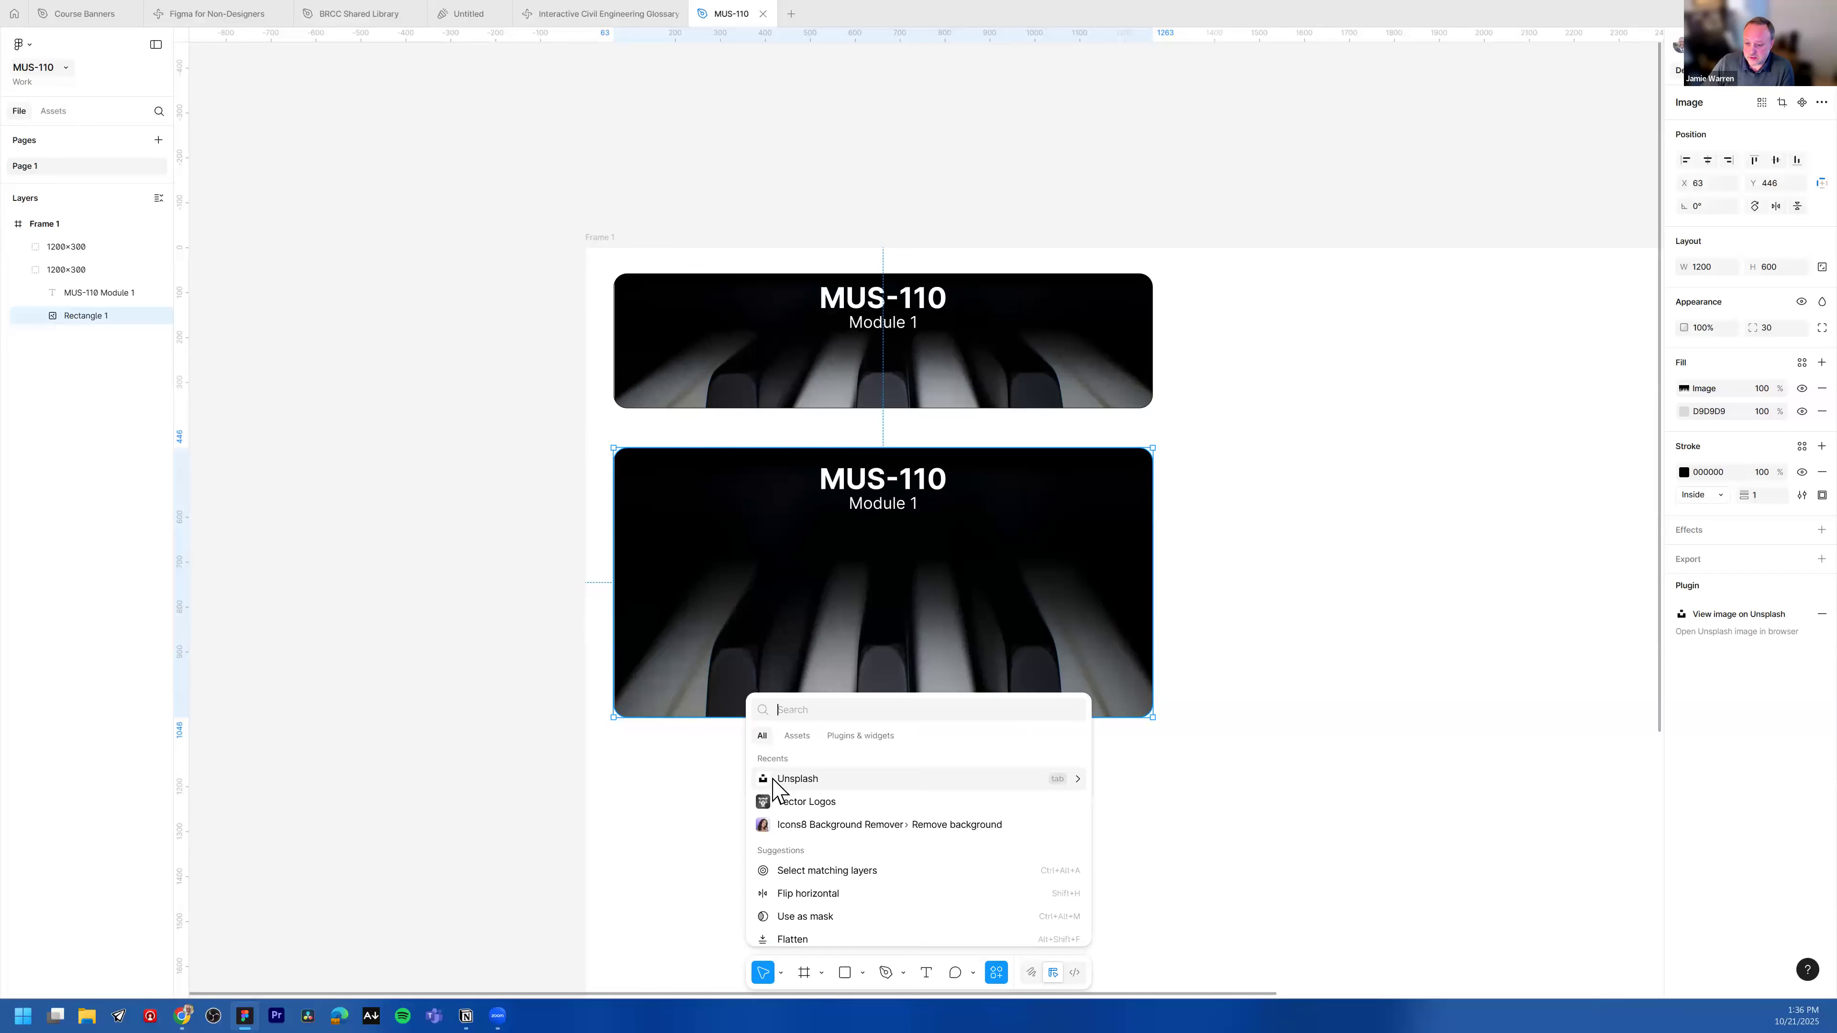
key("Return")
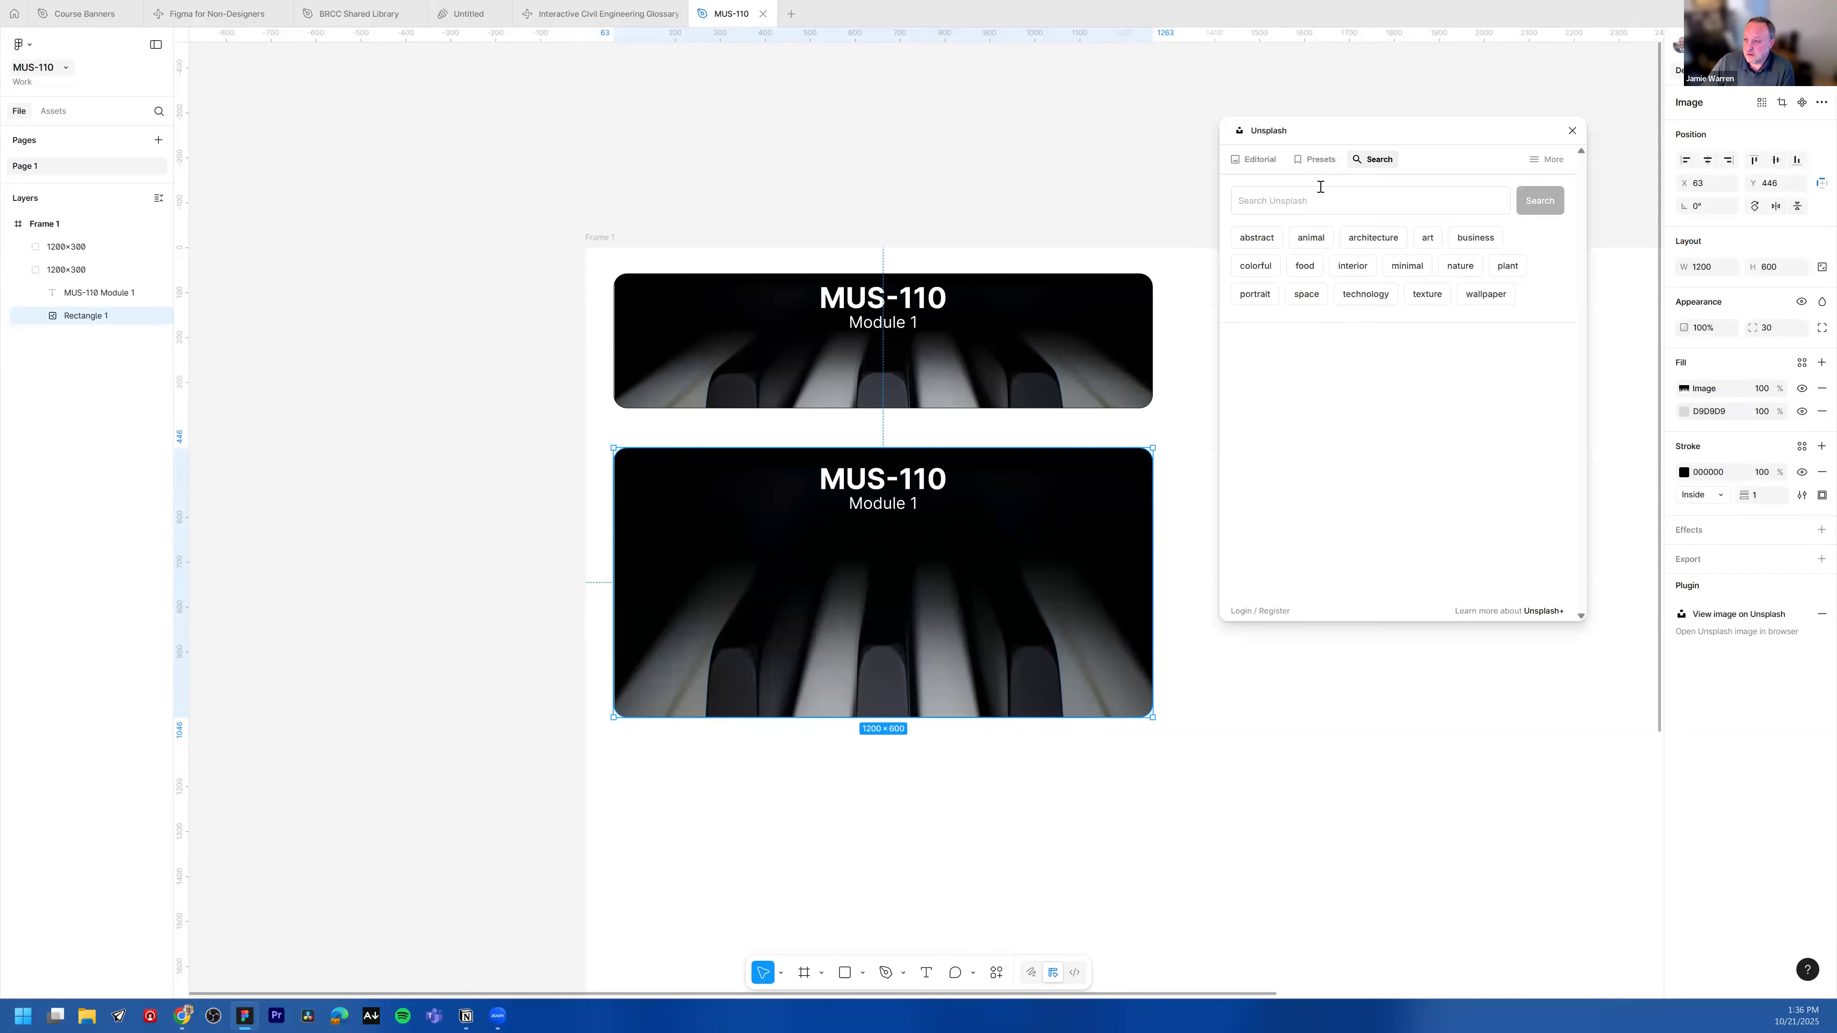
left_click(1320, 190)
type("orchestra")
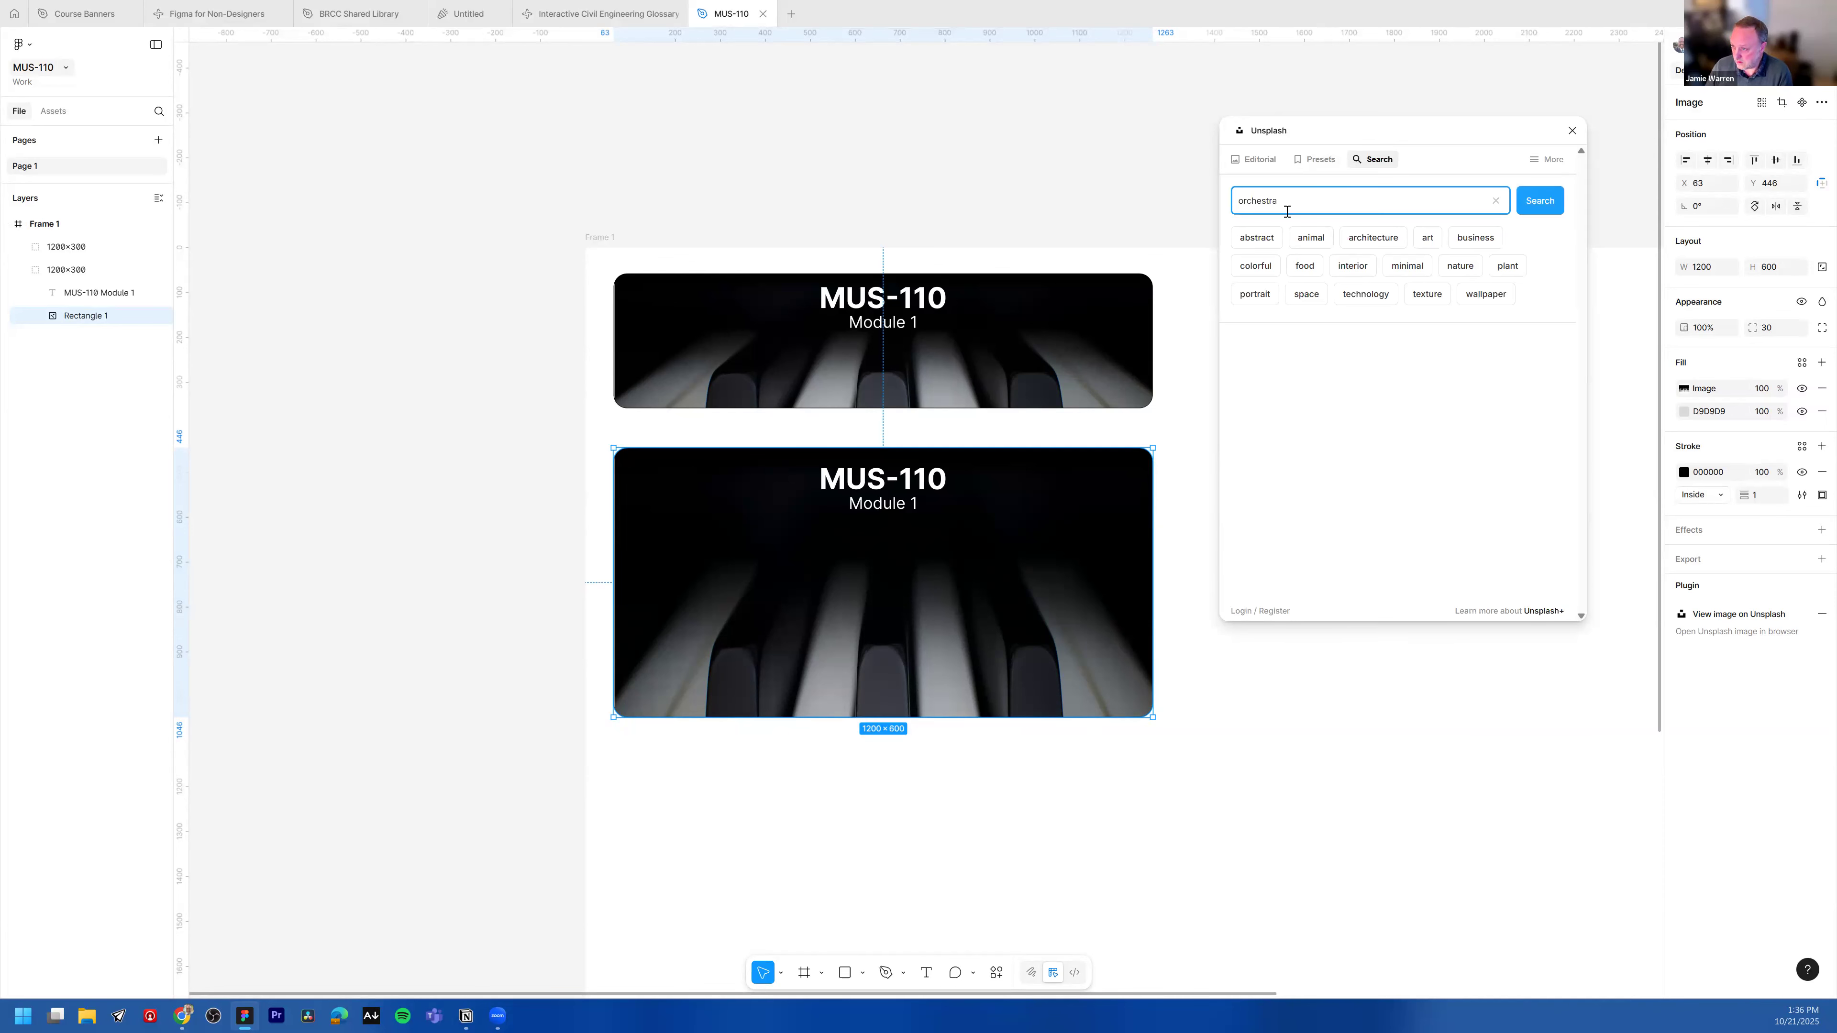
key("Return")
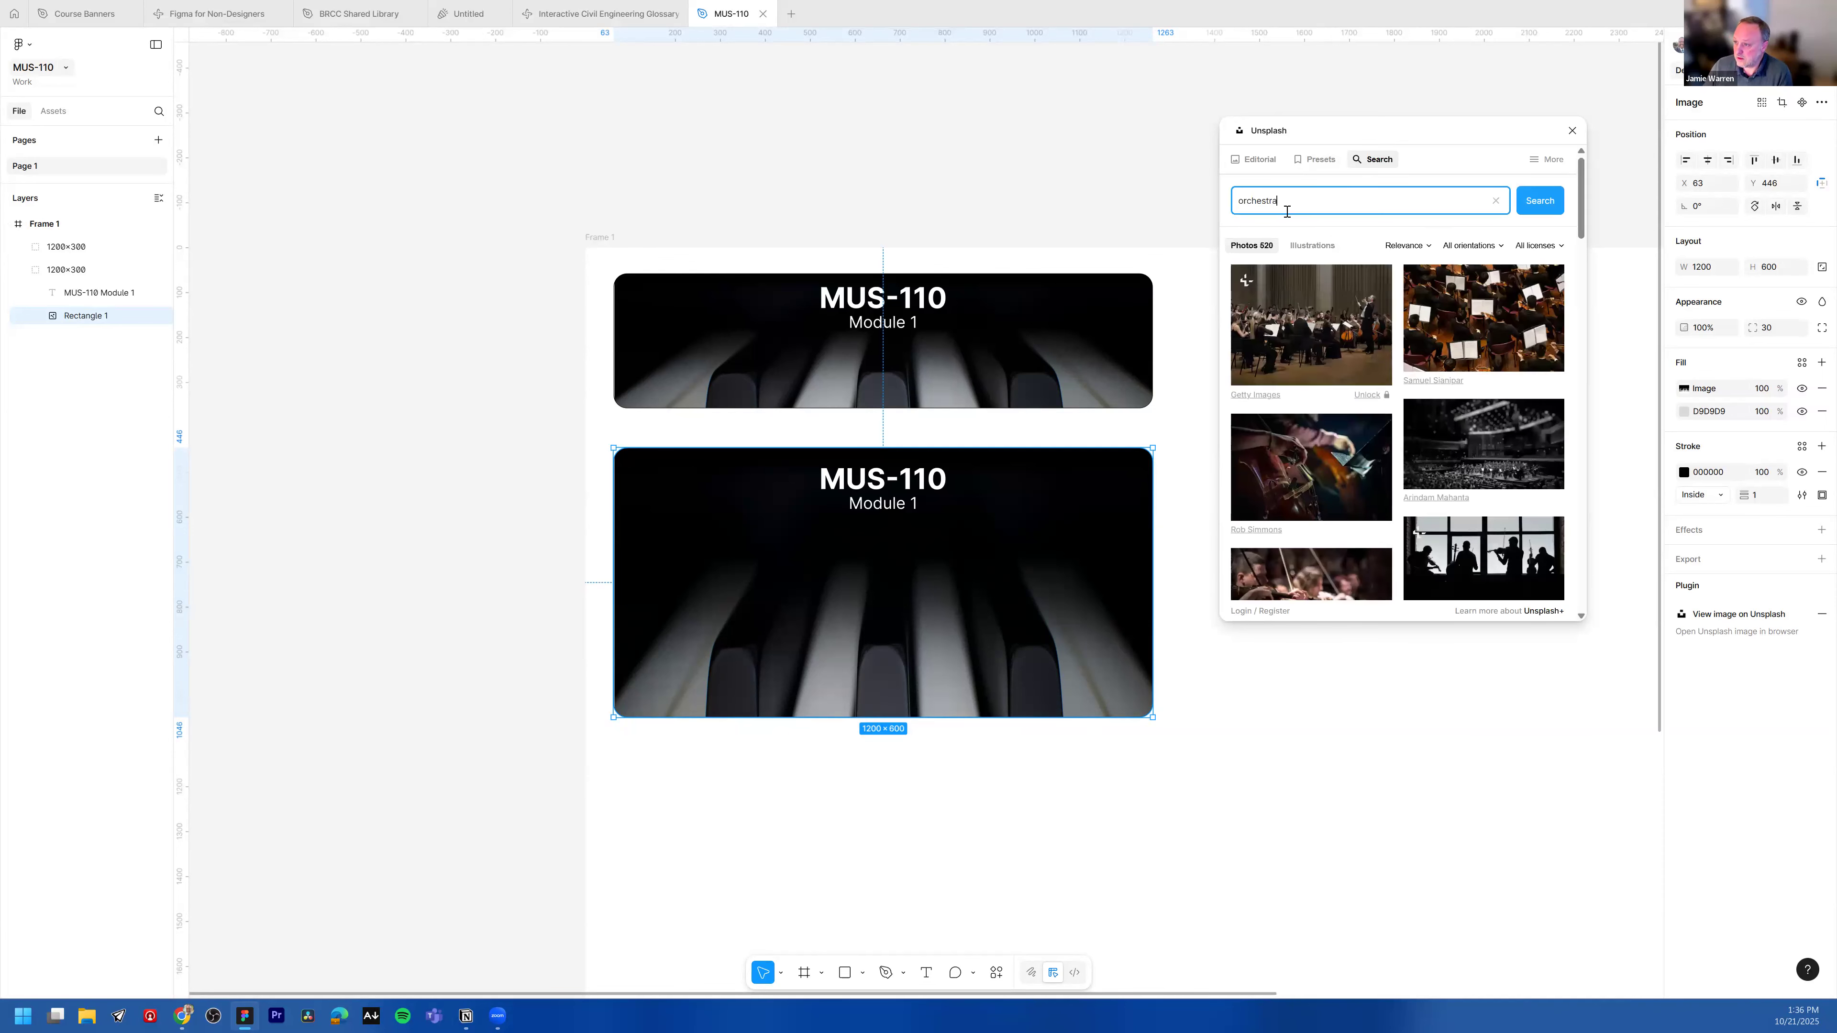
Step: Filter the results to free licences and fill the rectangle with the violin player photo
left_click(1539, 245)
left_click(1530, 285)
scroll(1331, 477, "down", 5)
scroll(1333, 486, "down", 4)
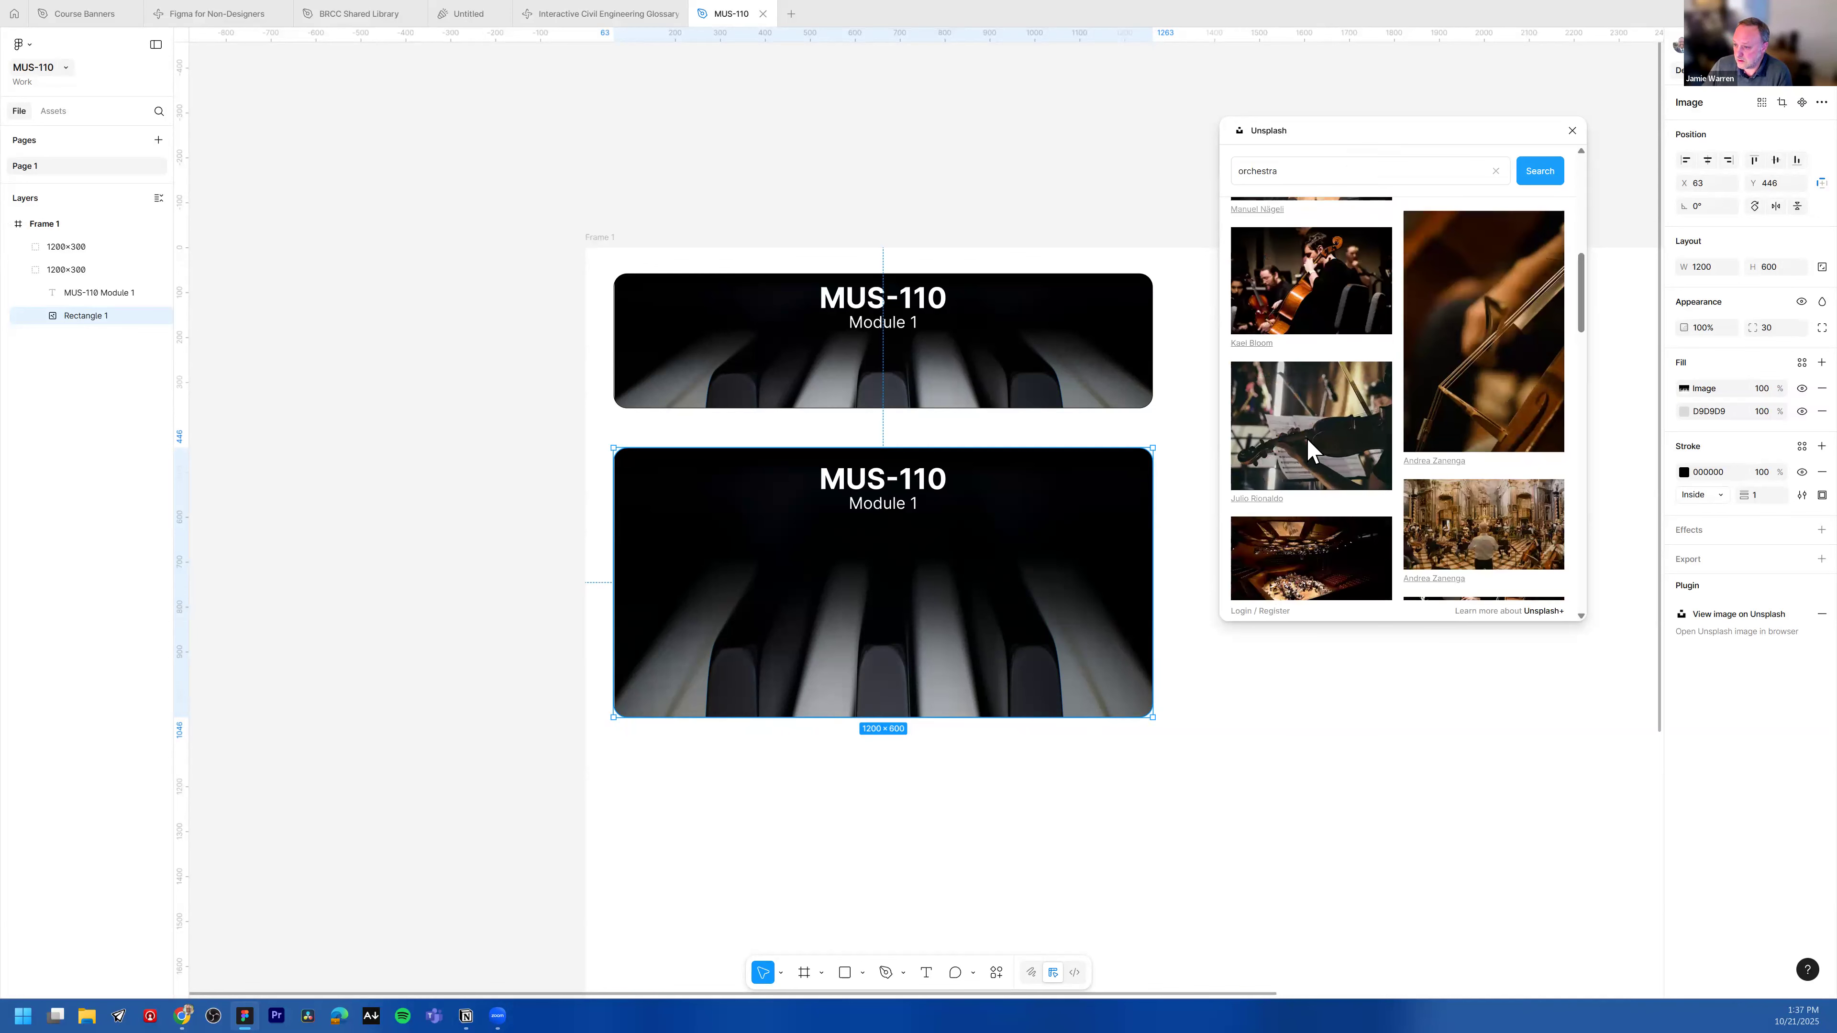
left_click(1305, 449)
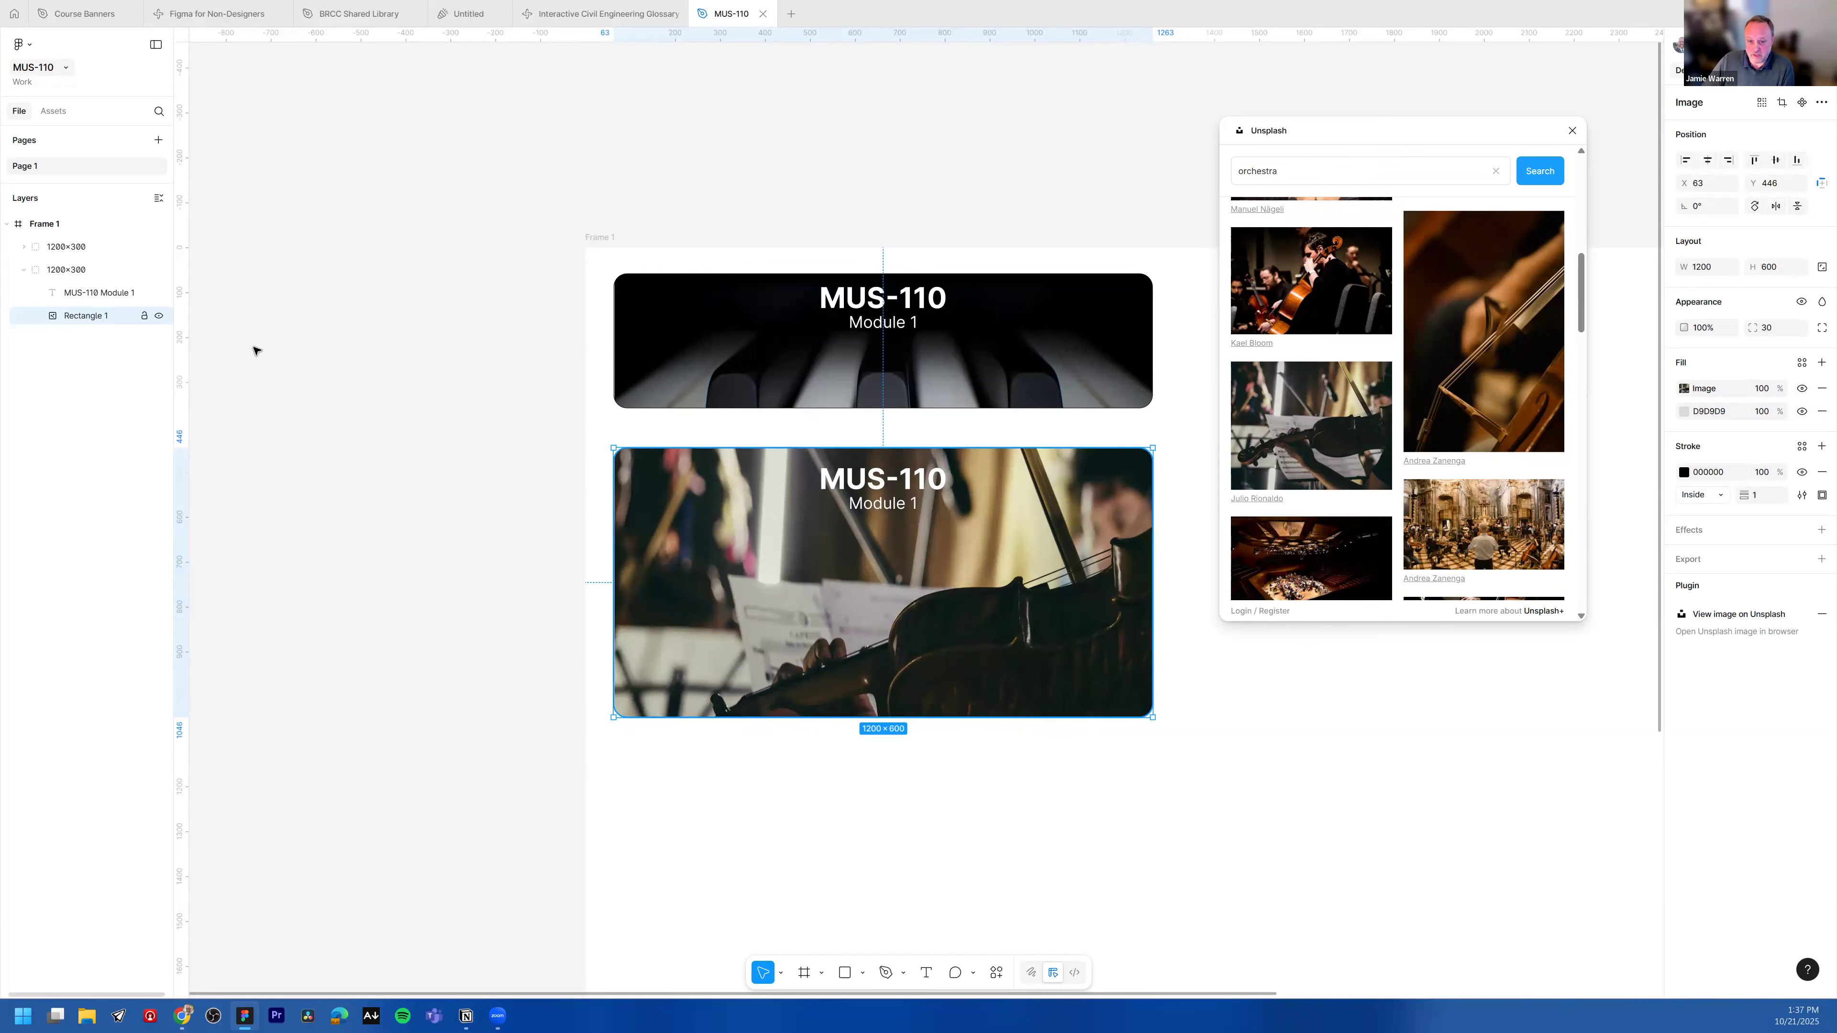
Step: Close the Unsplash plugin and add a drop shadow effect to the copied banner group
left_click(514, 230)
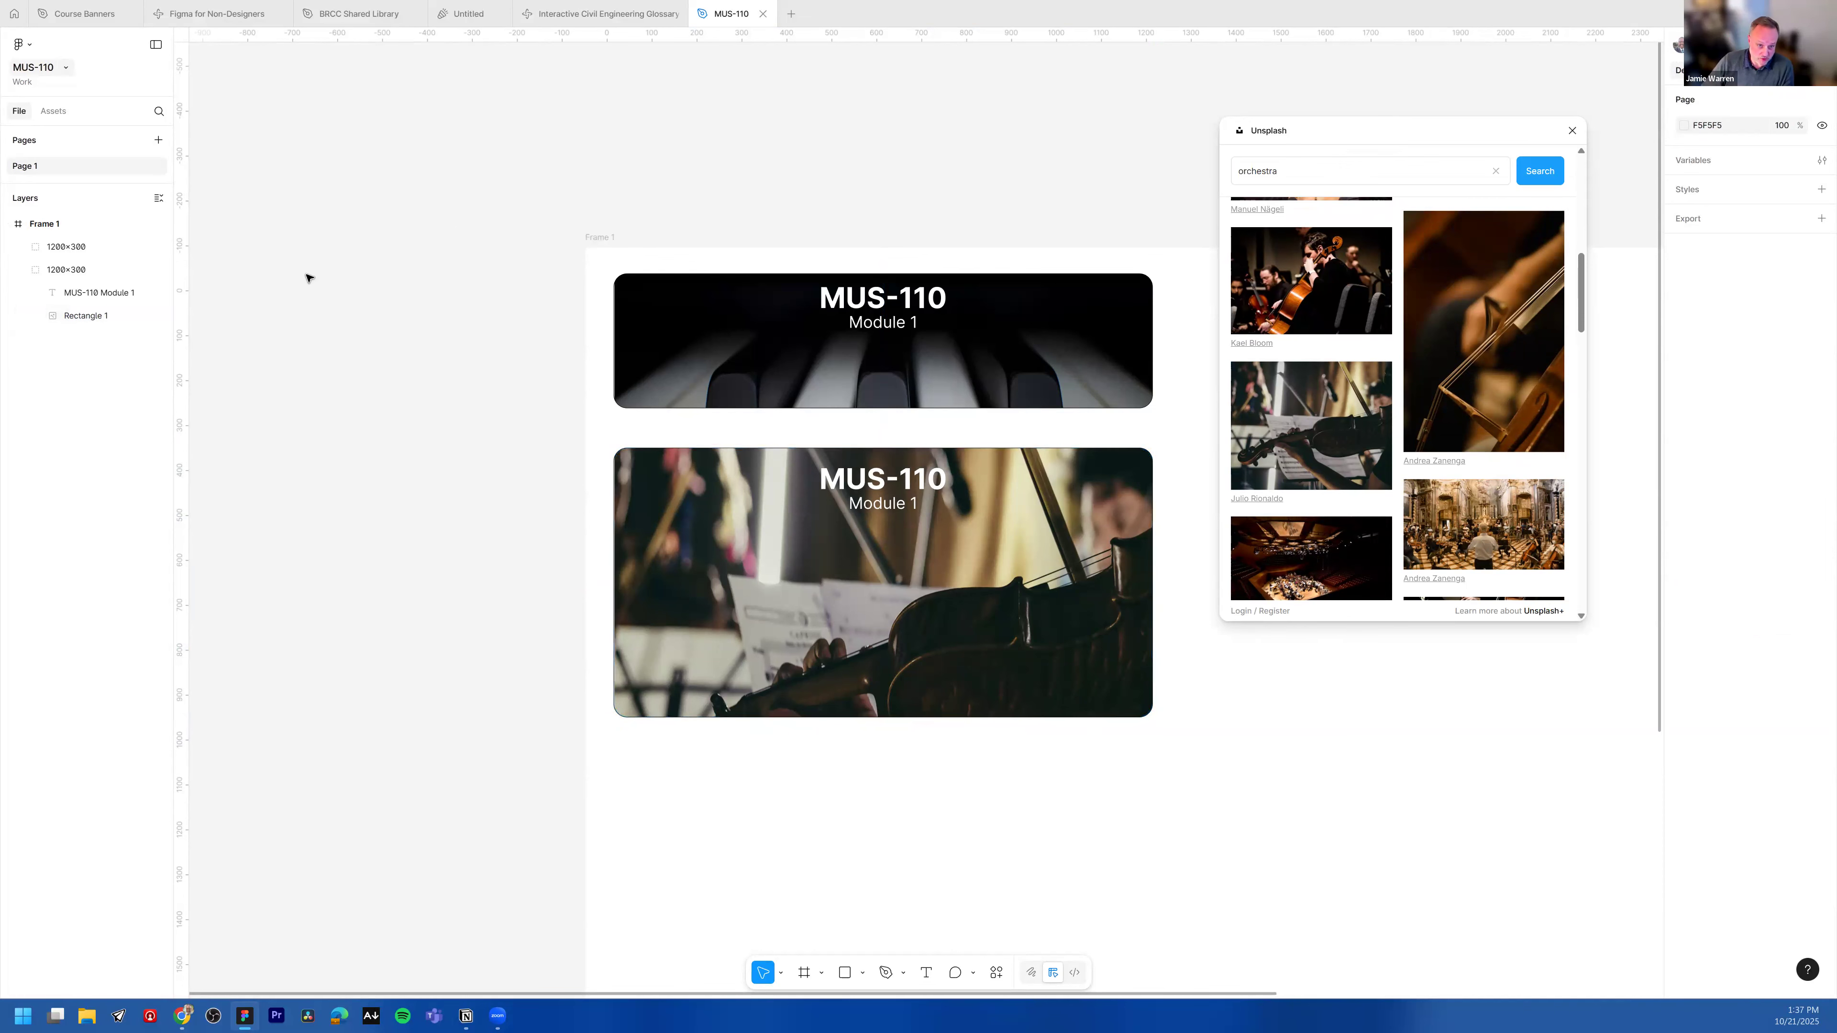
left_click(86, 318)
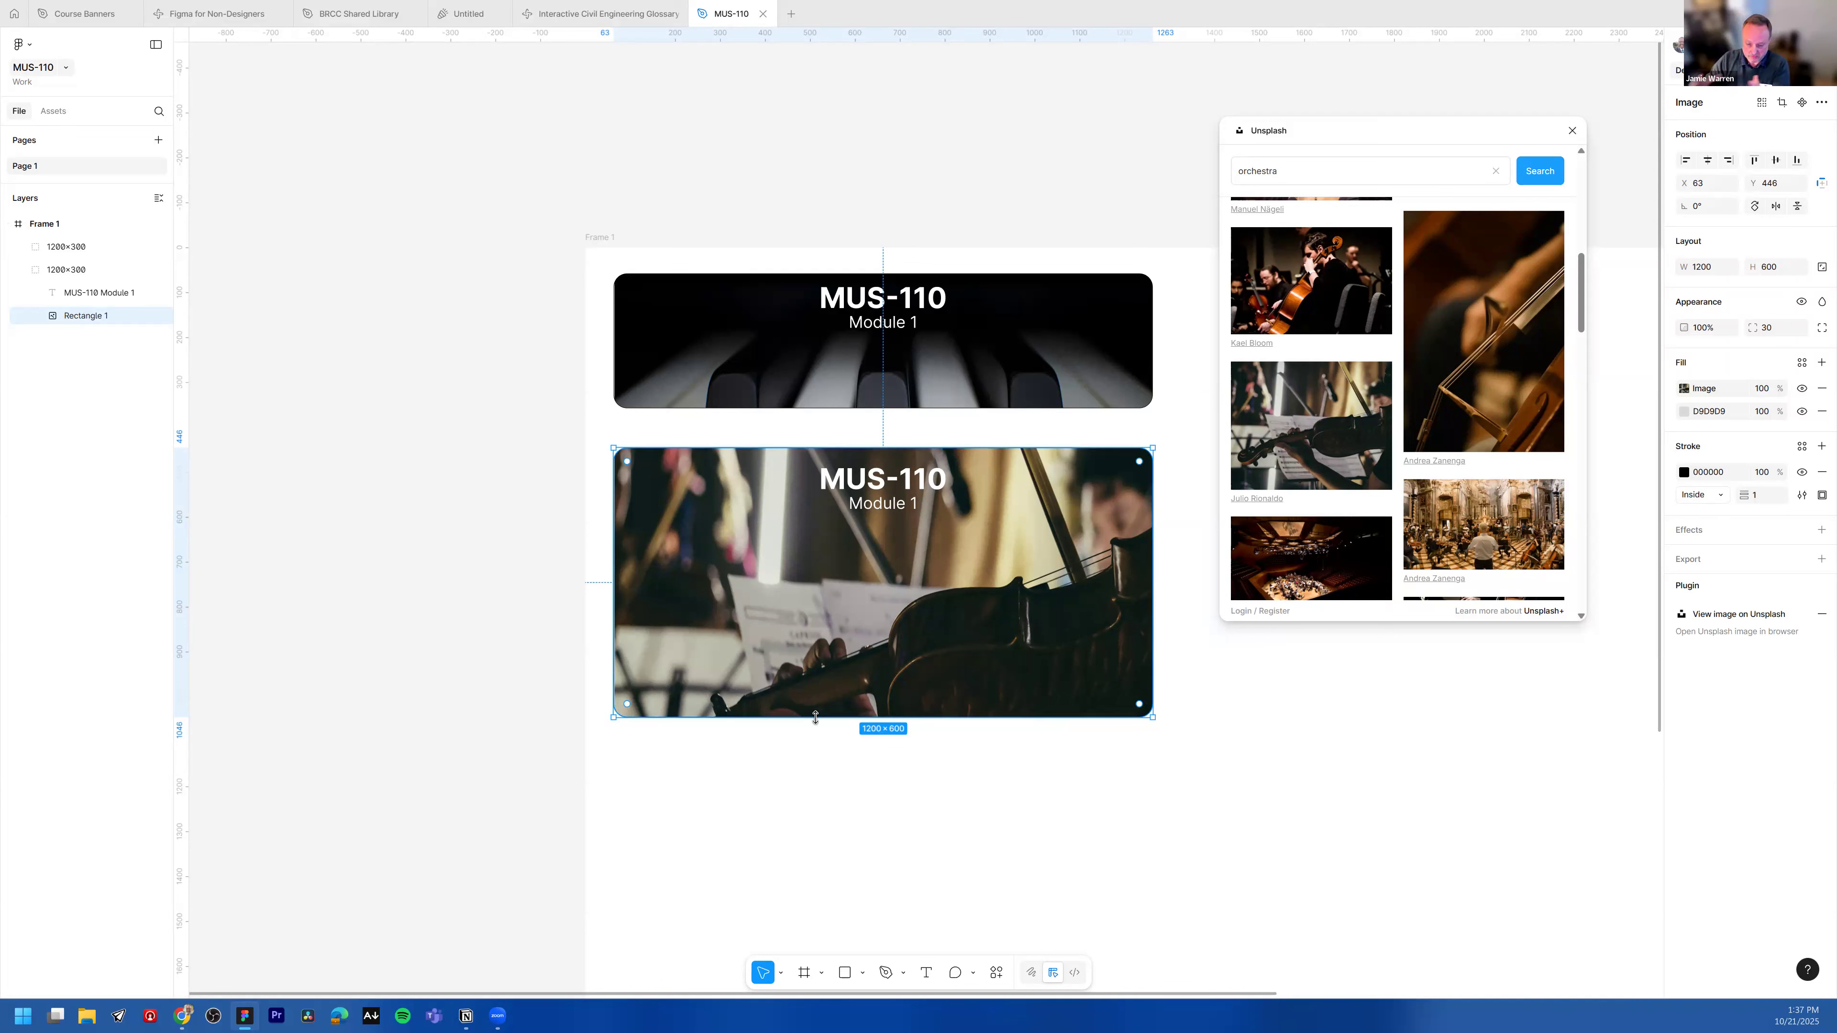
left_click(1571, 132)
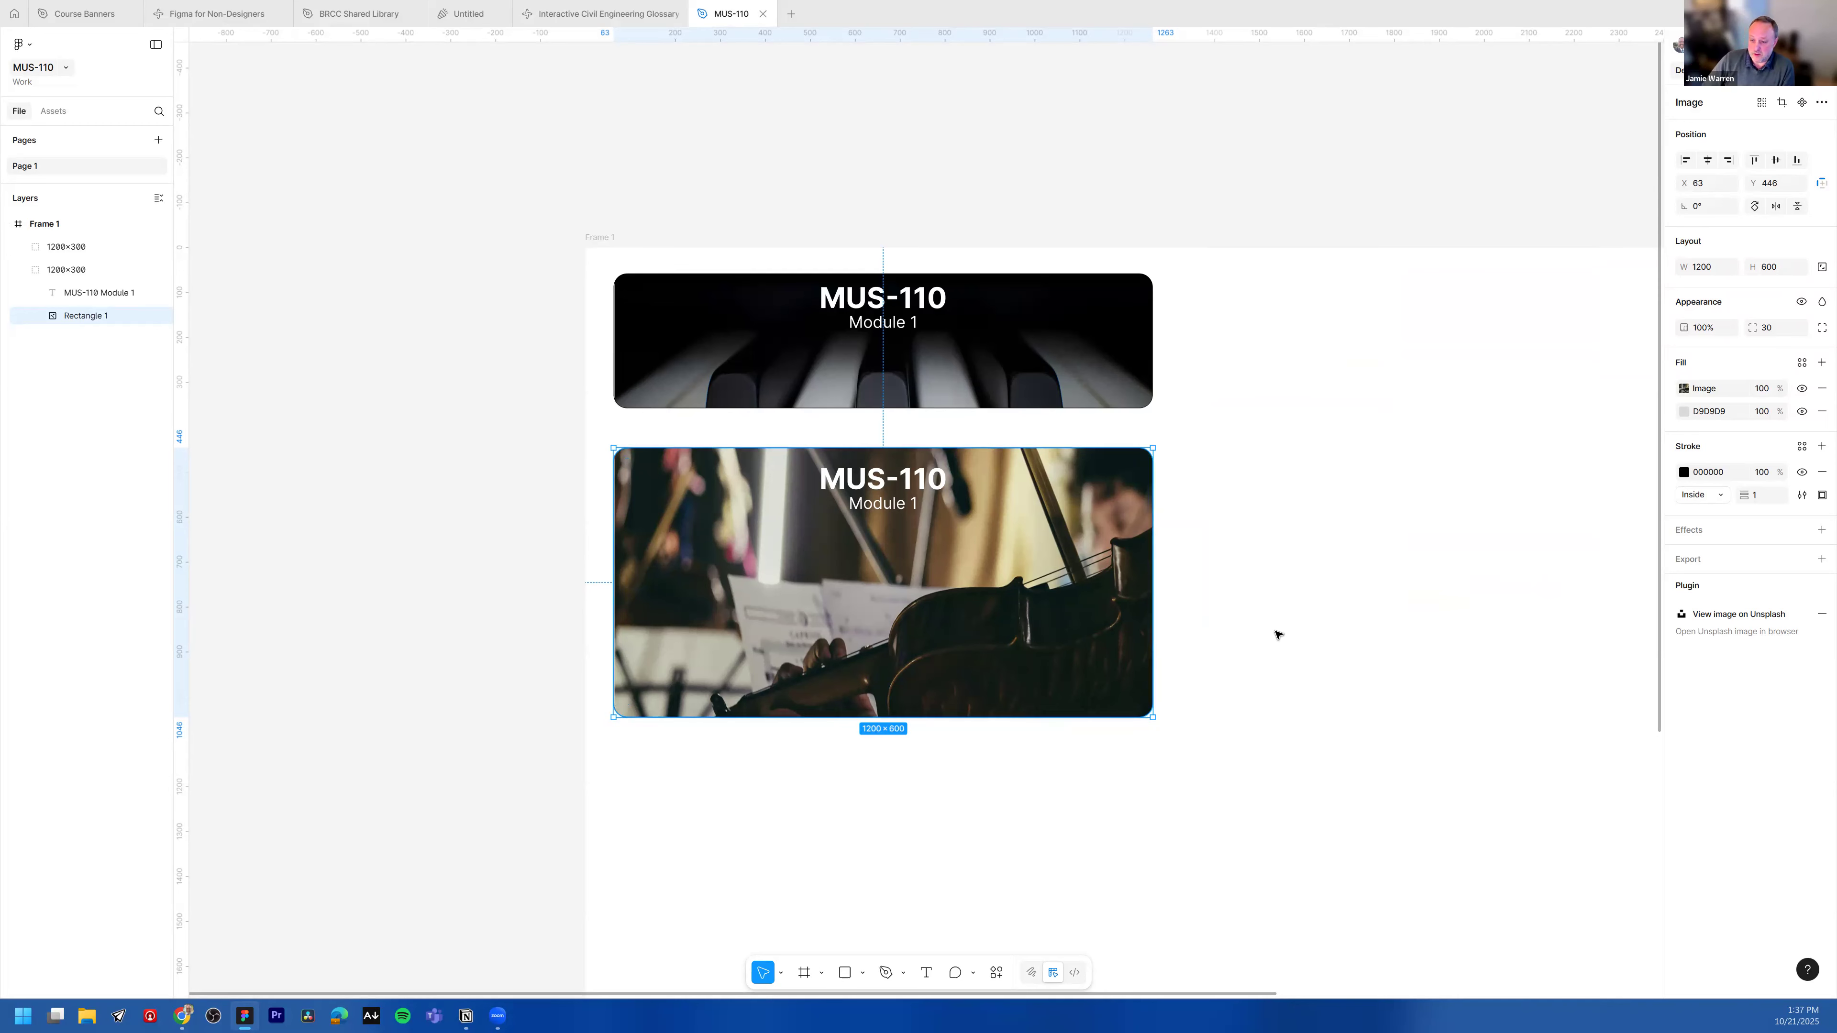
scroll(1281, 651, "down", 1)
scroll(1264, 655, "down", 1)
key("Escape")
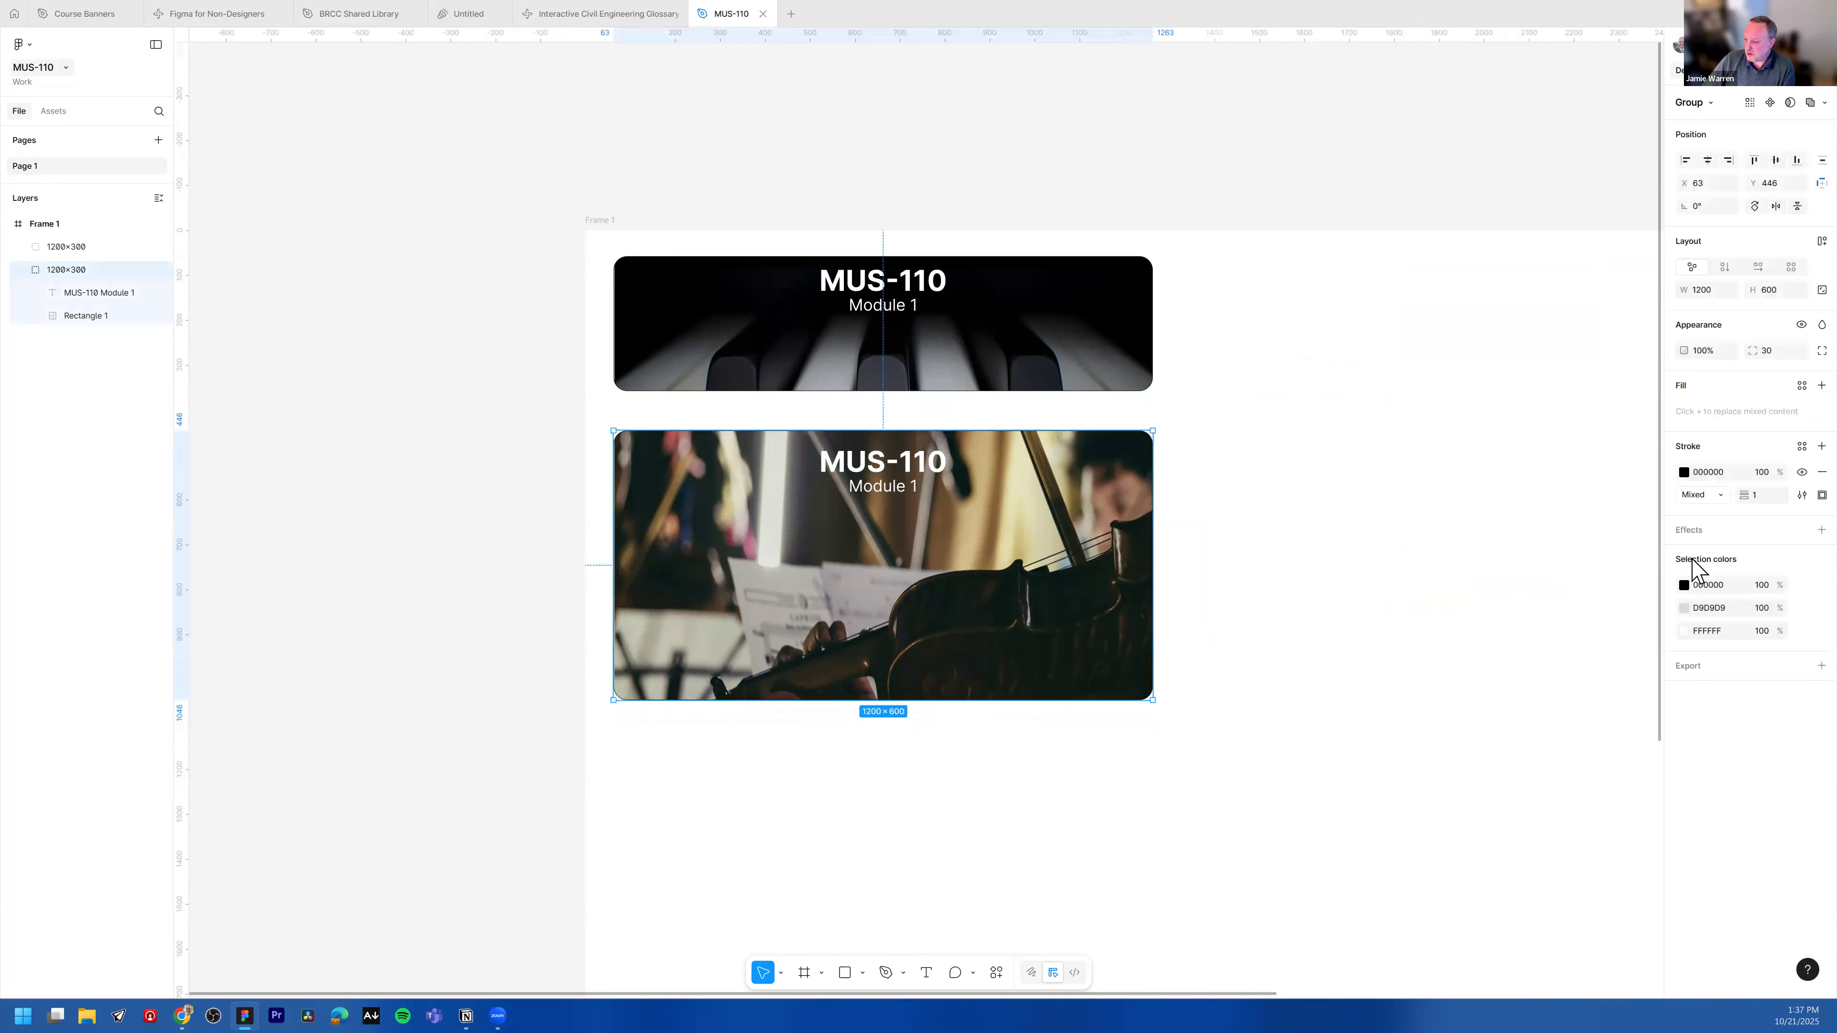
left_click(1359, 487)
left_click(1128, 611)
left_click(1700, 530)
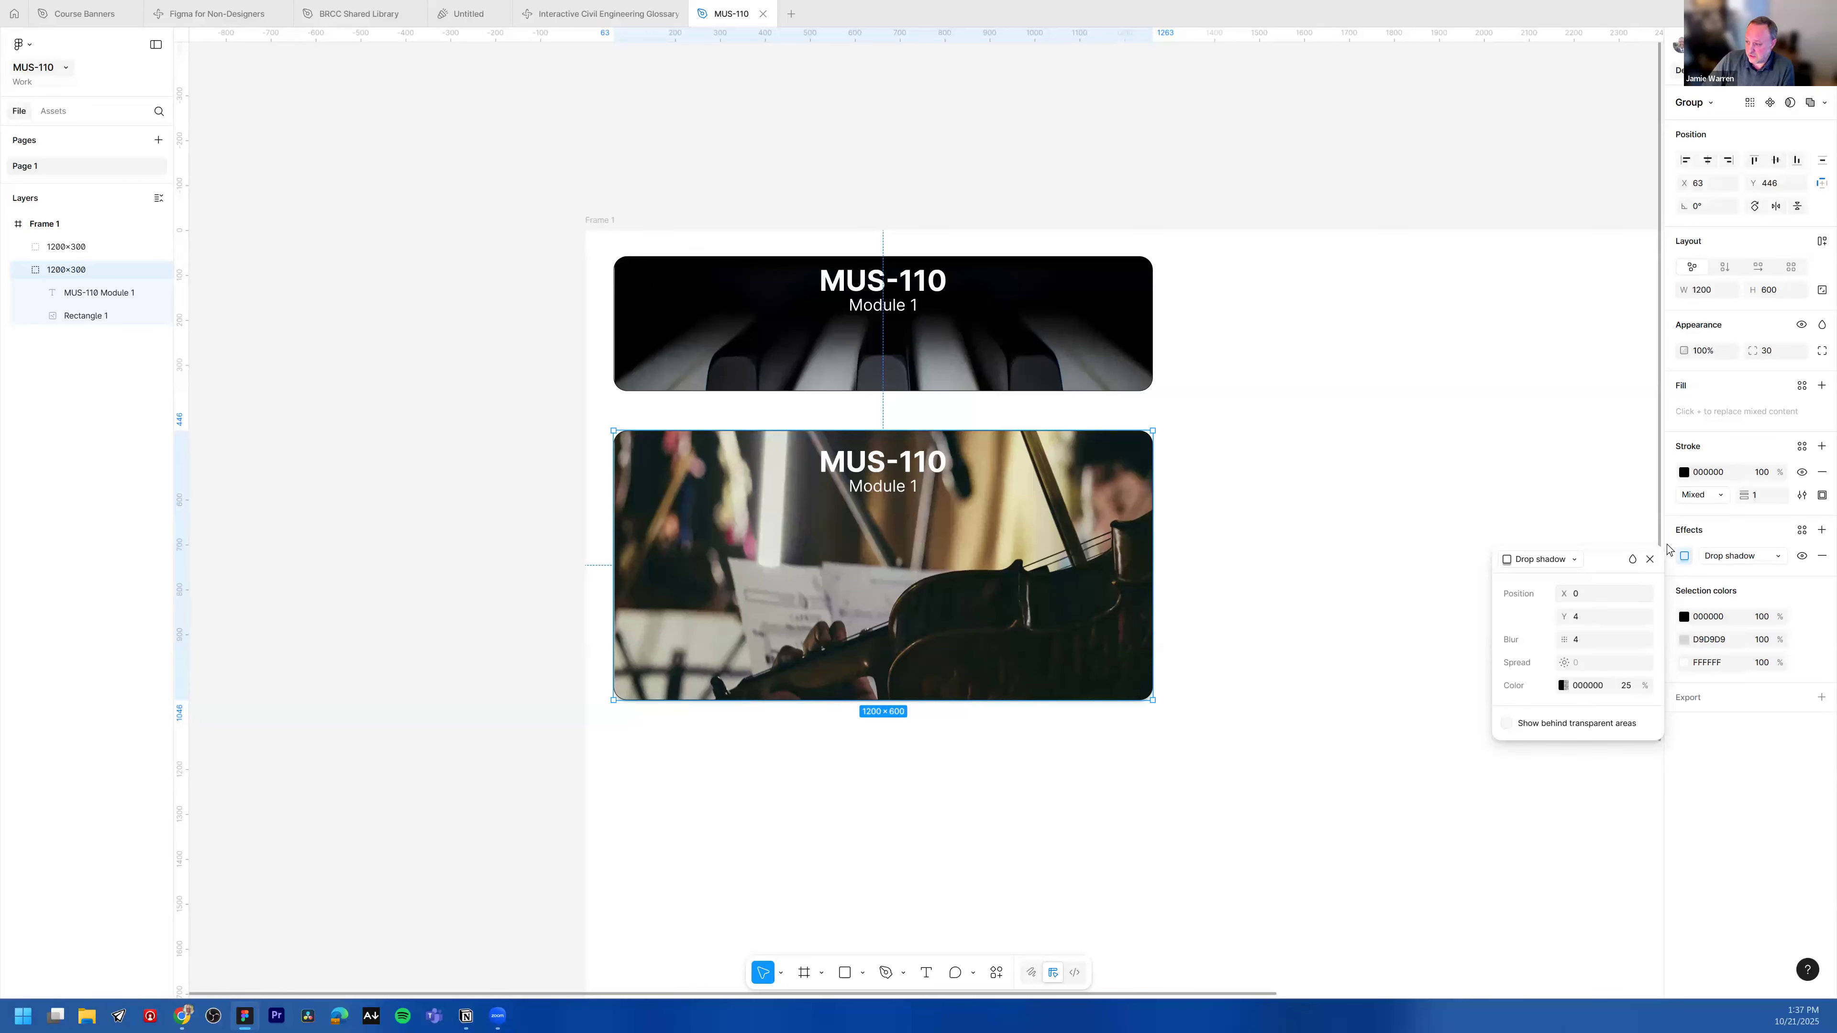
Step: Set the drop shadow's X offset to 20
left_click(1565, 594)
left_click_drag(1575, 602, 1568, 601)
scroll(1157, 693, "up", 10)
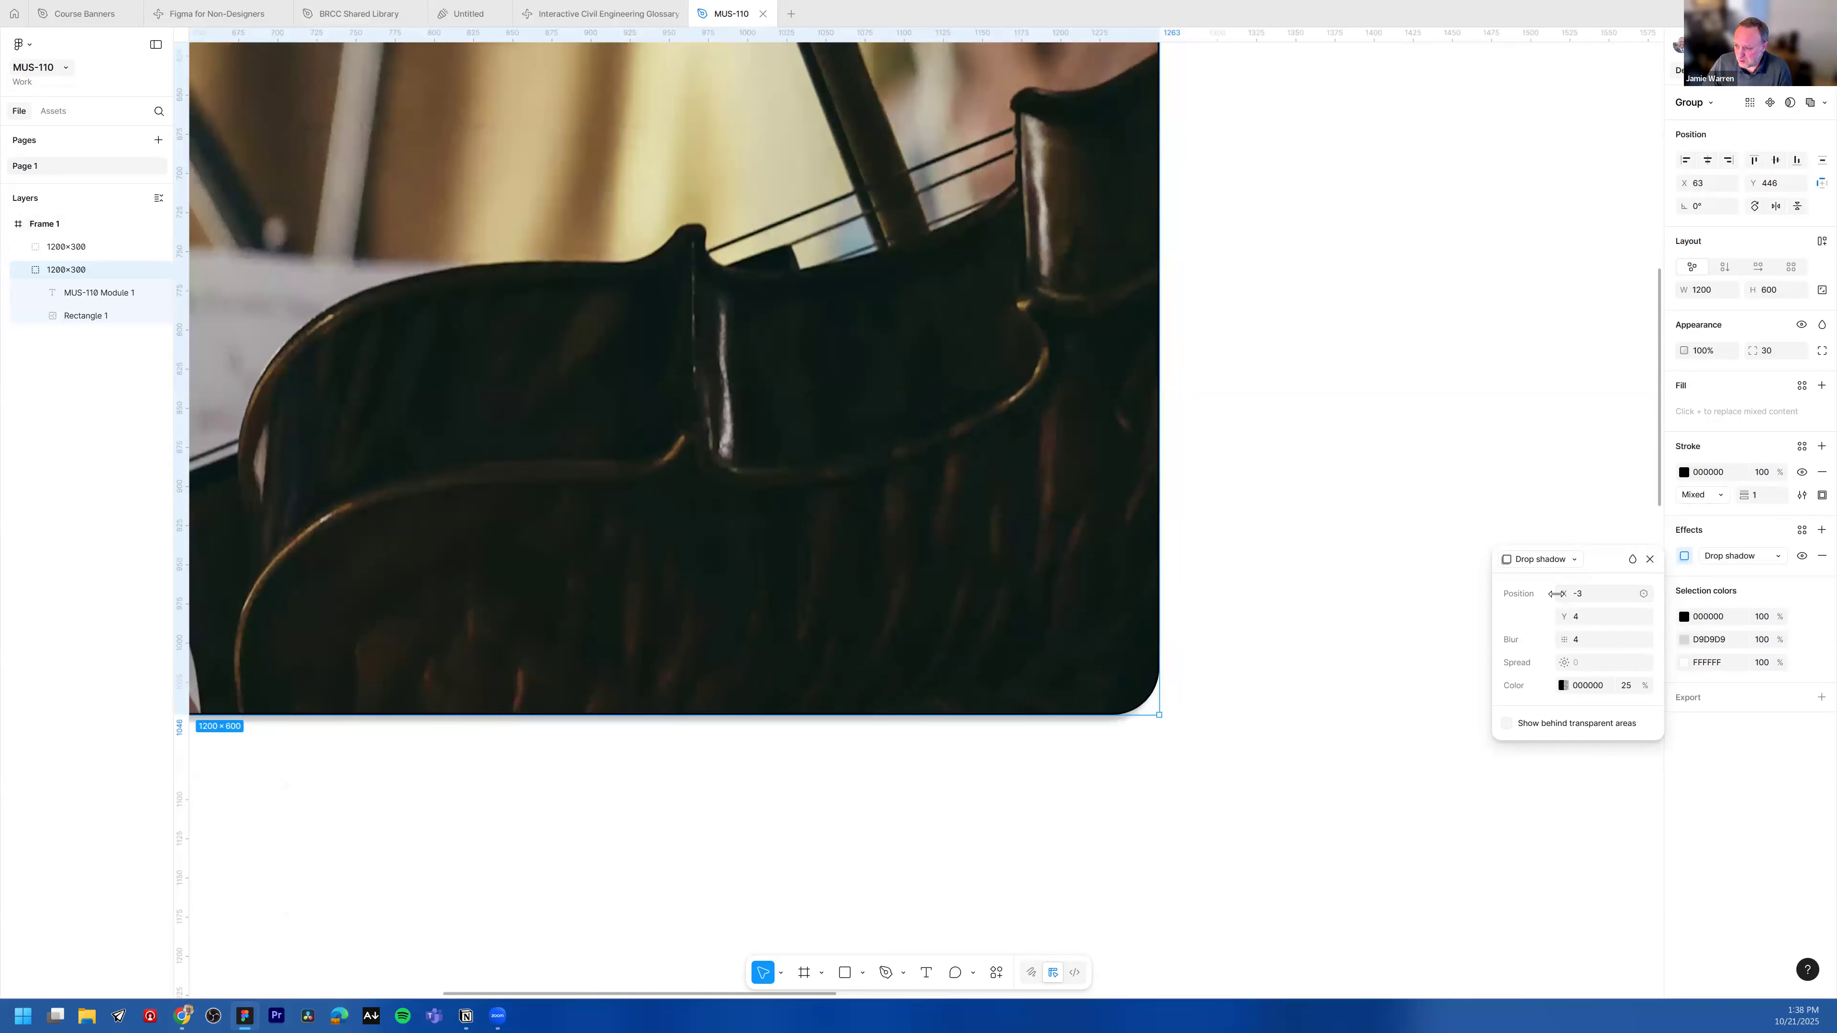
left_click(1582, 595)
key("Up")
key("Up")
key("Up")
key("Up")
key("Up")
key("Up")
key("Up")
key("Up")
key("Up")
key("Up")
key("Up")
key("Up")
key("Up")
key("Up")
key("Up")
key("Up")
key("Up")
key("Up")
key("Up")
key("Up")
key("Down")
key("Down")
key("Down")
key("Down")
key("Up")
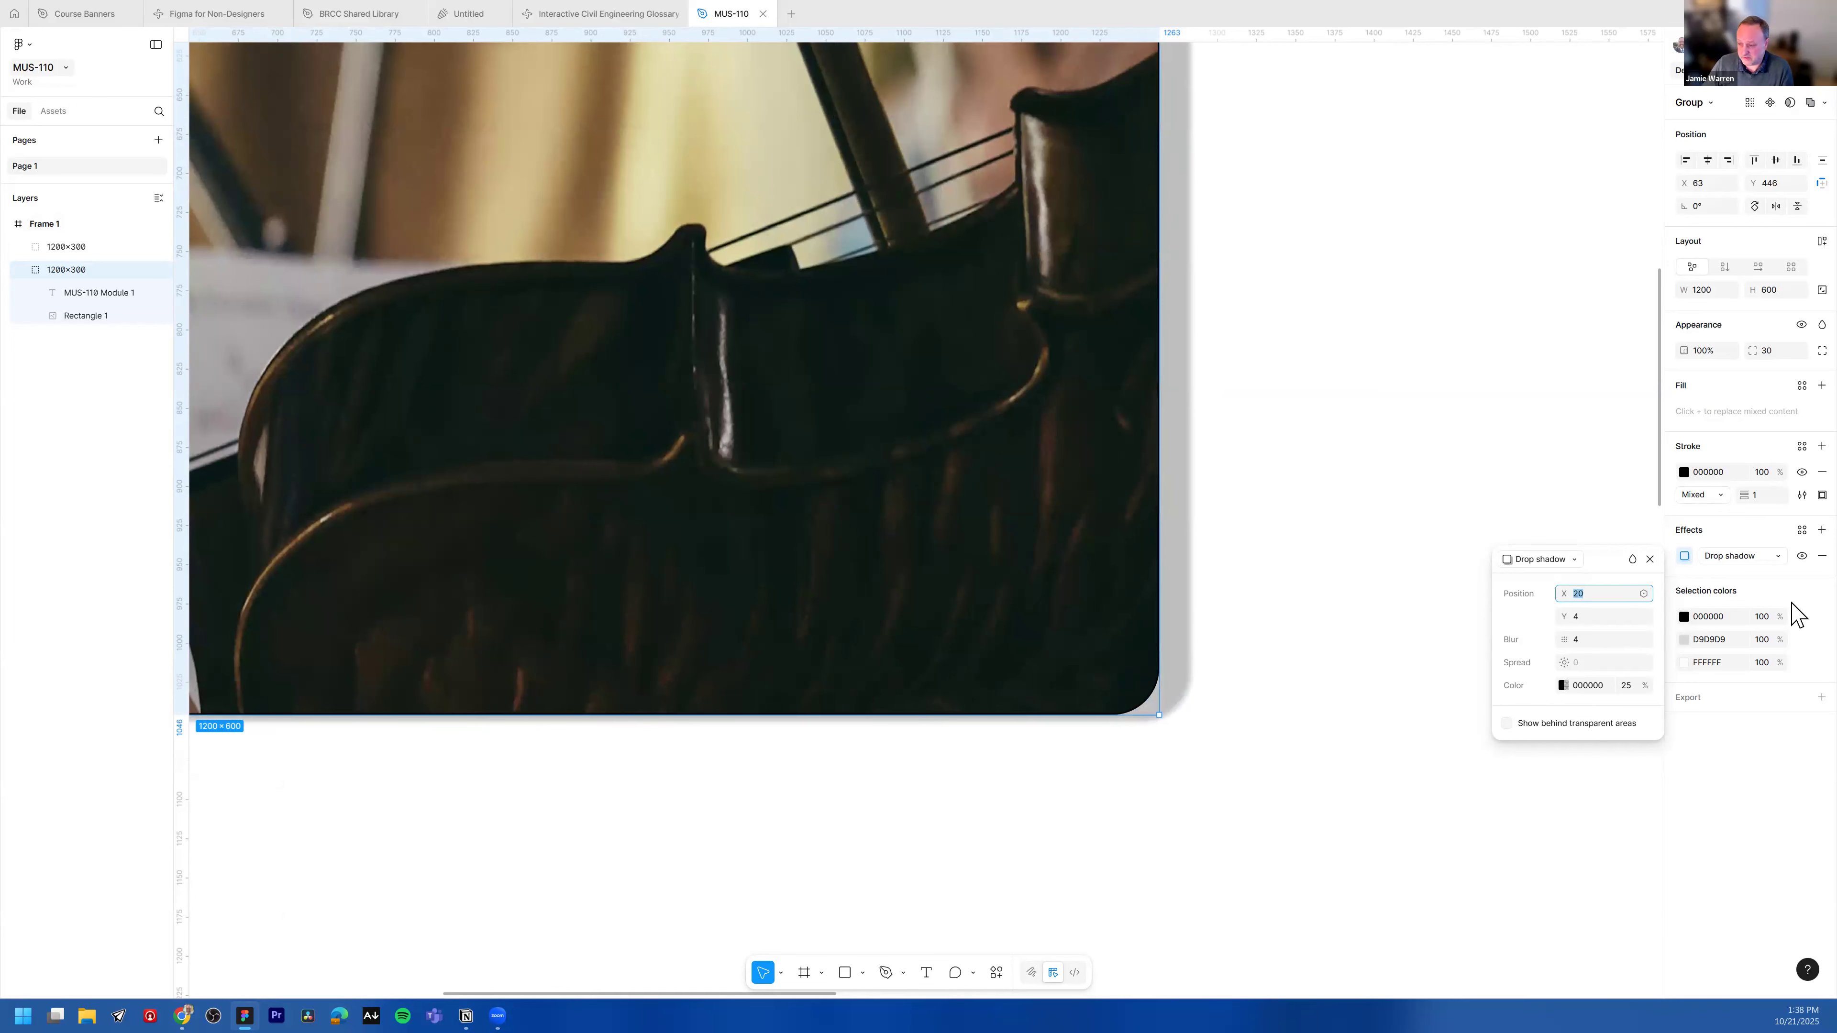
Step: Set the drop shadow's Y offset to 20
left_click(1605, 615)
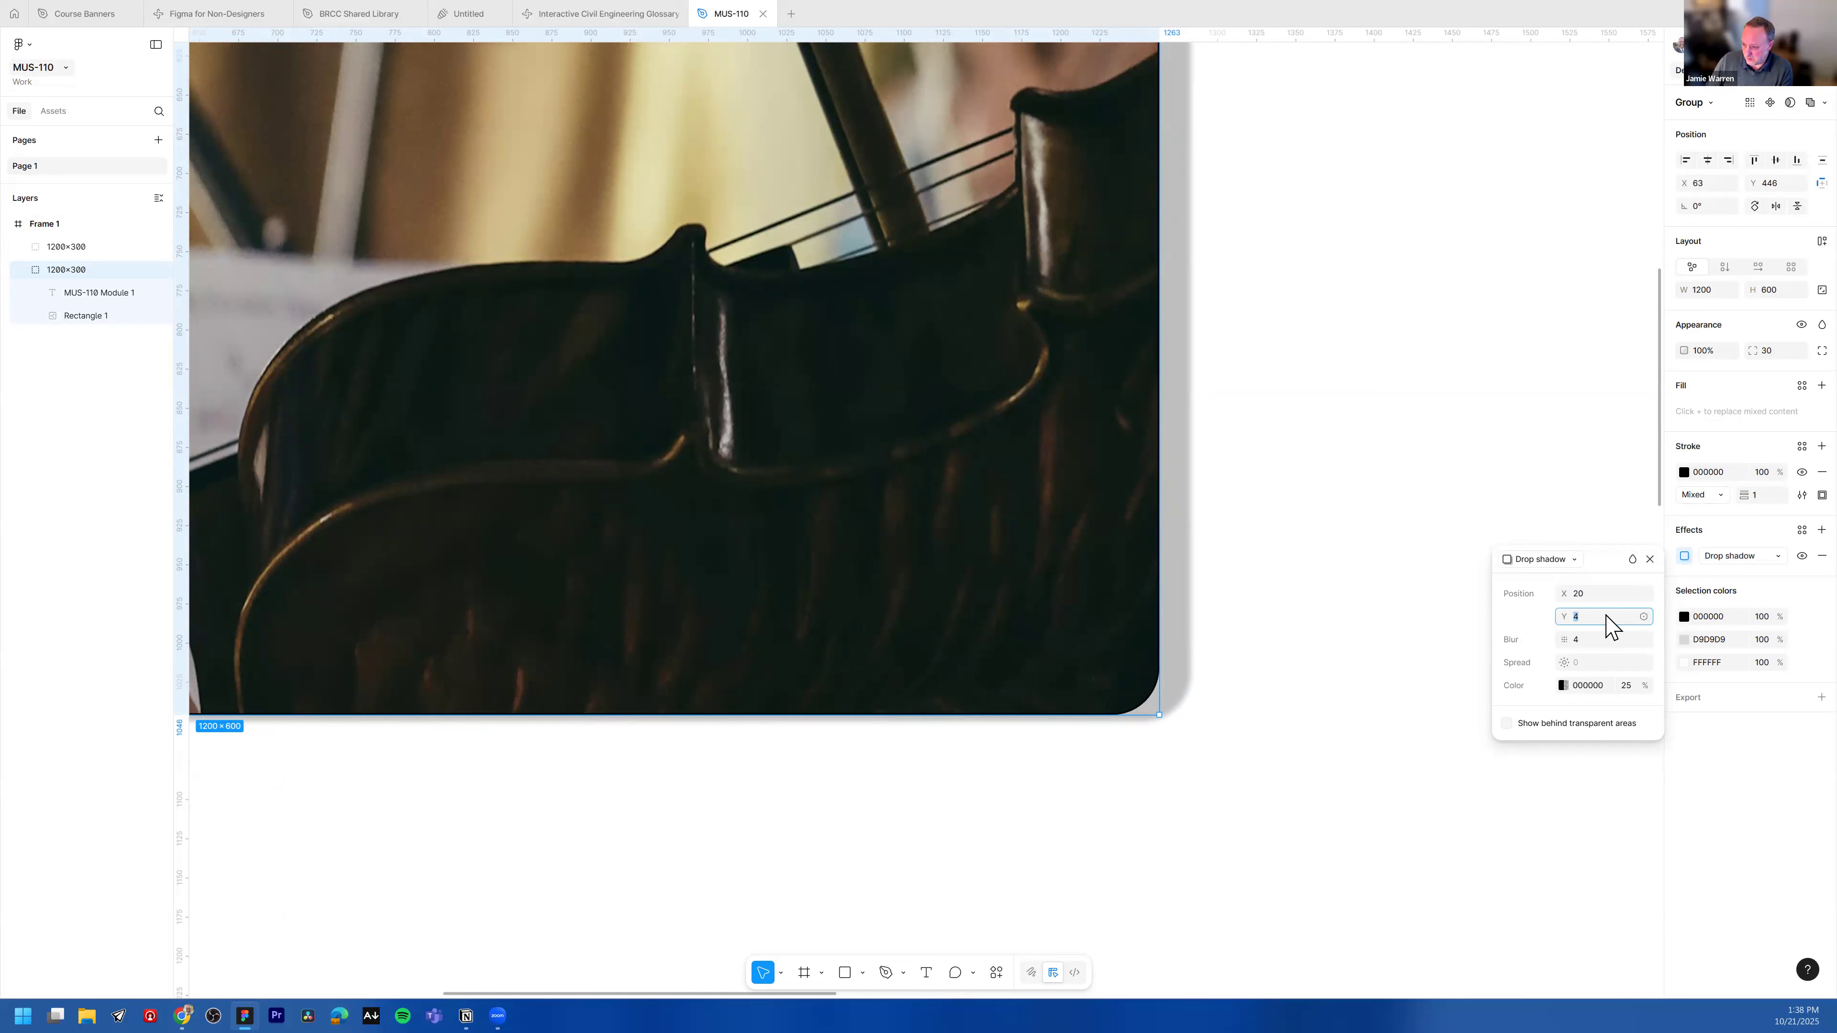
type("20")
key("Return")
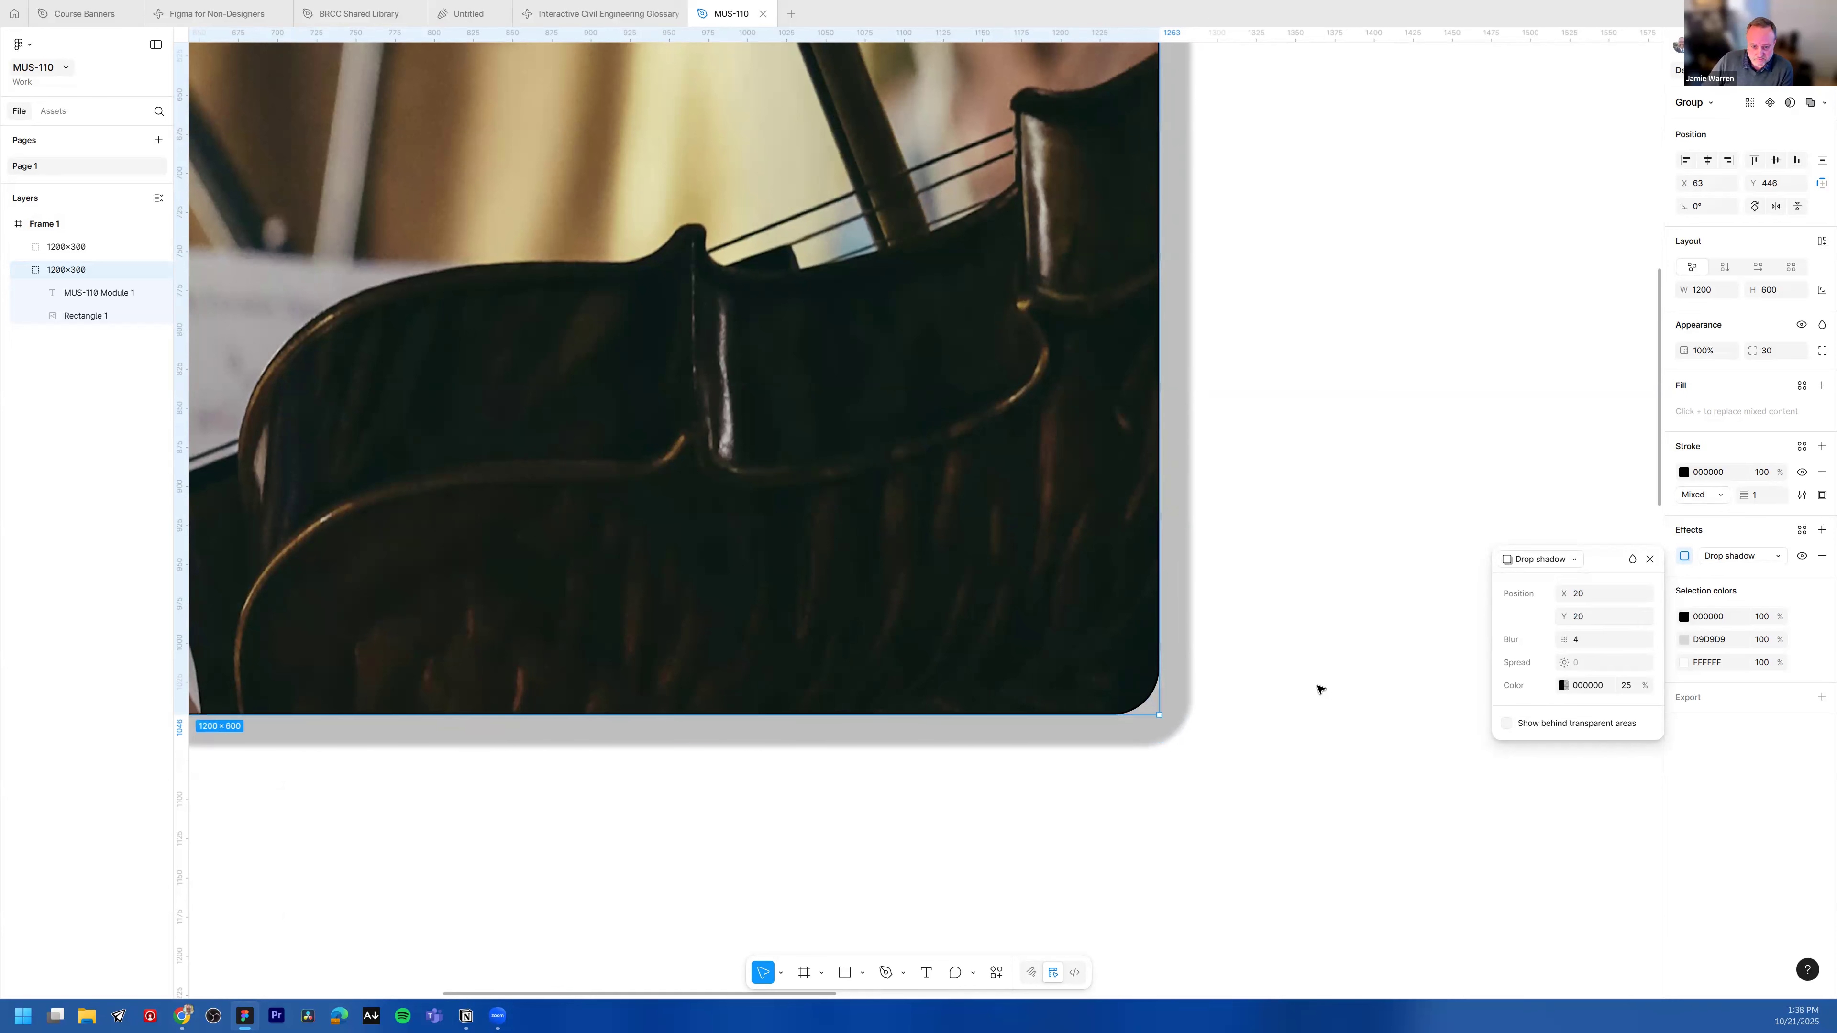
Step: Set the drop shadow's blur to 20 and its colour opacity to 28%
left_click(1576, 642)
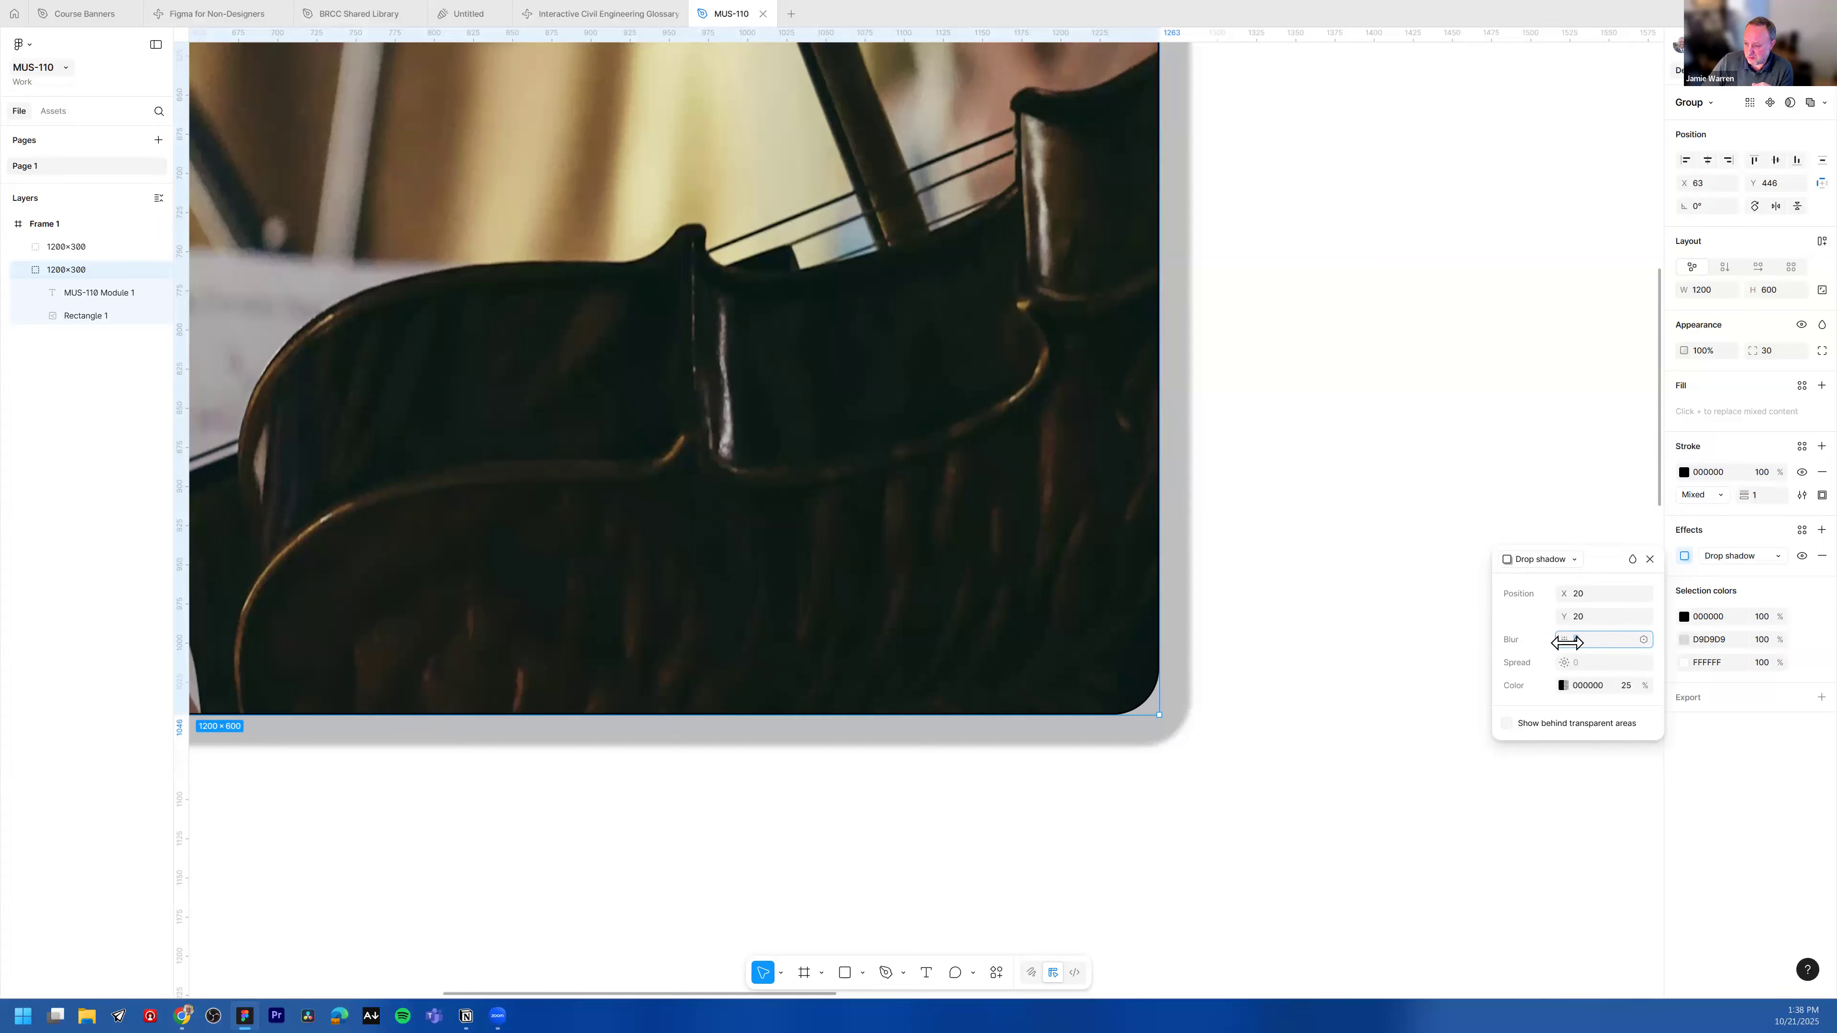
type("20")
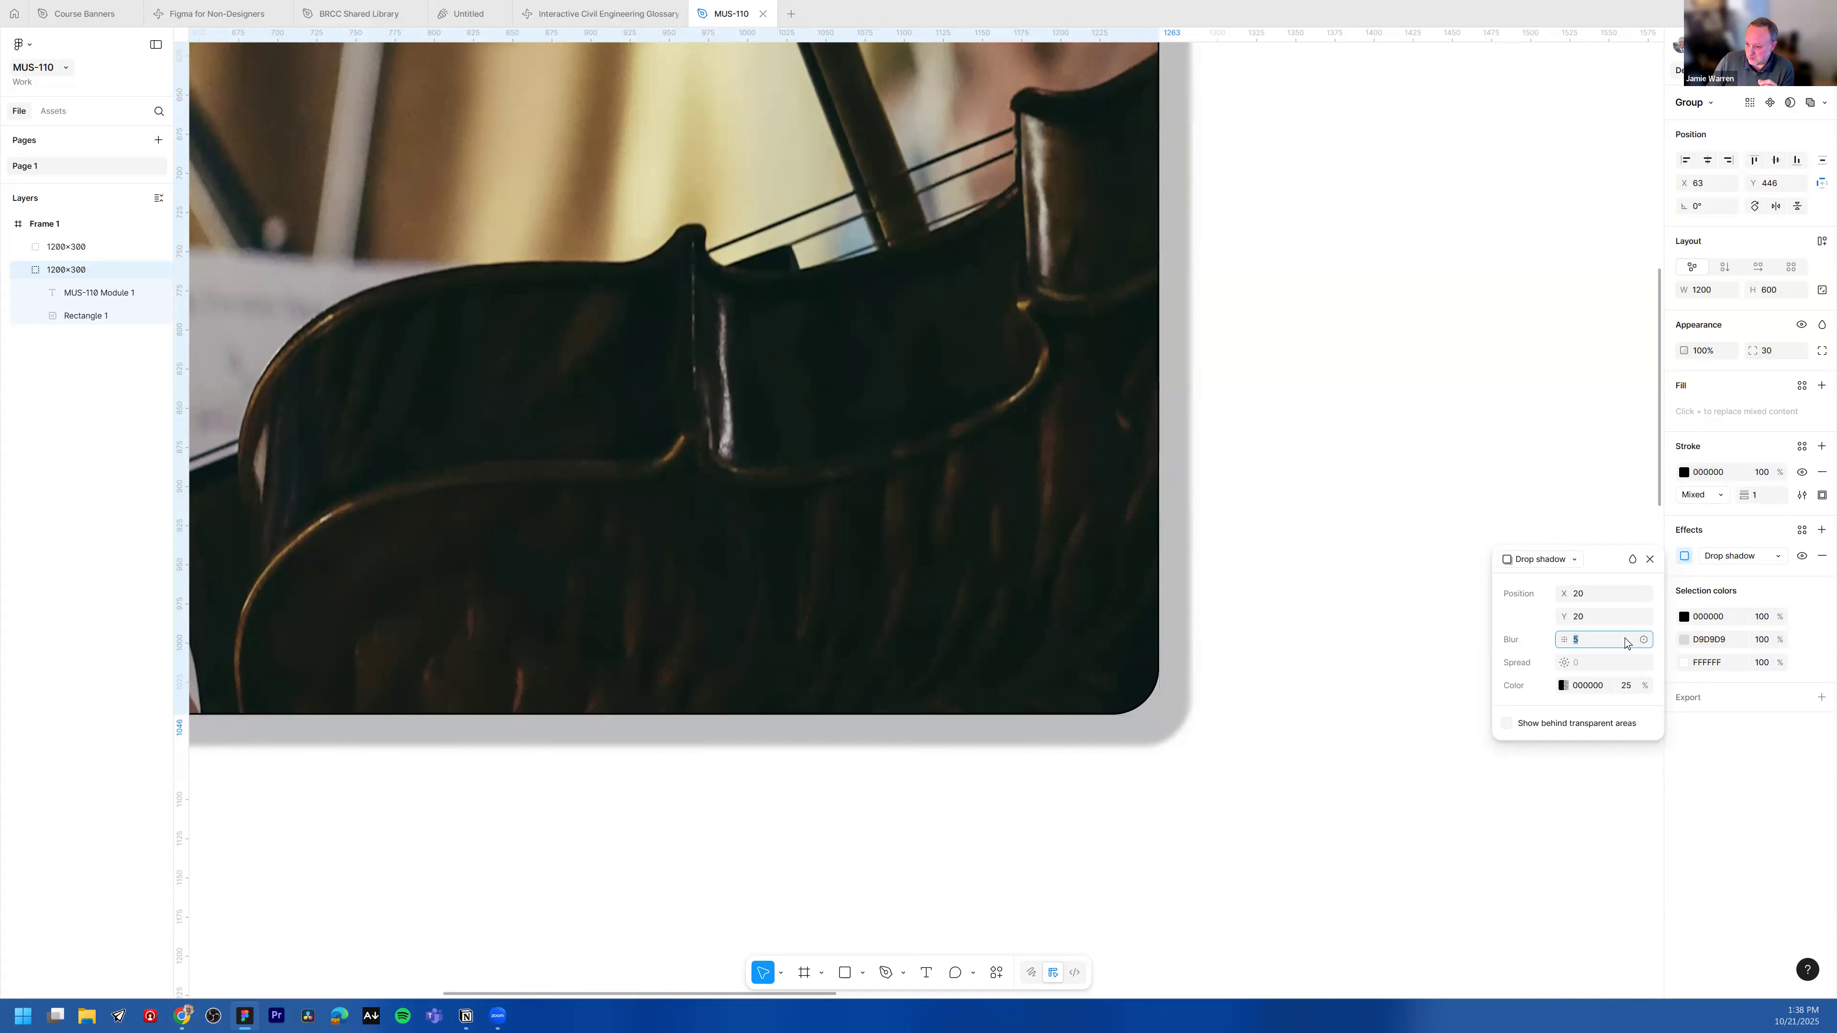
key("Return")
key("Down")
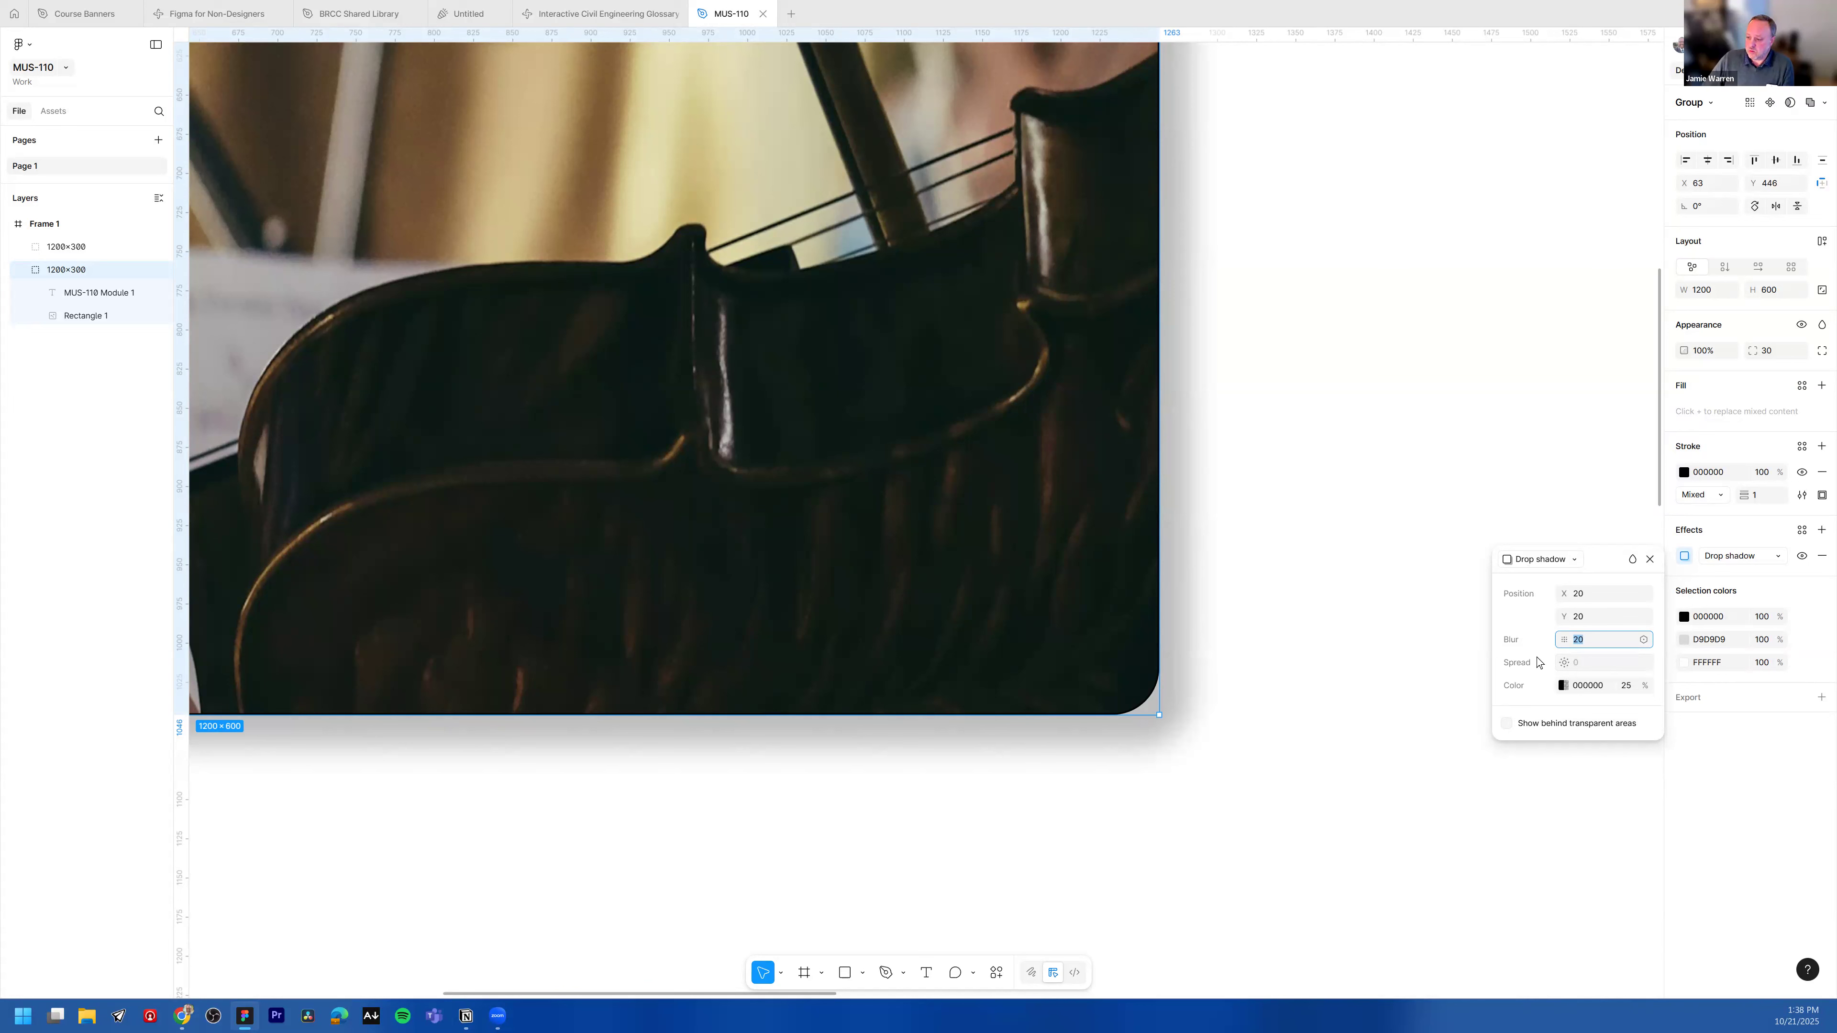
mouse_move(1636, 686)
left_mouse_down()
mouse_move(1792, 693)
mouse_move(1593, 699)
mouse_move(1646, 700)
left_mouse_up()
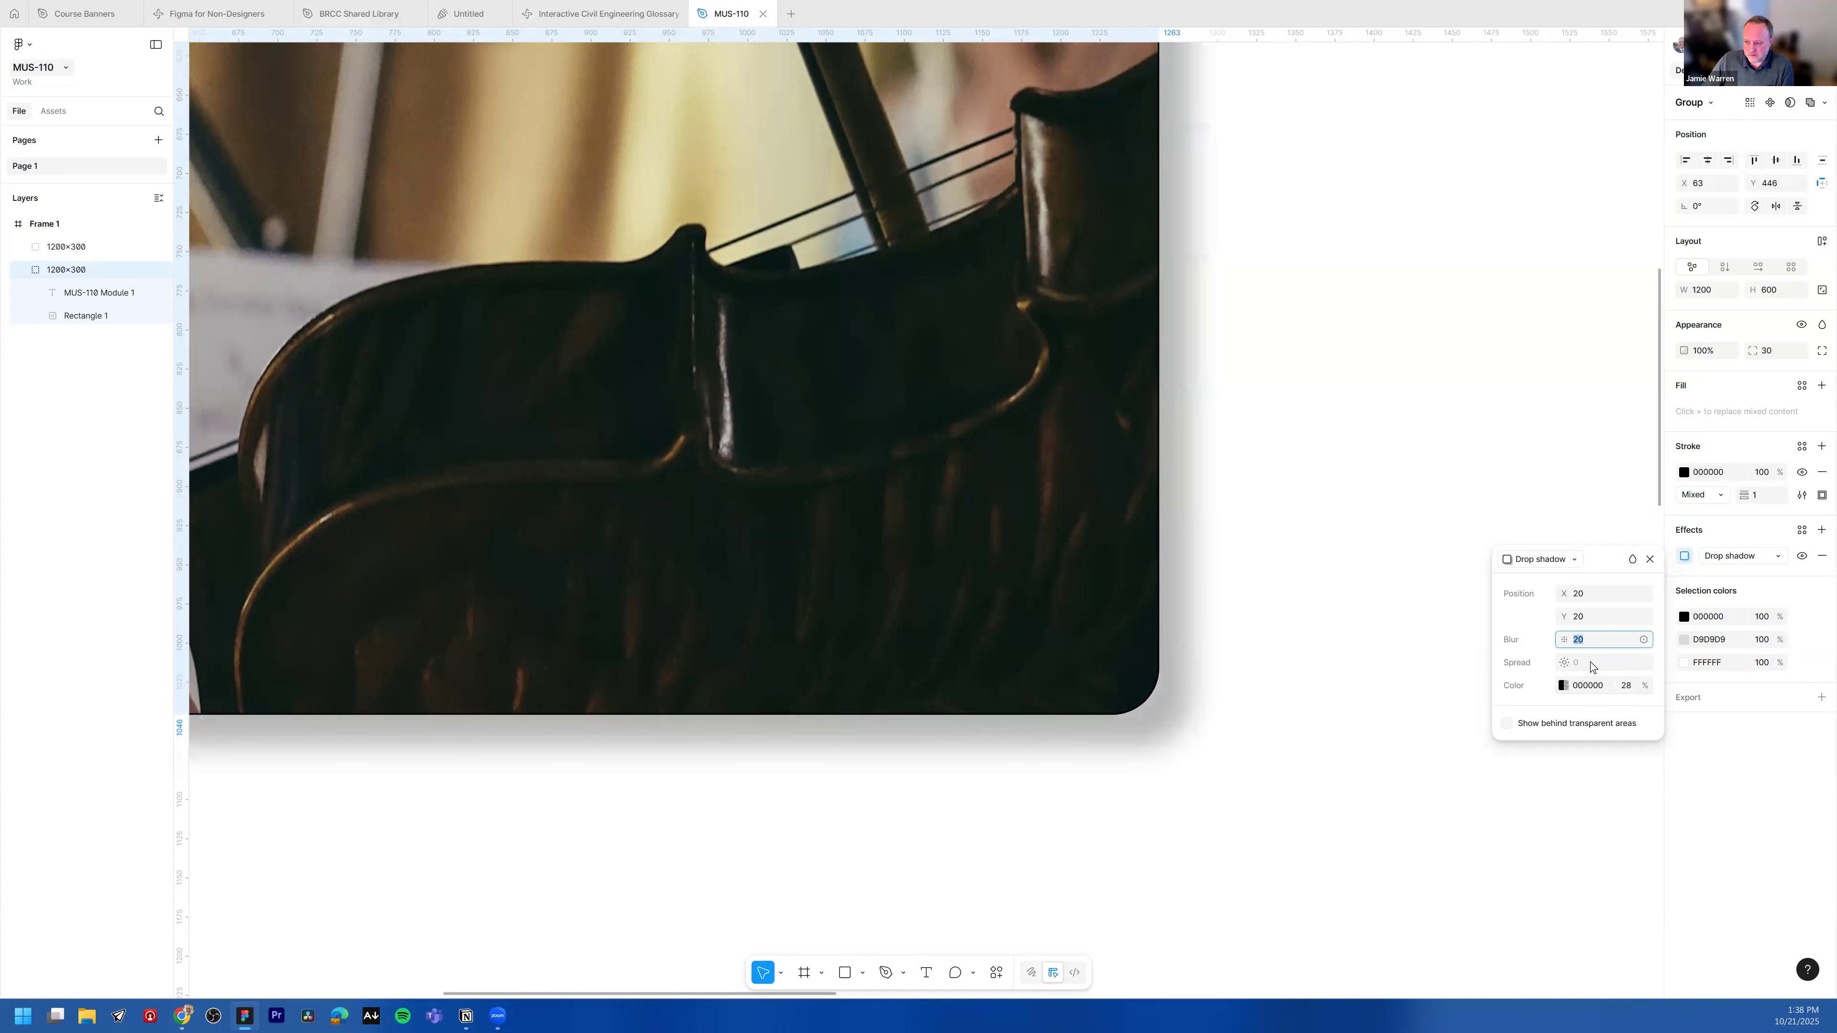
left_click(1343, 589)
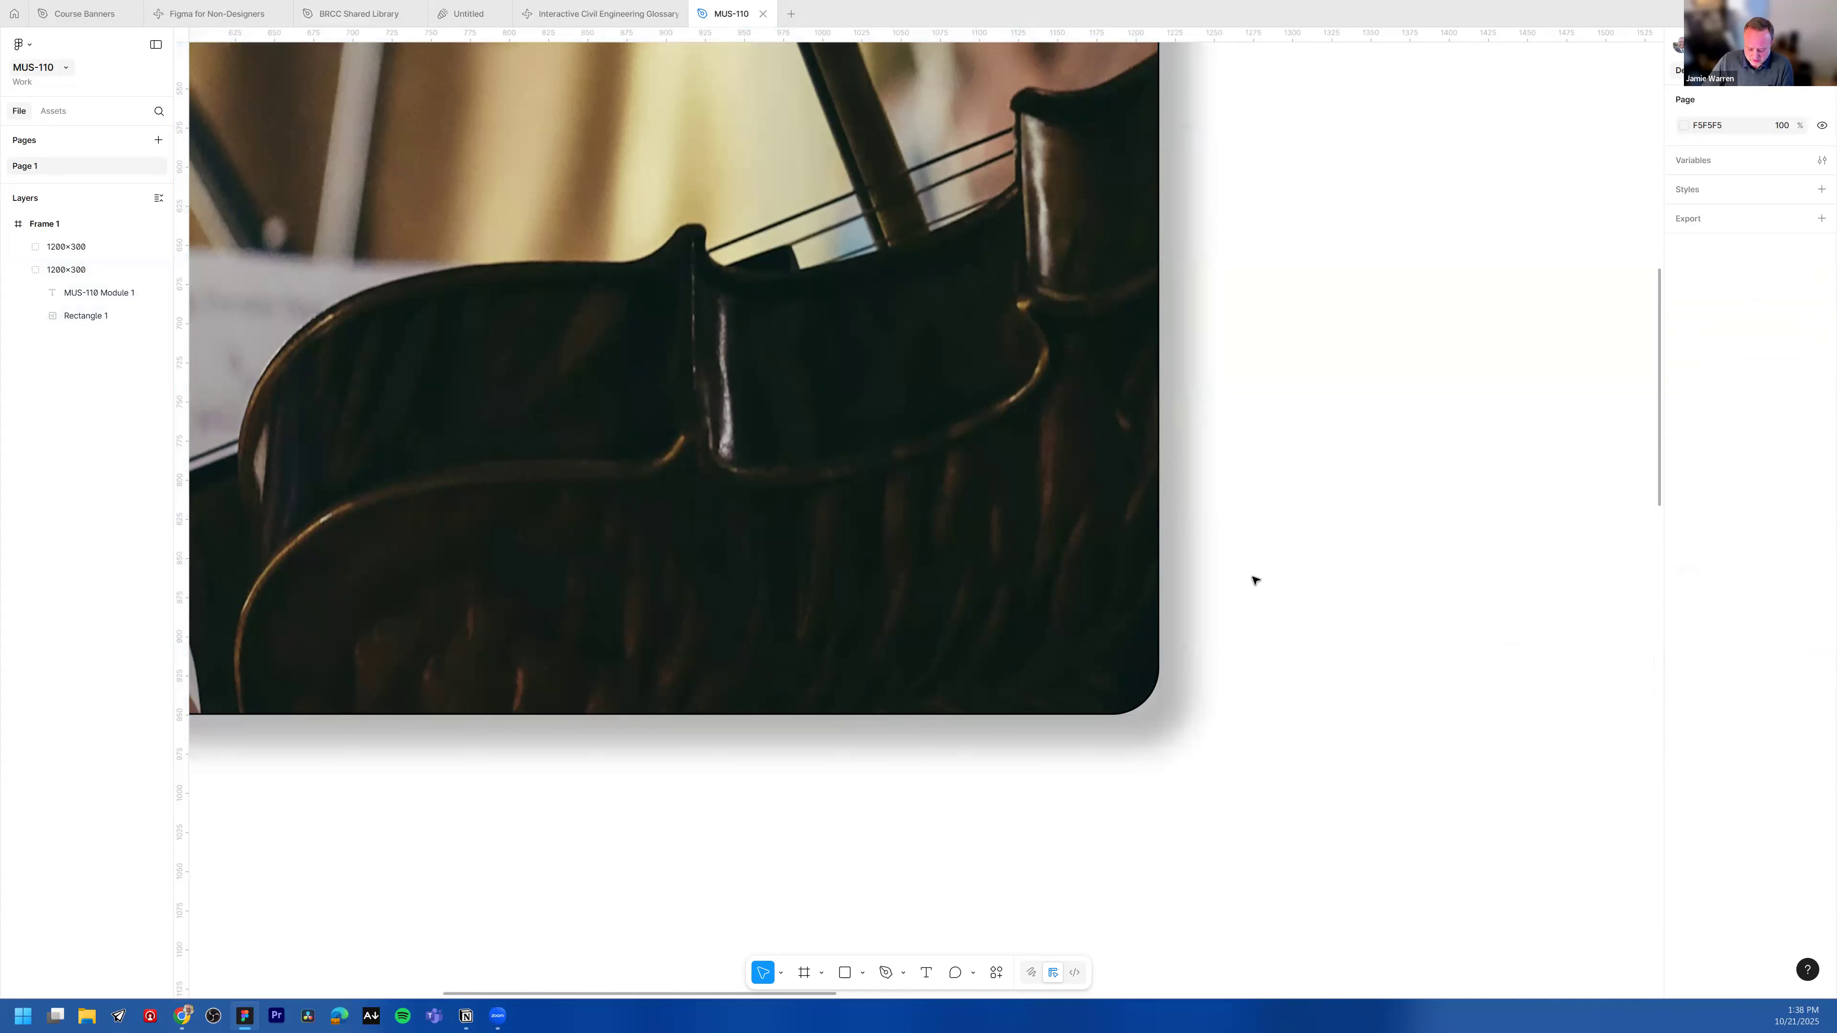
Step: Review the copied banner with its new photo and shadow alongside the original
scroll(1273, 559, "down", 6)
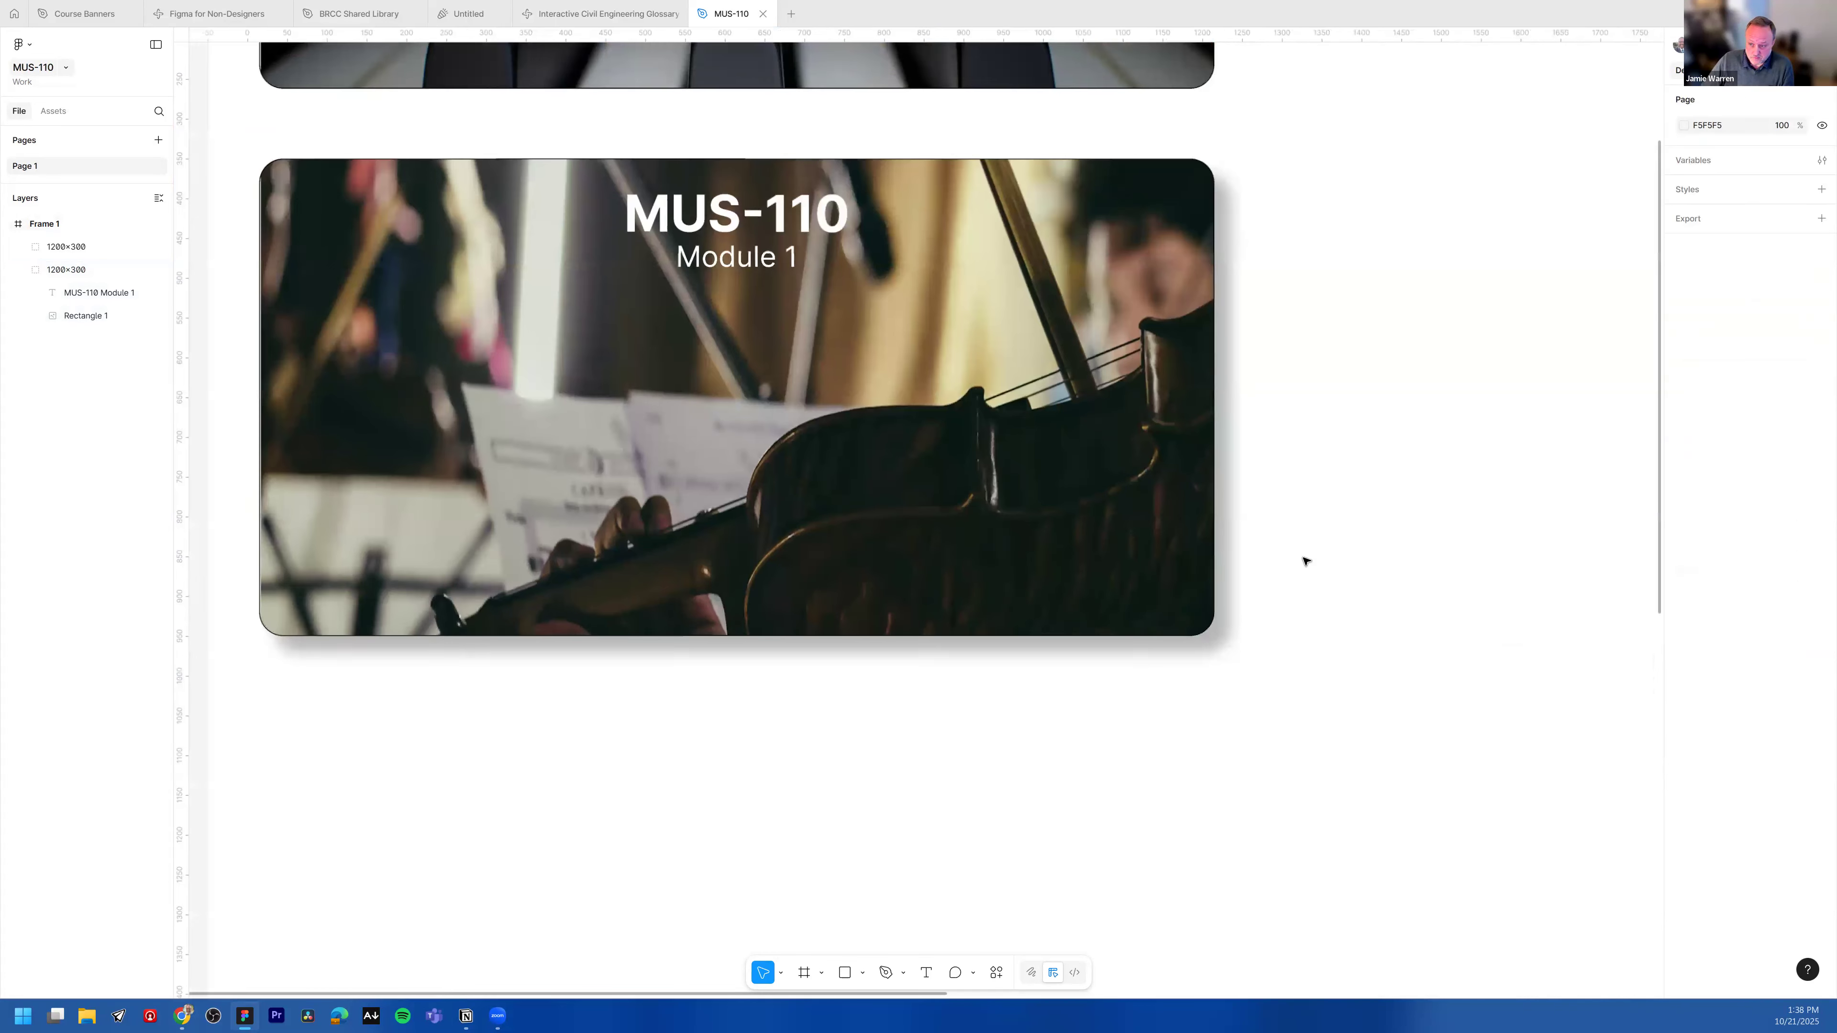
scroll(1361, 540, "up", 3)
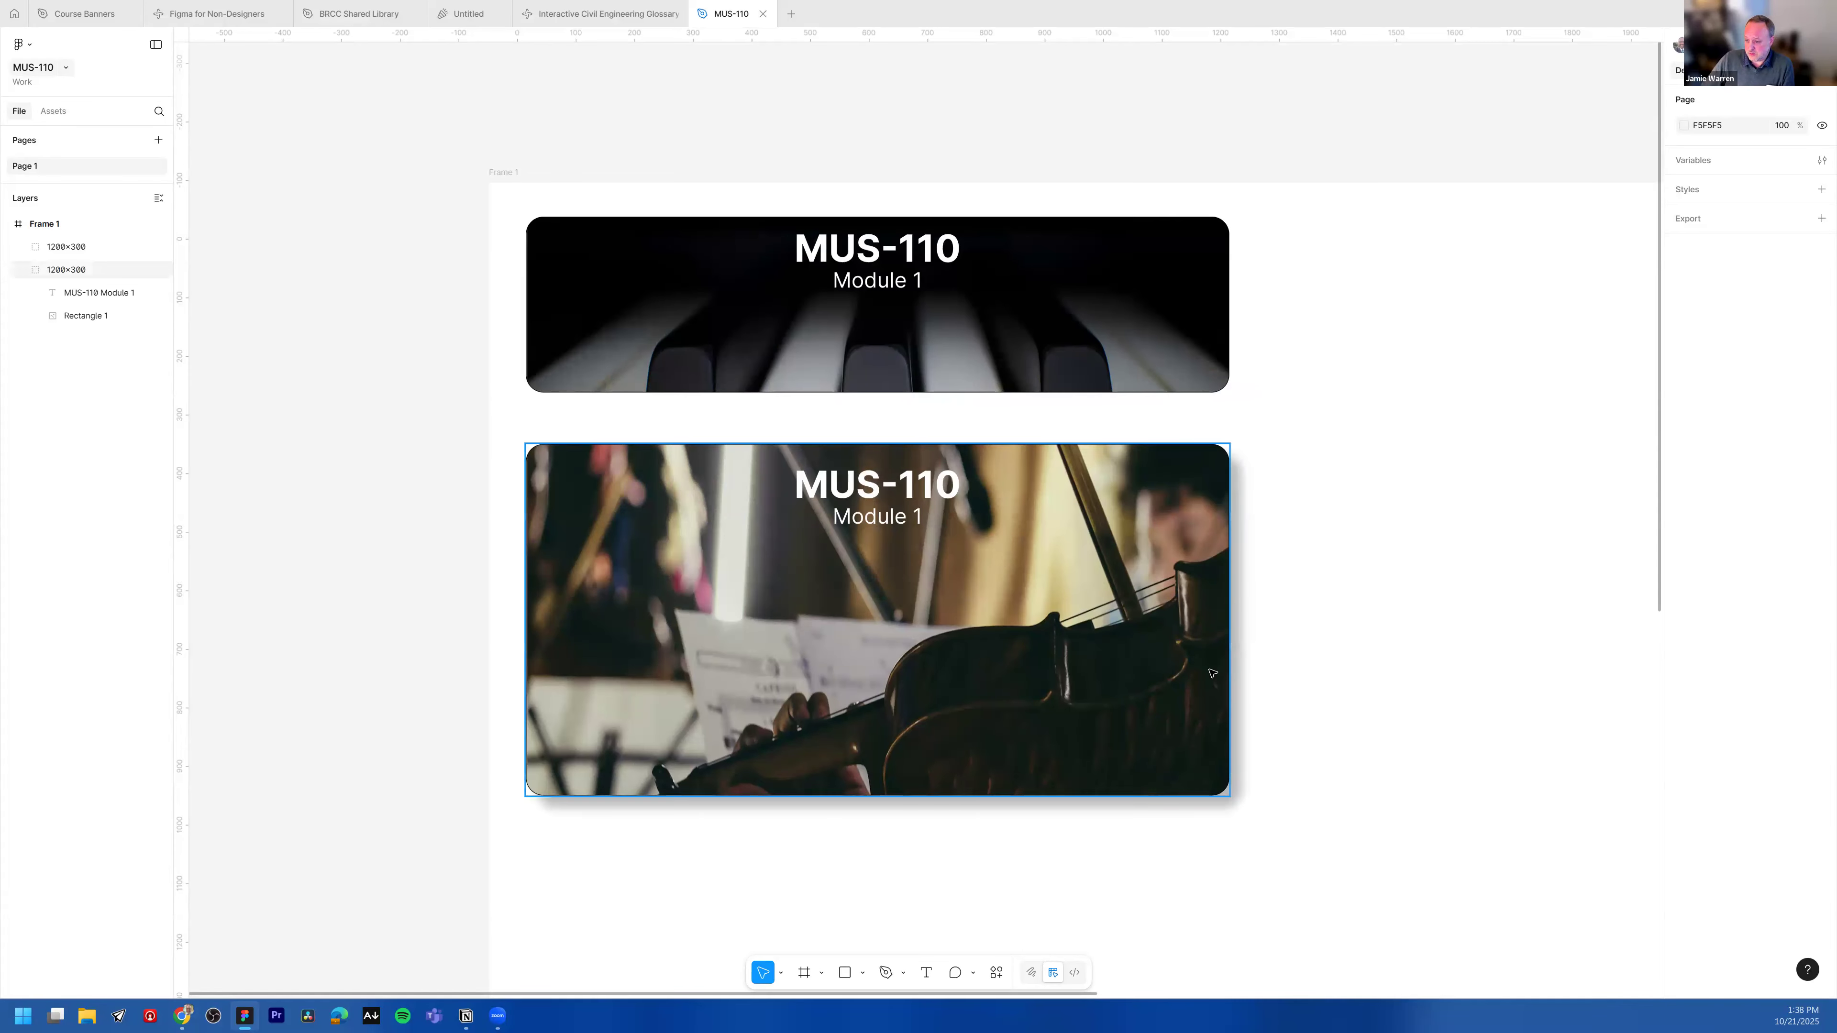
left_click(1162, 321)
left_click(1363, 506)
scroll(1364, 507, "down", 1)
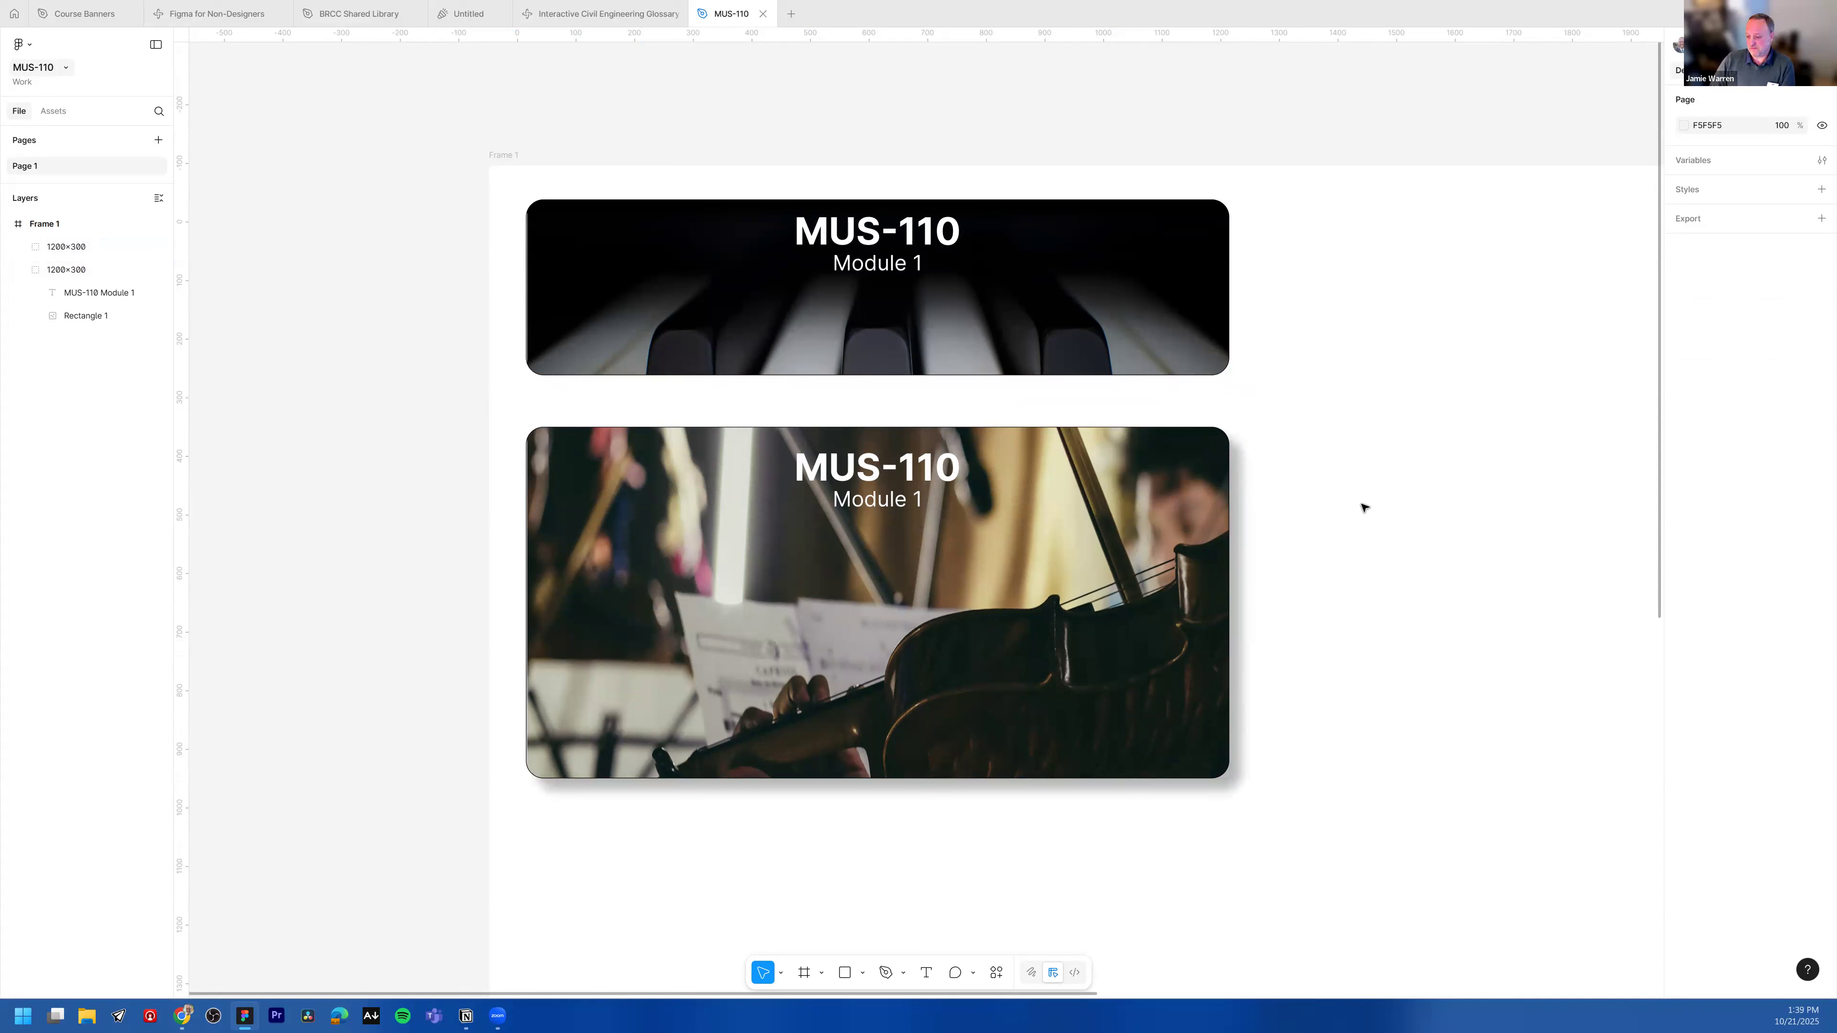
scroll(1365, 631, "down", 1)
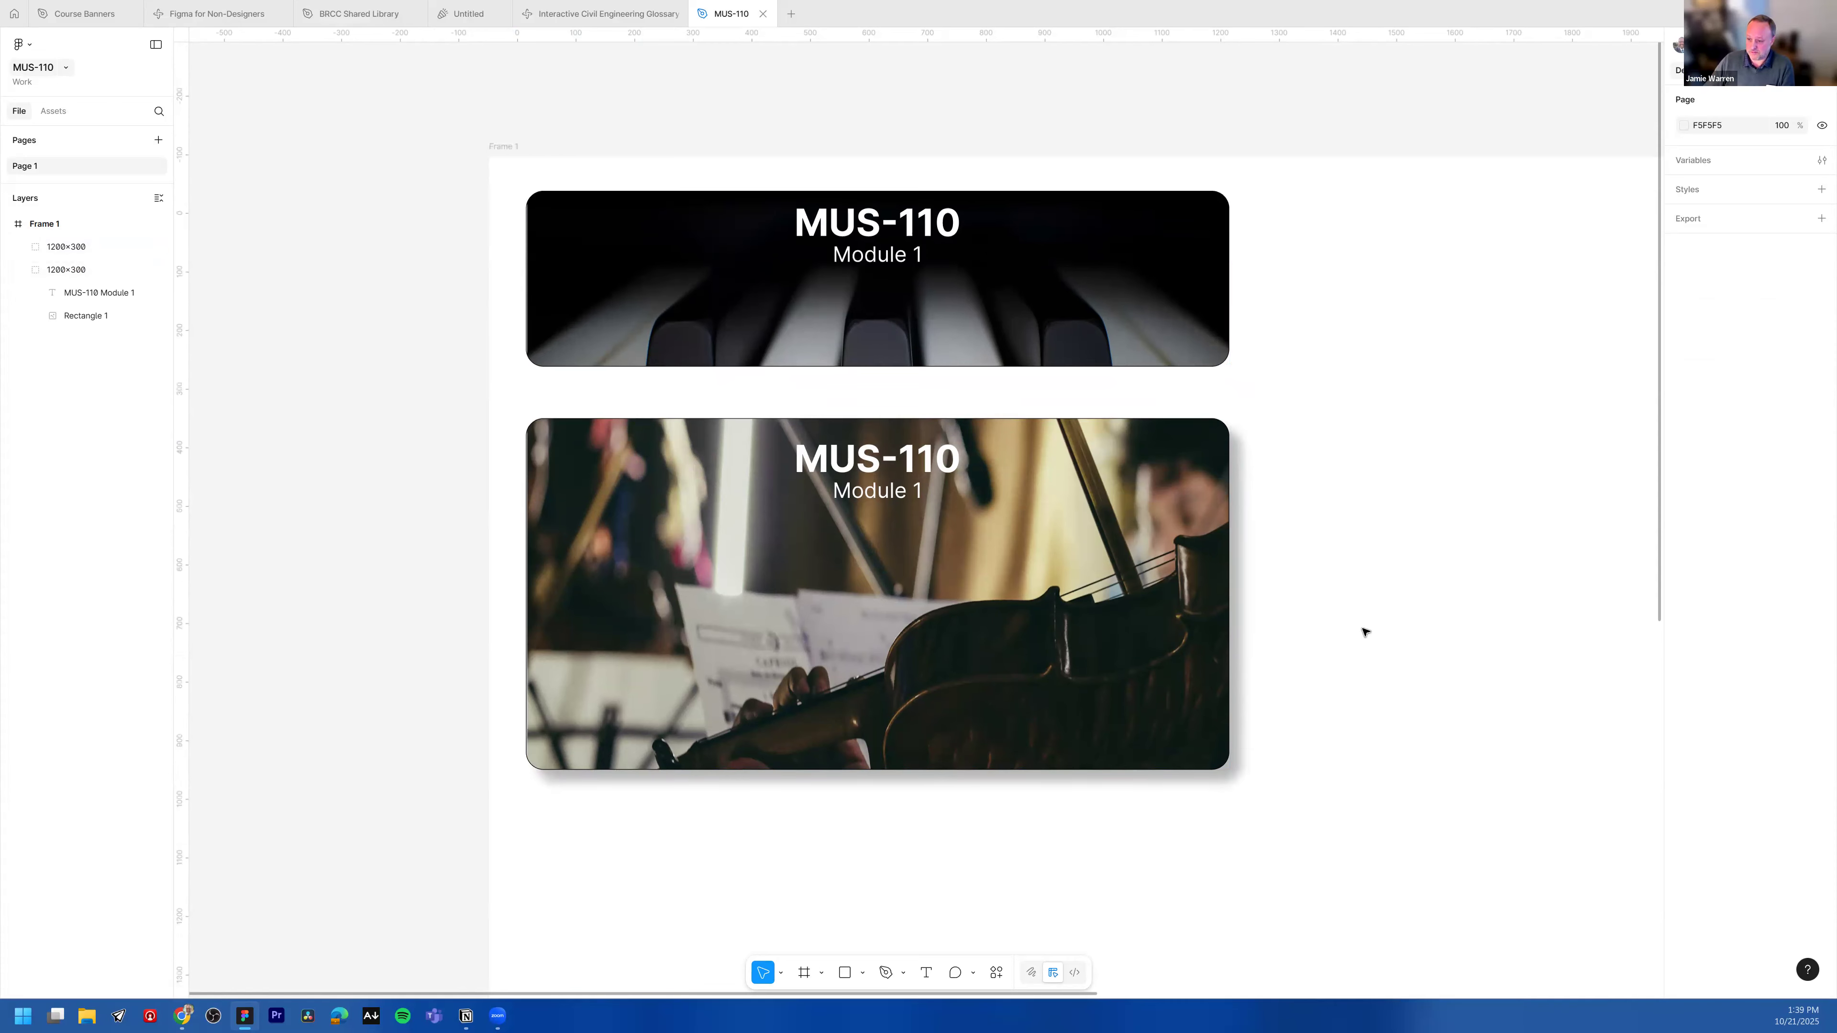
left_click(1151, 628)
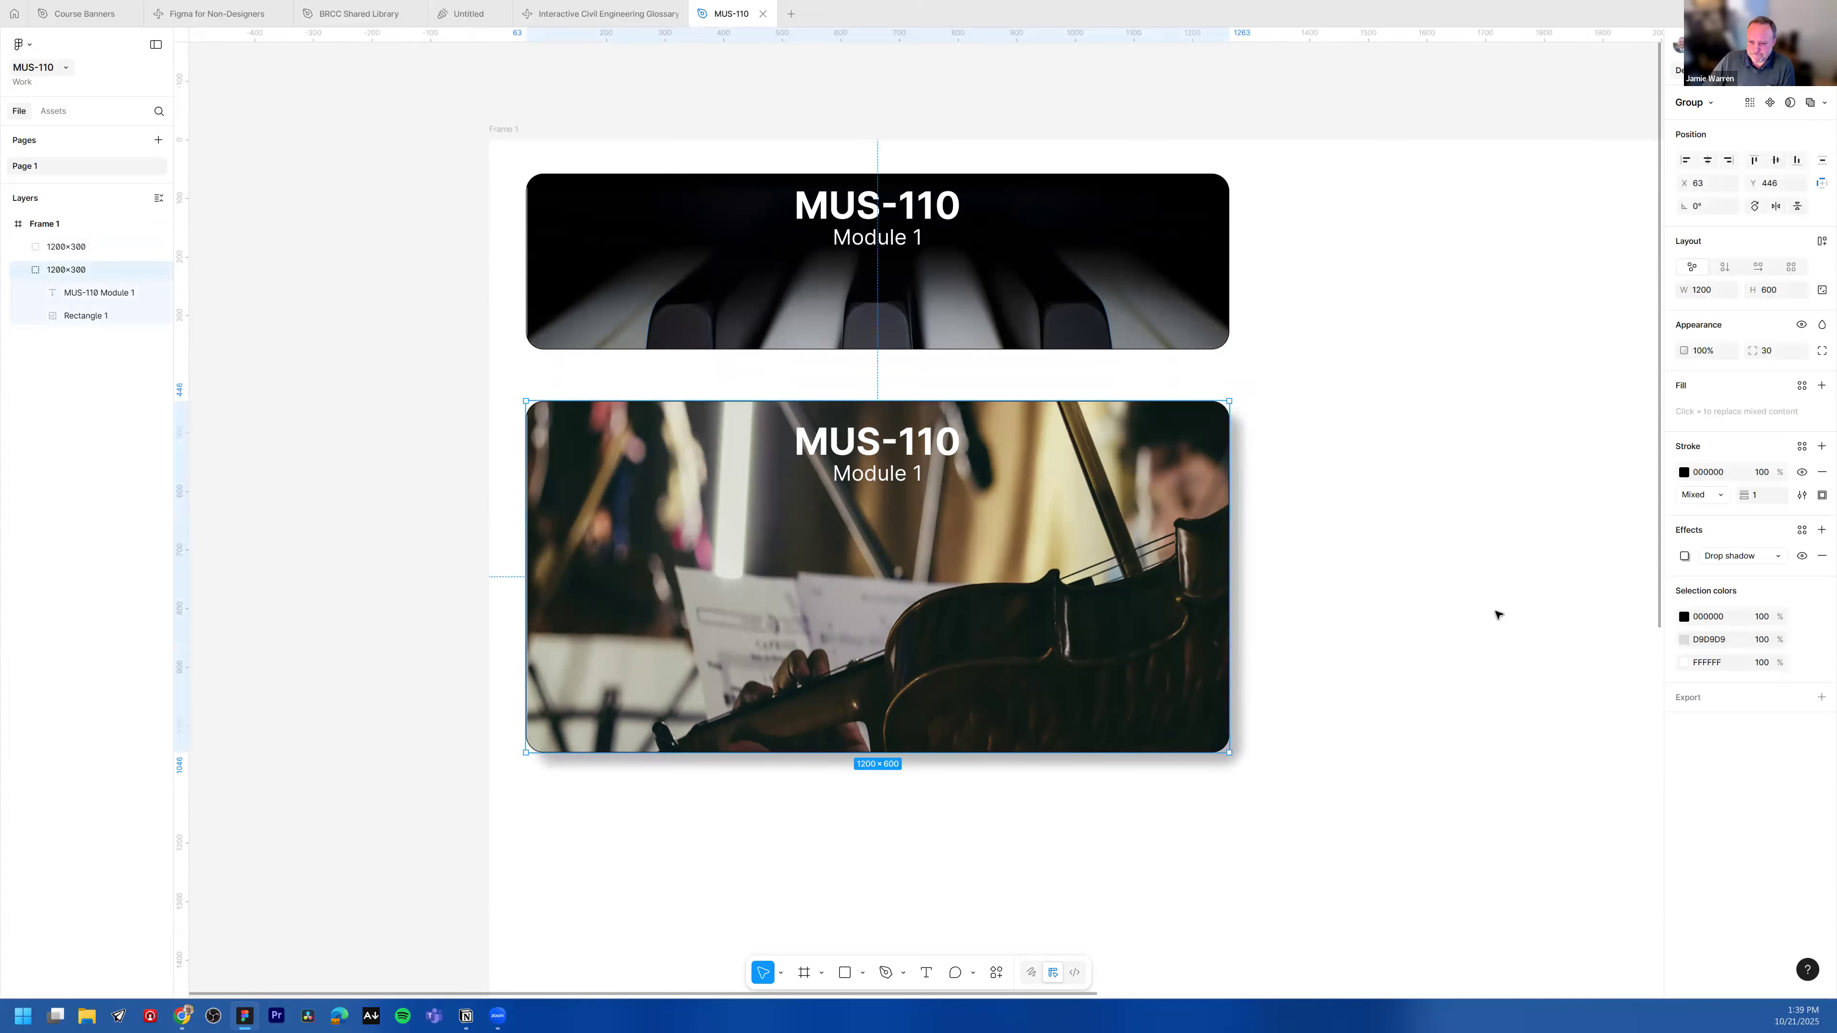
scroll(1496, 615, "down", 5)
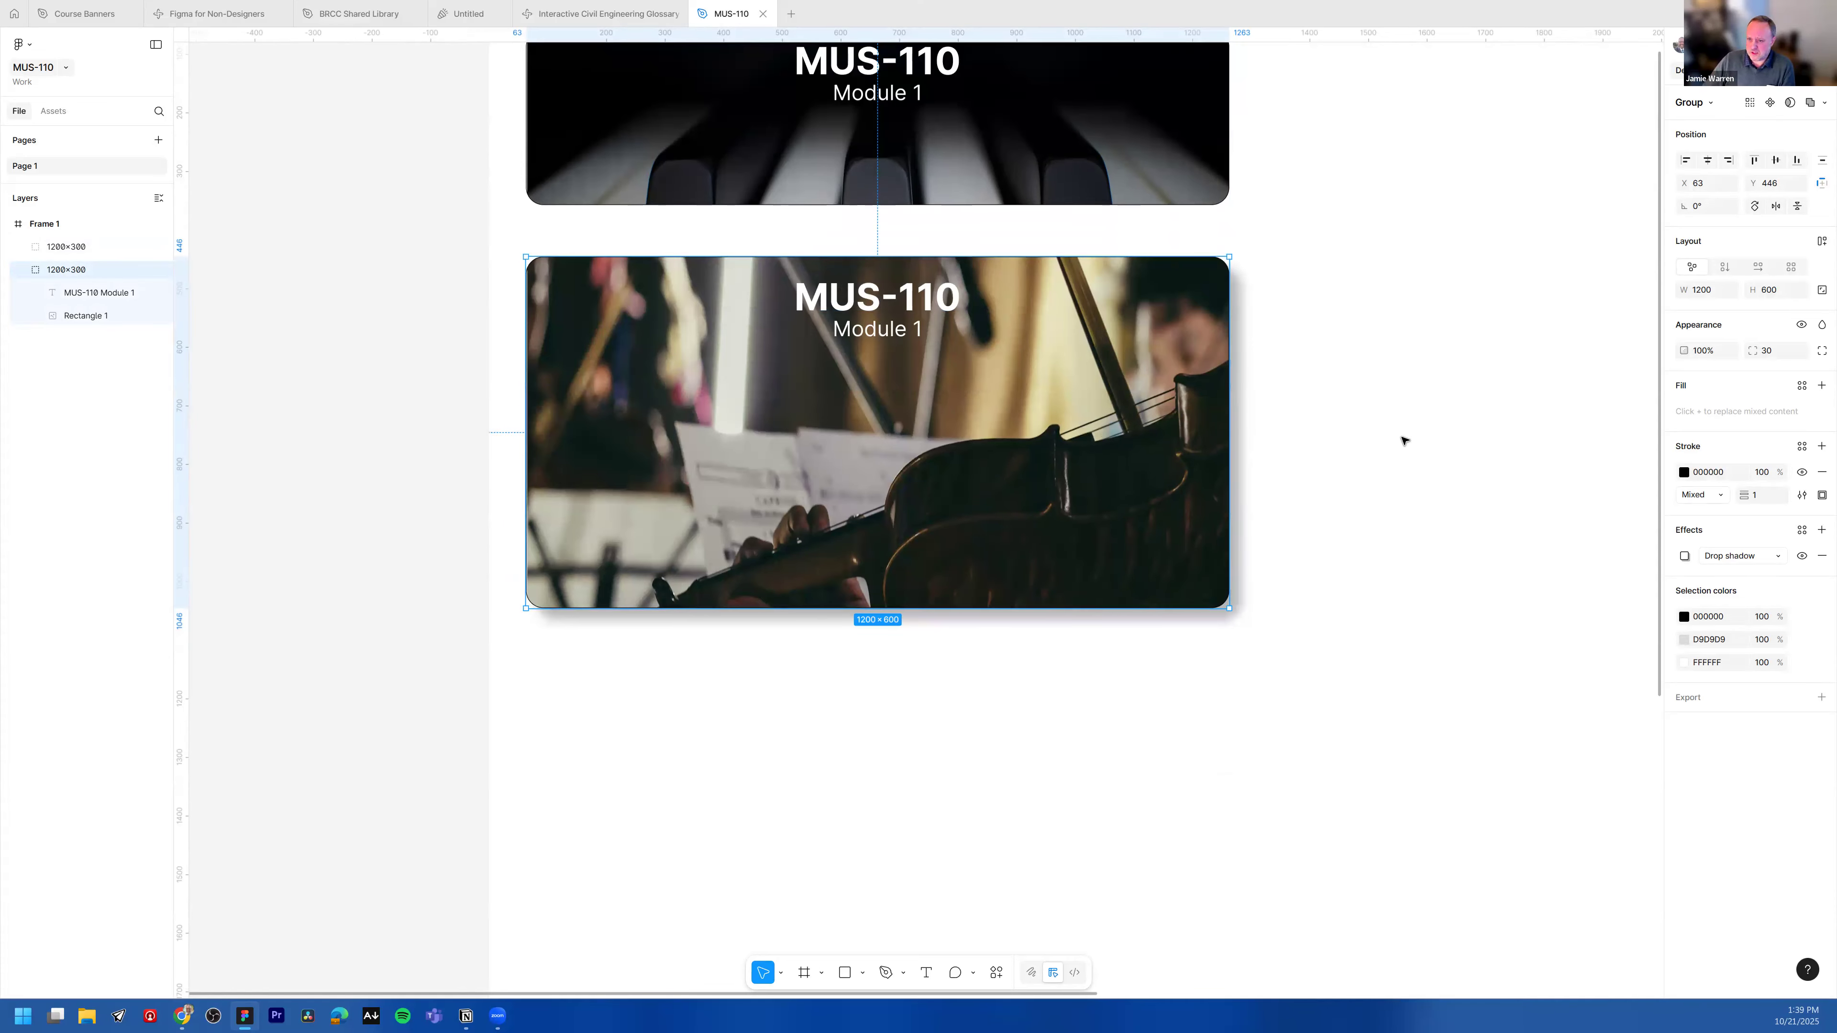
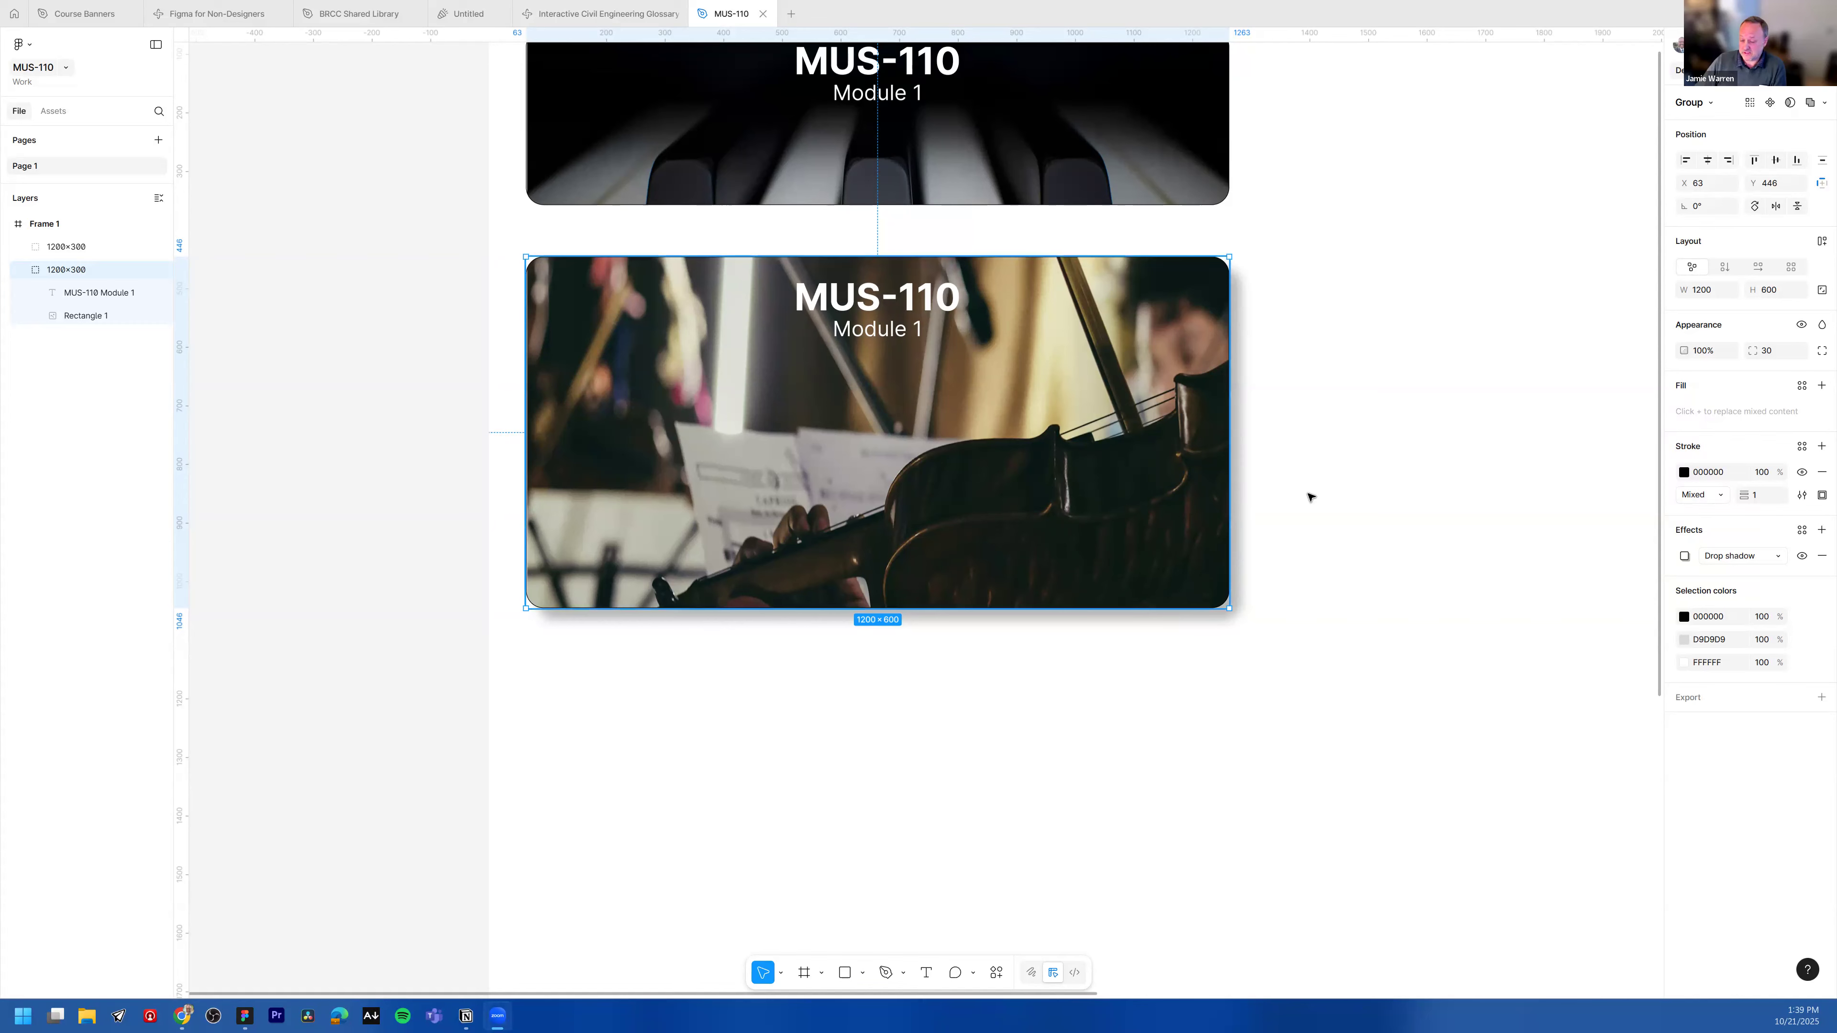
Step: Rename the violin banner's group layer to 1200×600
scroll(436, 516, "up", 1)
scroll(436, 516, "up", 1)
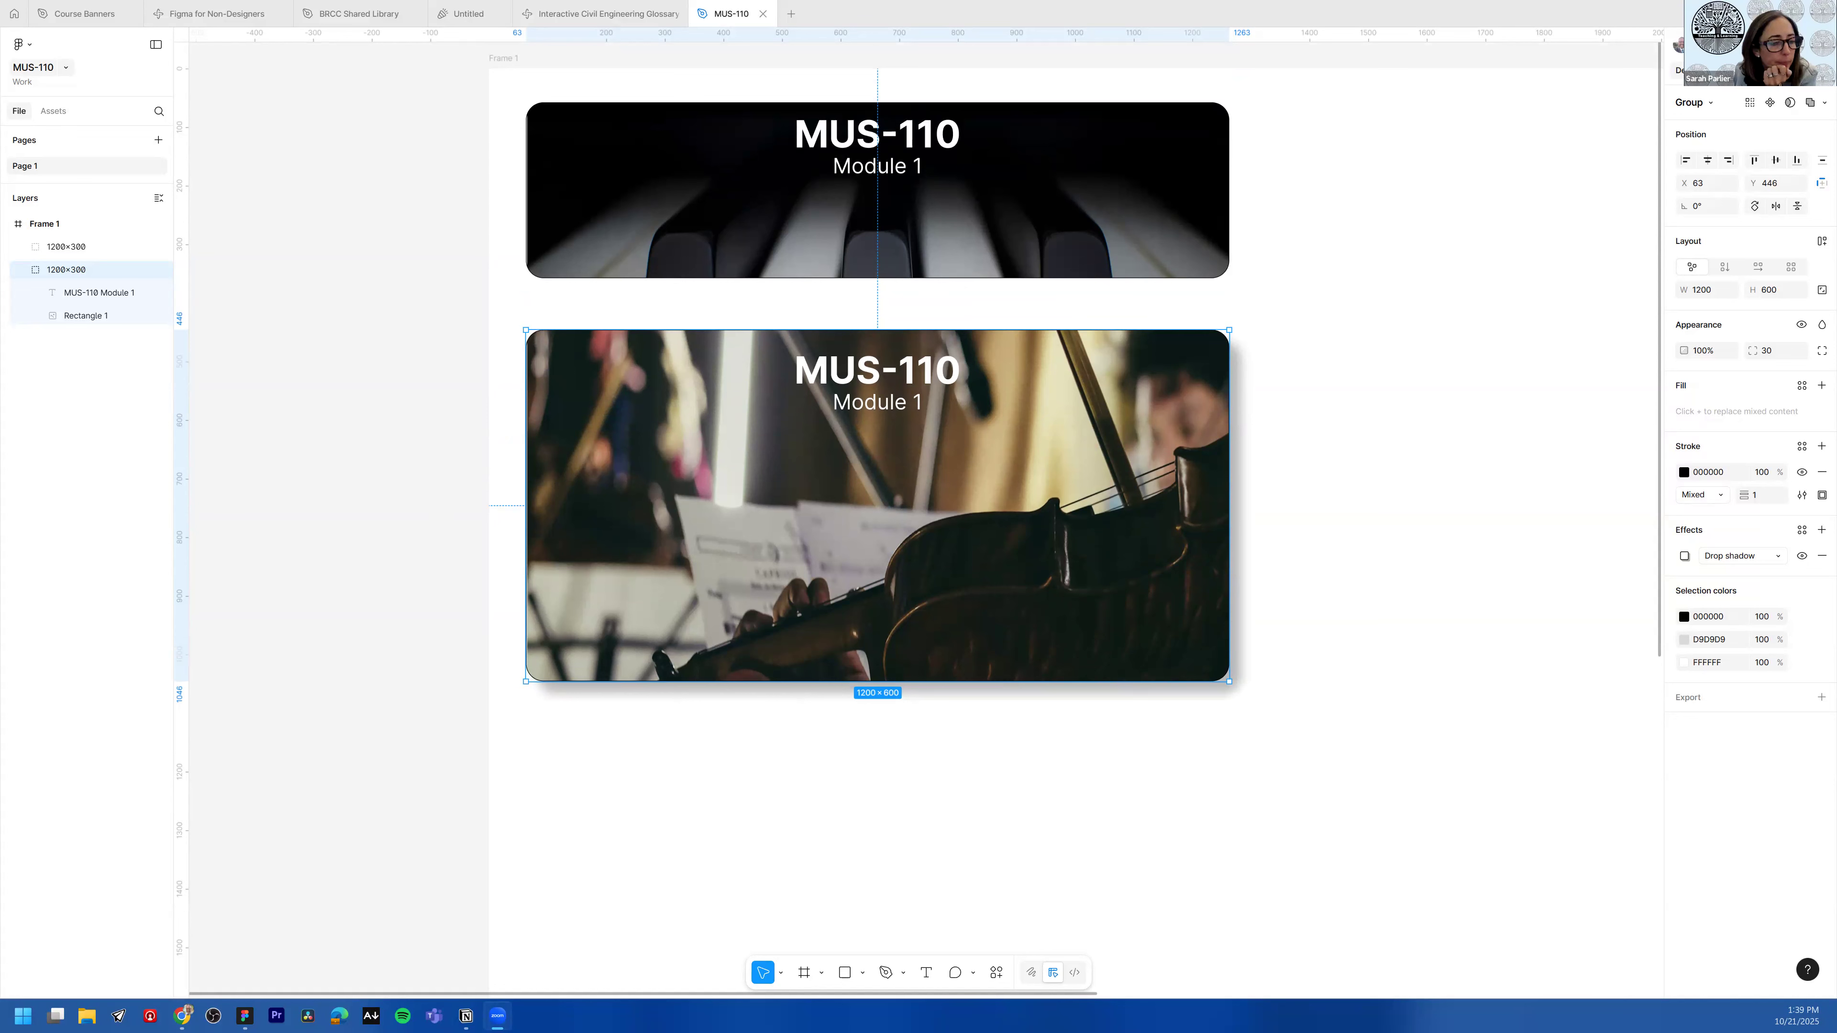
left_click(1401, 498)
scroll(1366, 458, "down", 1)
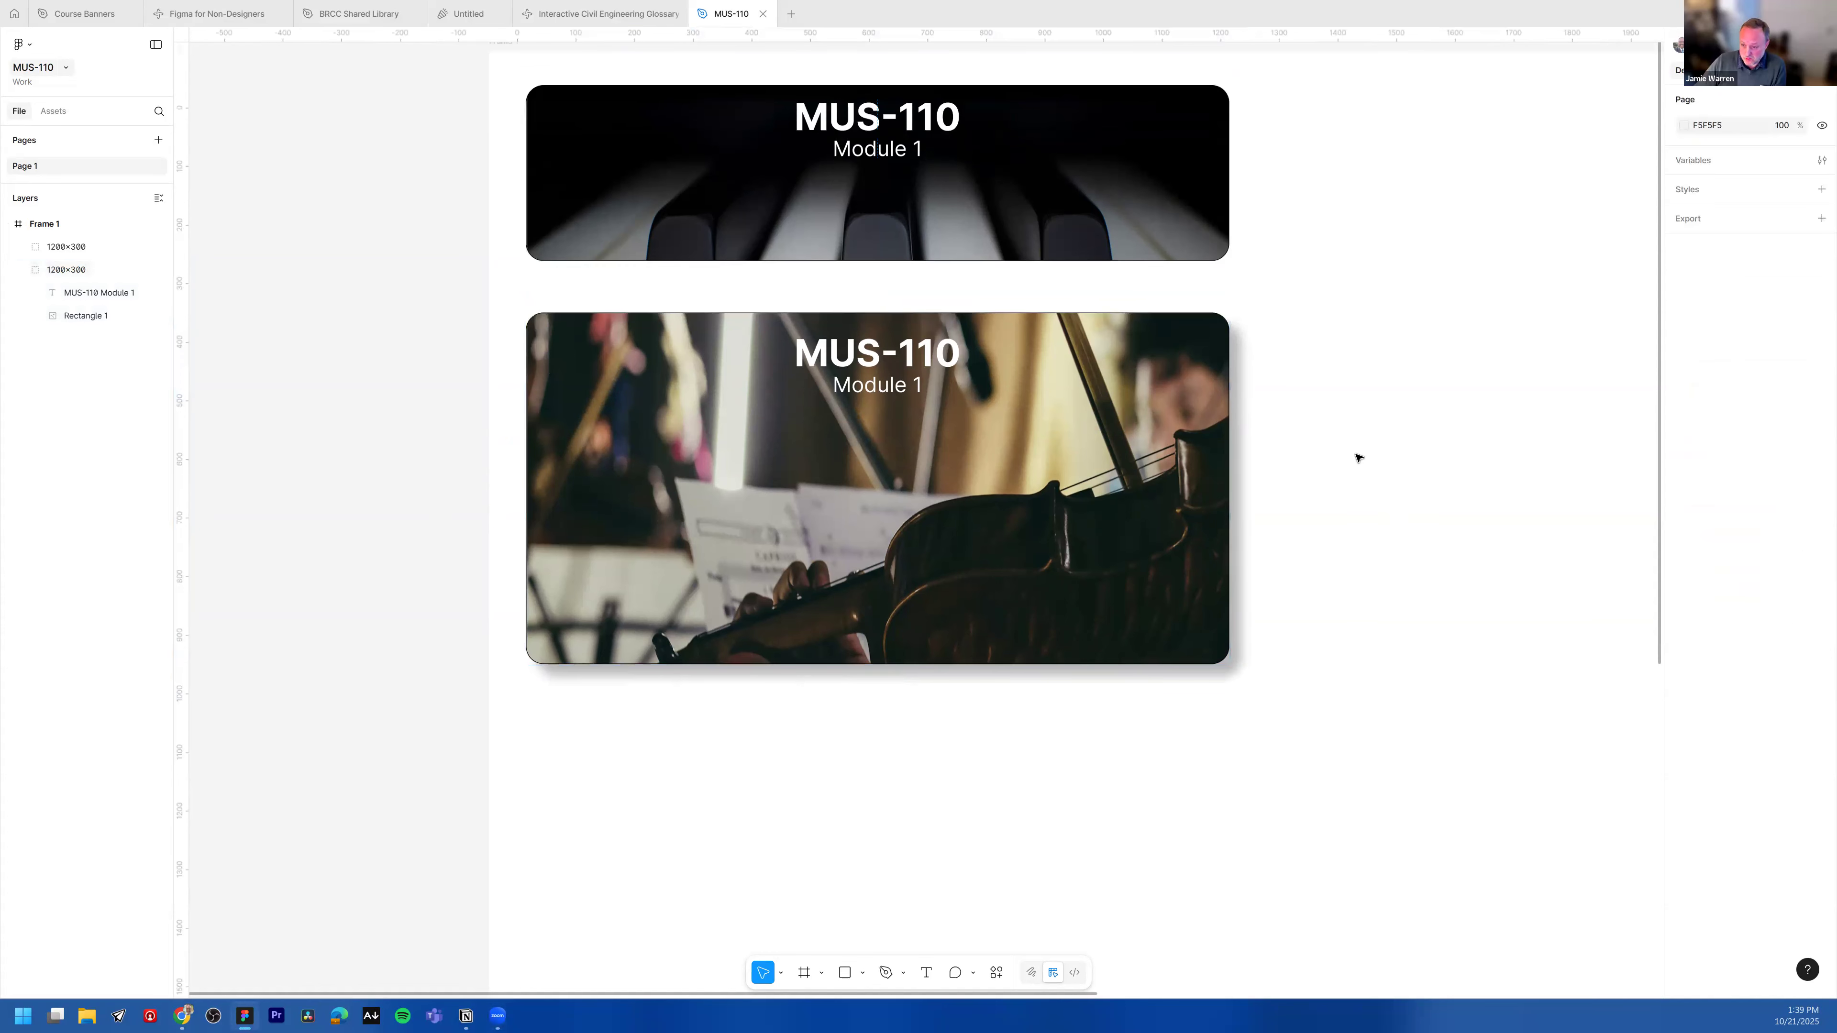
scroll(1360, 454, "down", 3)
left_click_drag(1449, 419, 1000, 402)
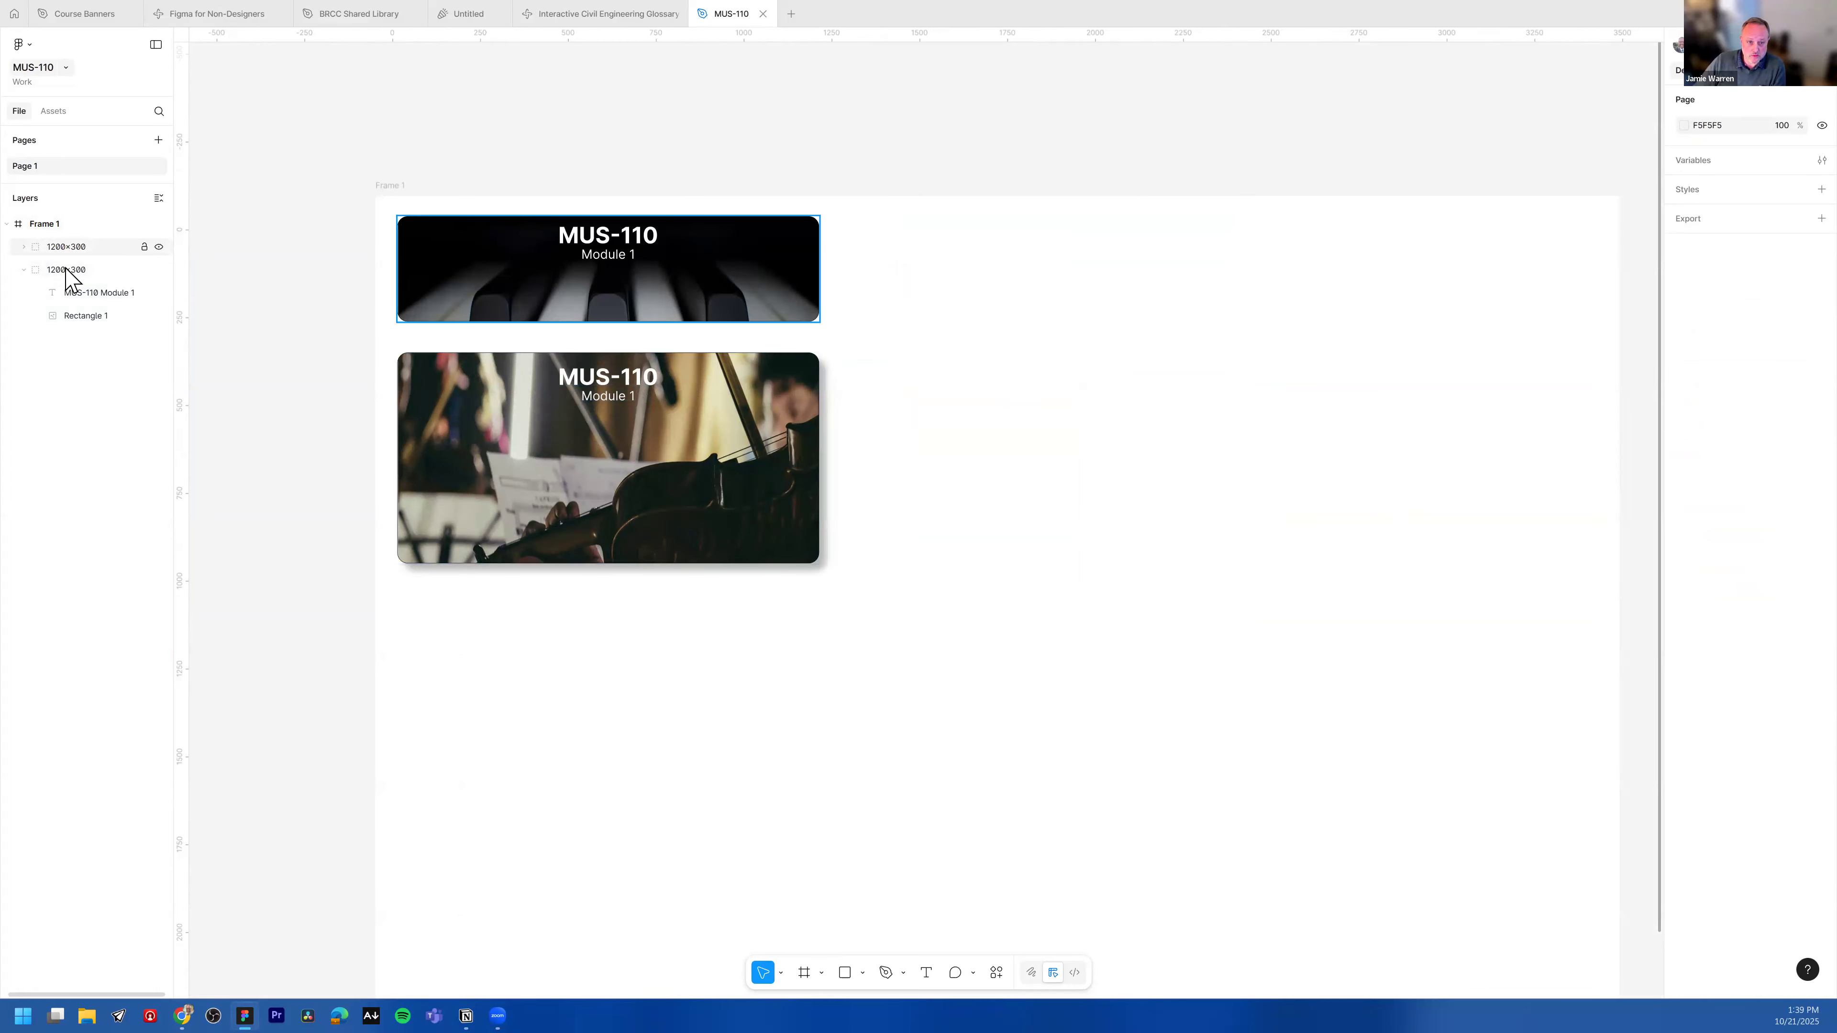
left_click(76, 269)
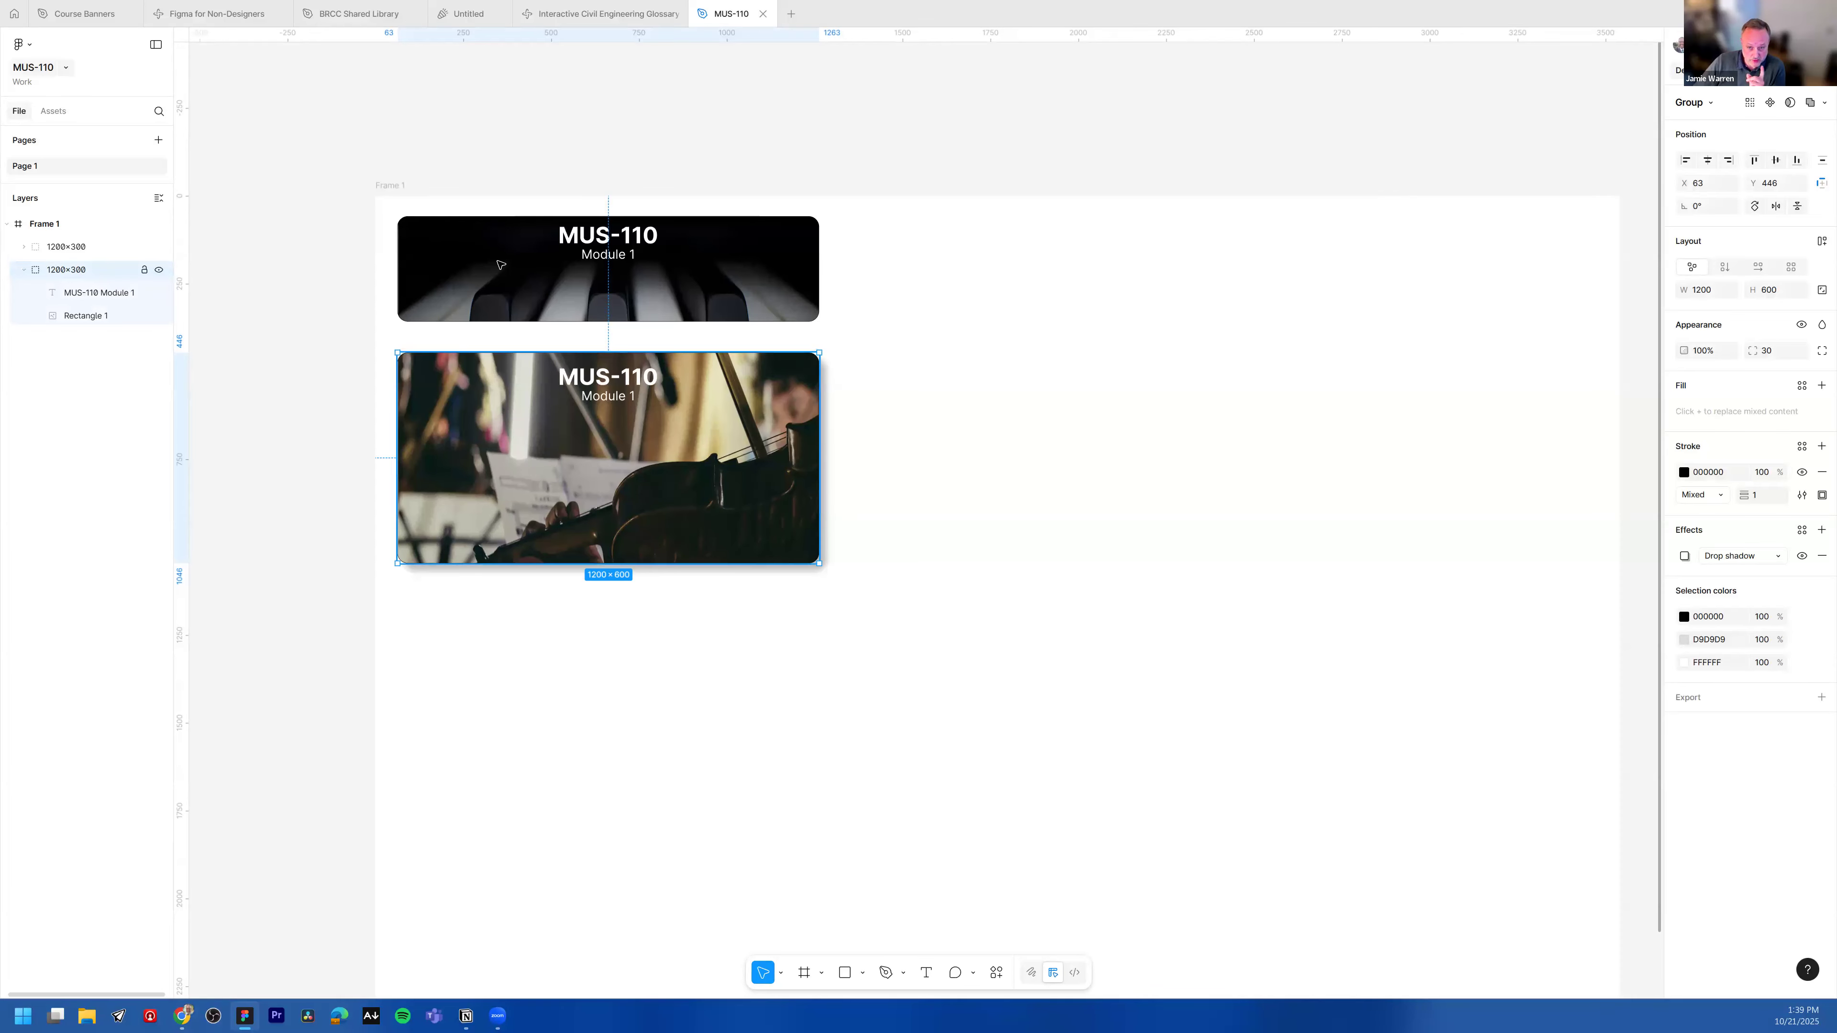
double_click(73, 270)
left_click(75, 270)
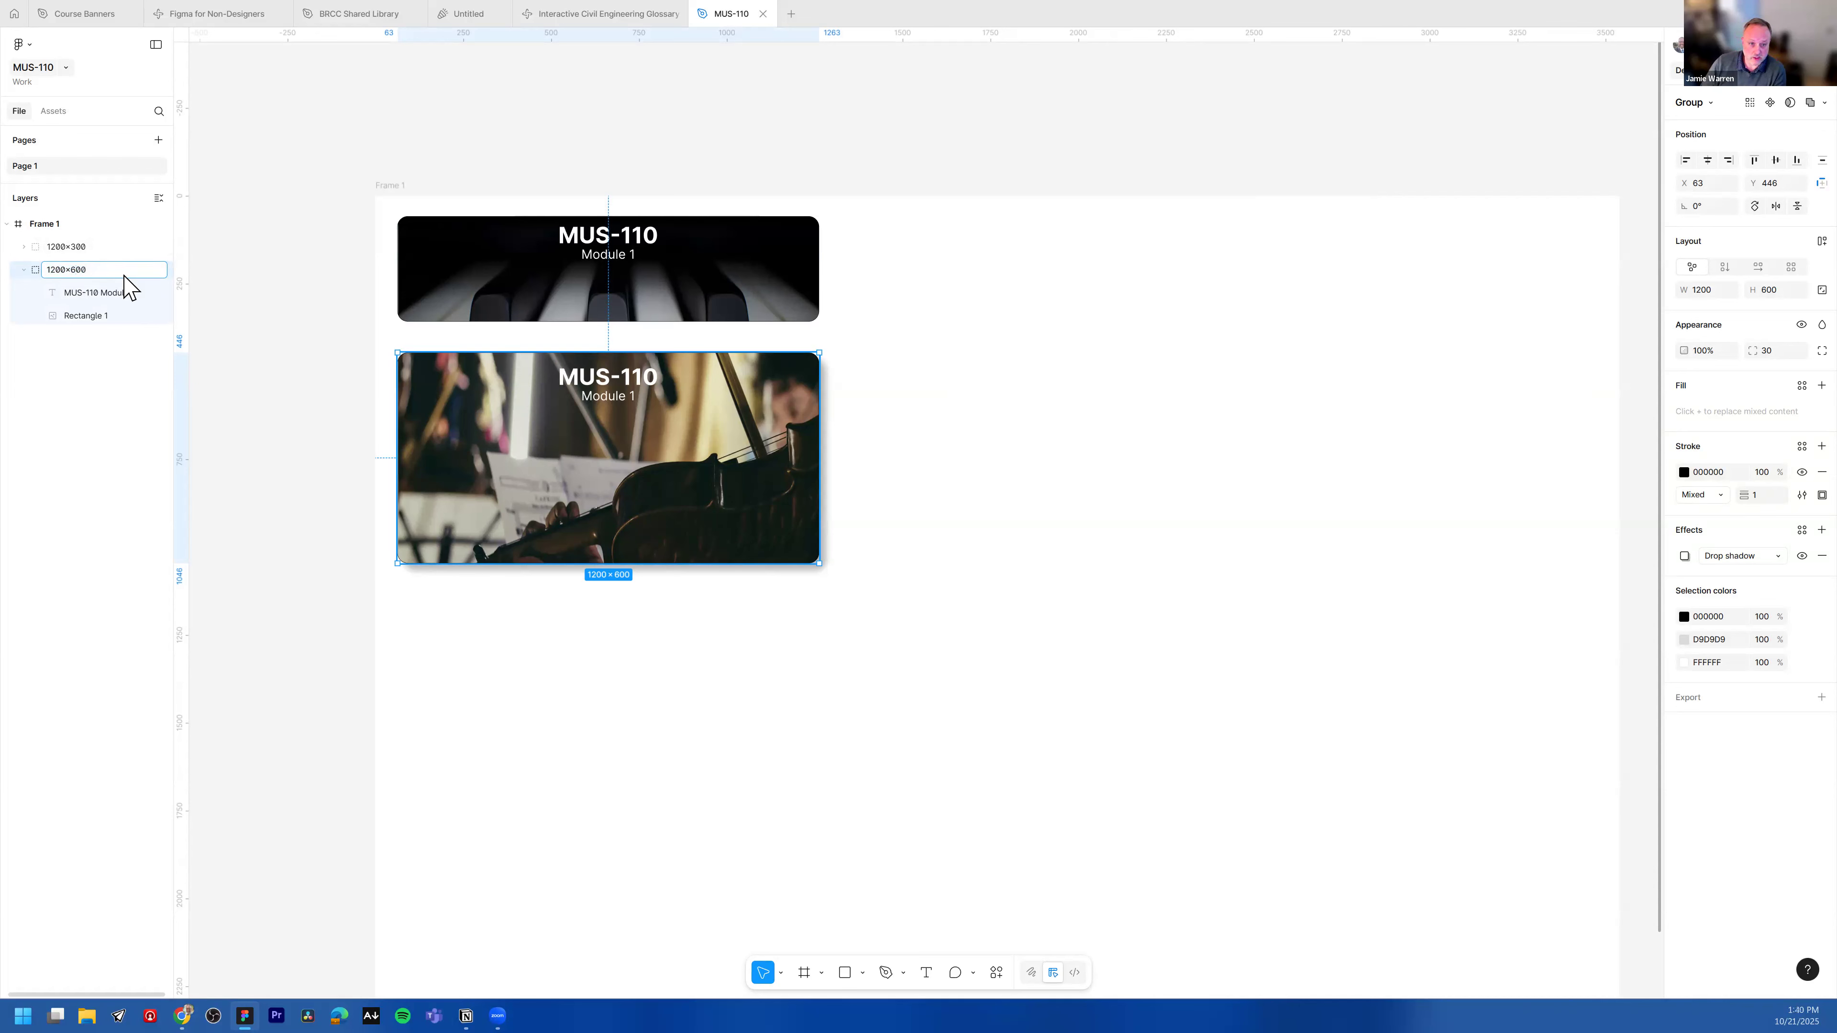
key("Return")
Step: Add a 96-size text label reading 1200 ×300 to the right of the piano banner
left_click(24, 270)
left_click(924, 241)
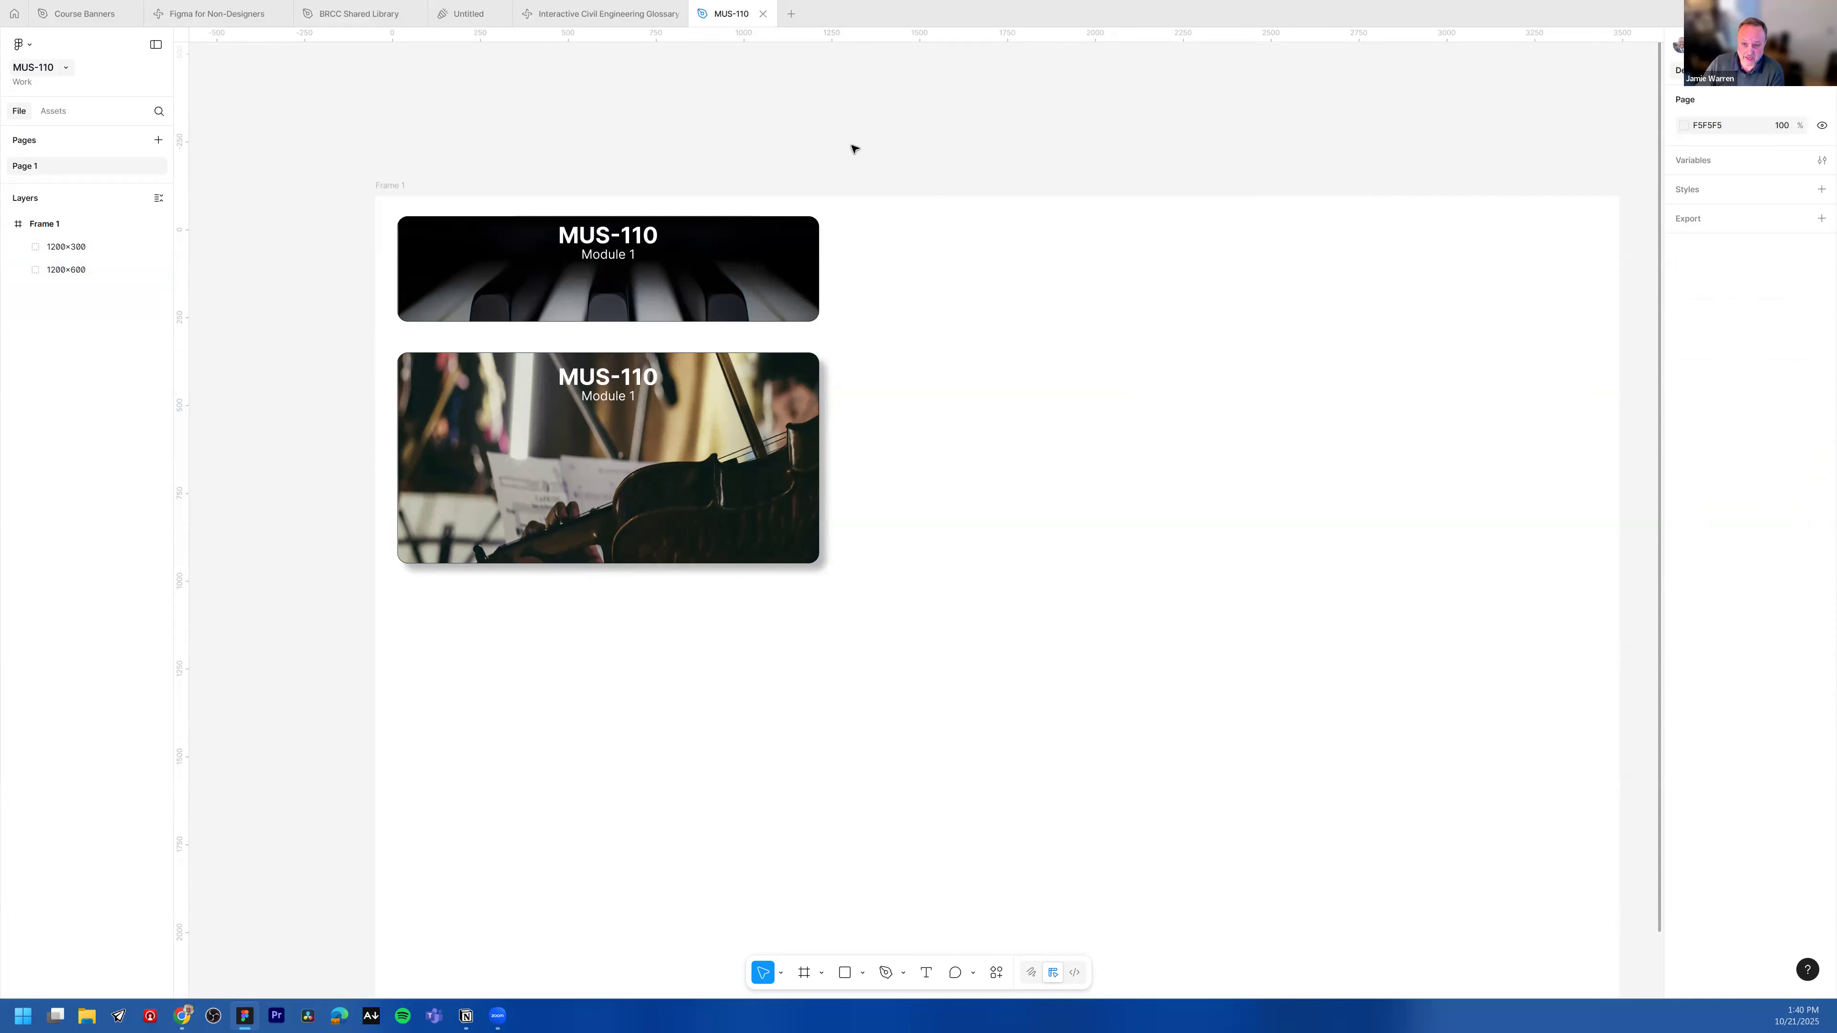
key("t")
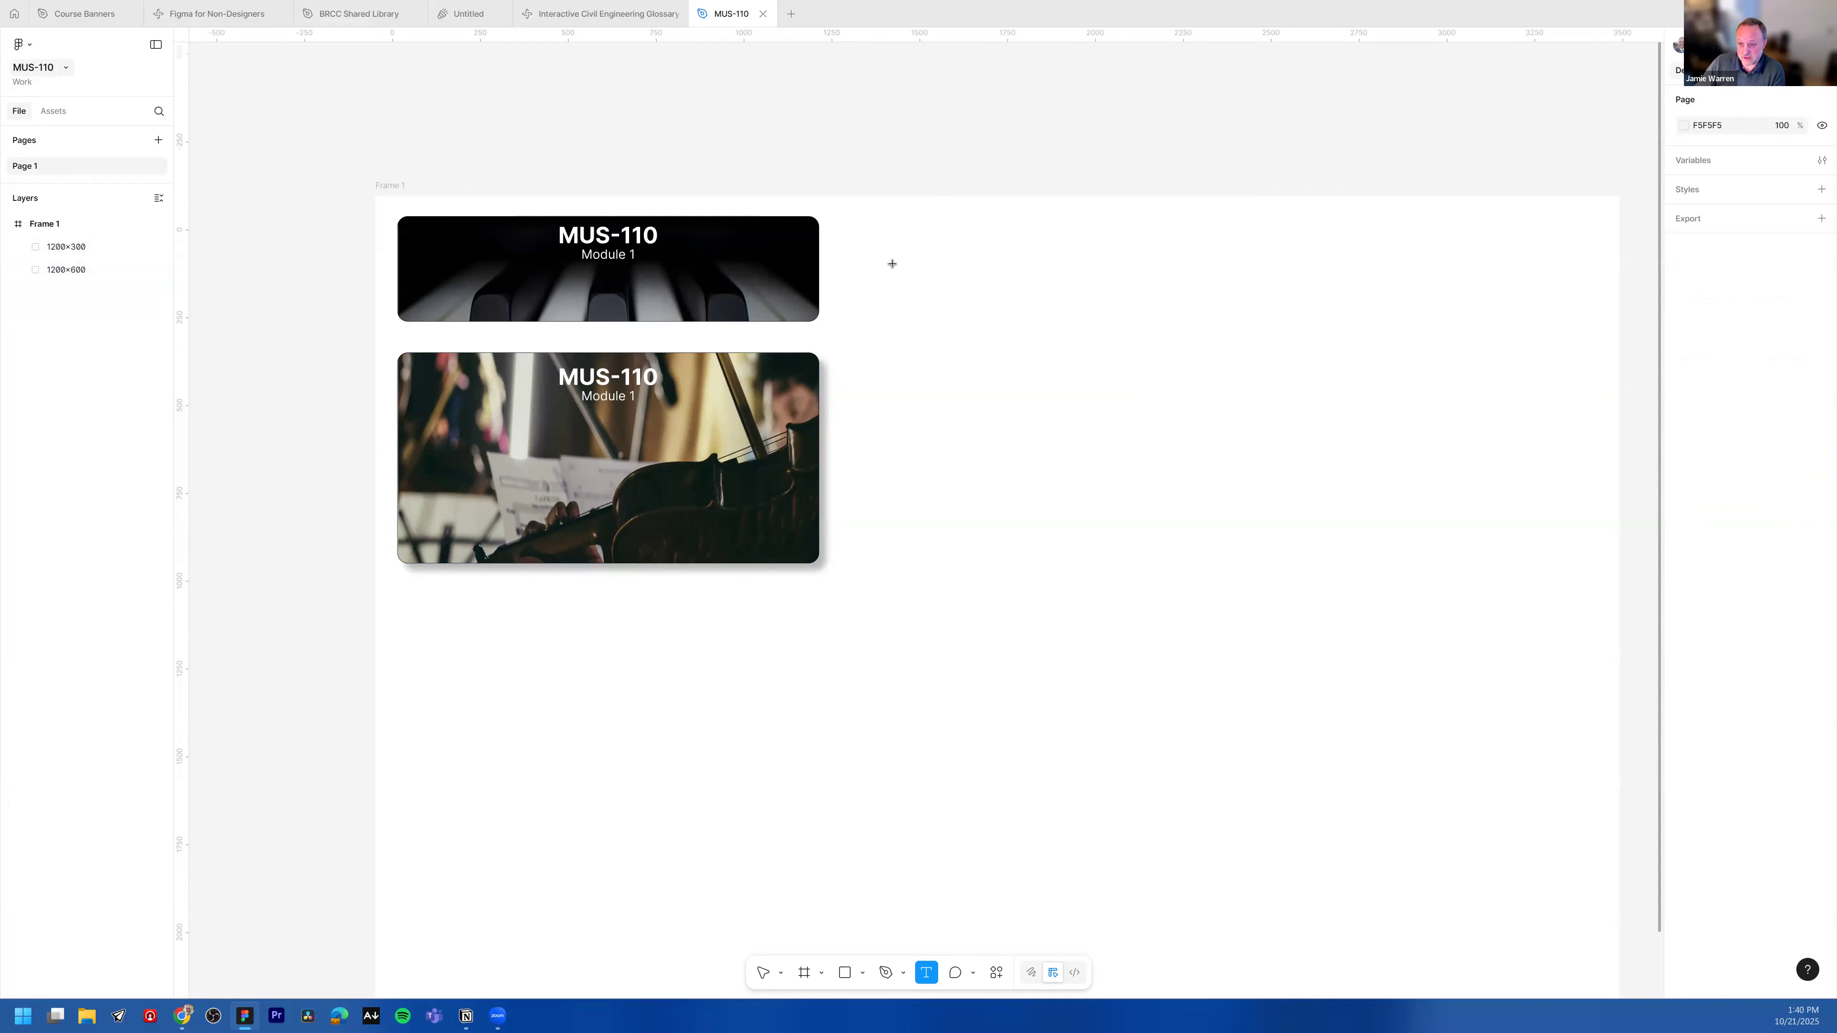
left_click(1016, 282)
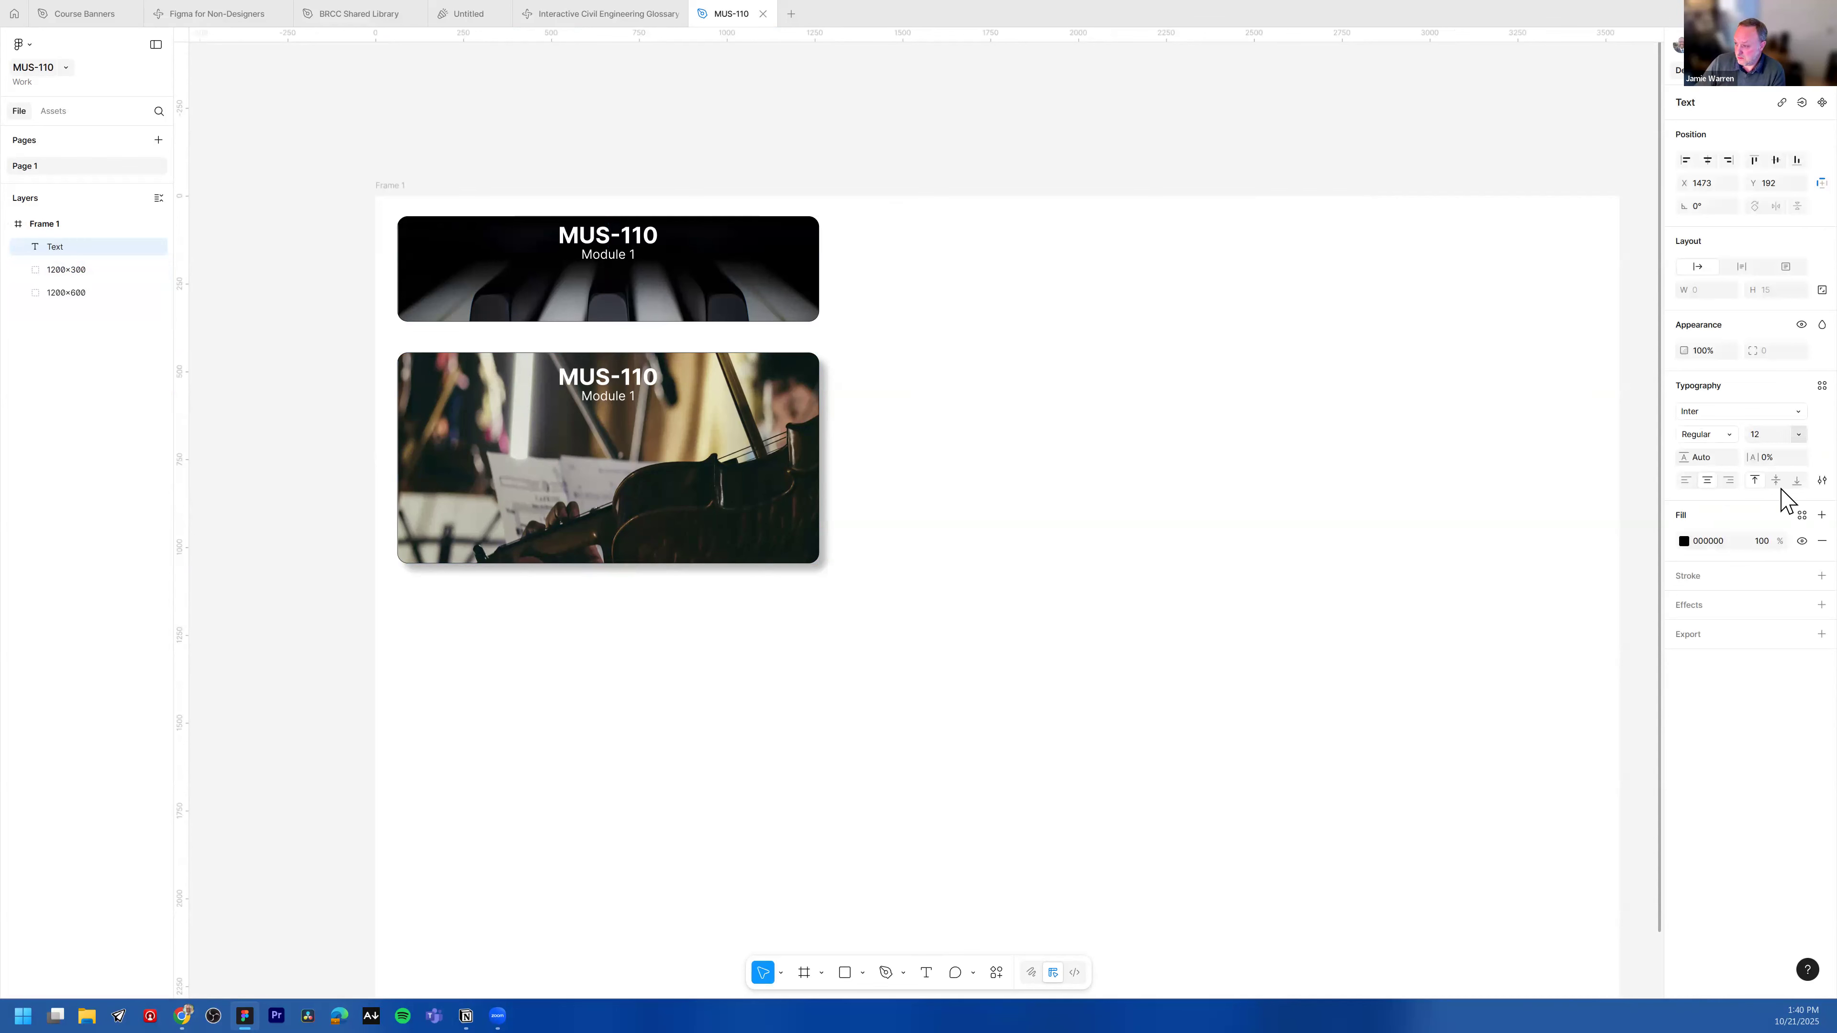
left_click(1793, 434)
left_click(1784, 641)
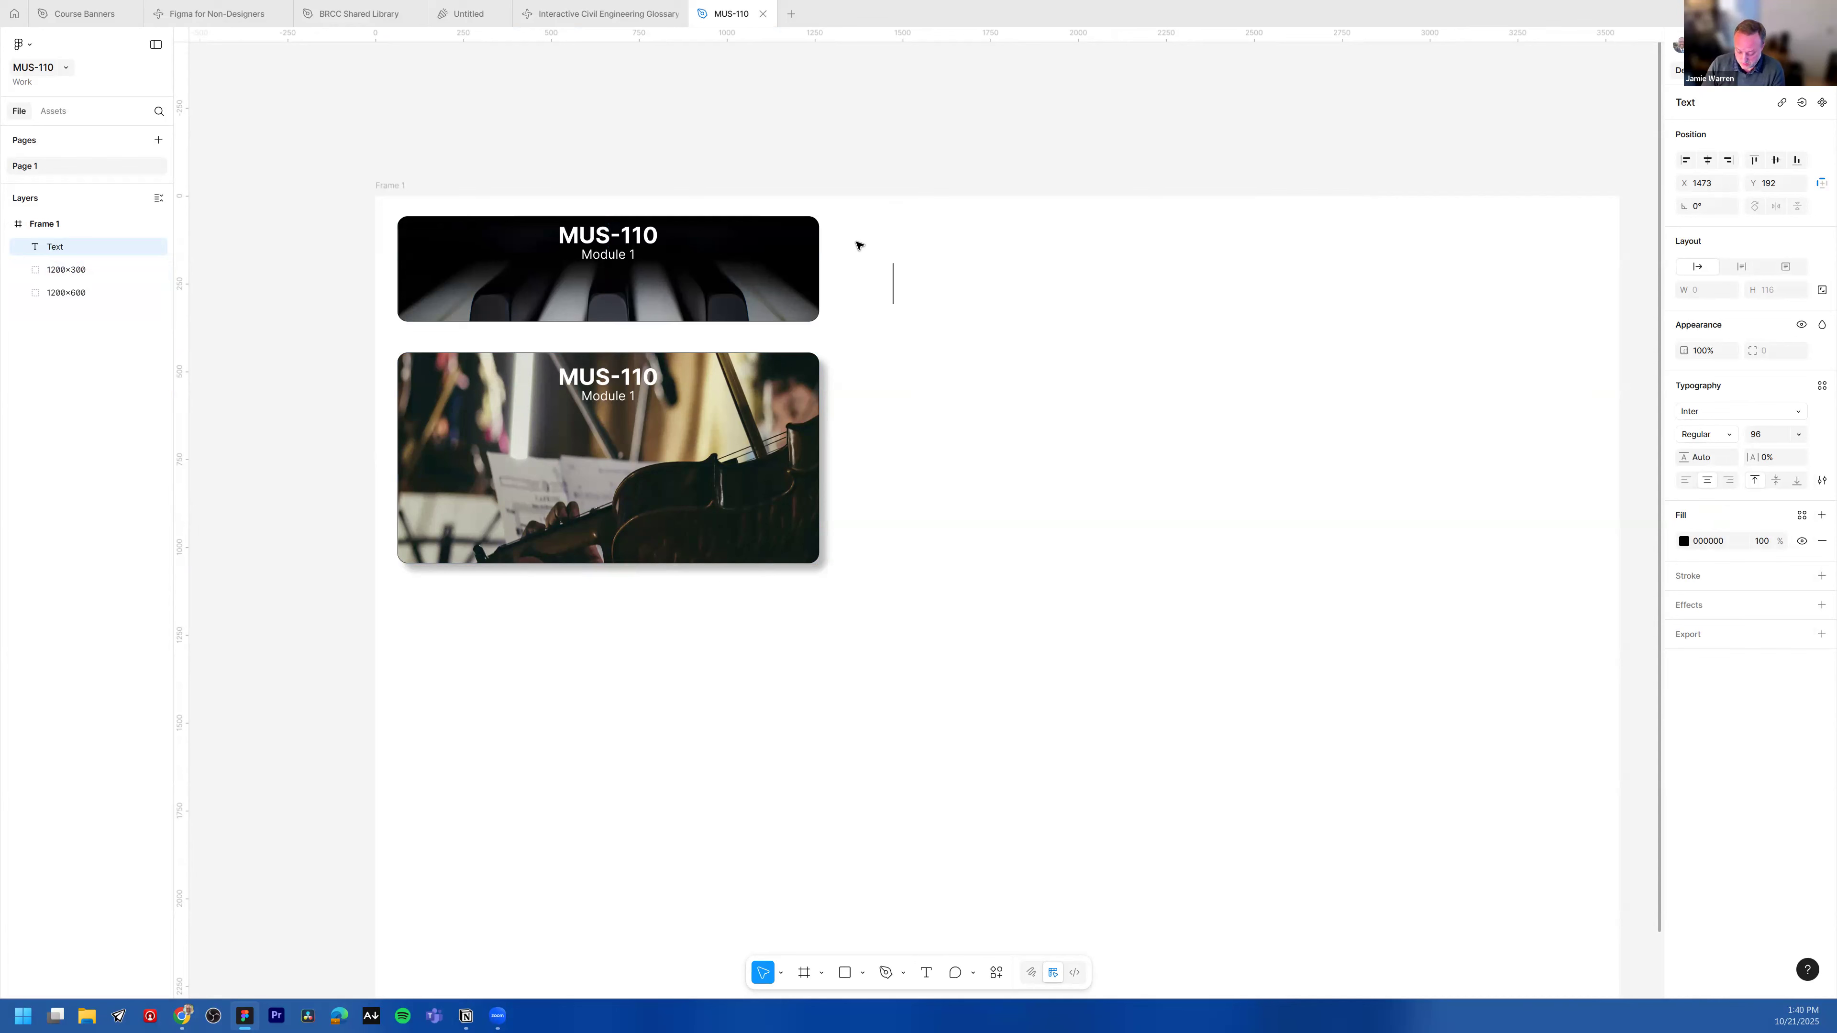
type("1200 ×300")
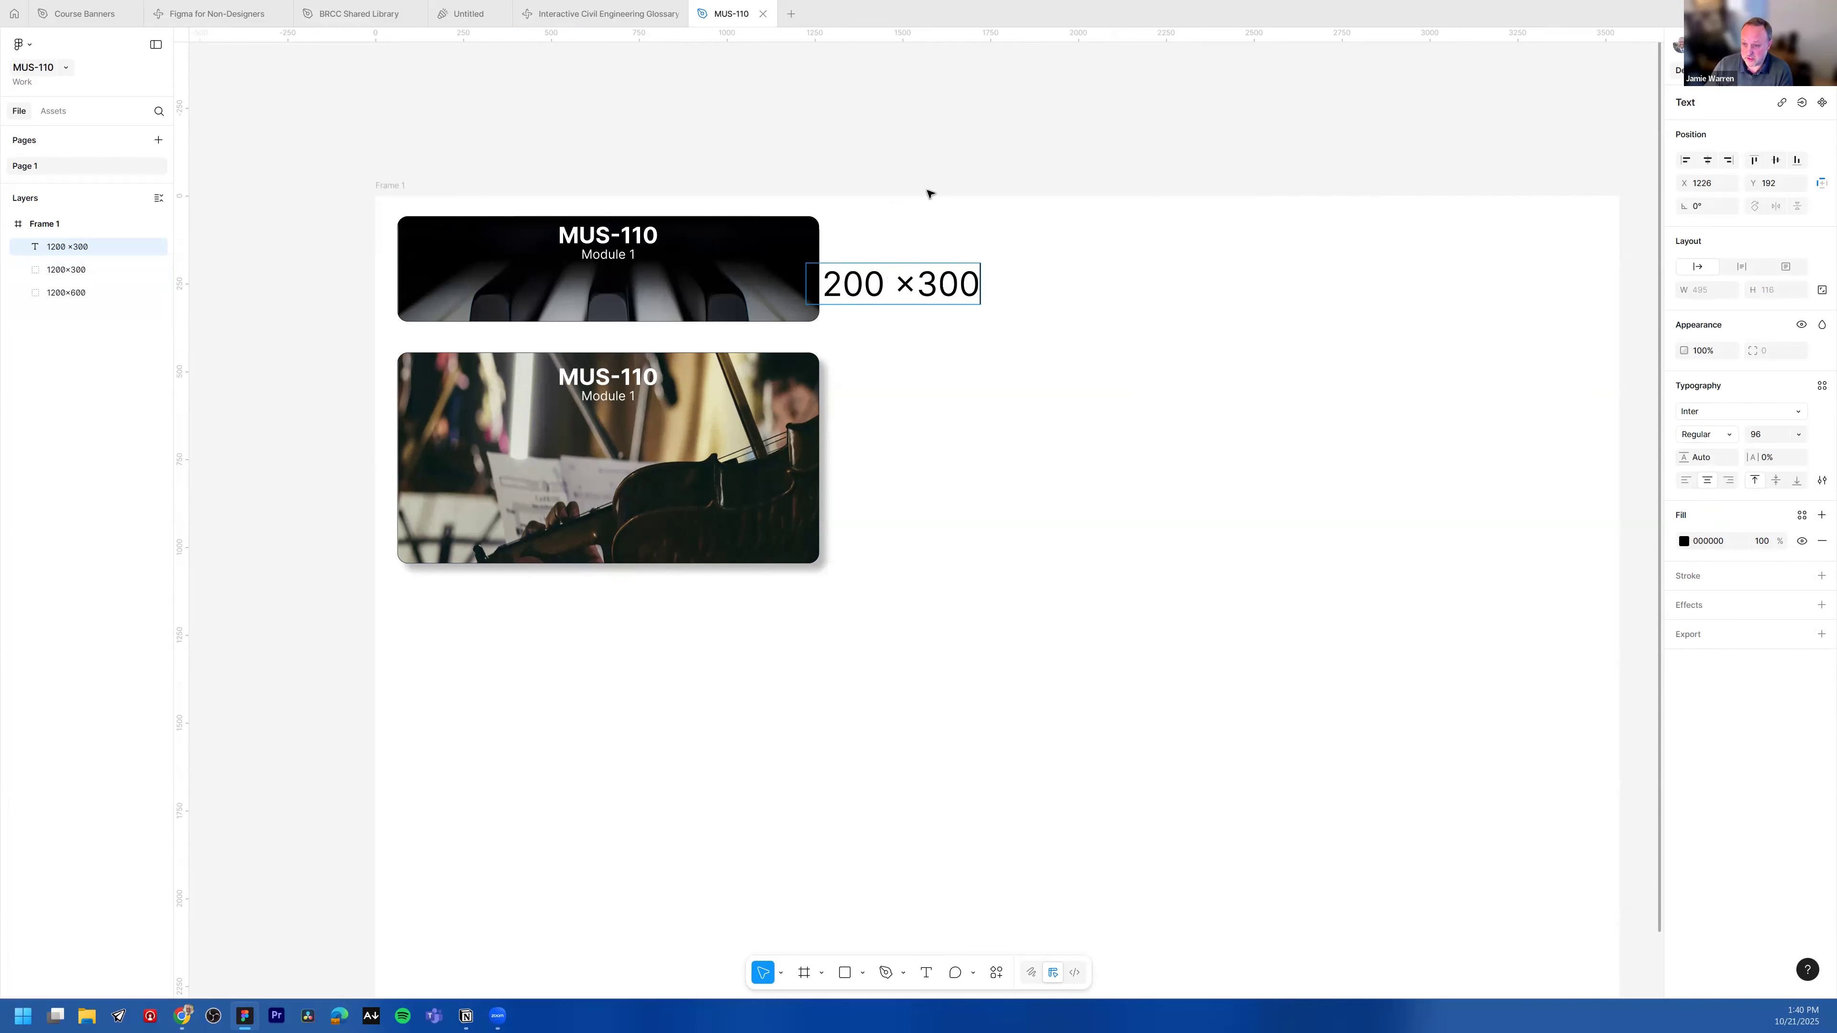
Step: Move the 1200 ×300 label to sit level with the piano banner
scroll(913, 290, "right", 1)
left_click(906, 315)
left_click_drag(898, 281, 956, 266)
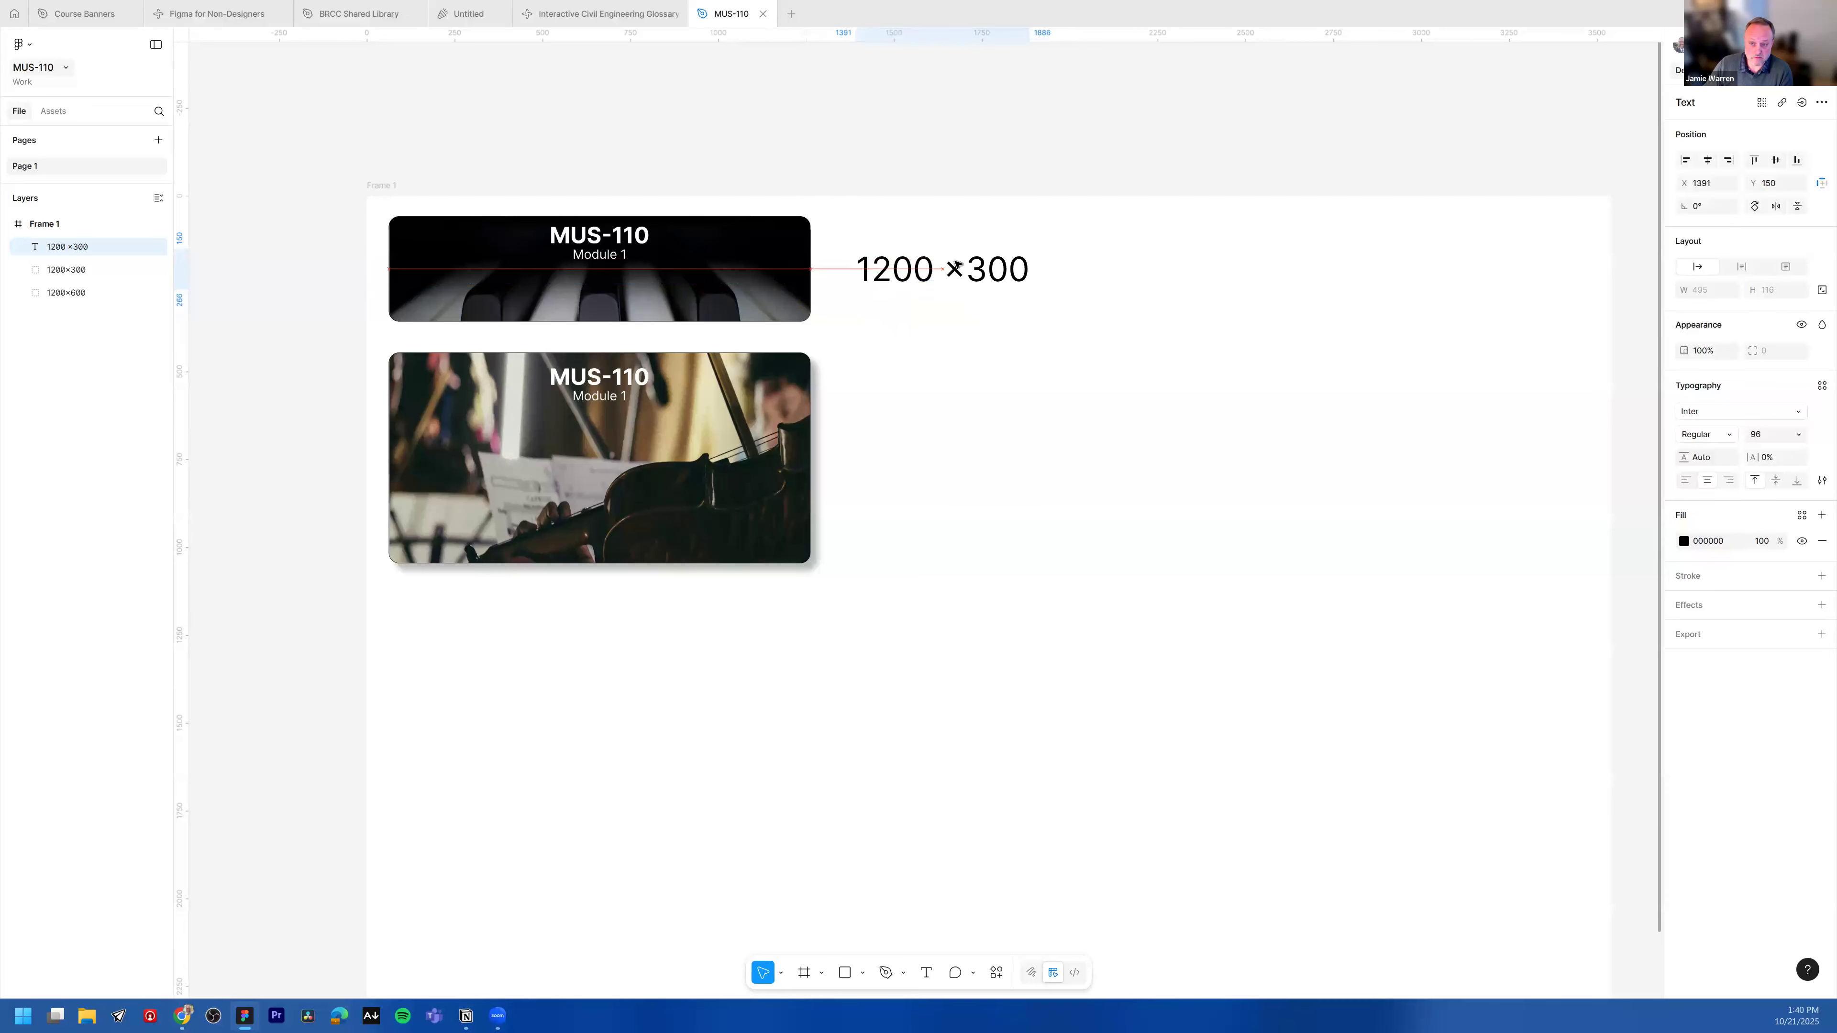
left_click(998, 136)
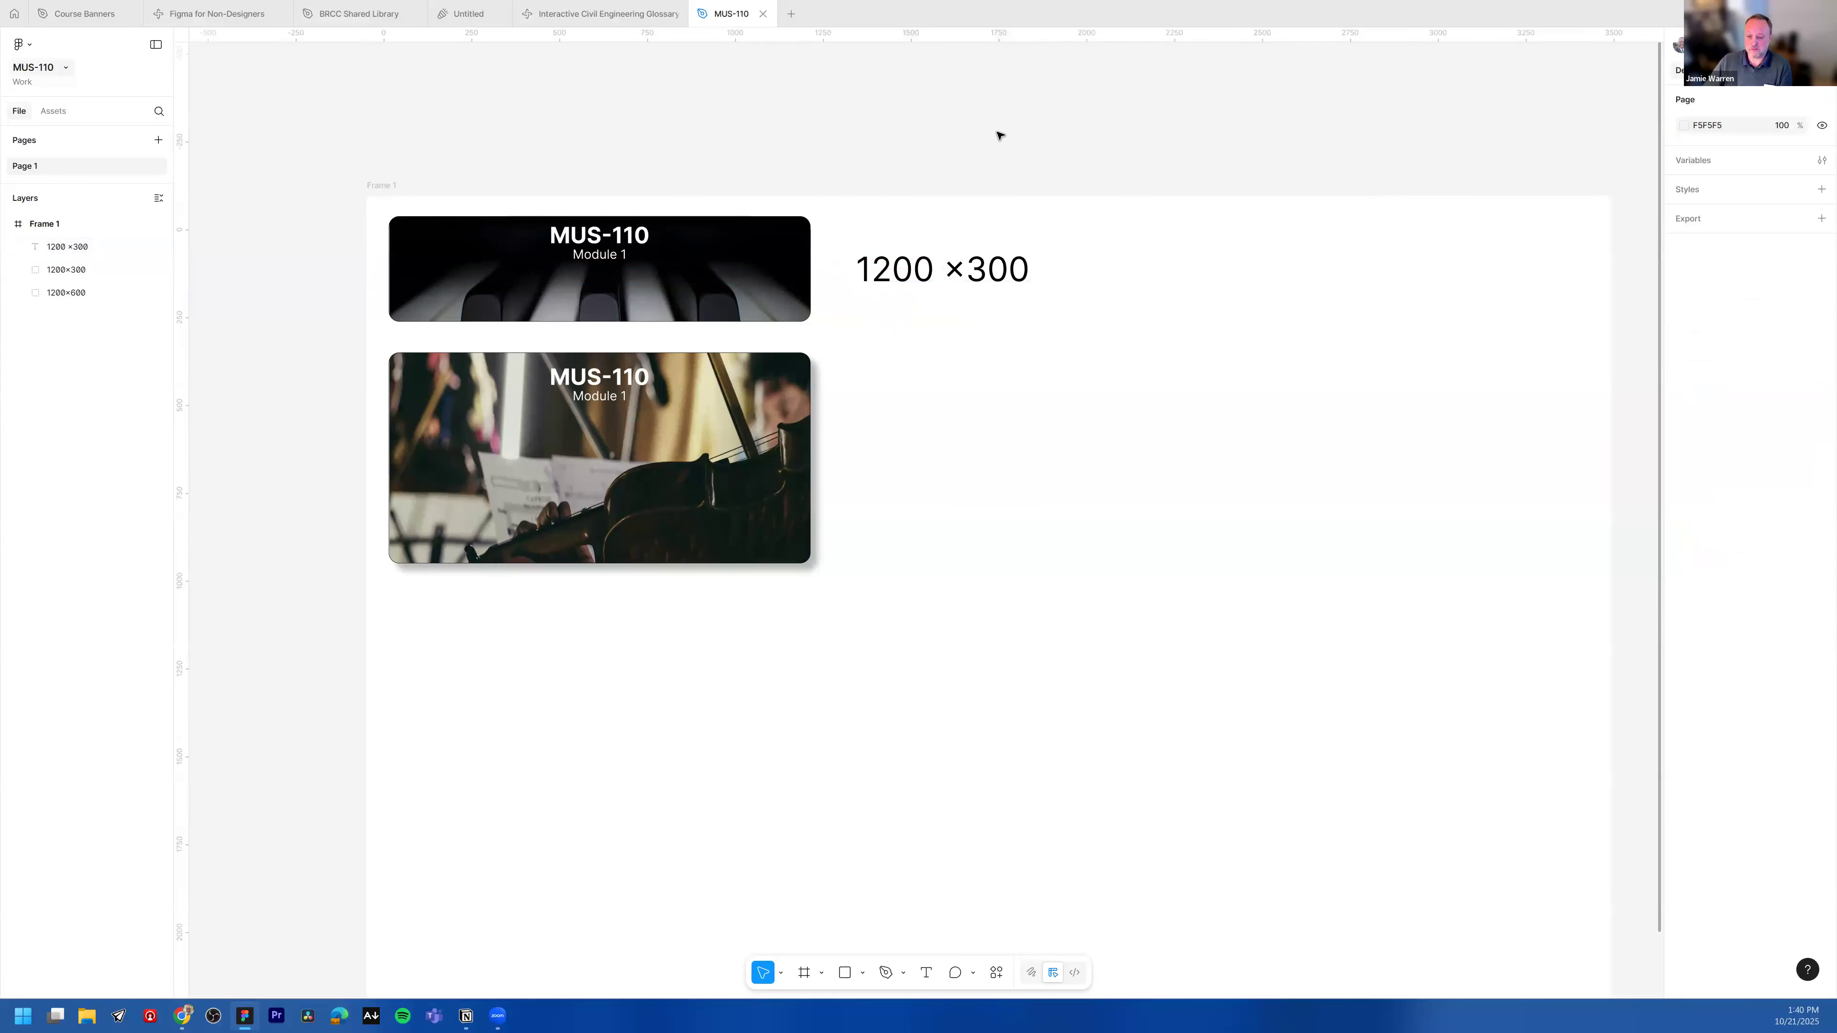
Step: Copy the 1200 ×300 label and paste a duplicate beside the violin banner
left_click(914, 274)
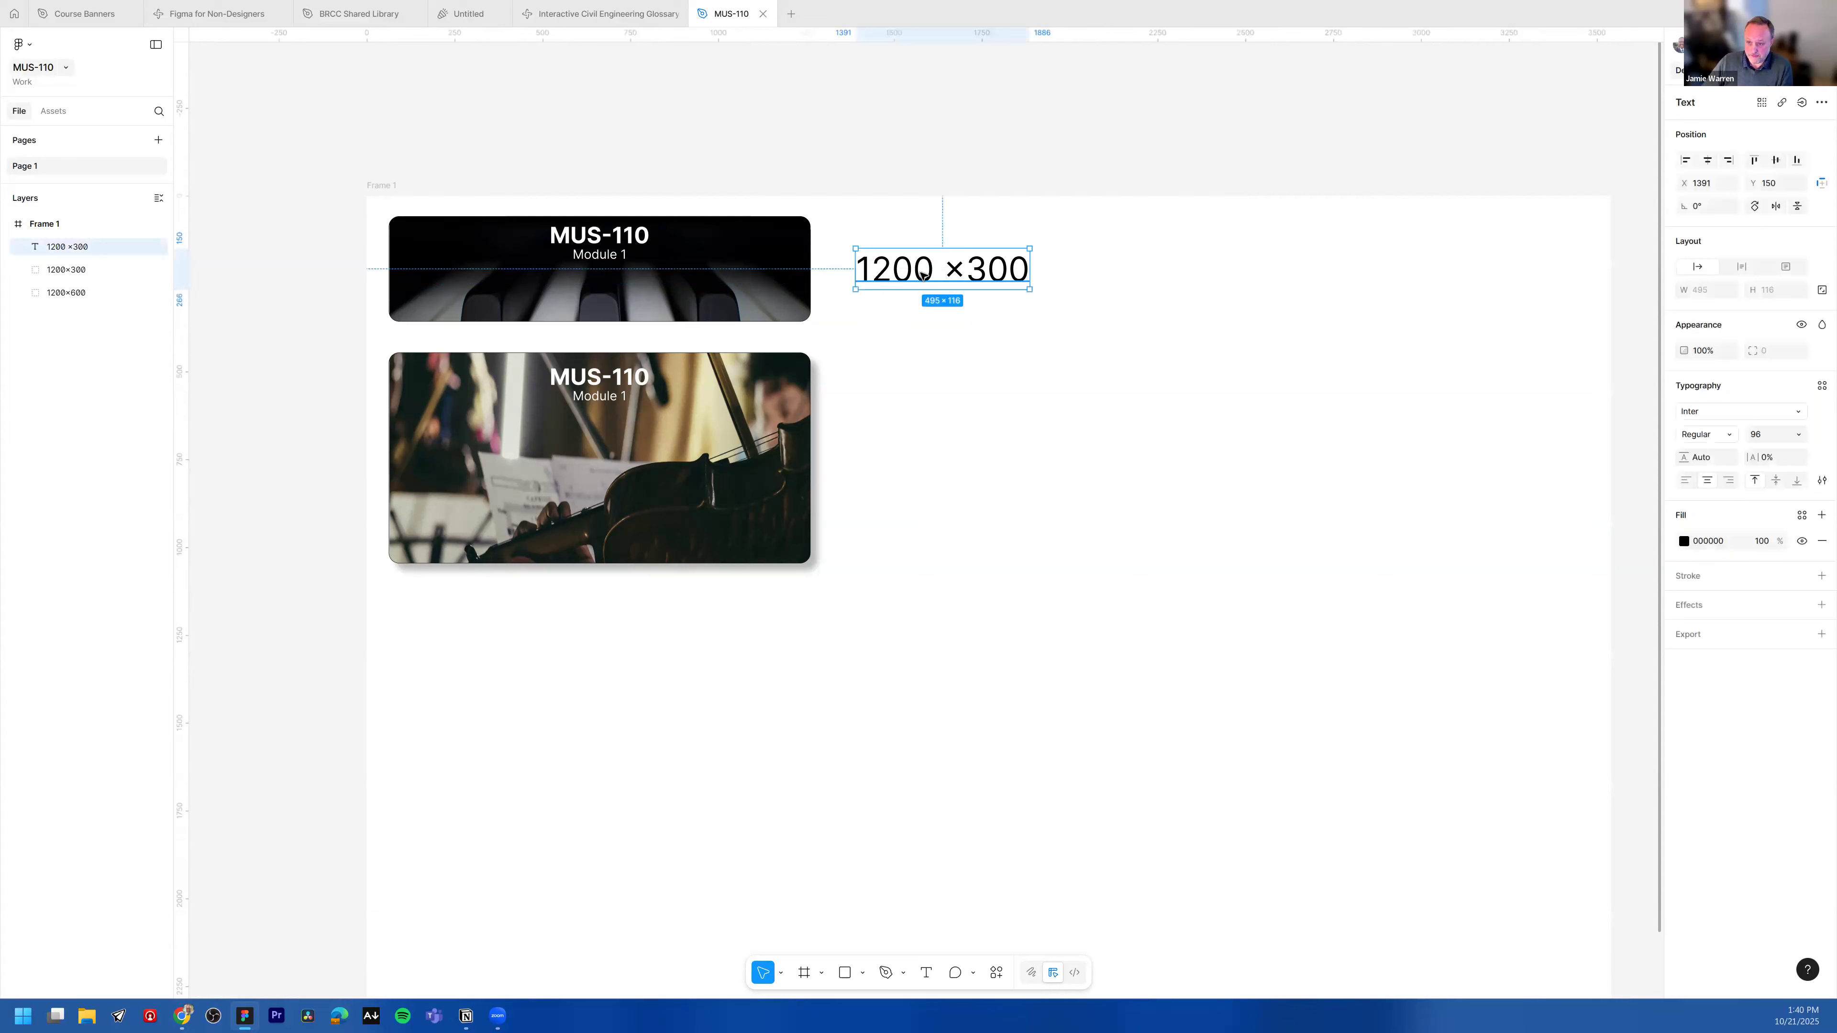
right_click(970, 269)
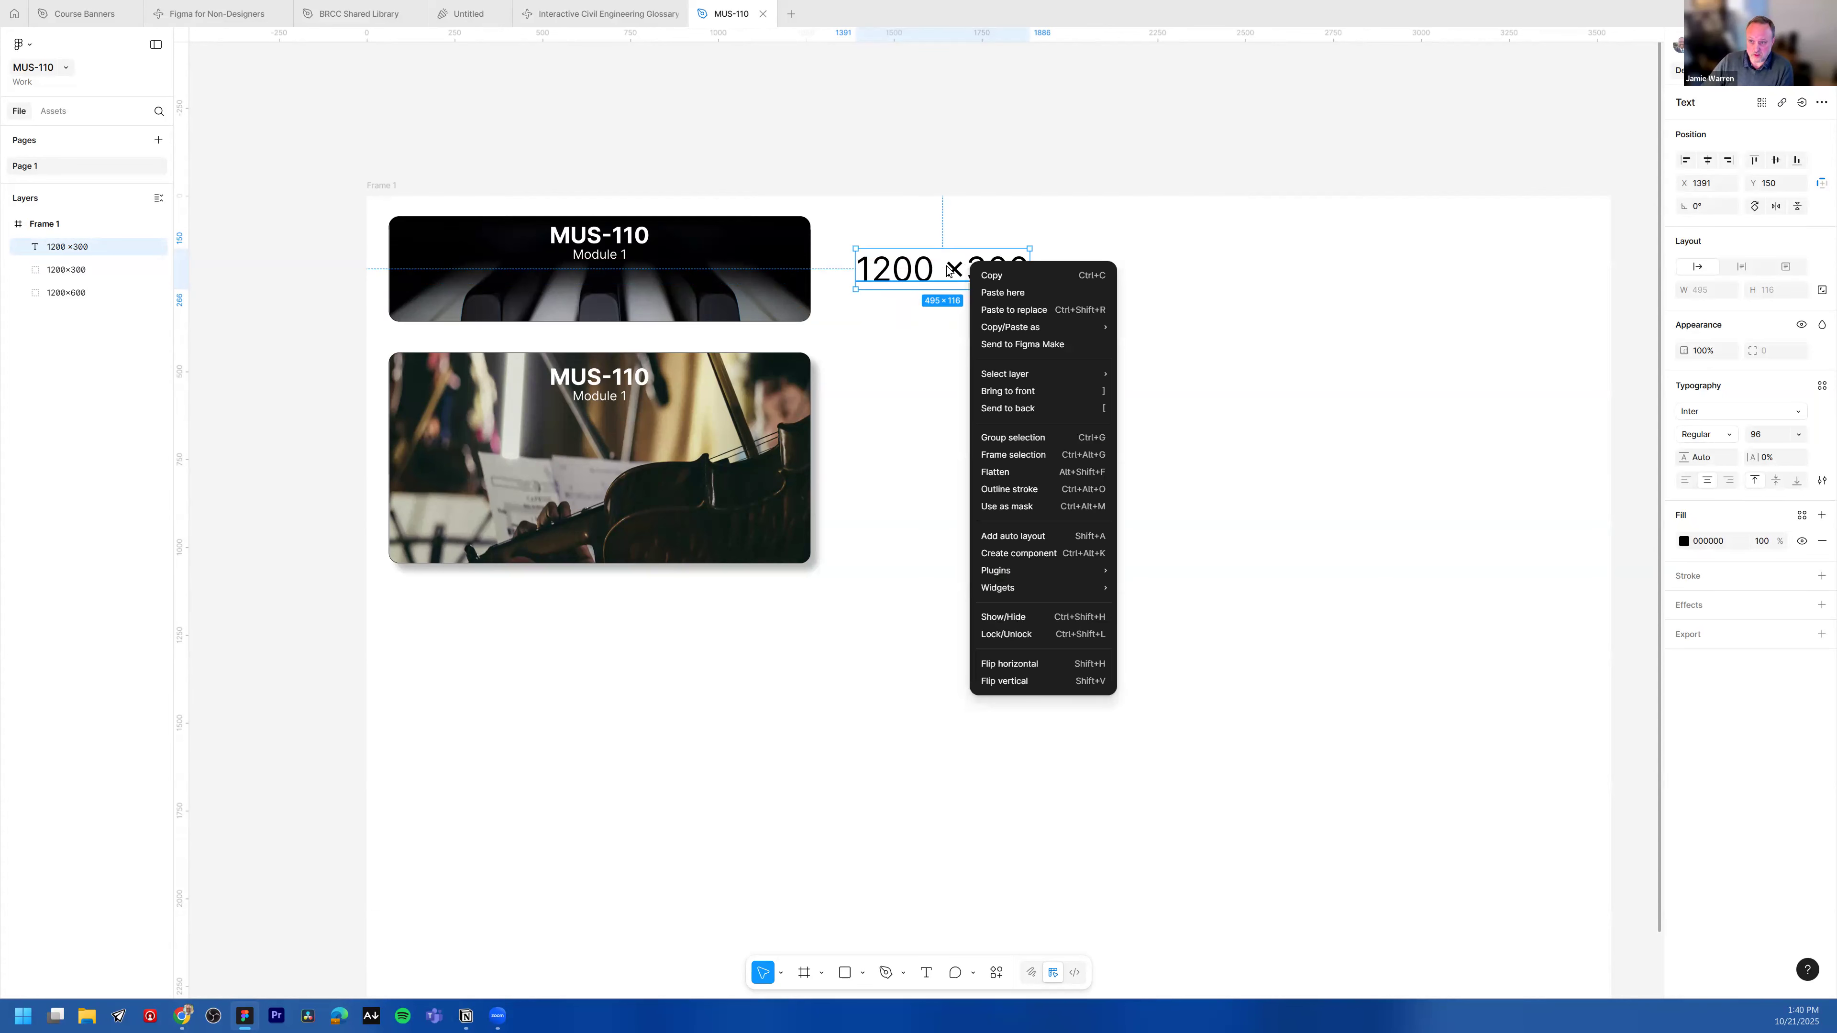
left_click(993, 276)
left_click(910, 413)
right_click(911, 417)
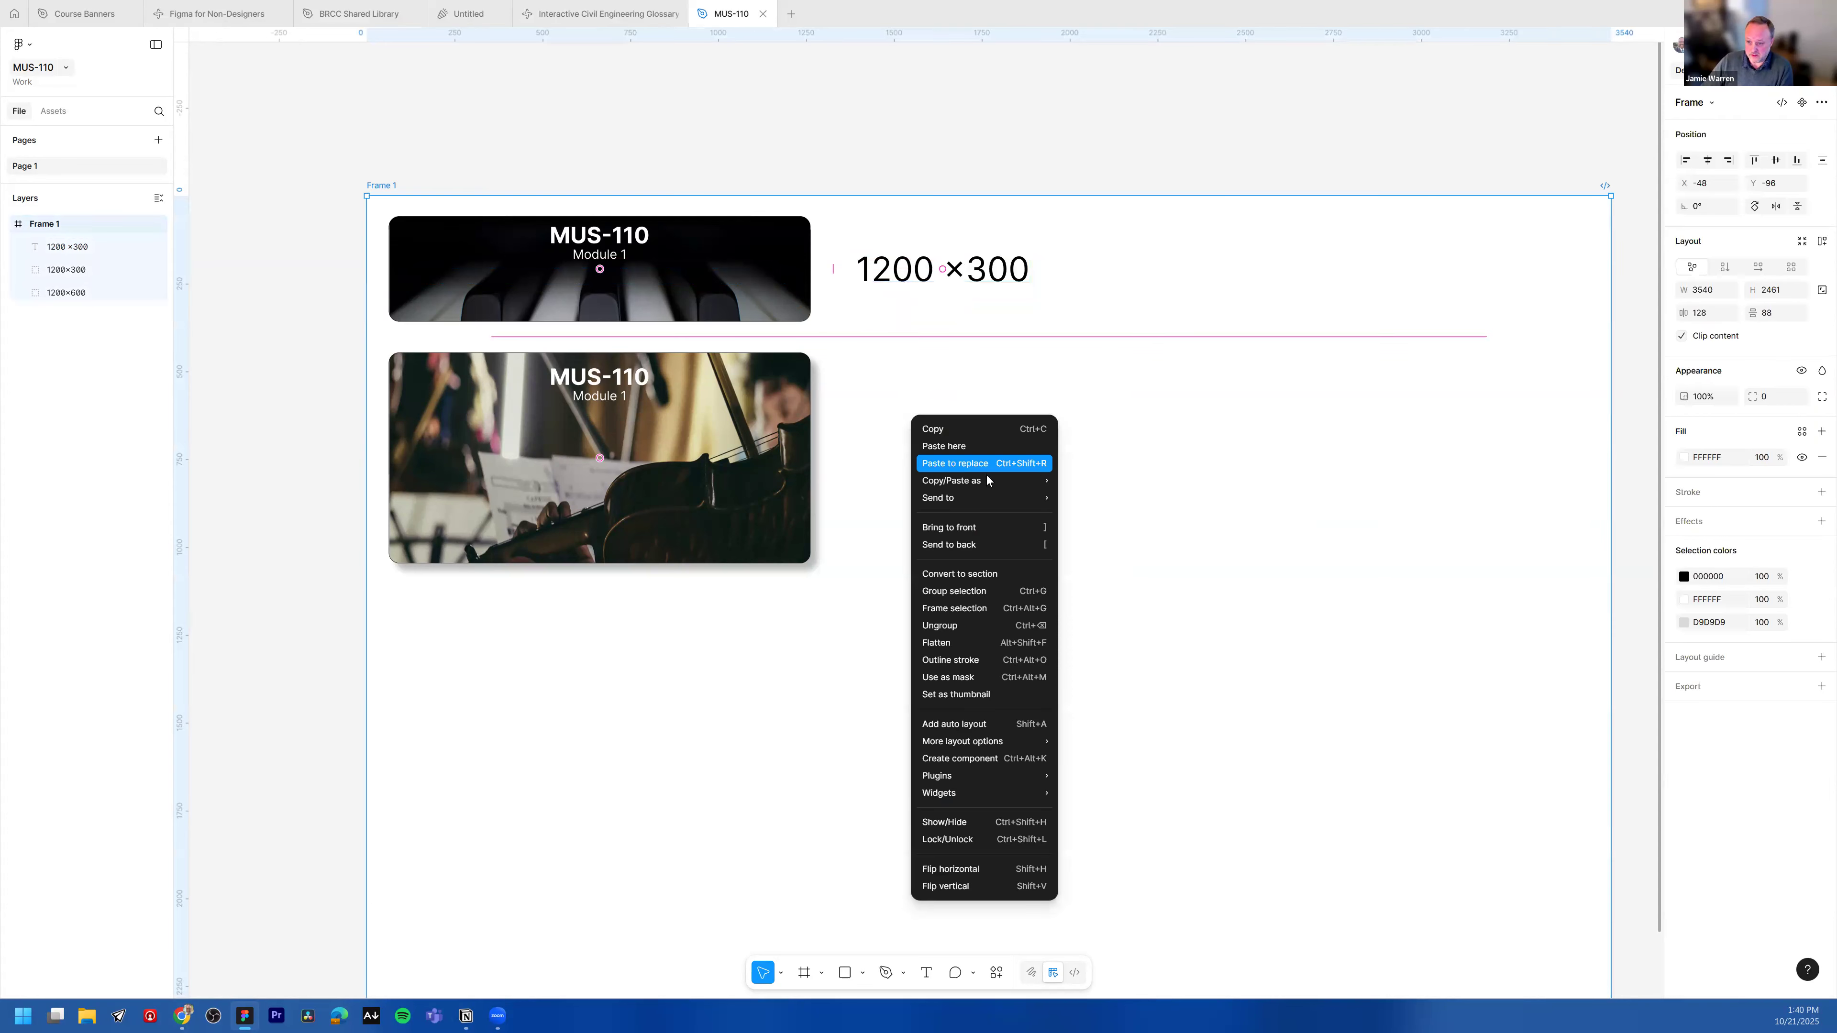
left_click(962, 445)
mouse_move(969, 446)
left_mouse_down()
mouse_move(935, 455)
mouse_move(972, 465)
left_mouse_up()
Step: Change the duplicated label's text to 1200 ×600
double_click(973, 465)
left_click(977, 463)
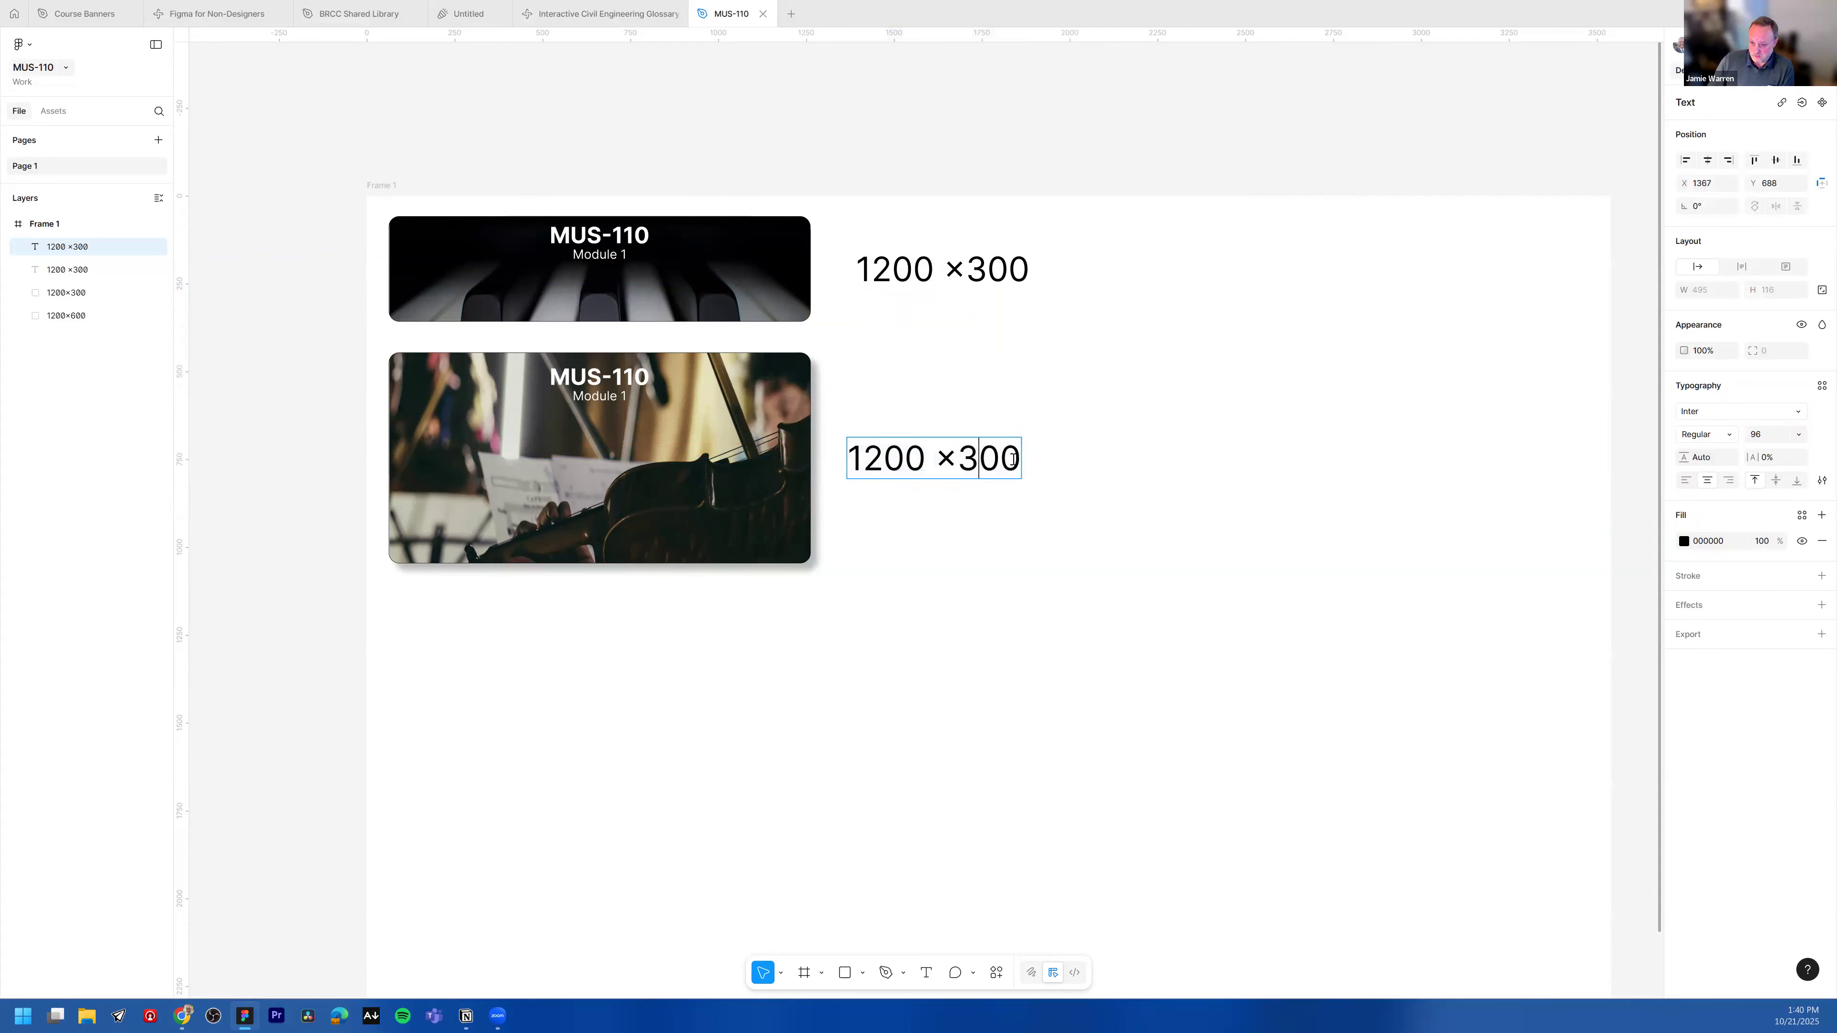
key("BackSpace")
type("6")
key("Escape")
Step: Duplicate the violin banner together with its 1200 ×600 label and place the copy below
scroll(1197, 471, "down", 1)
scroll(1197, 470, "down", 3)
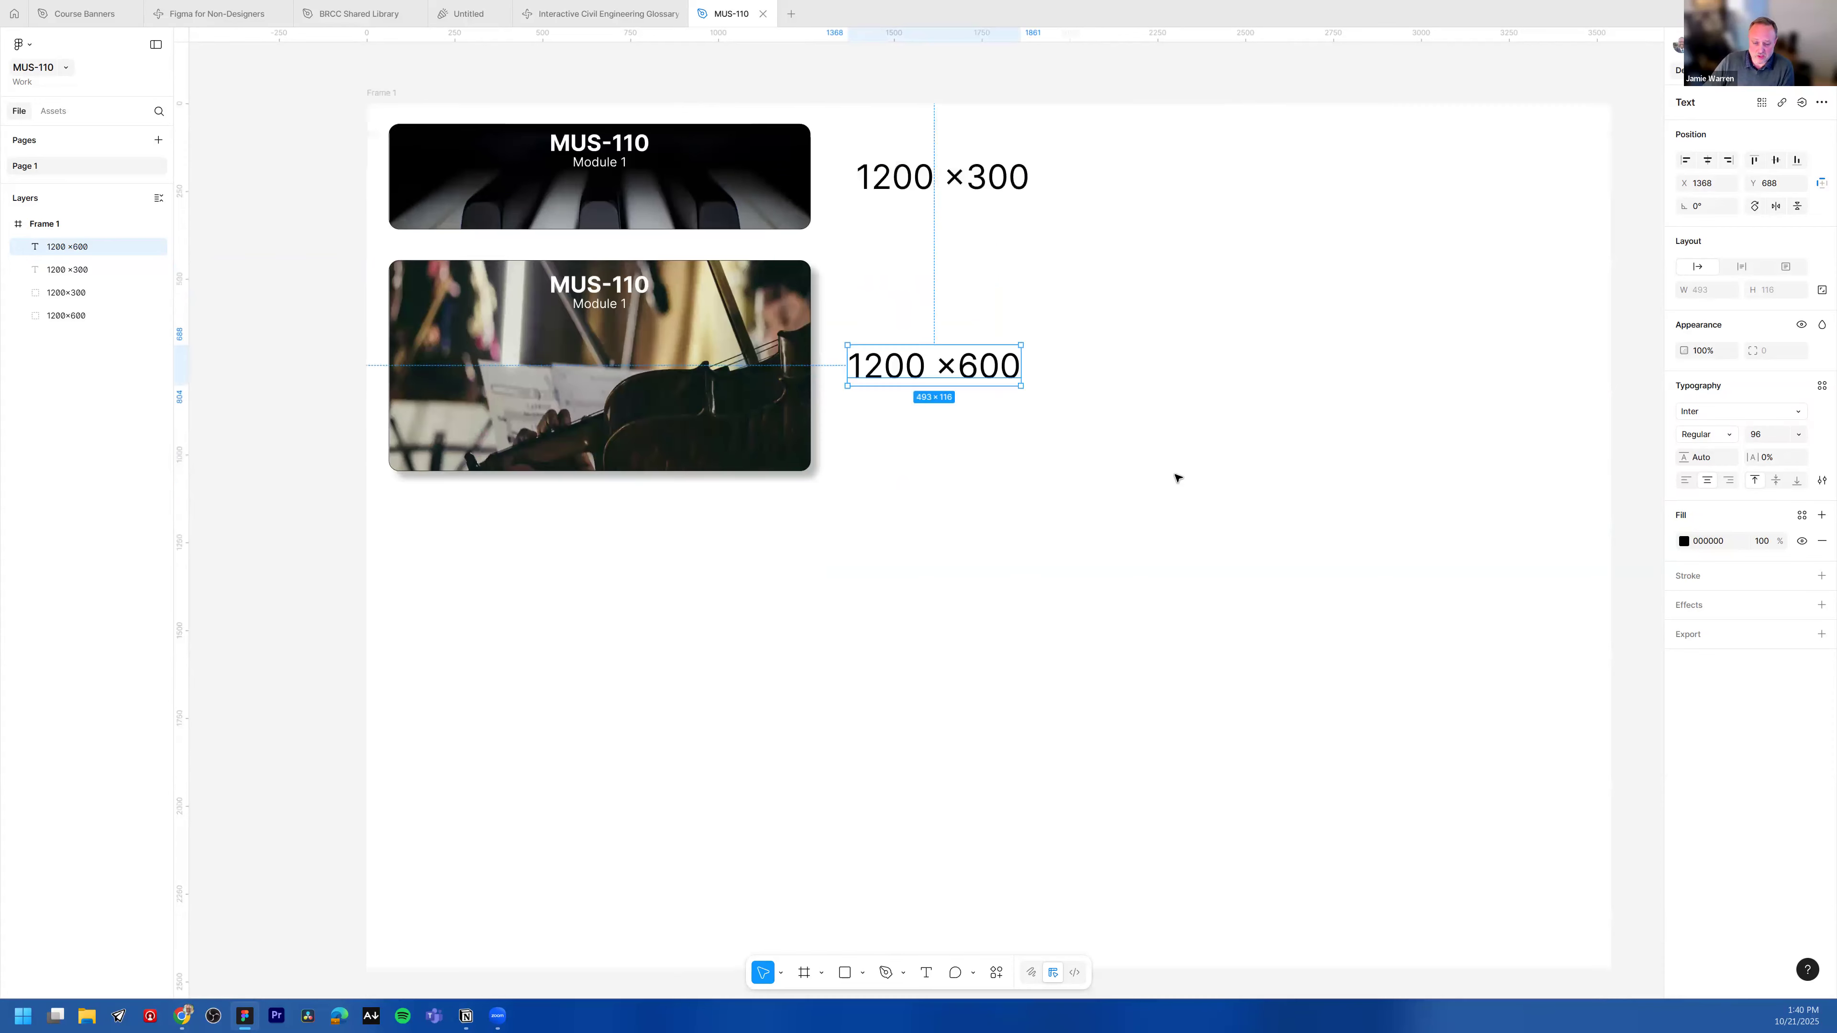
left_click_drag(1107, 395, 725, 320)
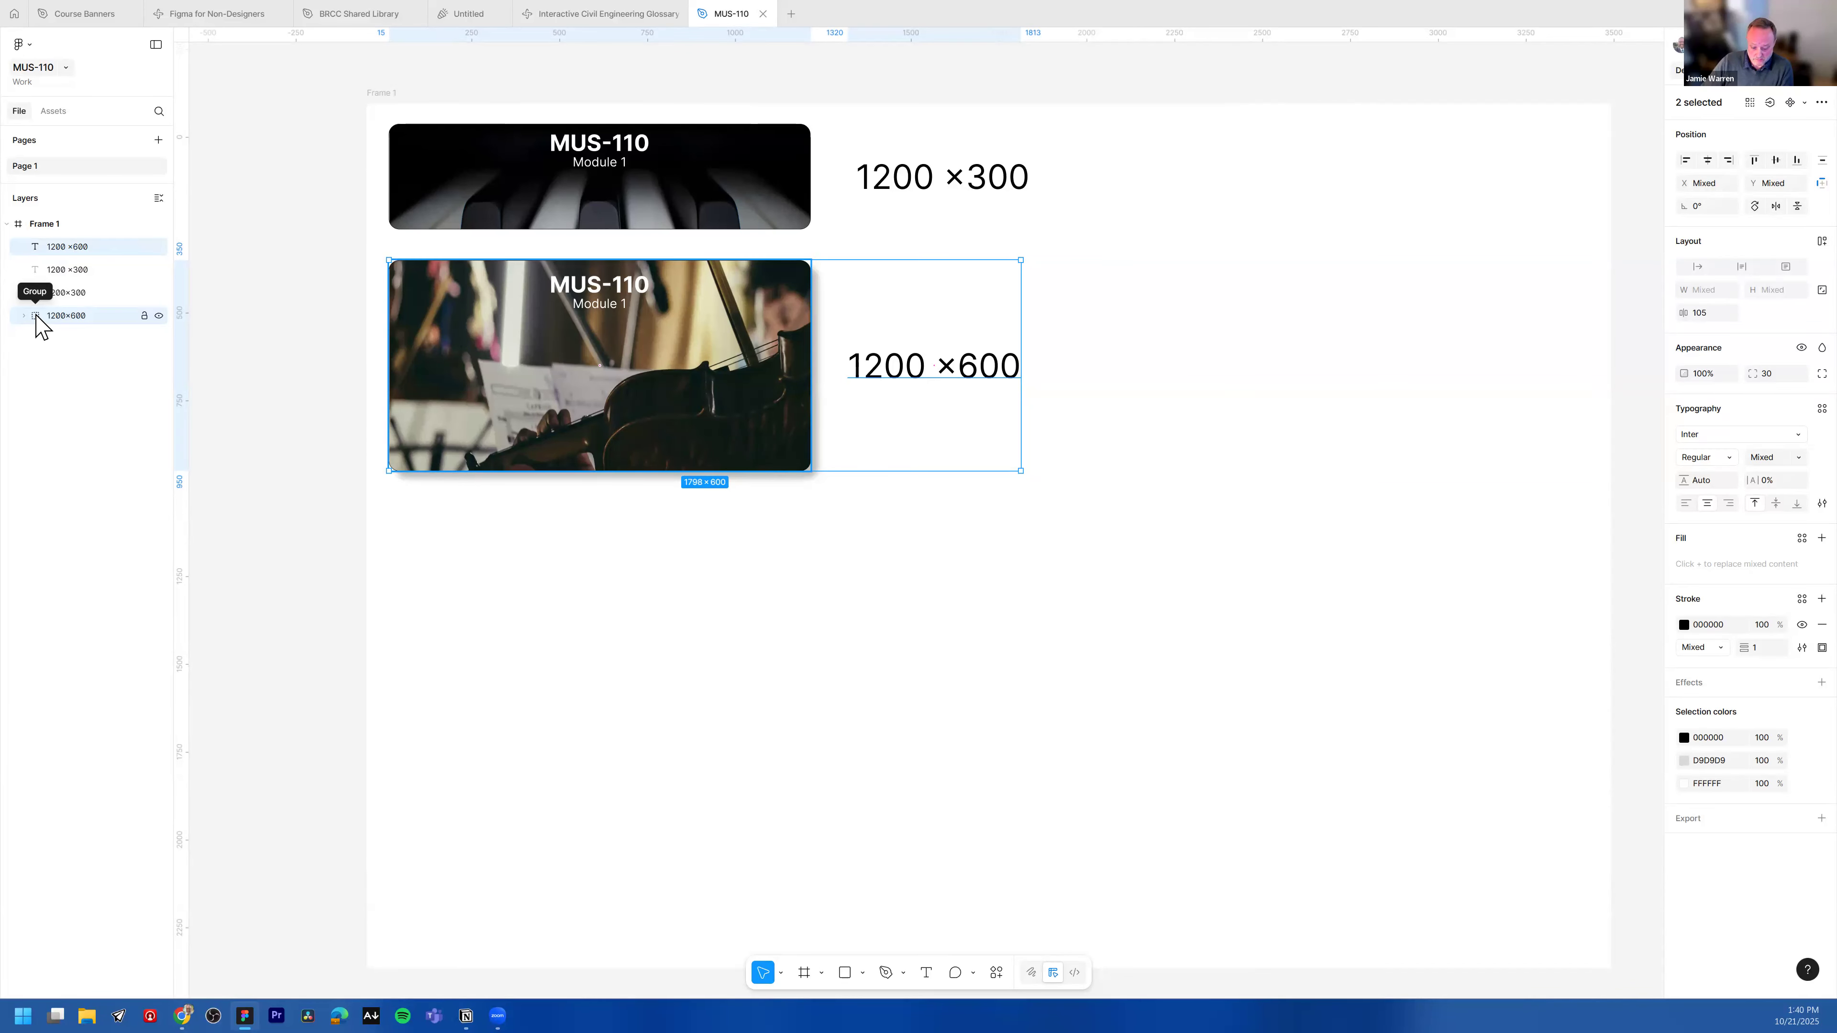
key("ctrl+d")
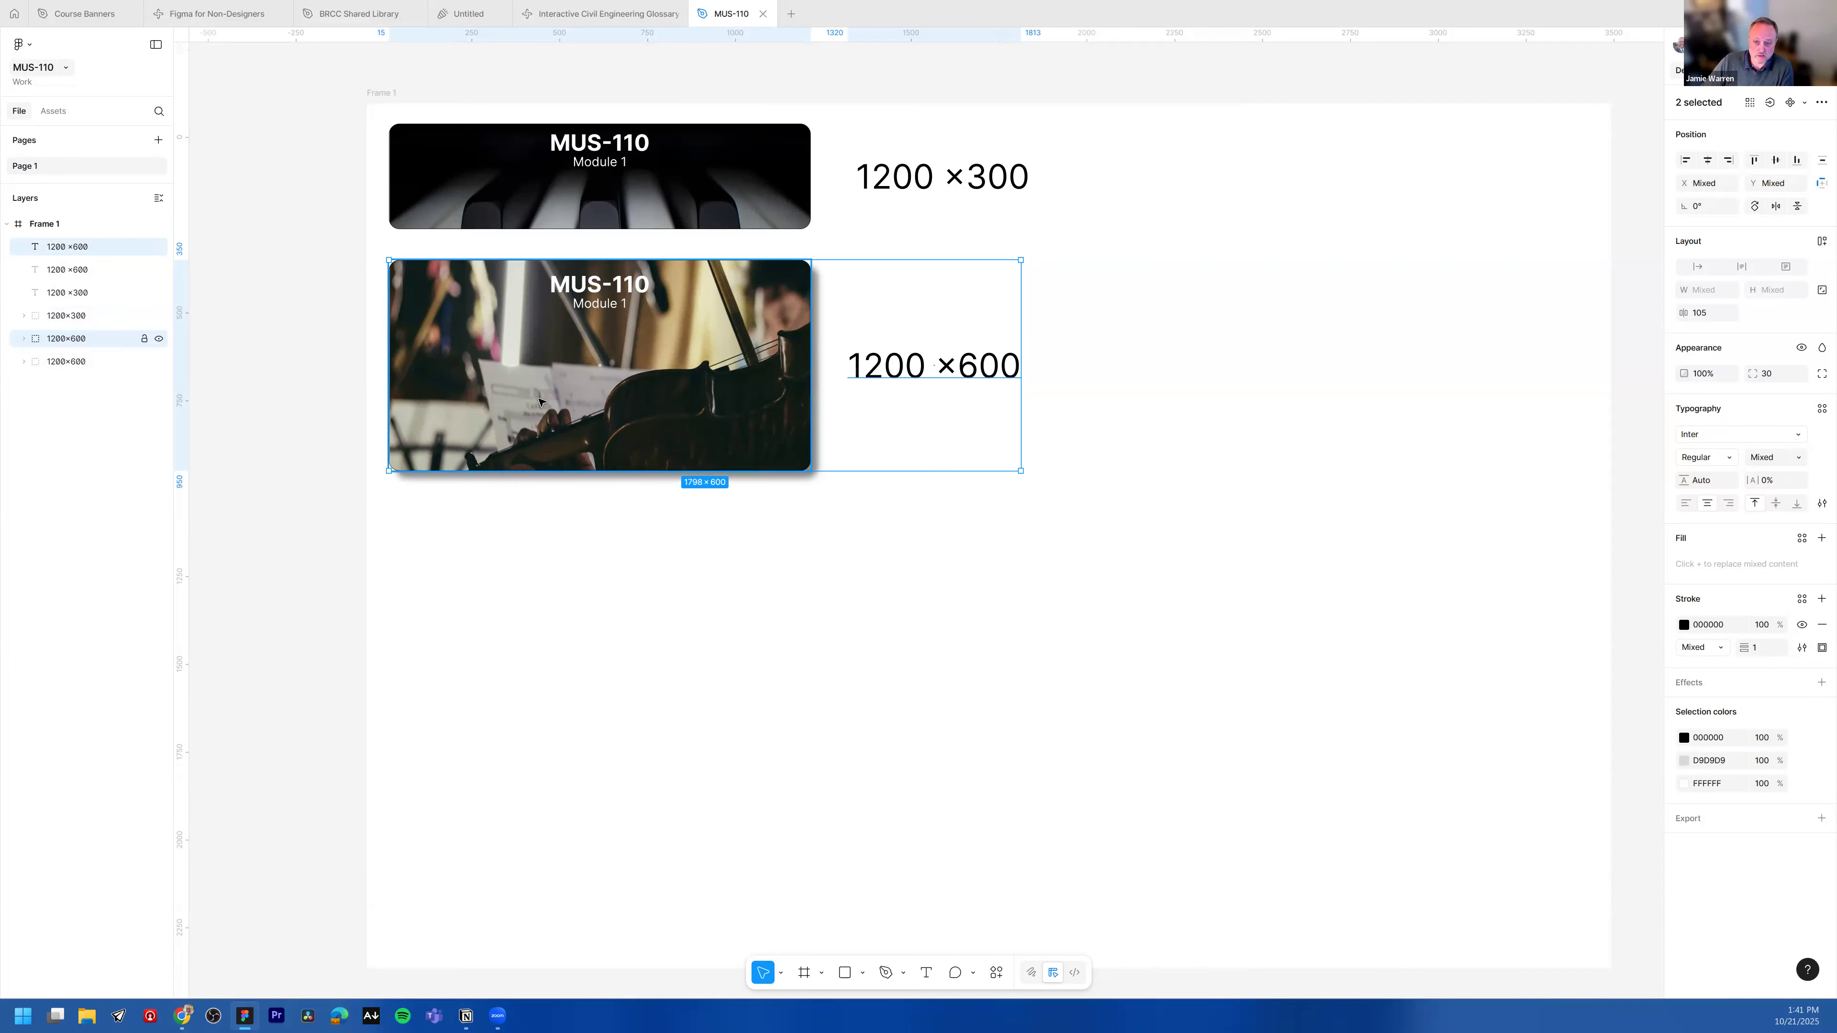
left_click_drag(543, 407, 662, 615)
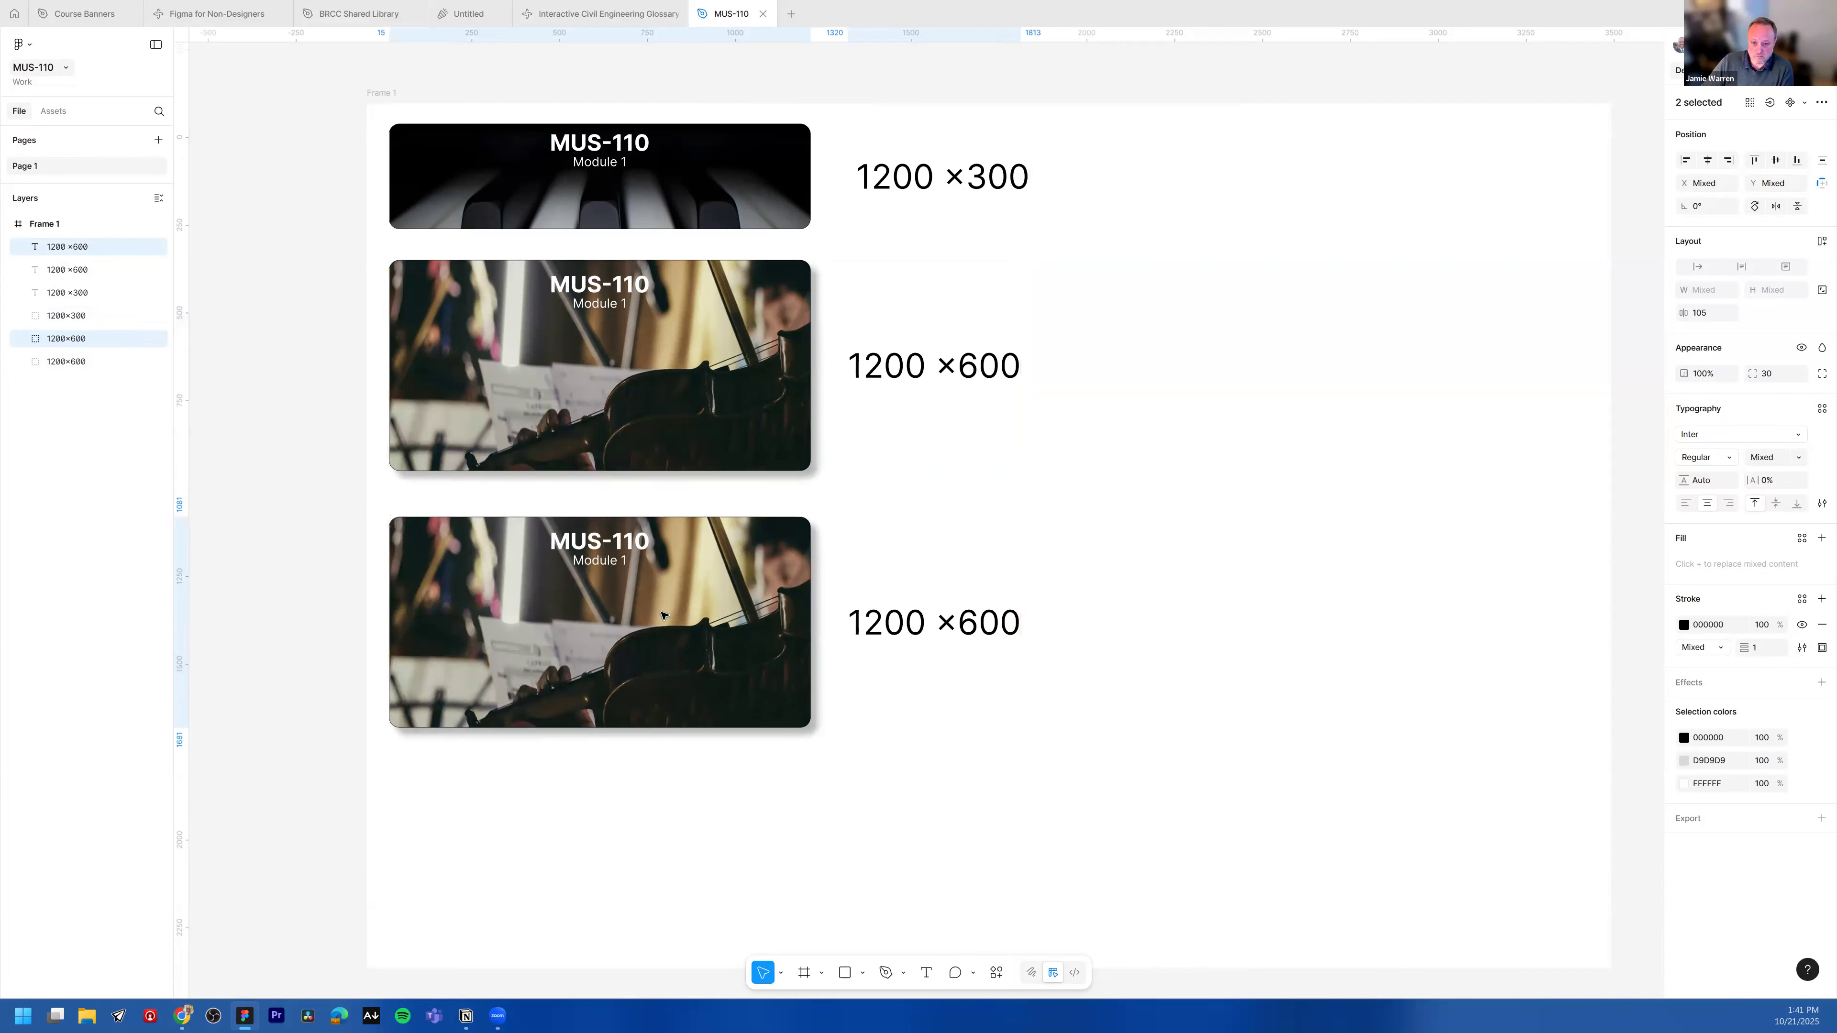
left_click(813, 773)
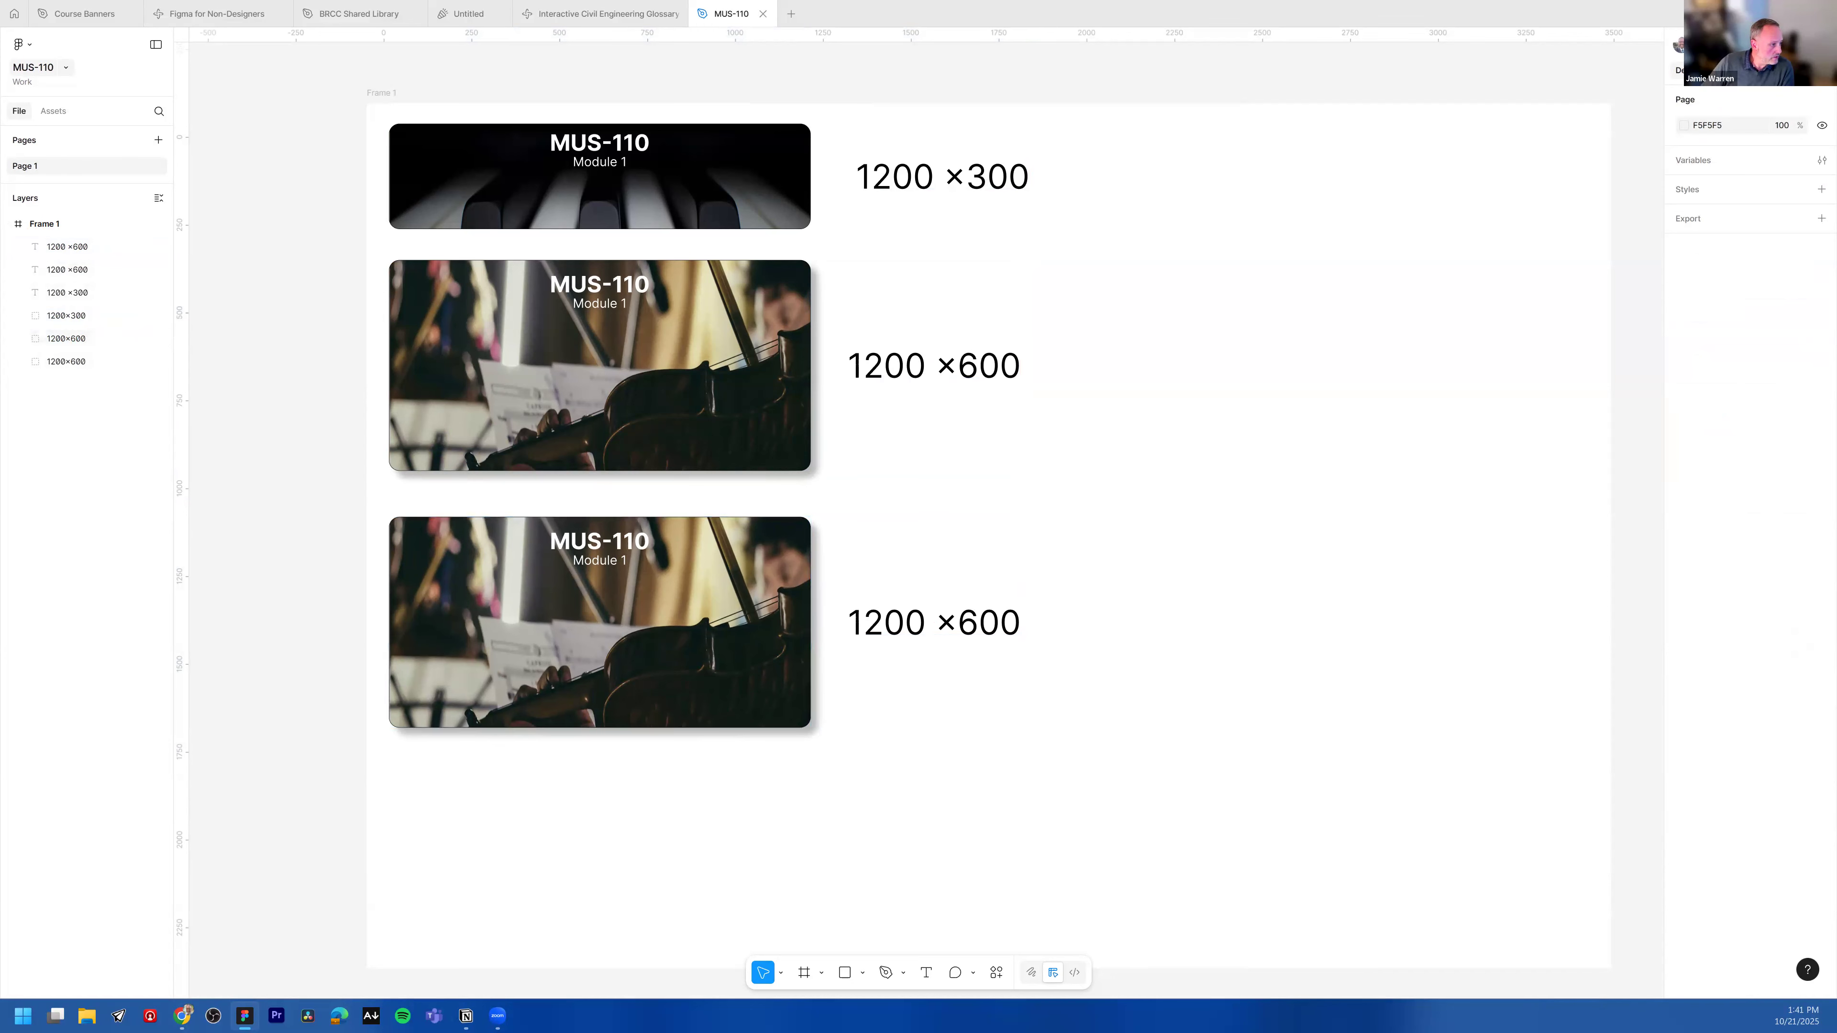
Step: Rename the copied banner's group layer to 1200×1200
left_click(653, 597)
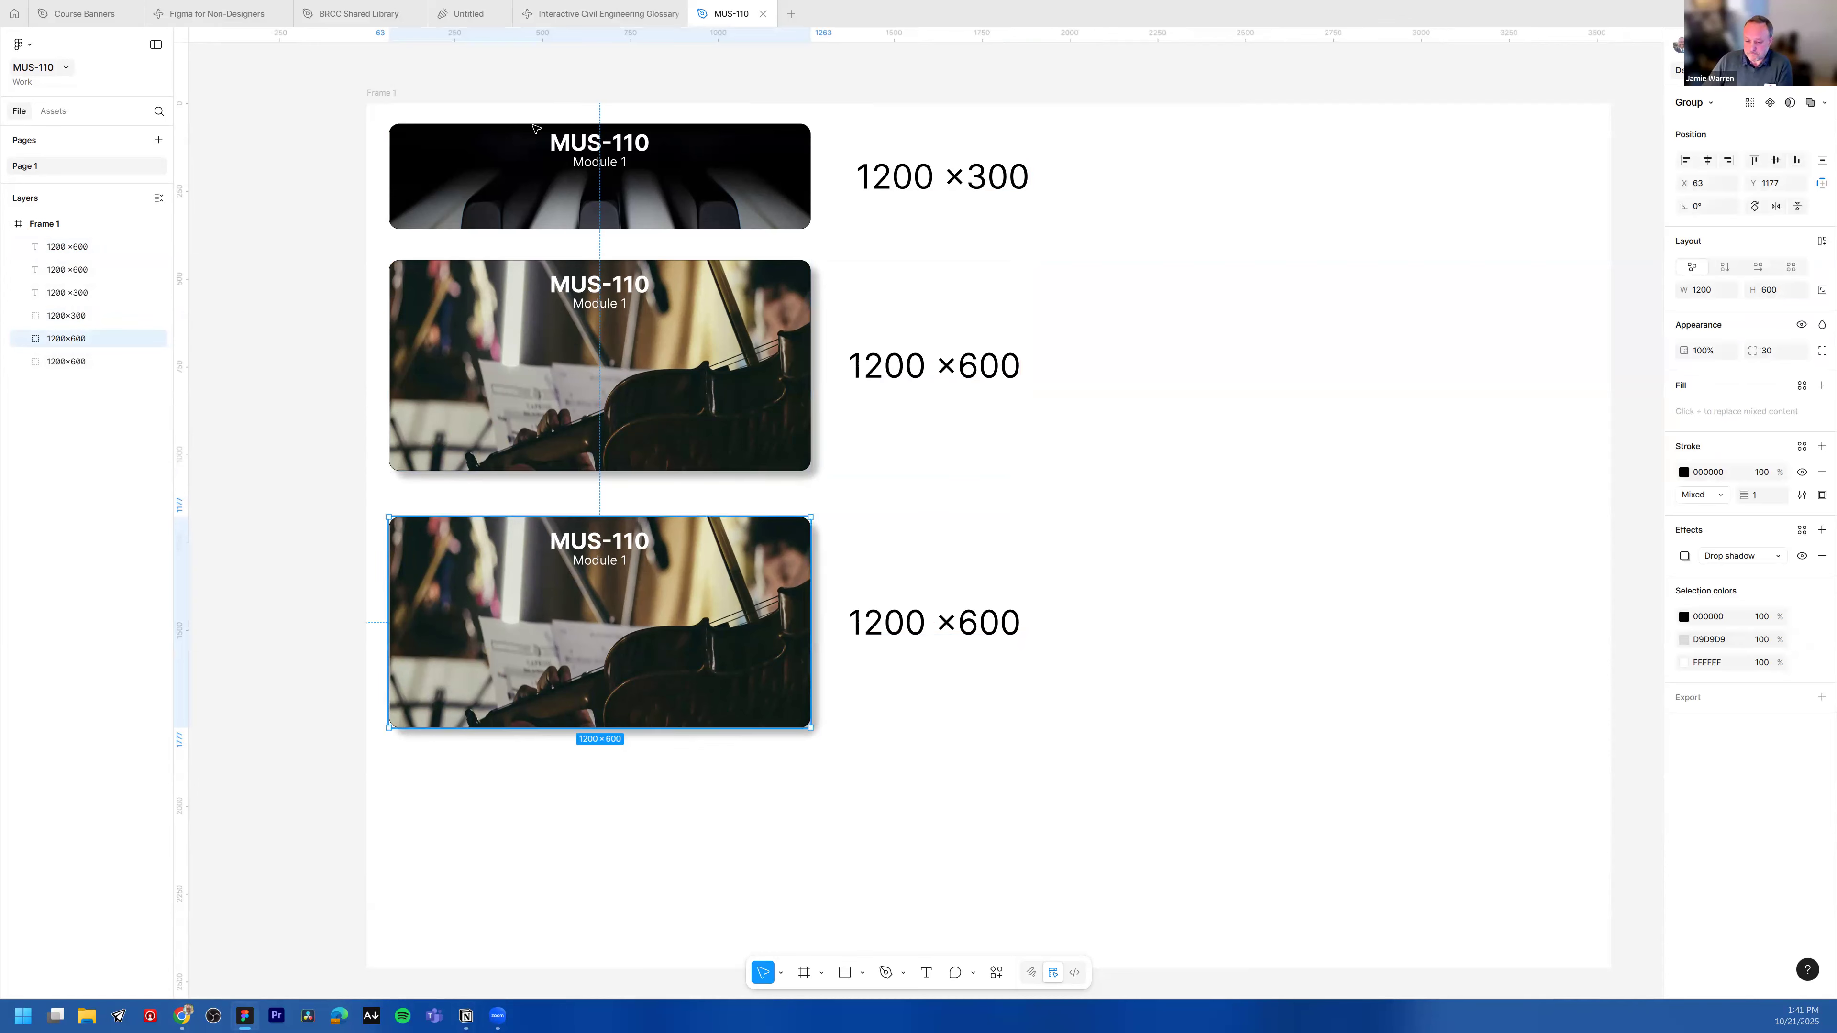
left_click(77, 339)
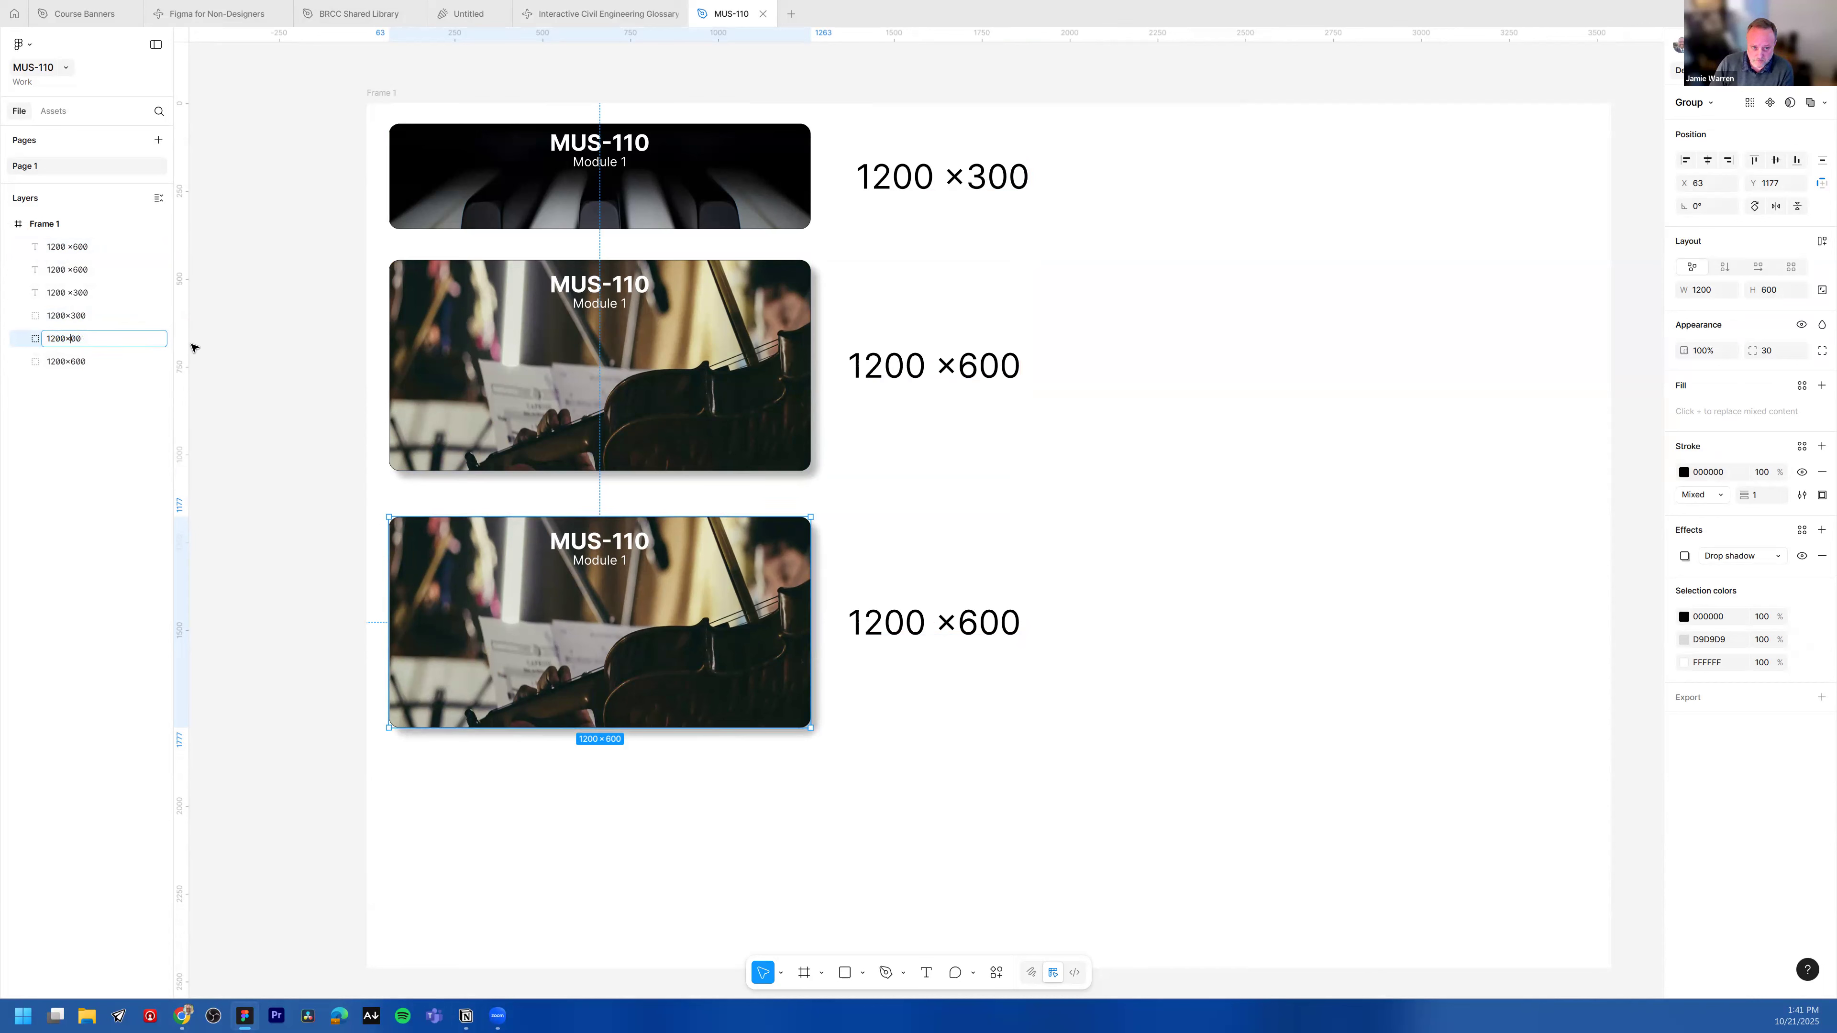
key("Return")
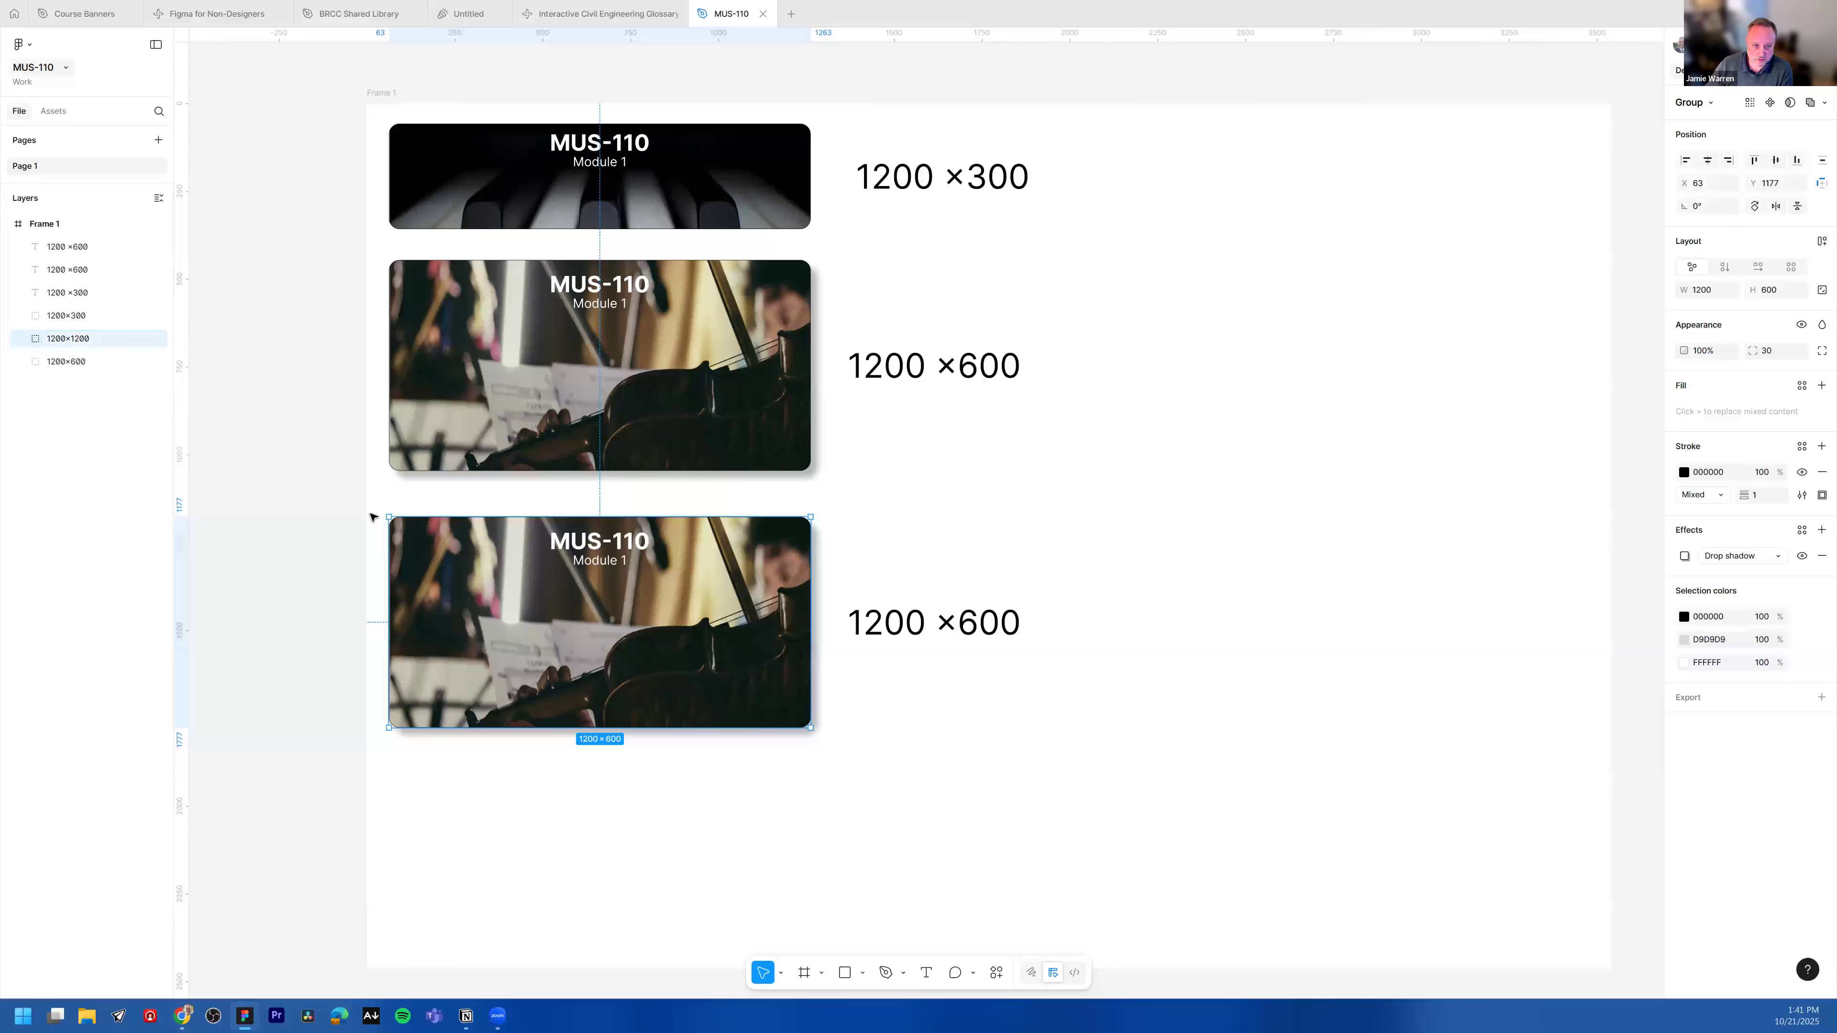
left_click(78, 364)
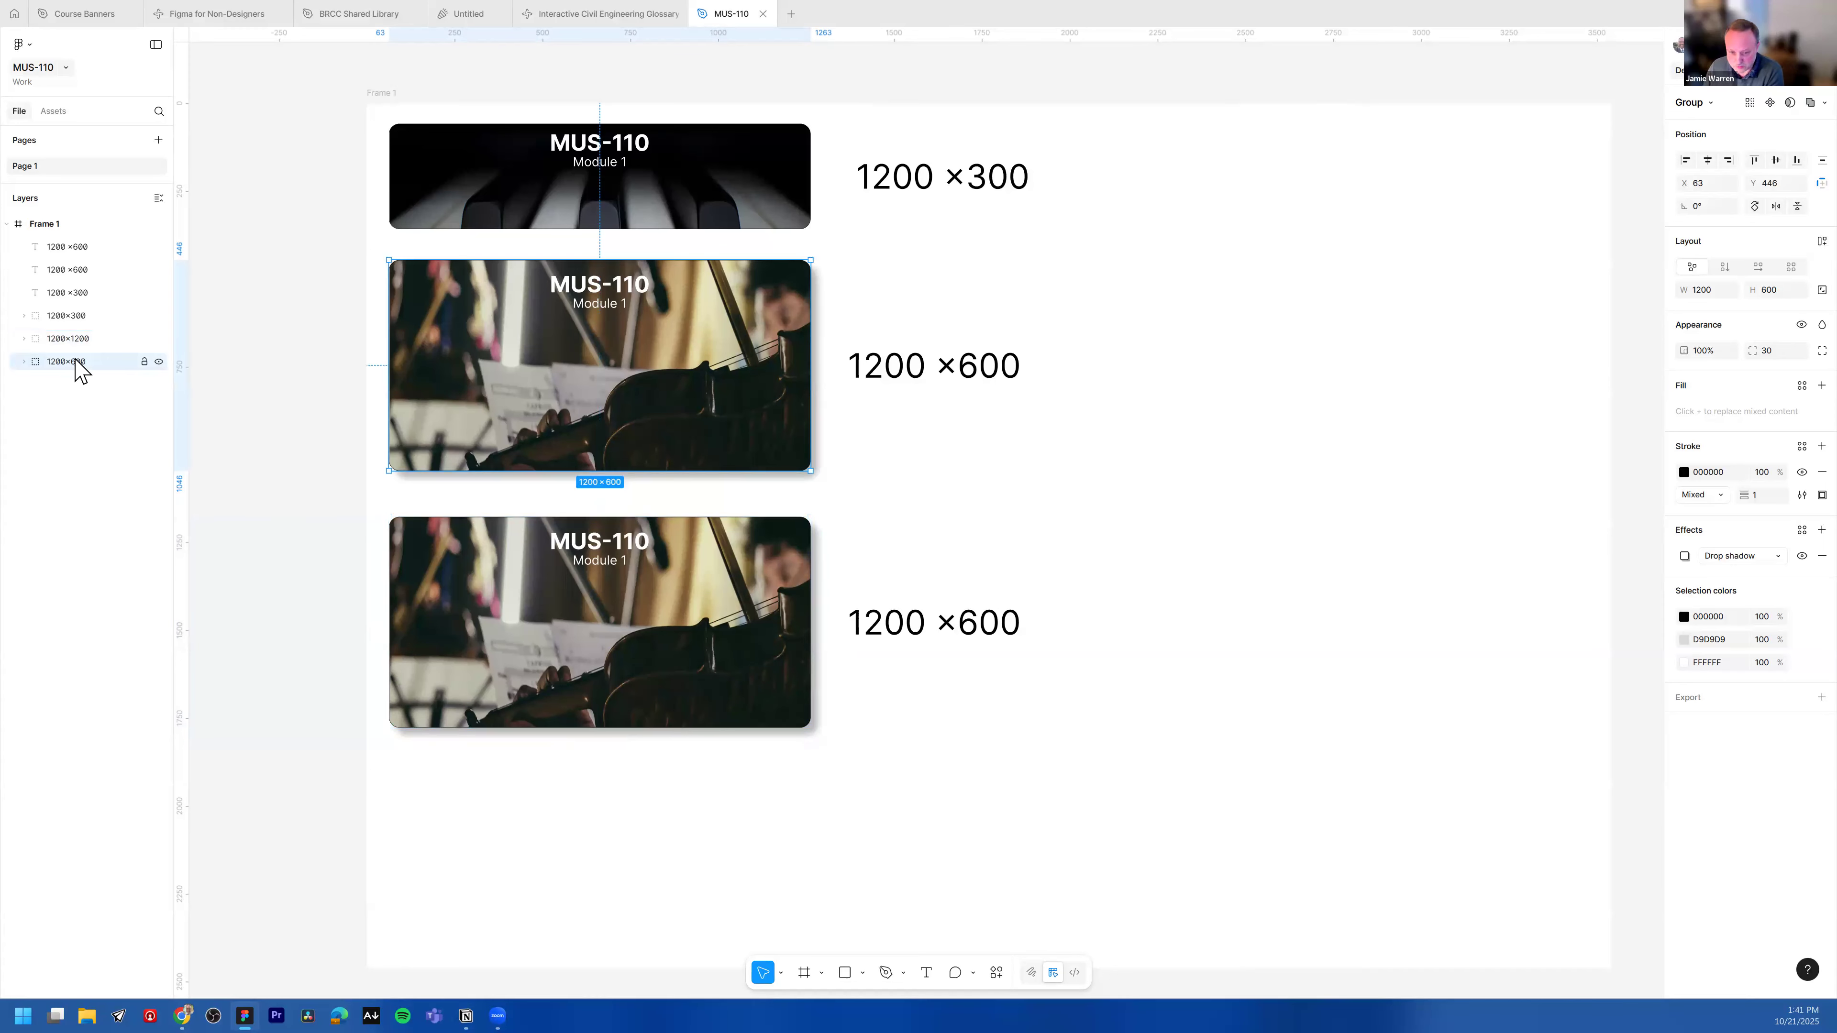
key("Delete")
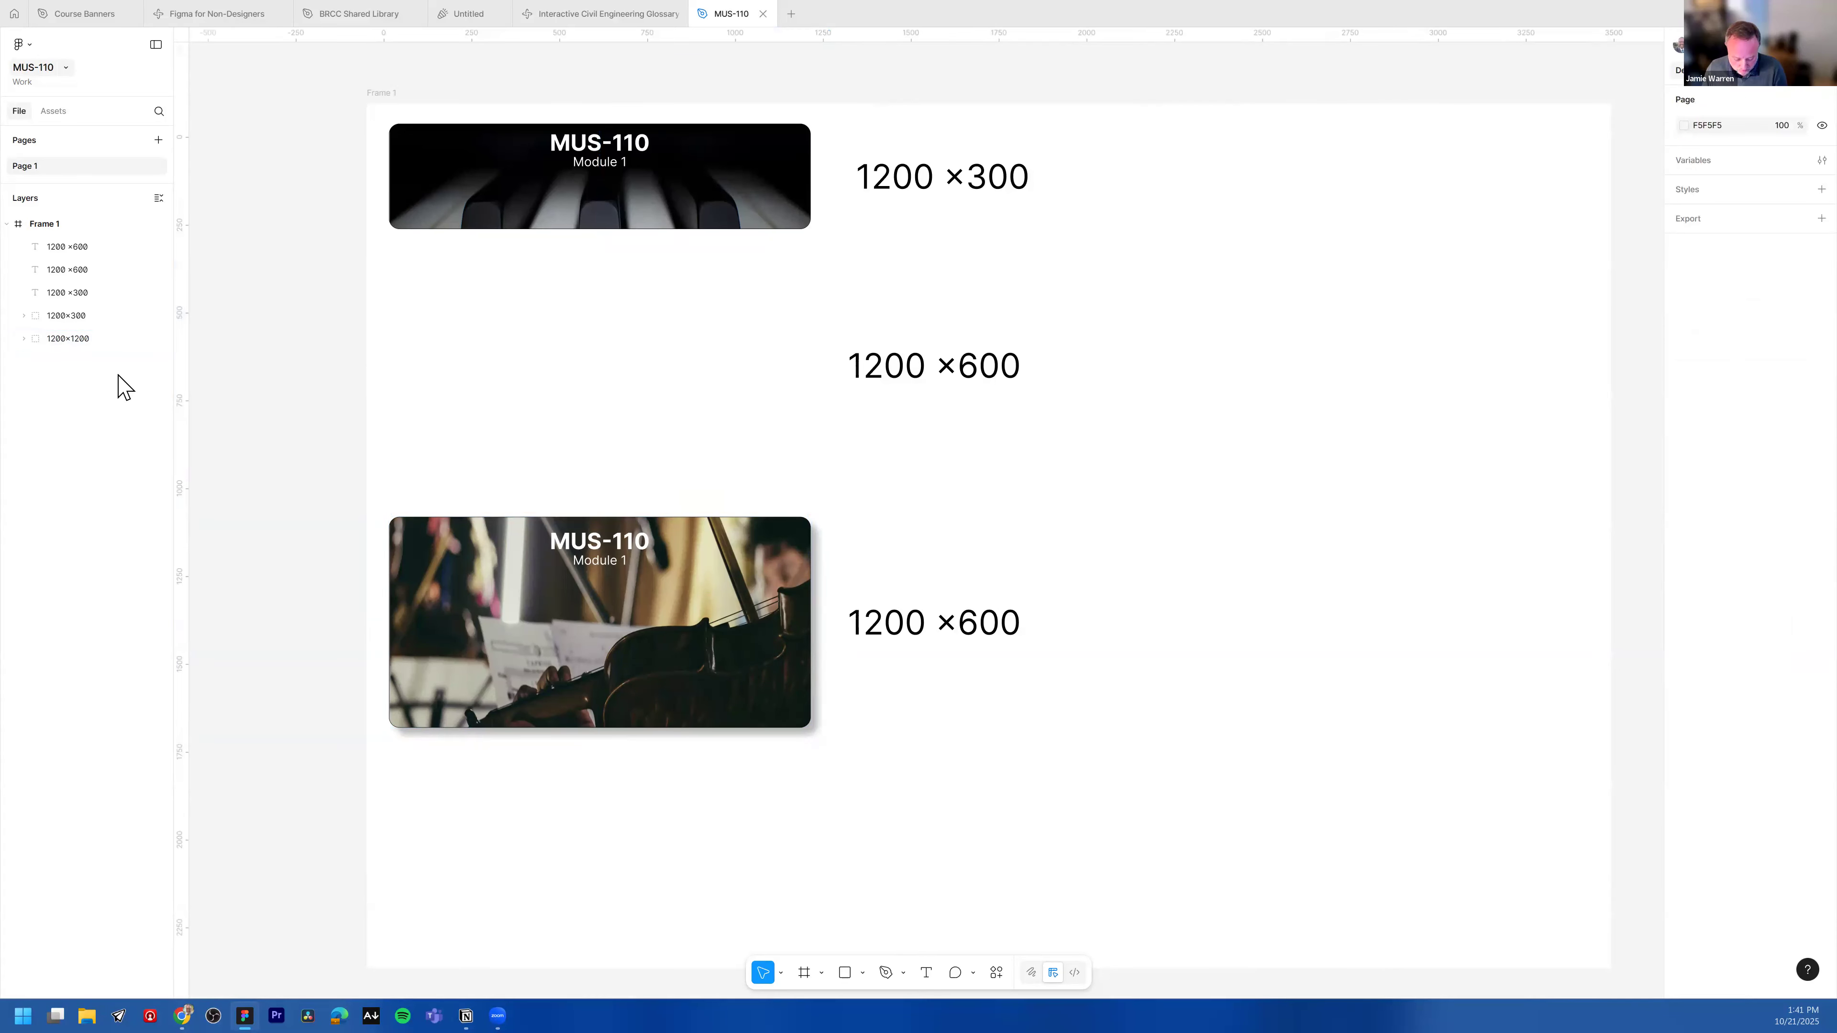
key("ctrl+z")
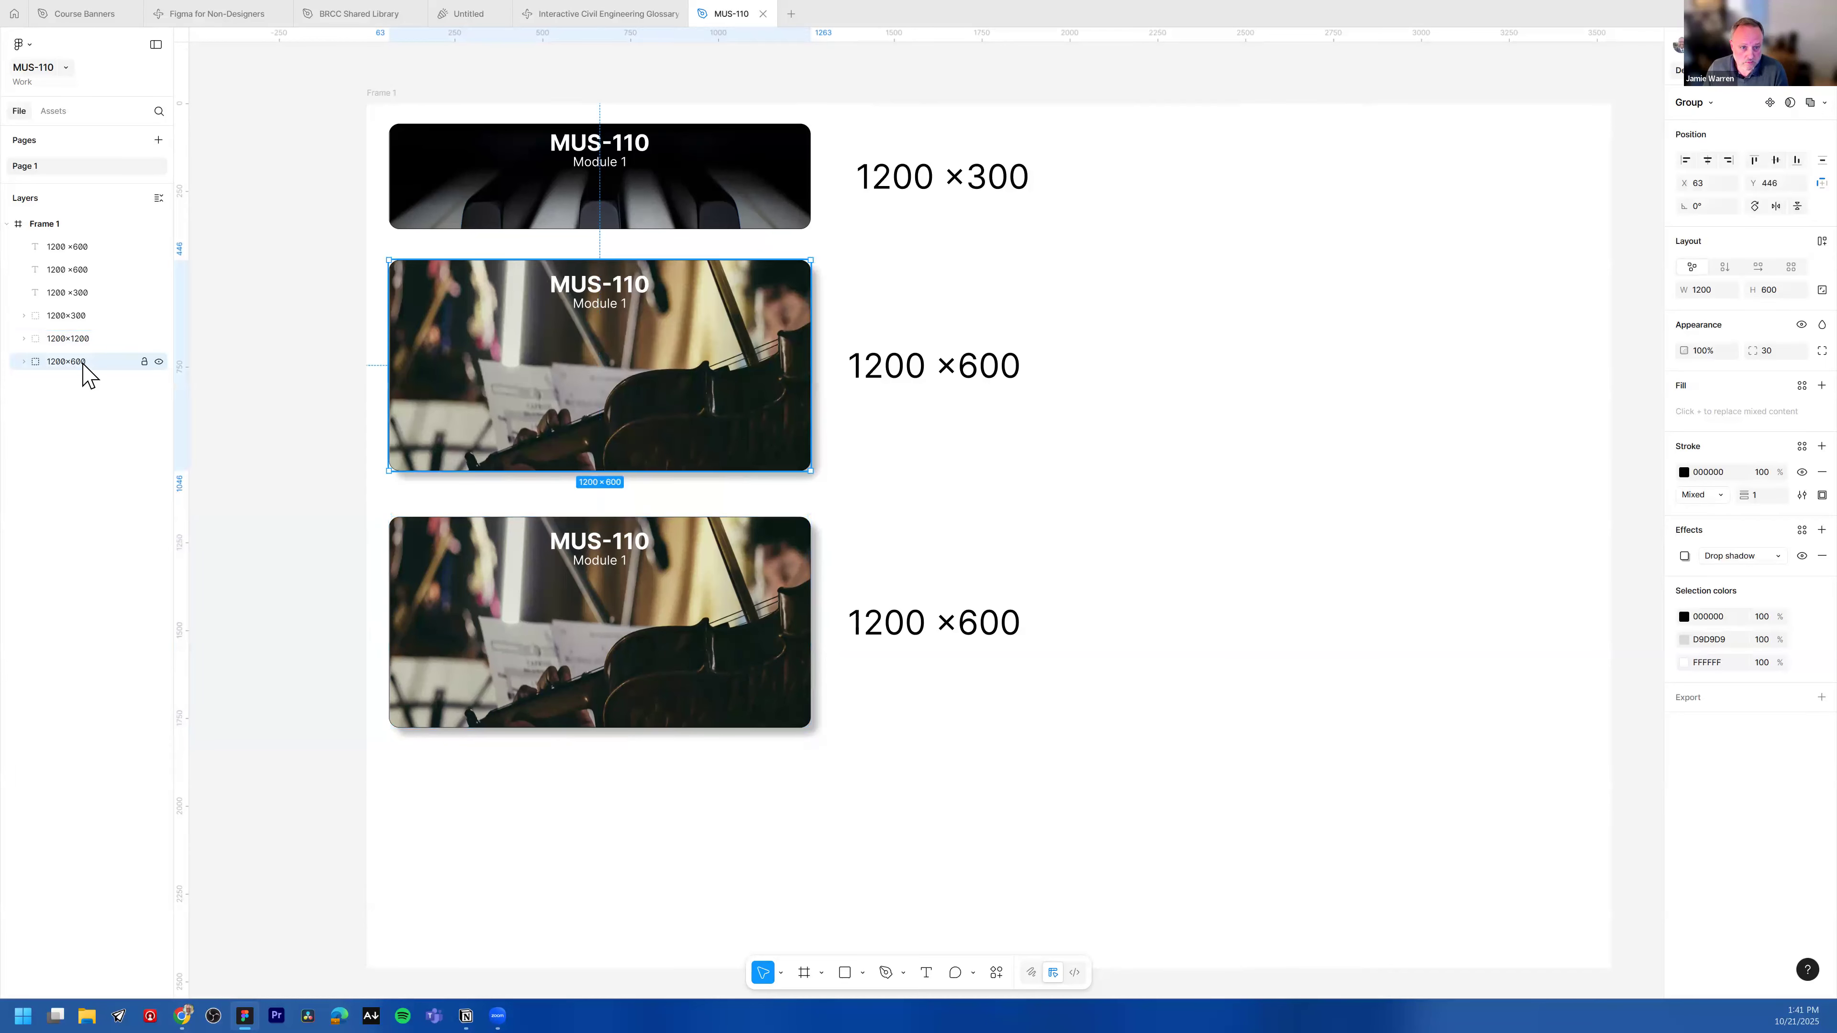
Step: Set the copied banner group's height to 1200
left_click(96, 270)
left_click(629, 288)
double_click(629, 288)
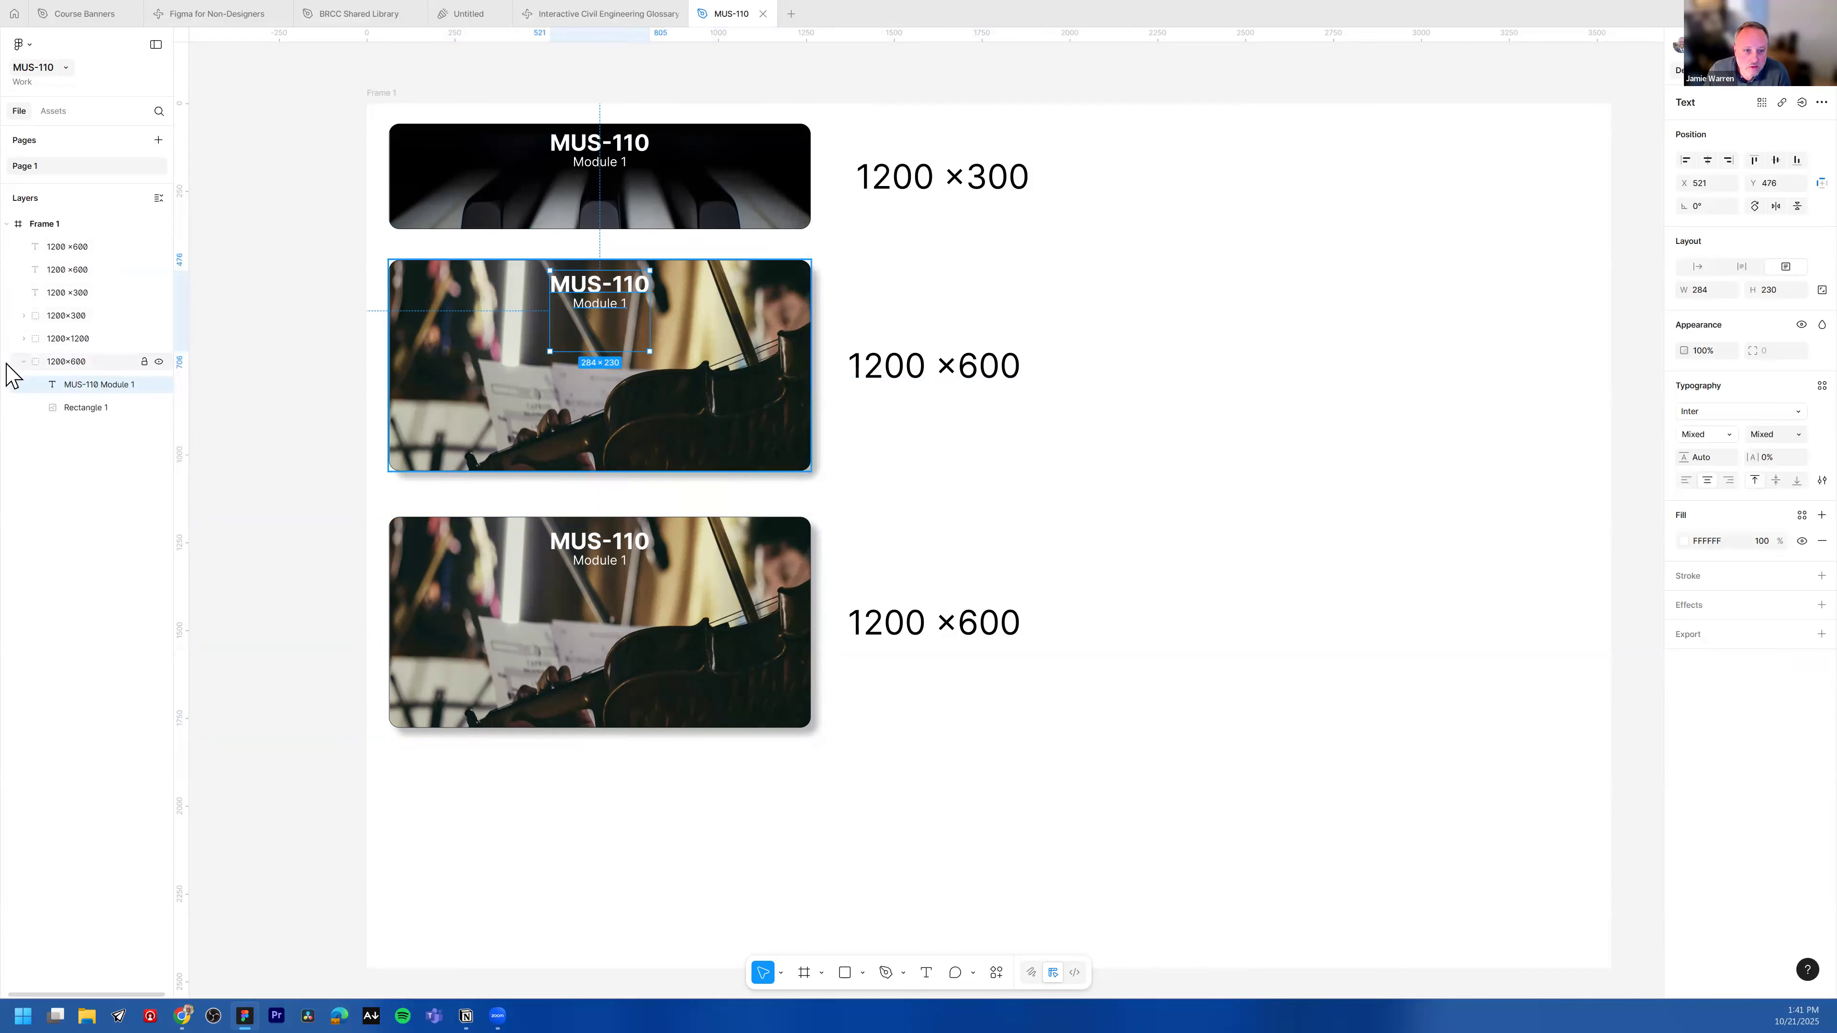
left_click(24, 361)
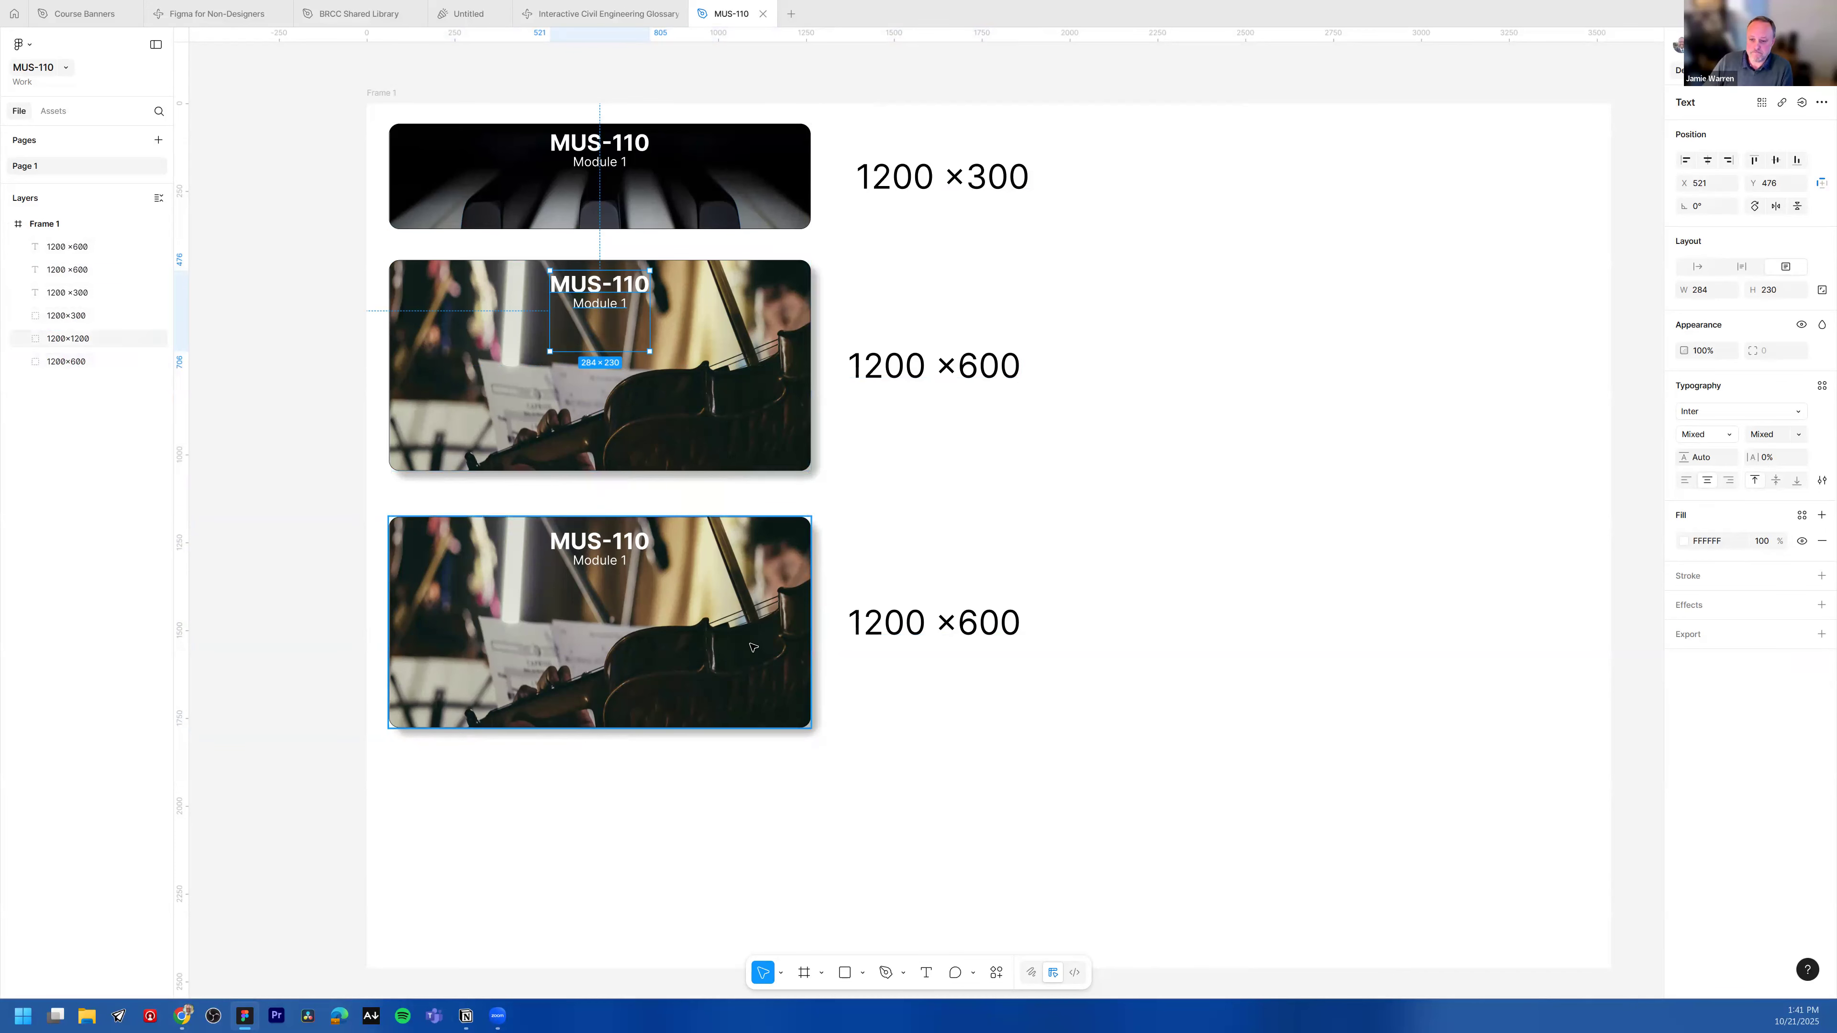
left_click(643, 610)
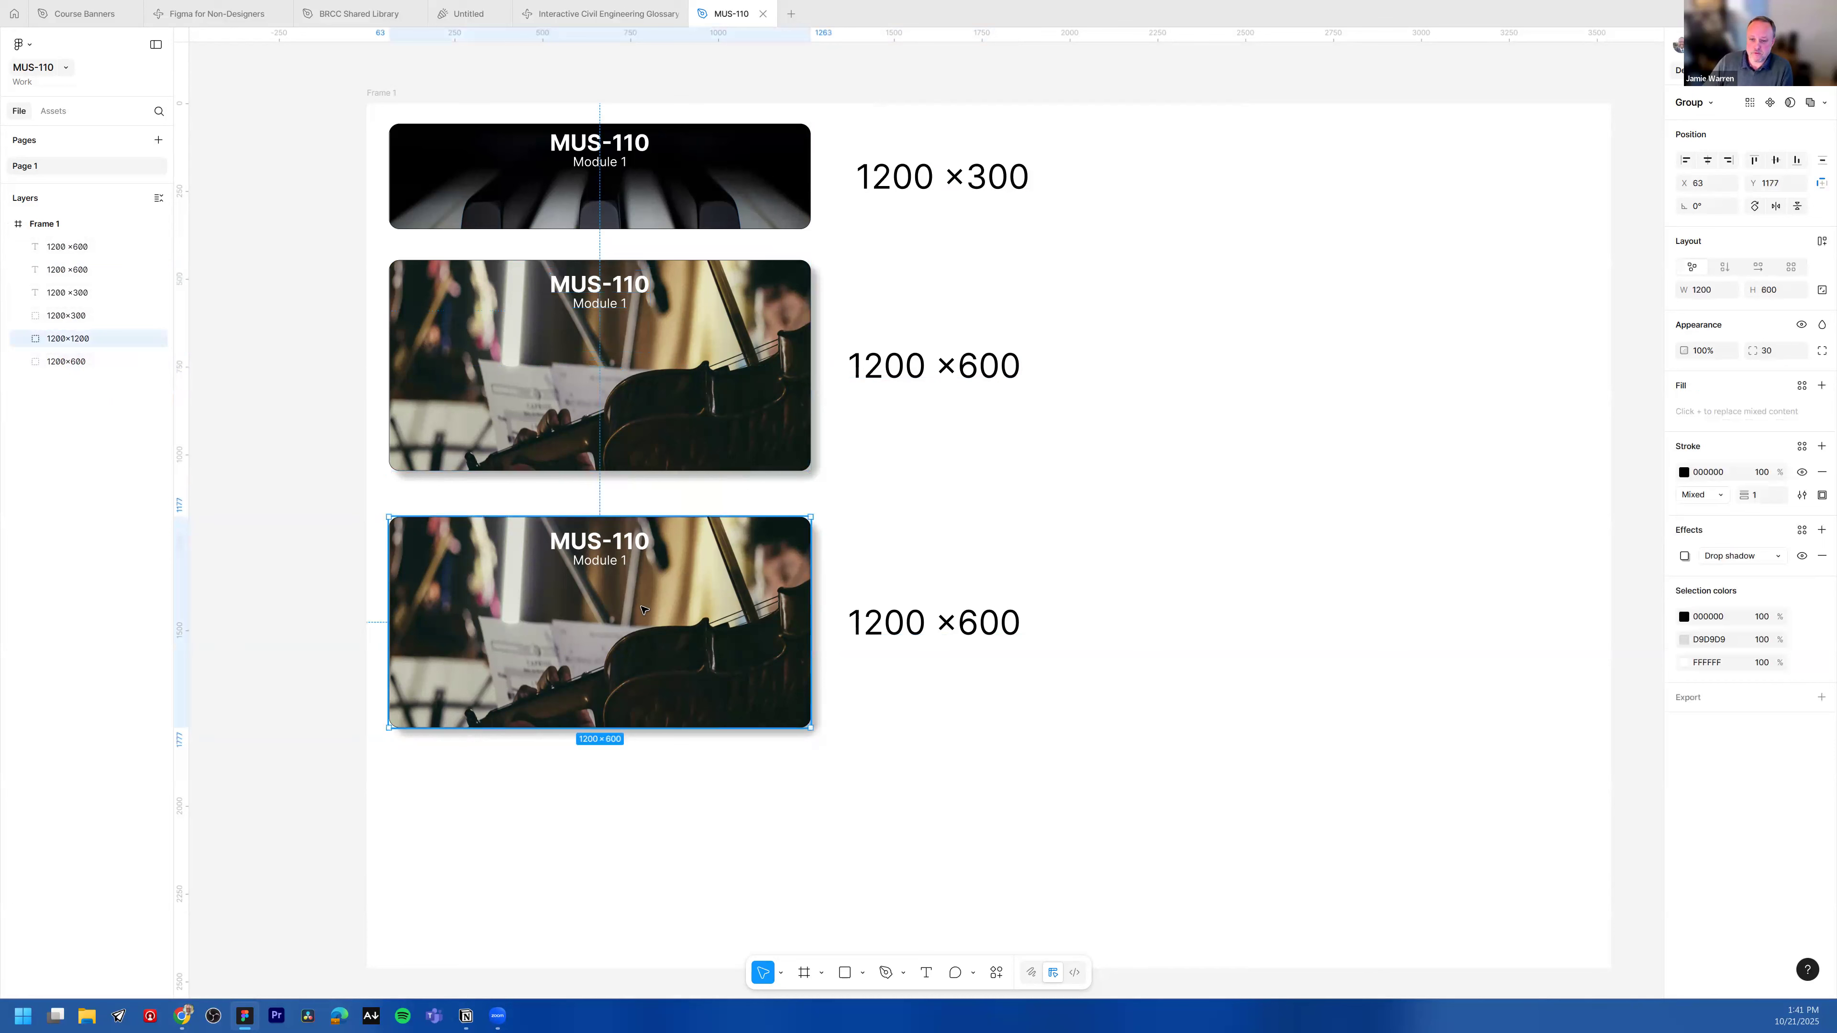
left_click(1769, 291)
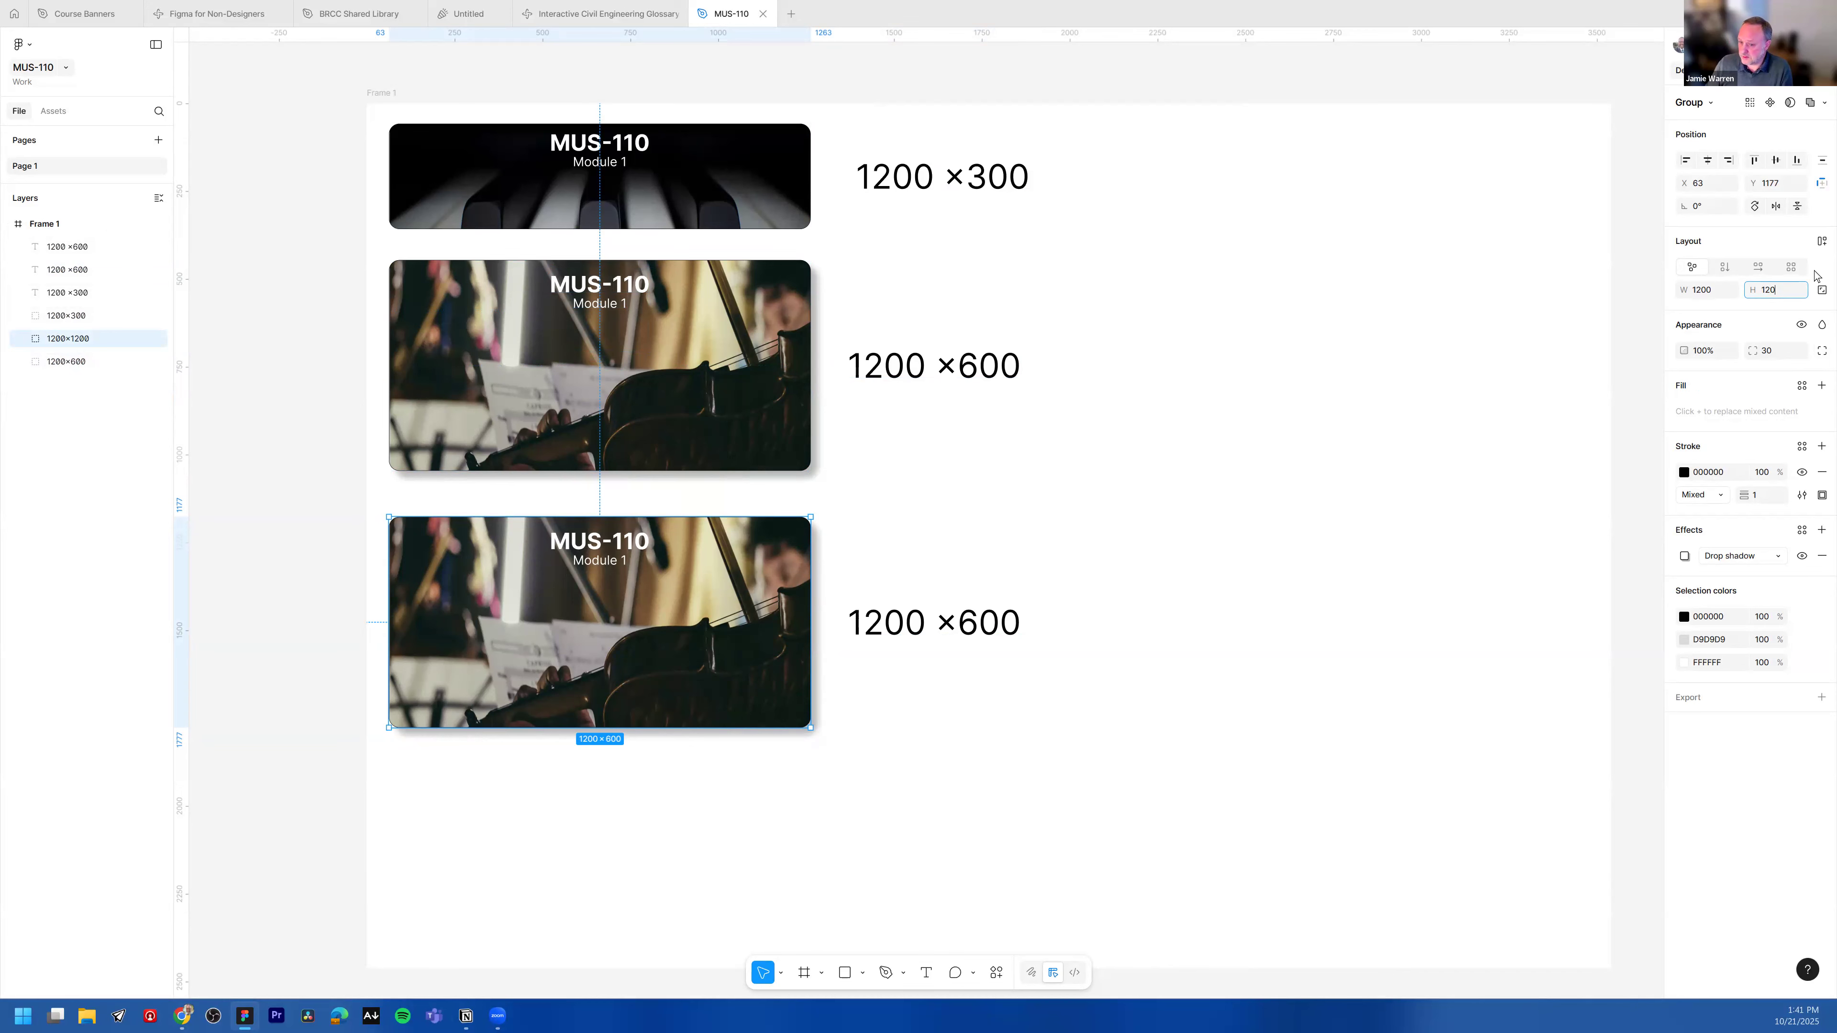
key("Return")
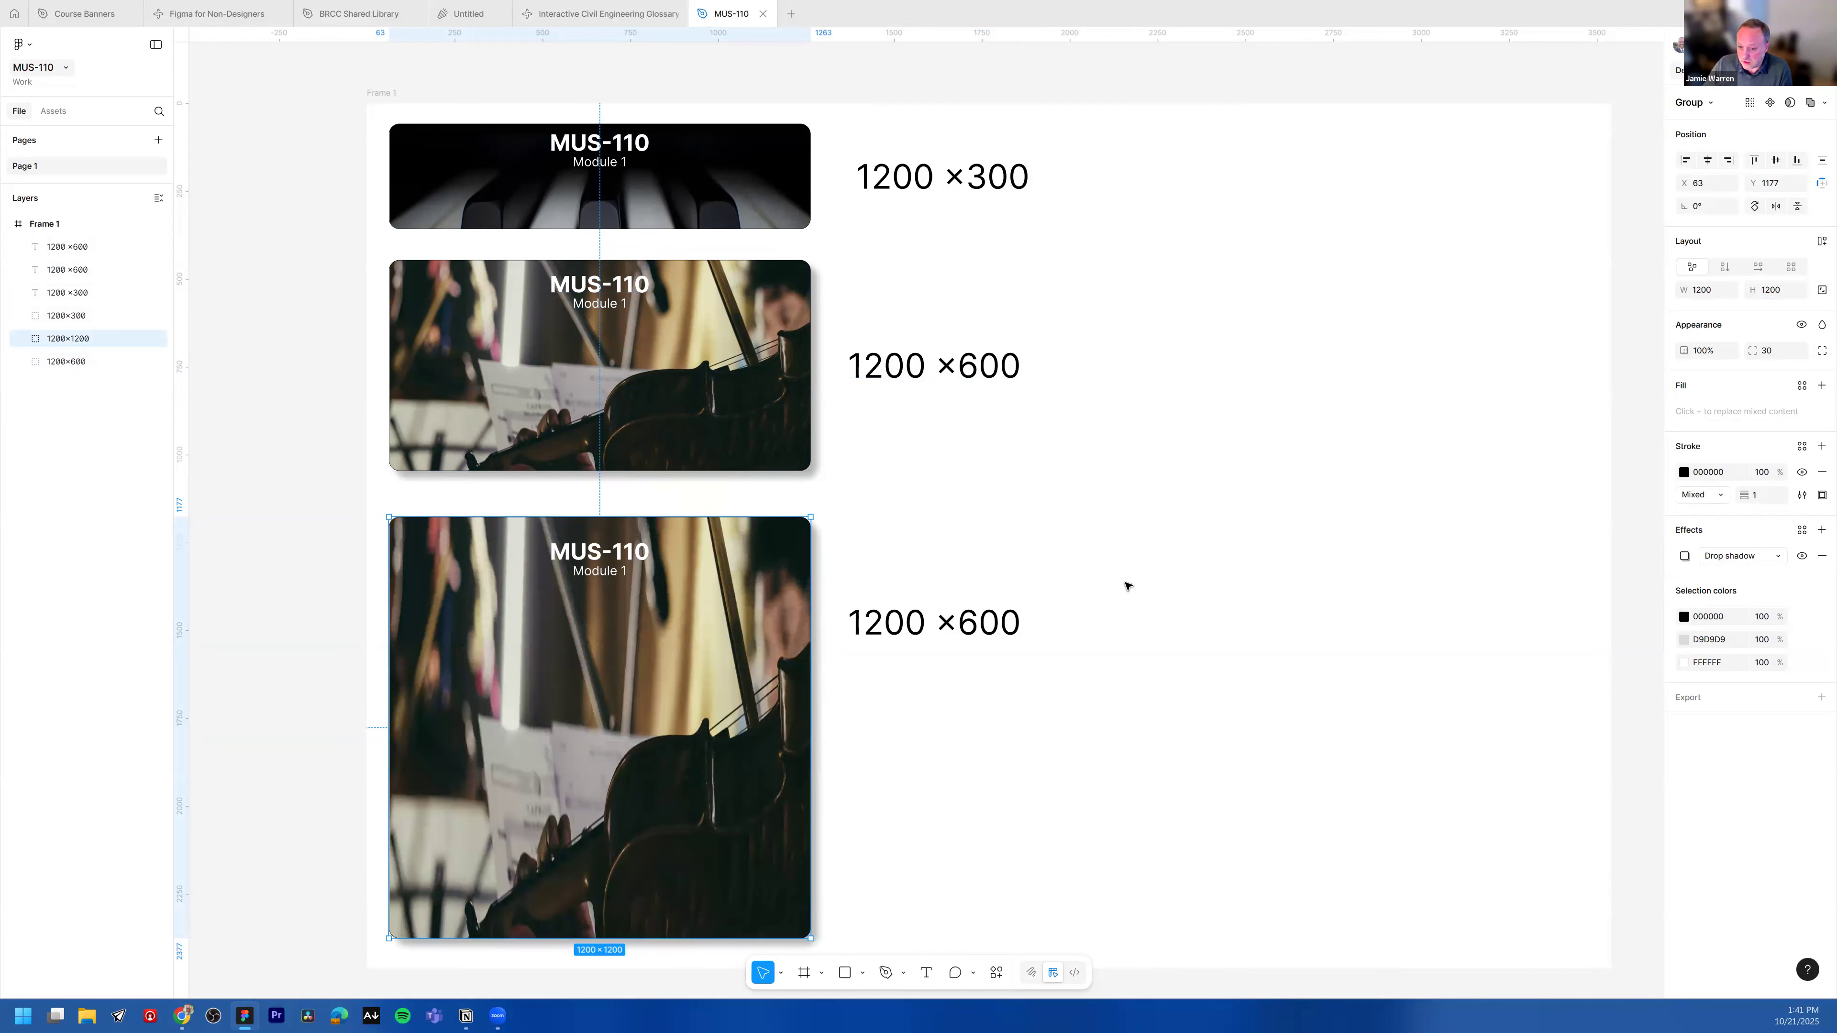
Step: Move the bottom banner's 1200 ×600 label further to the right
scroll(962, 615, "down", 1)
scroll(803, 654, "down", 1)
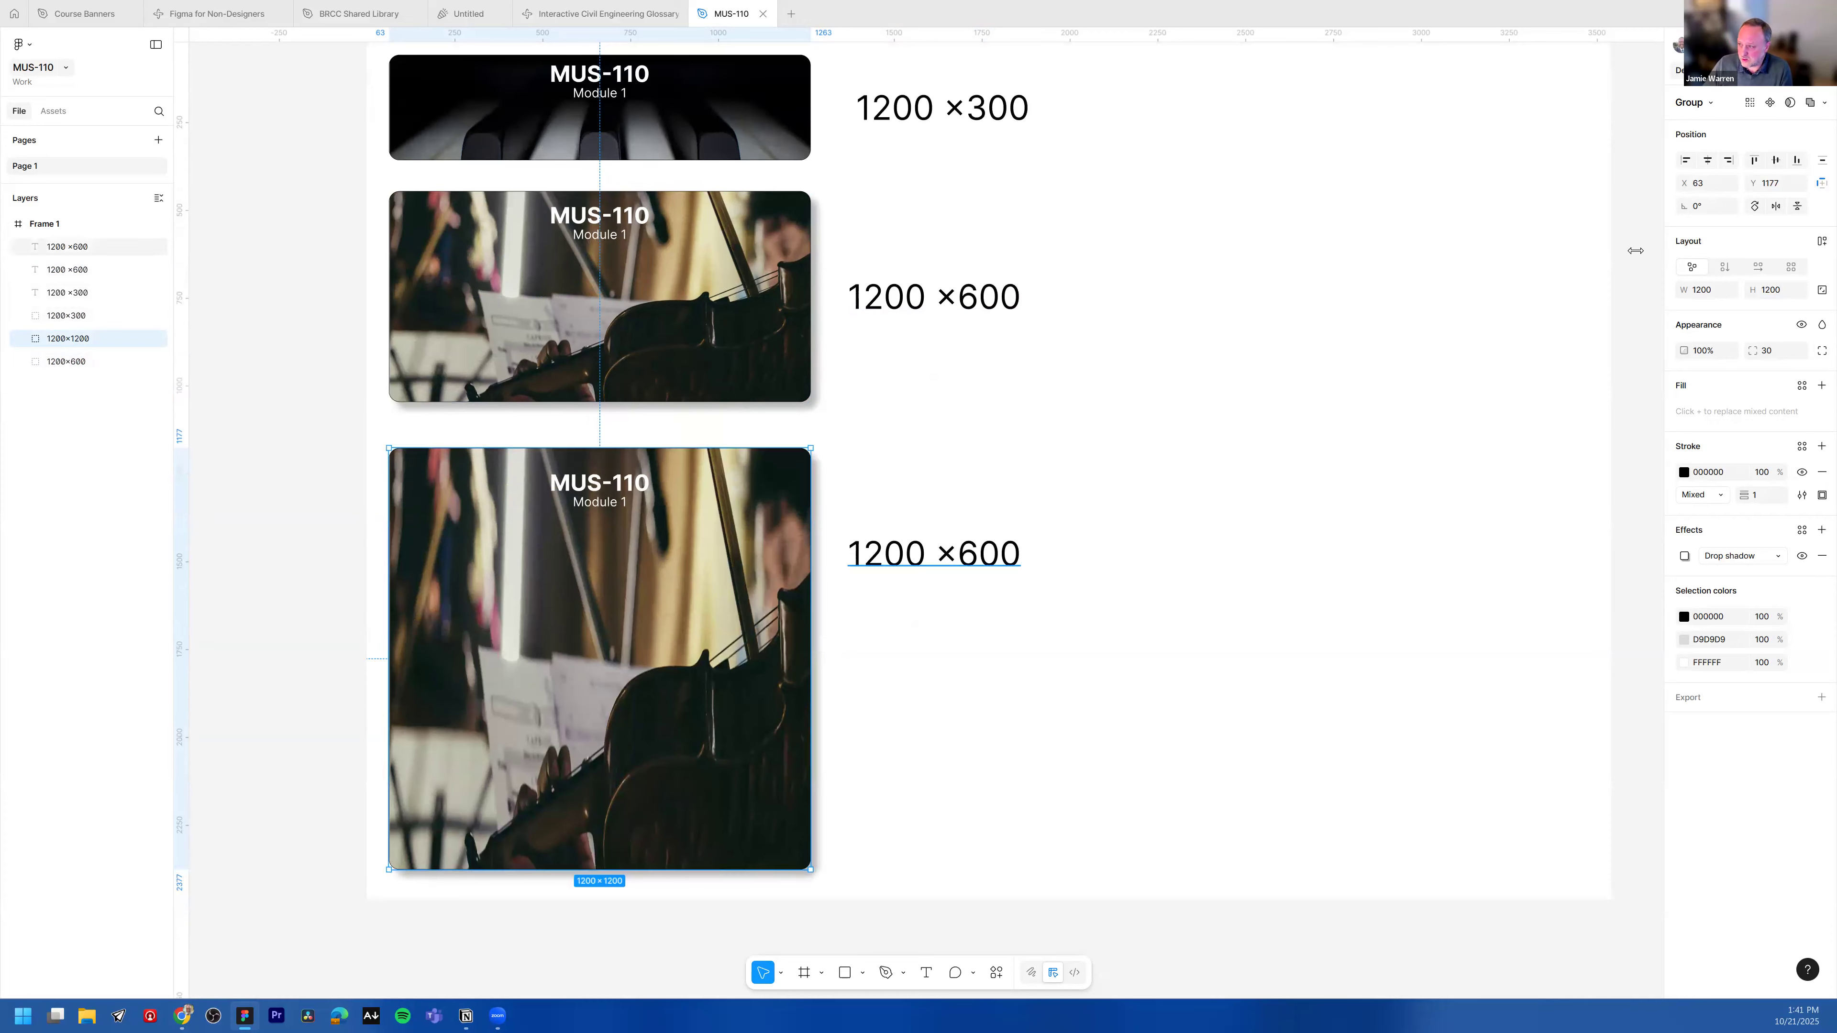
right_click(648, 658)
left_click(777, 615)
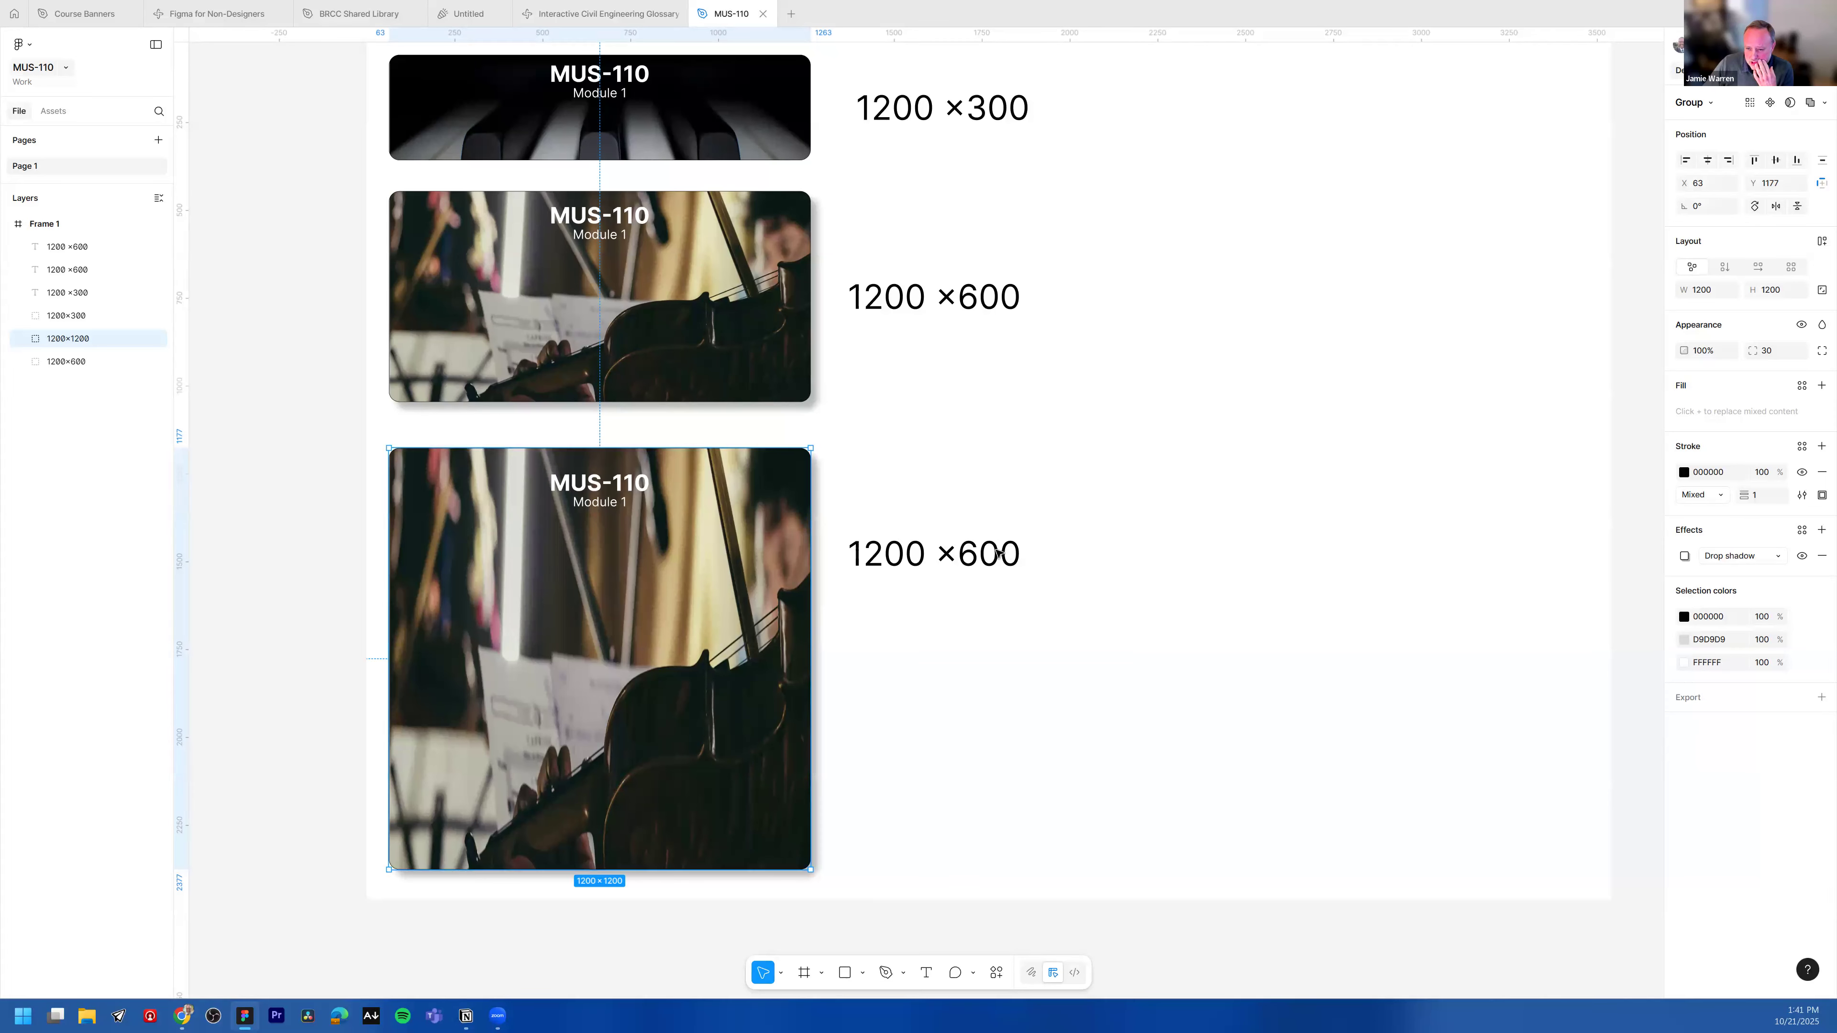
left_click_drag(922, 557, 1409, 491)
left_click_drag(788, 632, 789, 629)
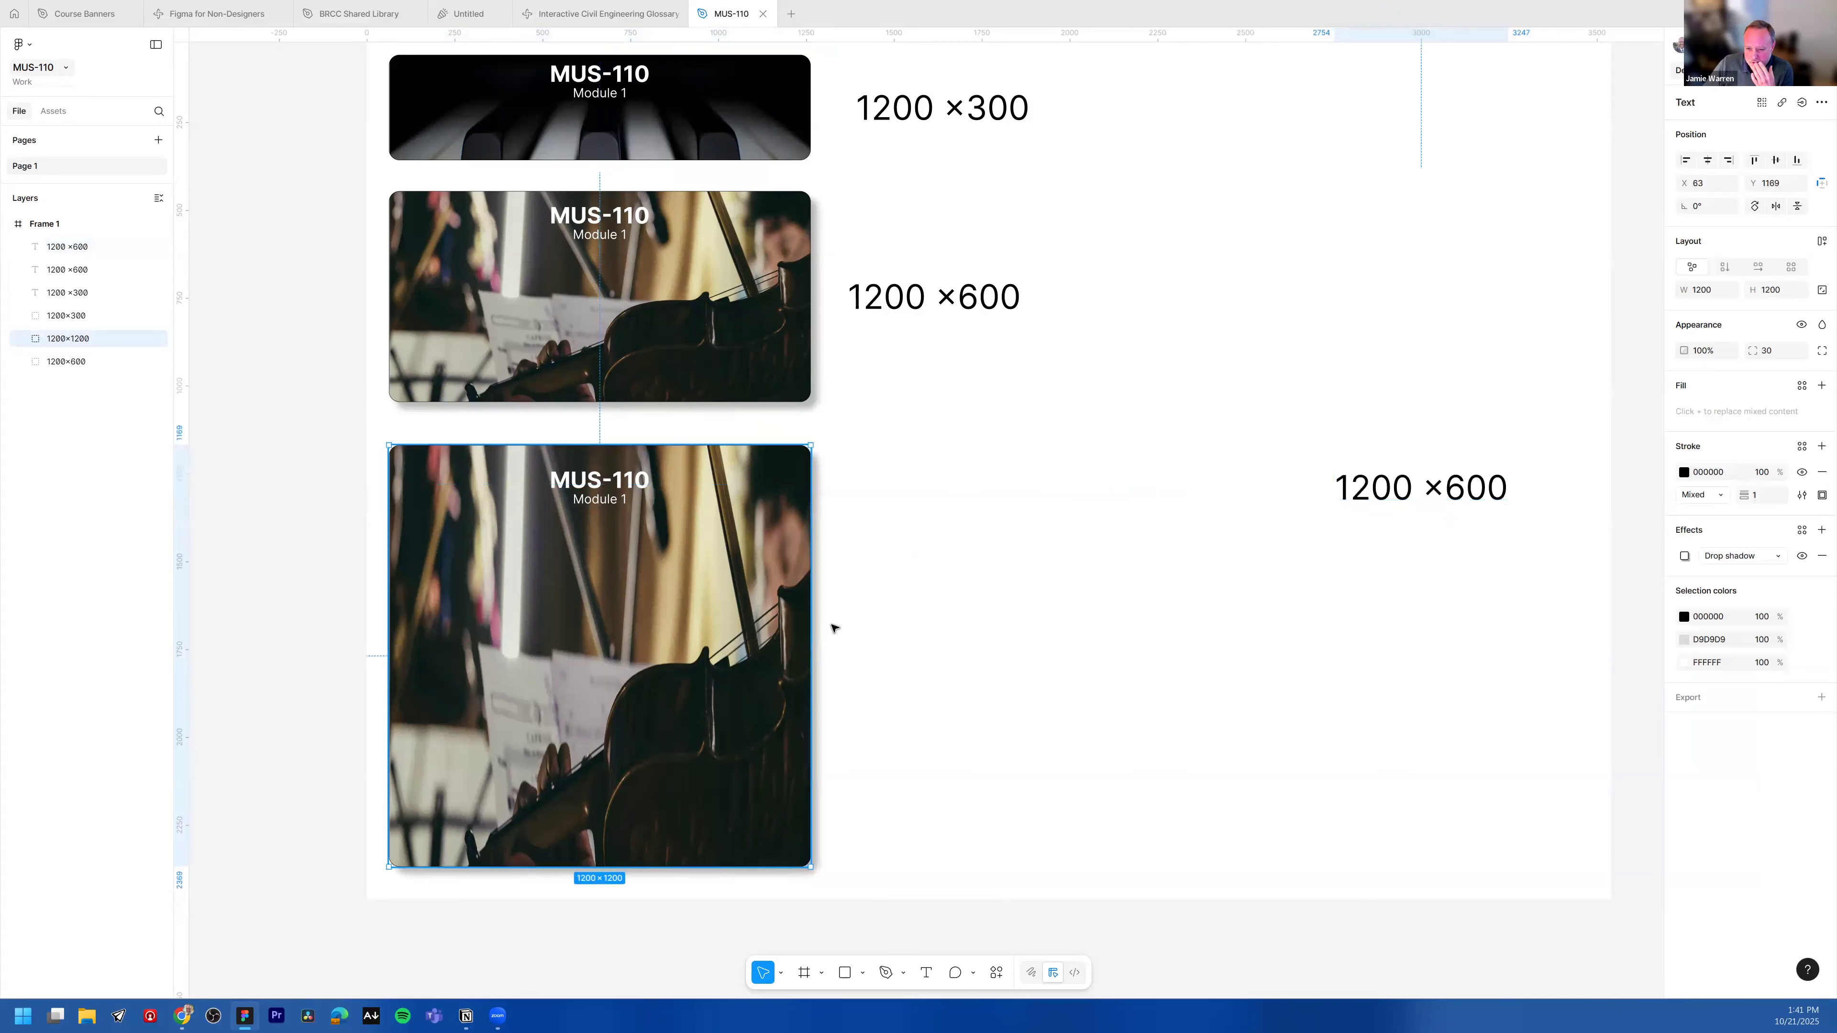
left_click(1774, 291)
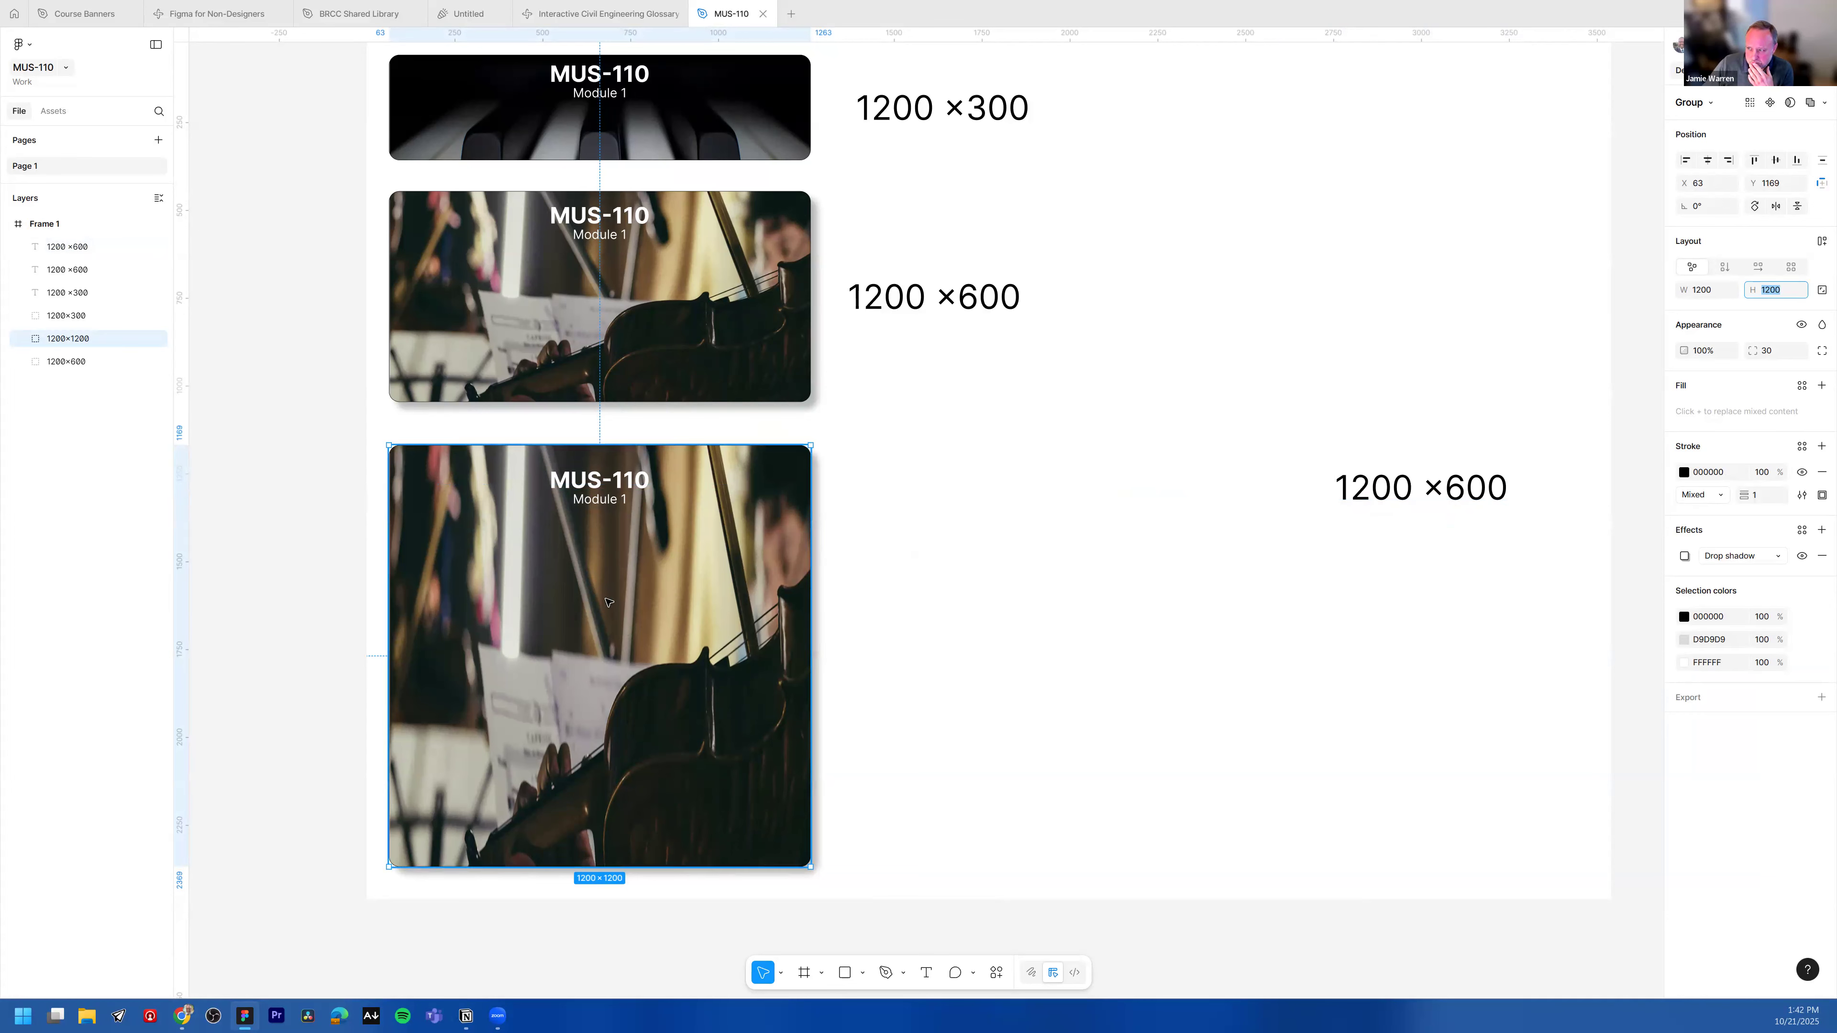
right_click(692, 620)
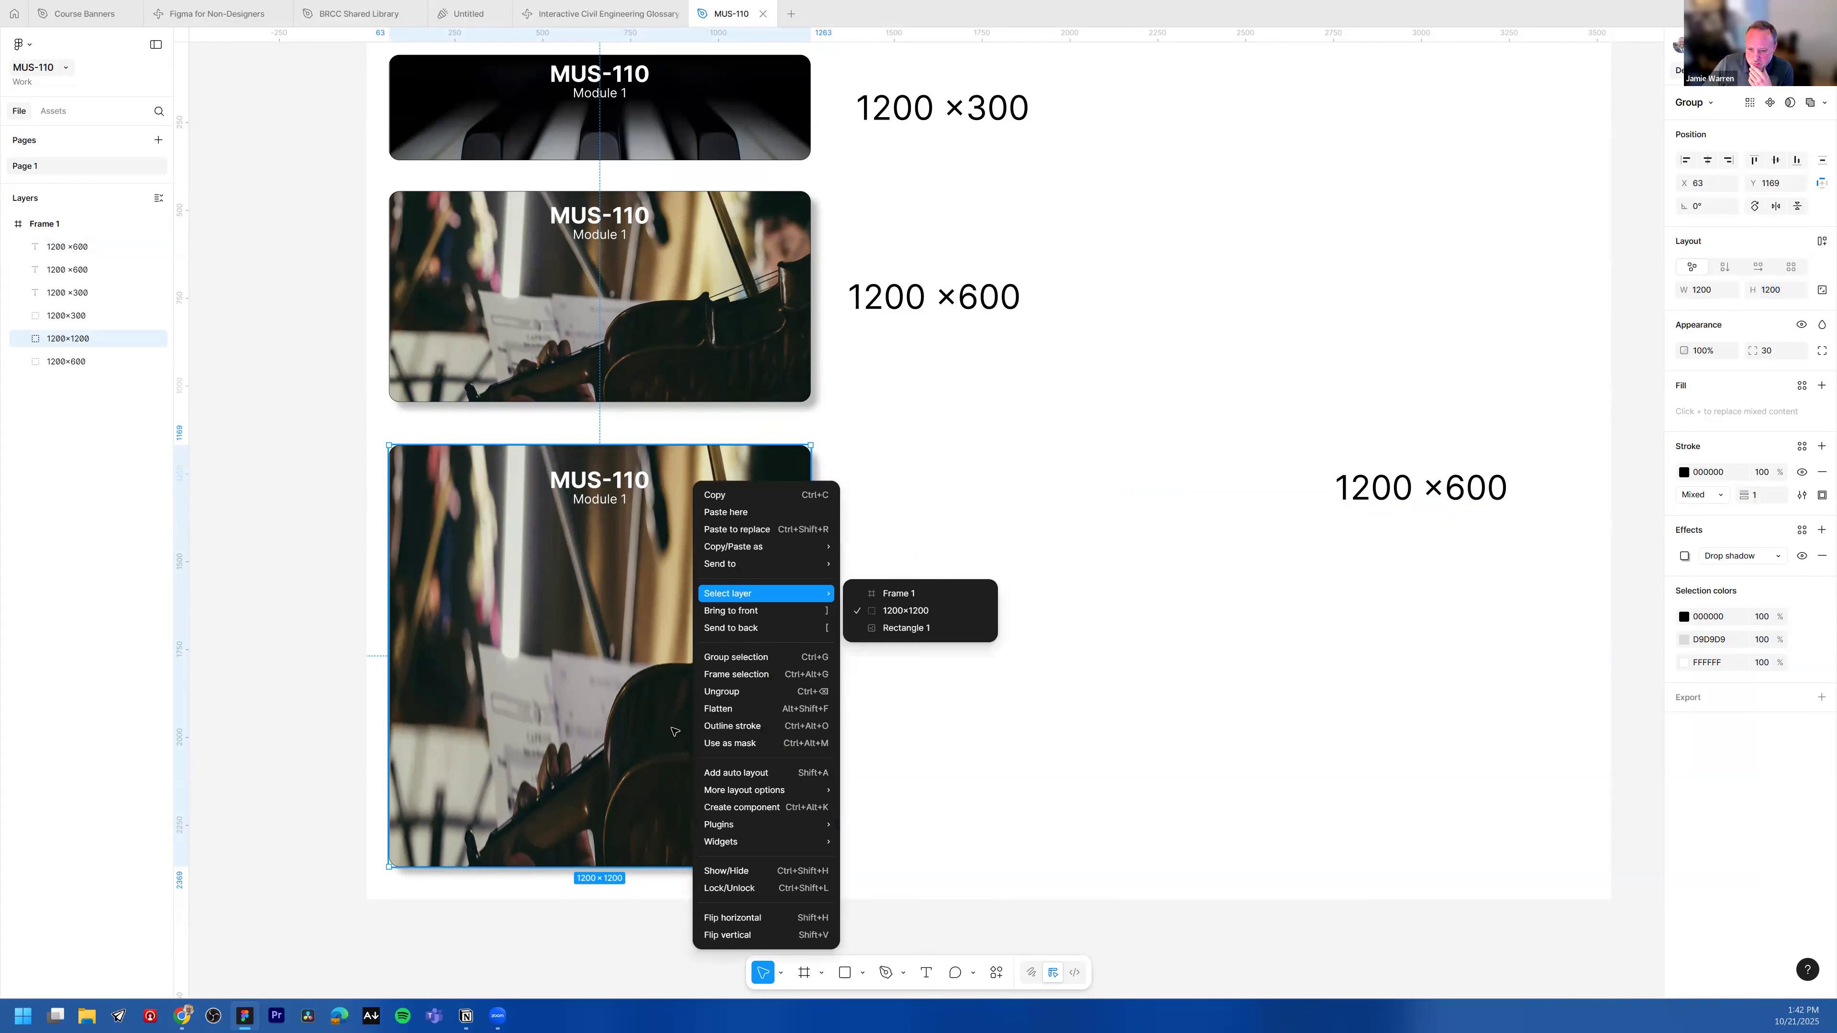
left_click(1076, 989)
Step: Open the Unsplash plugin and search it for music composition photos
left_click(995, 973)
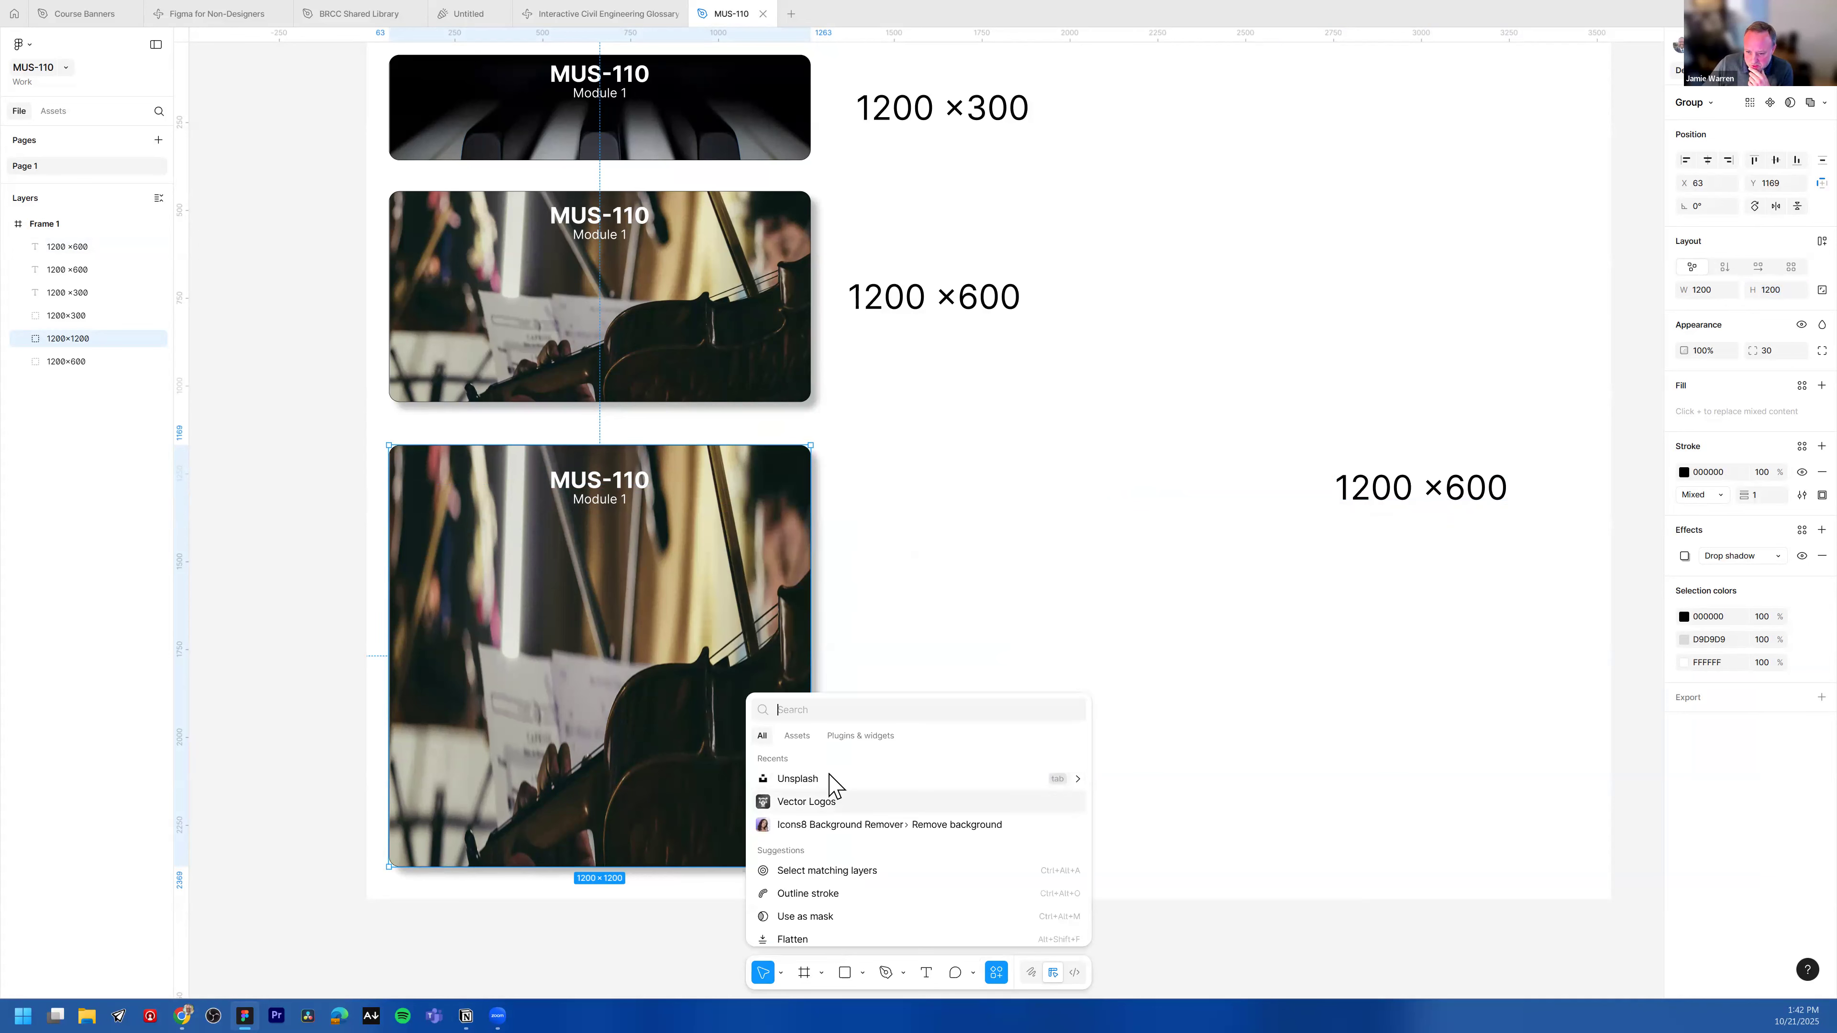
left_click(793, 780)
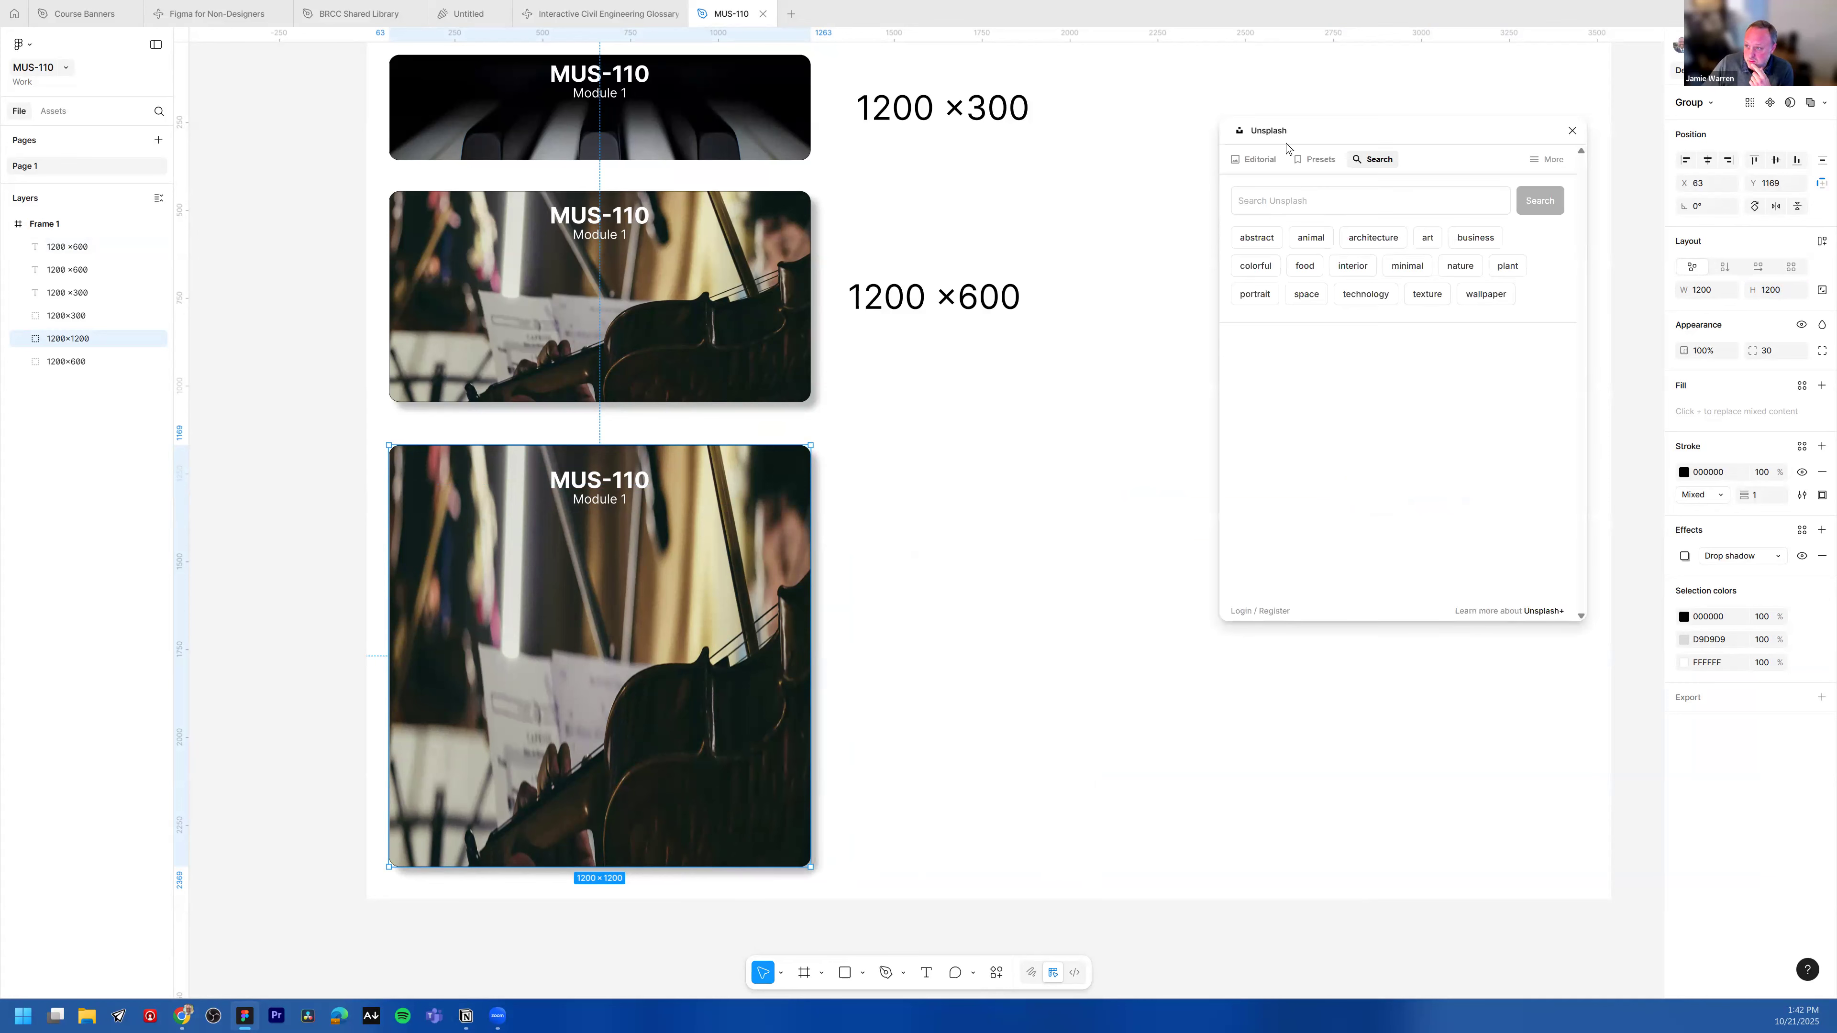
left_click_drag(1287, 148, 1100, 167)
left_click(1099, 220)
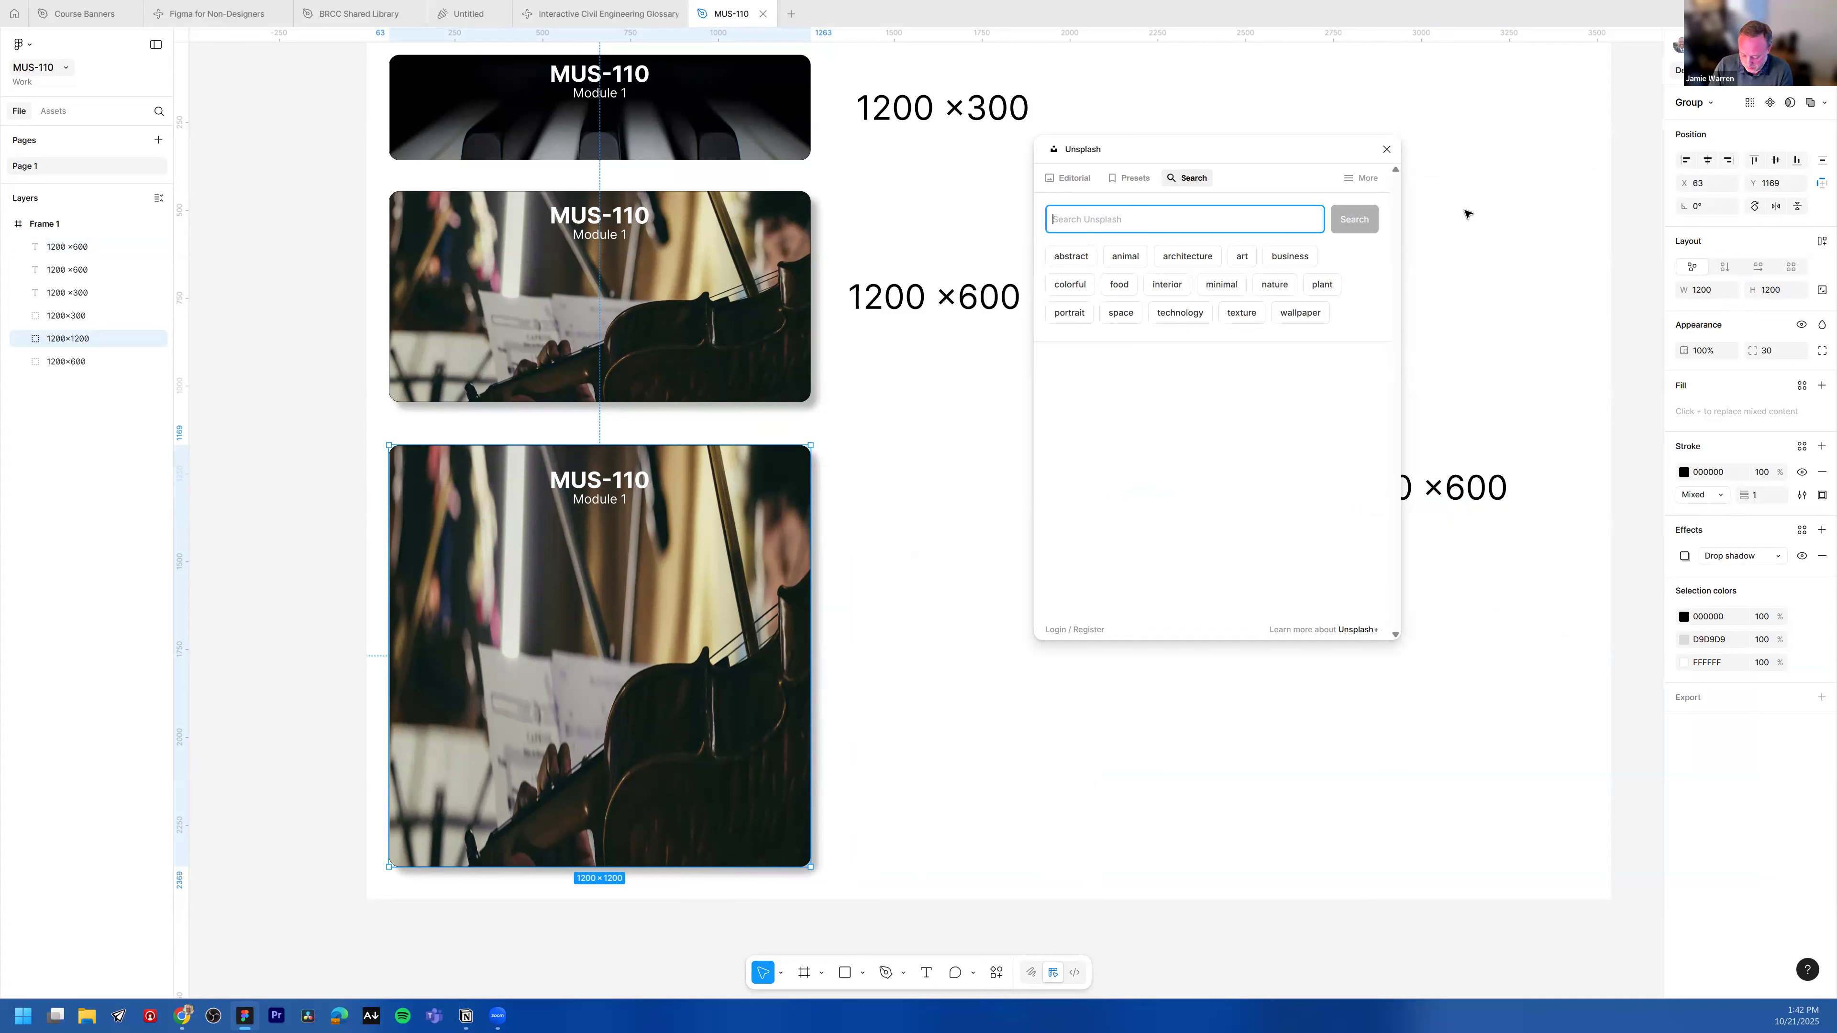
type("music com")
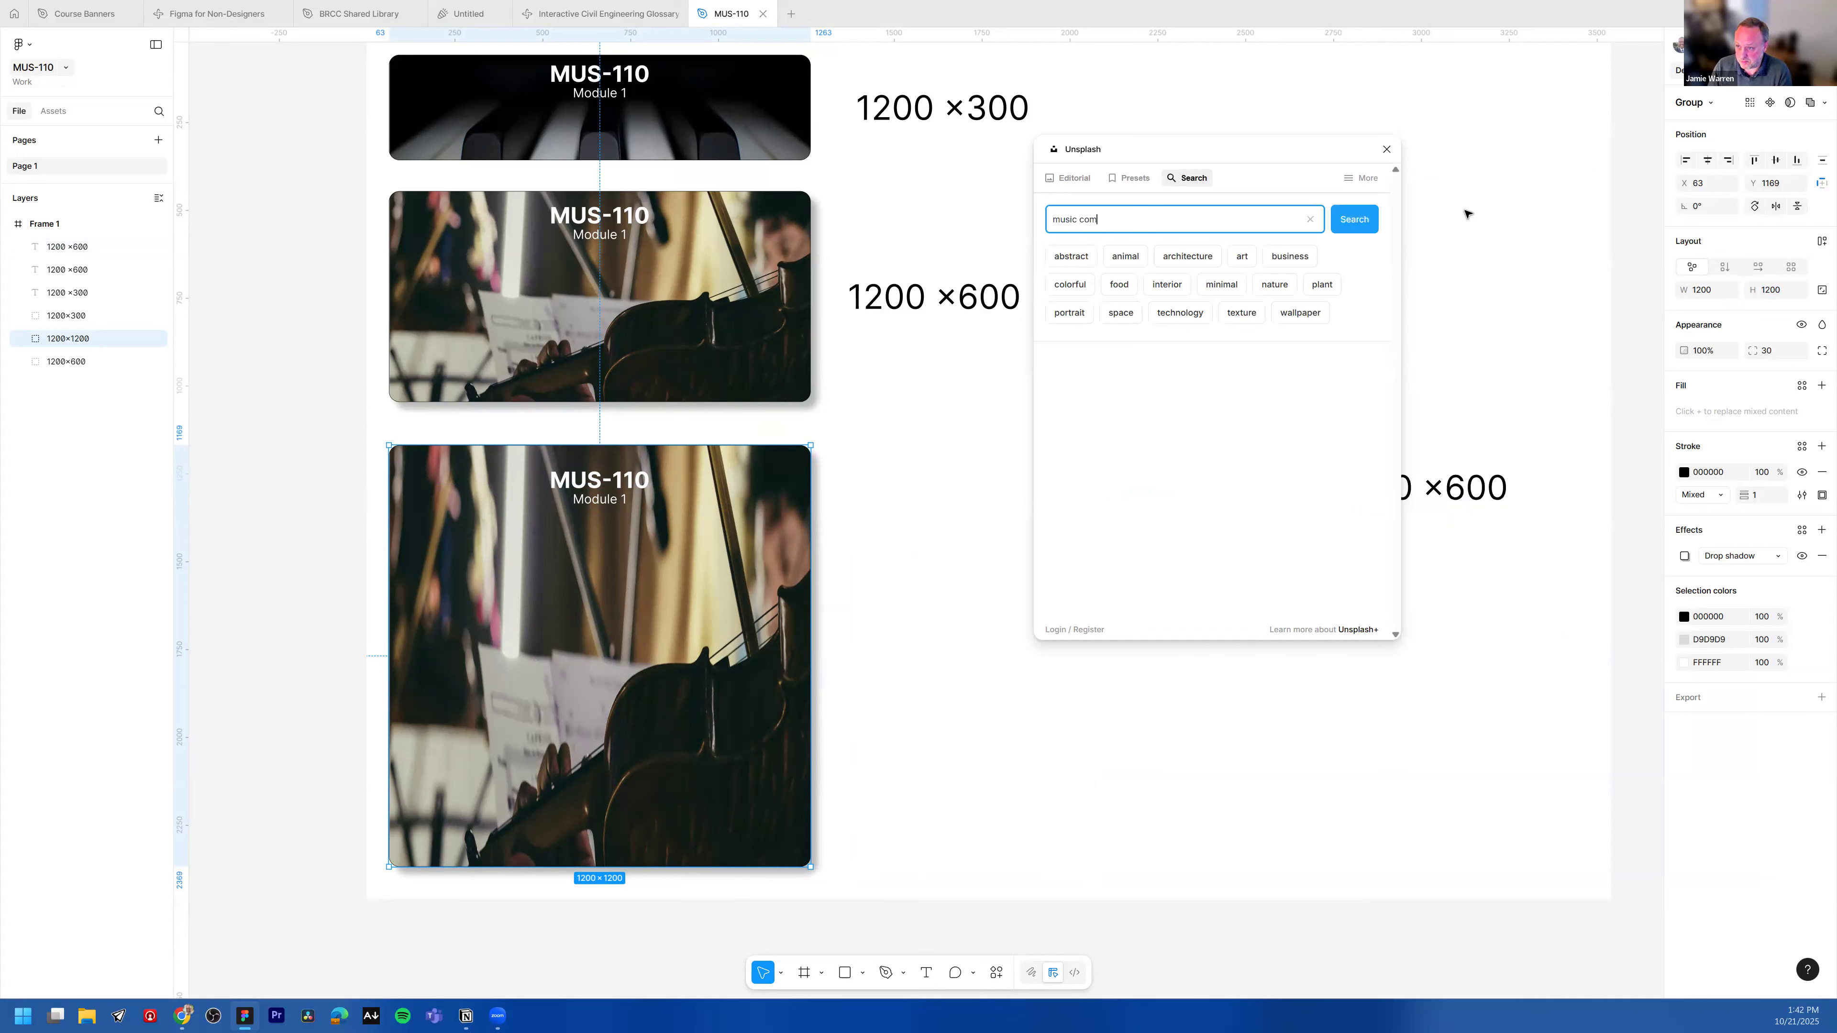
type("position")
key("Return")
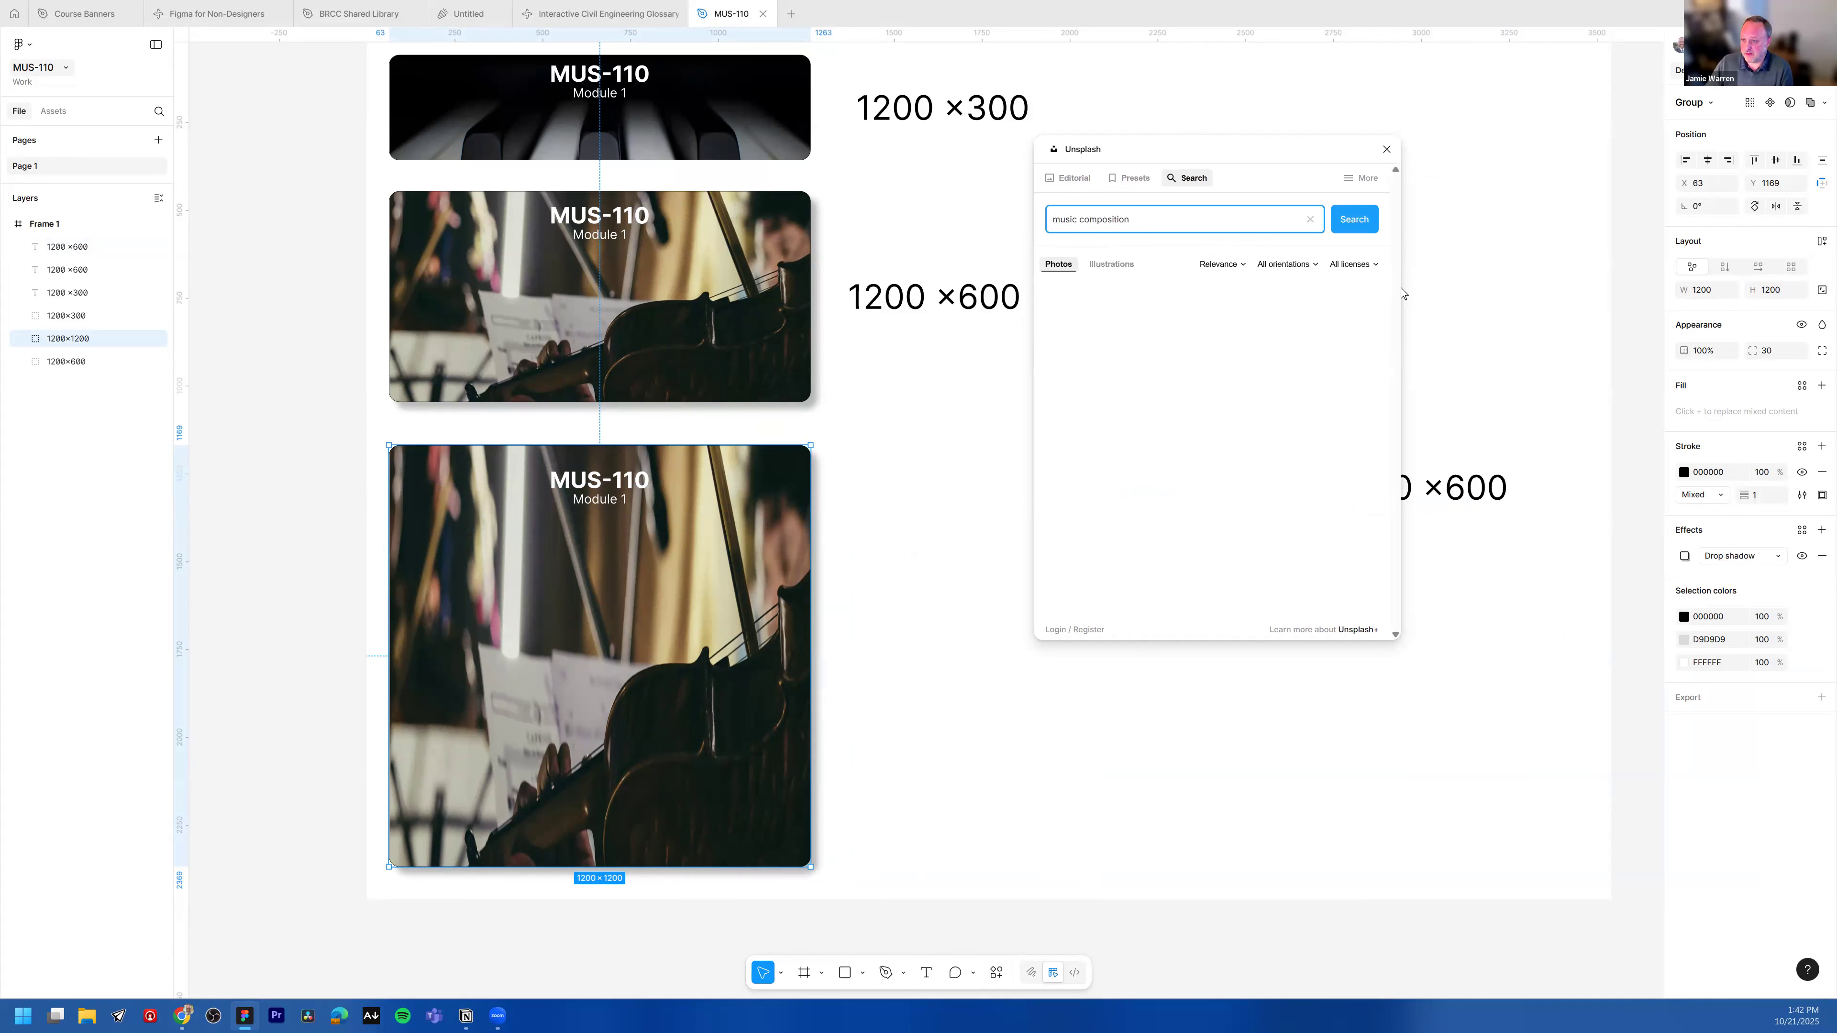
Step: Filter the Unsplash results to free licences and square orientation
left_click(1358, 265)
left_click(1359, 303)
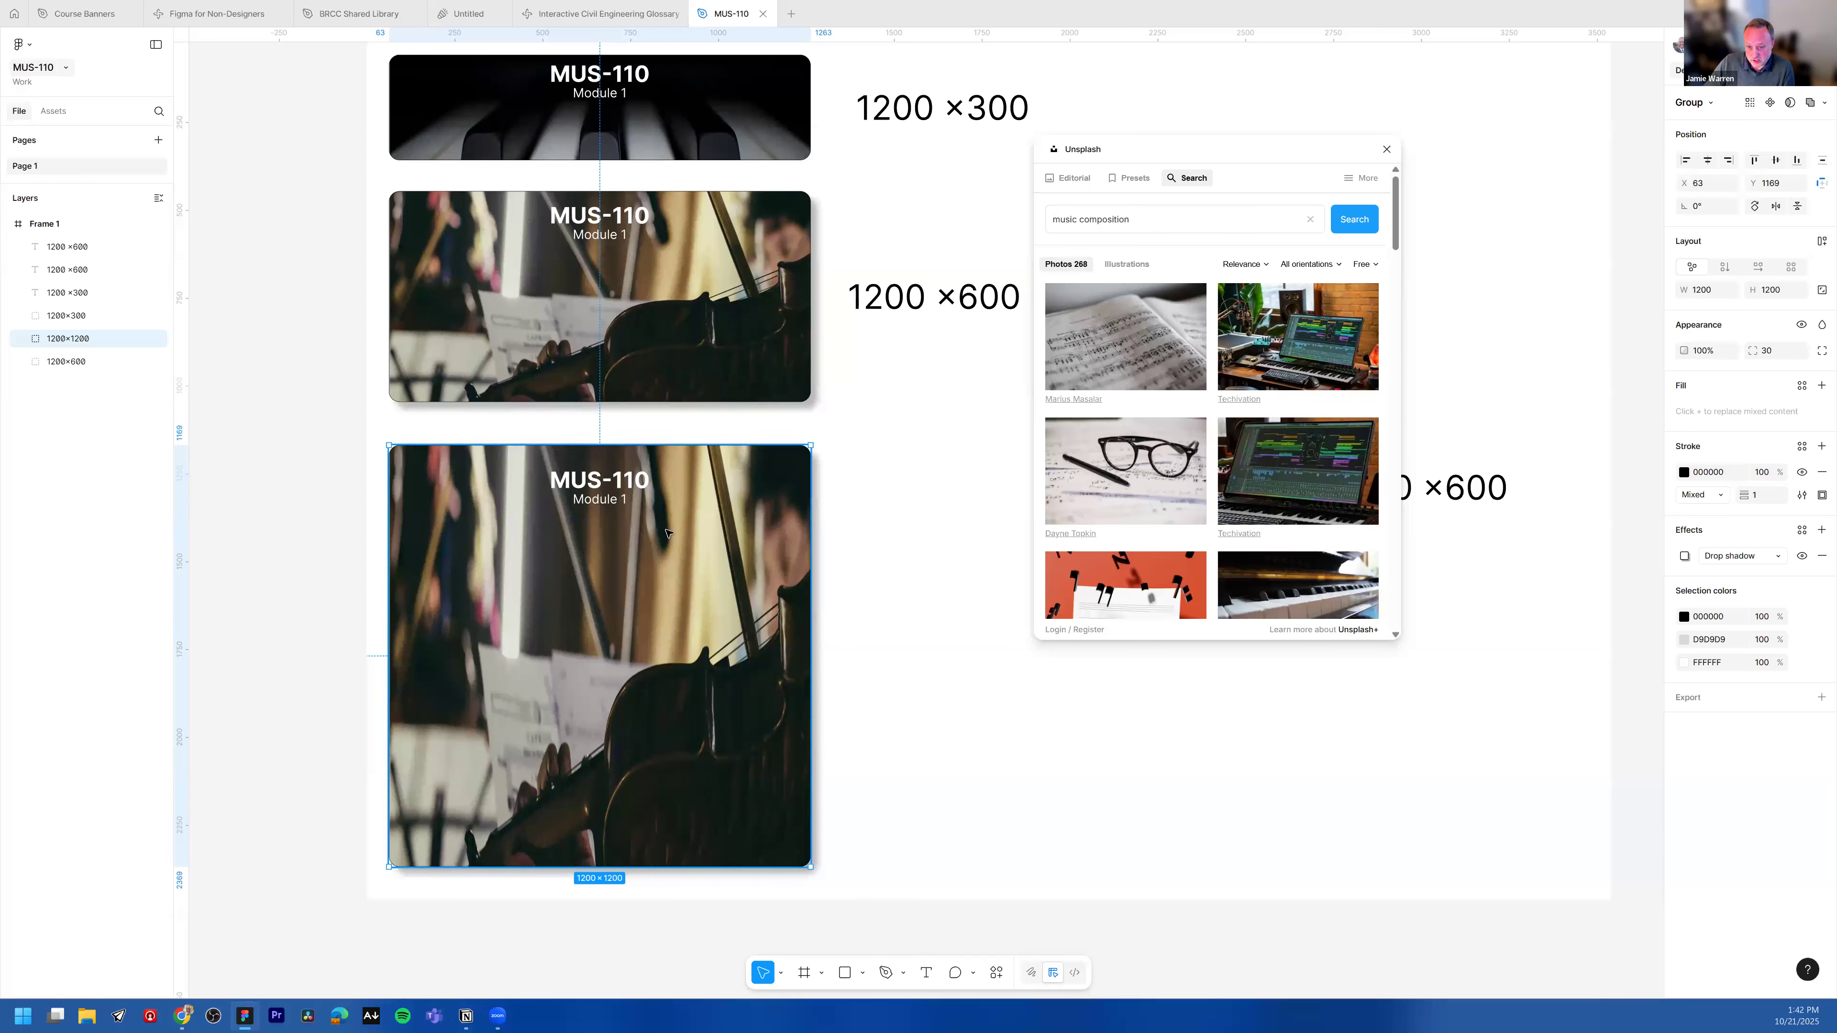
left_click(1309, 264)
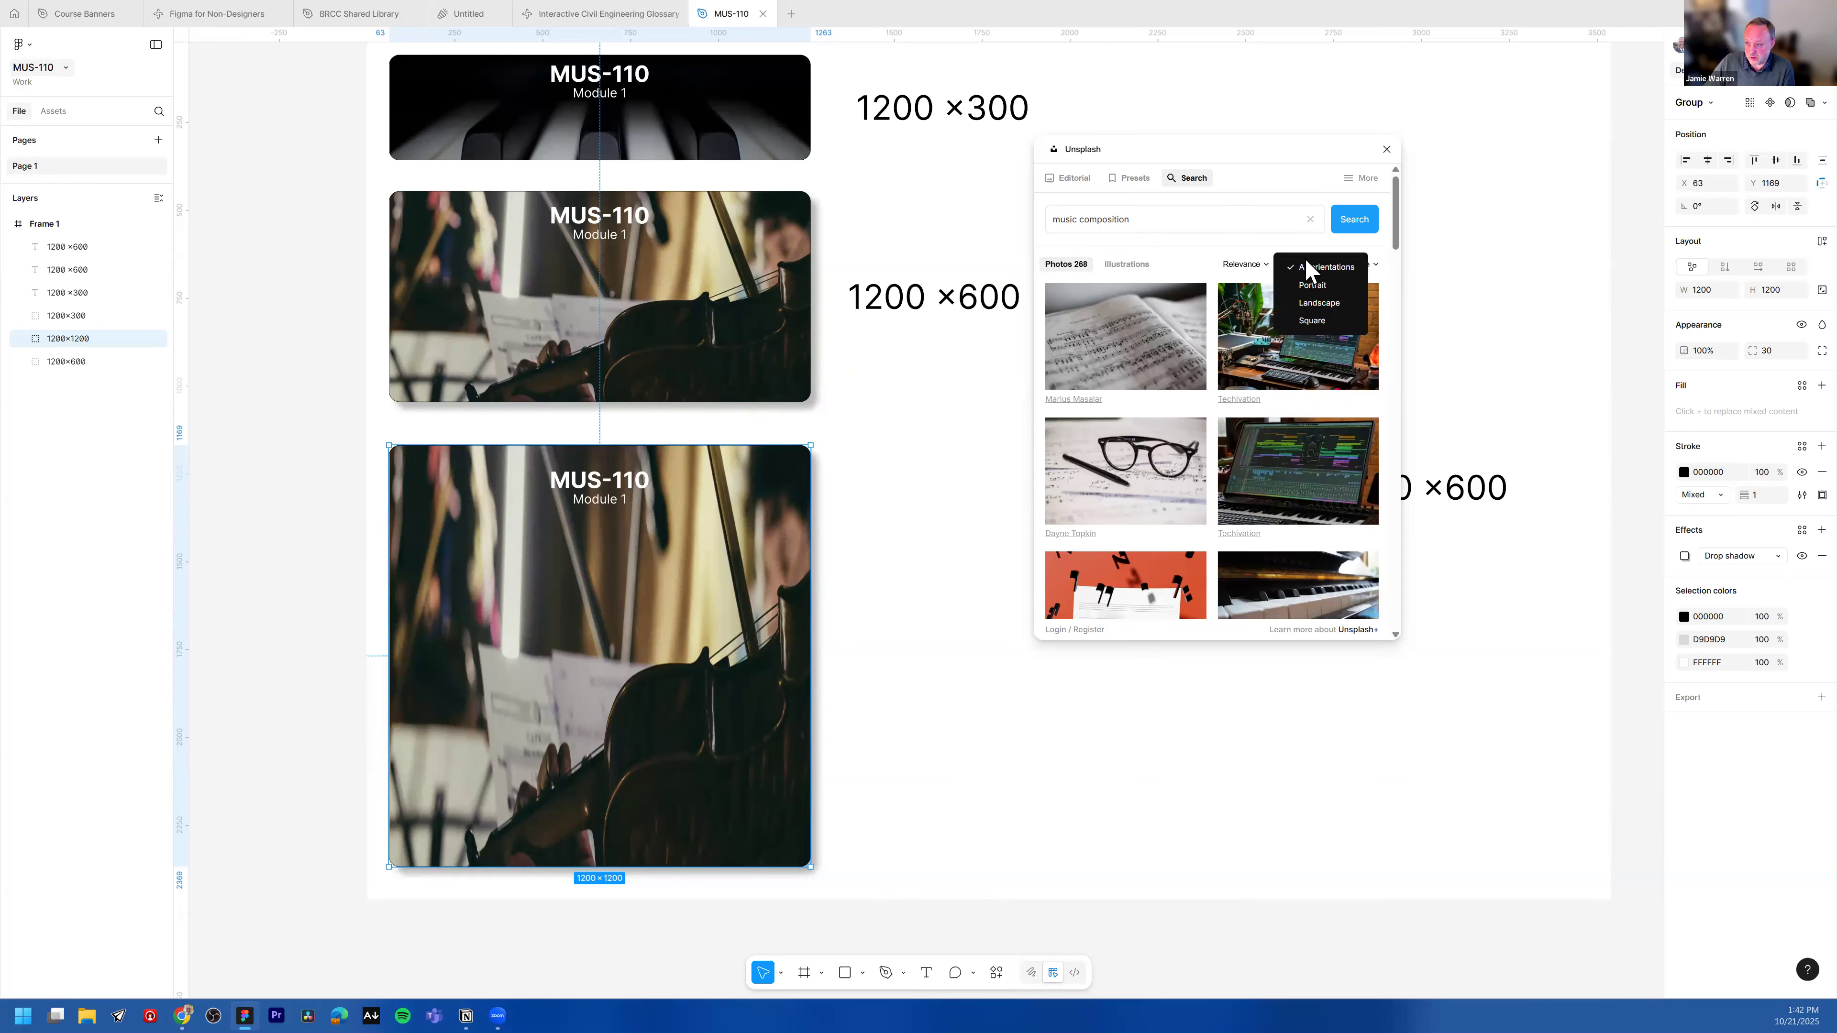
left_click(1321, 324)
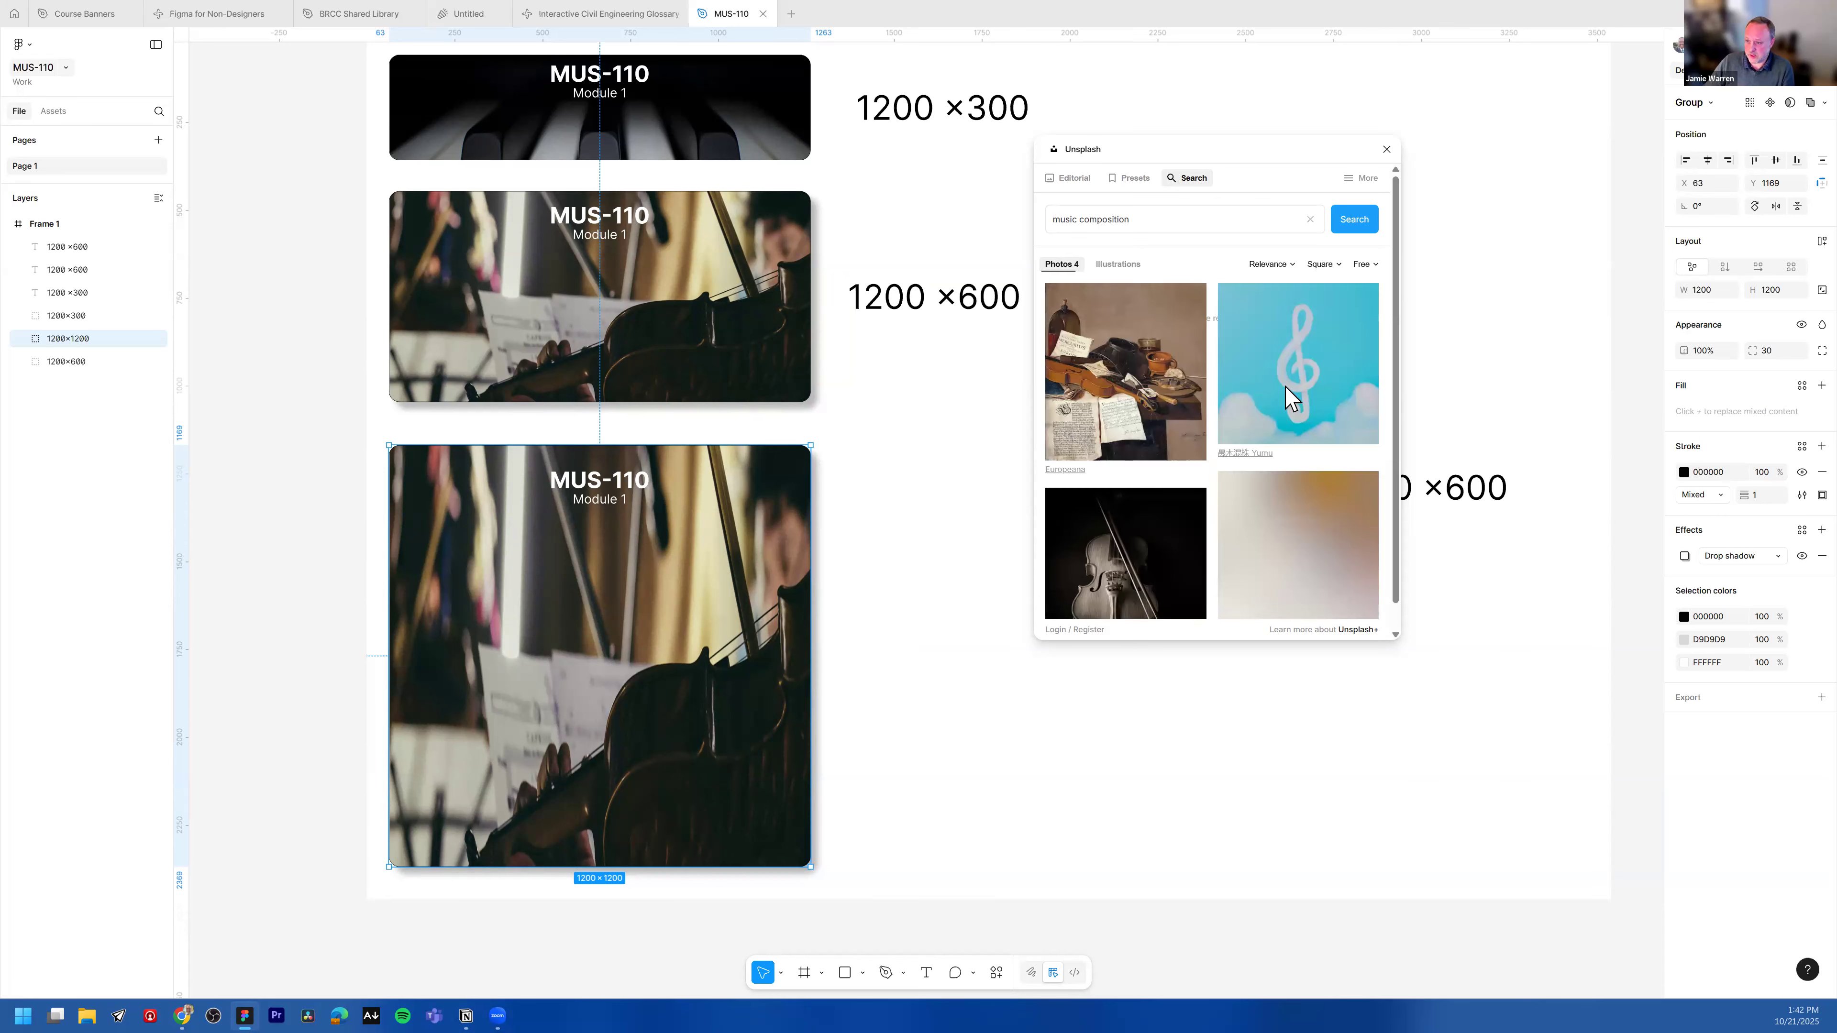
scroll(1358, 416, "down", 2)
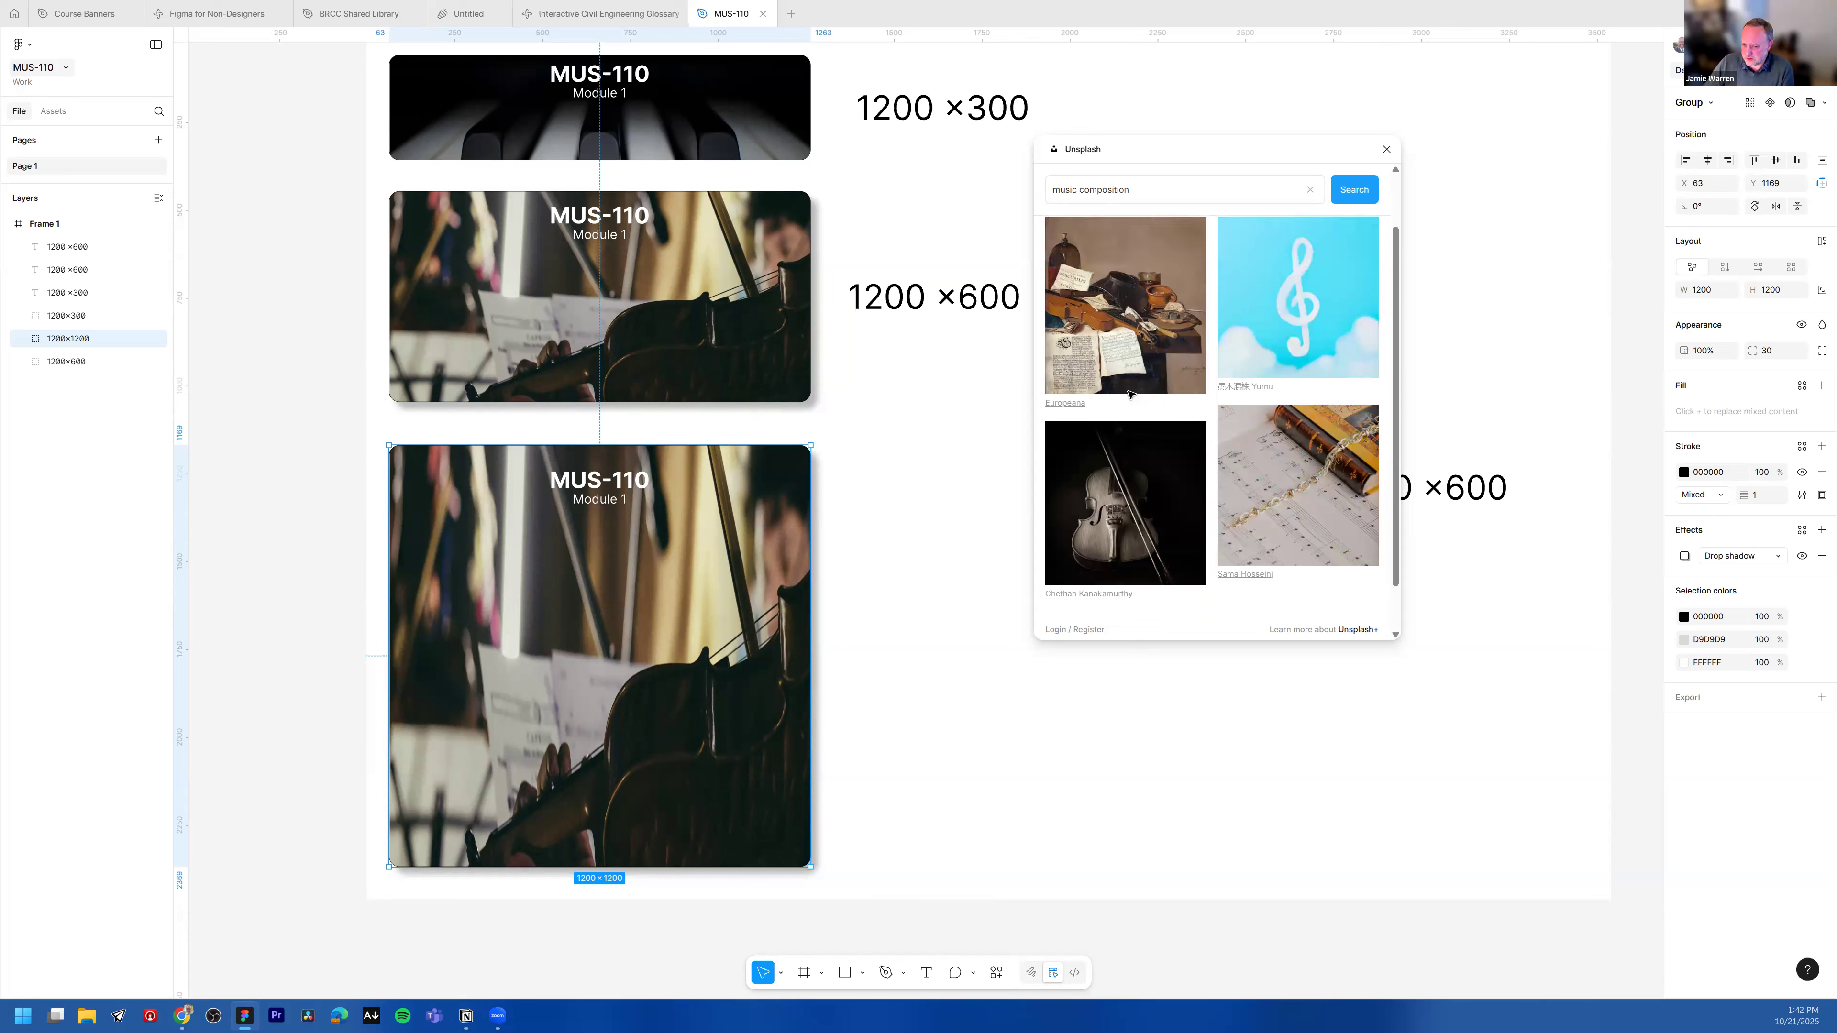
Step: Fill the 1200×1200 banner's Rectangle 1 with the still-life violin and sheet music photo from Unsplash
left_click(24, 338)
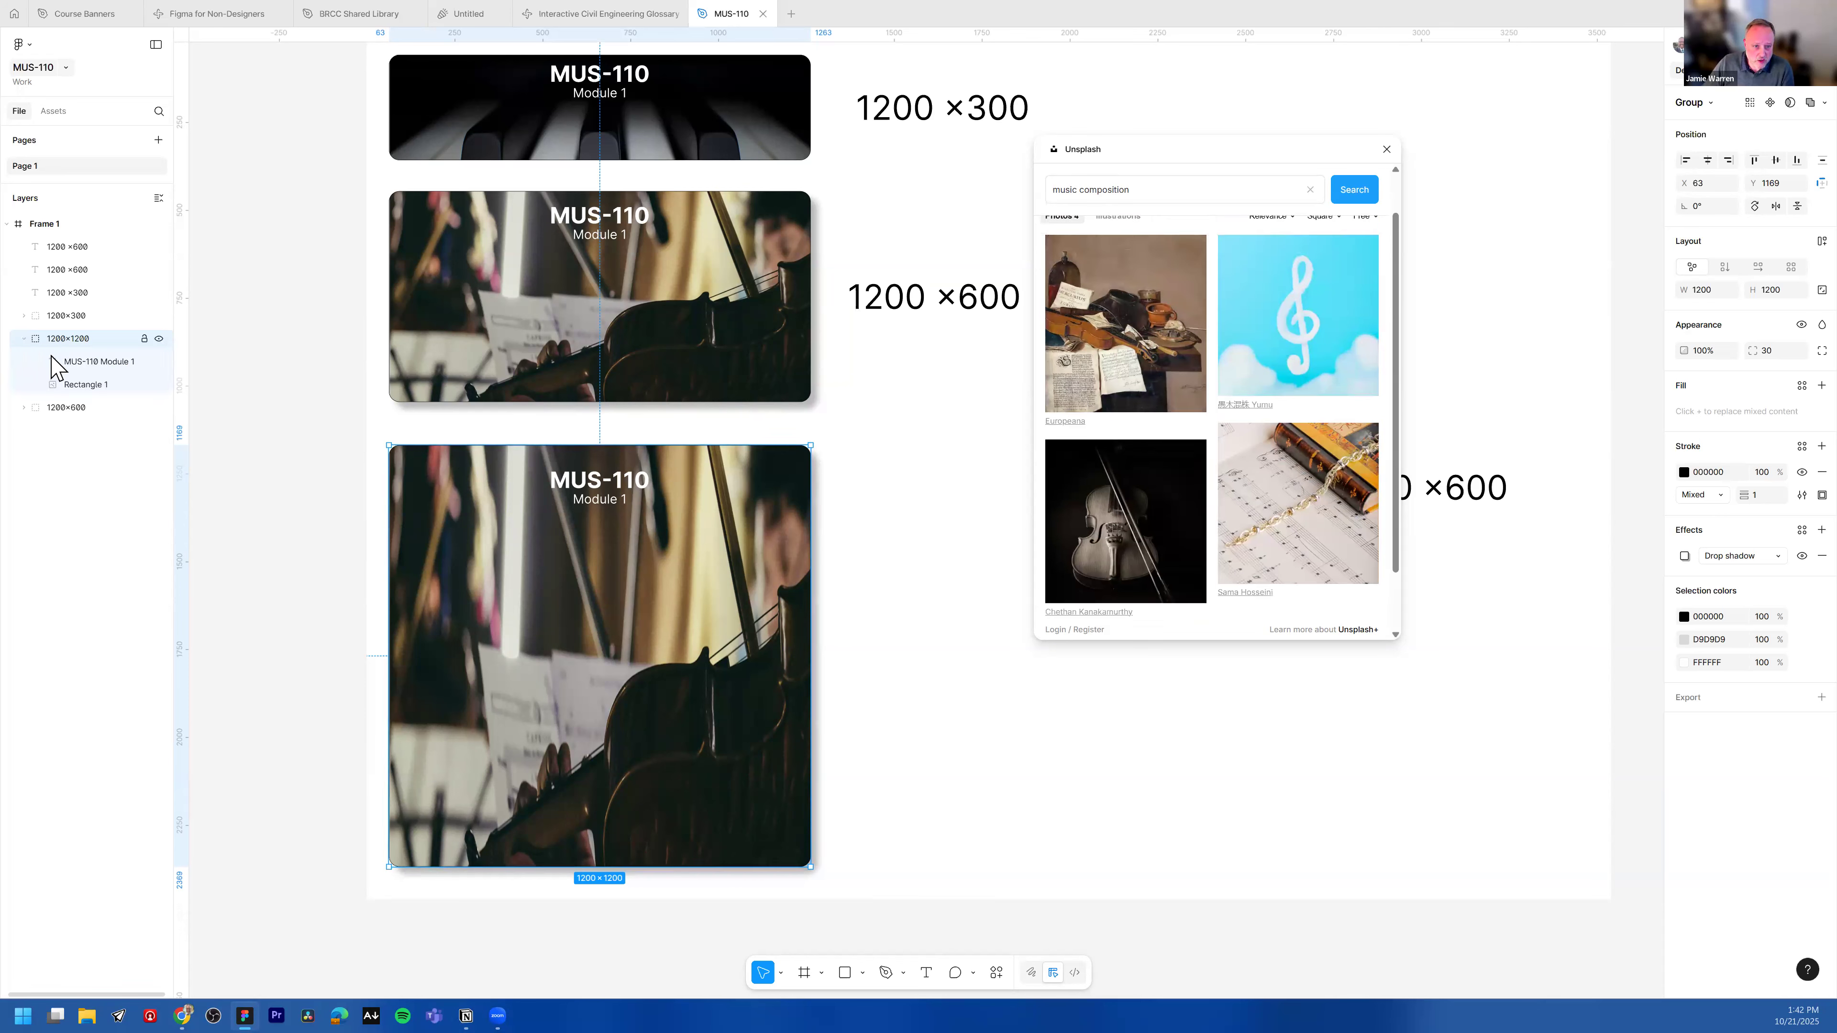
left_click(61, 384)
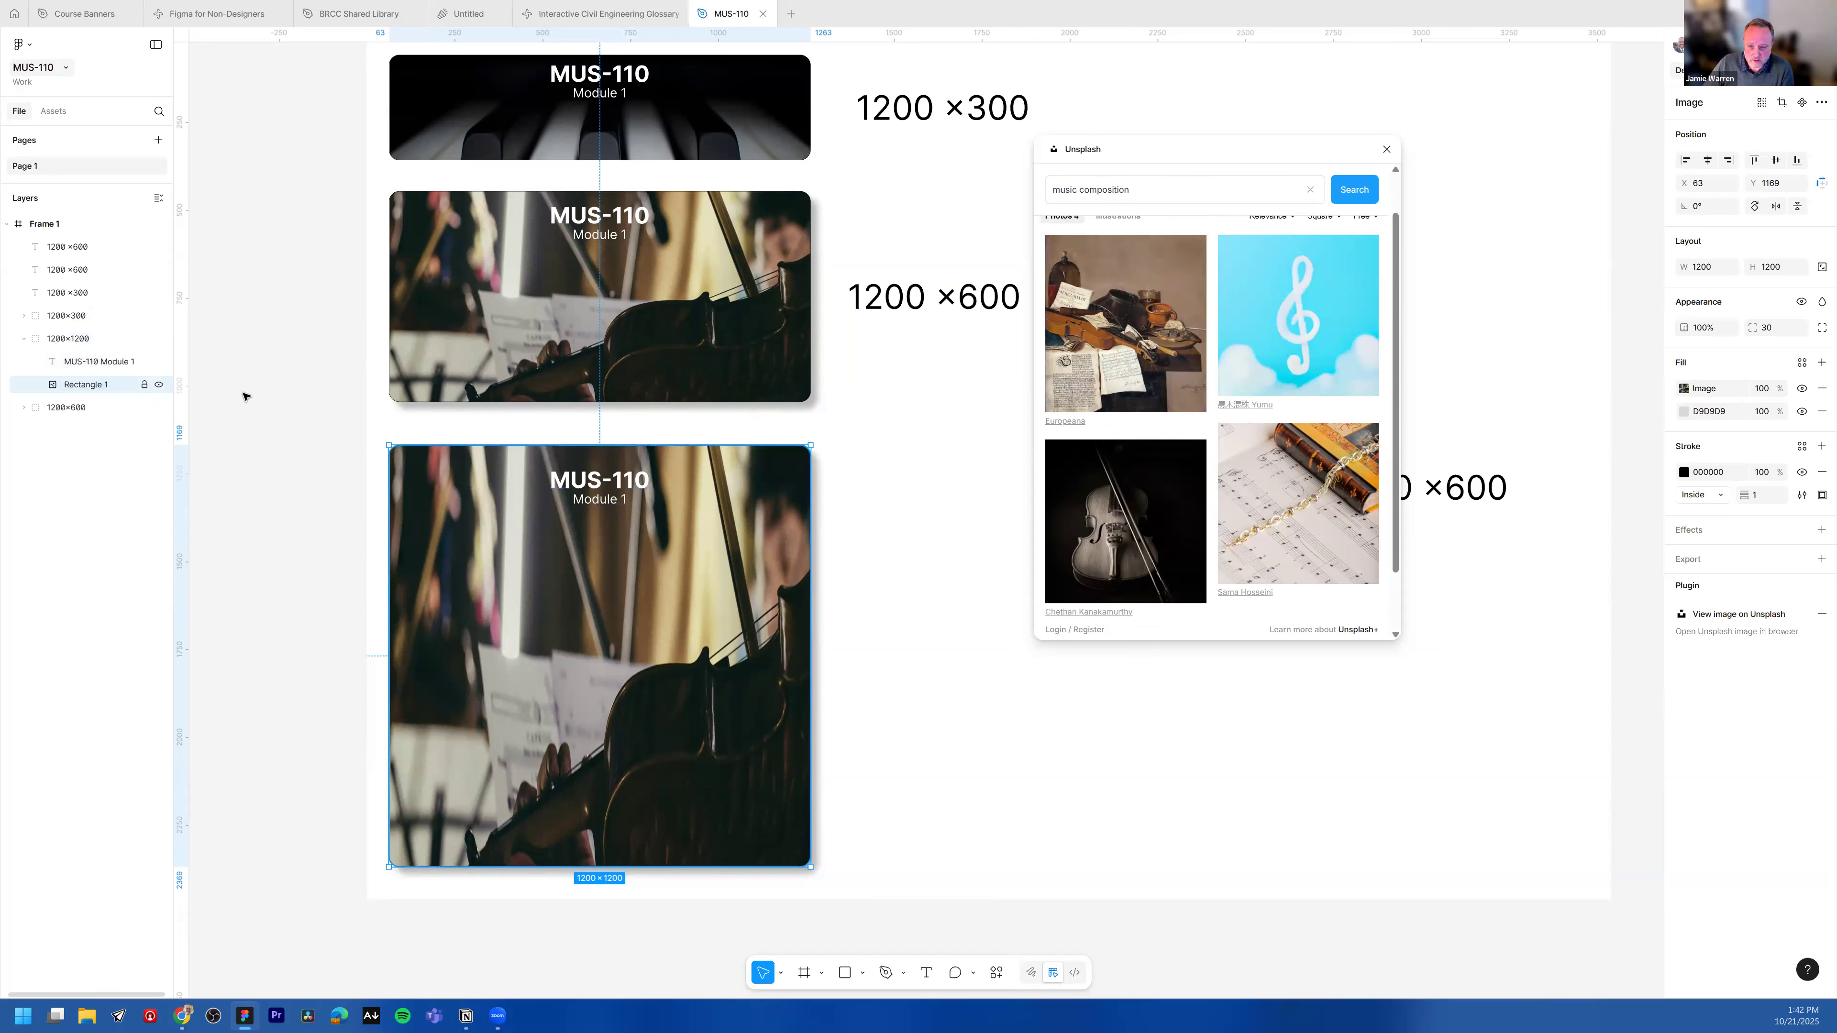
scroll(1132, 296, "down", 2)
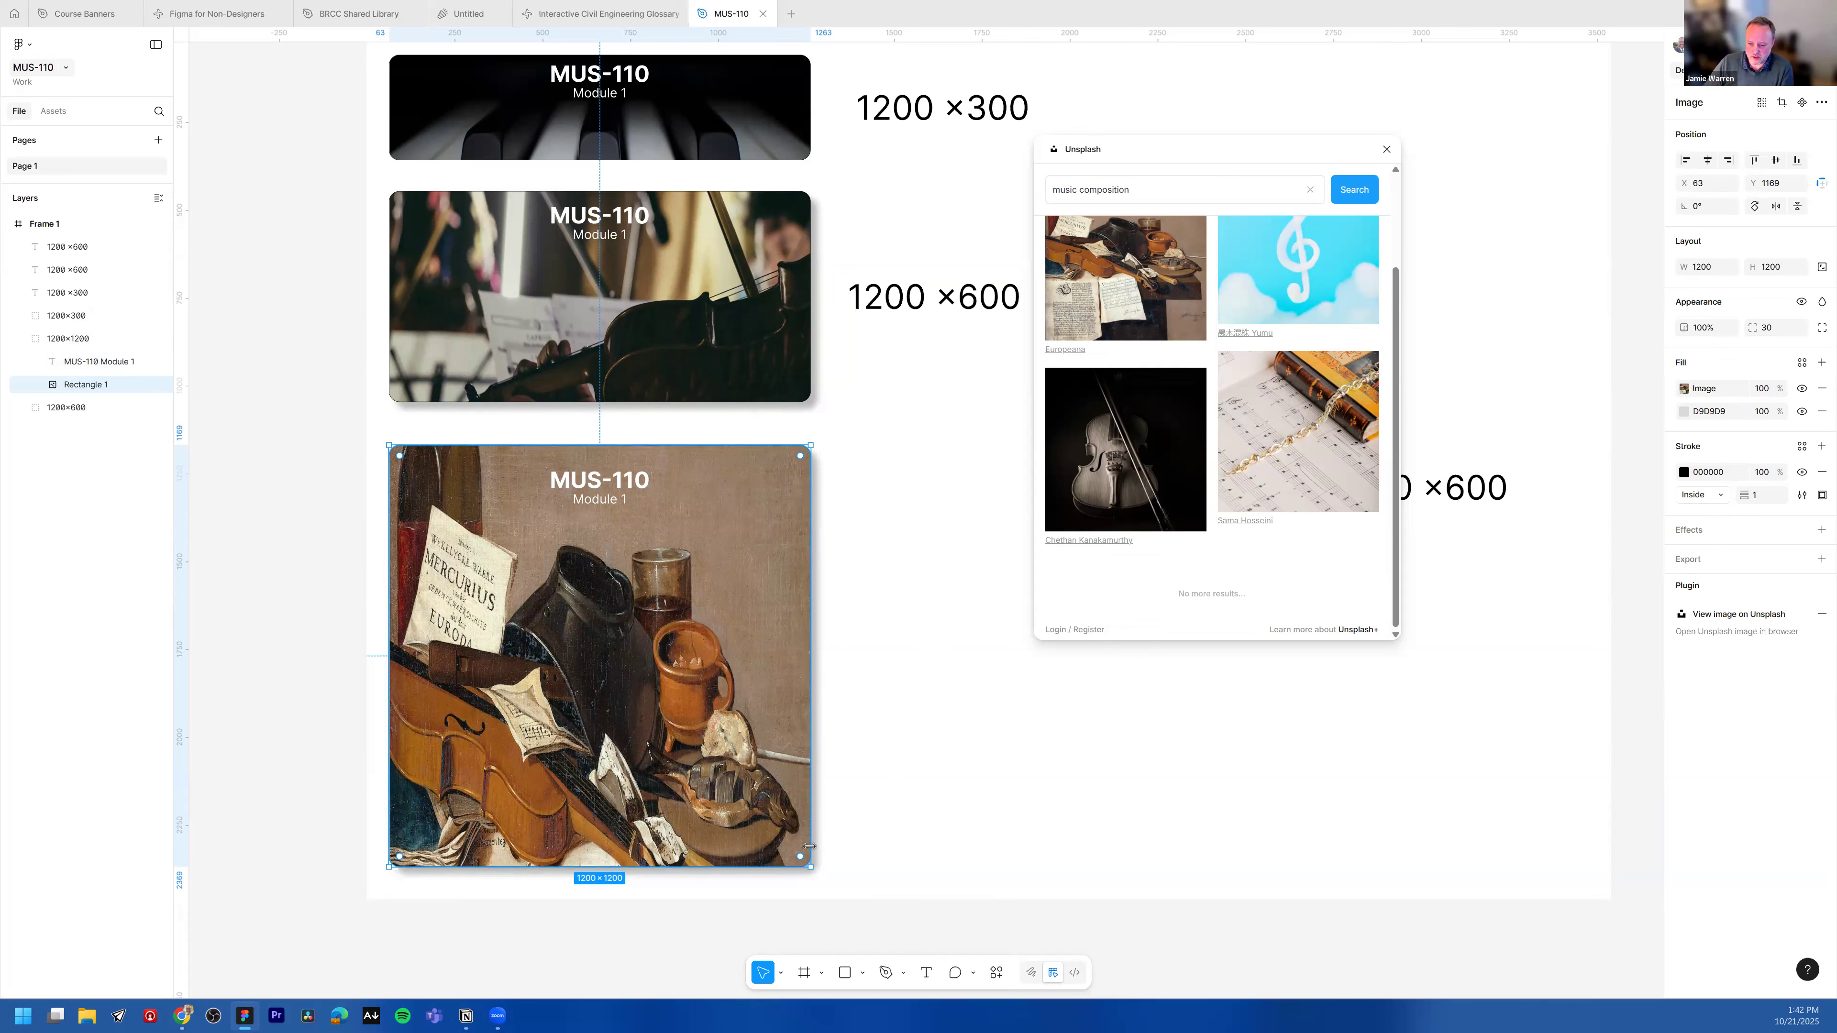
Step: Resize the bottom banner's image rectangle to about 1707 × 626 and close the Unsplash plugin
left_click_drag(811, 867, 1043, 702)
left_click_drag(950, 577, 989, 664)
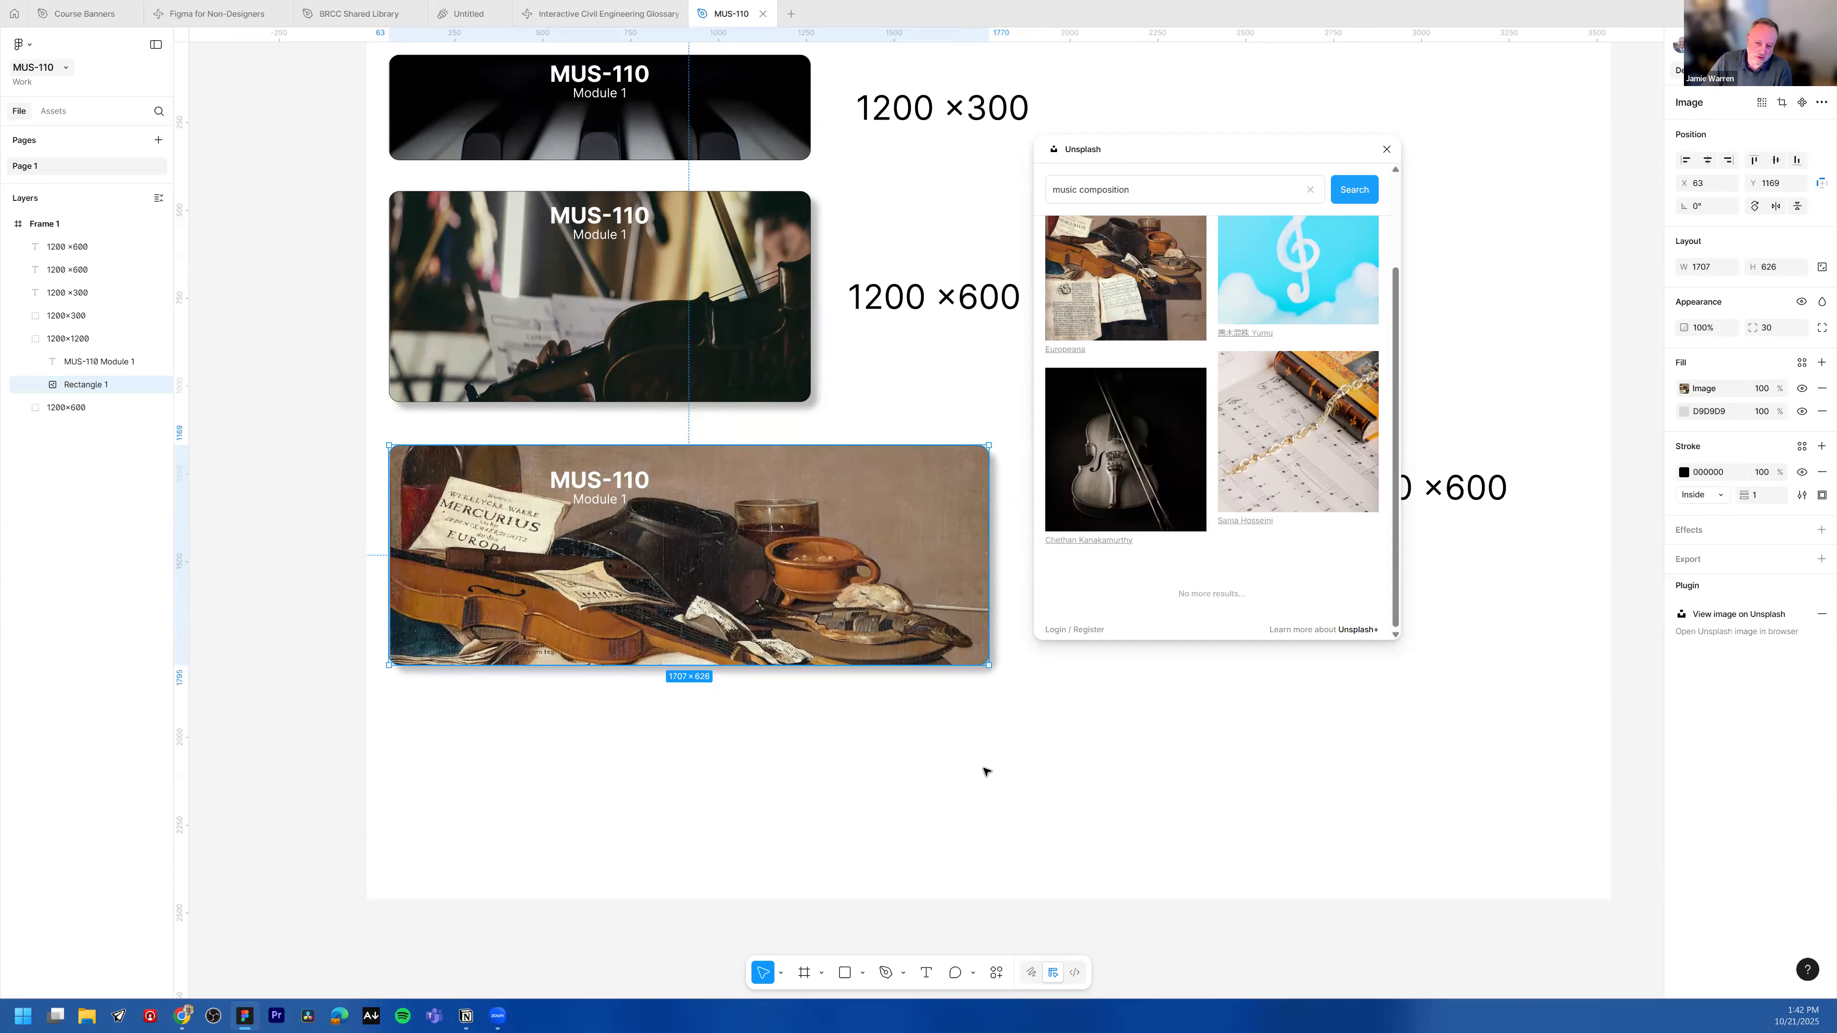
left_click(1384, 297)
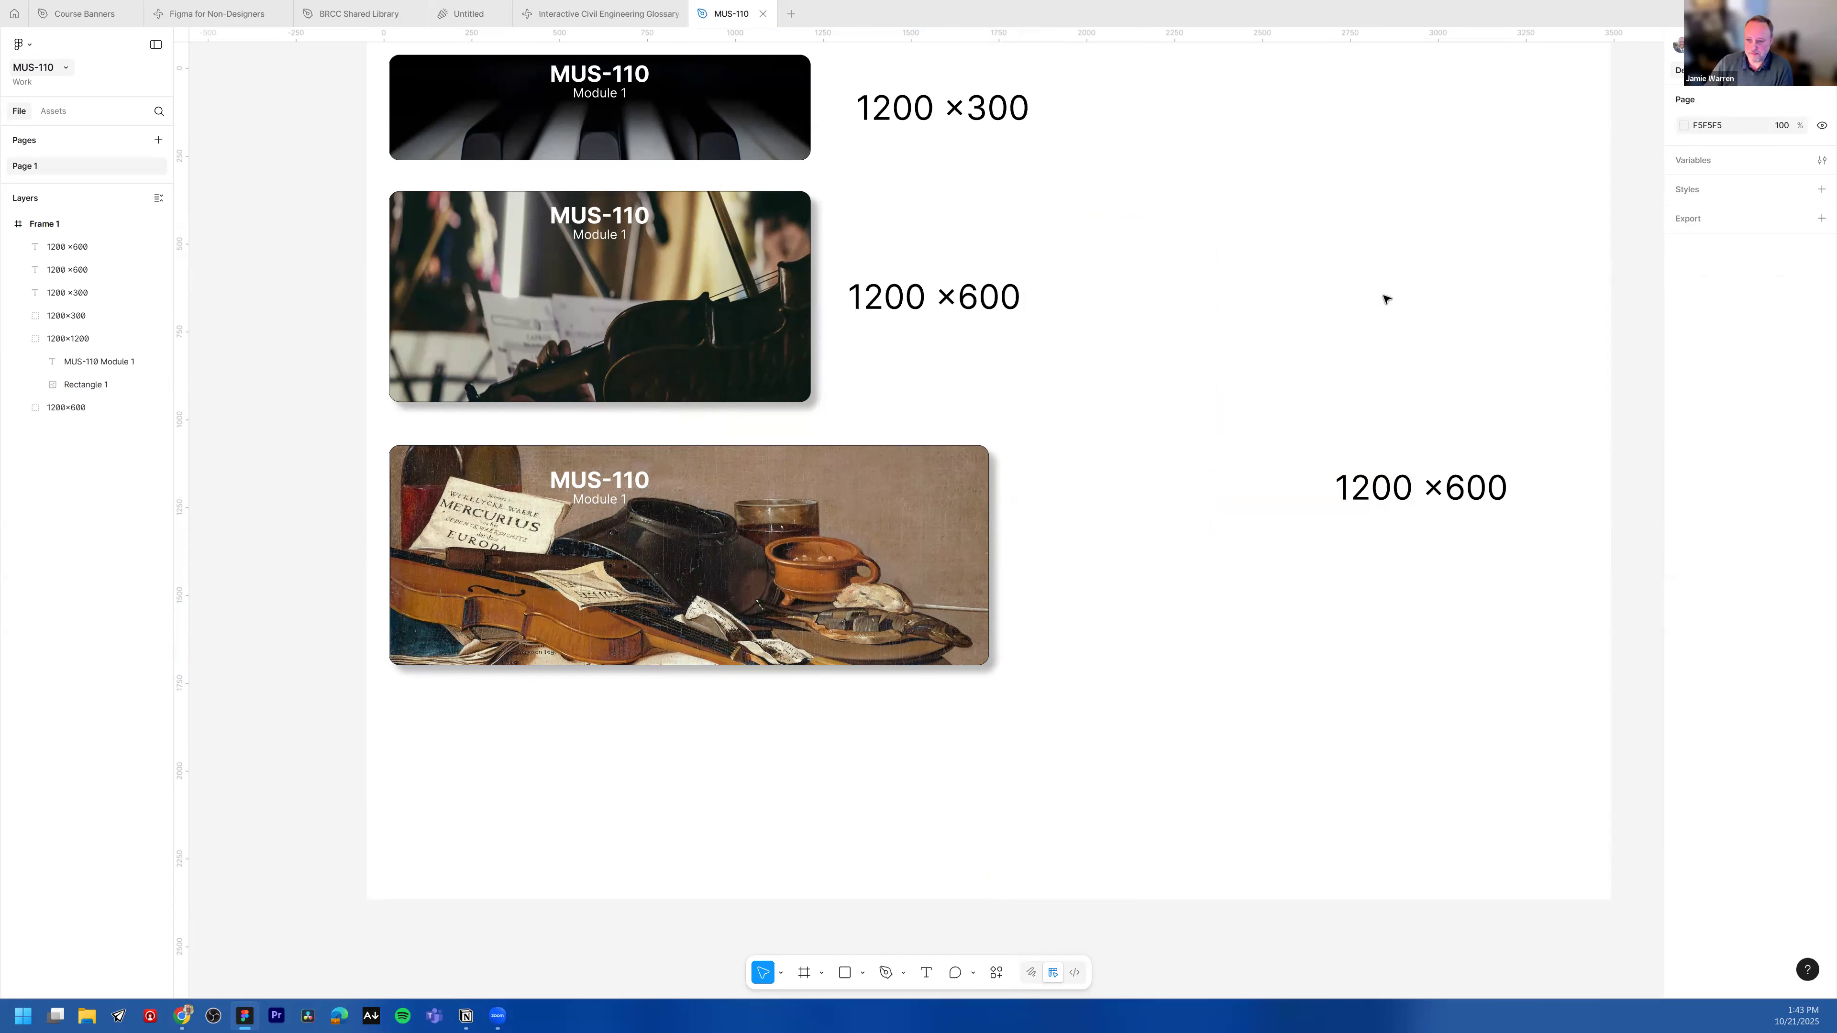
Step: Move the bottom banner's MUS-110 Module 1 text up and to the right over the wider image
left_click(613, 469)
left_click(613, 484)
left_click_drag(613, 486, 653, 469)
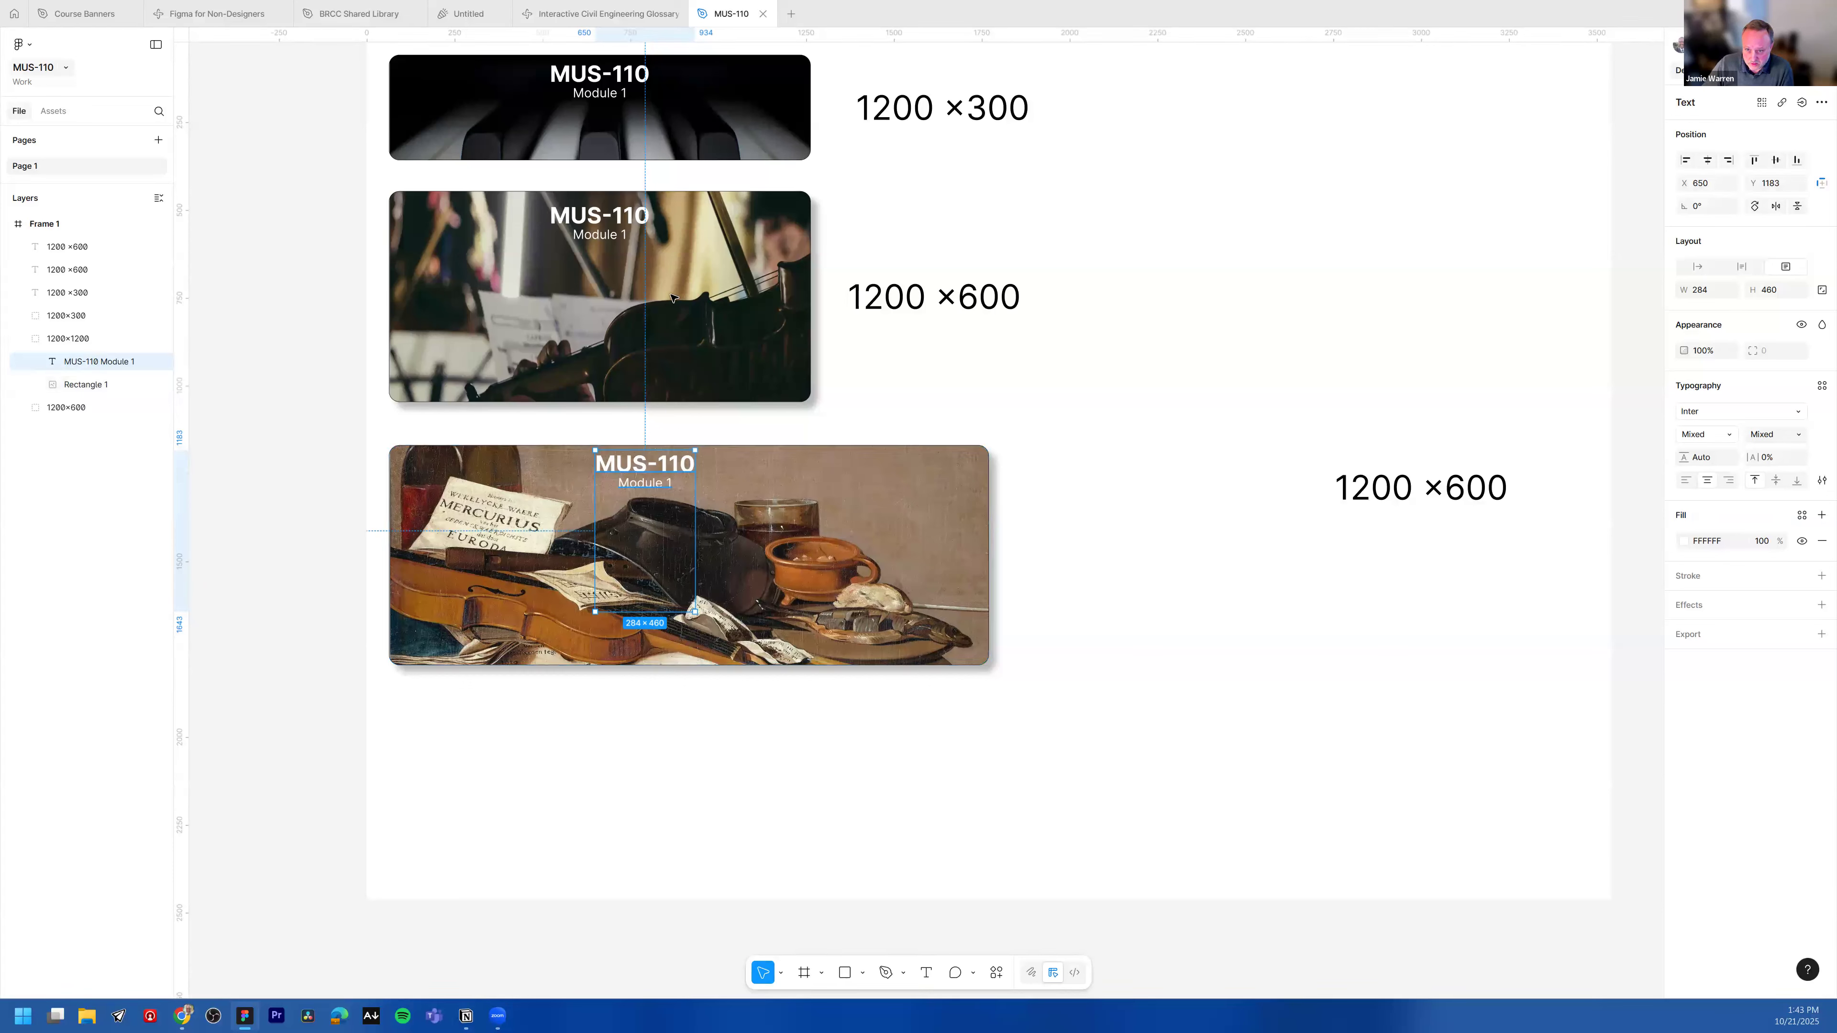
Step: Select the middle banner's MUS-110 Module 1 text
left_click(626, 233)
left_click(618, 233)
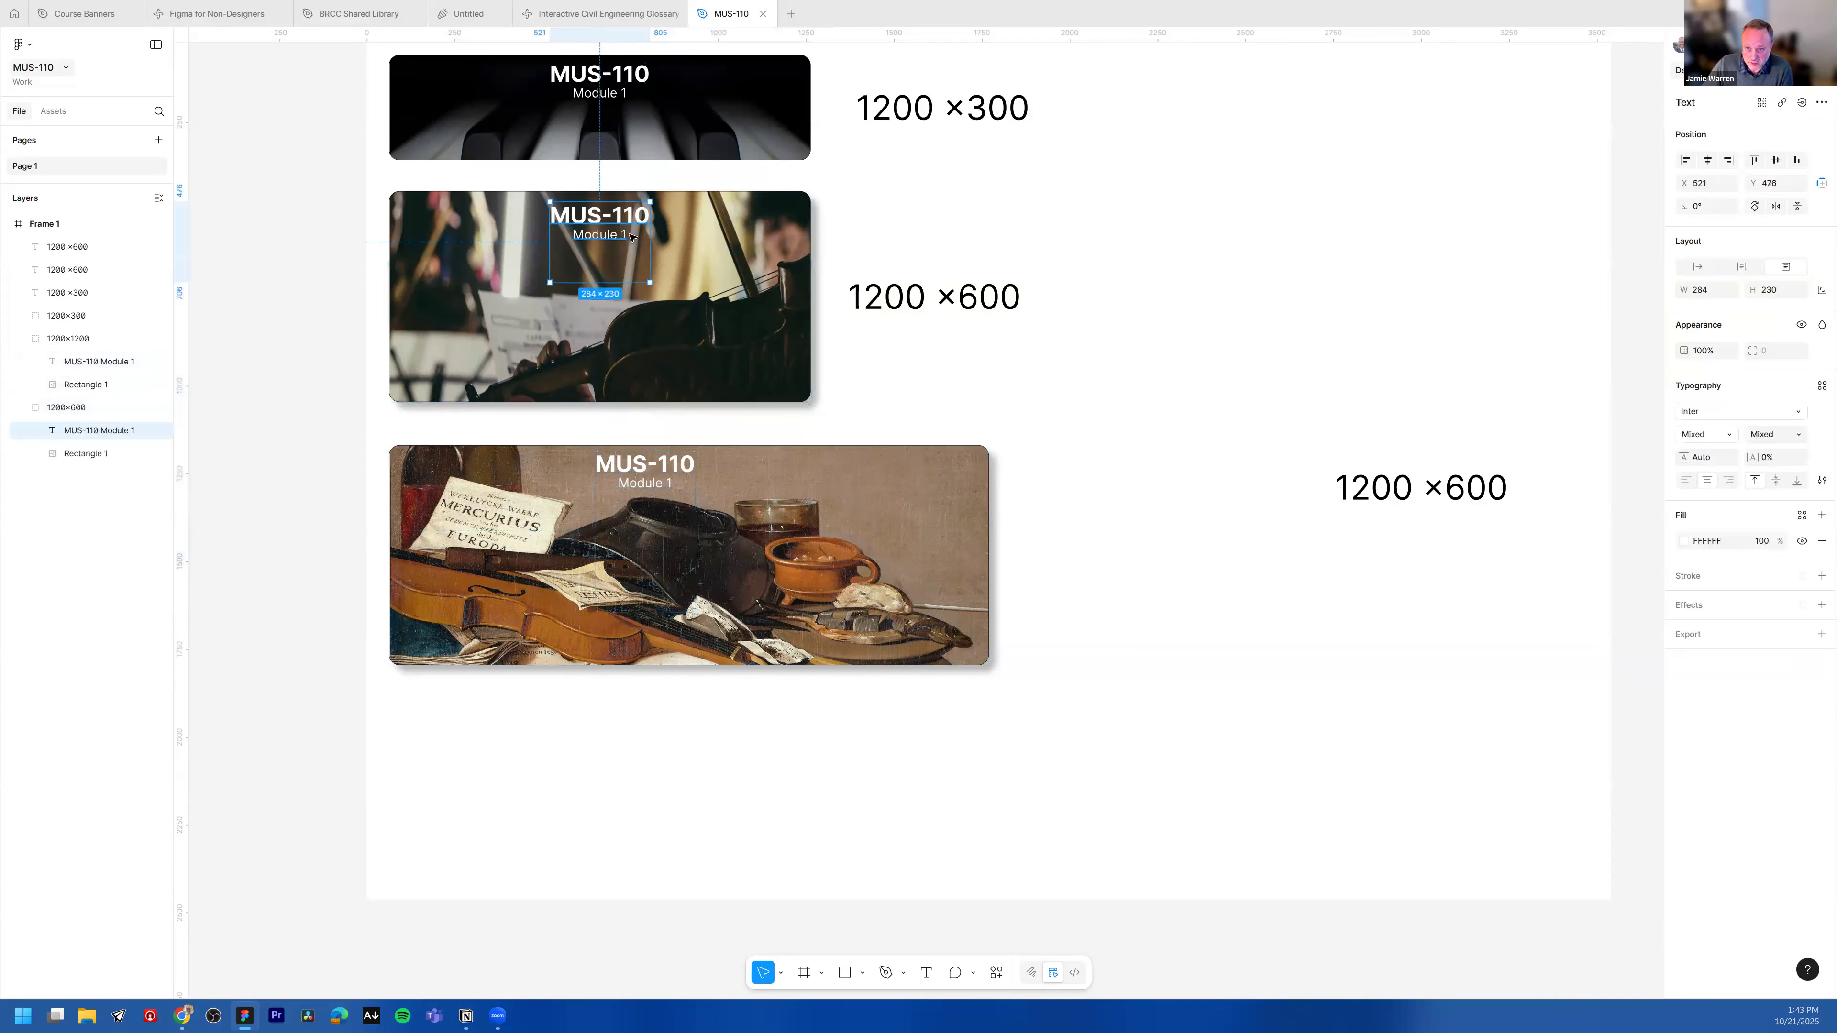
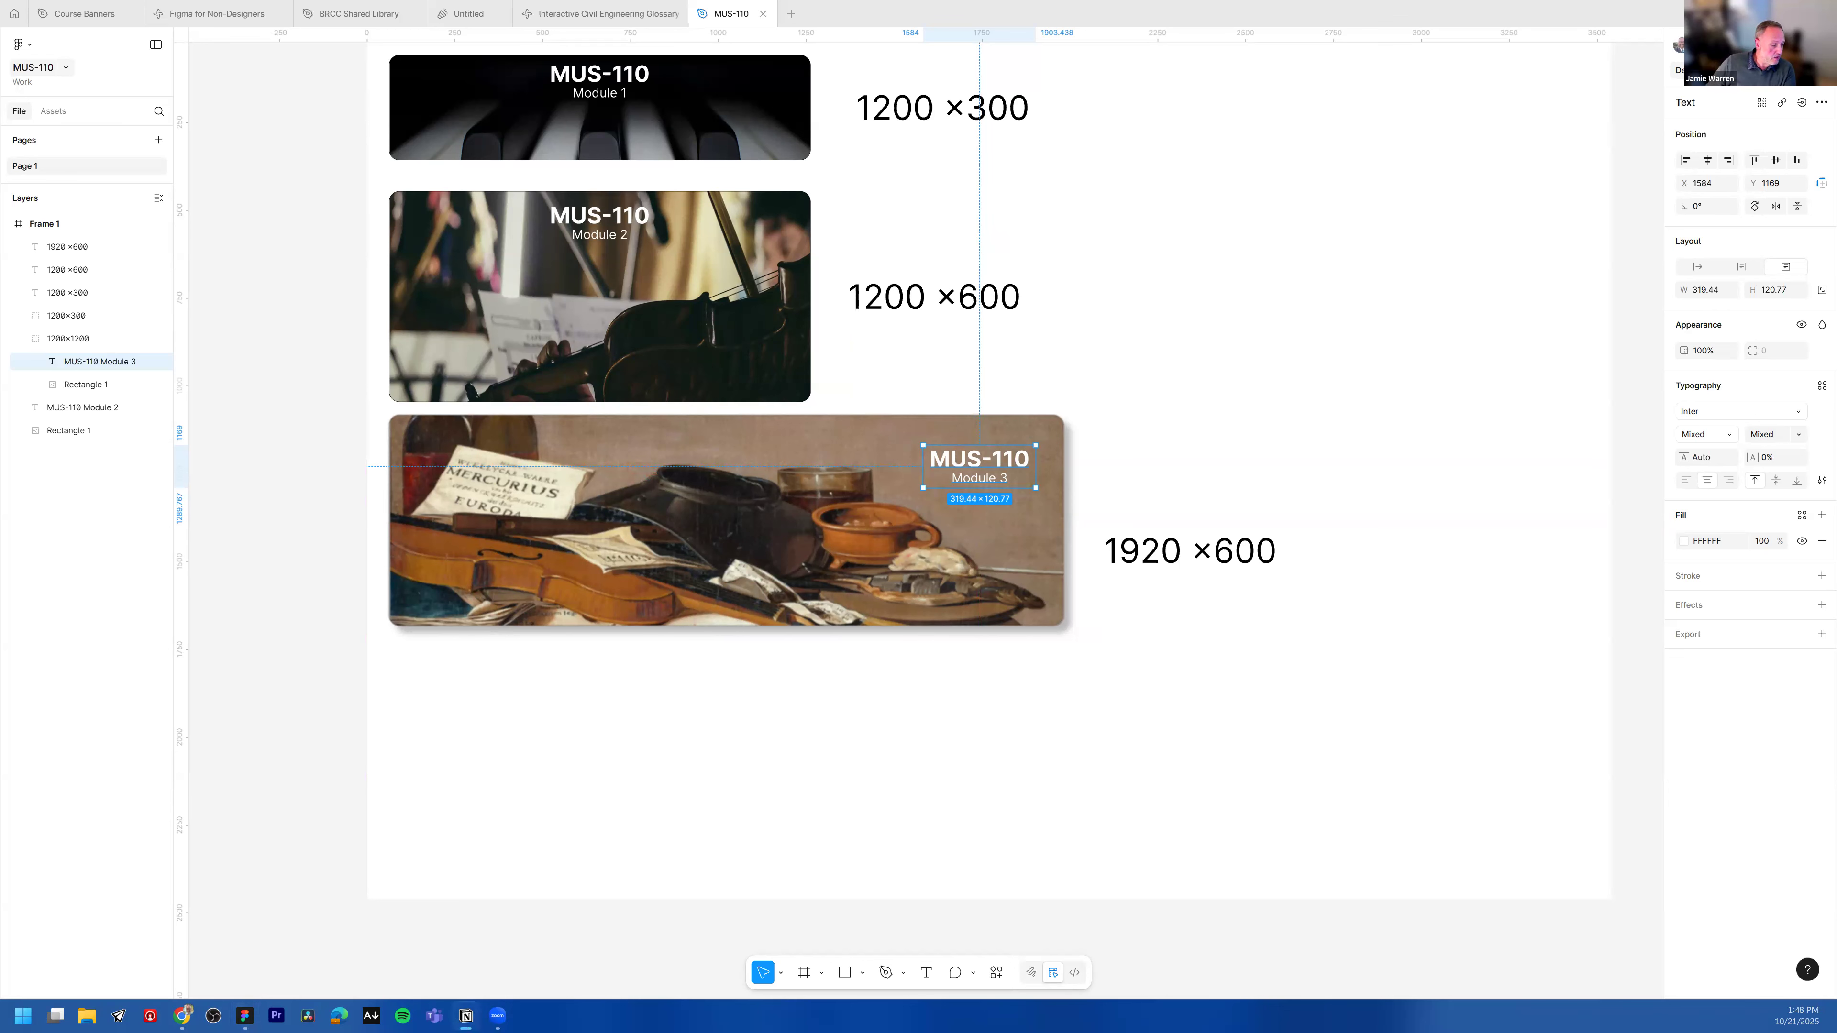
Step: Page through the Figma for Non-Designers slides up to the Accessibility Basics slide
key("alt+Tab")
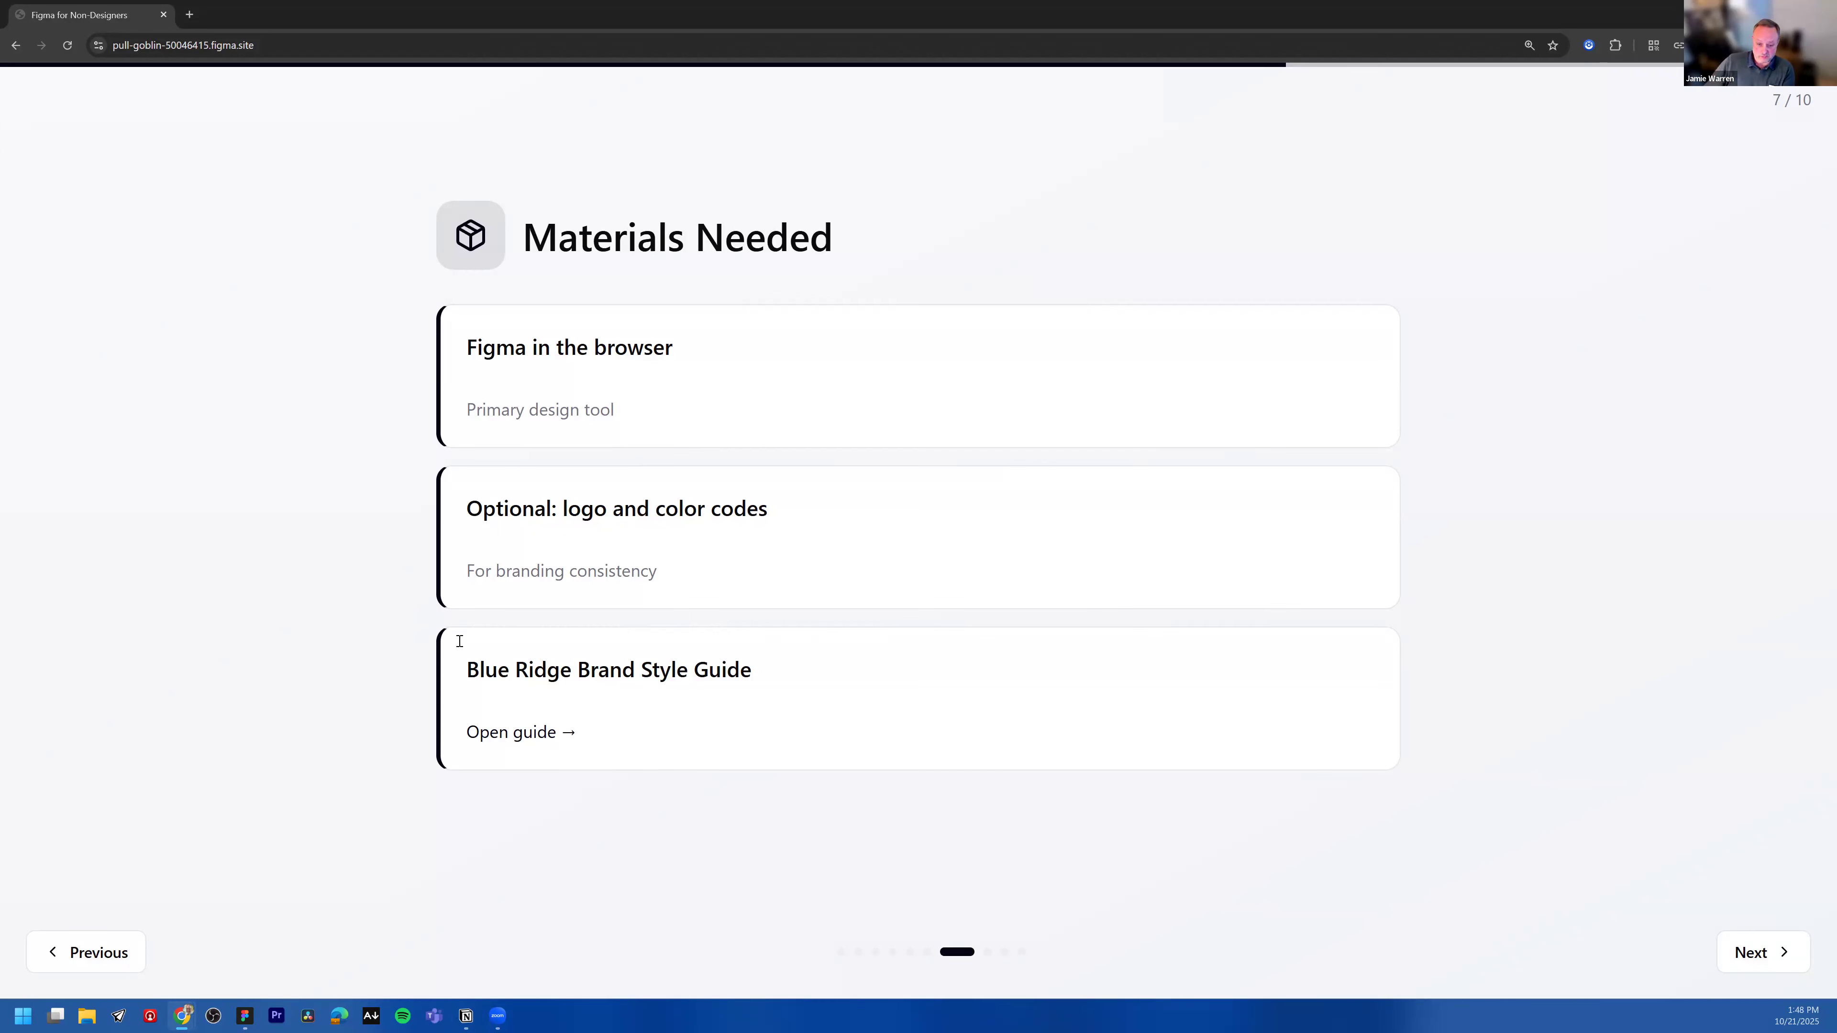
left_click(1757, 962)
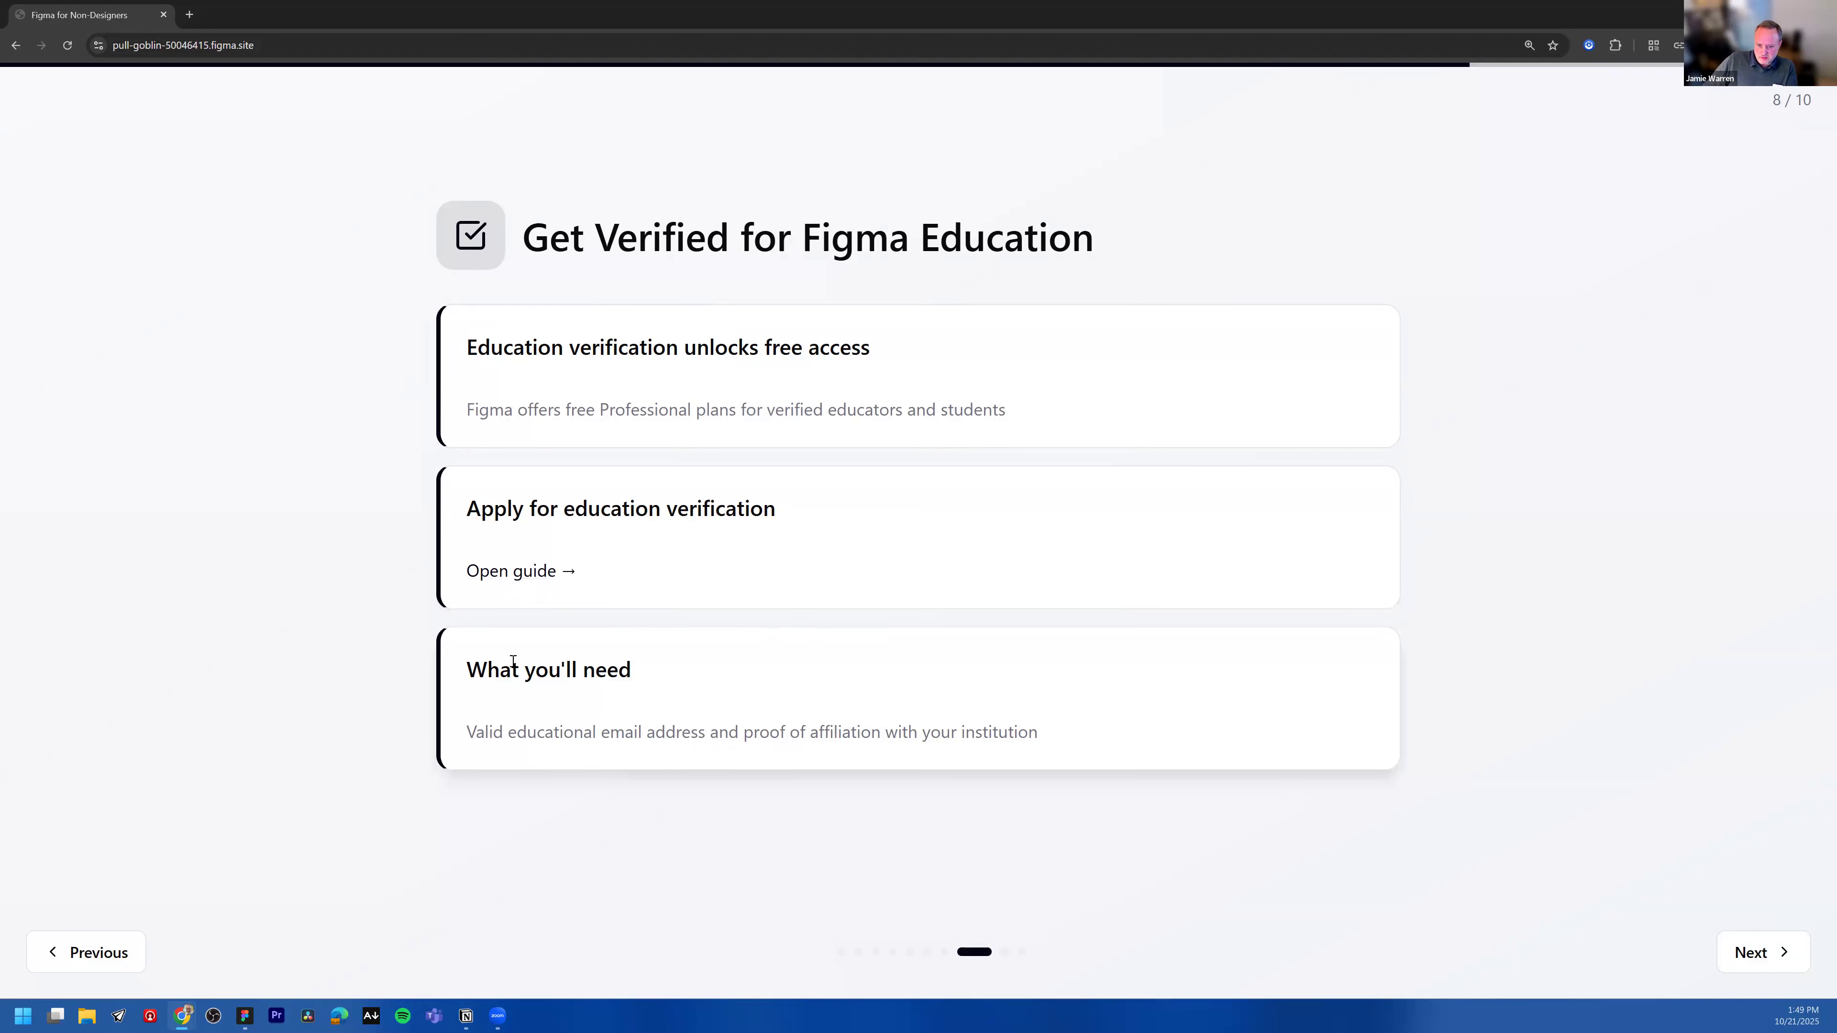
left_click(1753, 952)
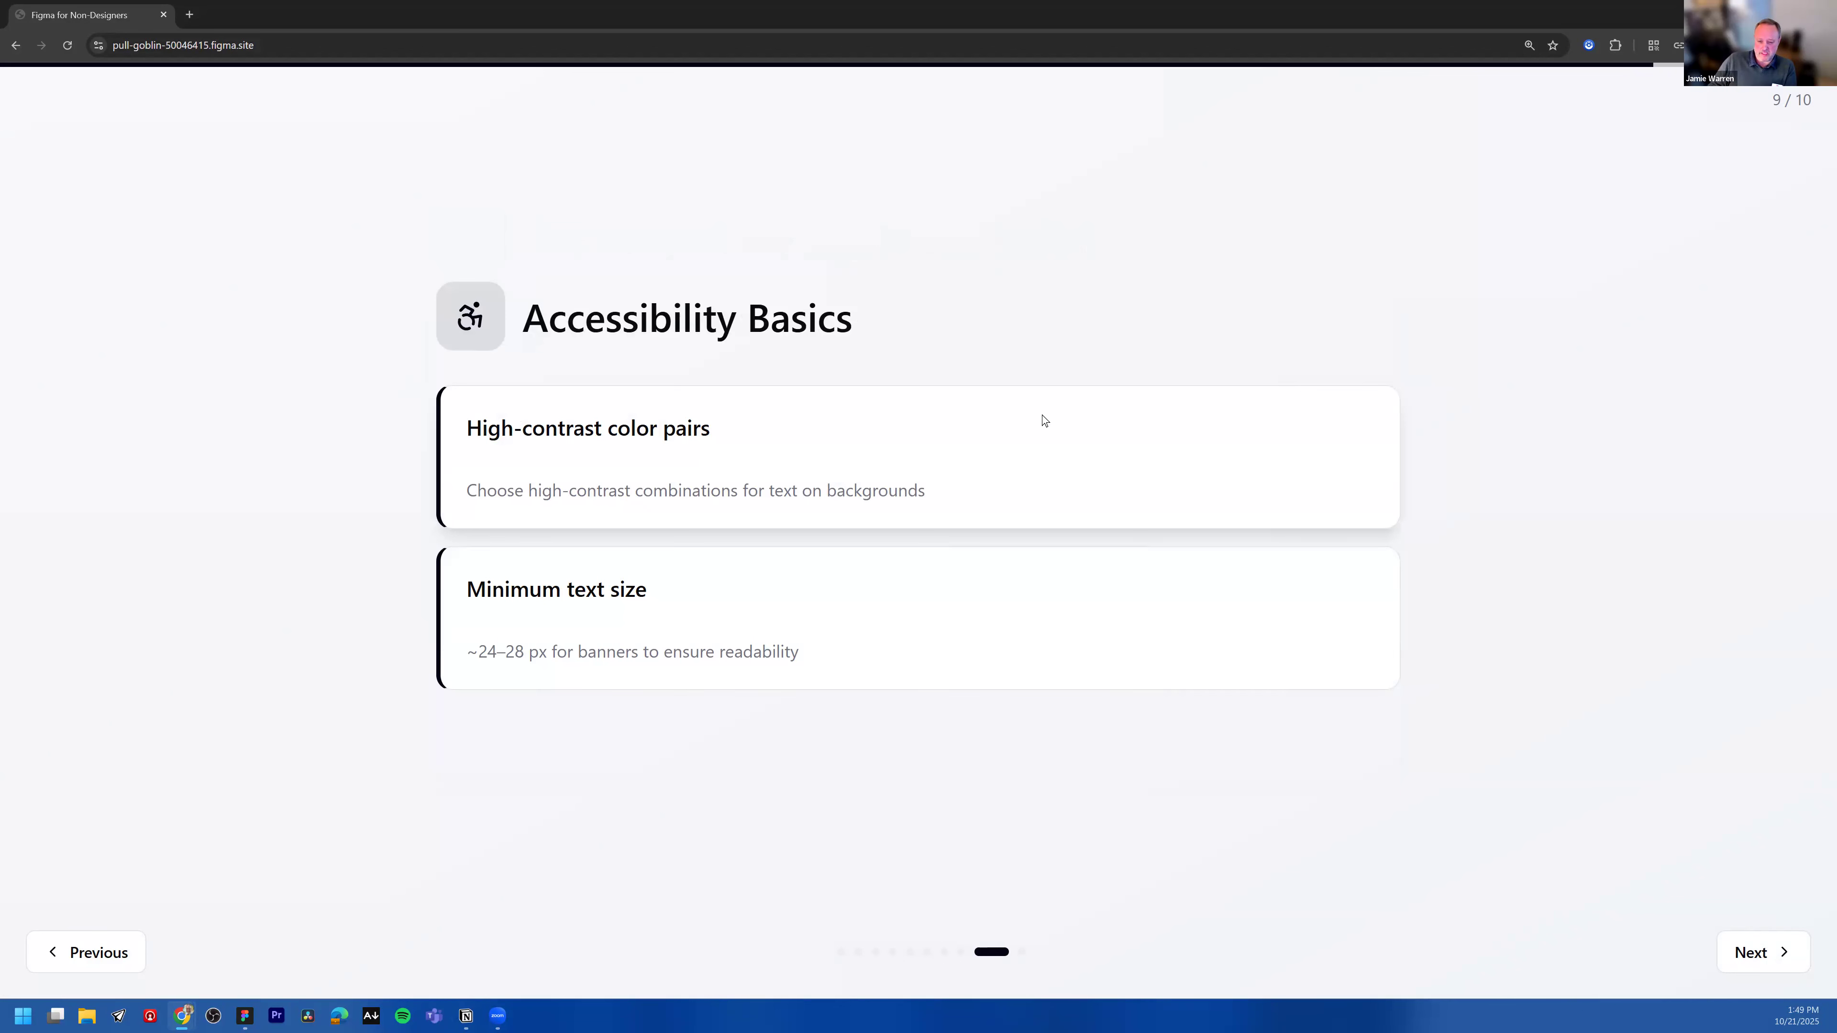
left_click(0, 463)
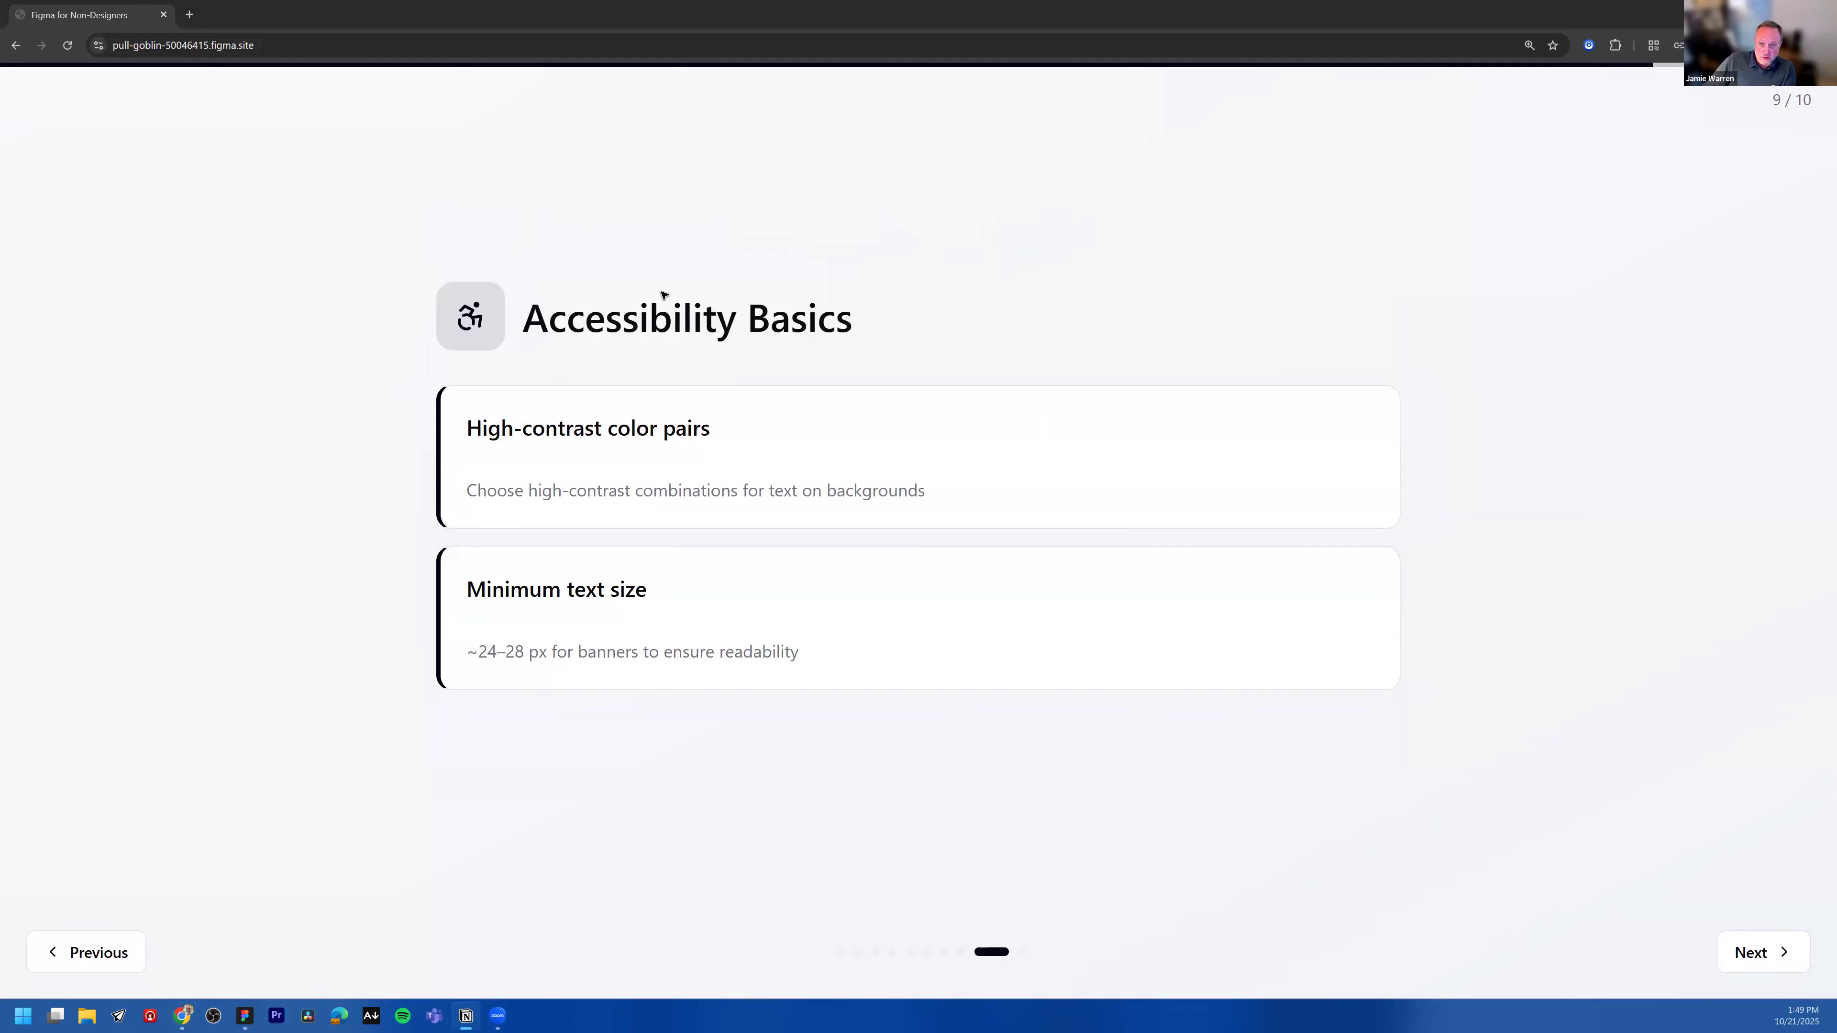
Step: Export the 1200×300 banner group as a 1x PNG and save it as 1200x300 in Downloads
key("alt+Tab")
scroll(663, 108, "up", 1)
left_click(652, 143)
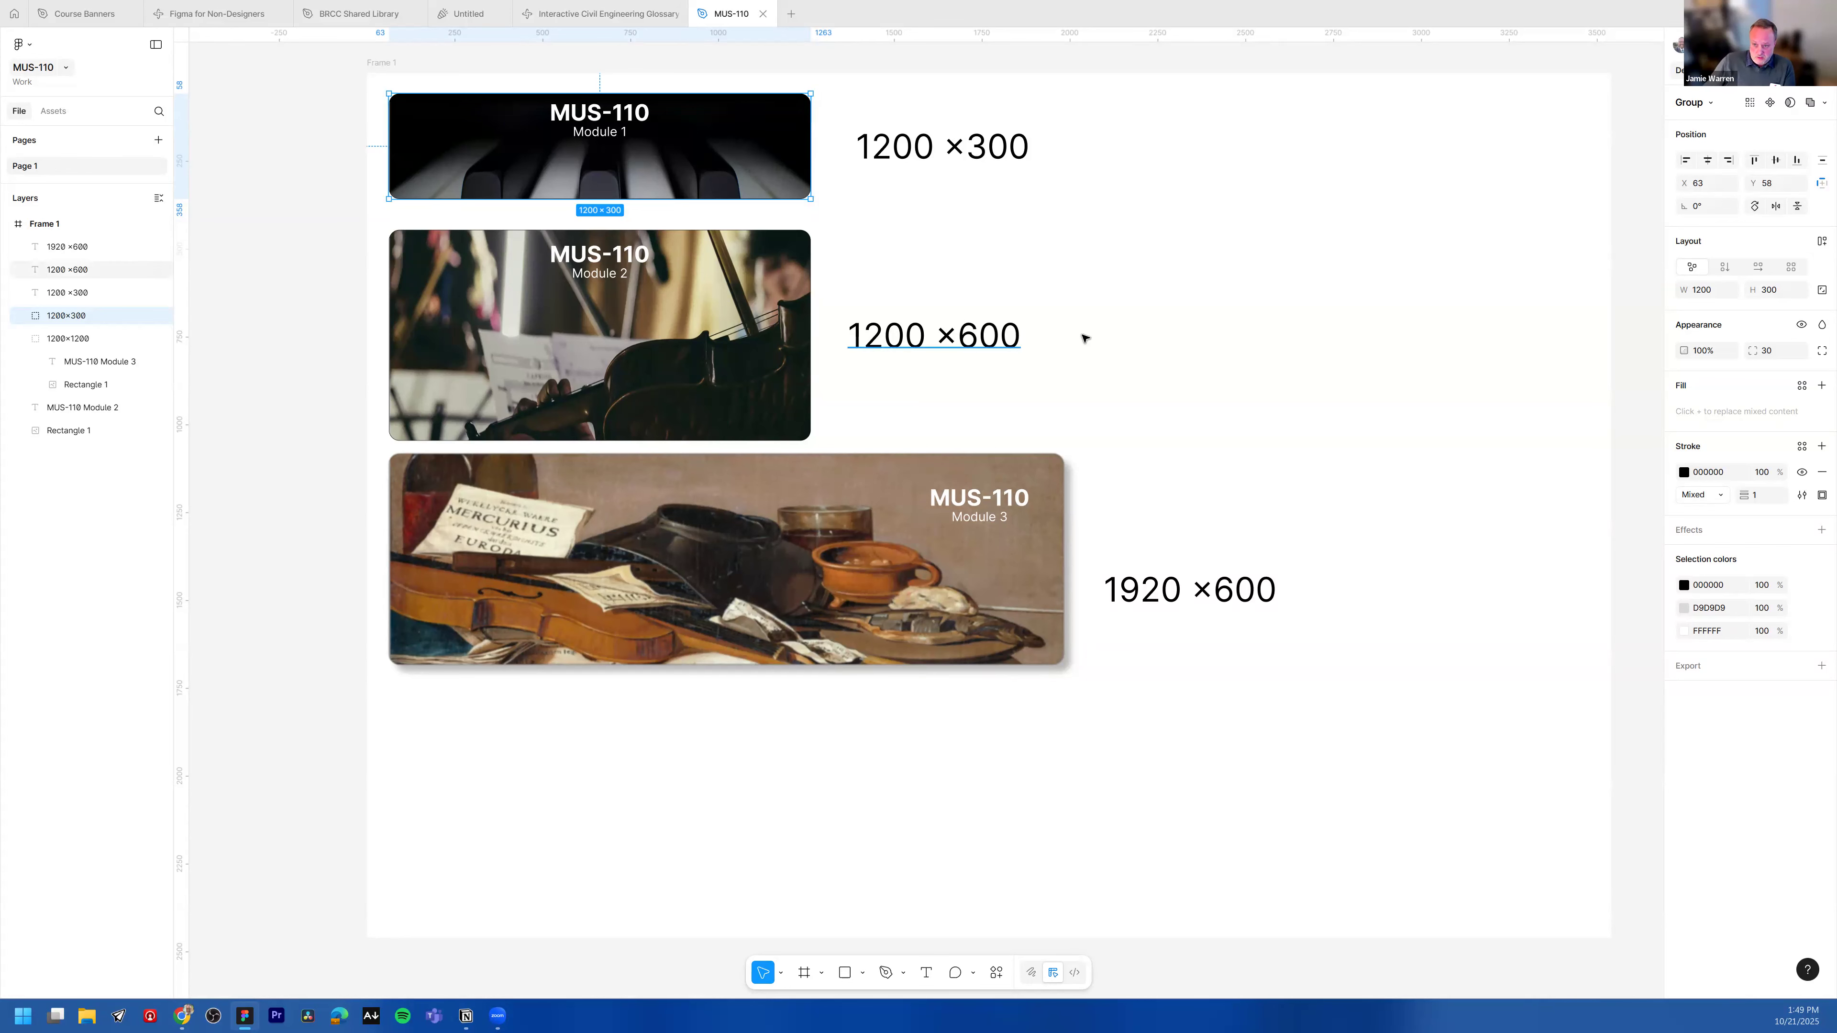
scroll(1082, 337, "up", 2)
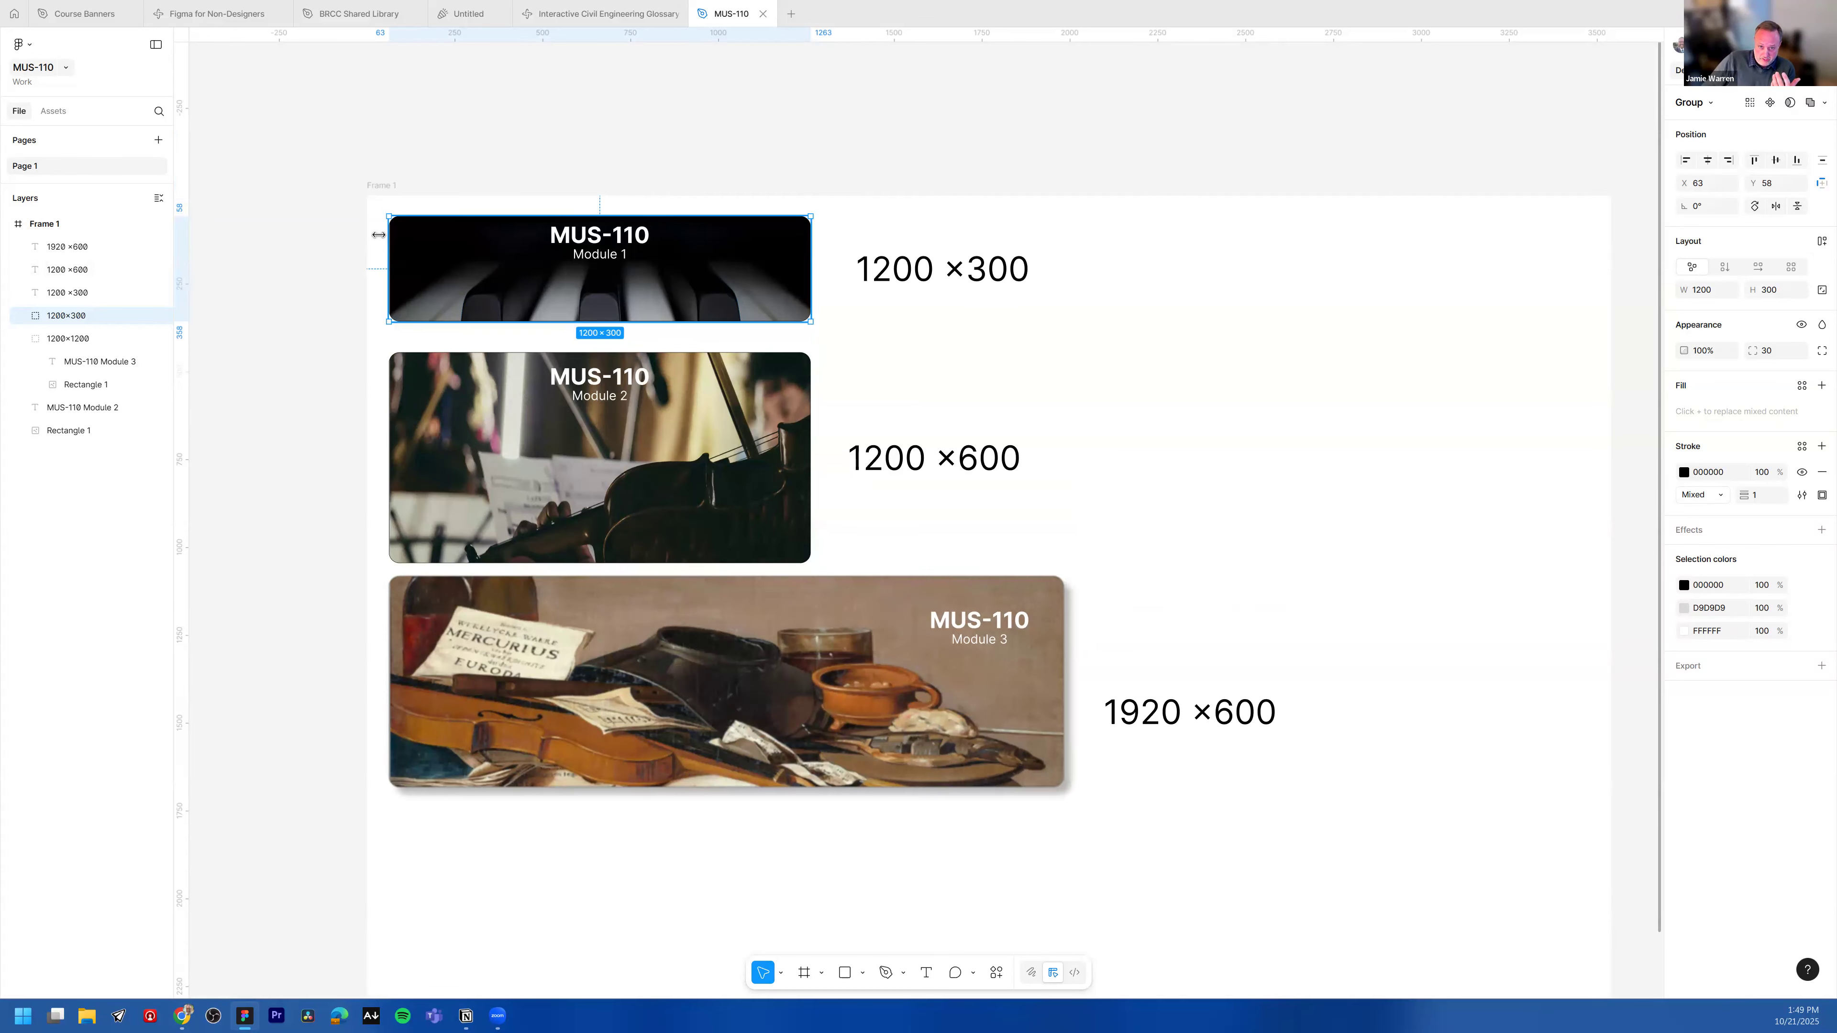
left_click_drag(426, 207, 649, 288)
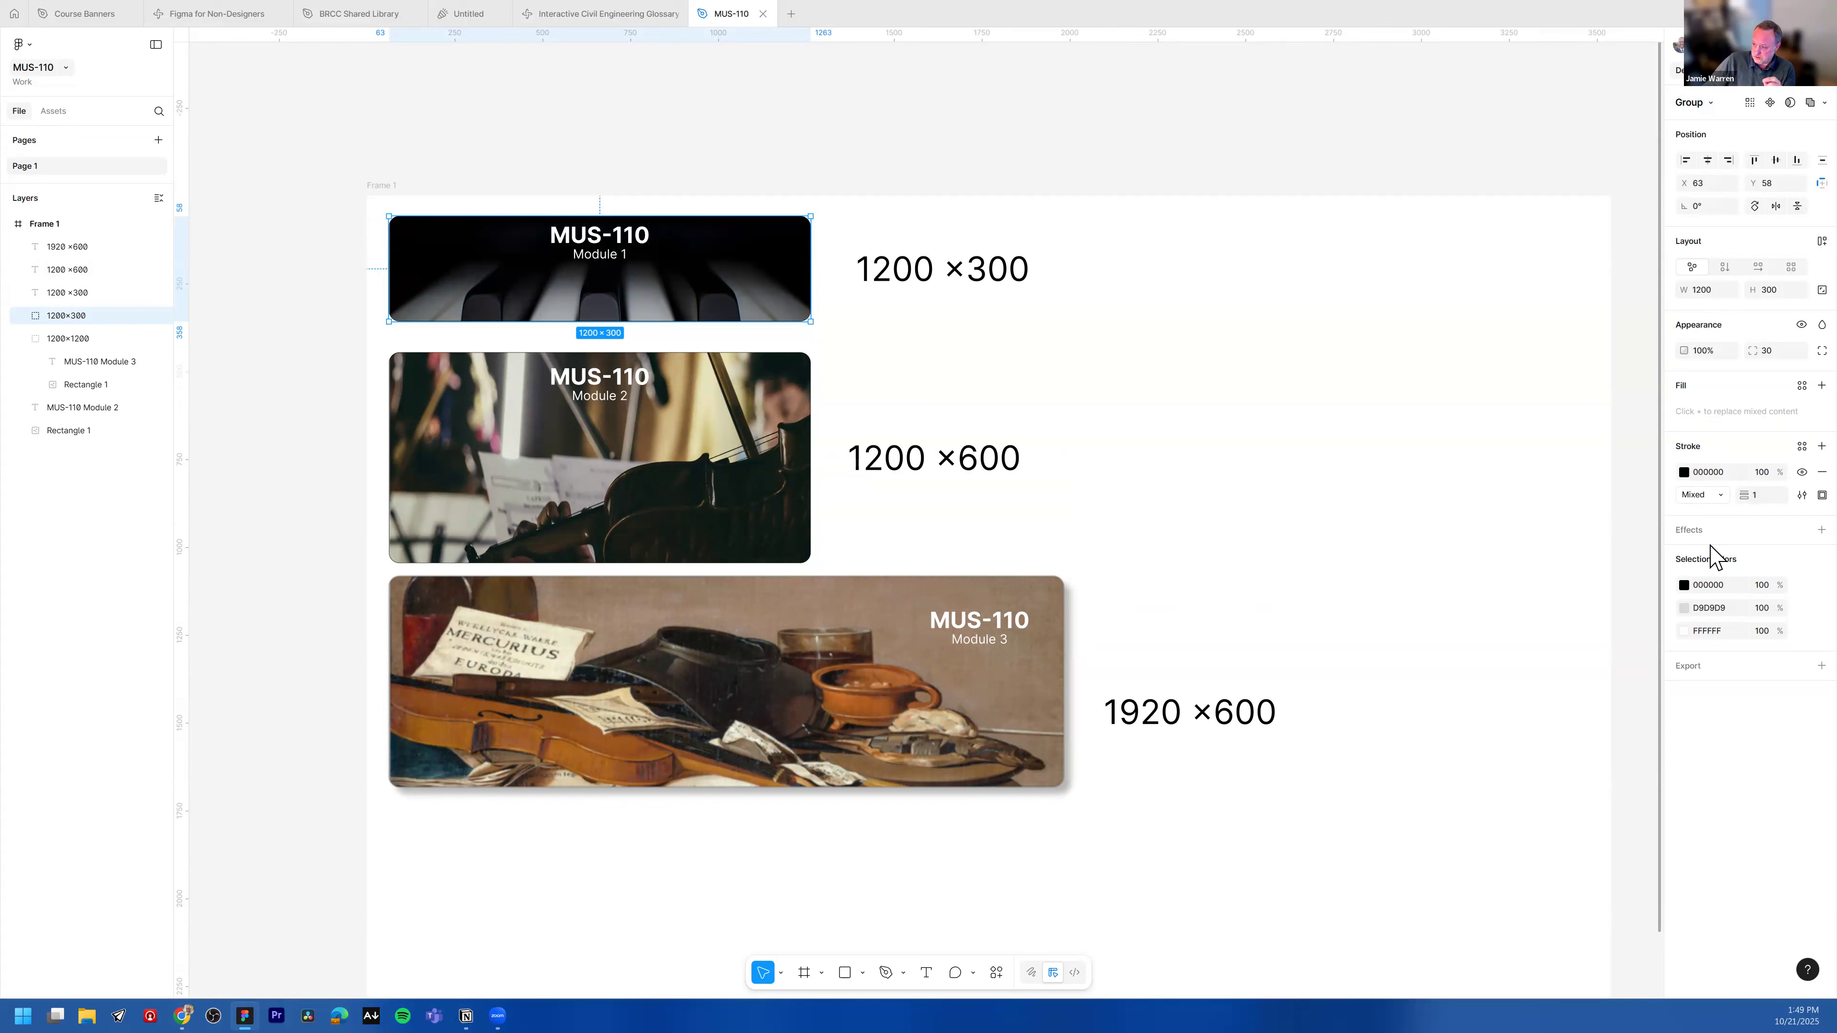
left_click(1703, 668)
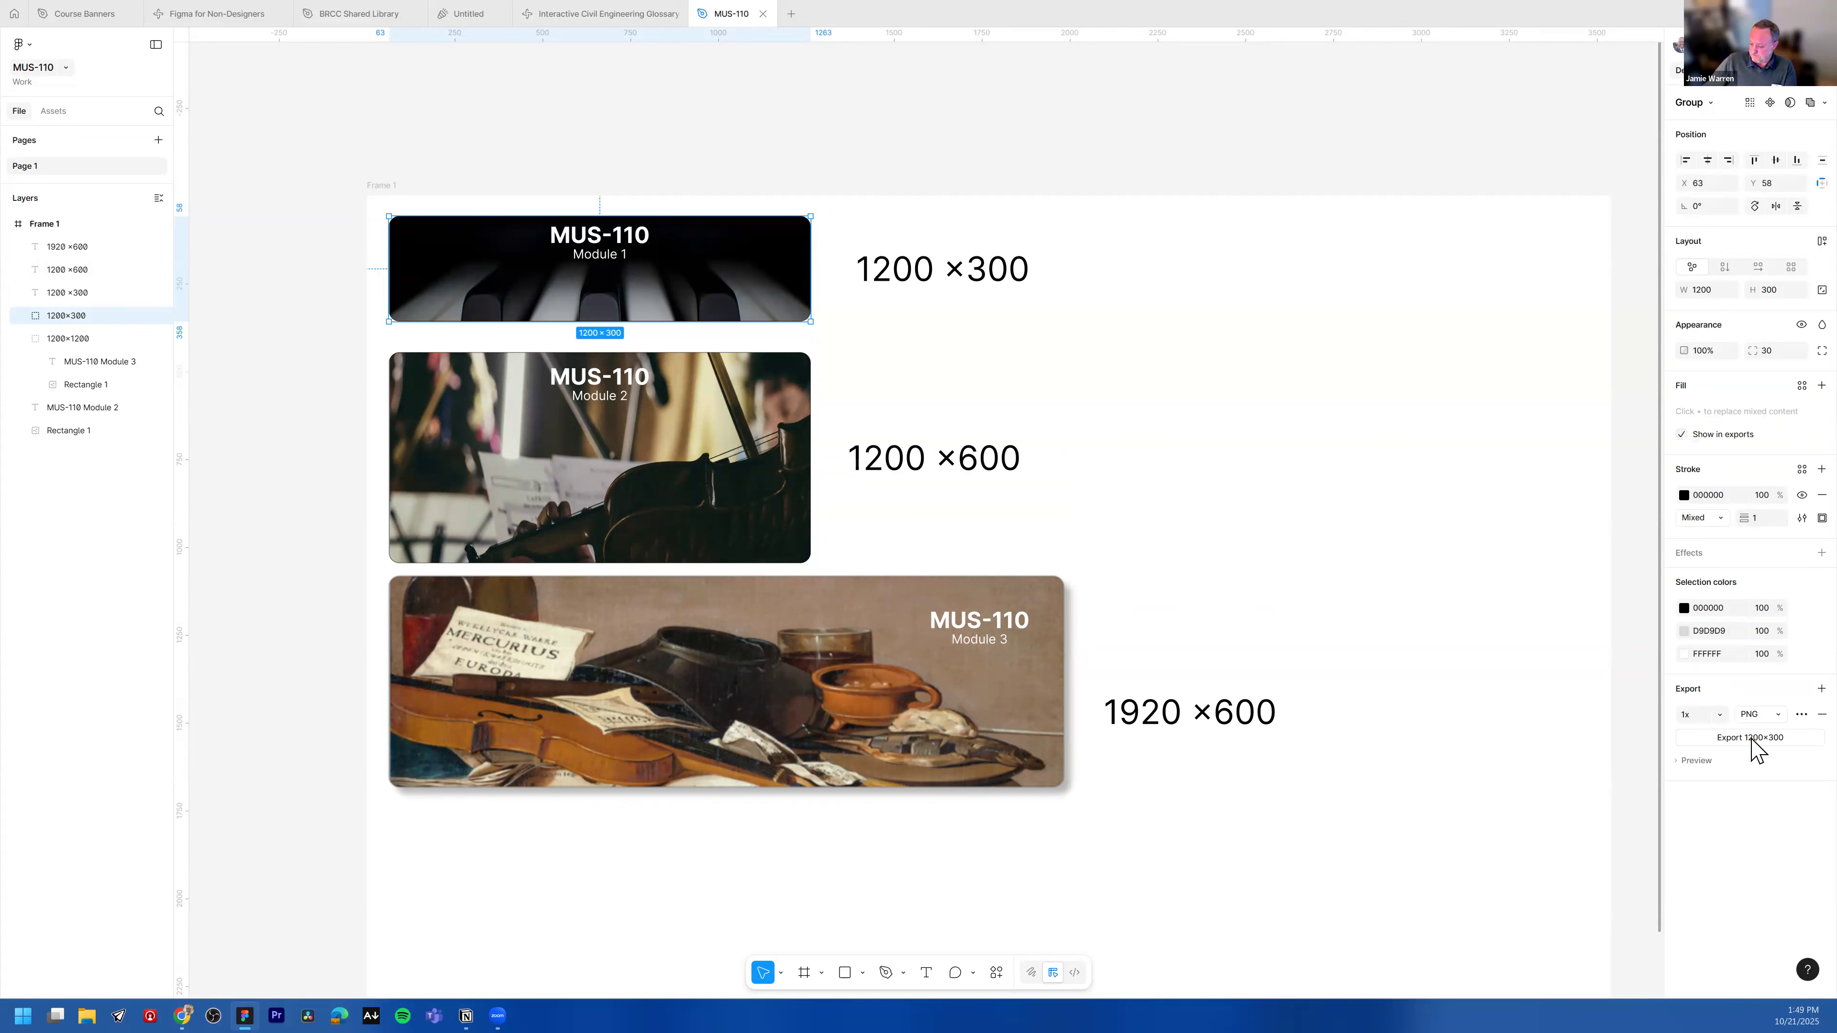
left_click(1777, 716)
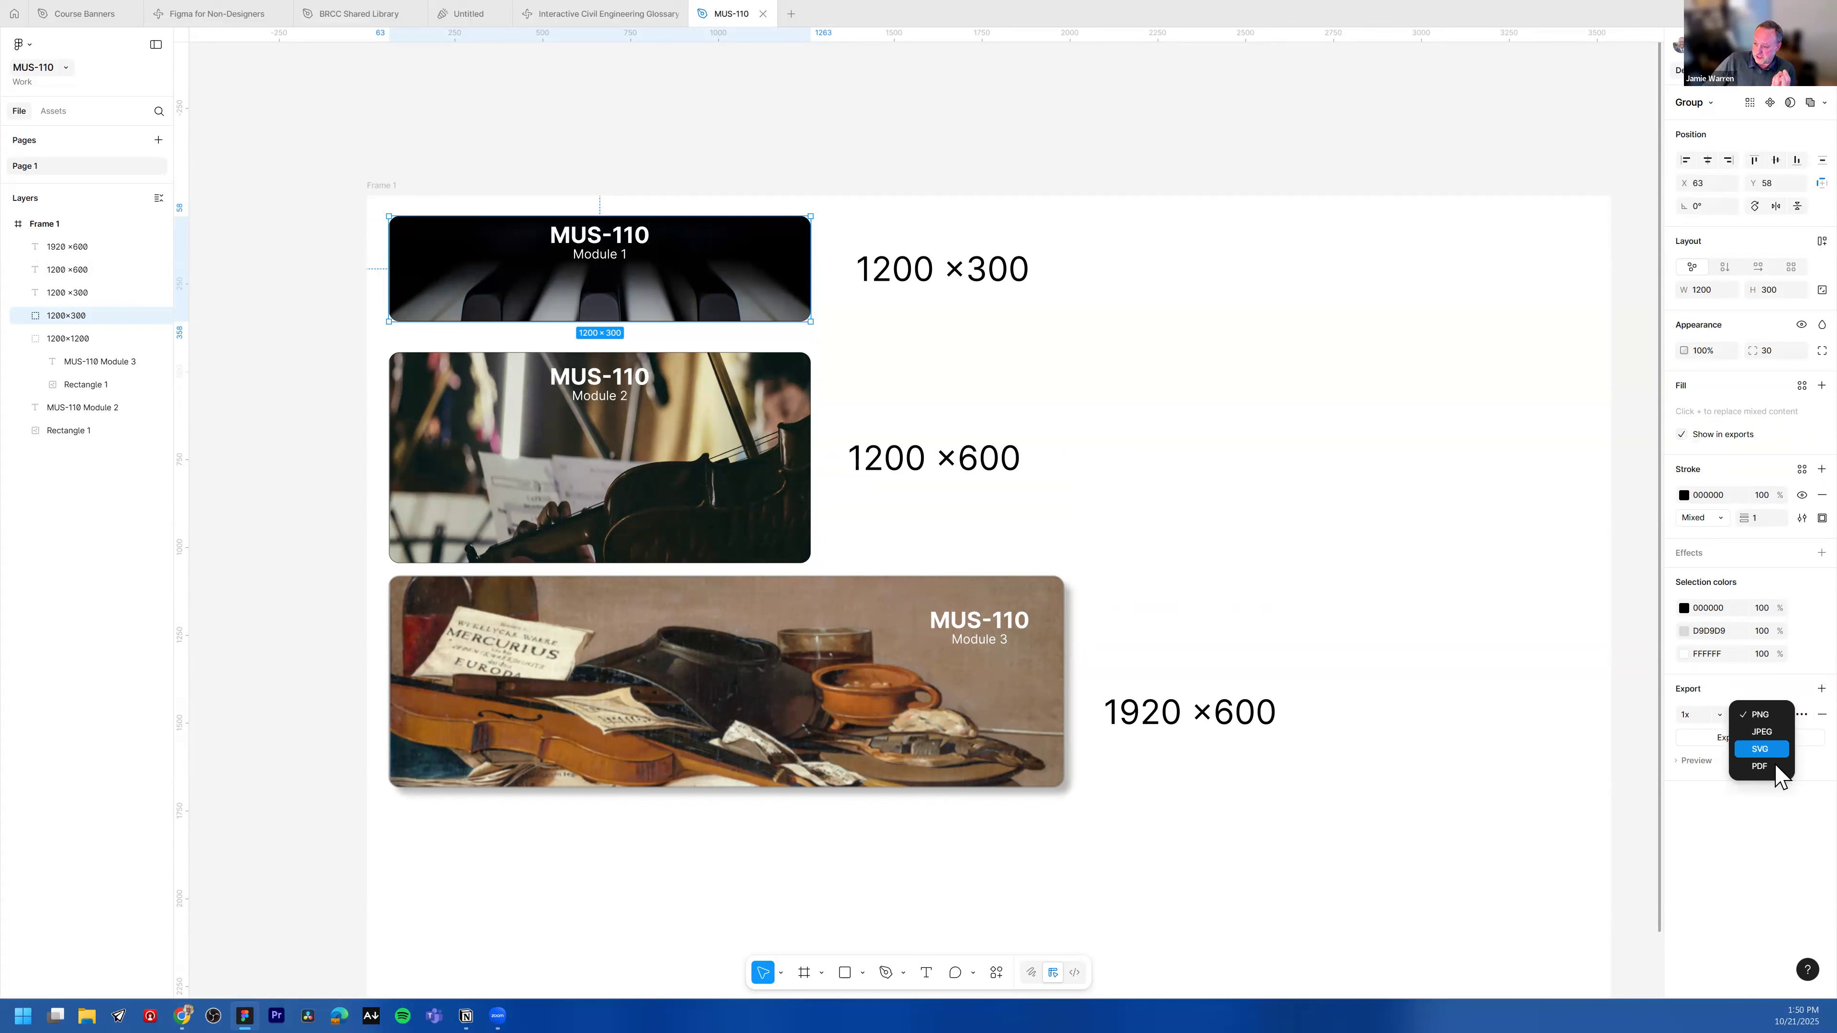
left_click(1768, 714)
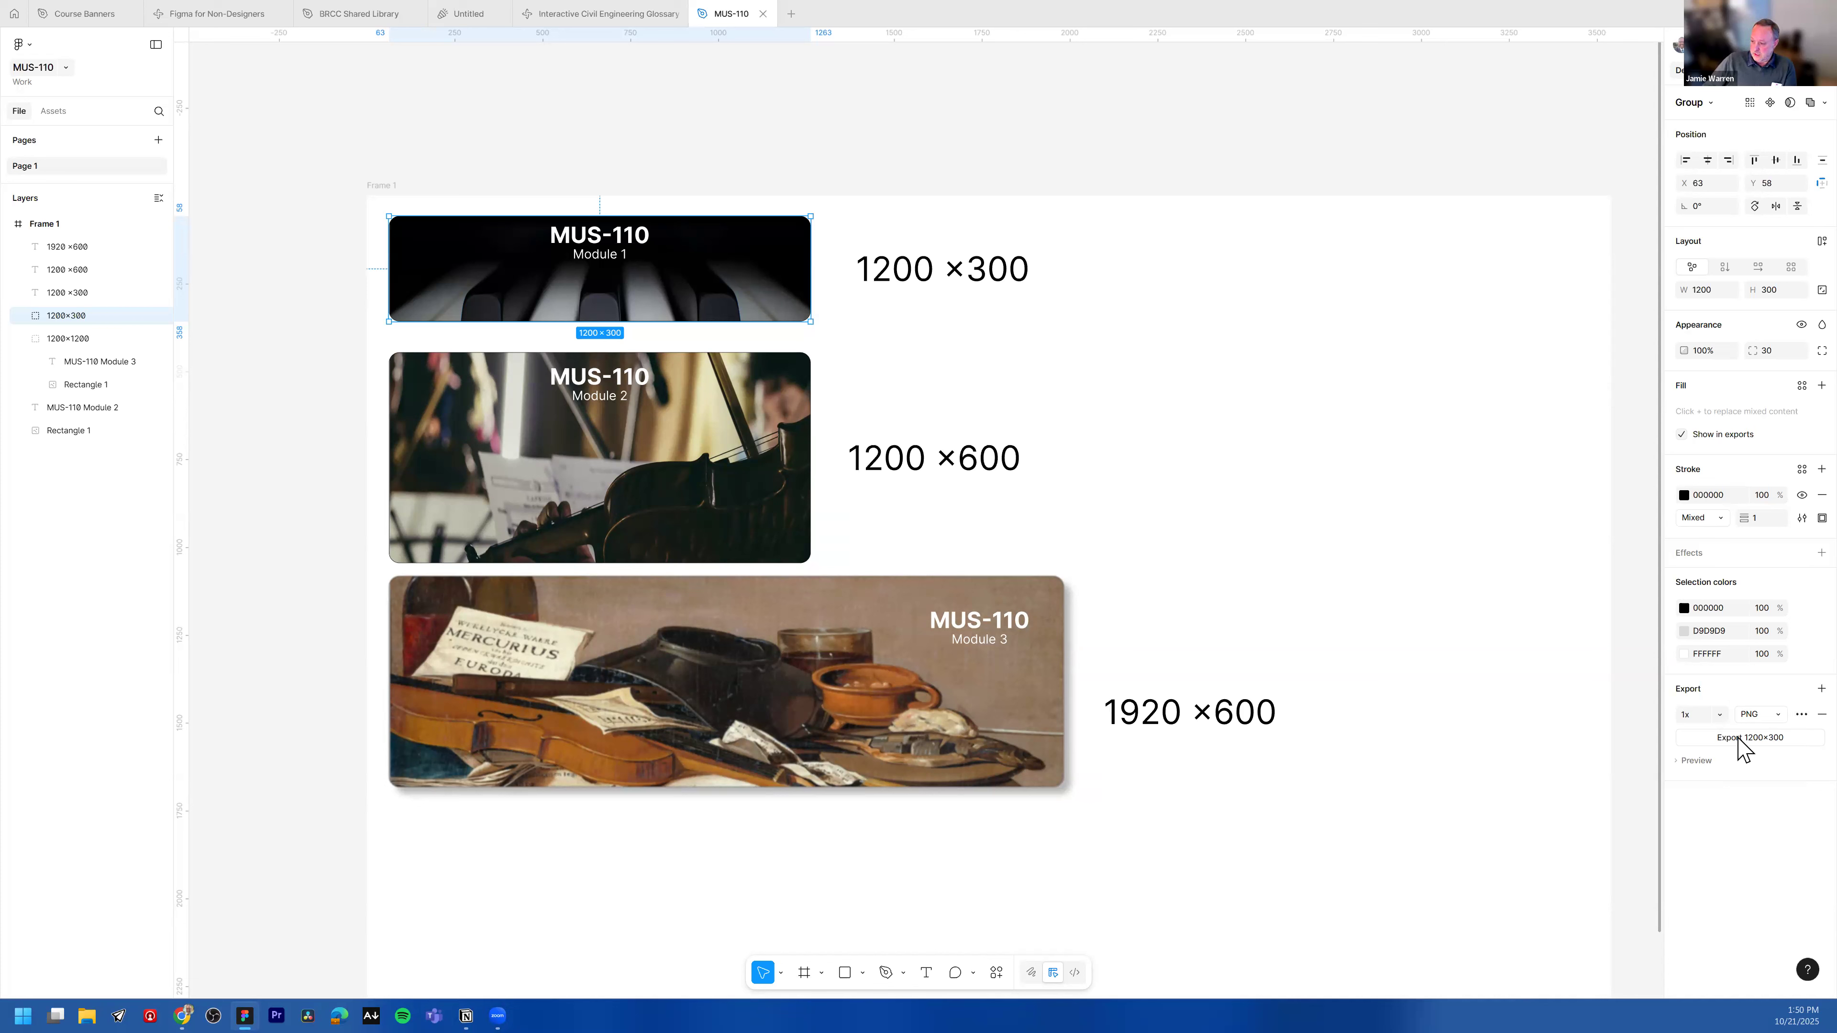
left_click(1687, 761)
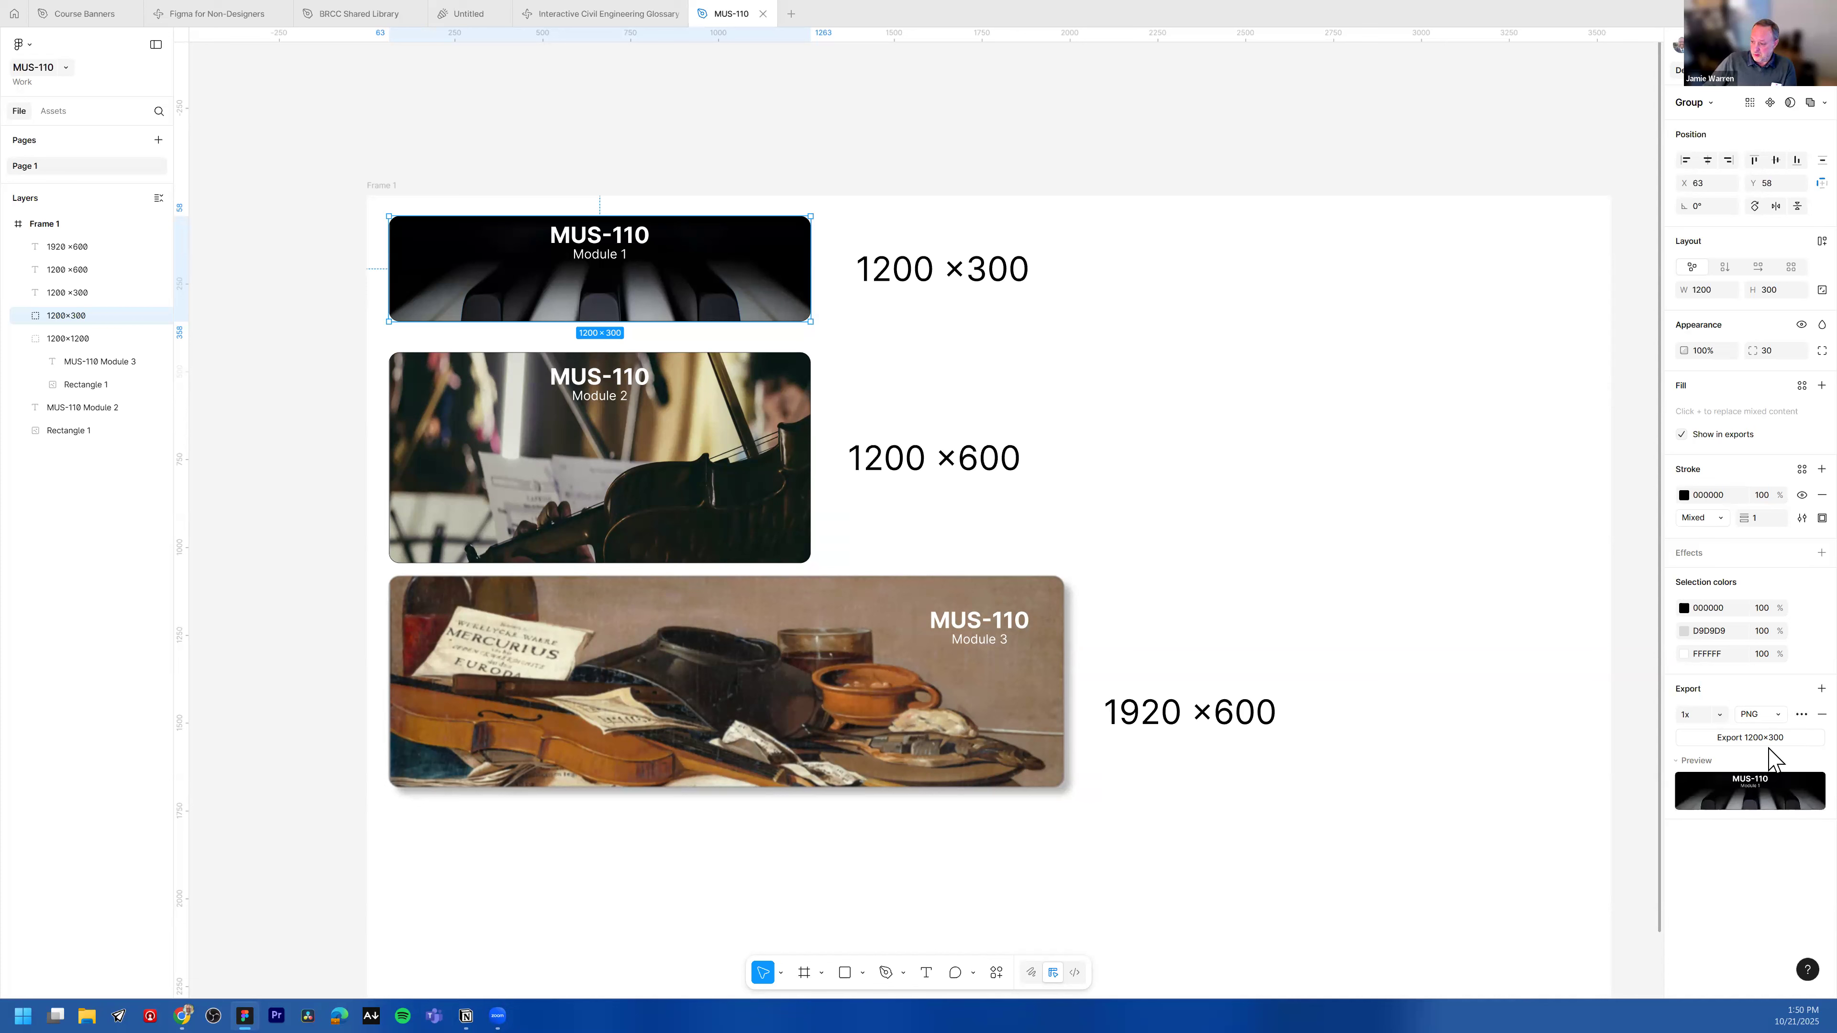
left_click(1753, 738)
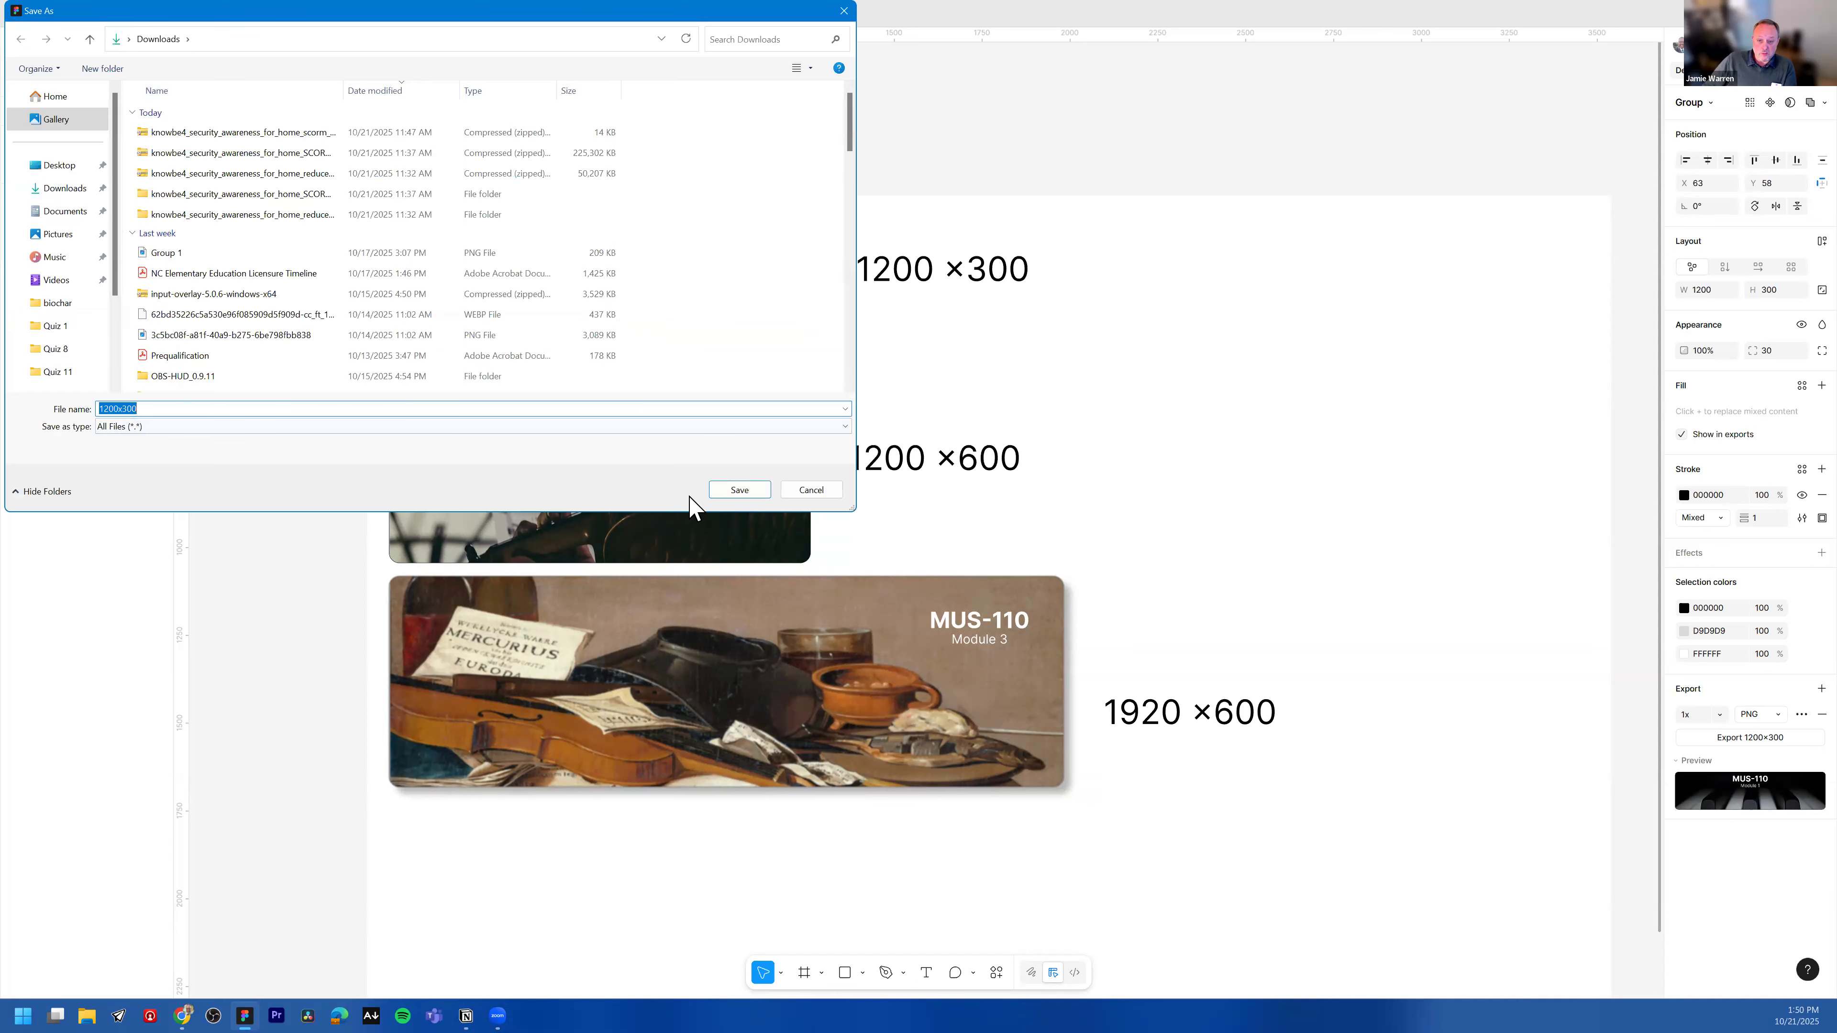
left_click(738, 489)
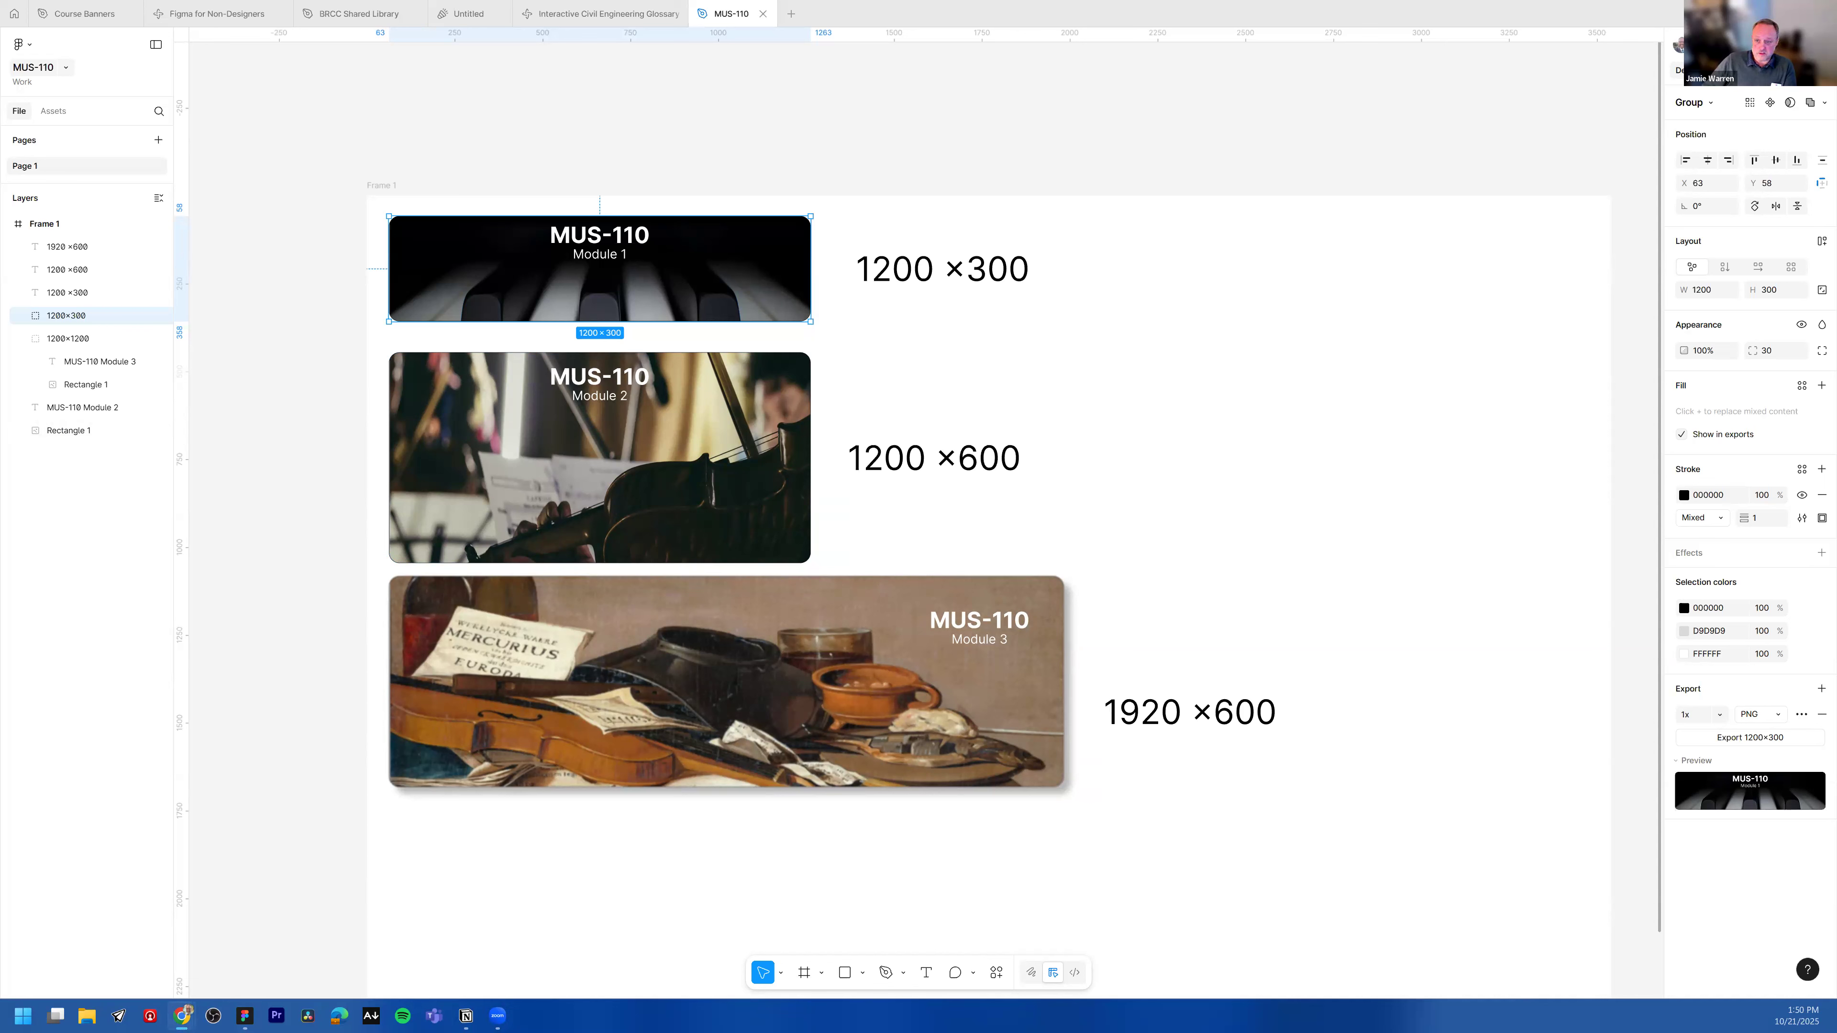
Step: In the Blue Ridge course page, open the Course Home section for editing and delete its old banner image
left_click_drag(0, 116, 788, 116)
scroll(591, 455, "down", 1)
scroll(723, 427, "up", 1)
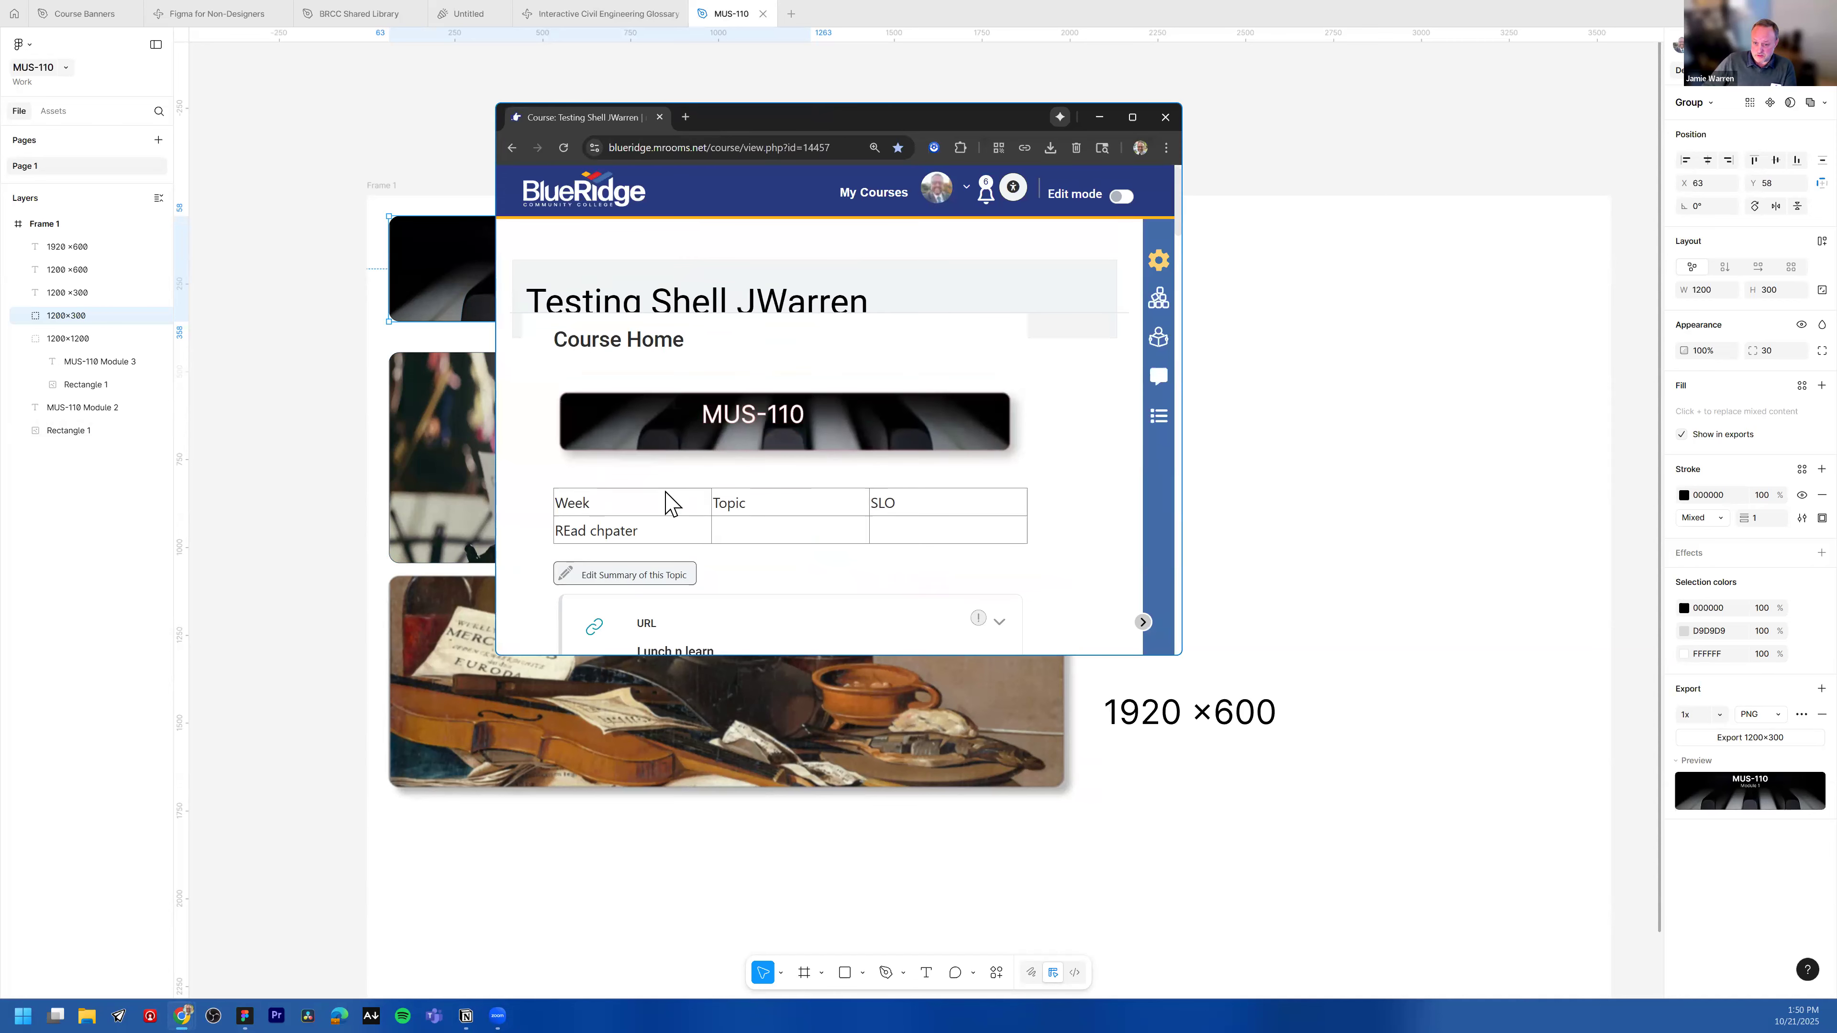
left_click(615, 573)
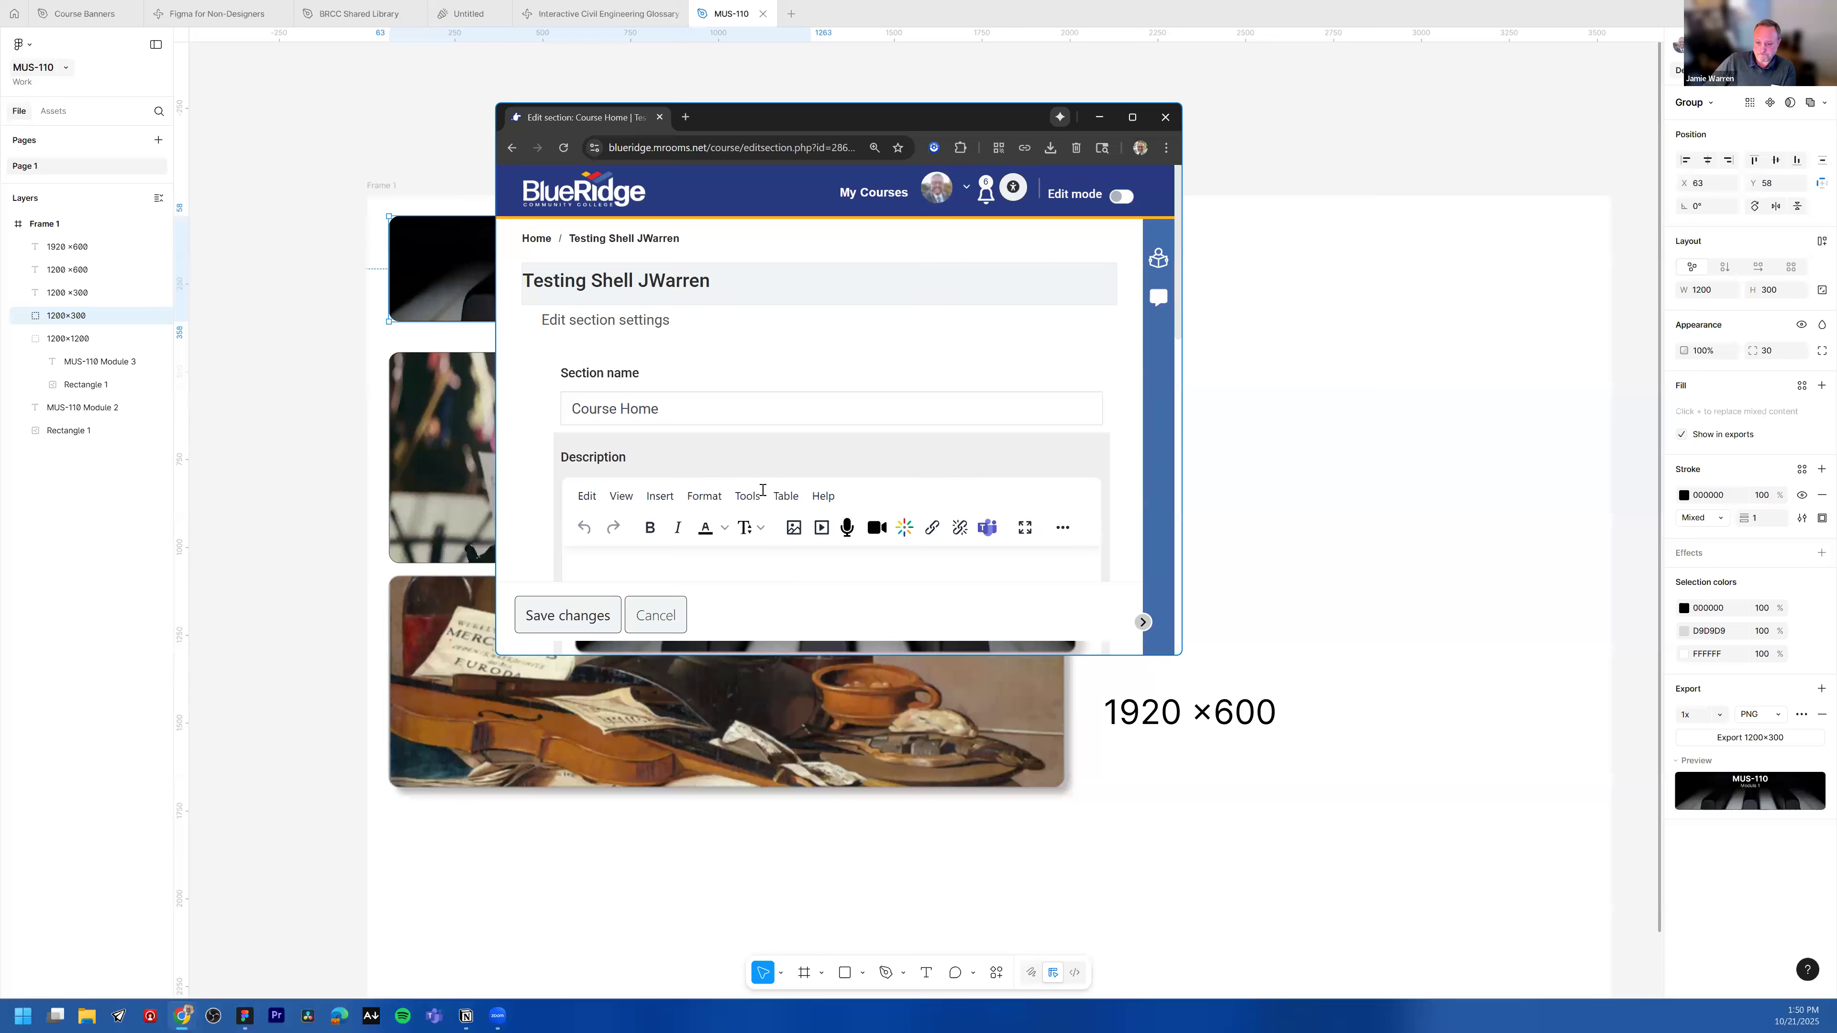
scroll(762, 490, "down", 2)
left_click(796, 478)
key("Delete")
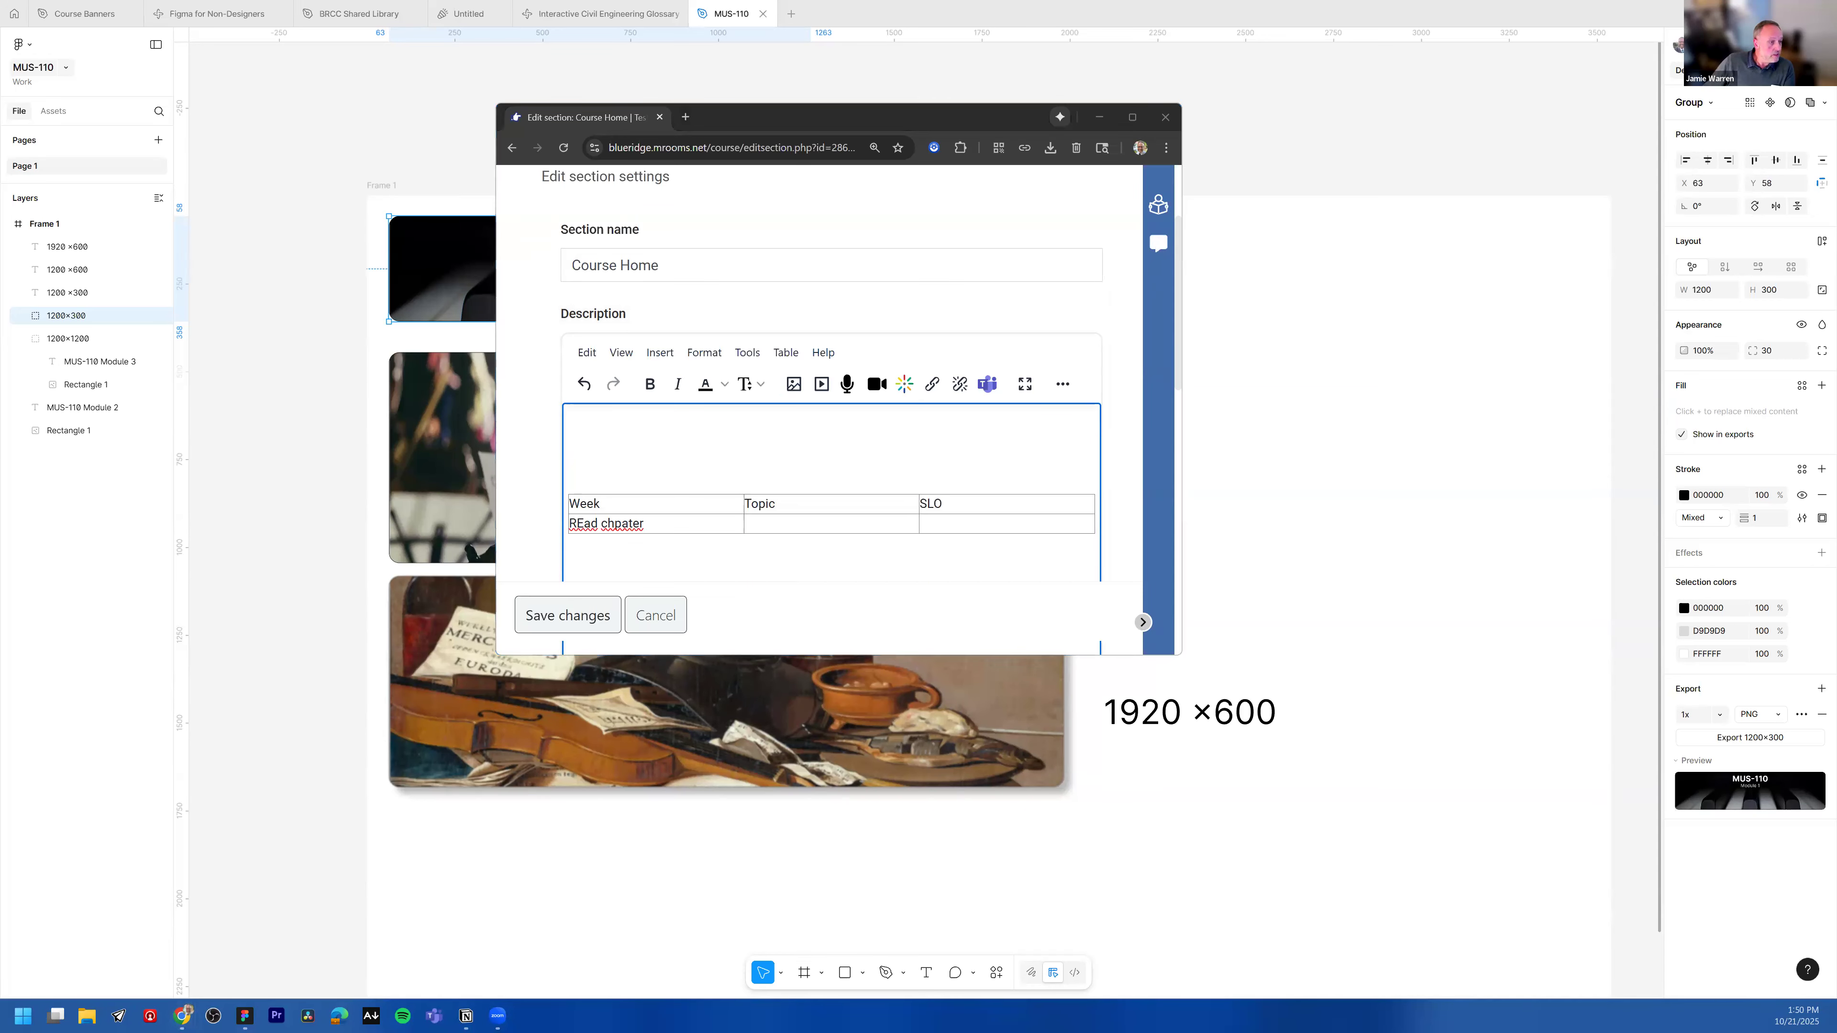
Step: Drag the exported 1200x300 PNG from the Downloads folder into the section description editor
key("super+e")
left_click(259, 362)
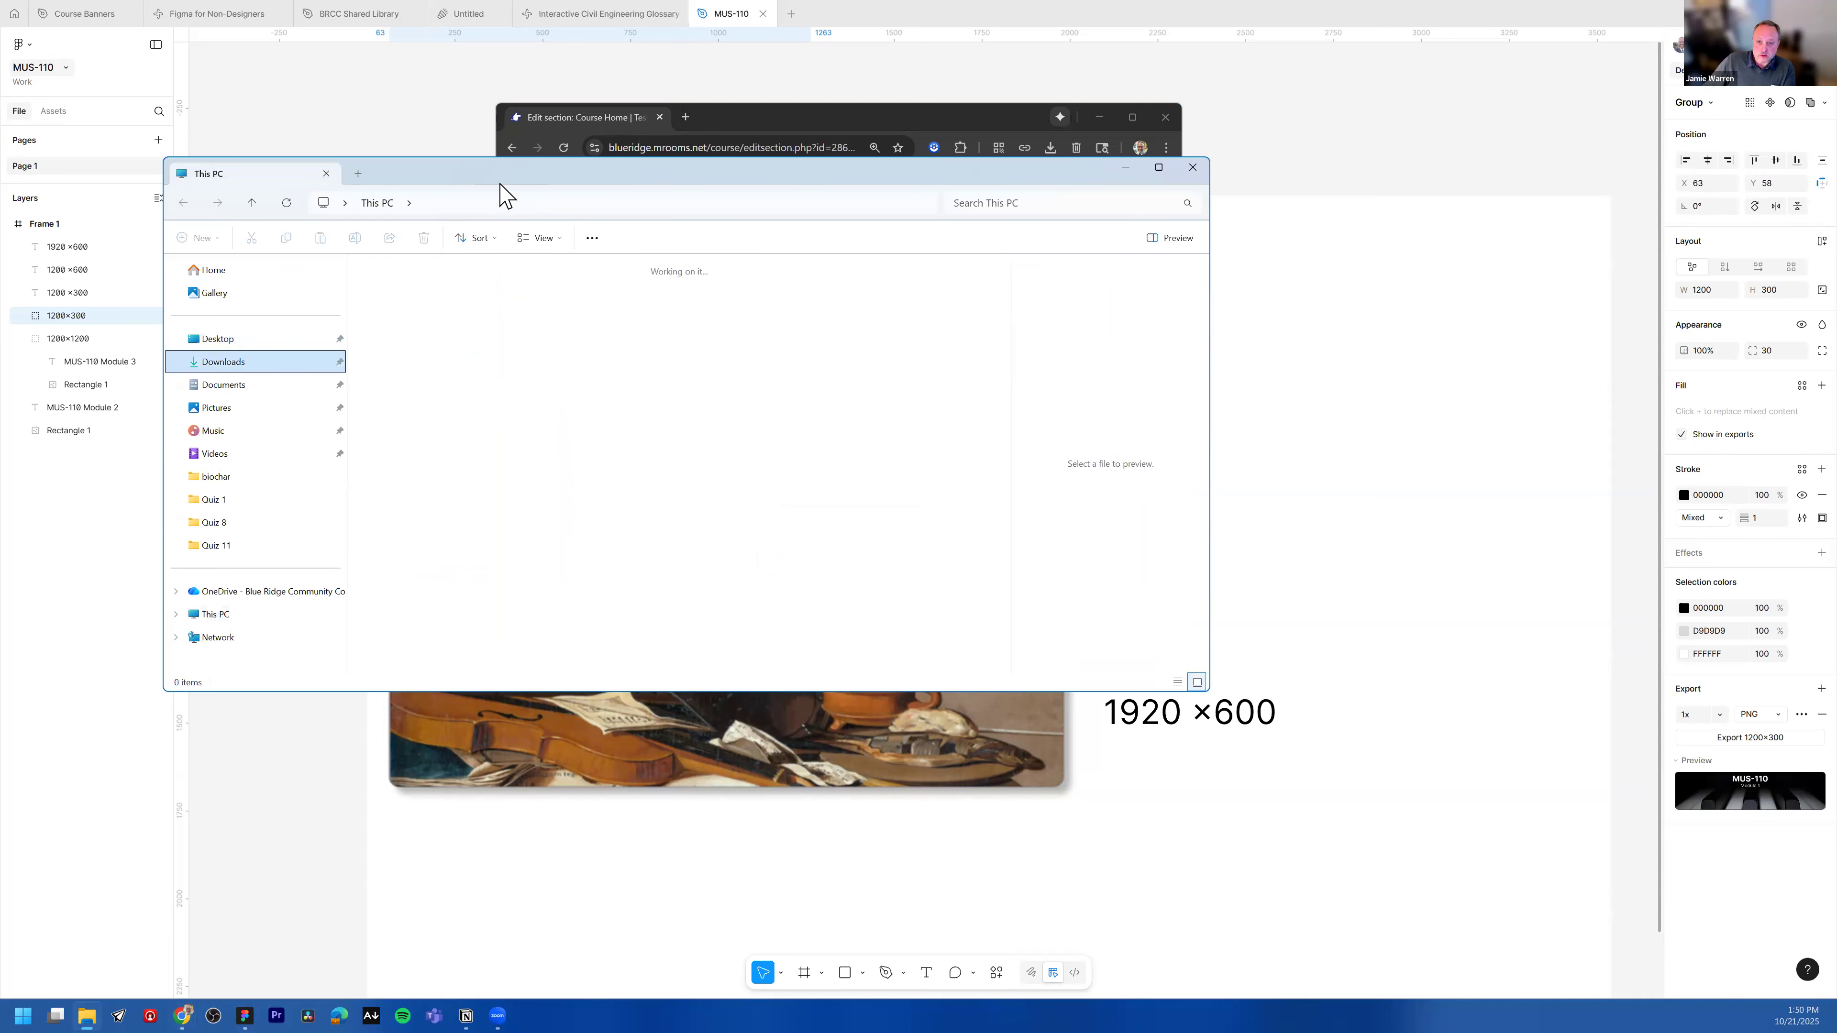
left_click_drag(527, 177, 1404, 199)
left_click(1290, 361)
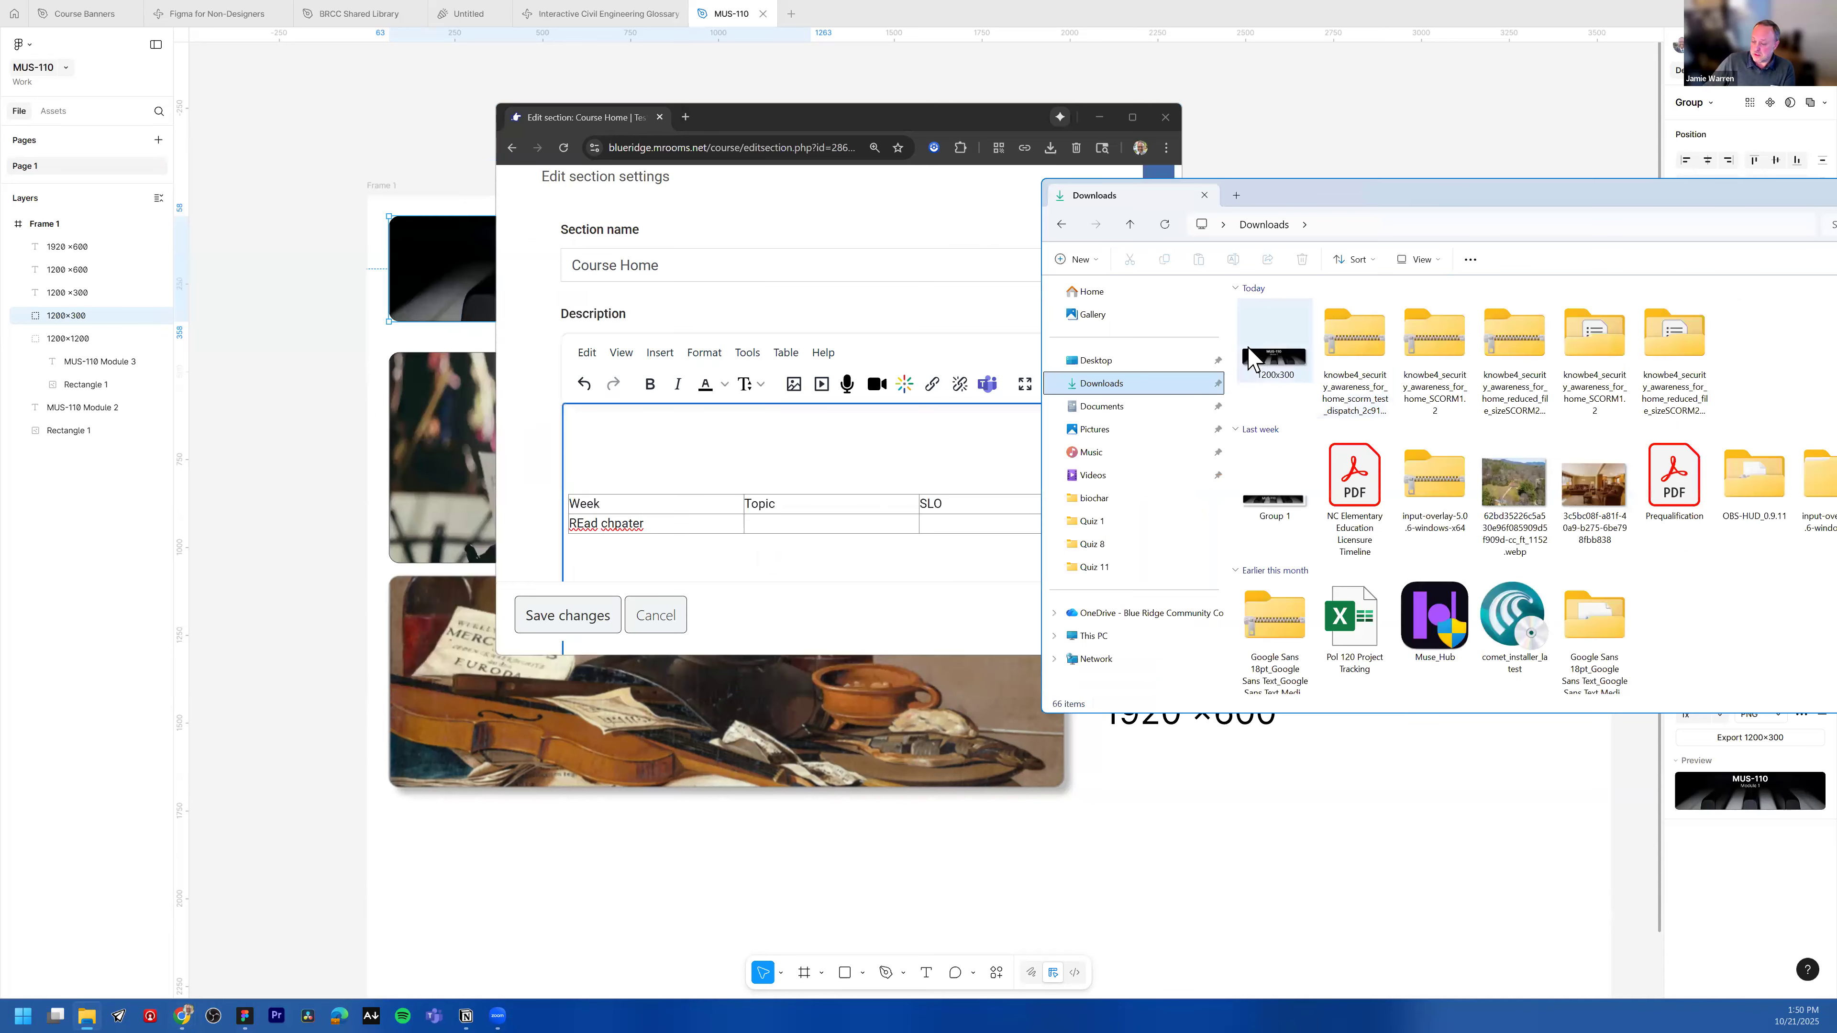
left_click_drag(1281, 364, 623, 450)
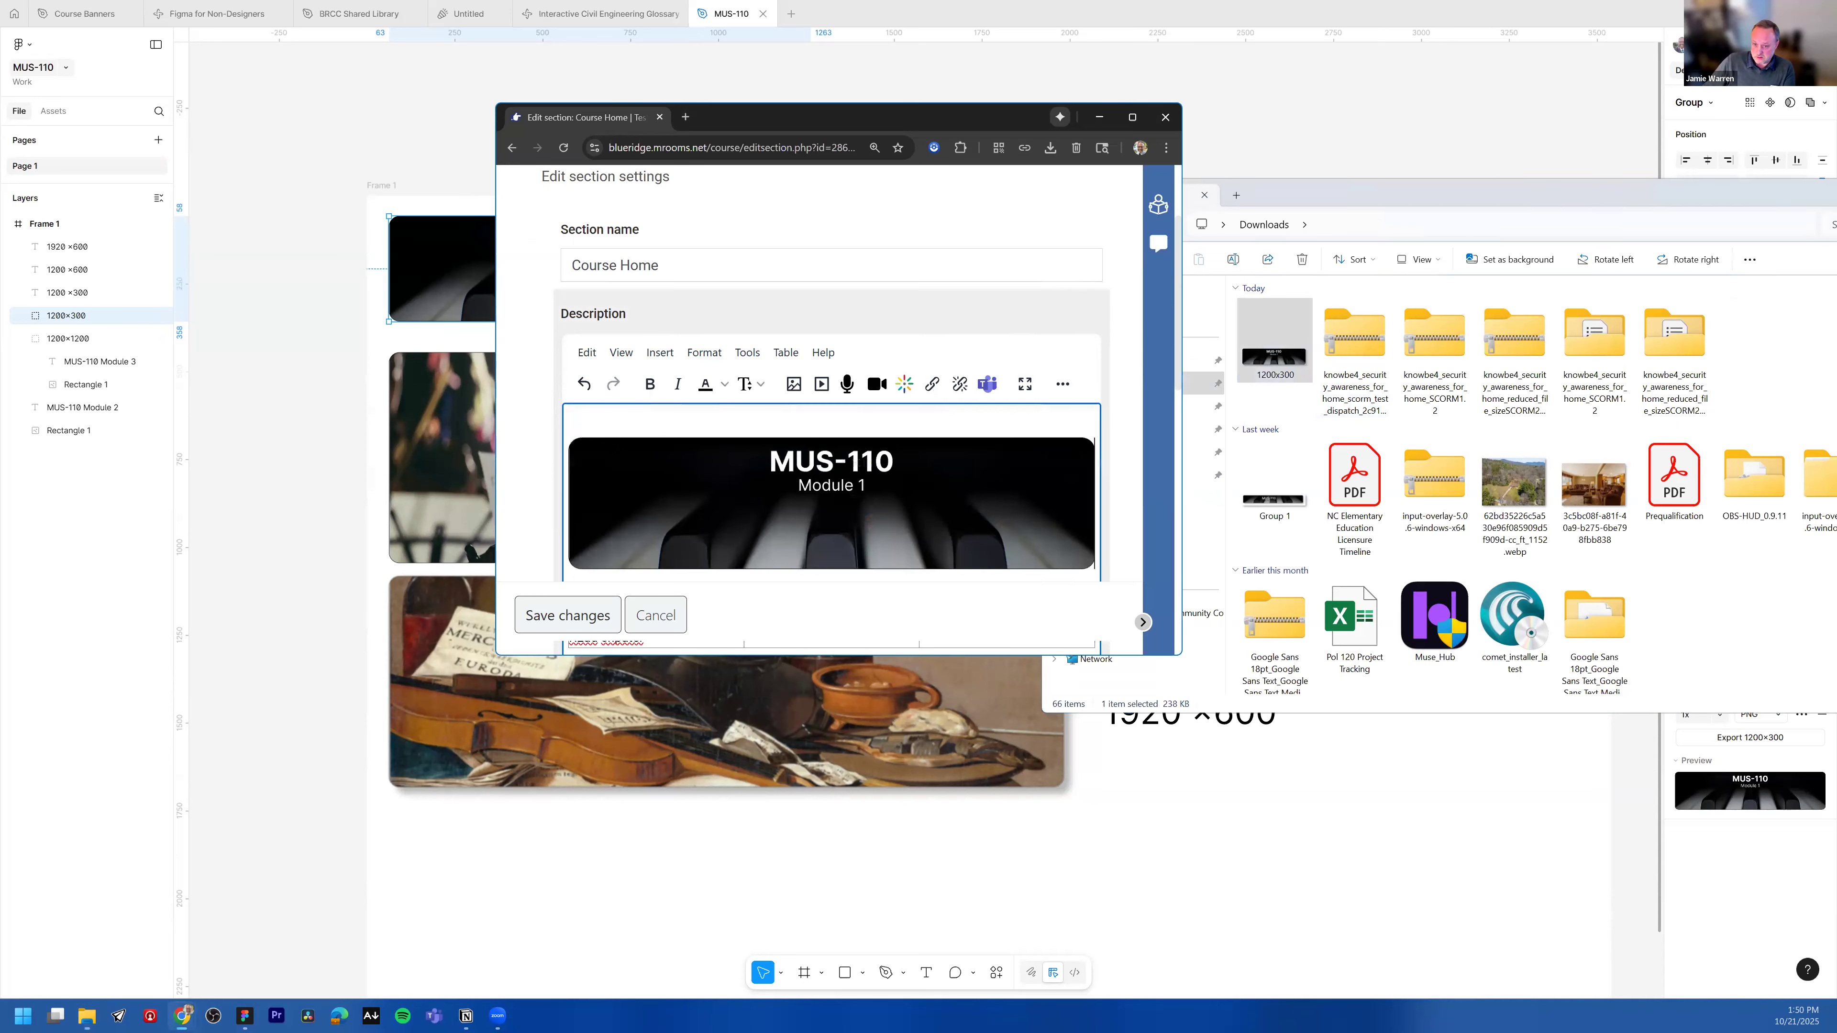
Step: Open the inserted banner's image details and set it to Original size
scroll(789, 413, "down", 1)
left_click(789, 415)
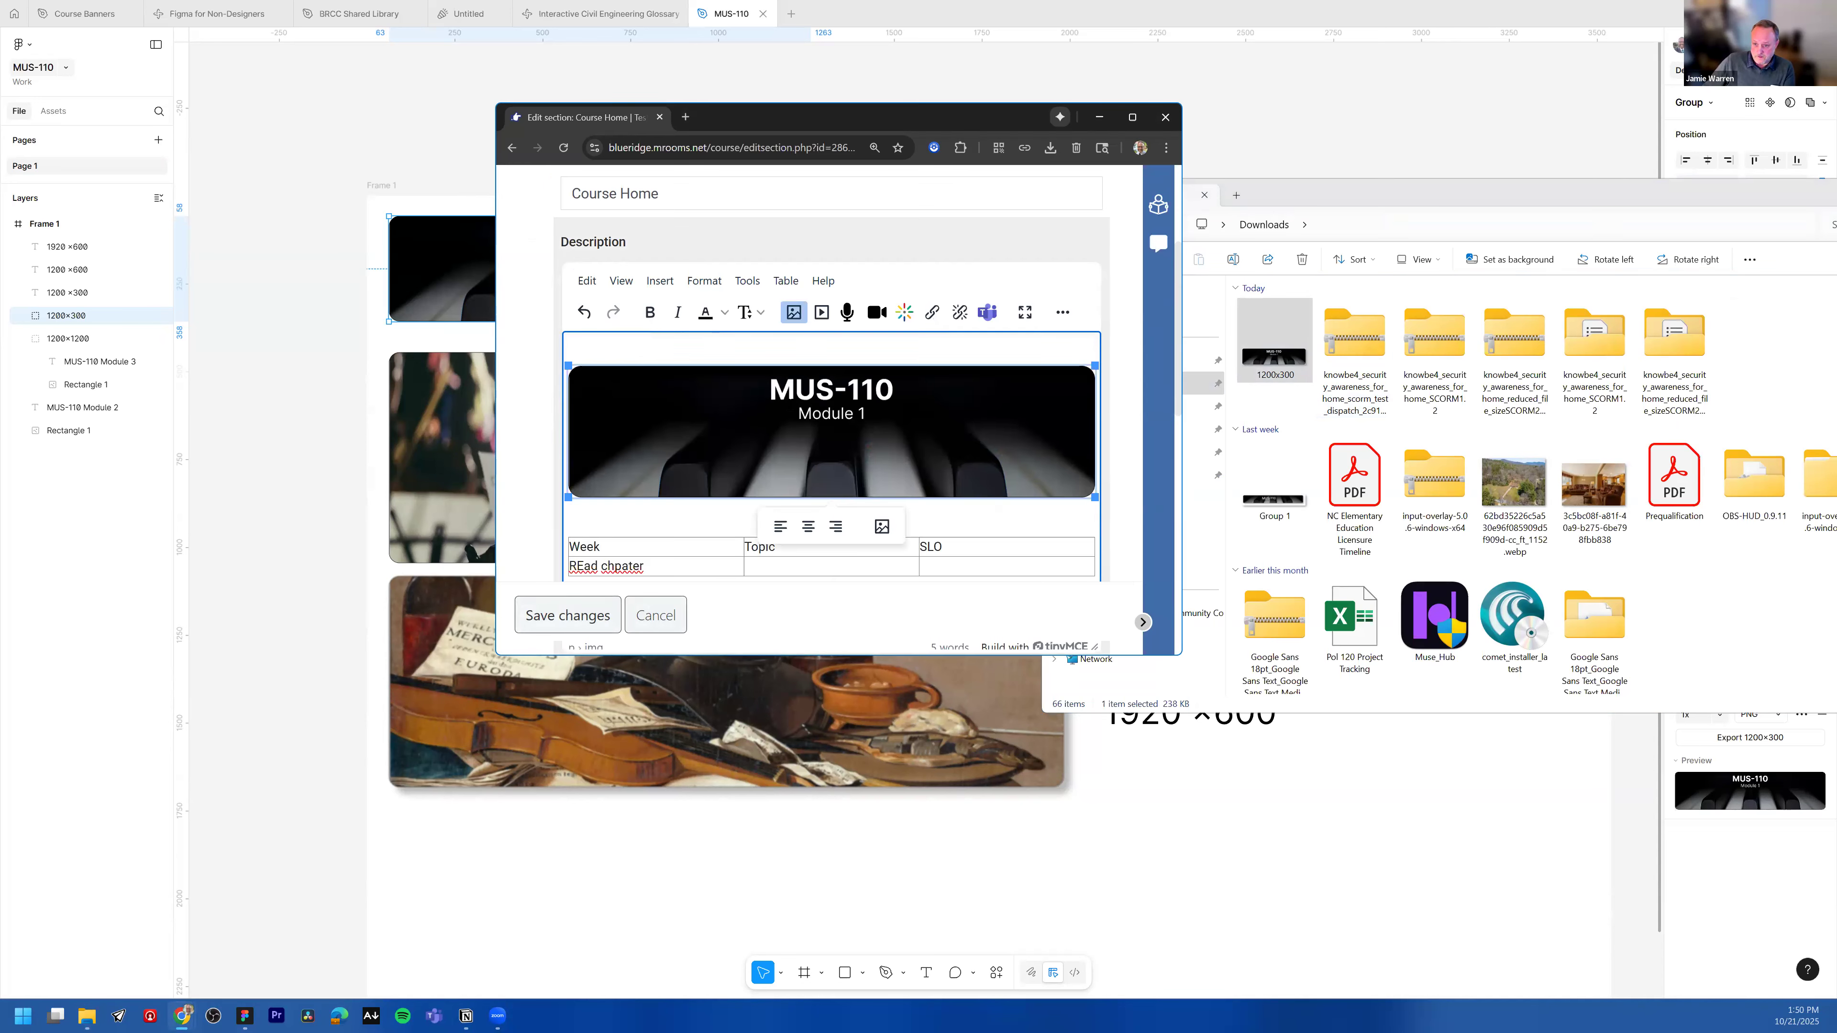
left_click(882, 526)
scroll(709, 501, "down", 1)
scroll(1238, 405, "down", 1)
scroll(1137, 434, "up", 1)
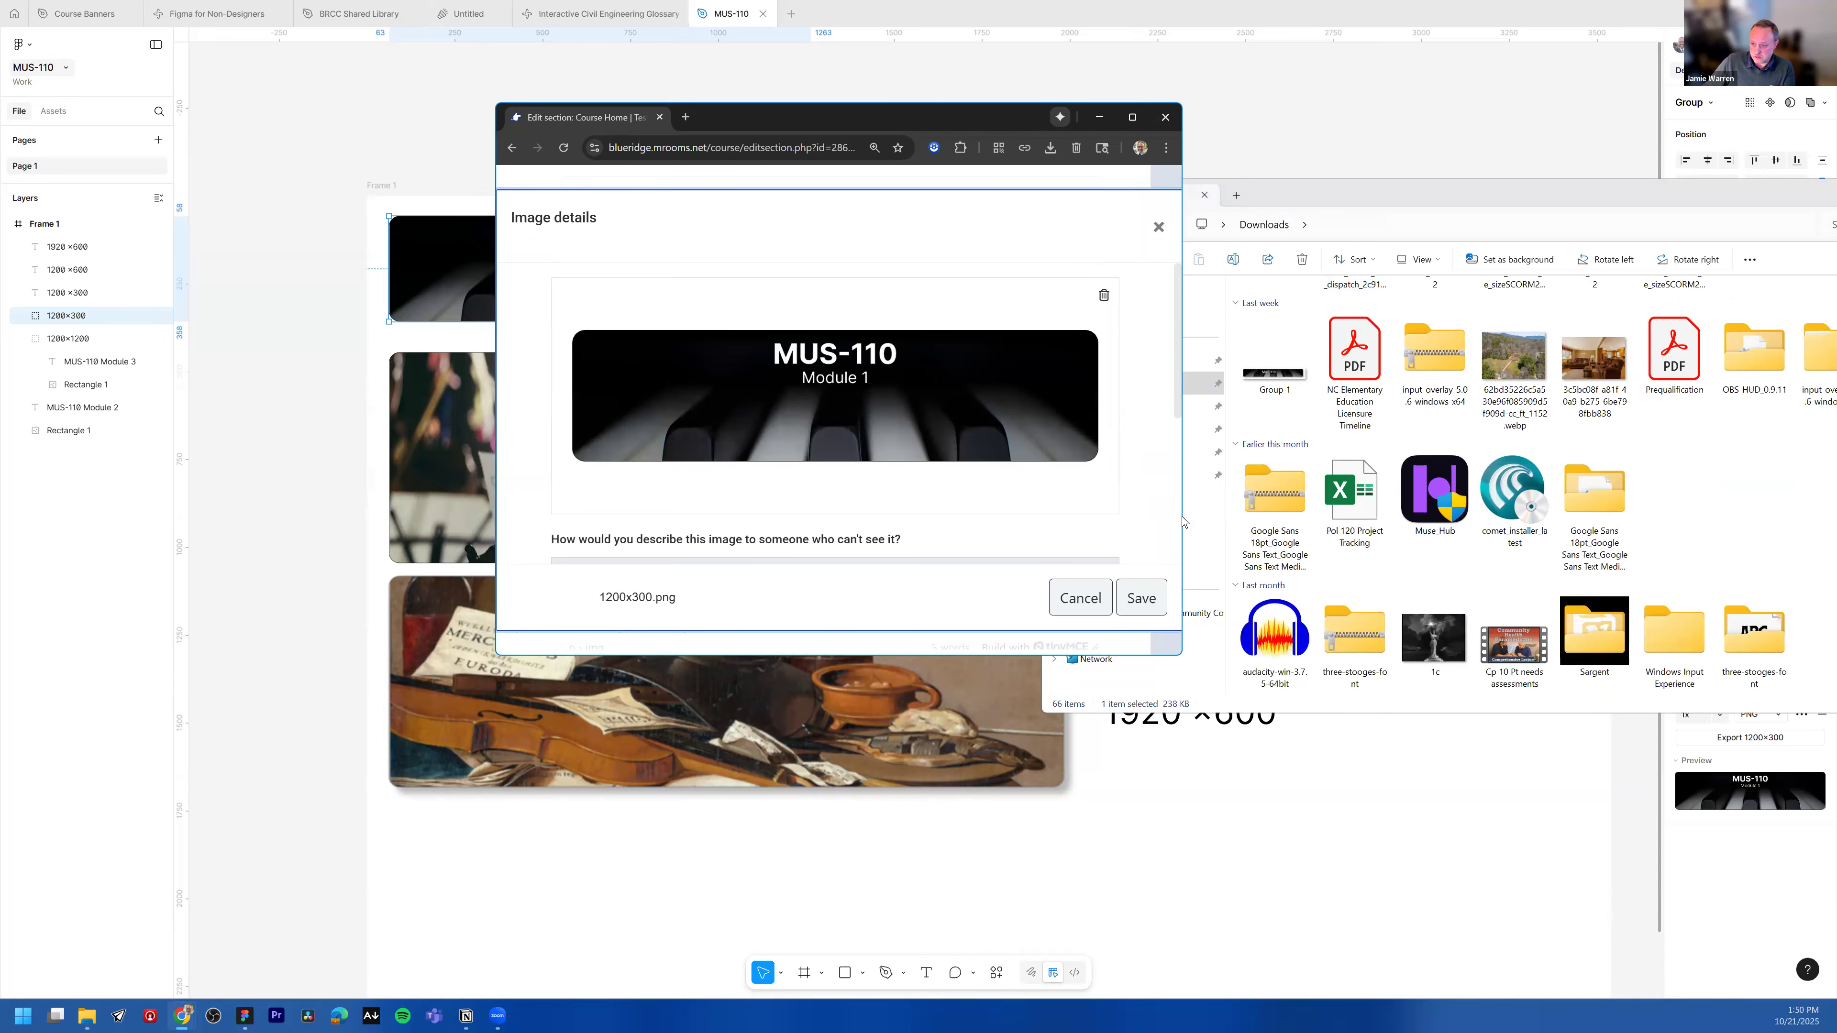
left_click_drag(1179, 502, 1410, 503)
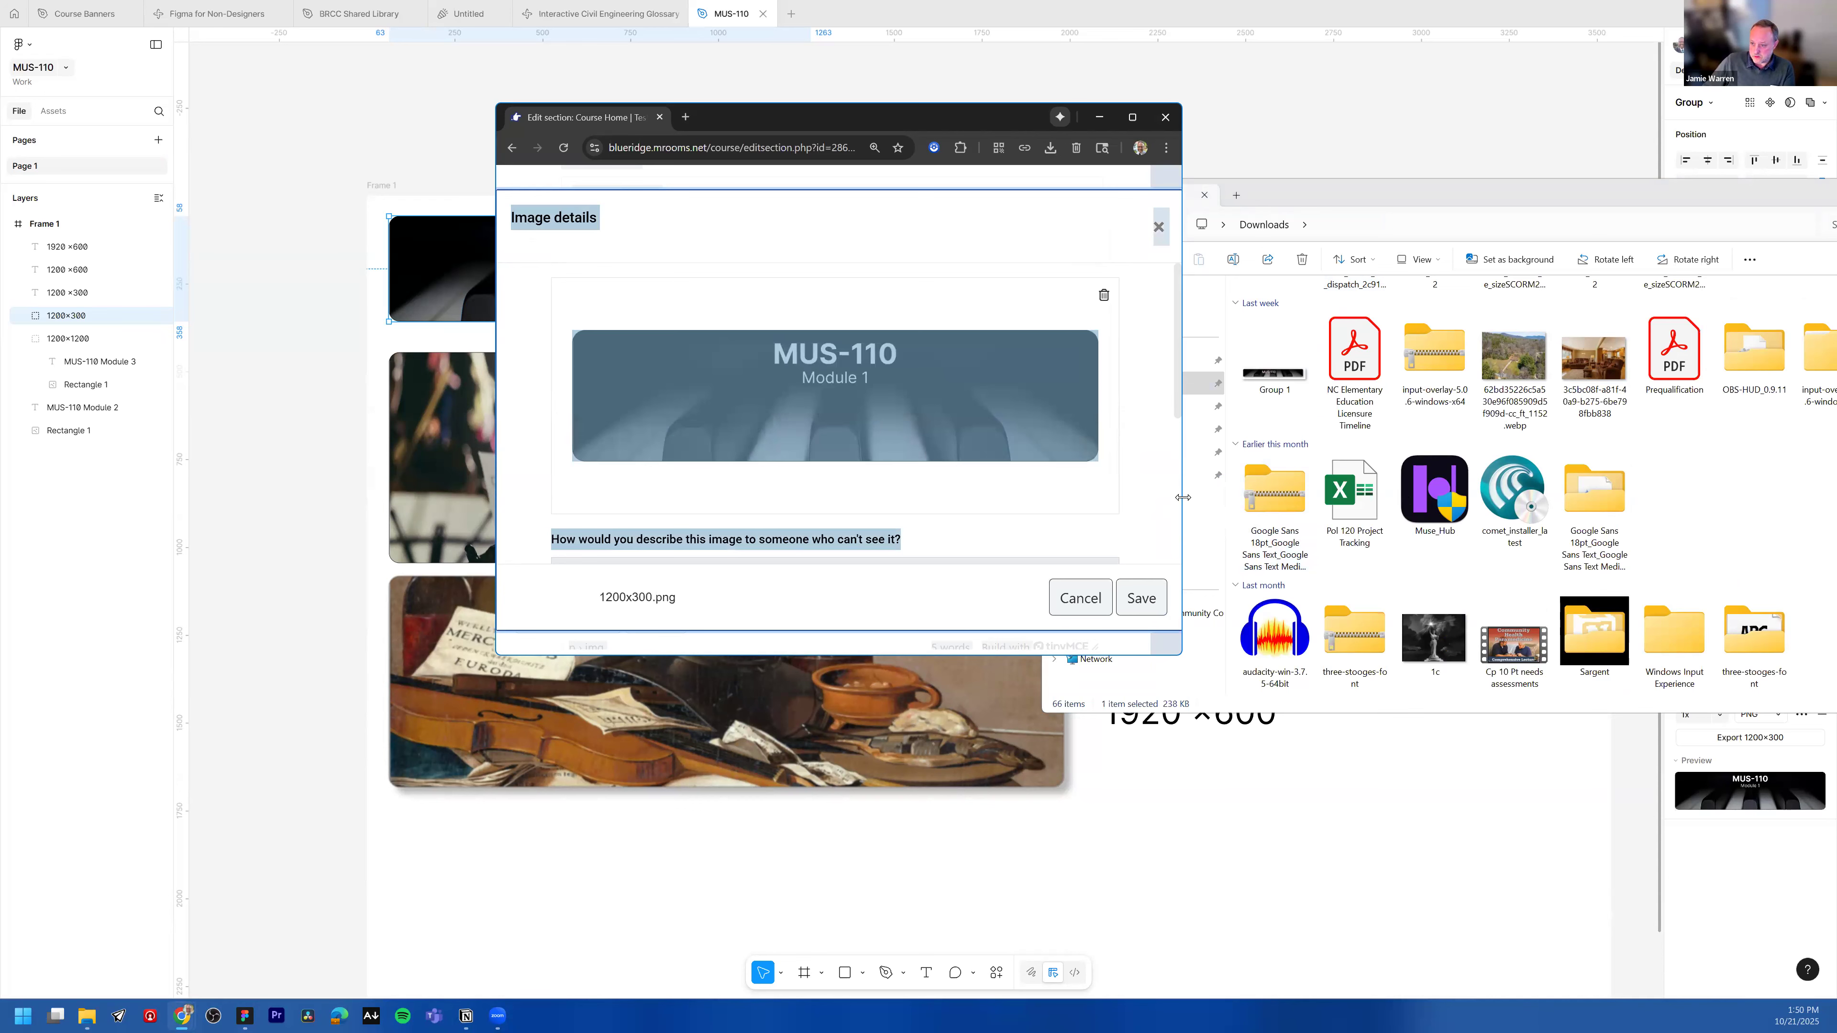
left_click_drag(1182, 356, 1618, 356)
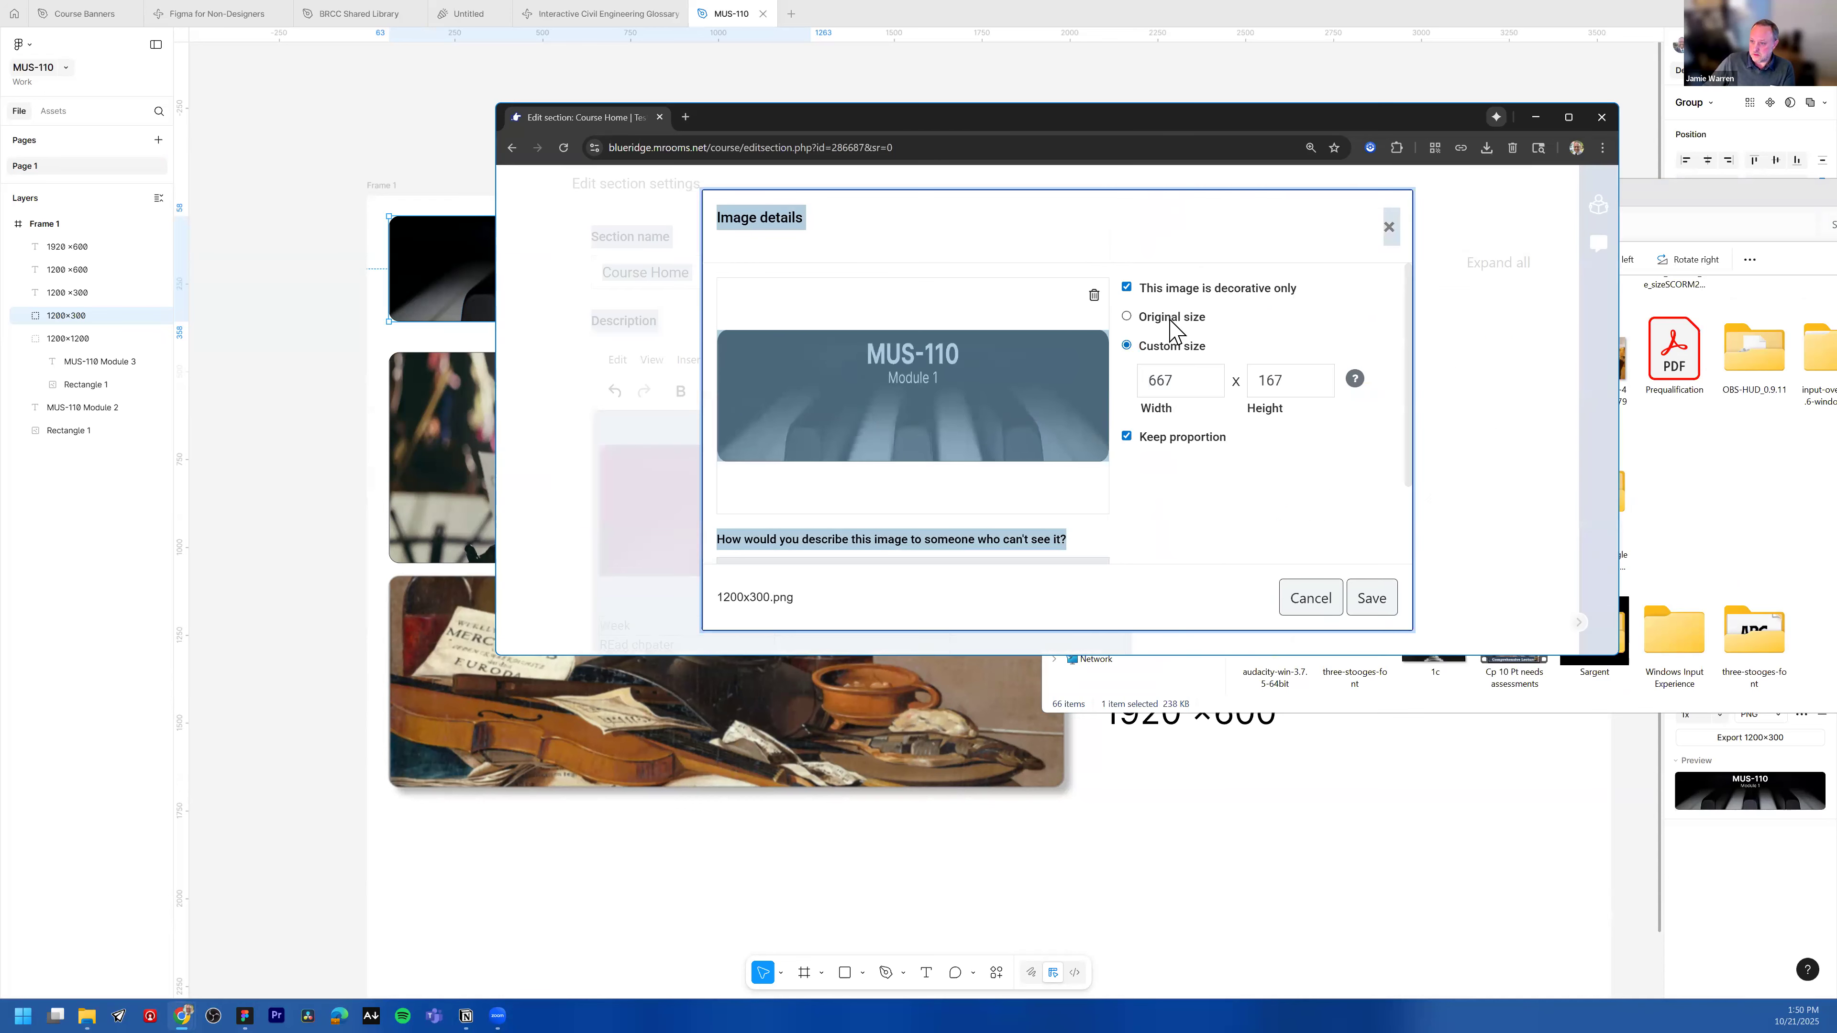
left_click(1160, 317)
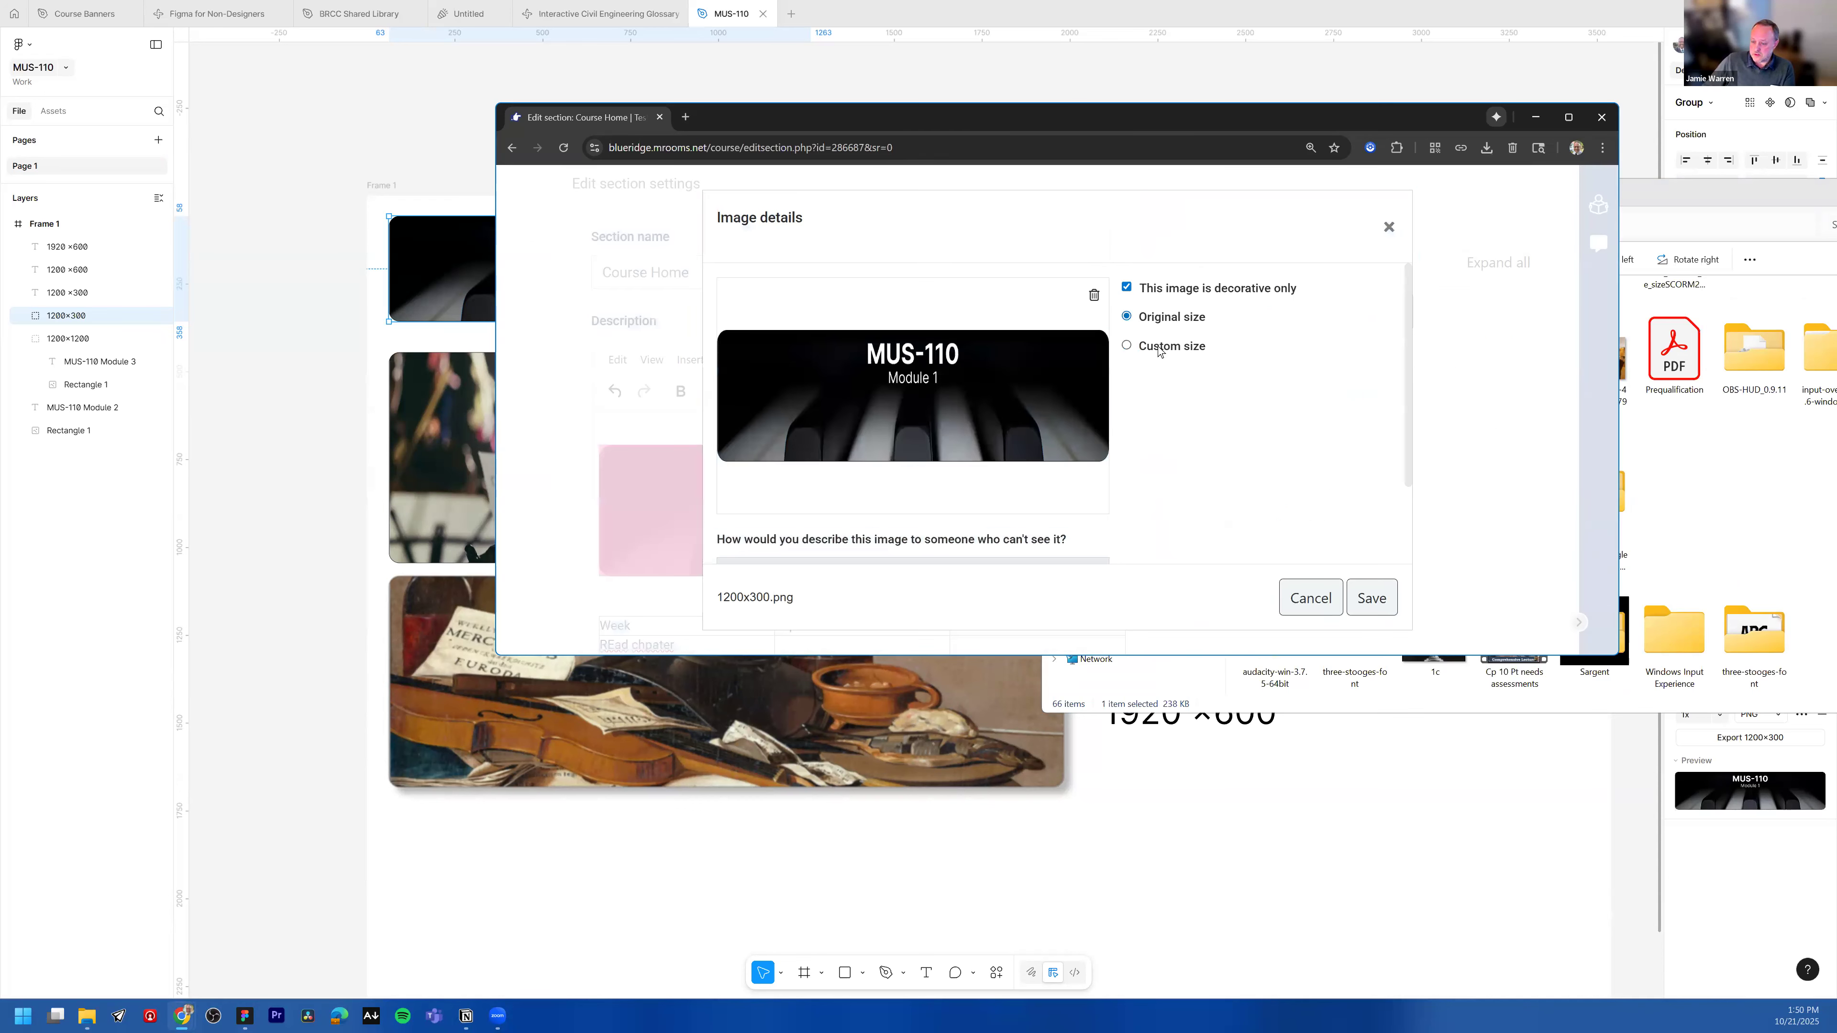
Step: Uncheck decorative only, enter the alt text "MUS-110 Module 1. Image of a piano key in background." and save the image details
scroll(978, 530, "down", 4)
scroll(1217, 375, "up", 4)
left_click(1126, 288)
scroll(949, 477, "down", 2)
left_click(900, 482)
type("MUS-")
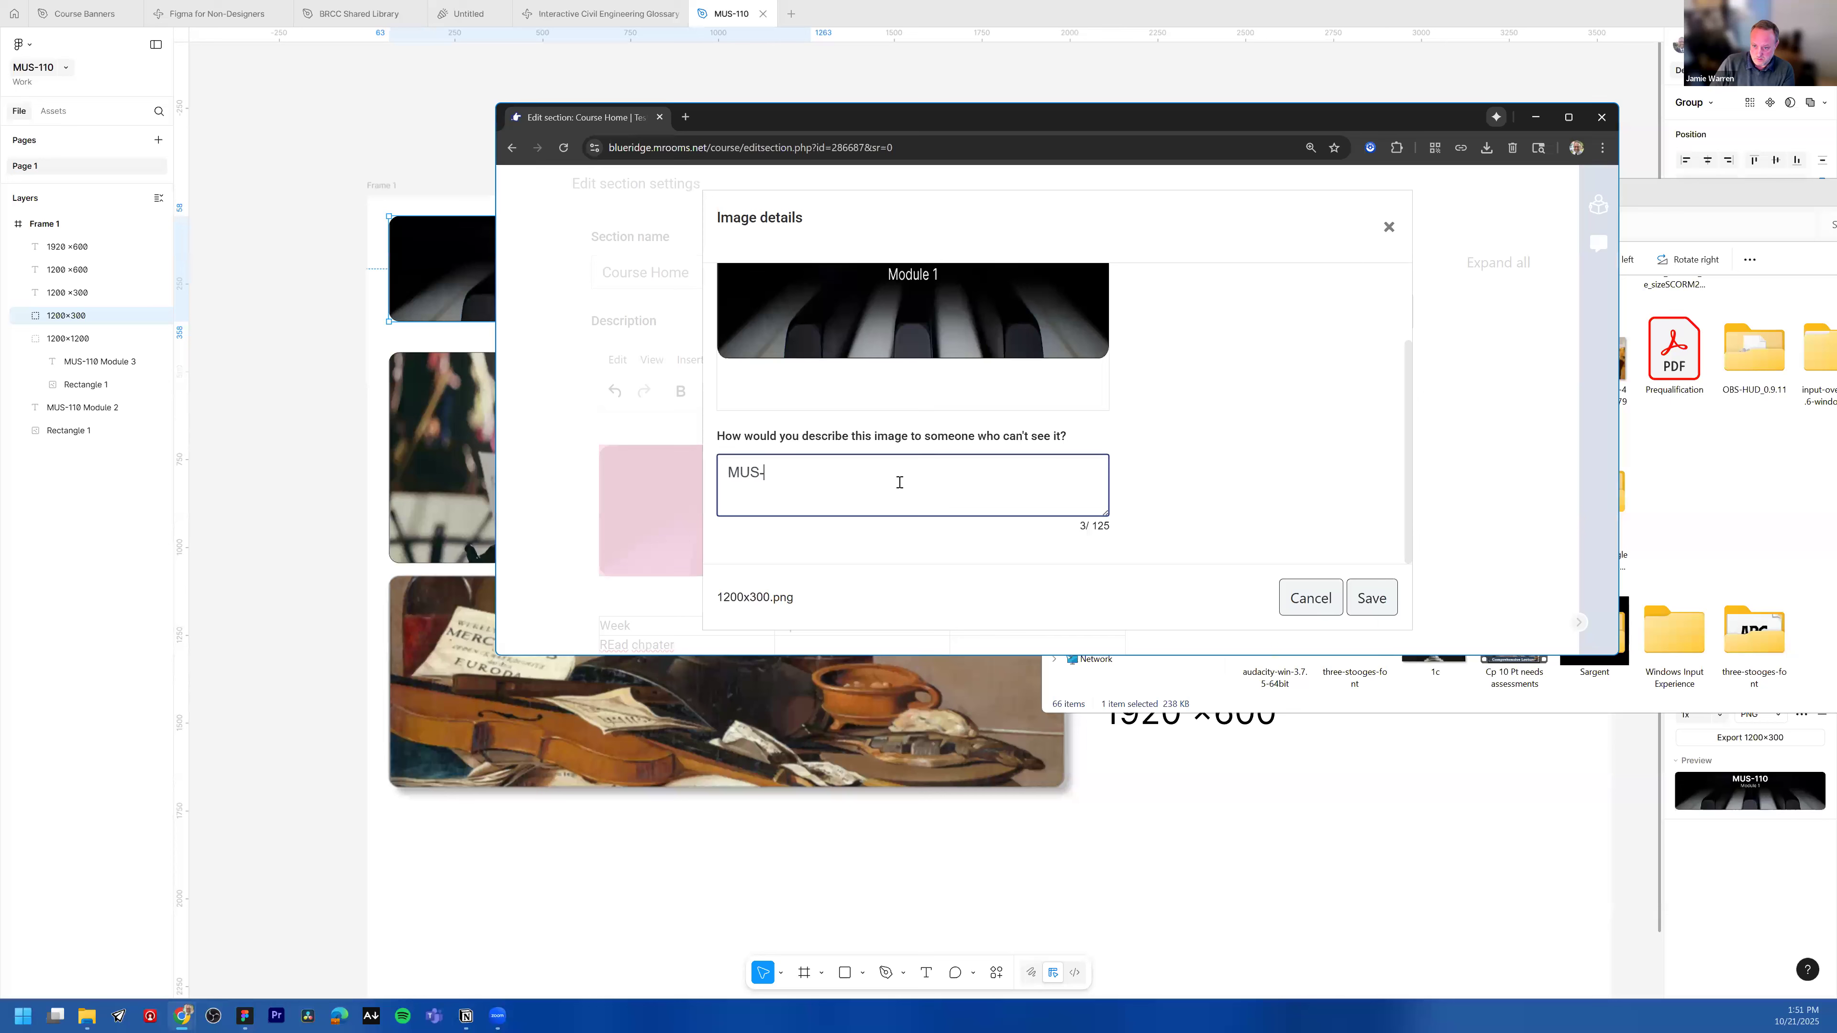
type("110 Module 1. ")
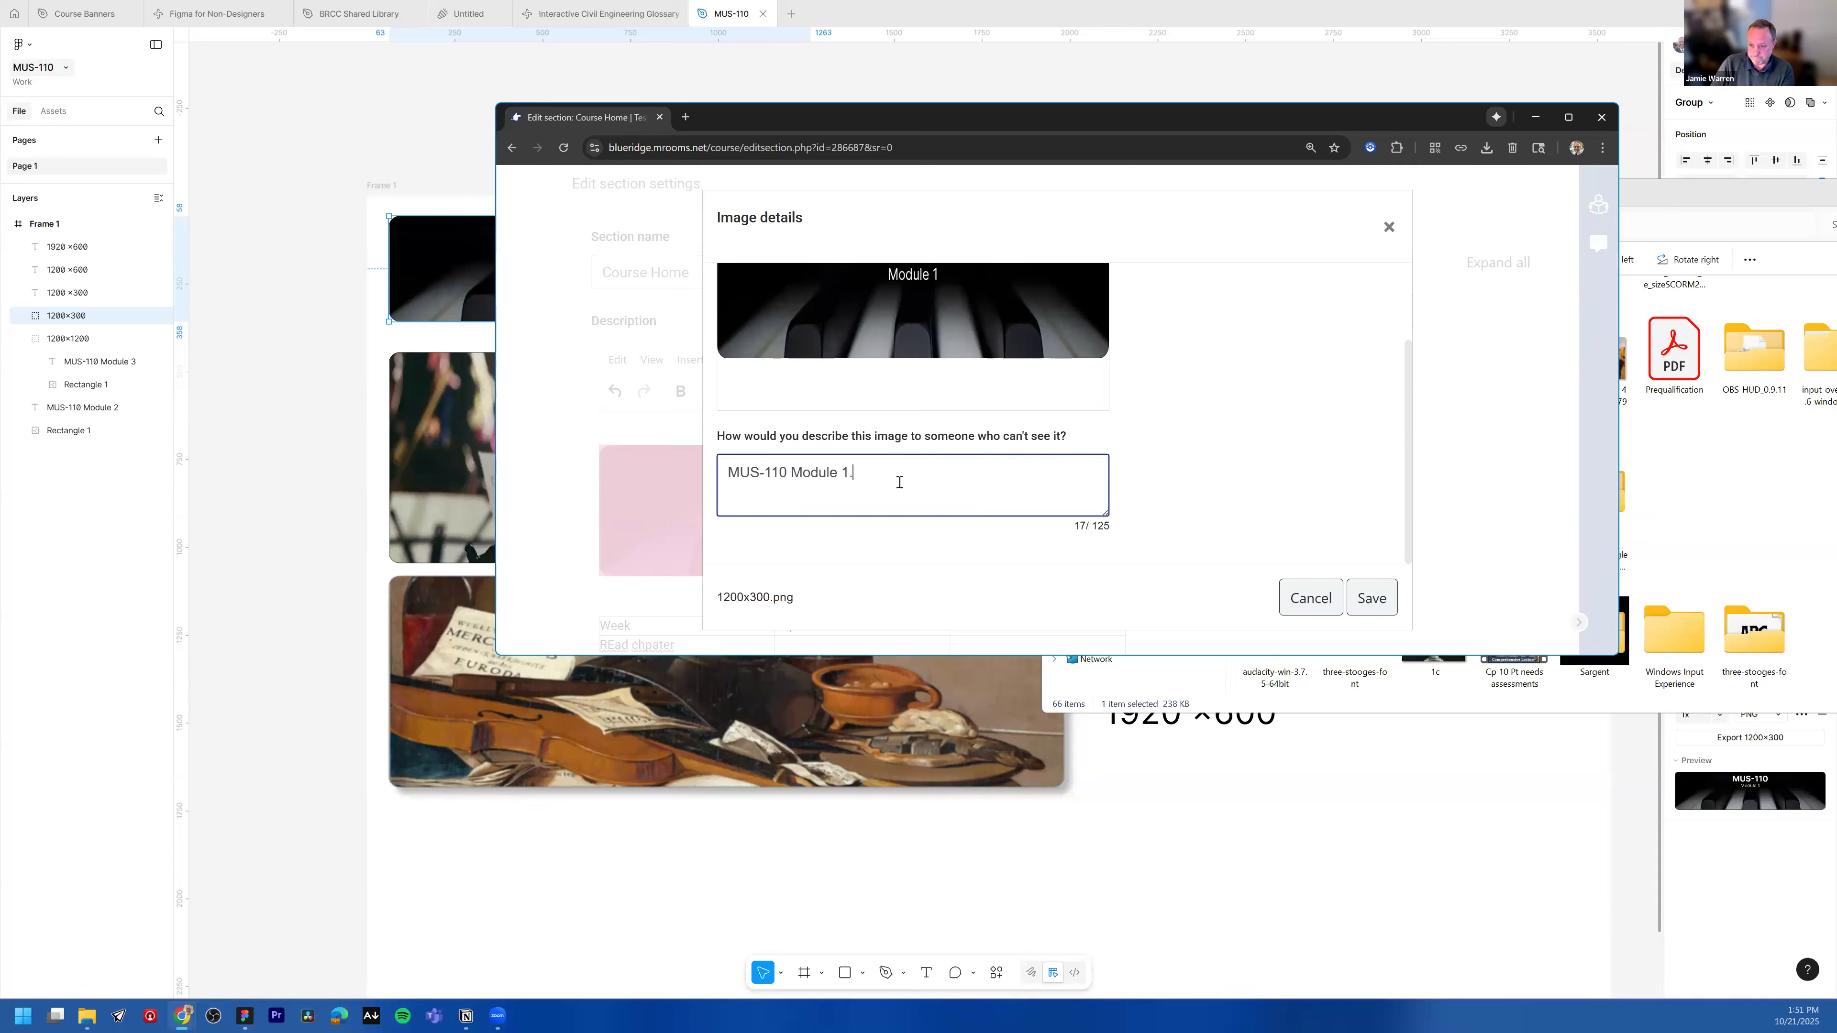
type("Image of a piano key in backgr")
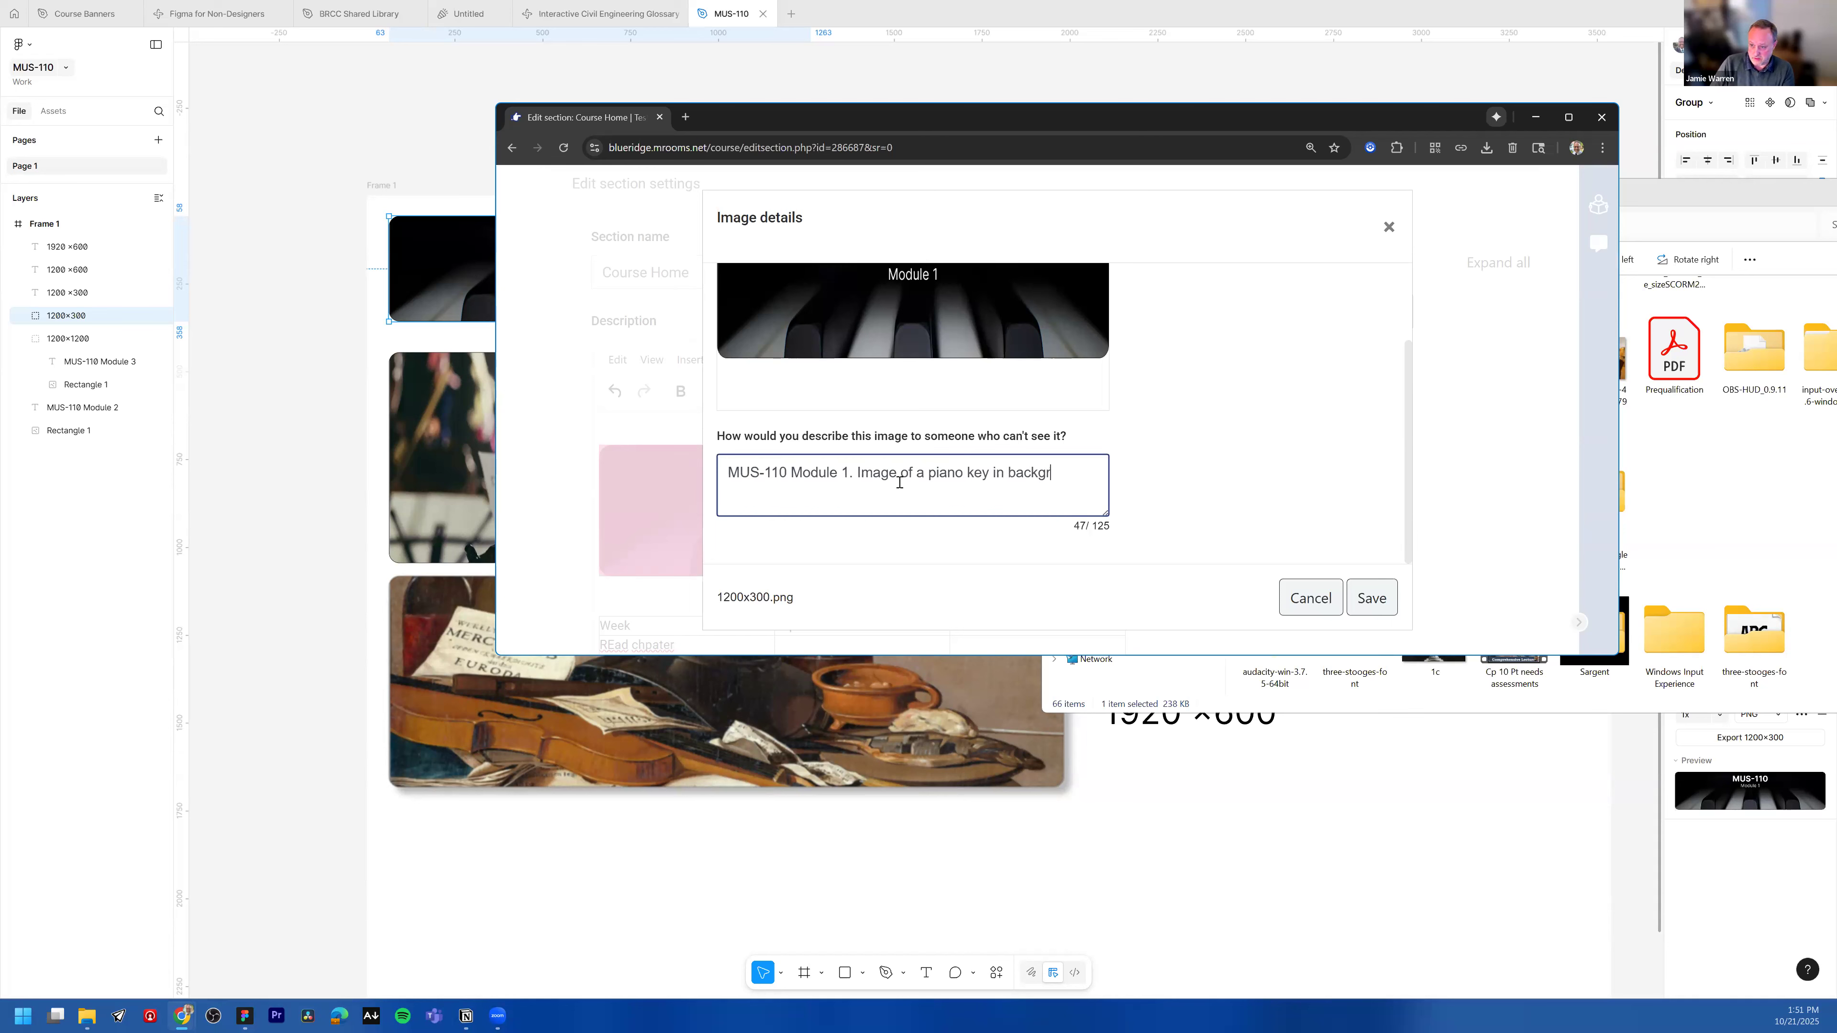
type("ound.")
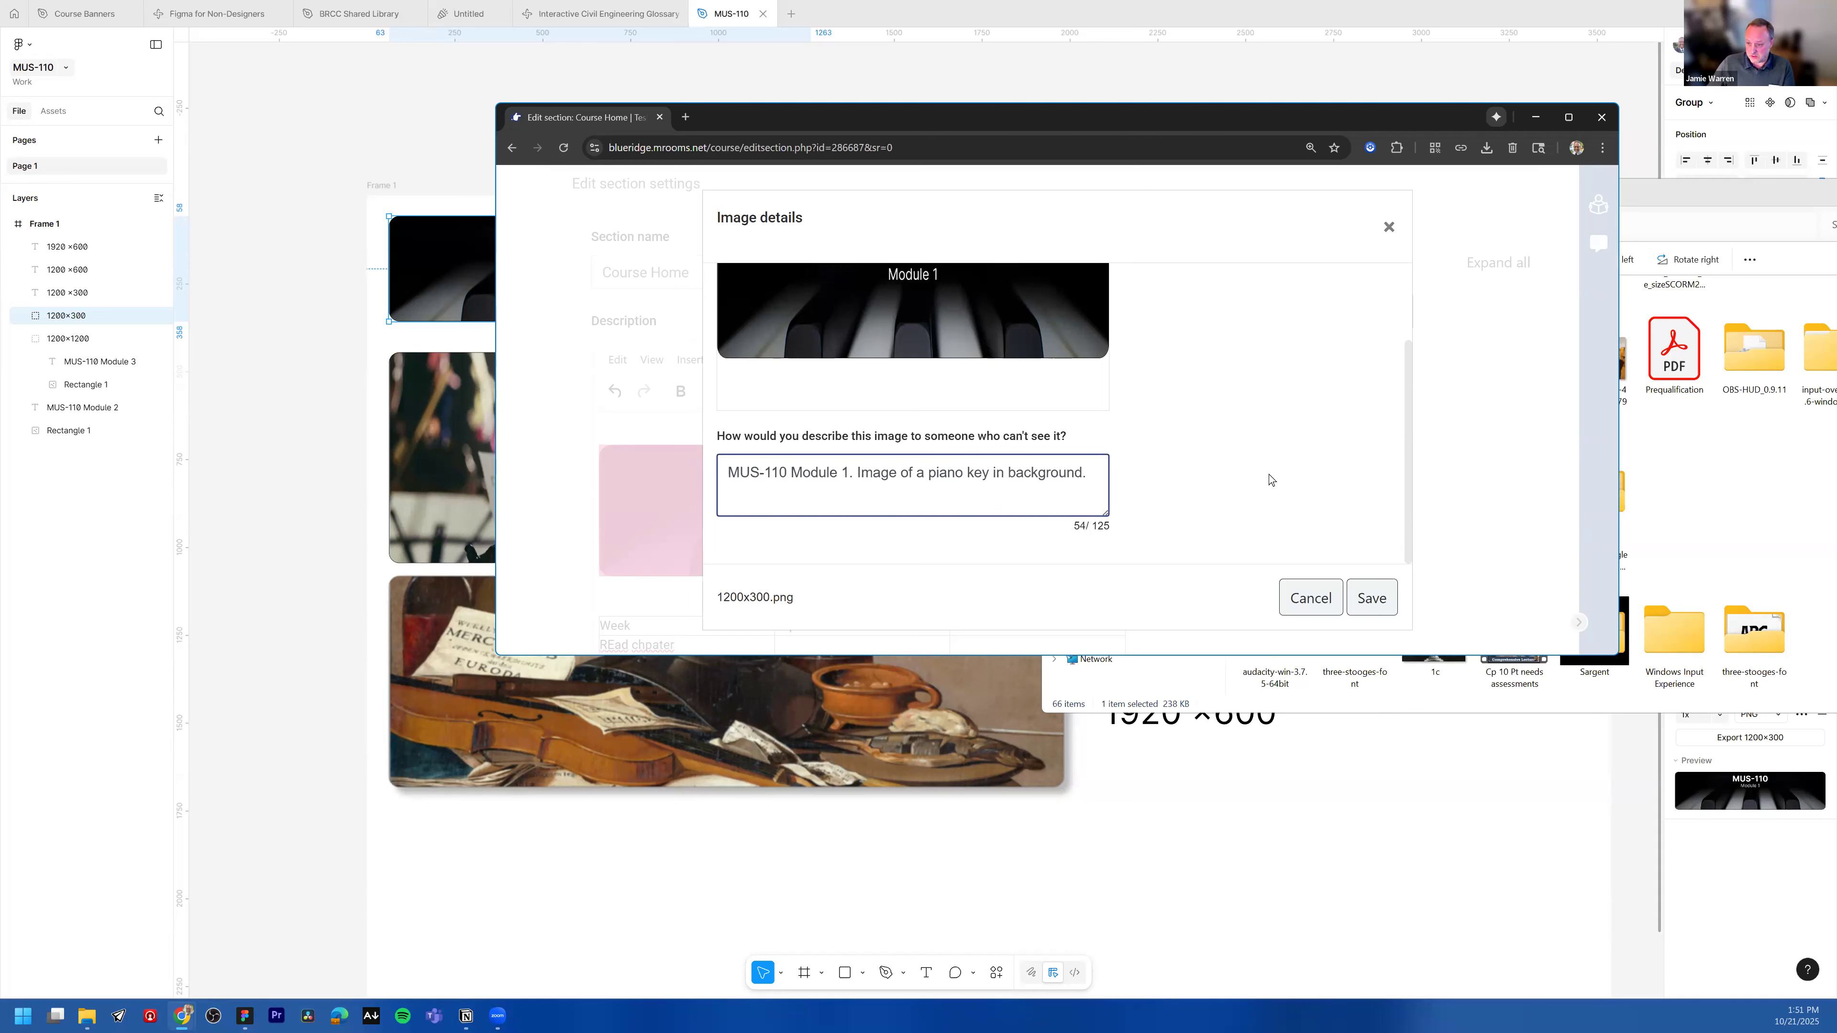
scroll(1270, 480, "up", 2)
scroll(1296, 541, "down", 2)
left_click(1372, 598)
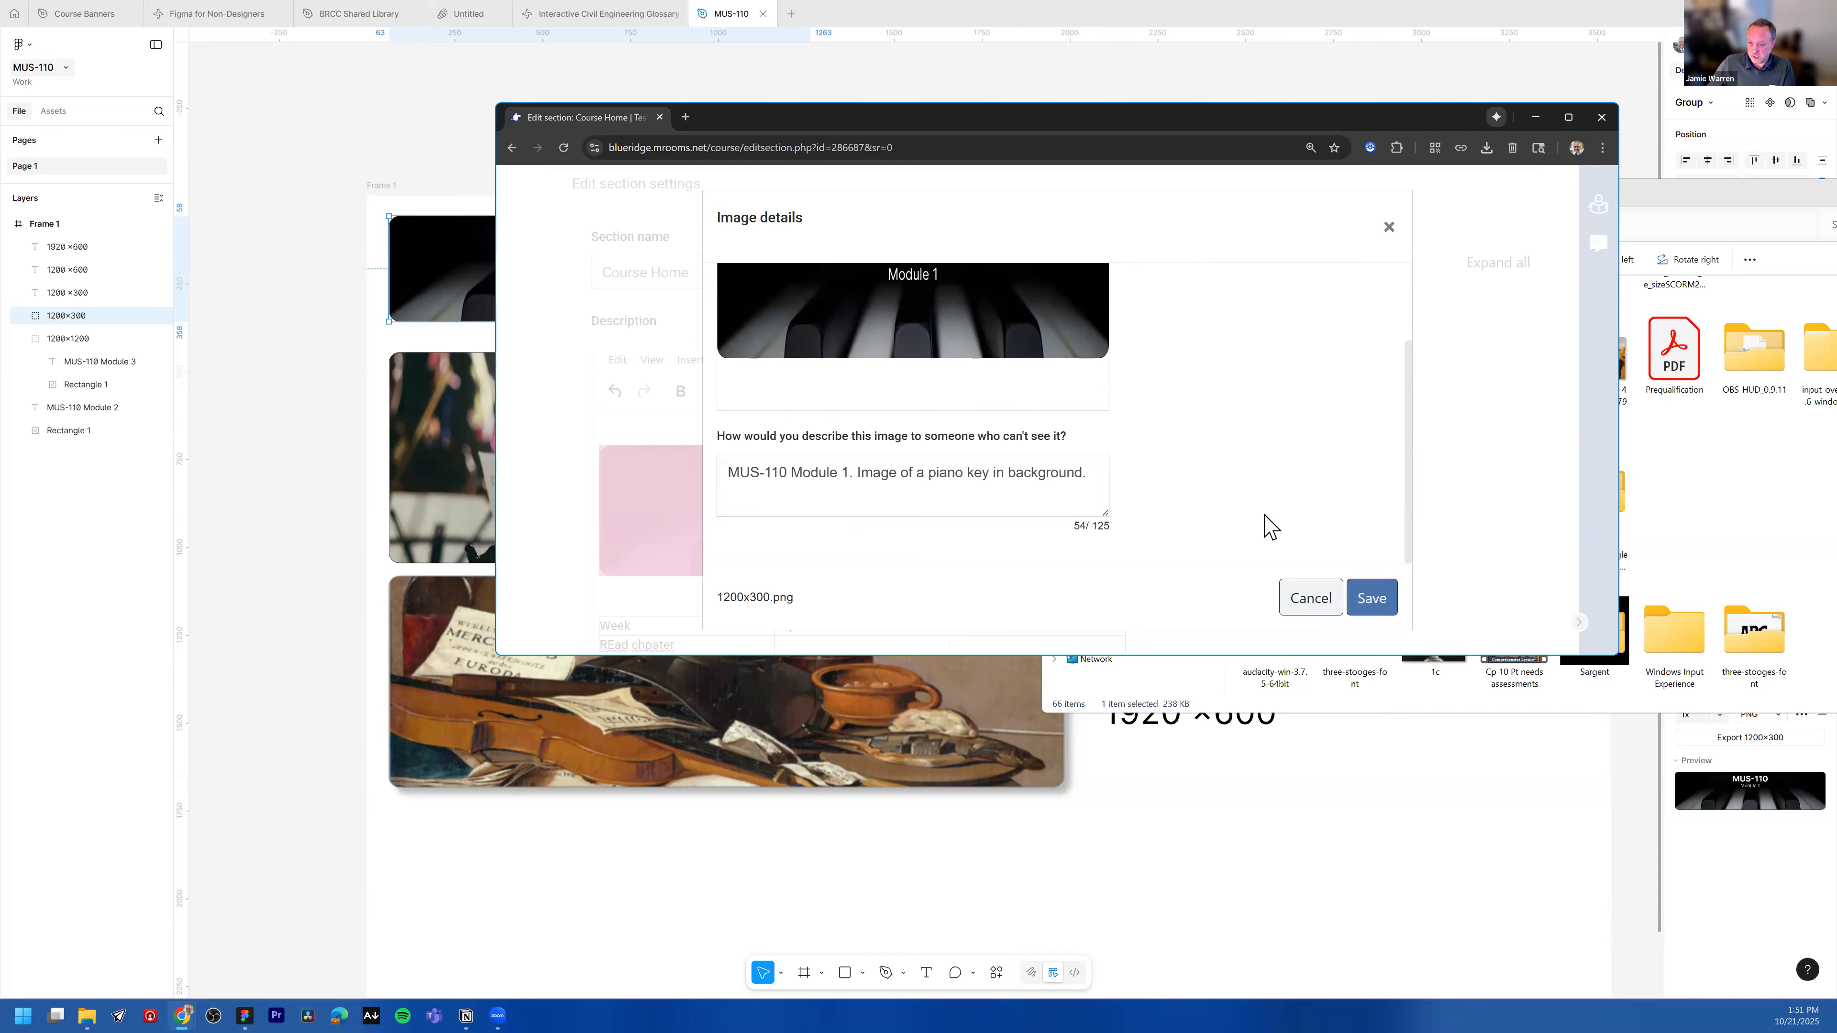
Step: Save the changes to the Course Home section
scroll(569, 607, "down", 5)
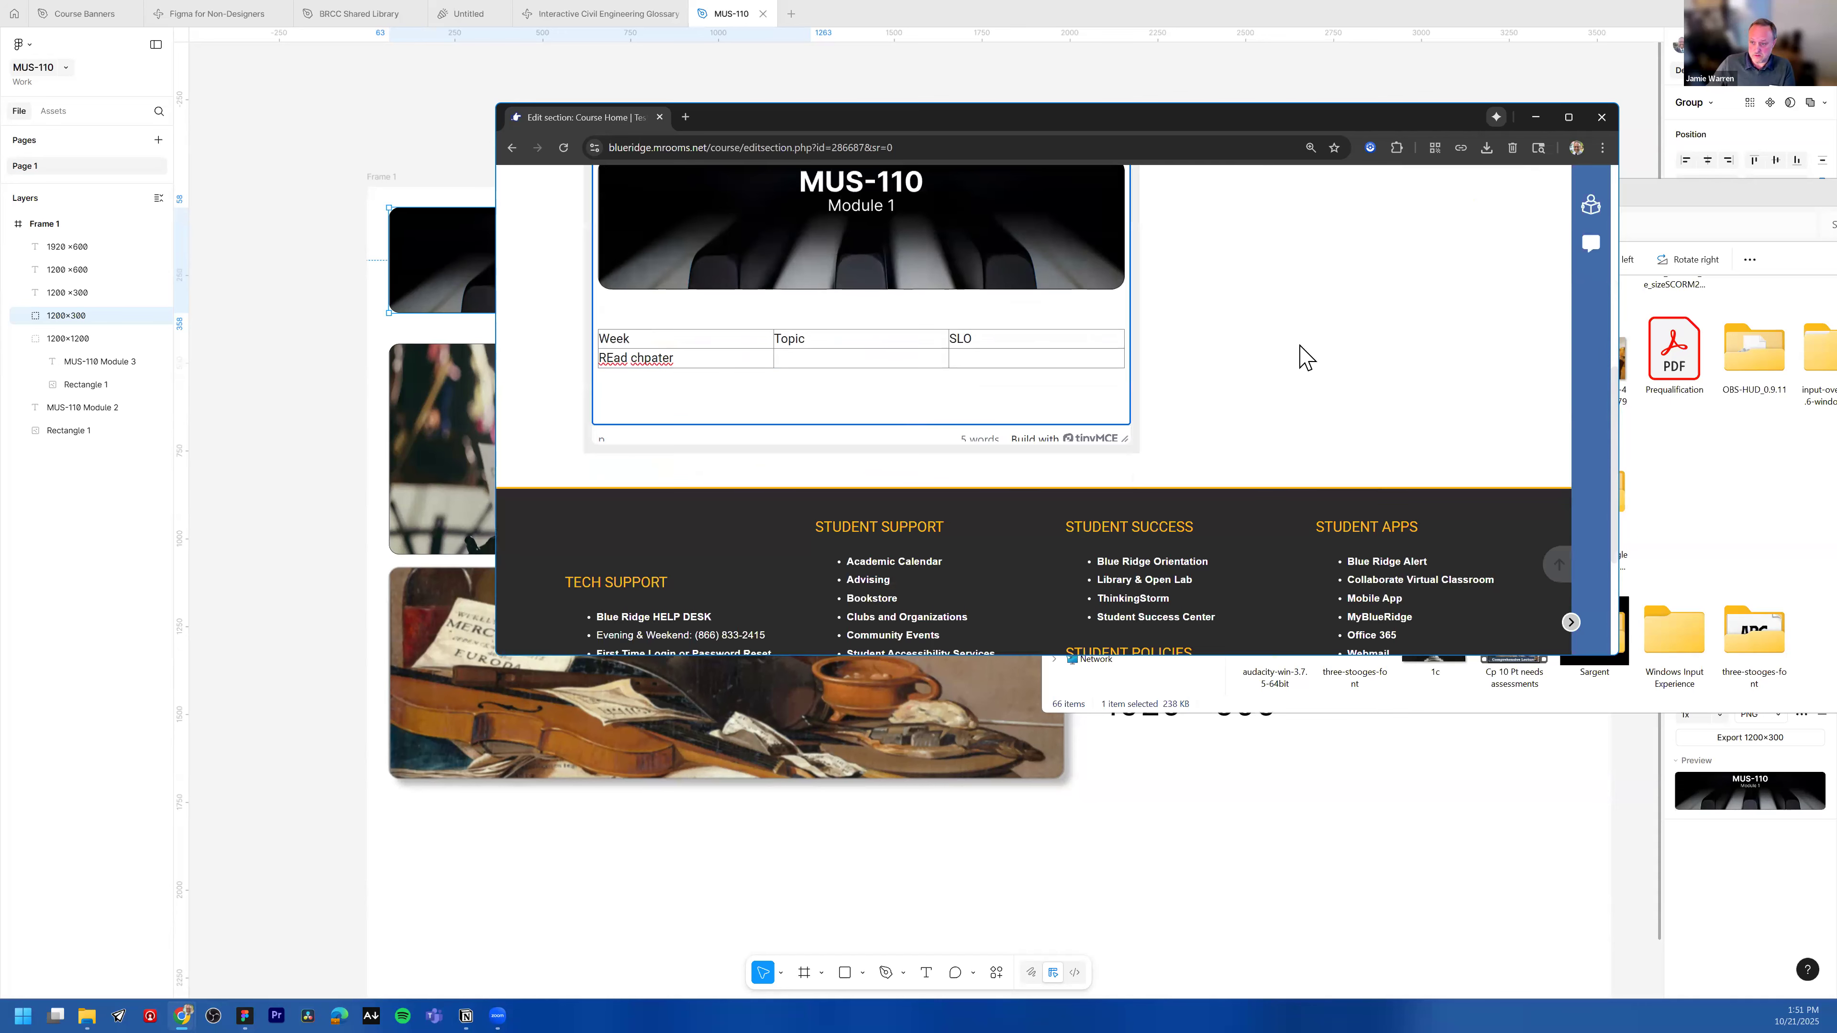
scroll(1176, 369, "down", 3)
scroll(1161, 124, "up", 1)
double_click(1162, 124)
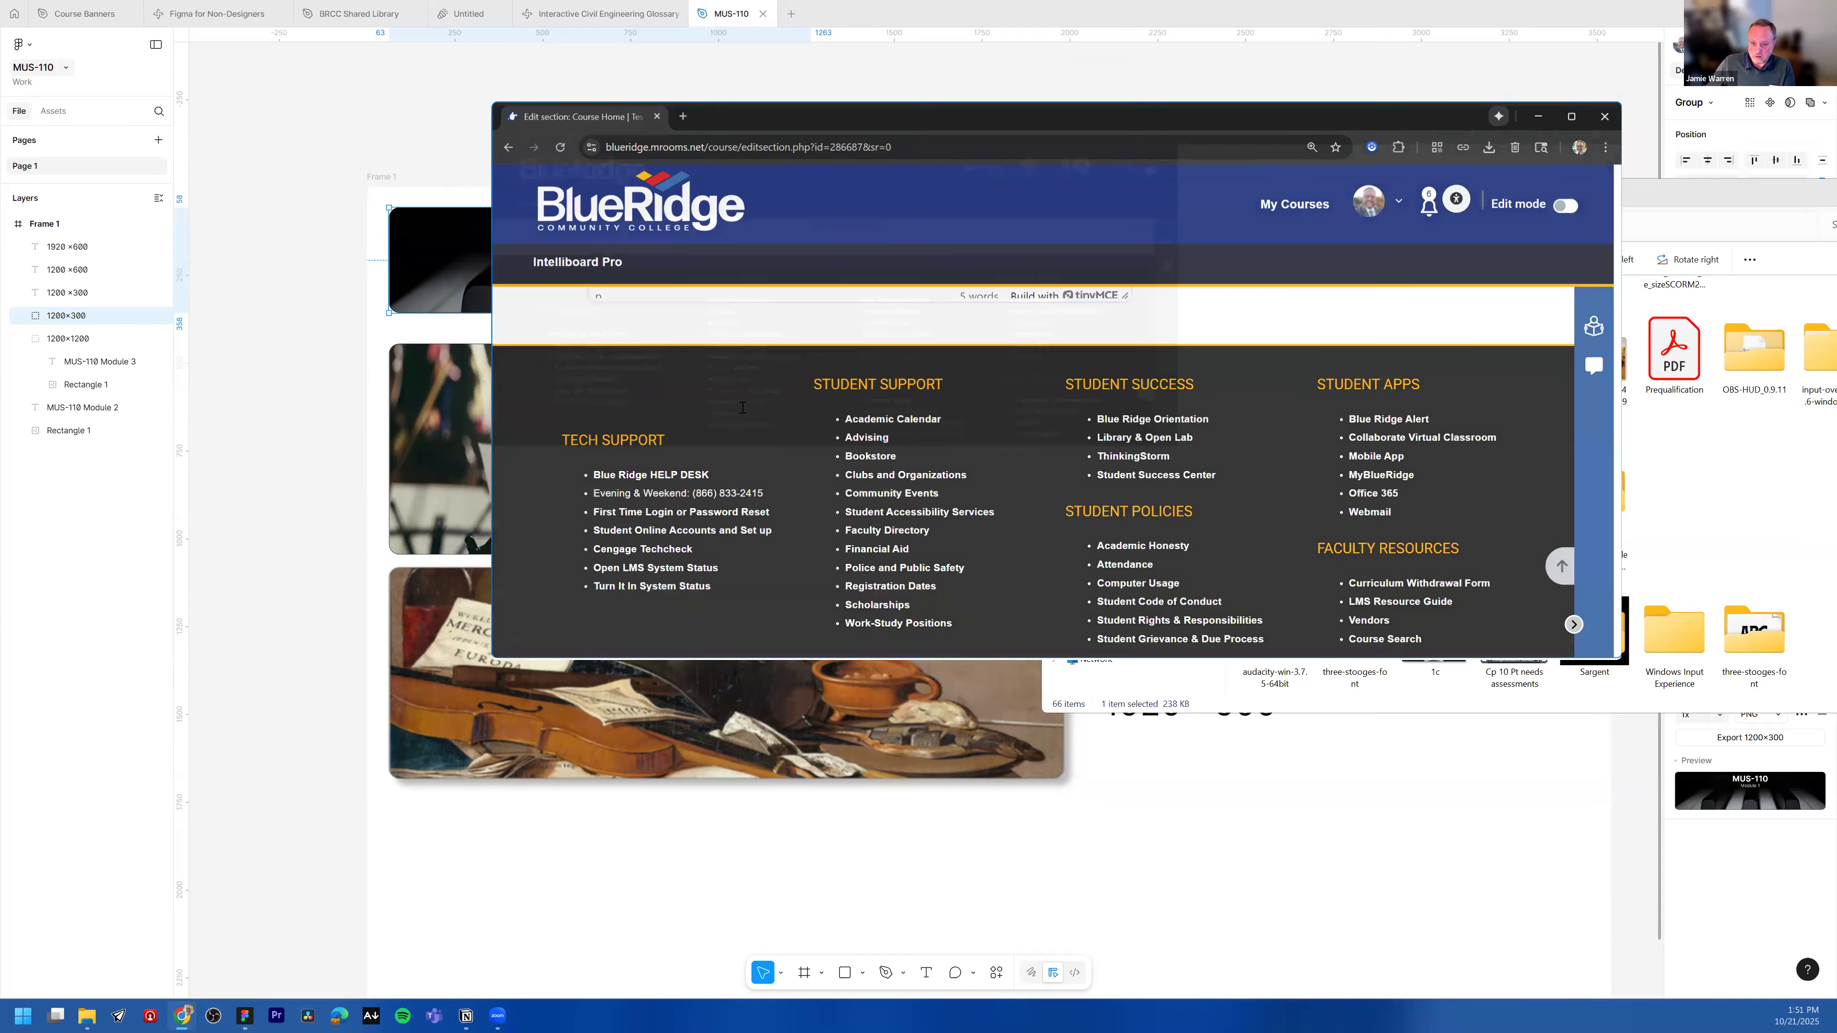
scroll(677, 439, "up", 3)
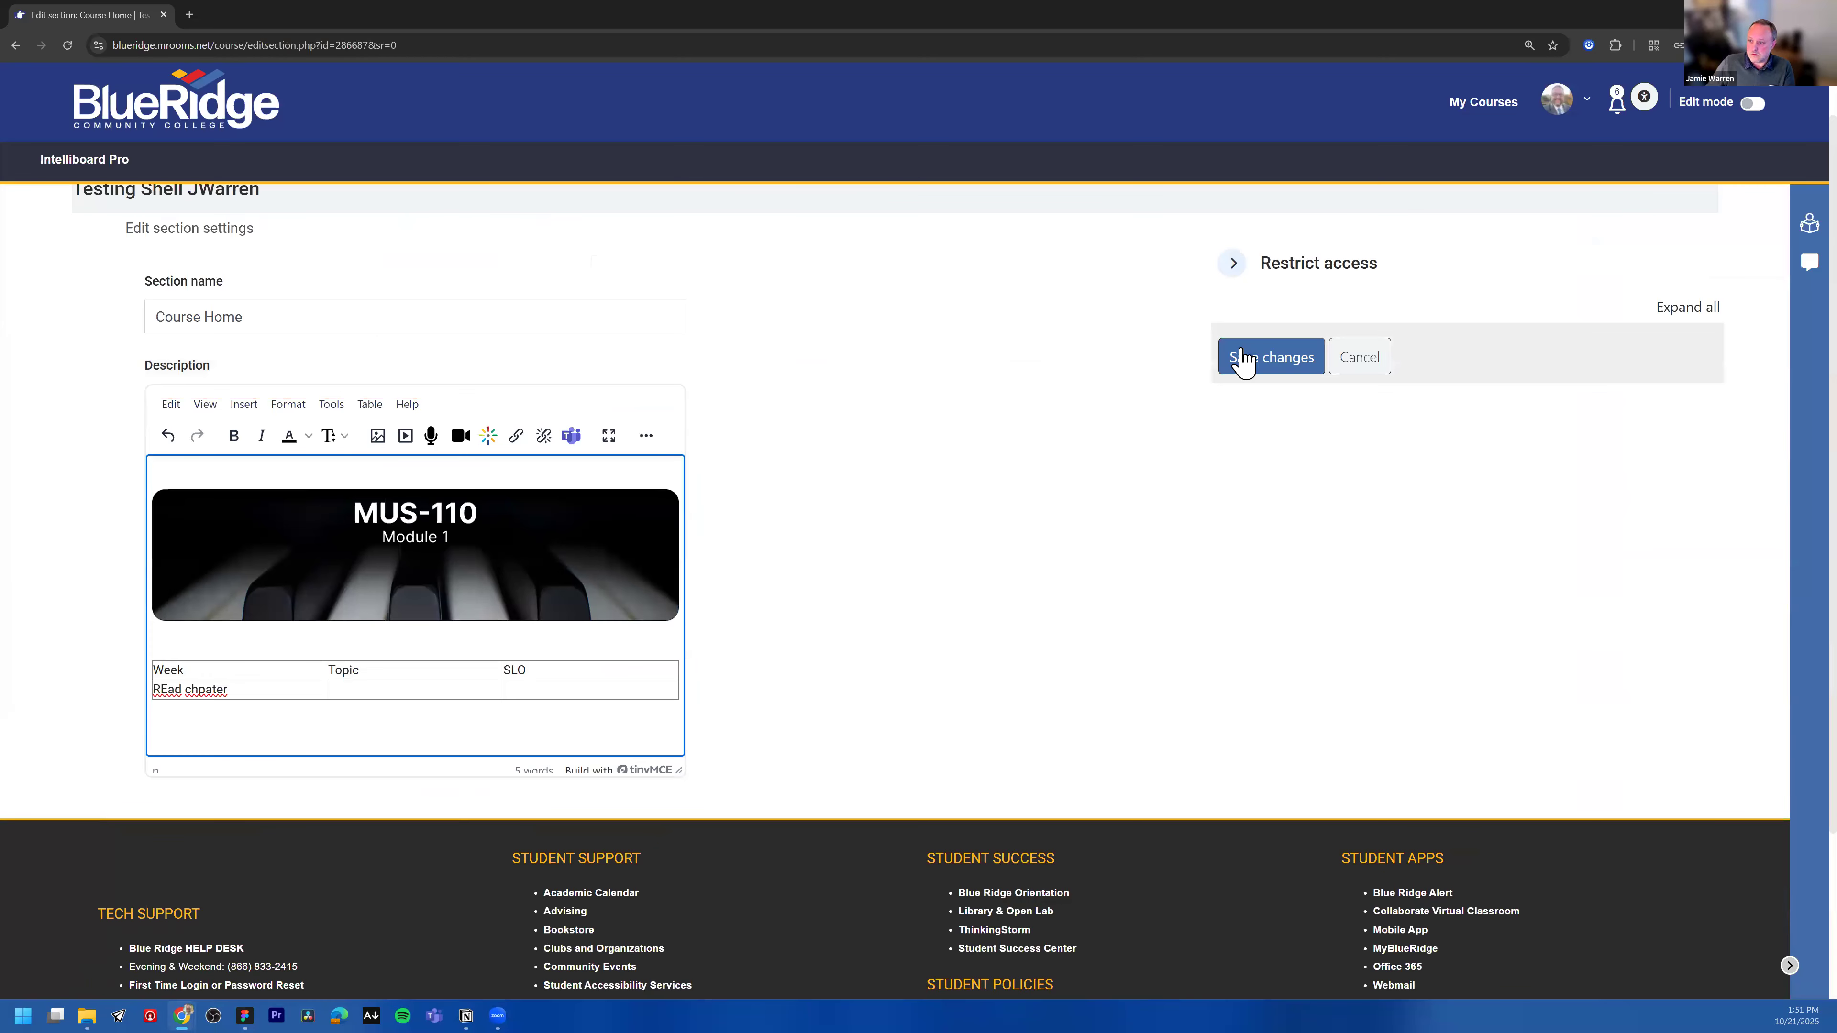
key("ctrl+minus")
left_click(1277, 362)
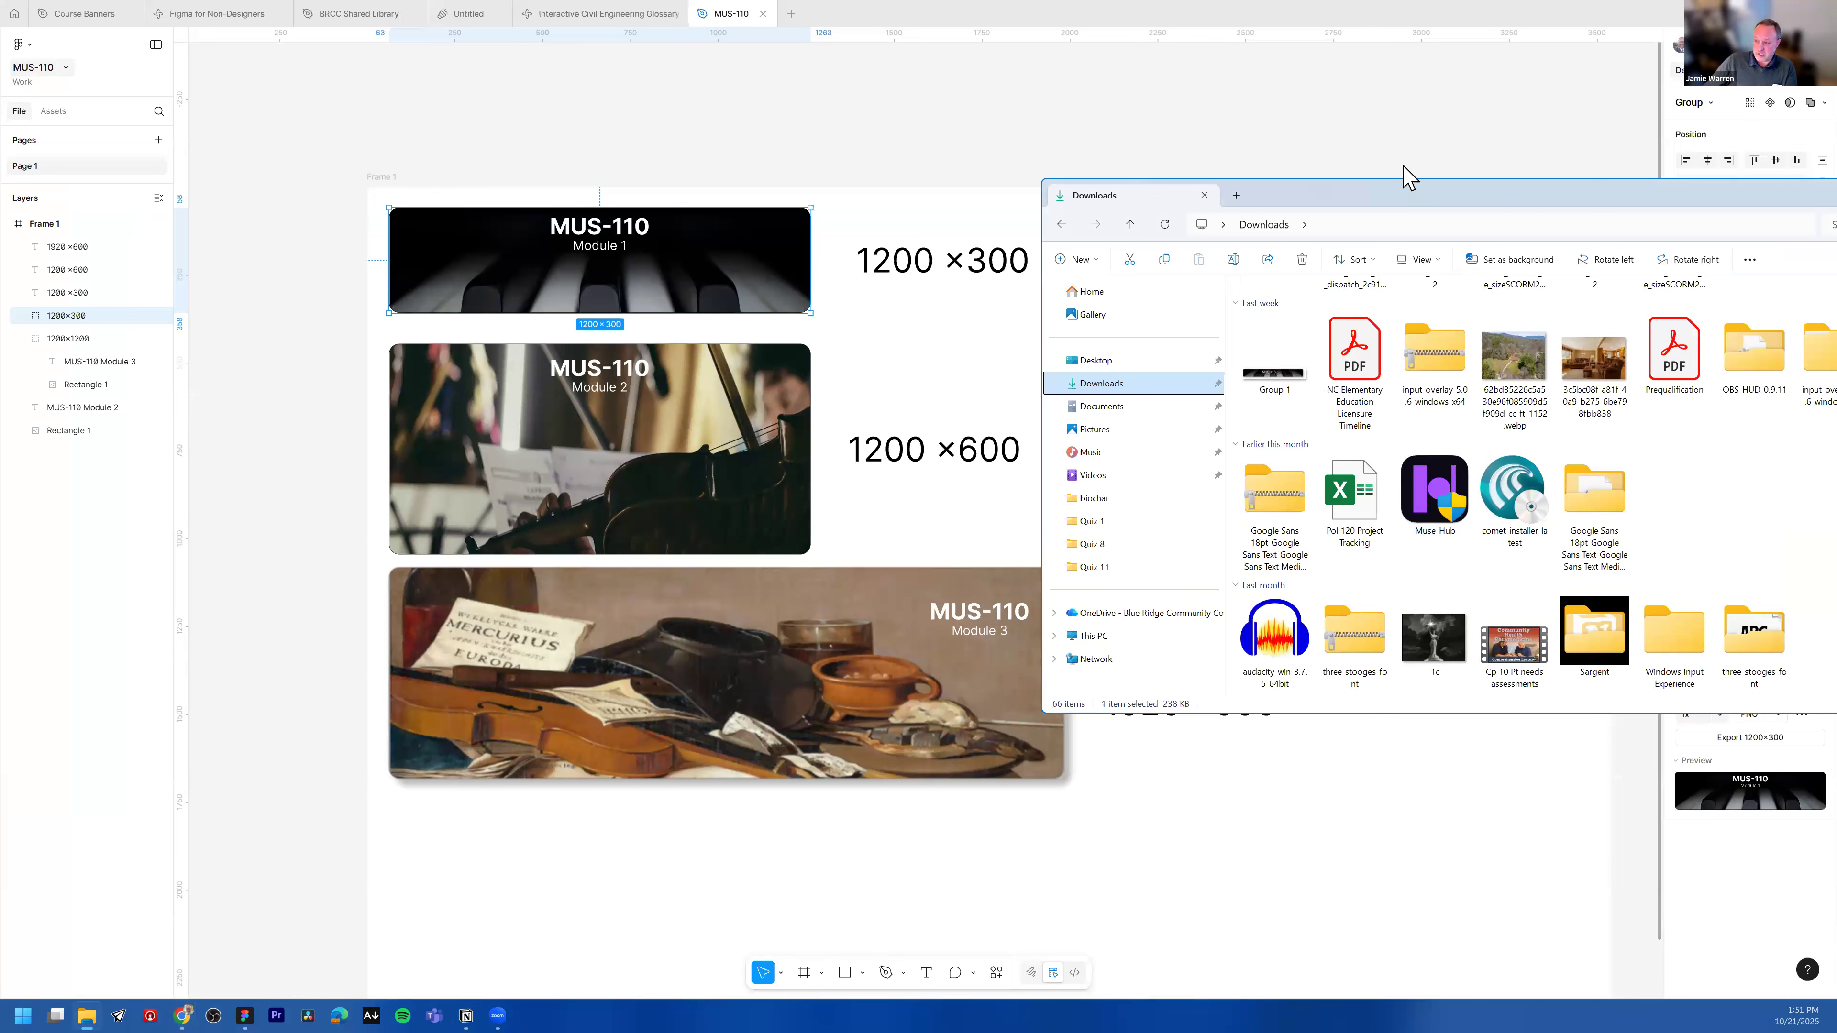
Step: Close the Downloads window and deselect the banner in the Figma file
left_click_drag(1404, 190, 928, 164)
left_click(1525, 165)
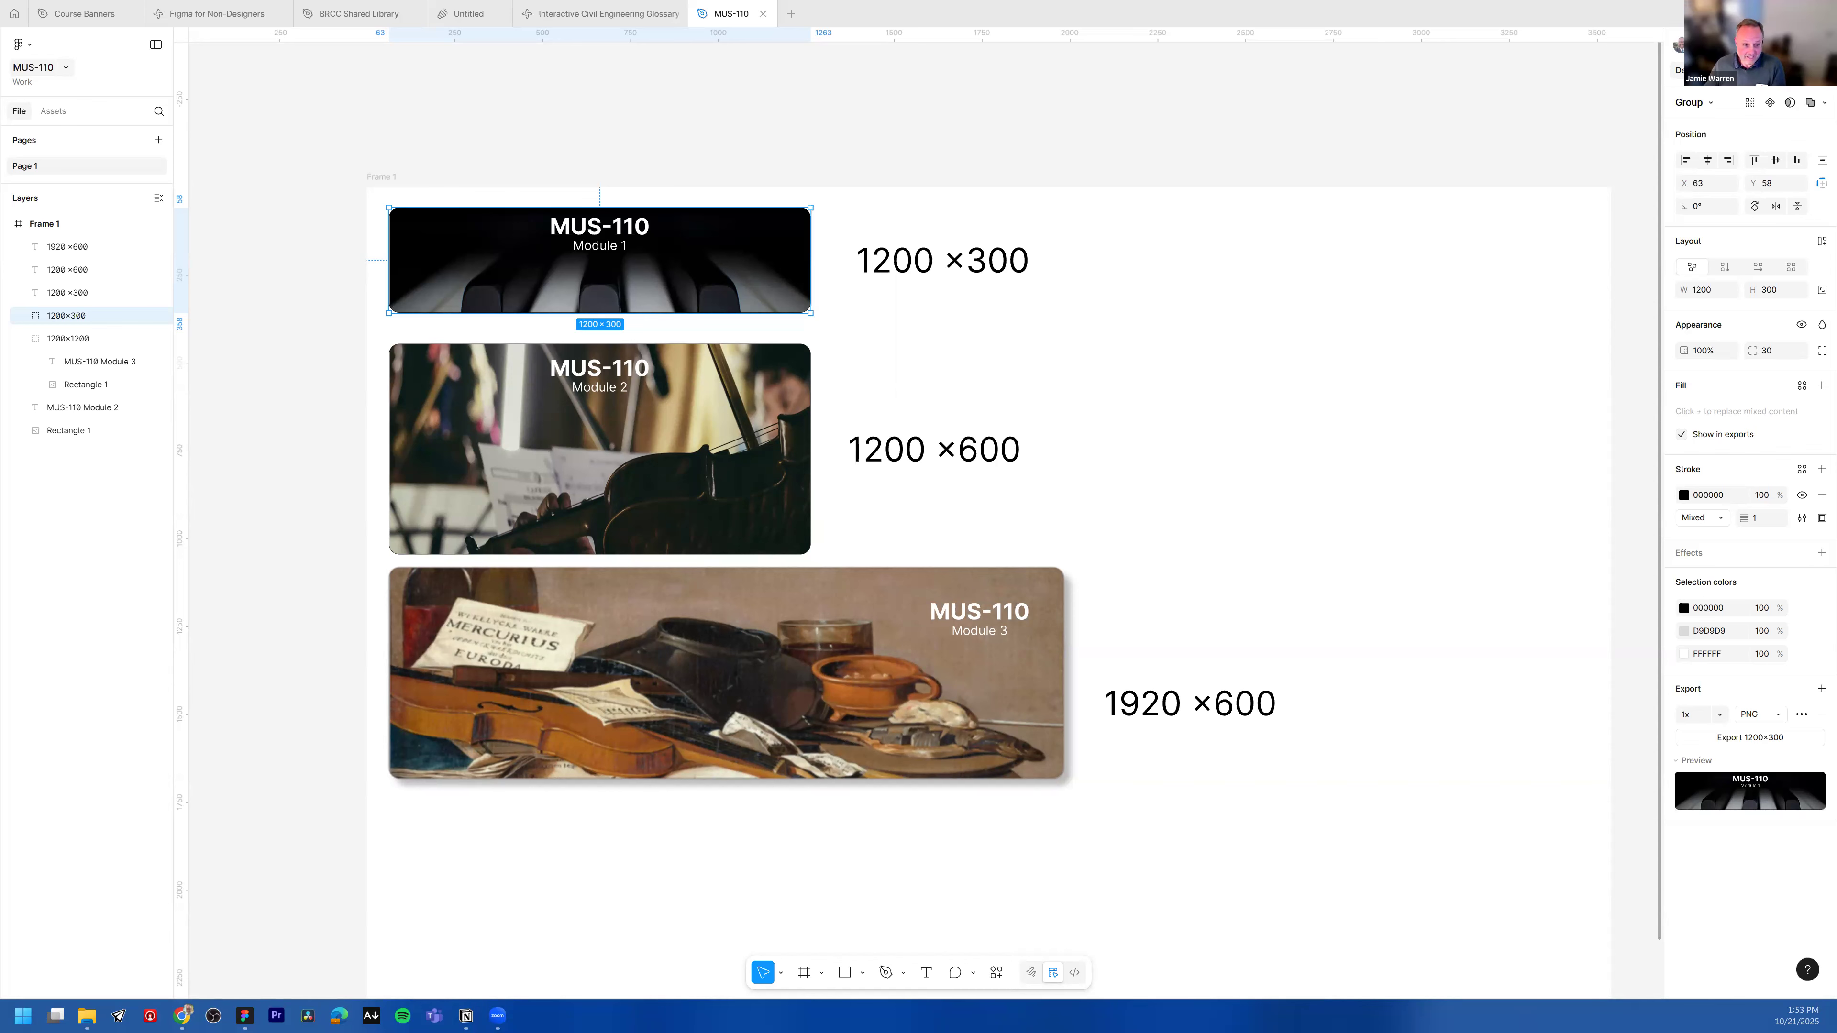
left_click(301, 317)
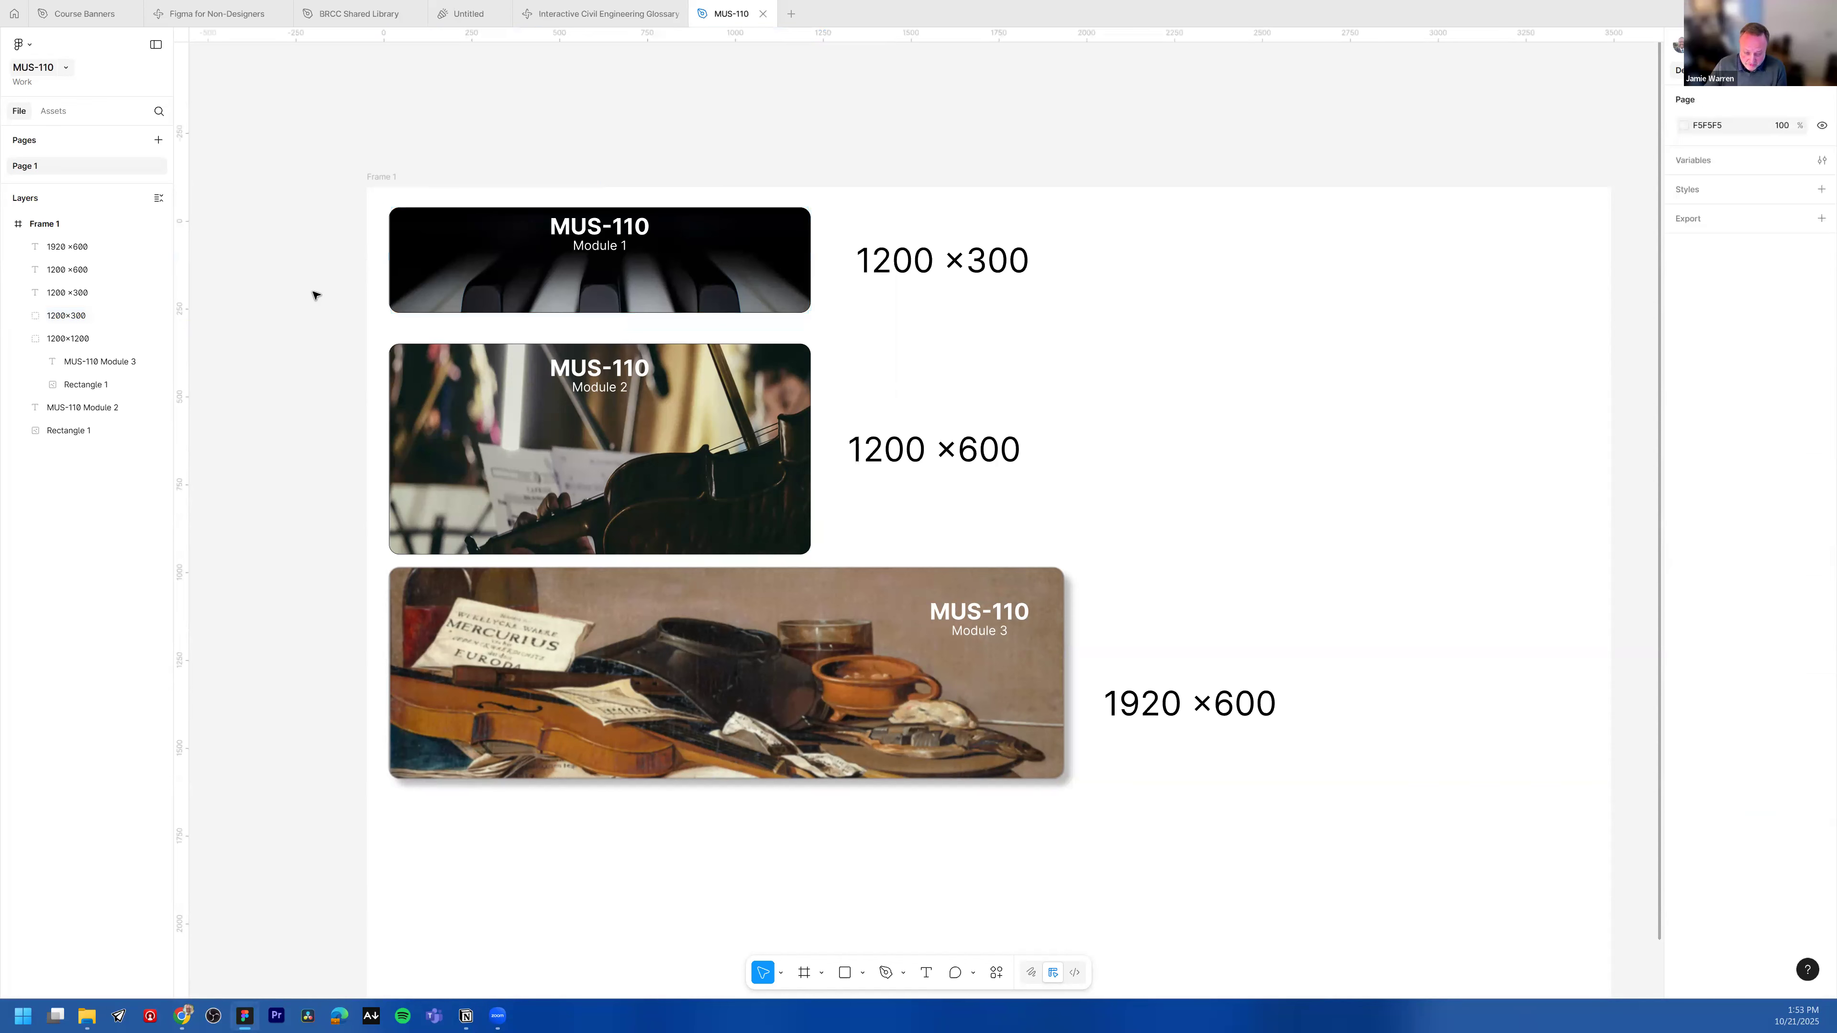
Step: Capture a screenshot of the banner frame and paste it onto the canvas as an image
scroll(316, 292, "down", 5)
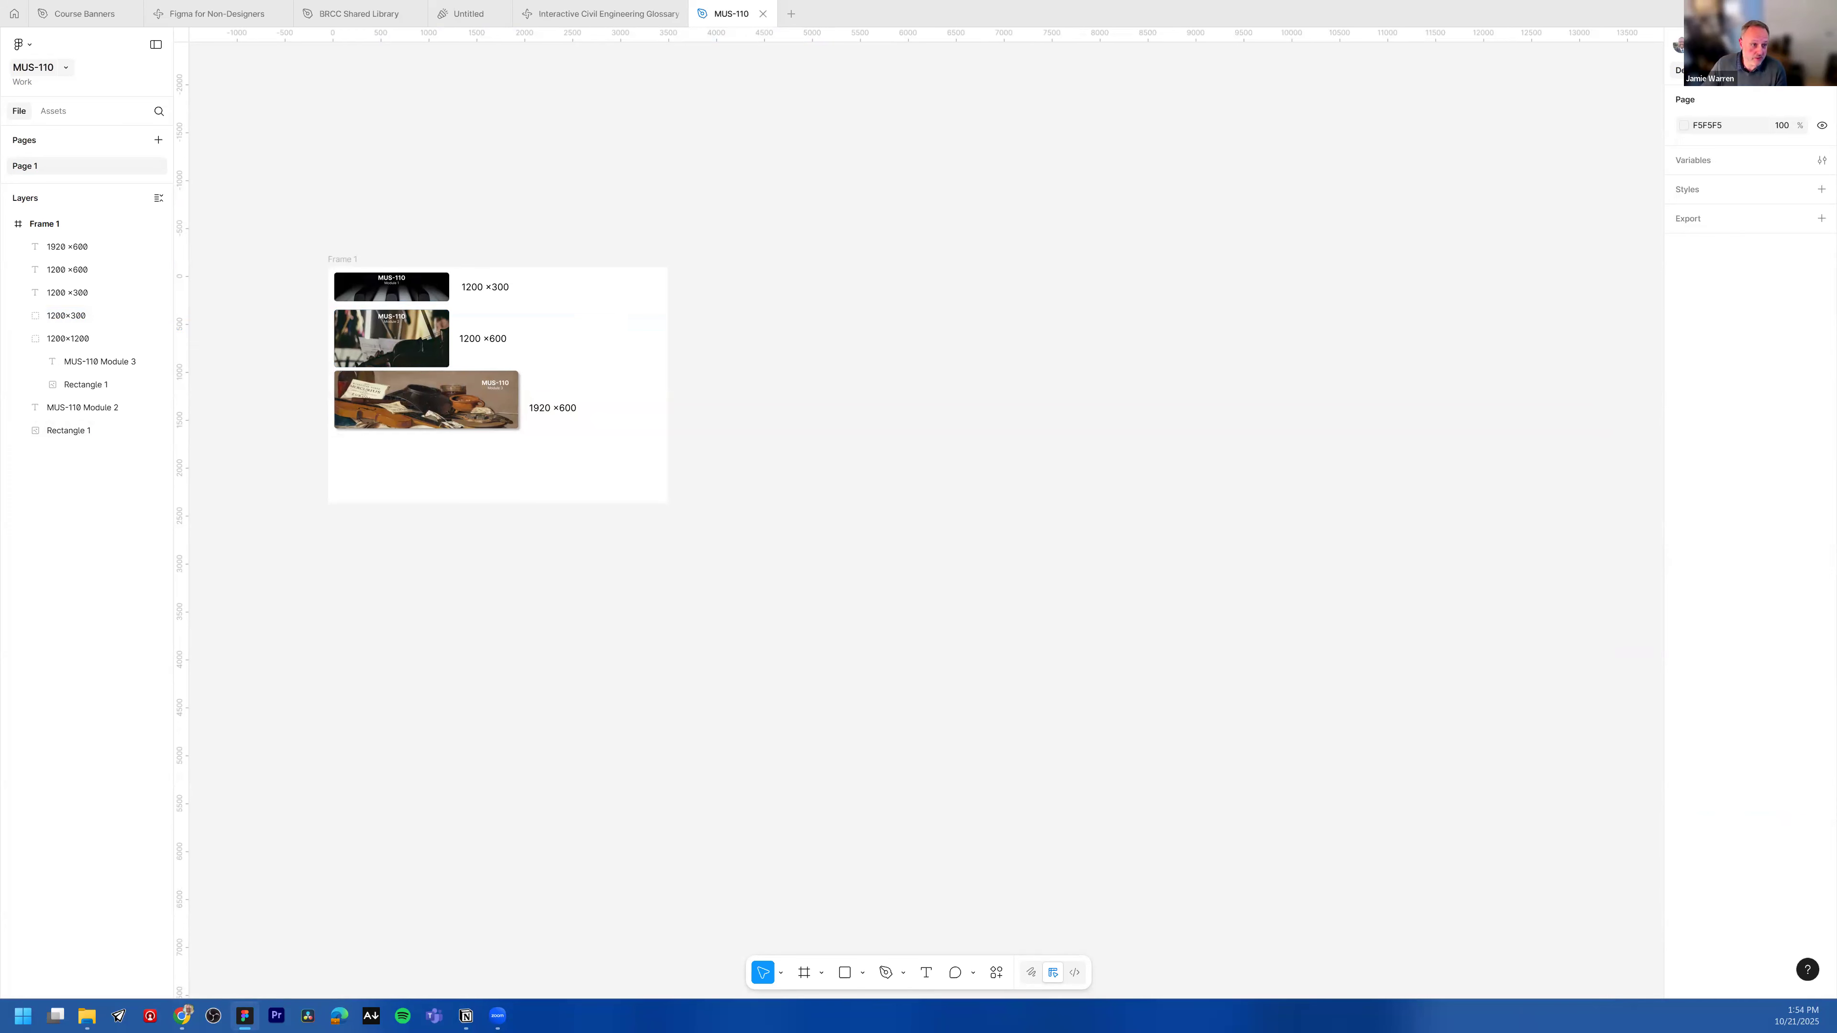
key("super+shift+s")
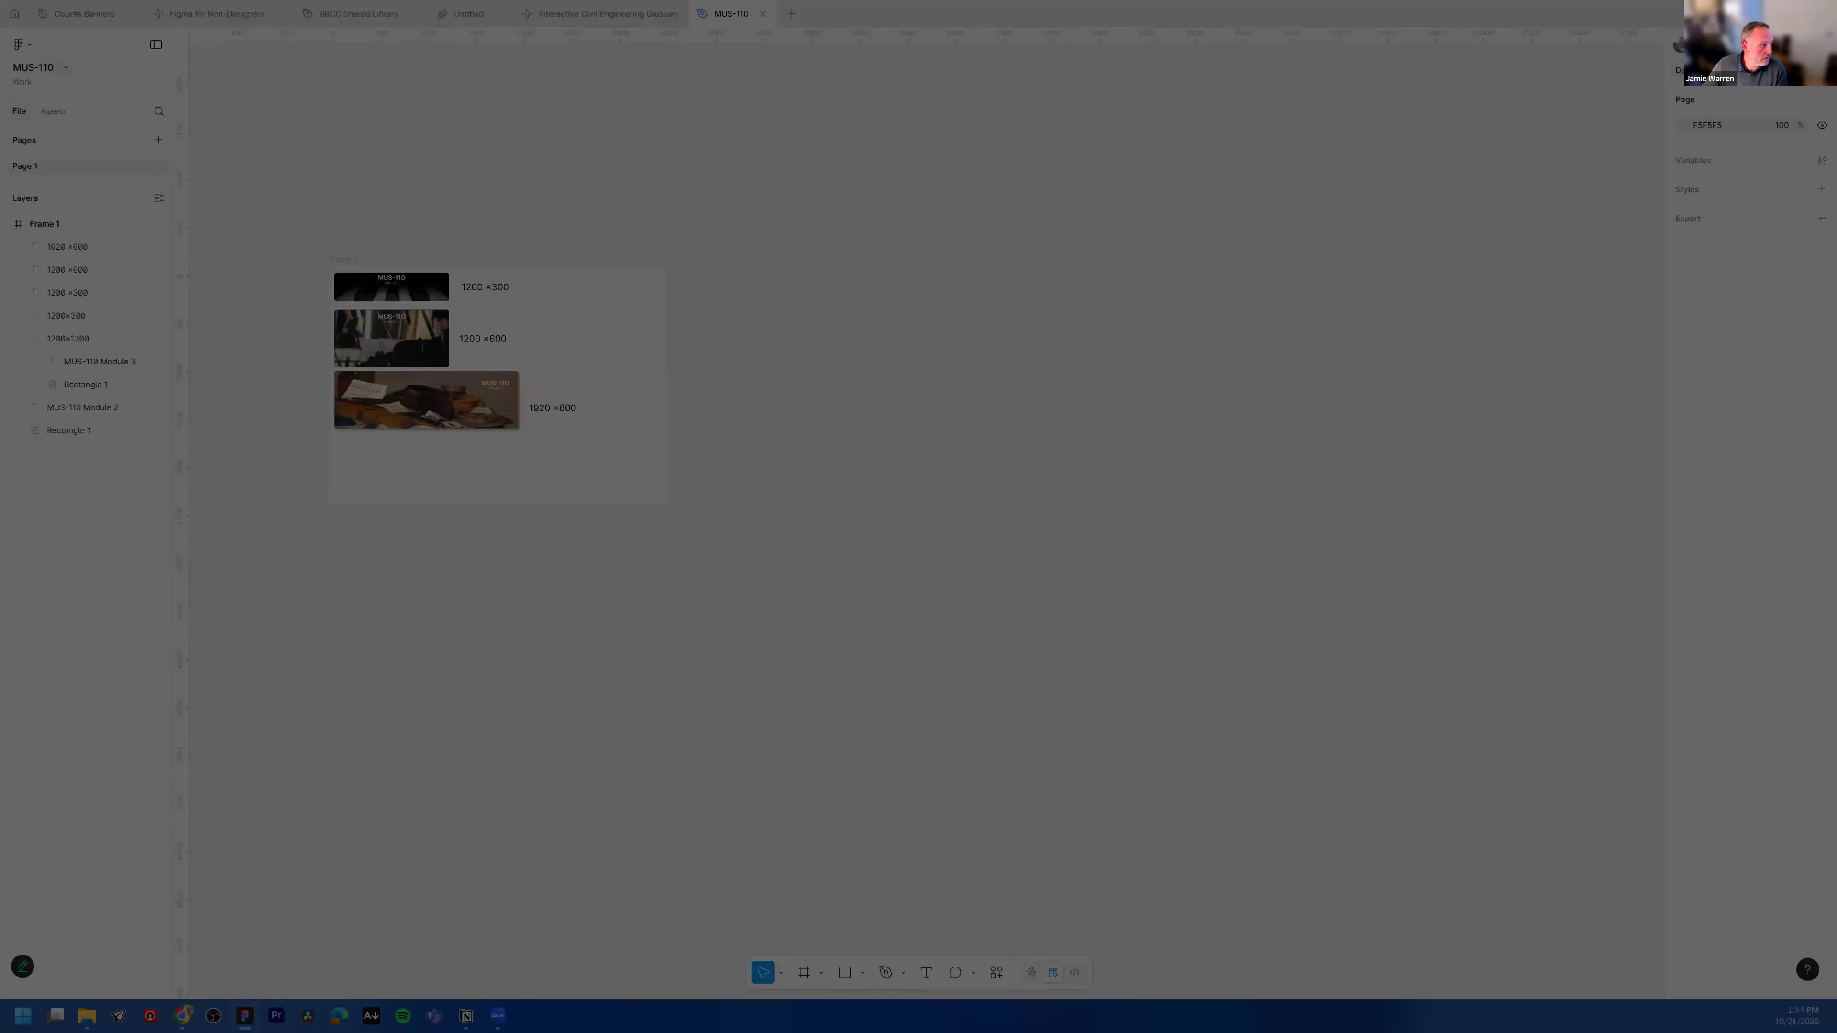
key("Escape")
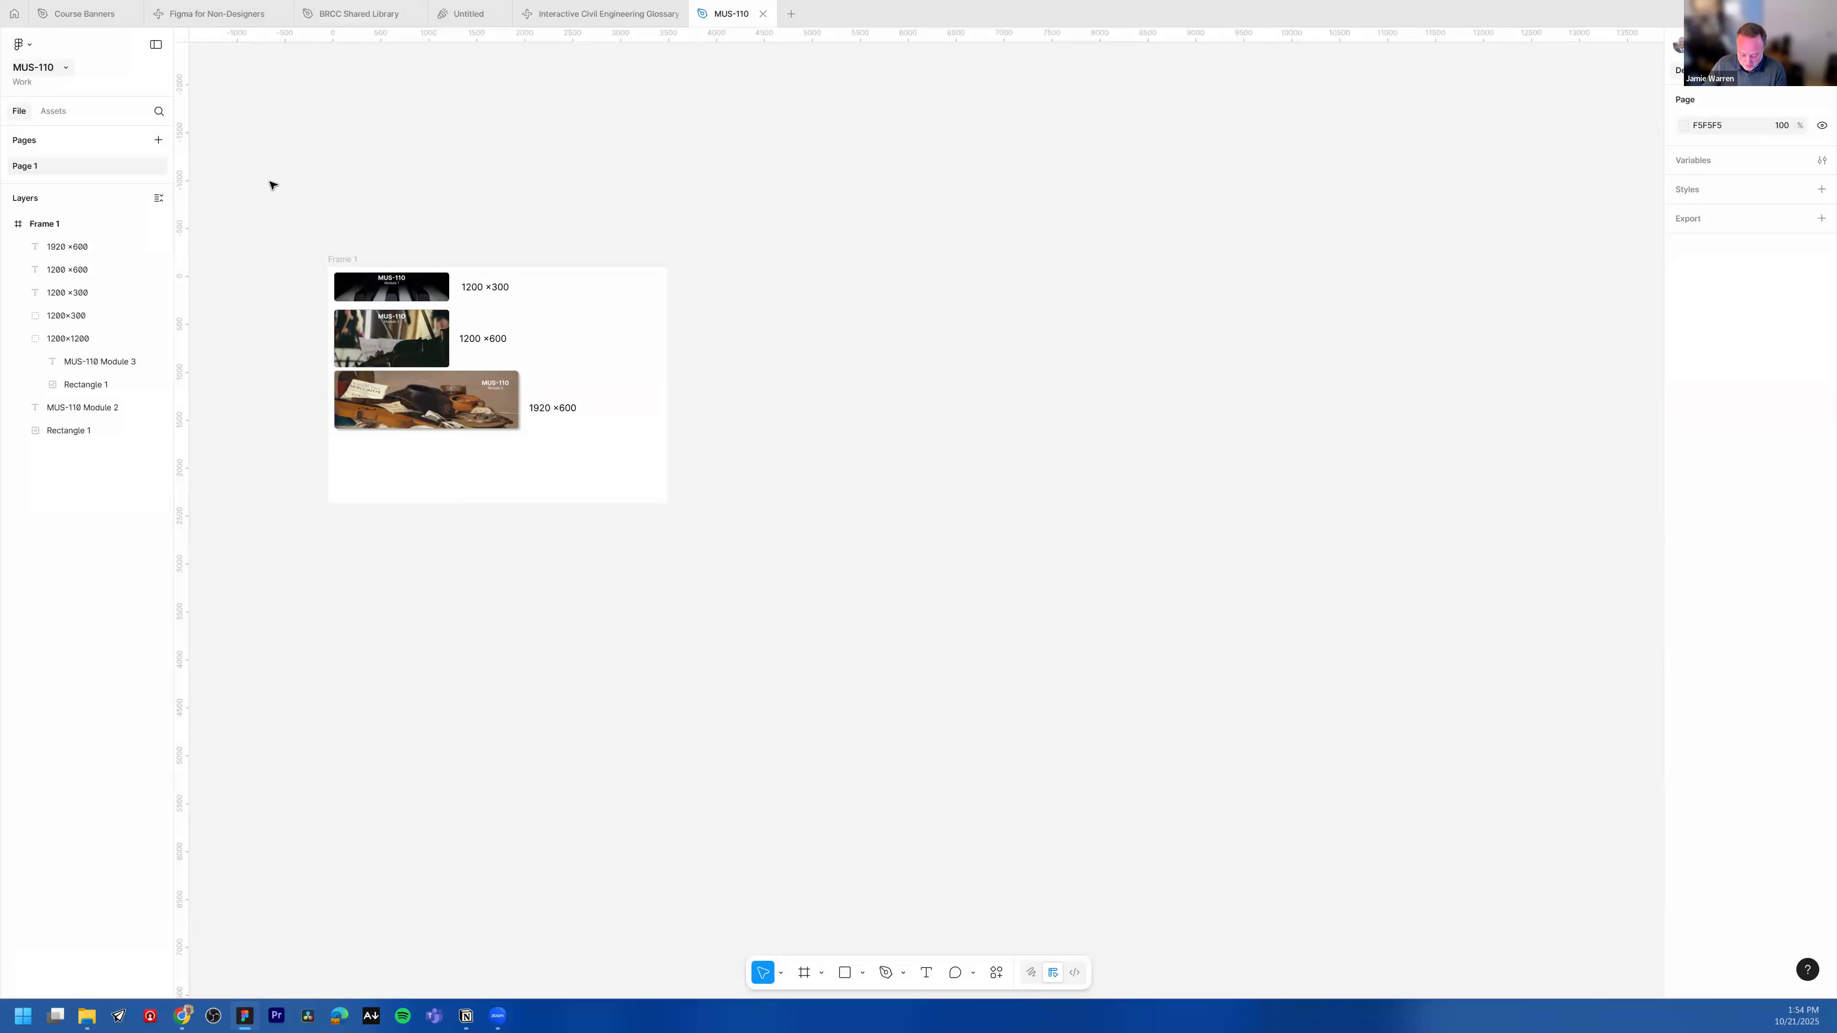
key("super+shift+s")
left_click_drag(267, 158, 780, 639)
key("ctrl+v")
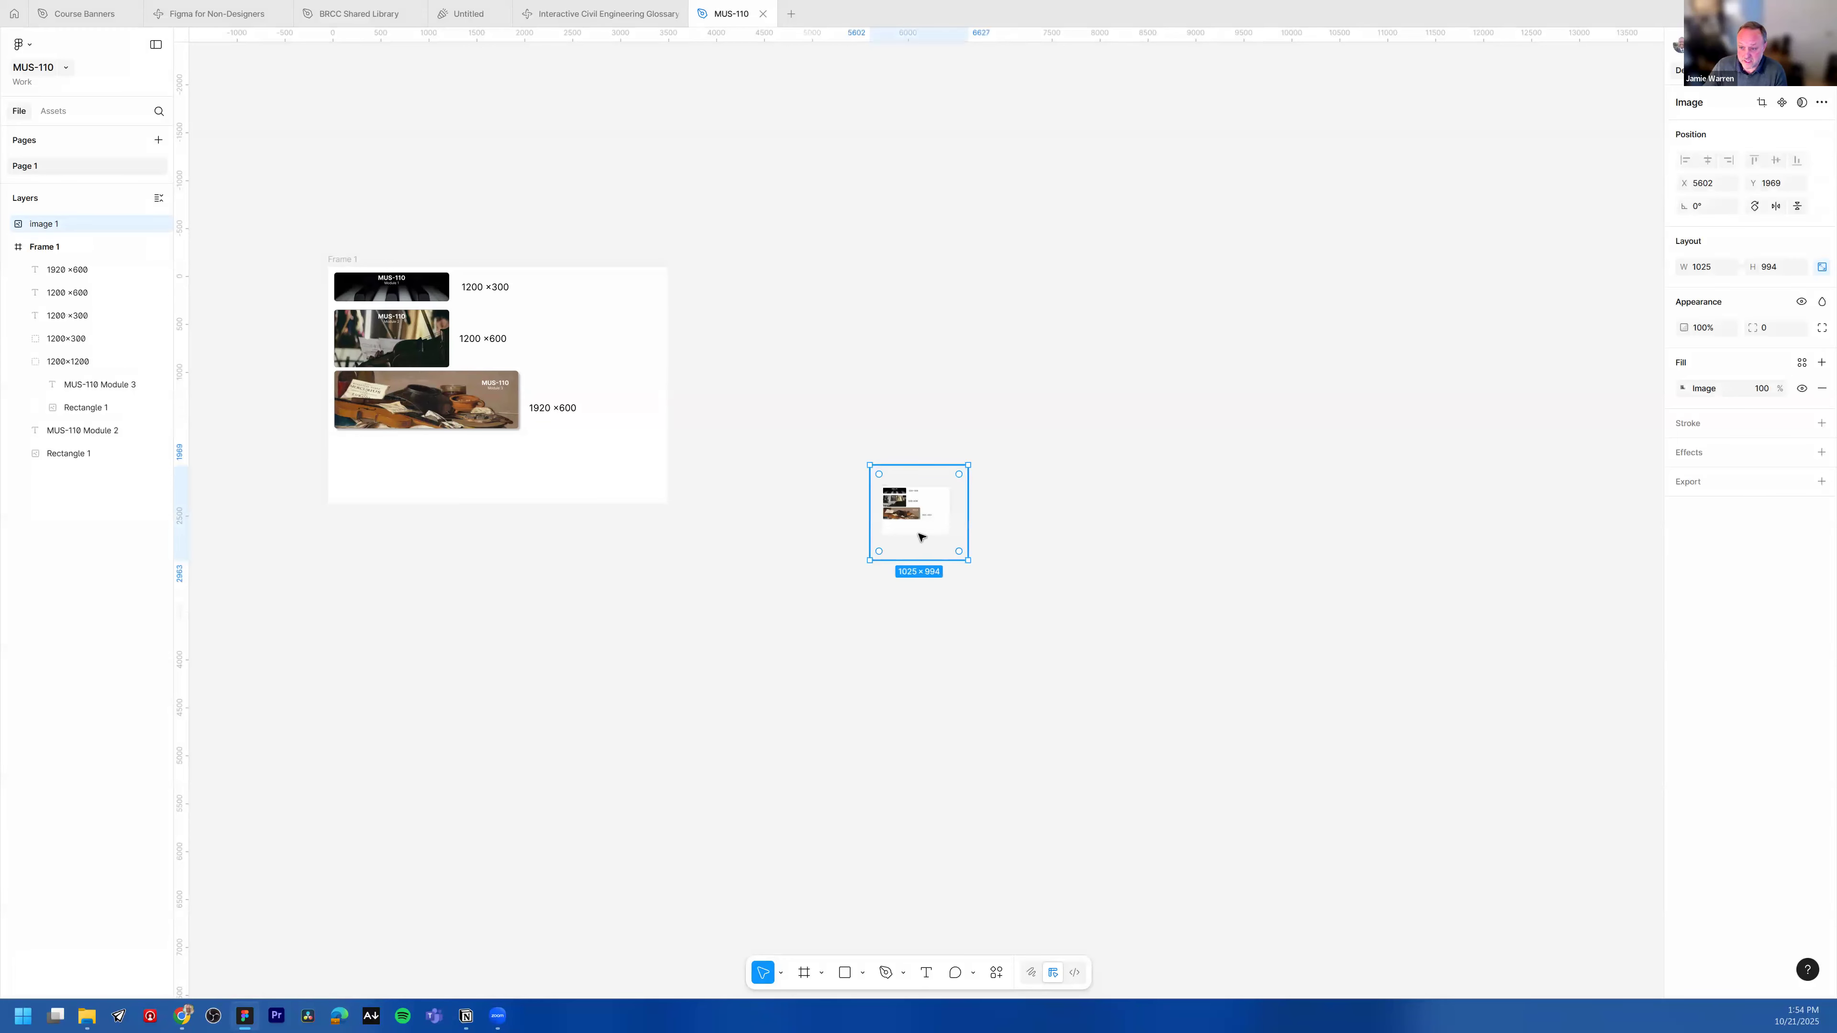
Step: Move the pasted screenshot image slightly to the right on the canvas
scroll(910, 536, "up", 10)
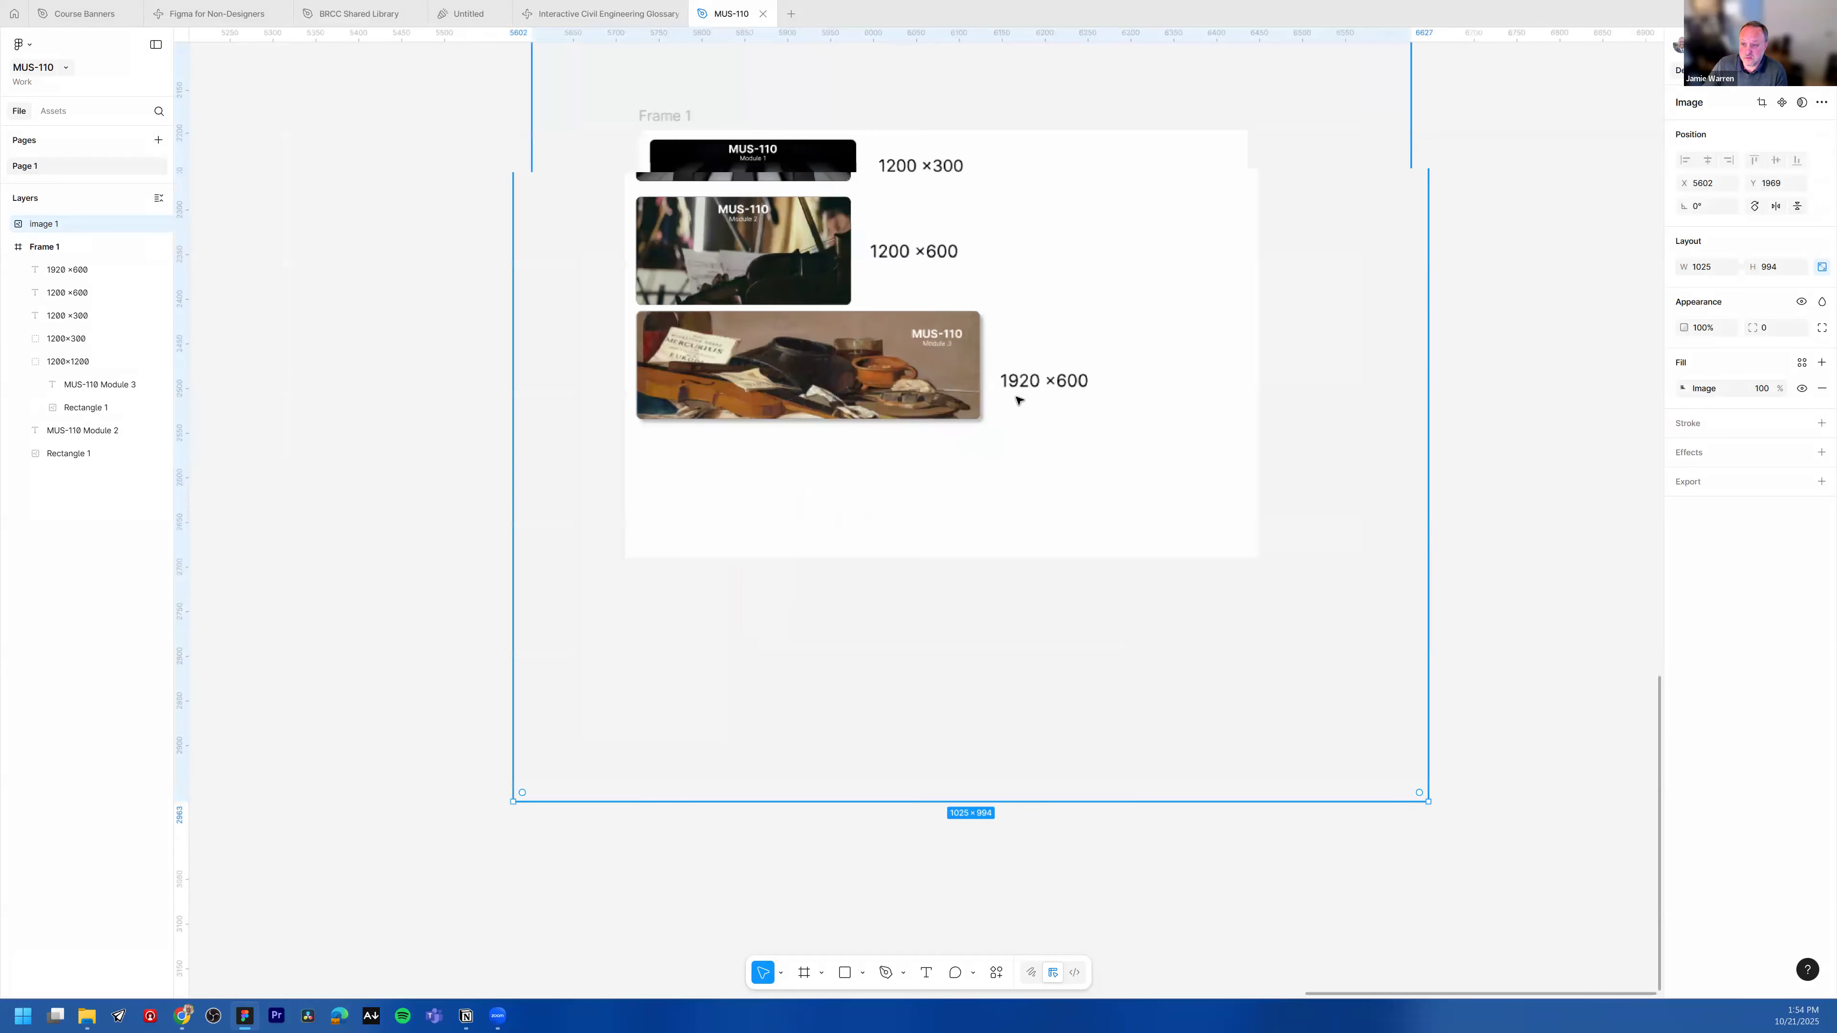
scroll(860, 349, "up", 8)
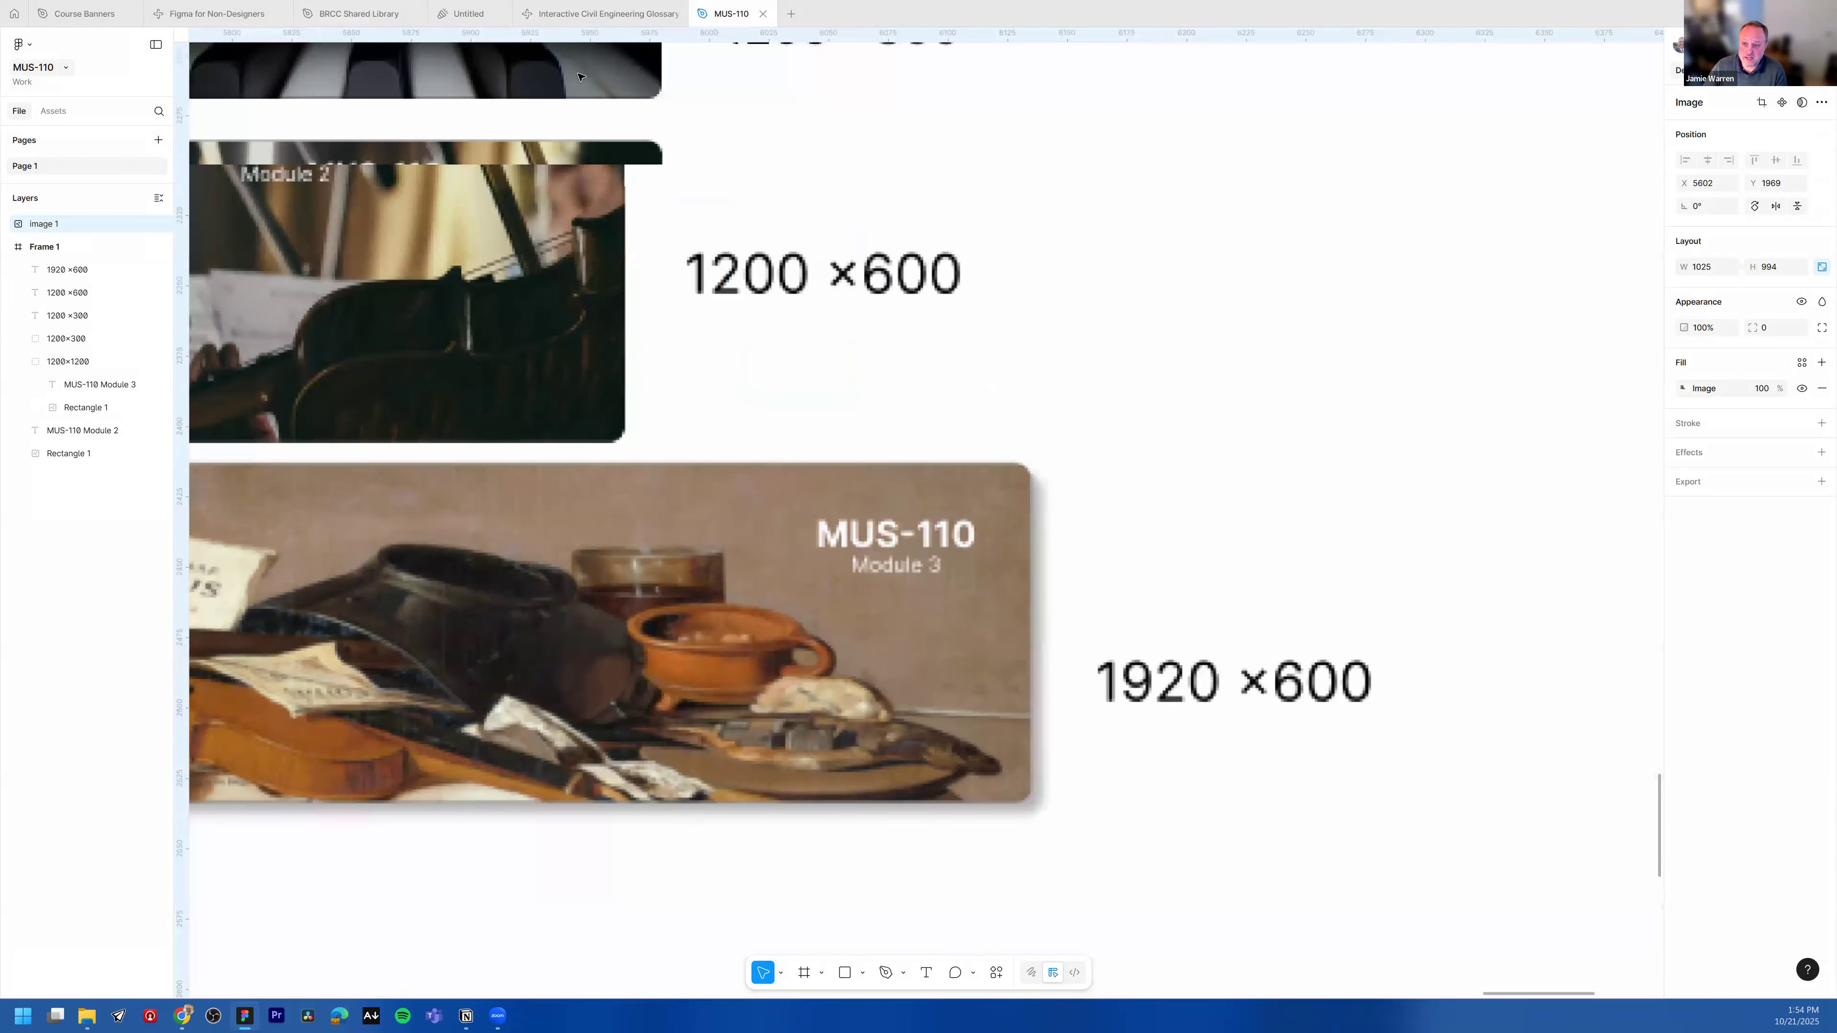
scroll(706, 226, "up", 3)
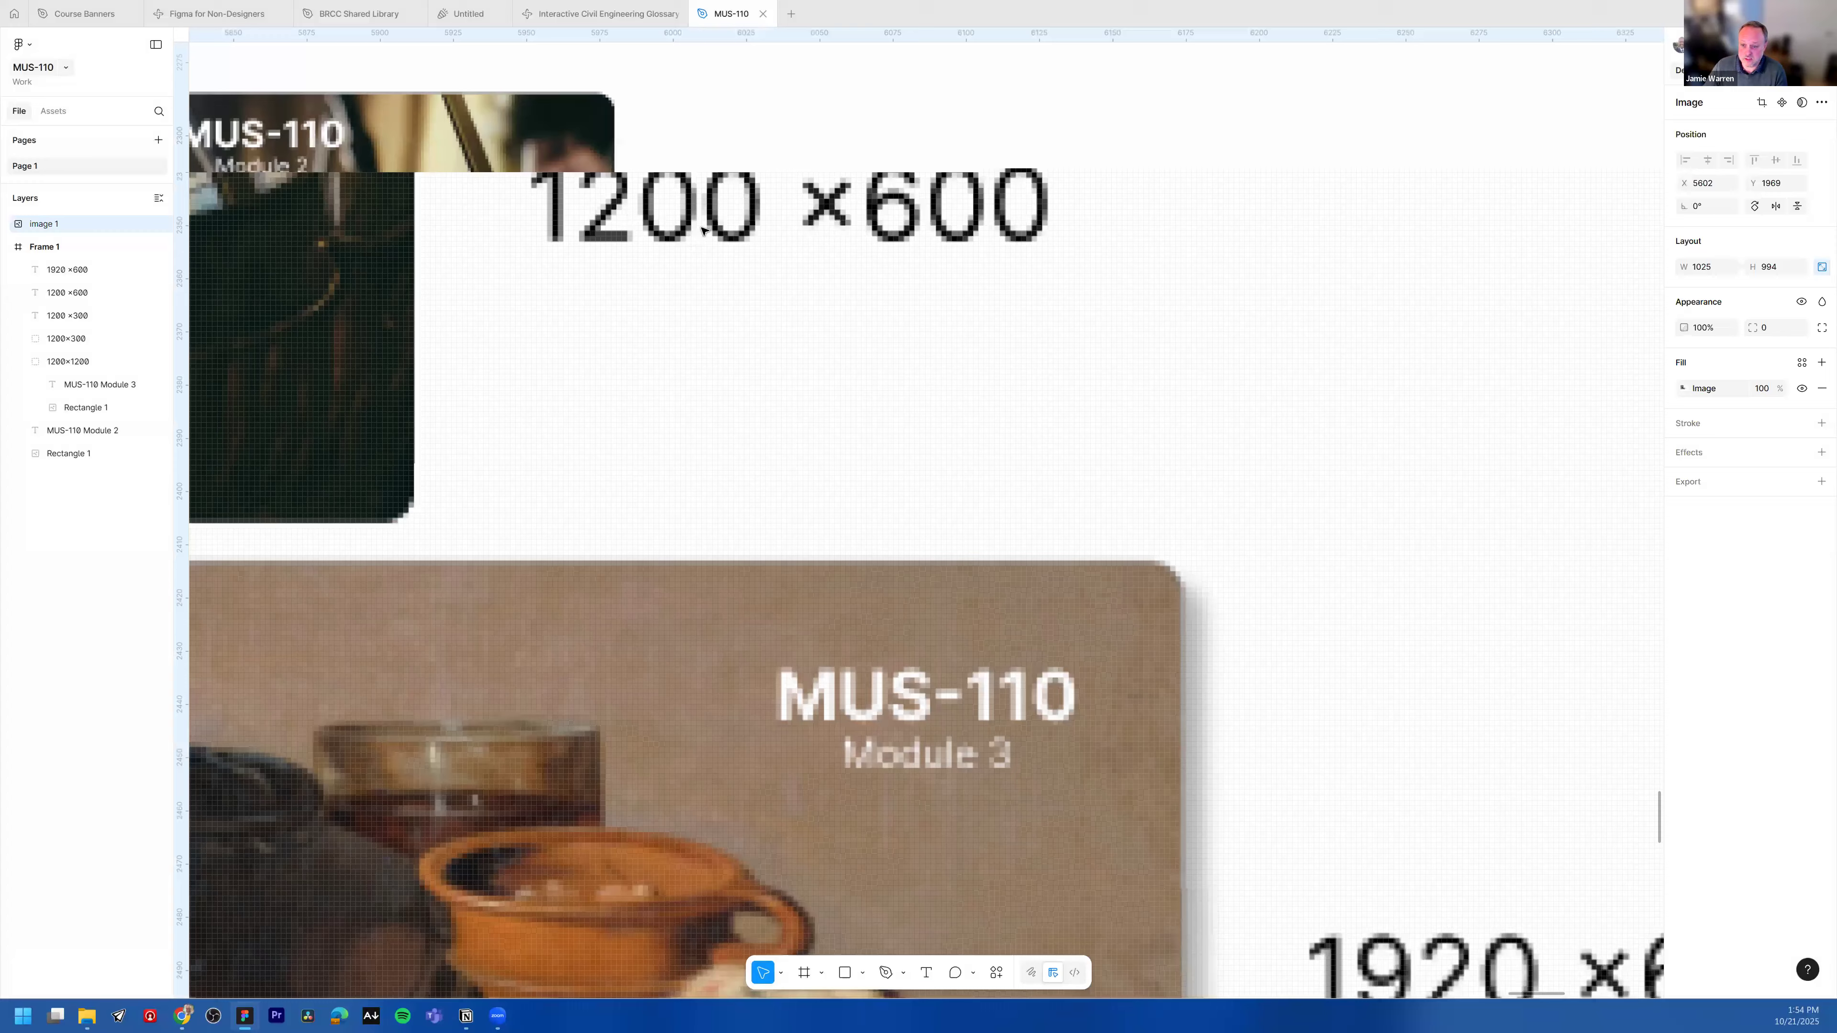
scroll(703, 228, "up", 3)
scroll(701, 253, "down", 8)
scroll(703, 493, "up", 2)
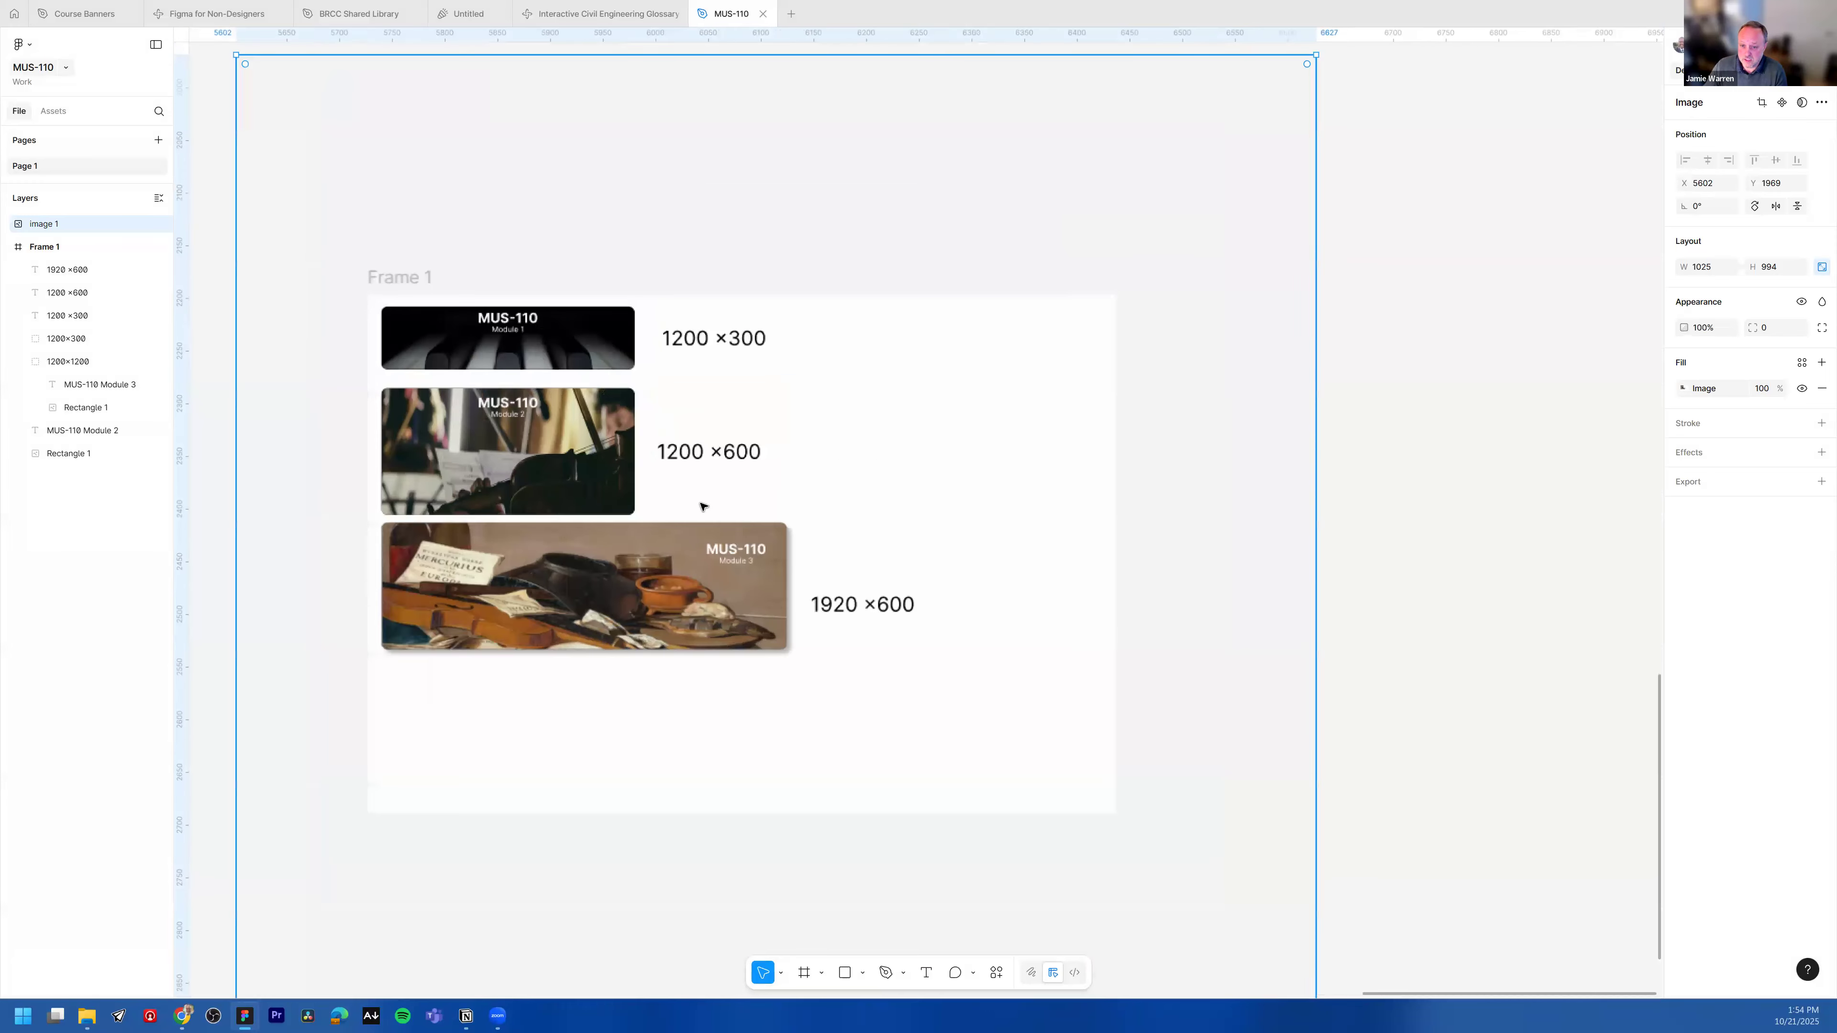
left_click_drag(653, 371, 791, 353)
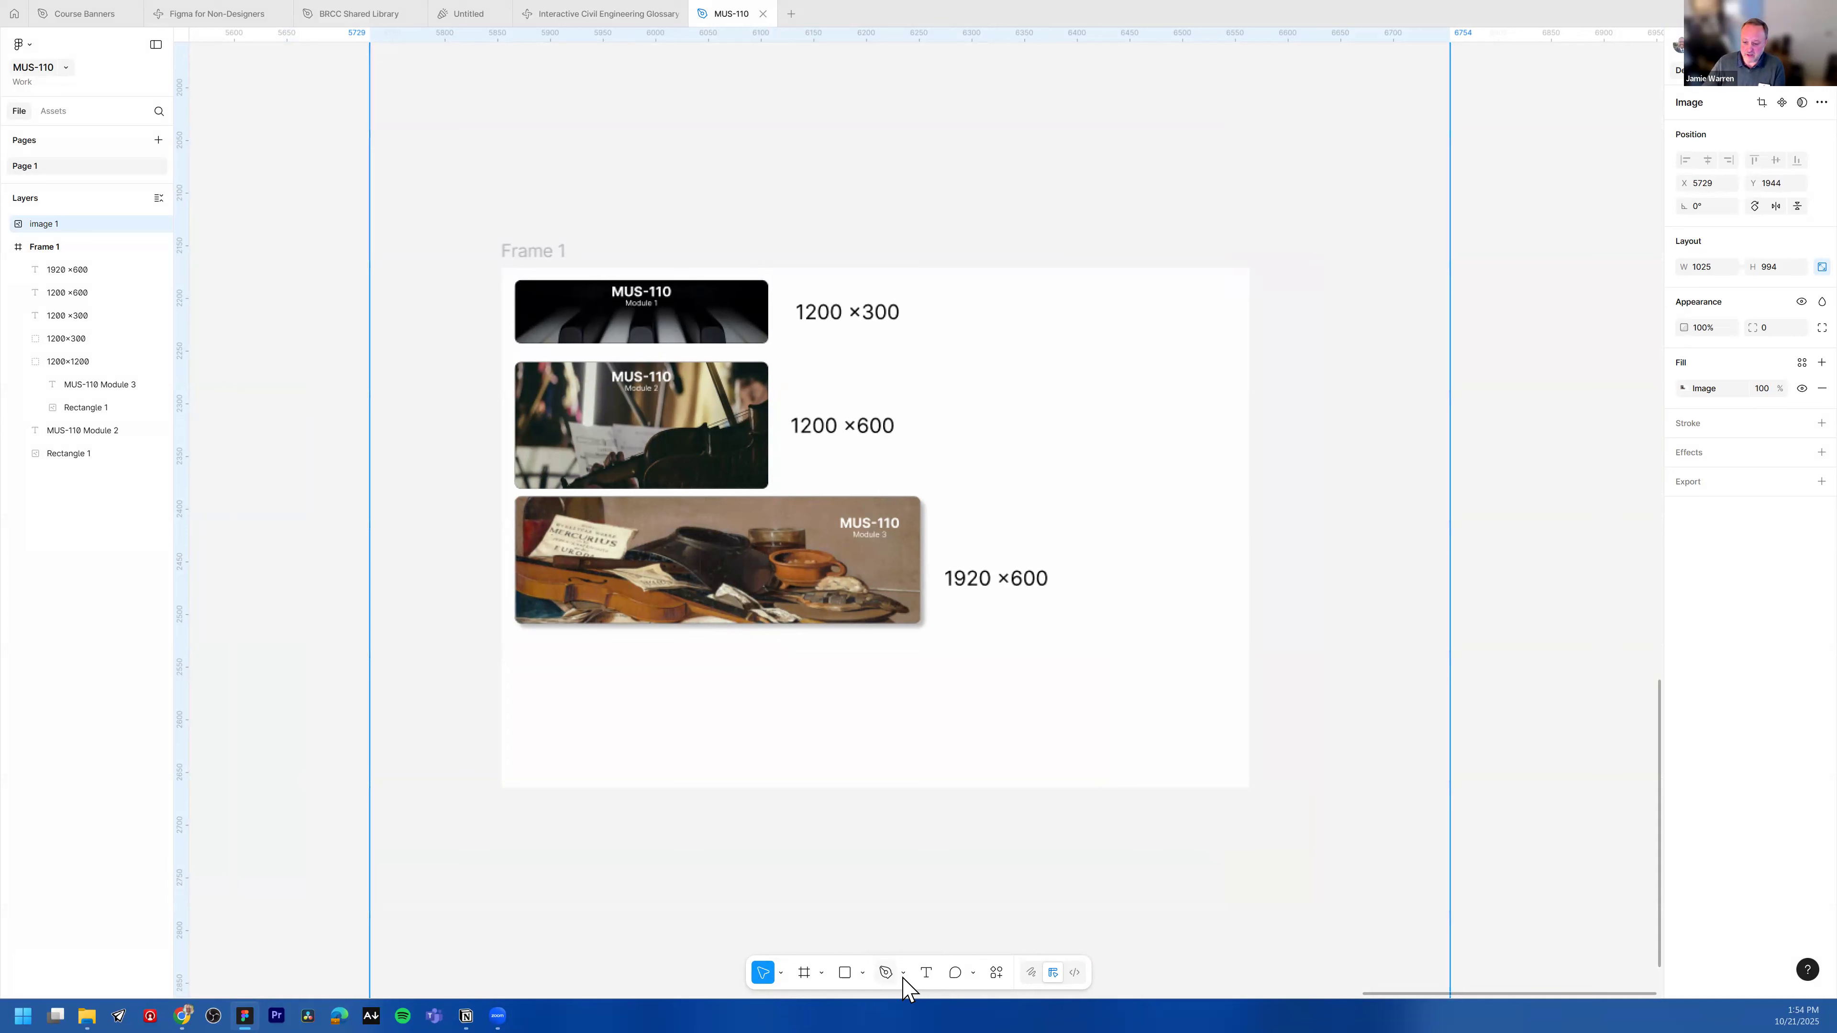
Step: Draw an arrow pointing up toward the 1920 × 600 banner in the screenshot
left_click(863, 973)
left_click(913, 875)
left_click_drag(1053, 726, 940, 640)
left_click(1302, 526)
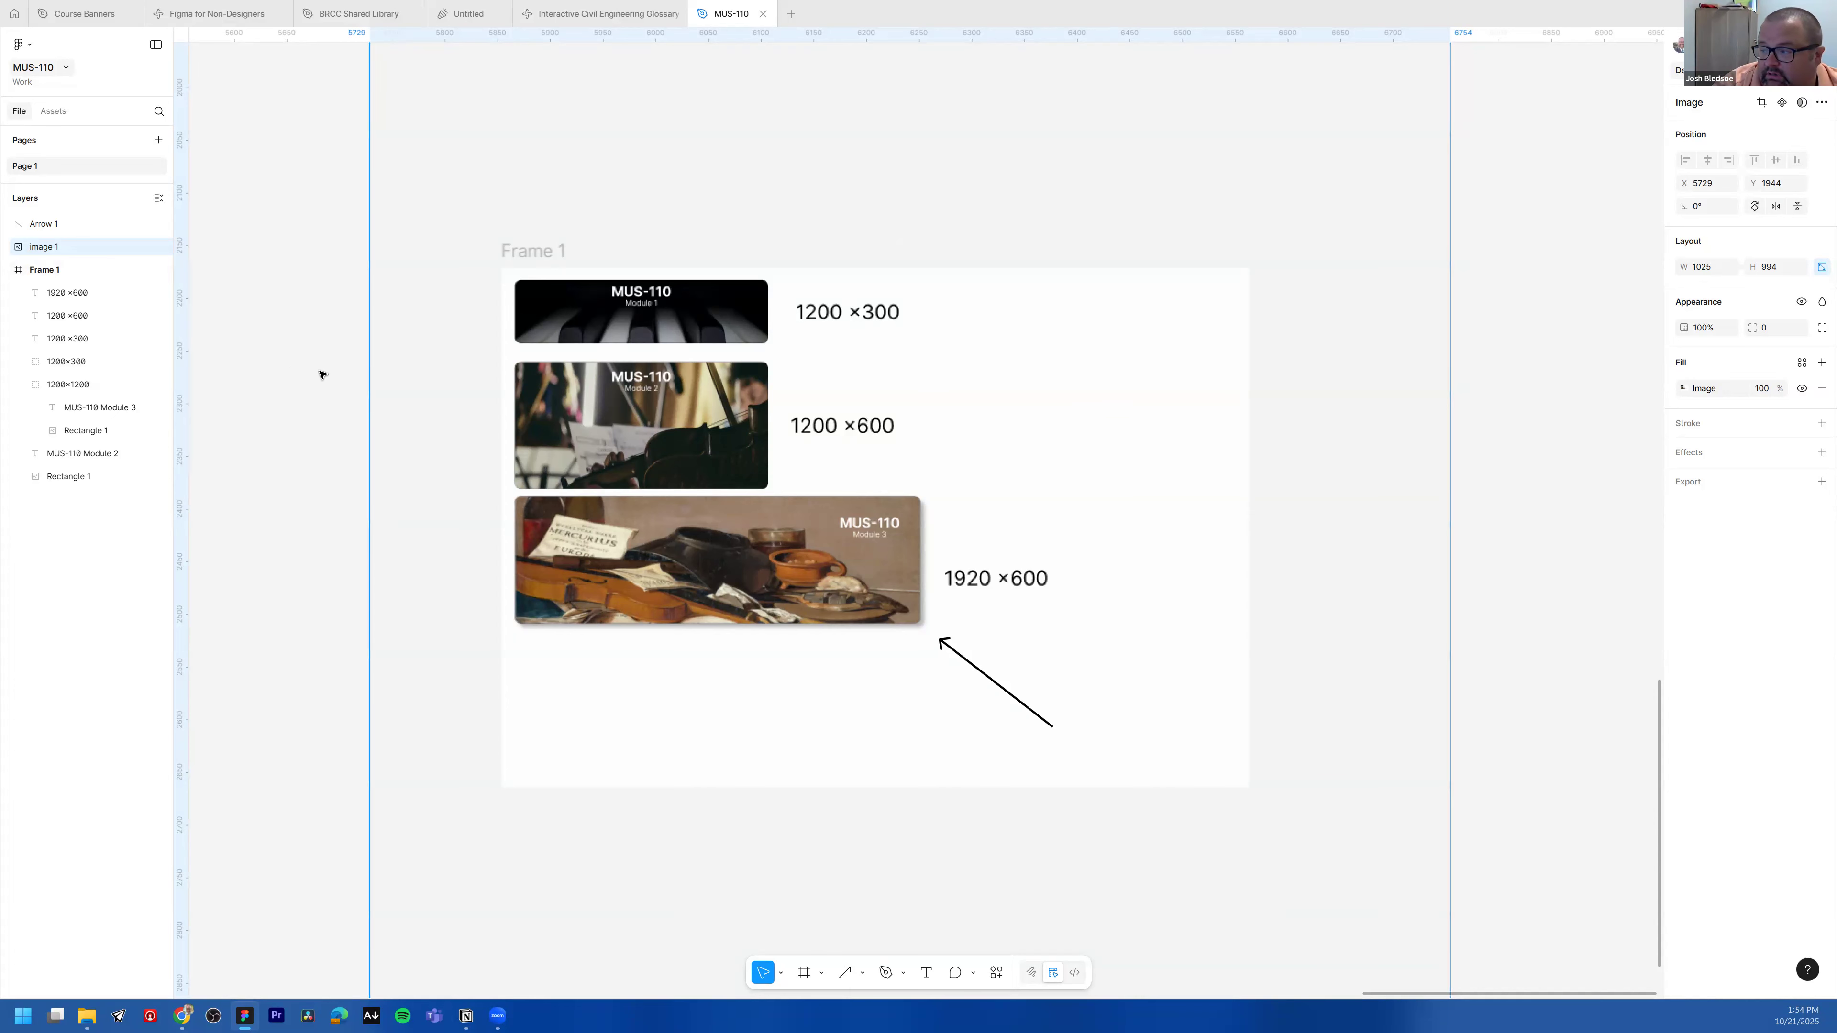
Step: Move the screenshot image further aside on the canvas
scroll(320, 374, "down", 5)
scroll(318, 442, "down", 5)
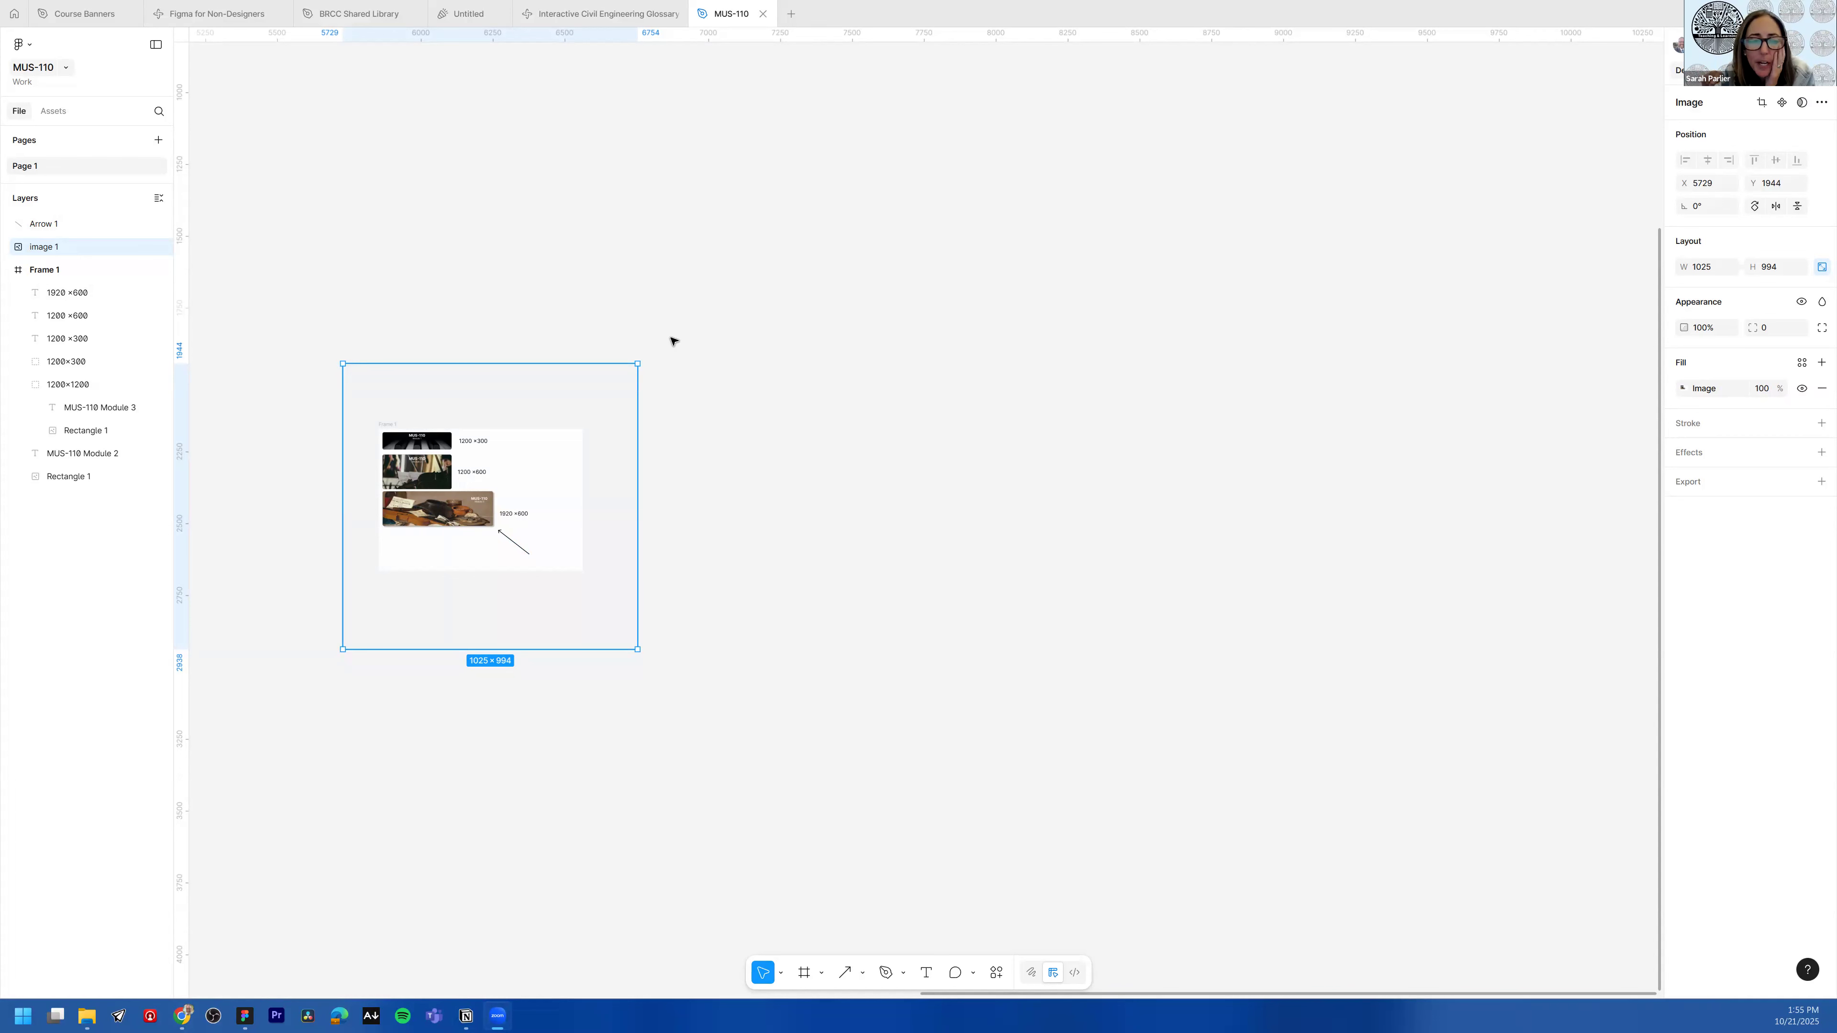
scroll(547, 400, "down", 3)
left_click_drag(722, 409, 426, 237)
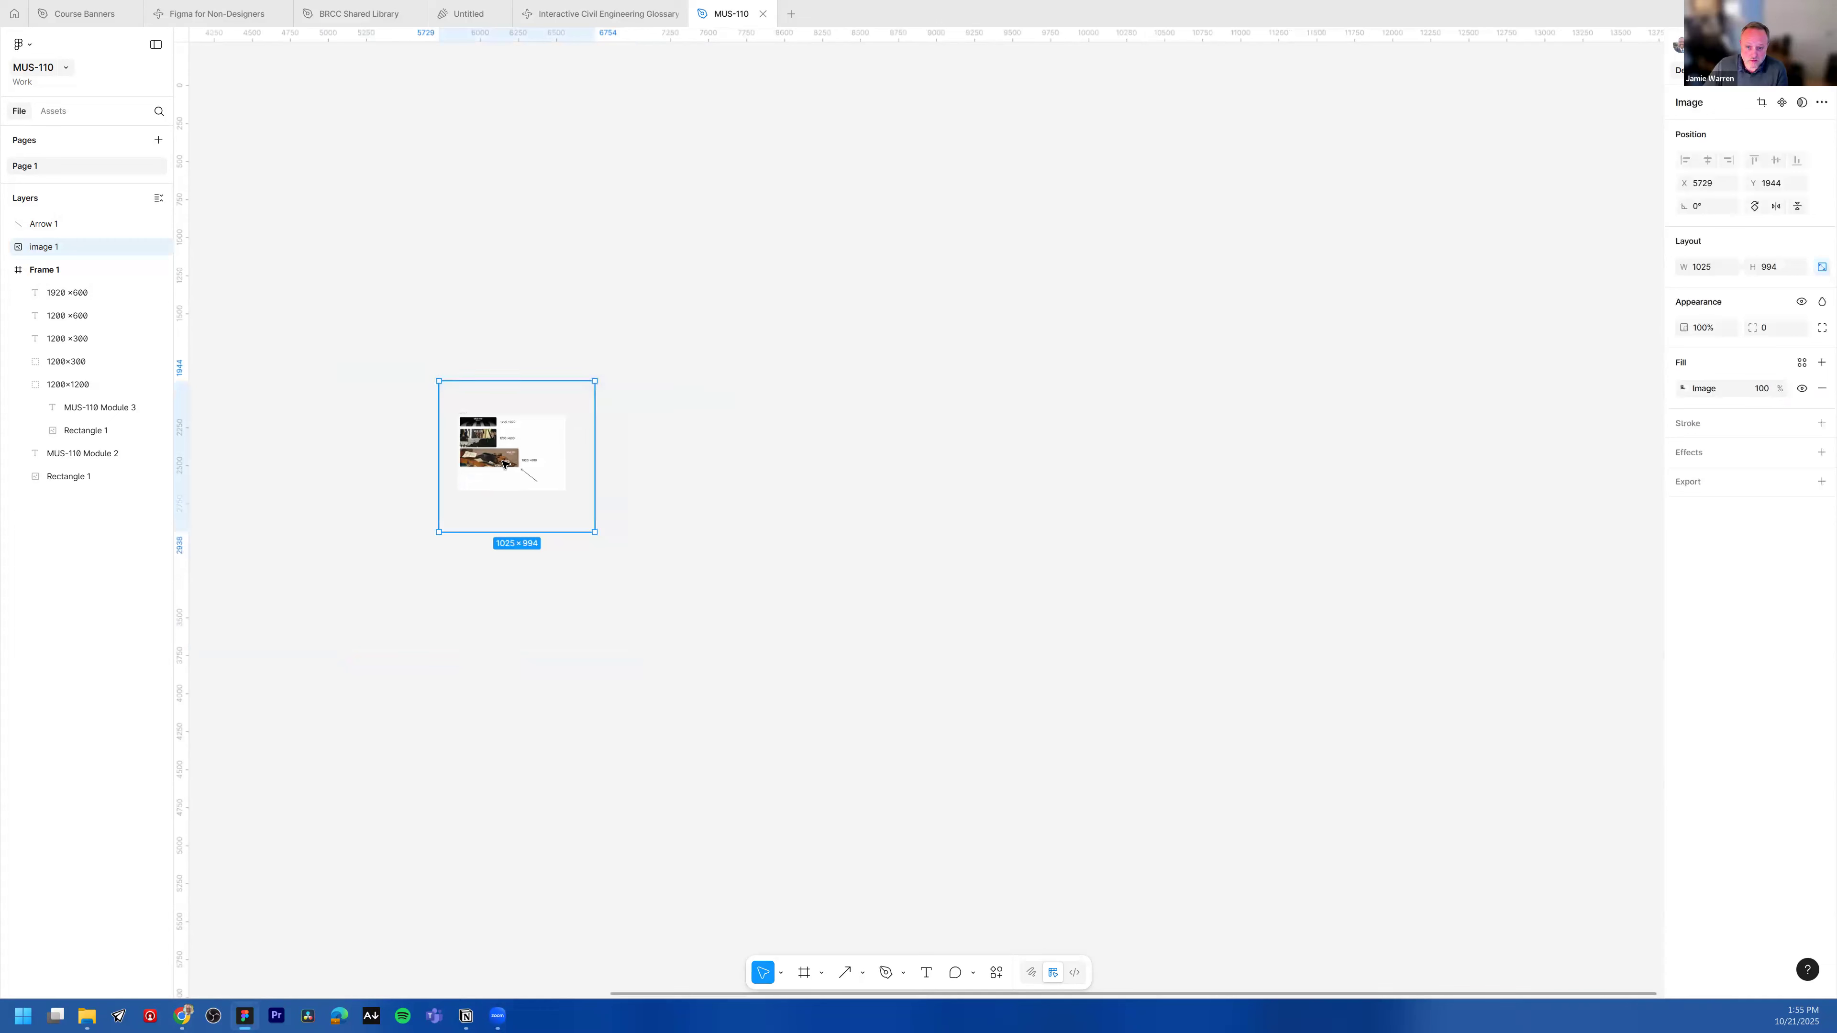
left_click_drag(558, 464, 592, 459)
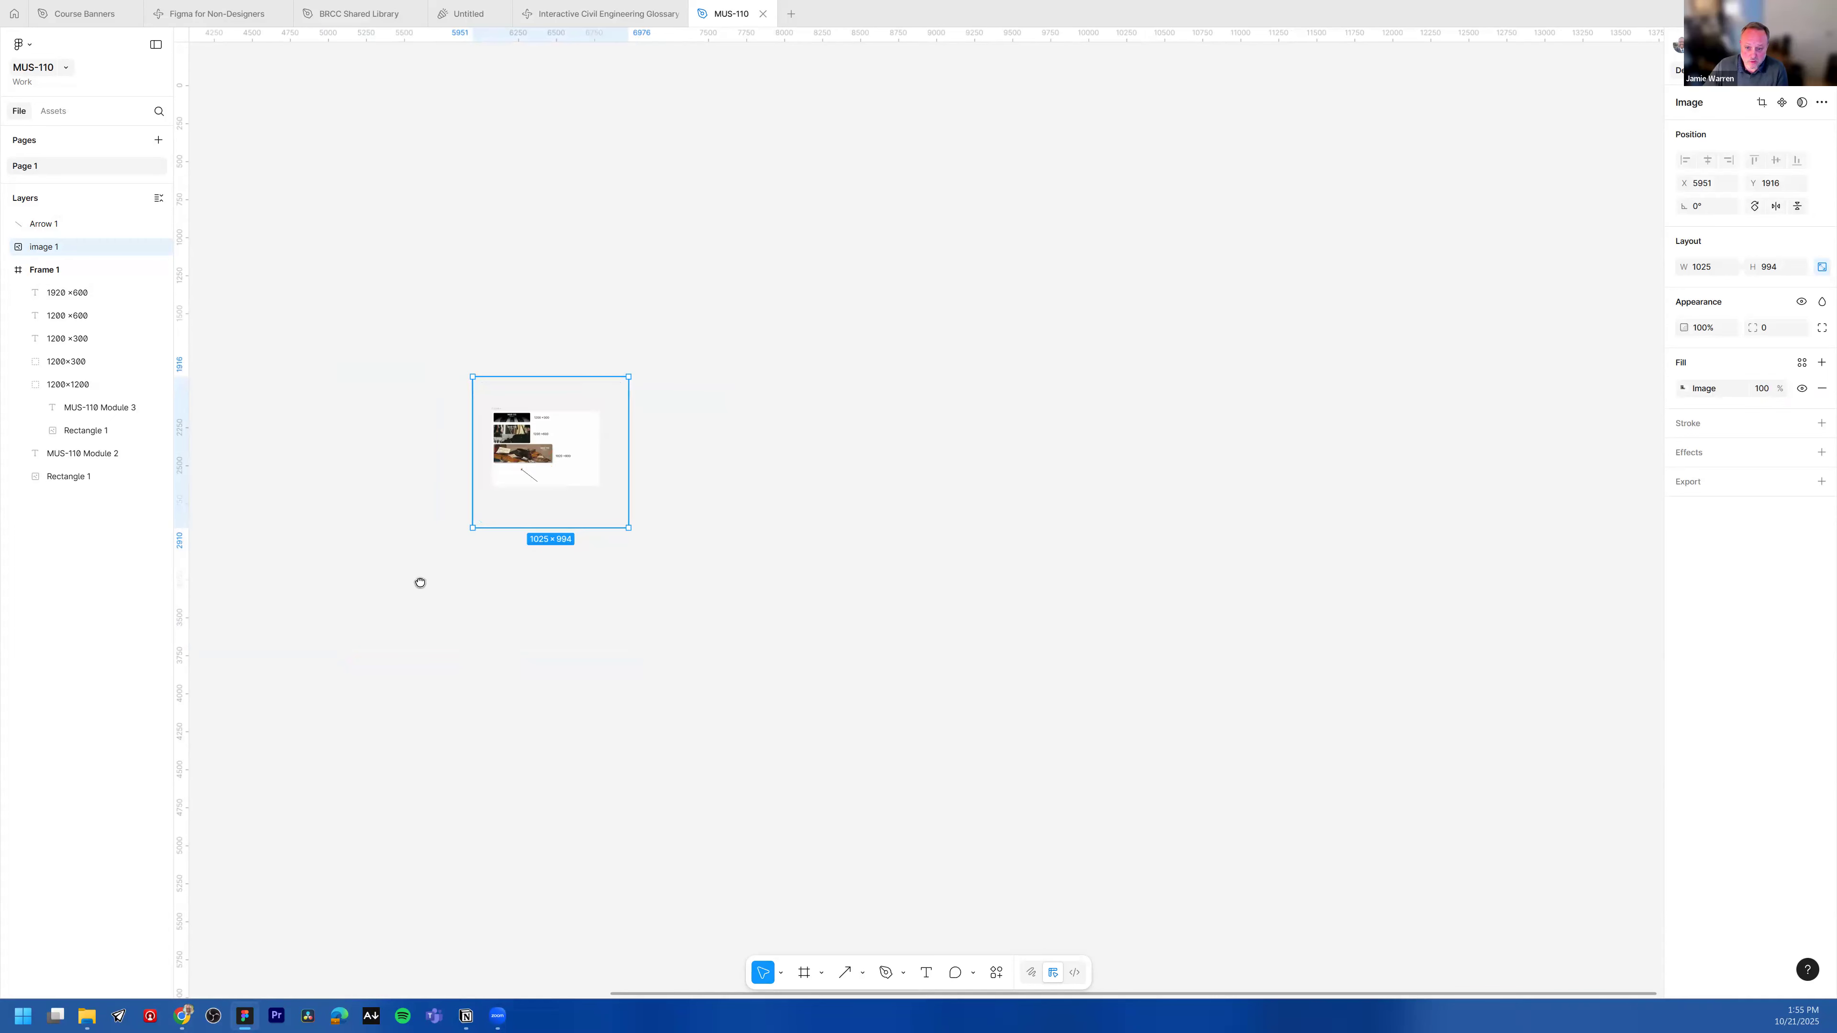
left_click_drag(420, 584, 473, 514)
Step: Rename the 1200 × 300 banner's layer to "module 1"
scroll(420, 474, "down", 3)
scroll(340, 373, "down", 2)
left_click_drag(275, 358, 548, 425)
scroll(470, 397, "up", 5)
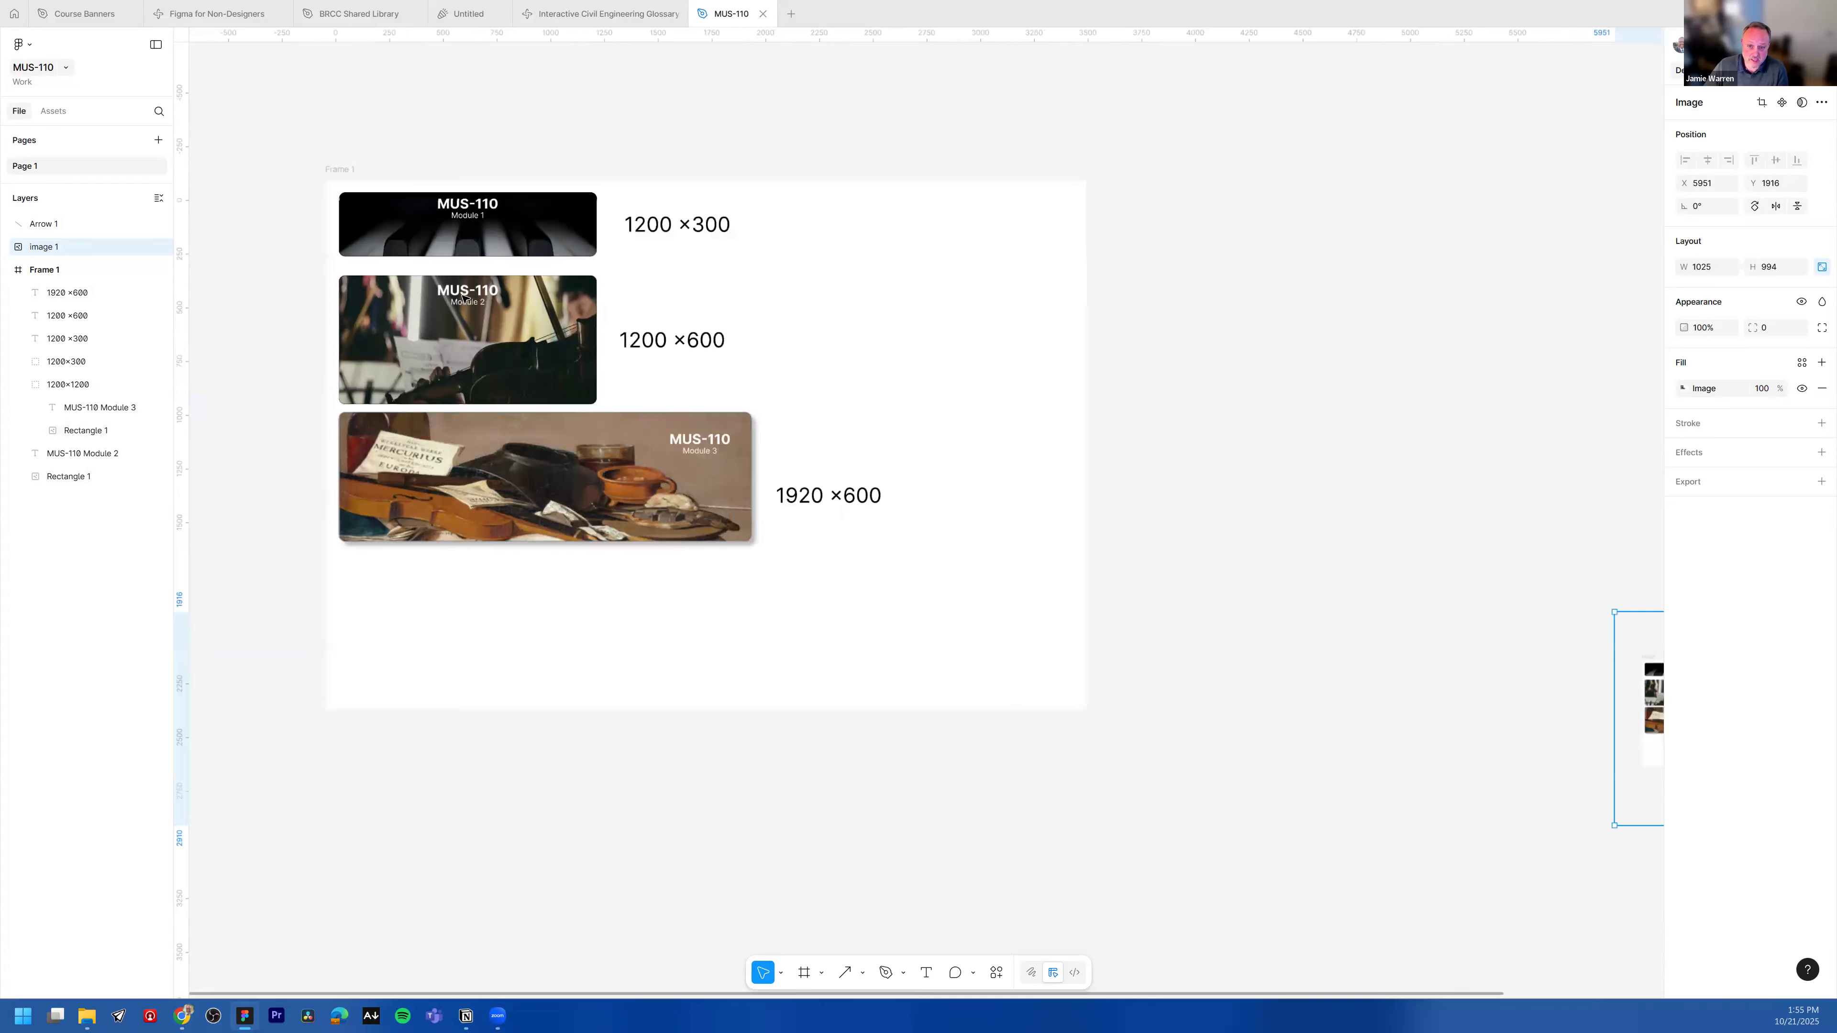
scroll(470, 311, "up", 2)
left_click(468, 206)
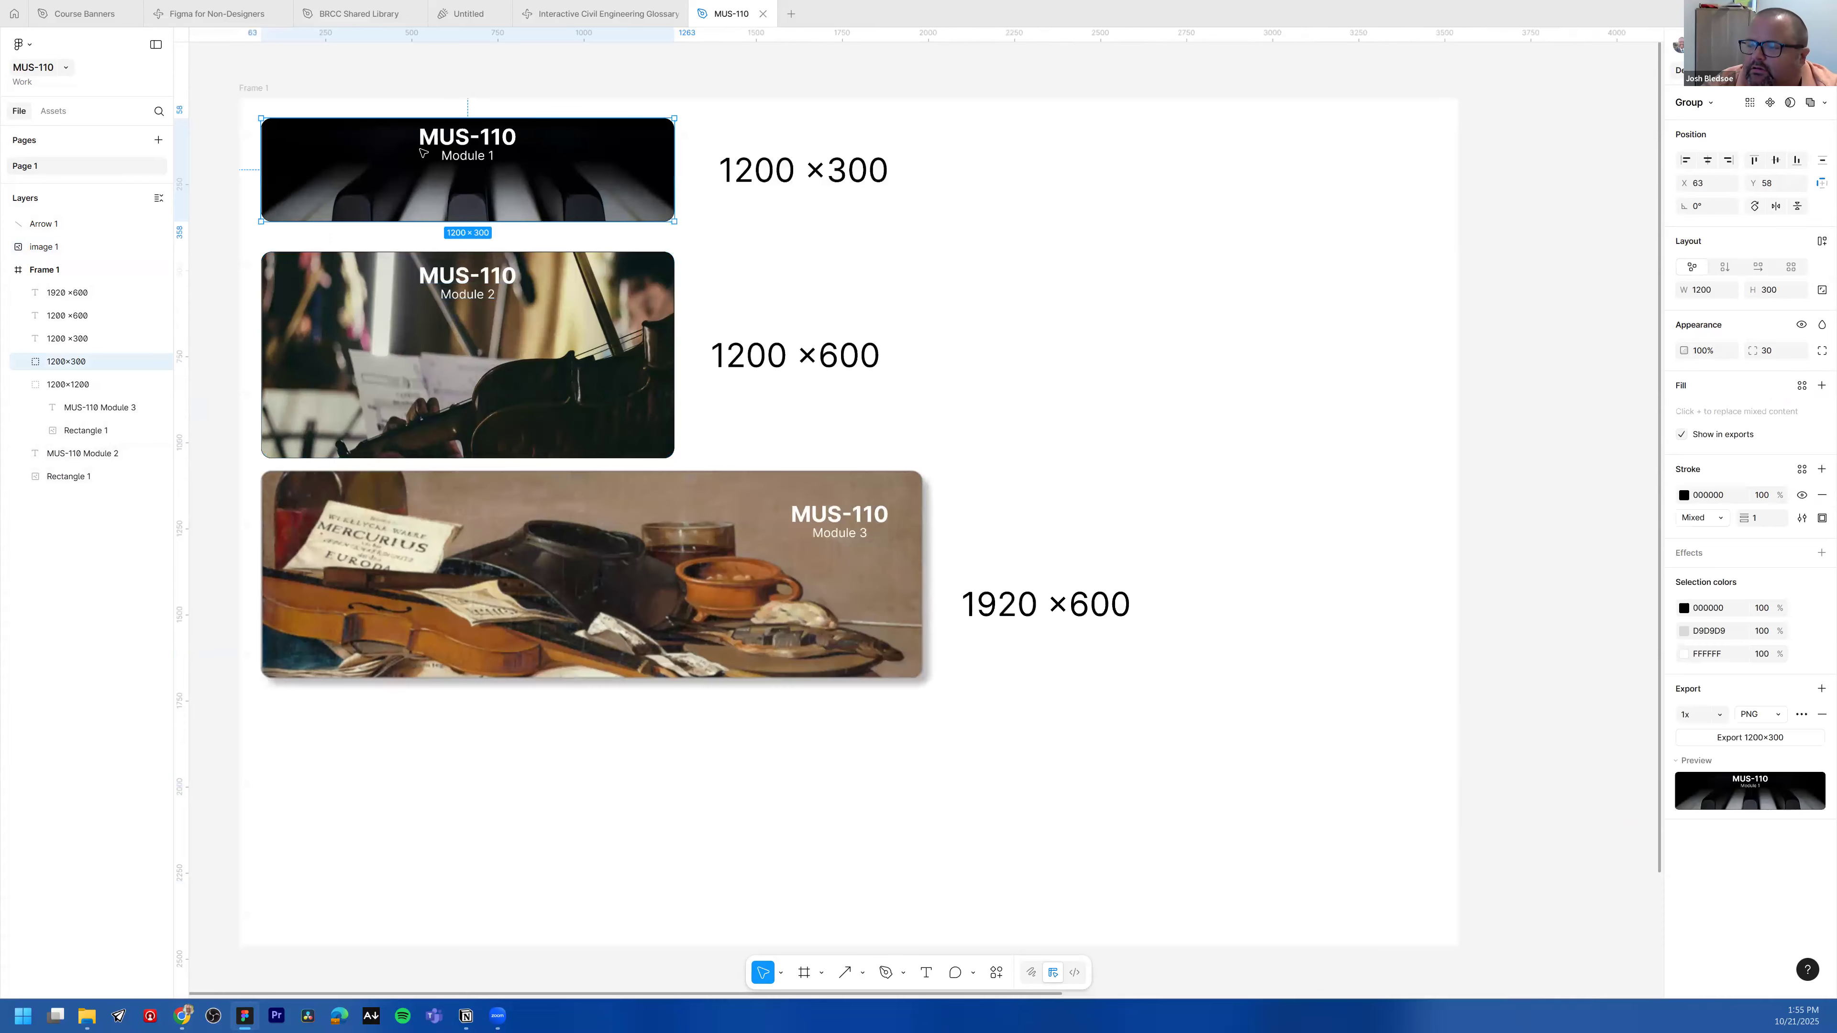
double_click(73, 363)
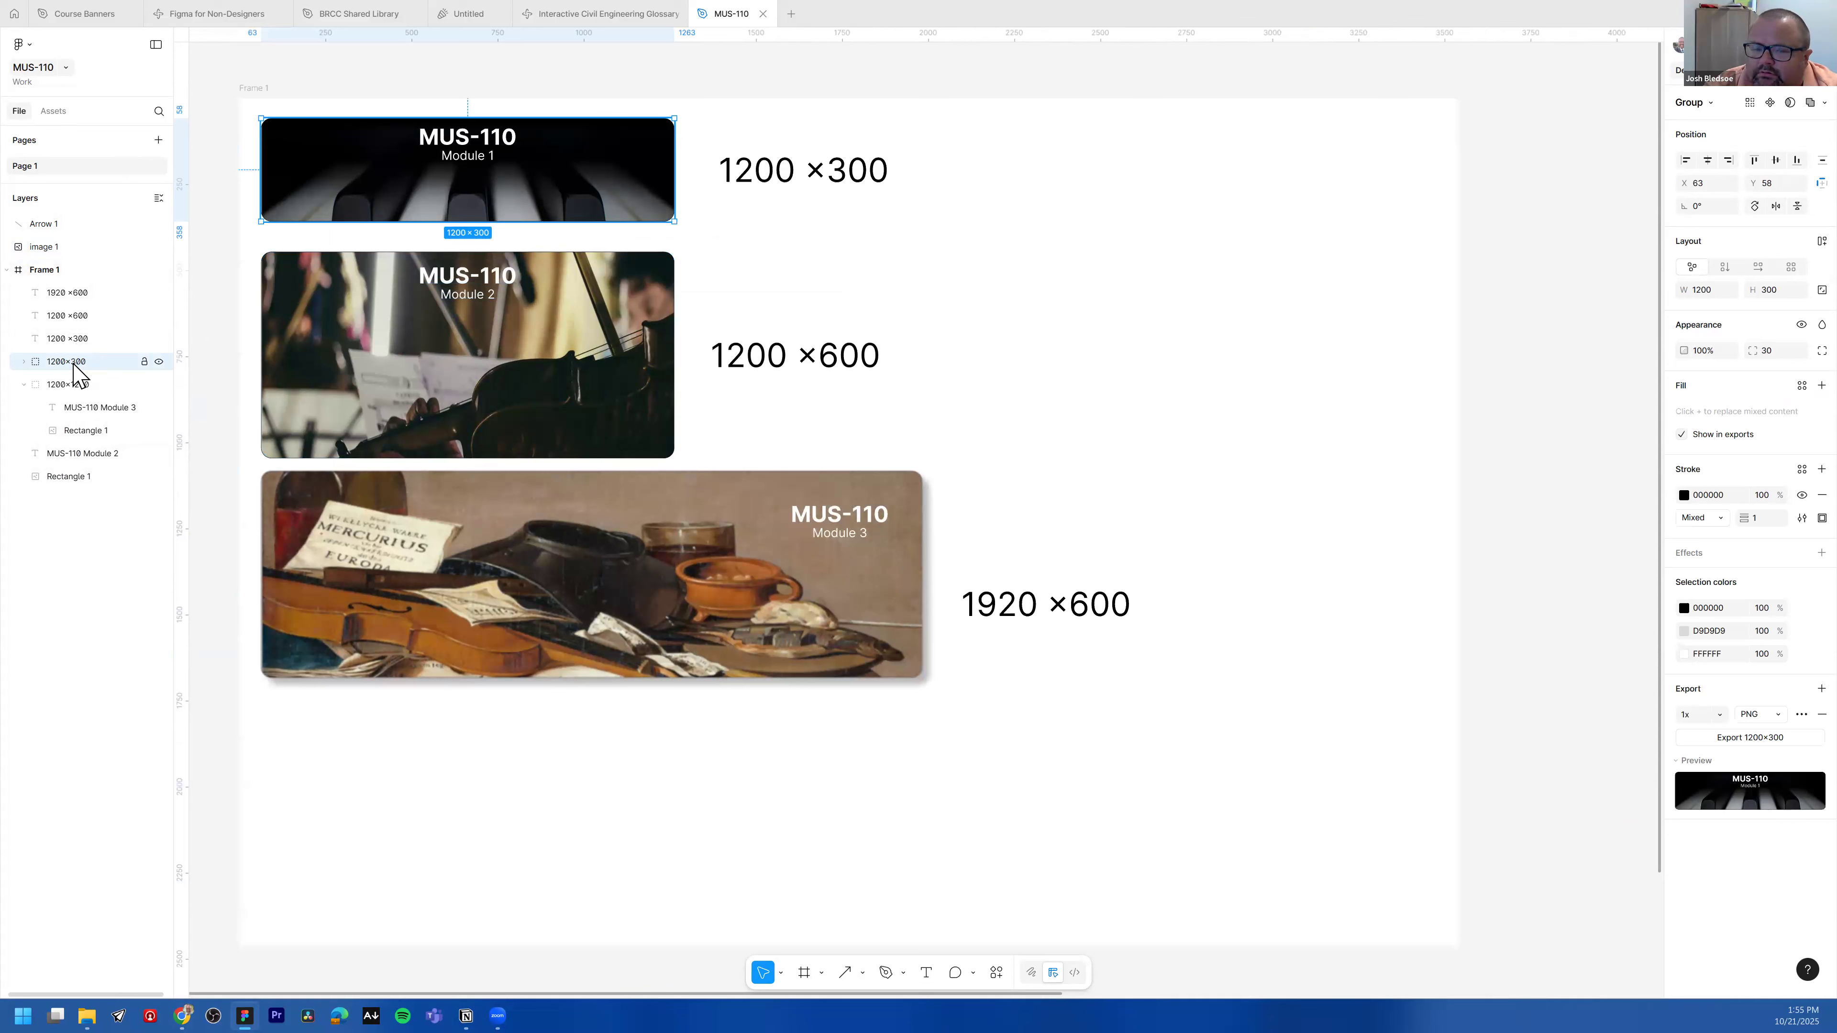
type("modul")
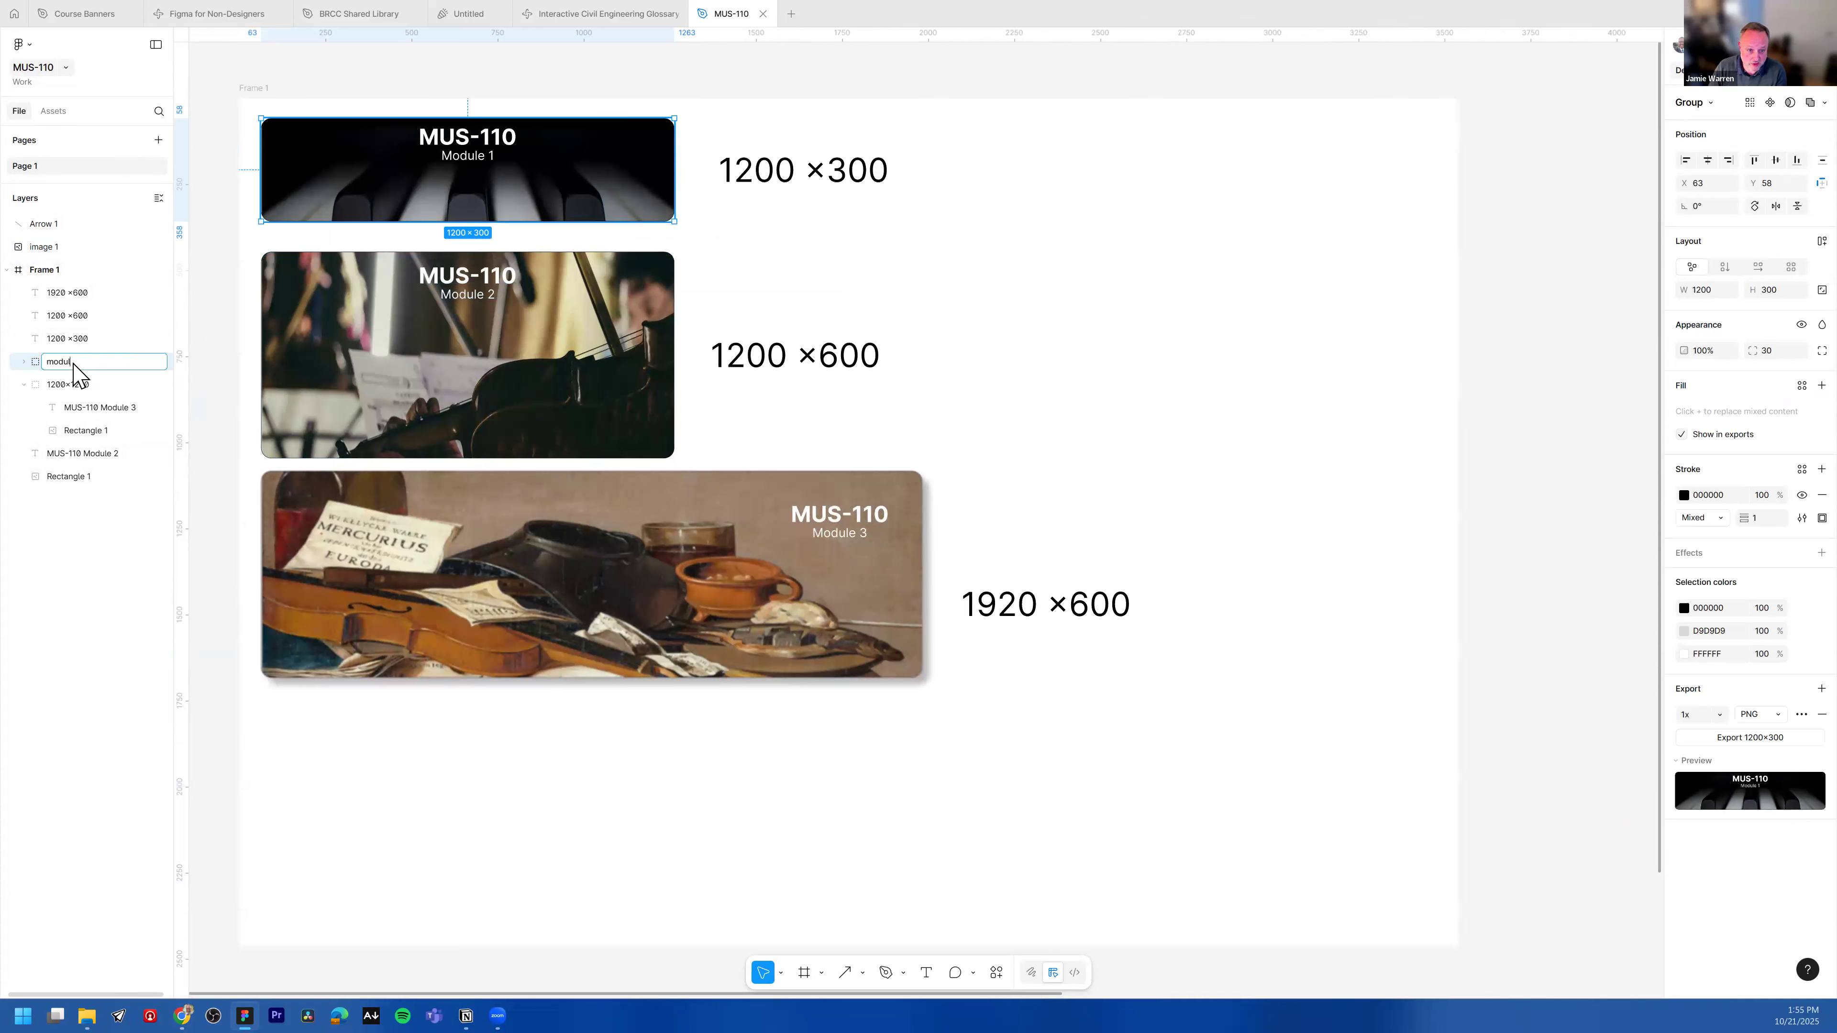
key("Return")
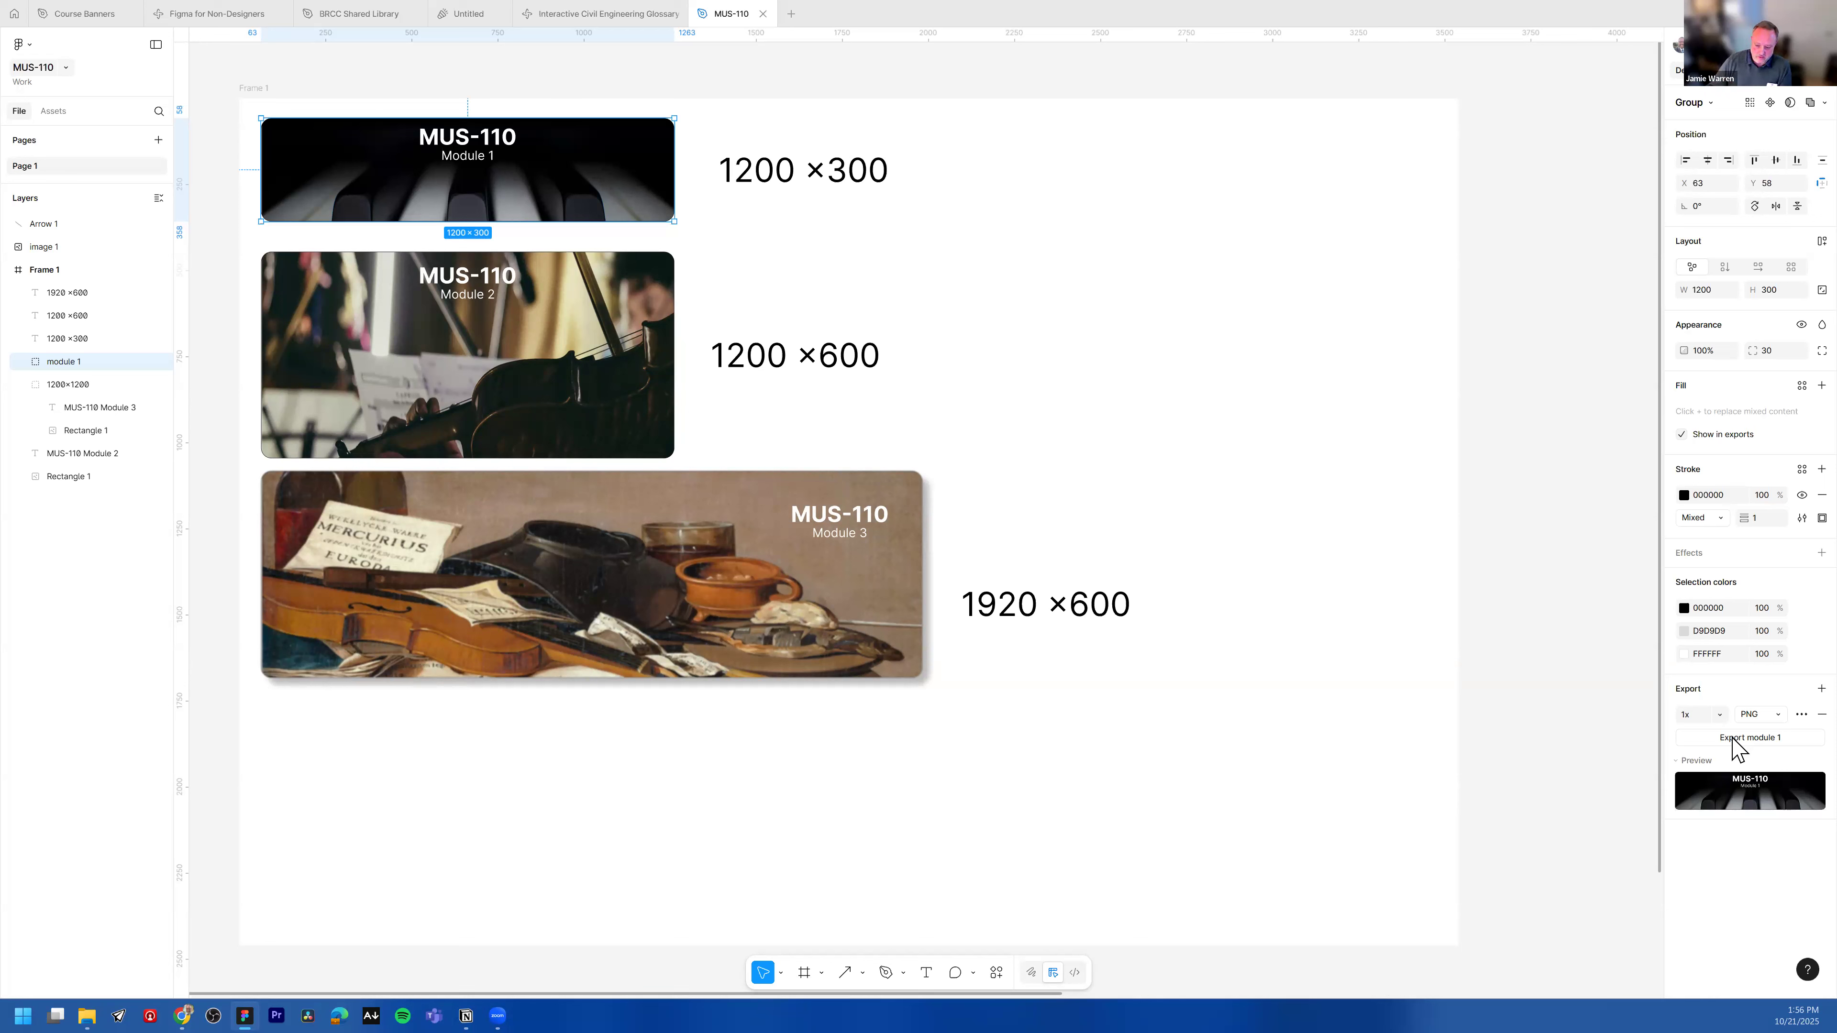
Step: Switch to Draw mode and pick the marker tool with its brush stroke style
left_click(1031, 972)
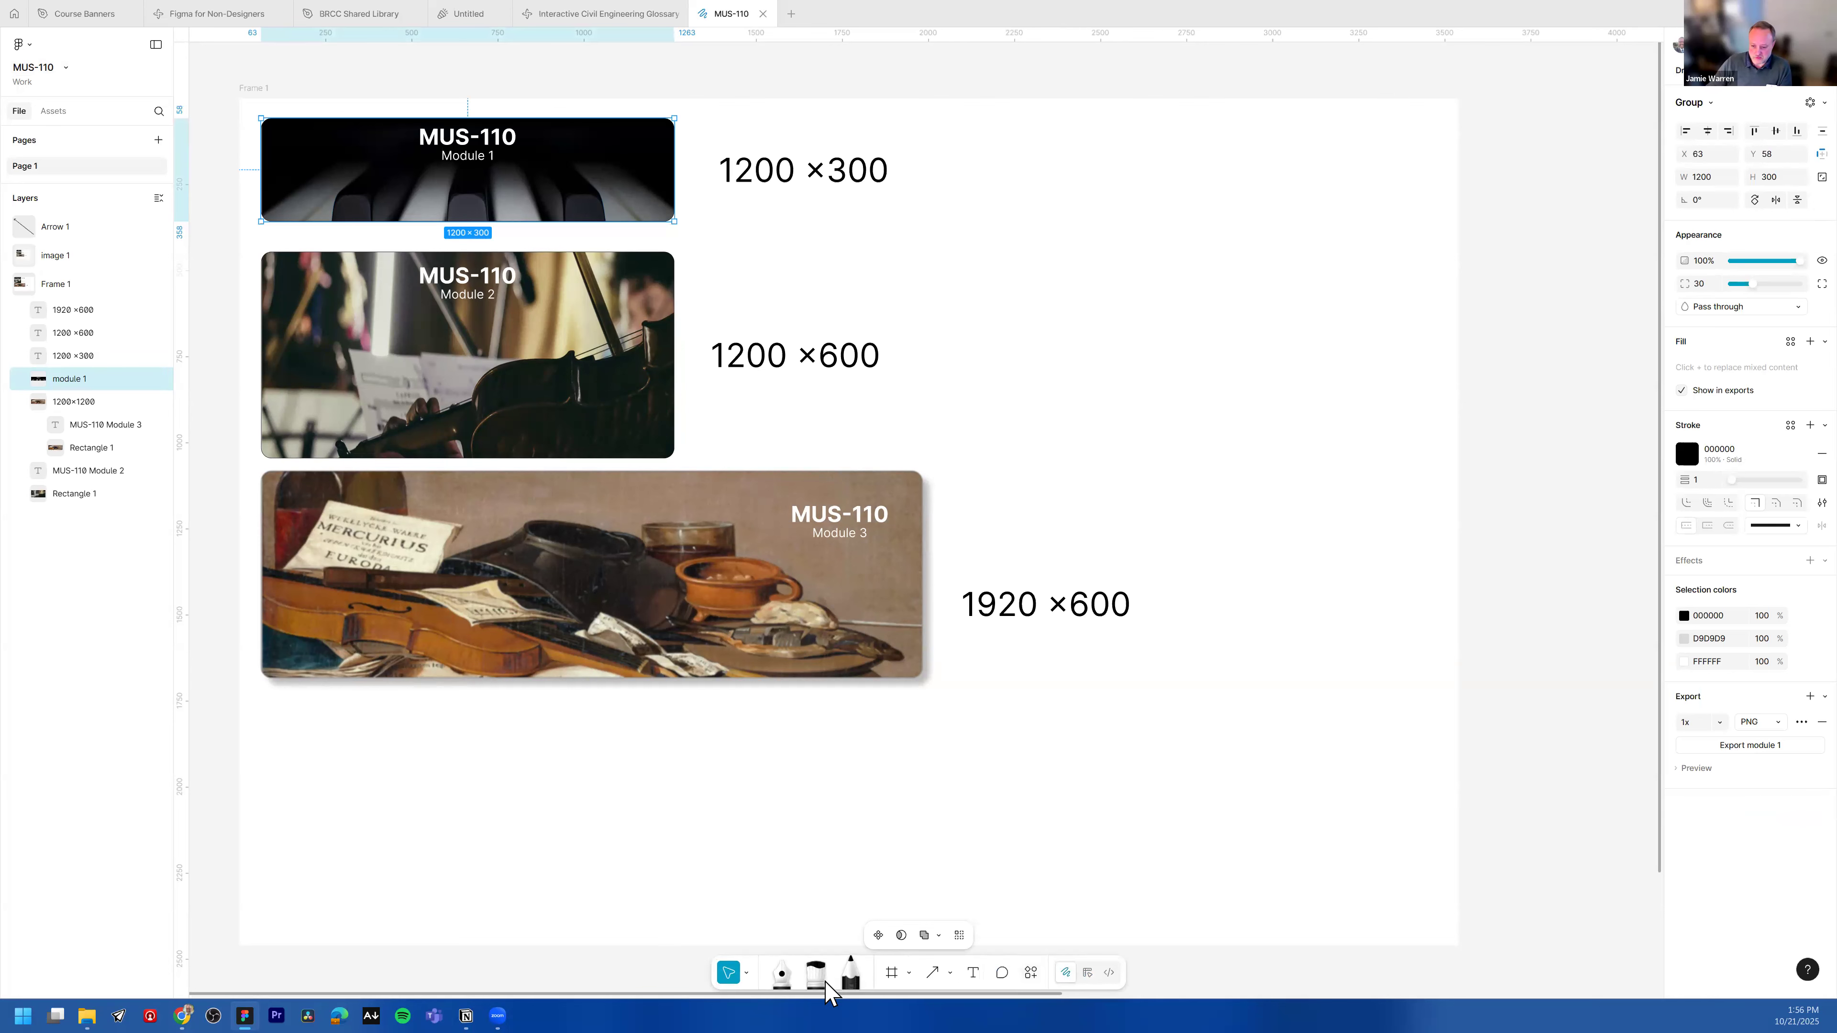
left_click(820, 978)
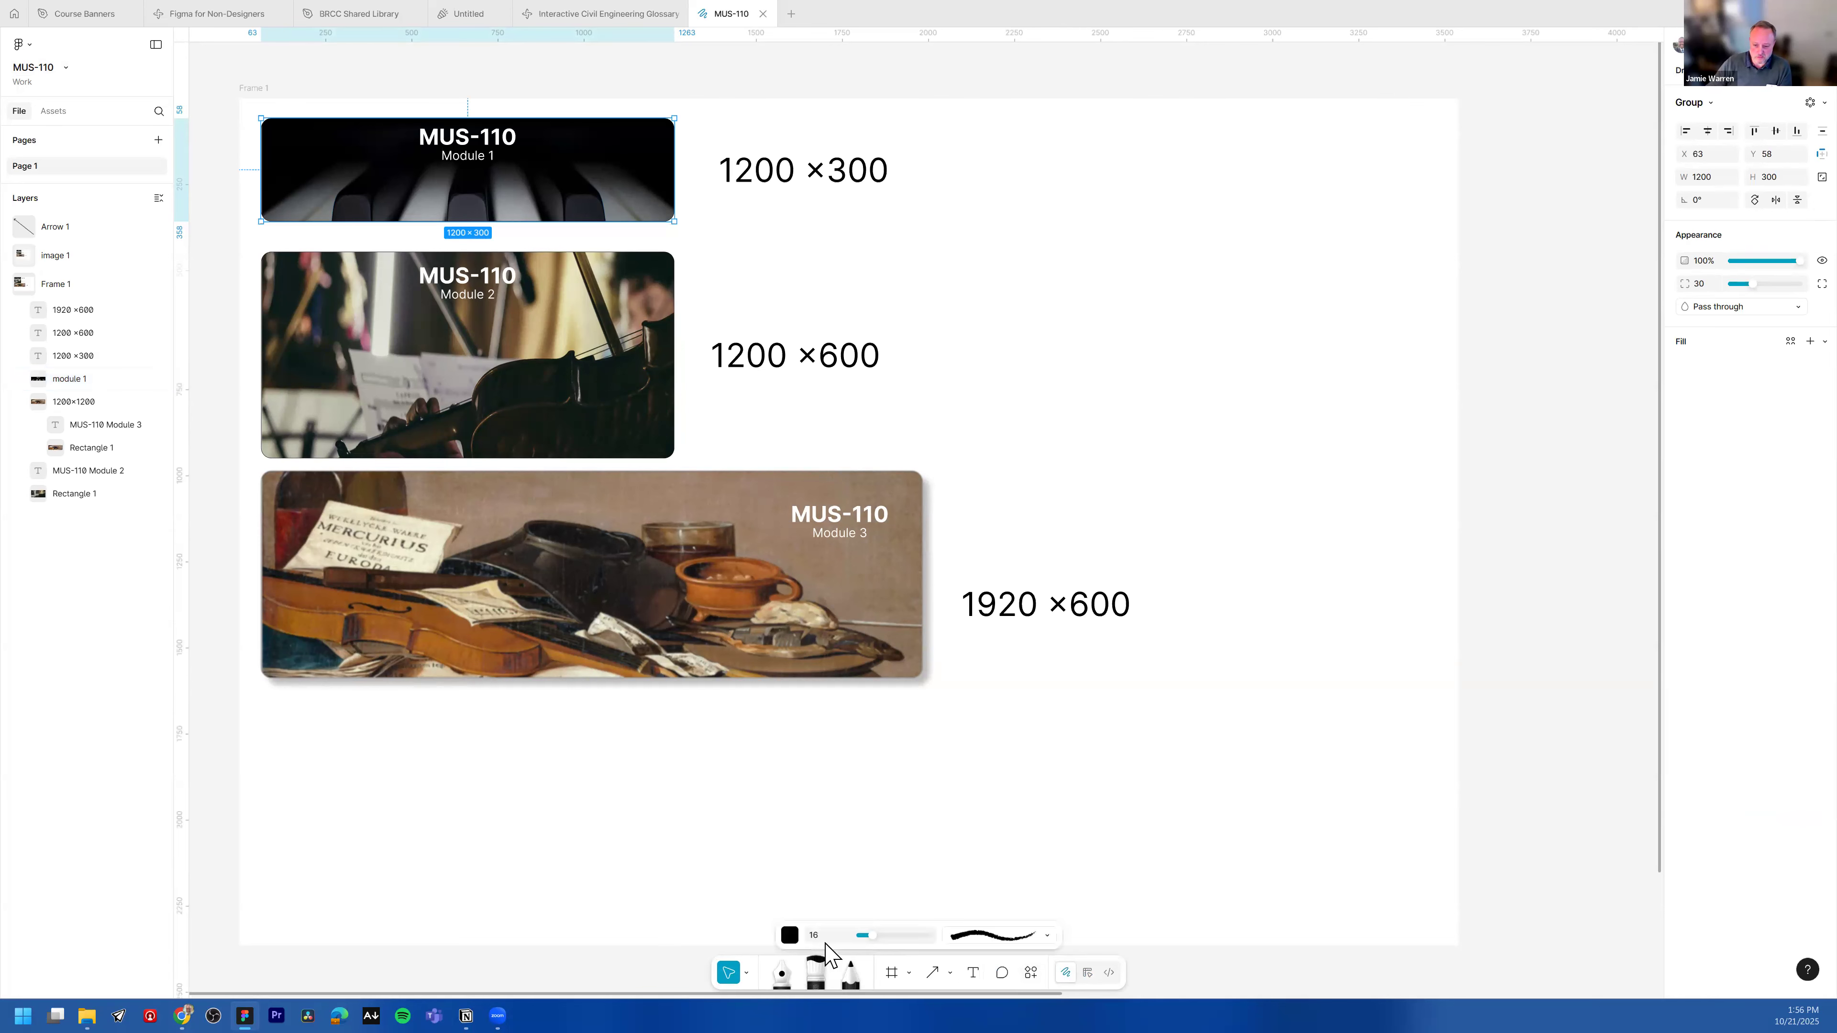
left_click(1041, 937)
left_click(1007, 811)
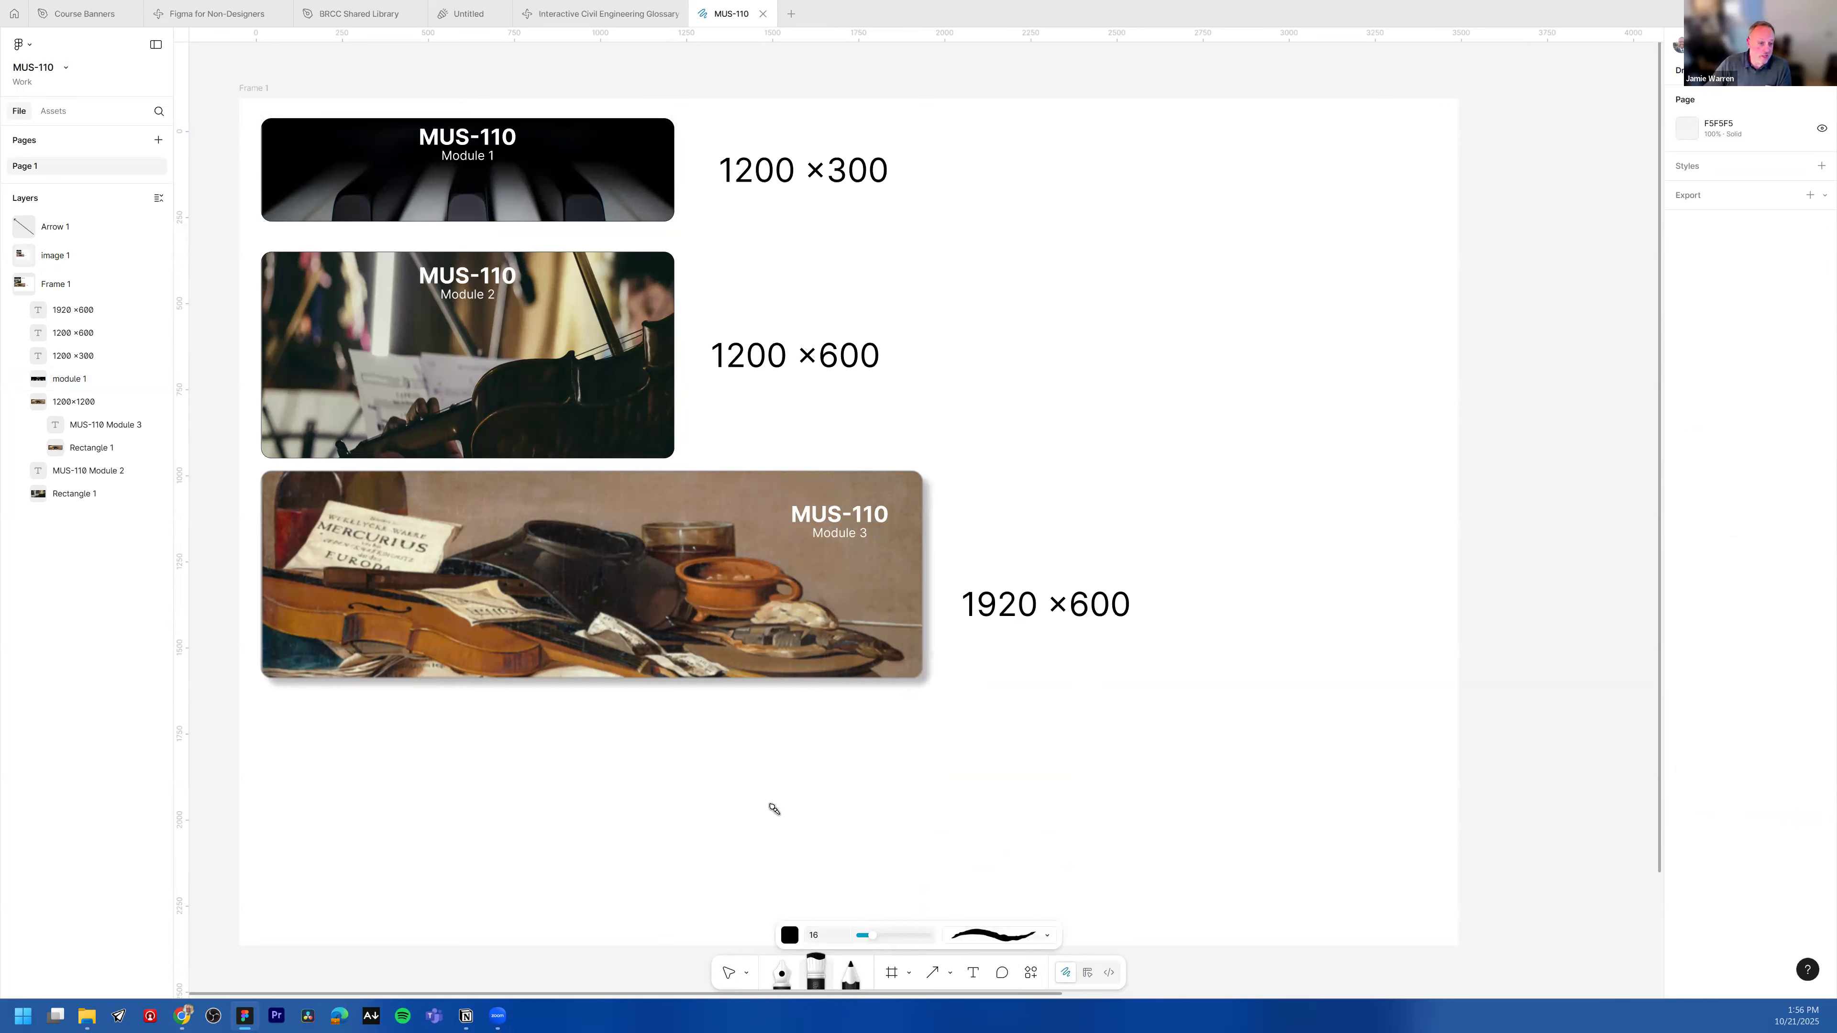
Step: Draw freehand marker strokes below the banners and undo them
mouse_move(800, 792)
left_mouse_down()
mouse_move(920, 733)
mouse_move(1209, 746)
left_mouse_up()
left_click_drag(1113, 807, 882, 787)
left_click_drag(728, 809, 853, 772)
left_click_drag(891, 858, 810, 837)
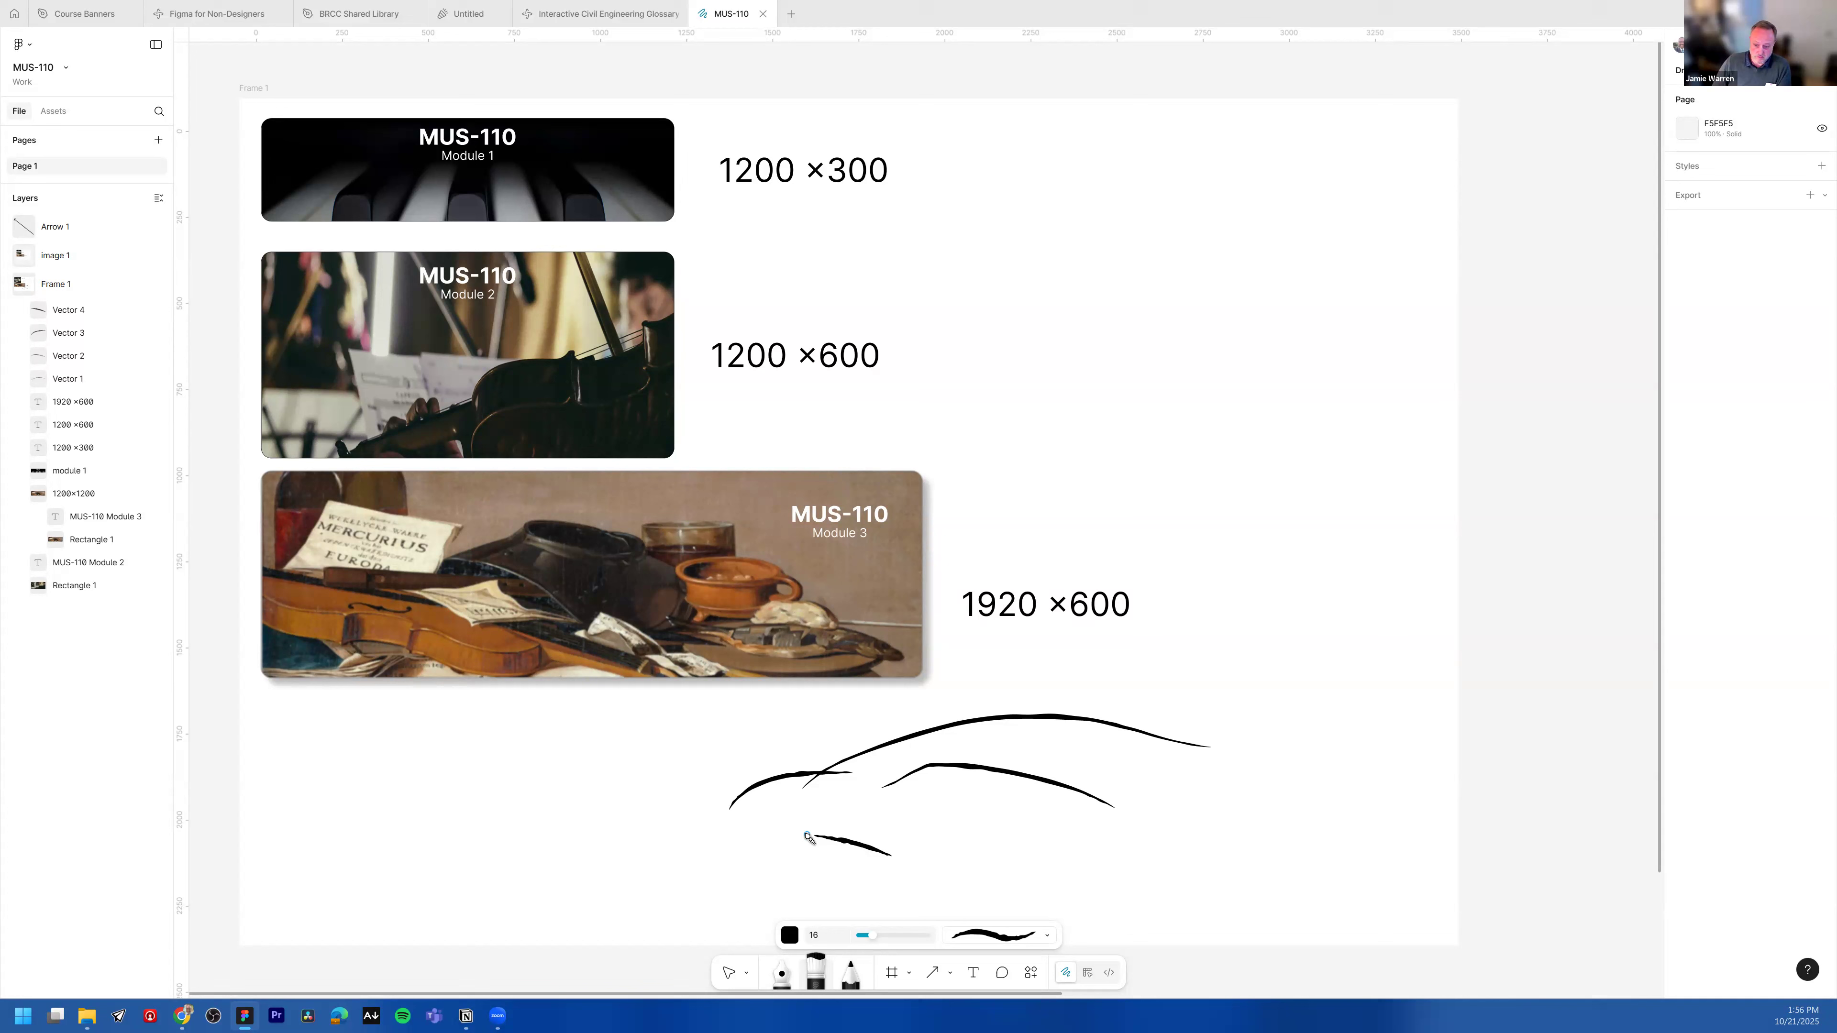
key("ctrl+z")
key("ctrl+z")
key("ctrl+z")
key("ctrl+z")
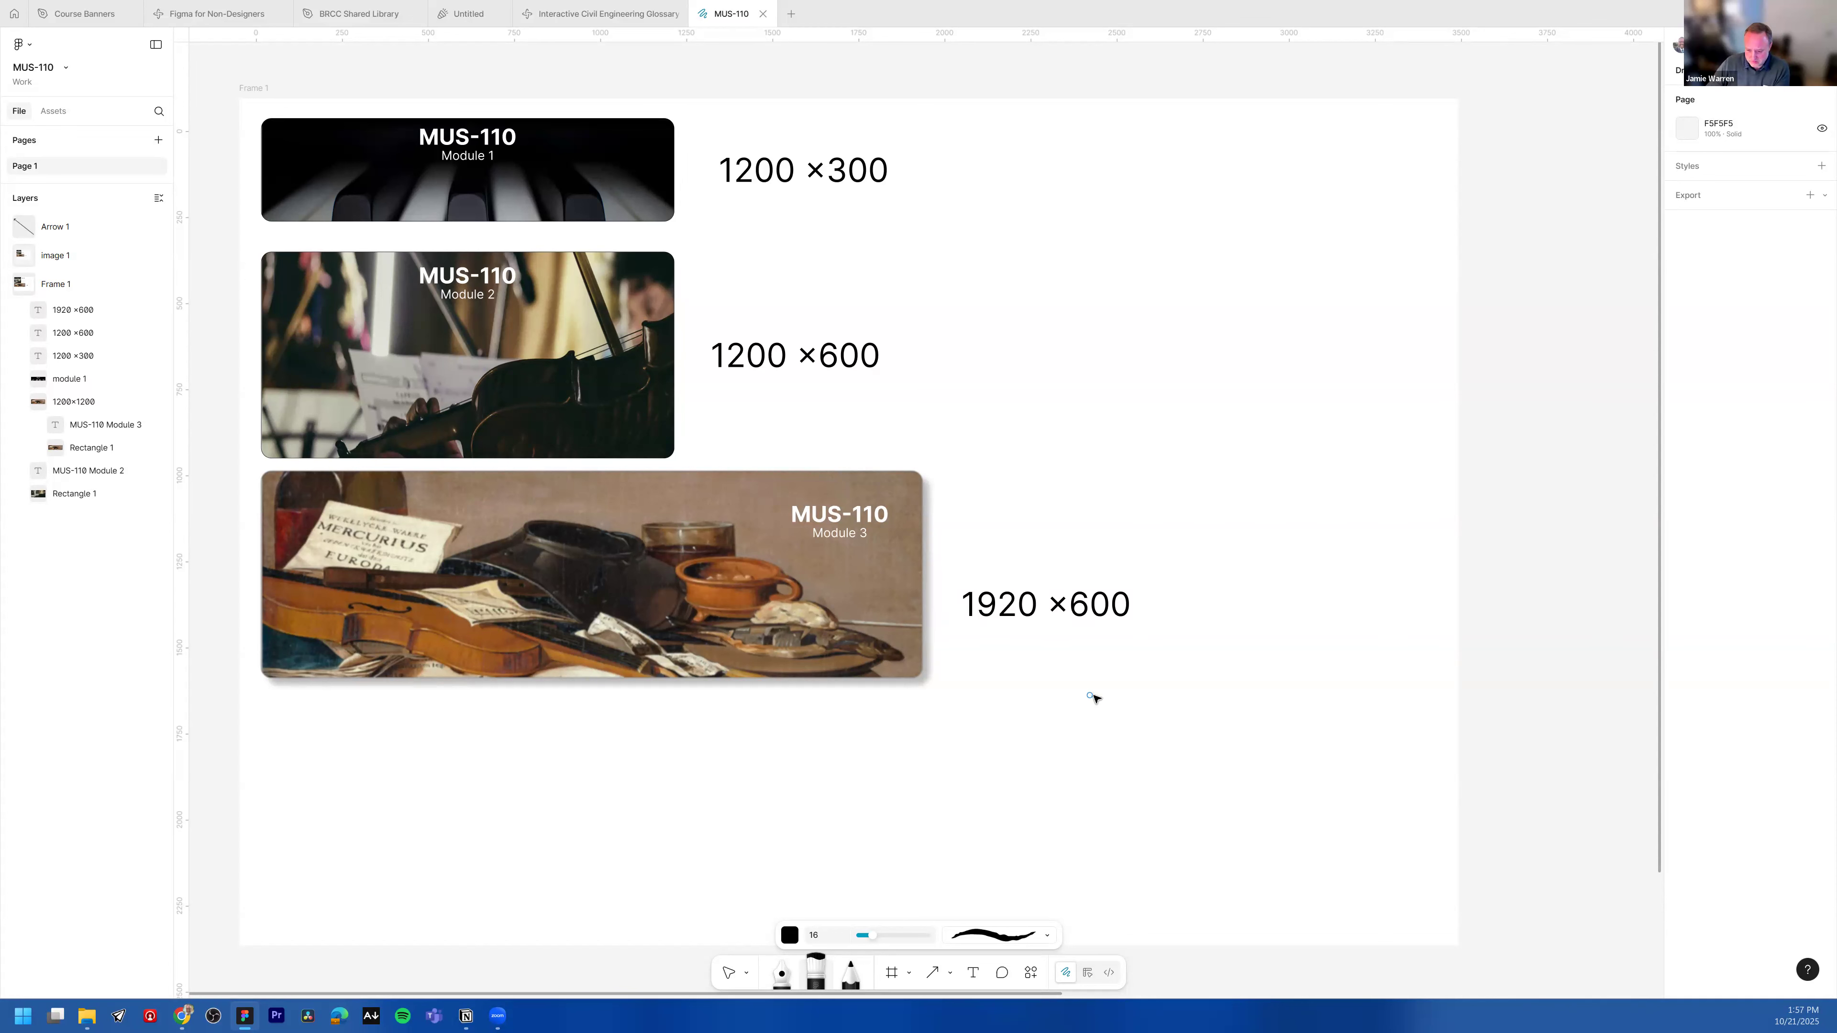
key("v")
scroll(1085, 637, "up", 1)
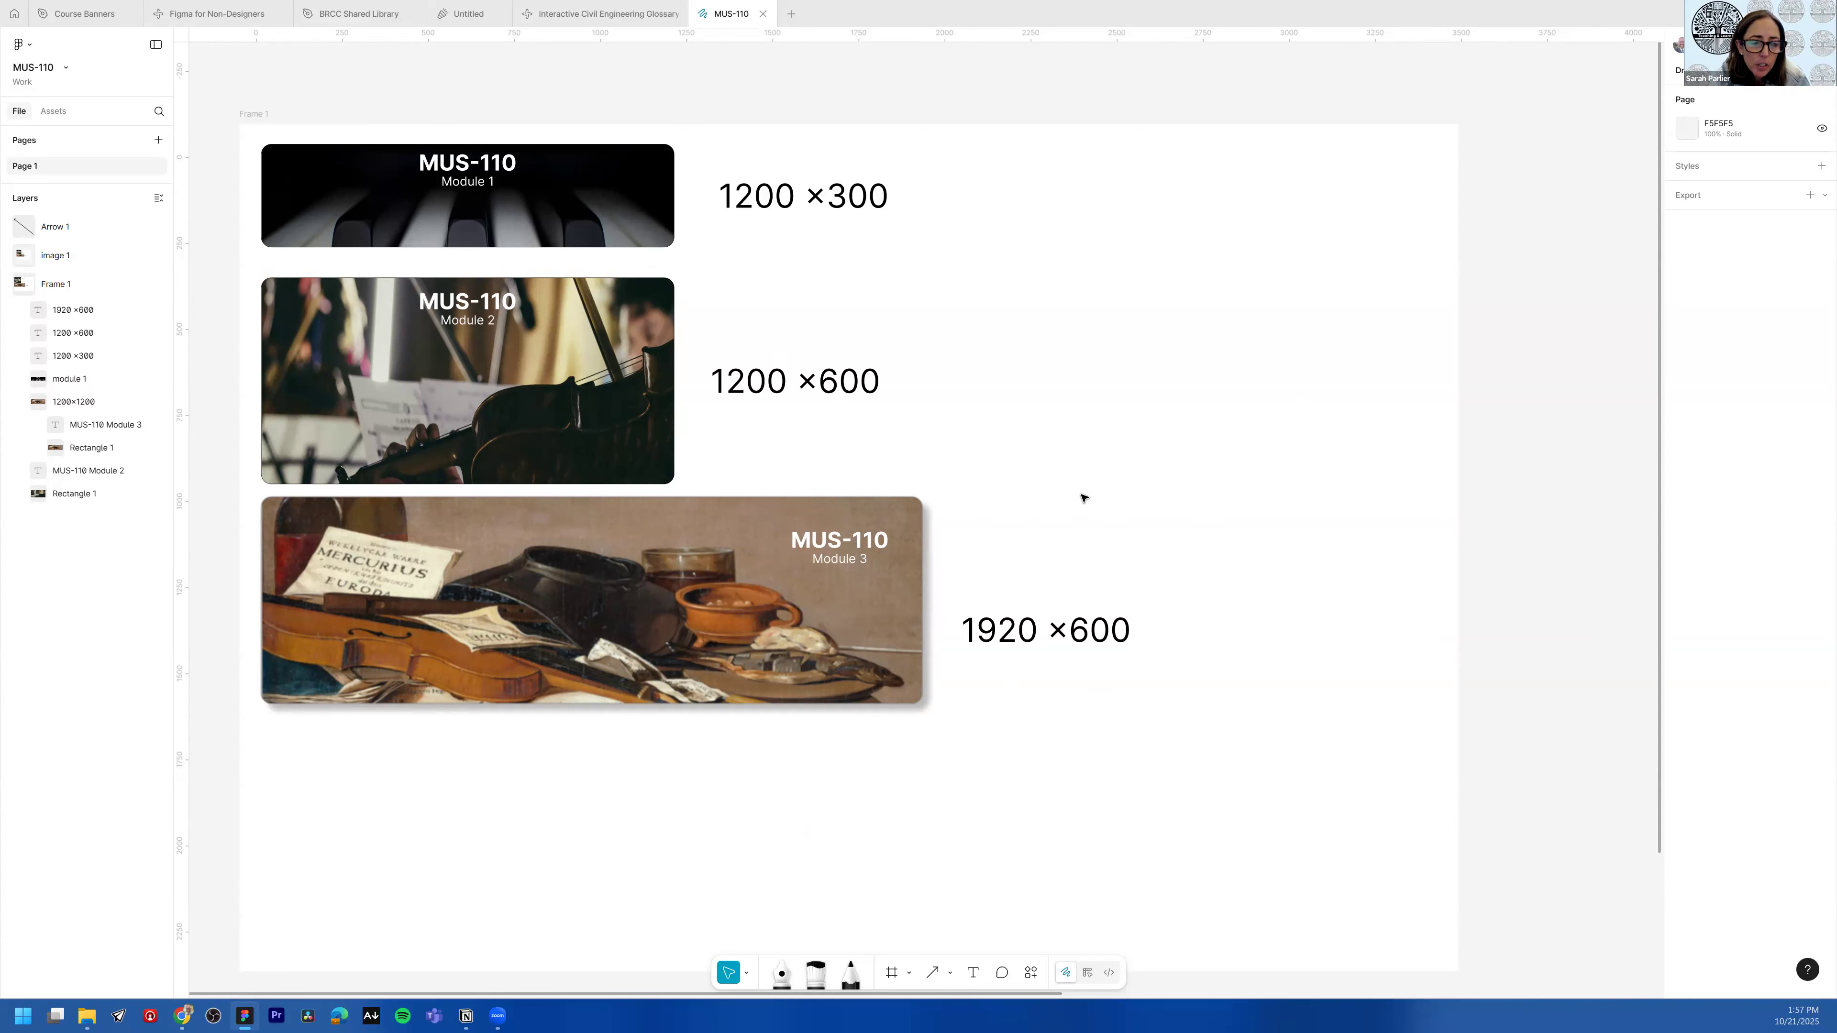
scroll(1083, 498, "up", 1)
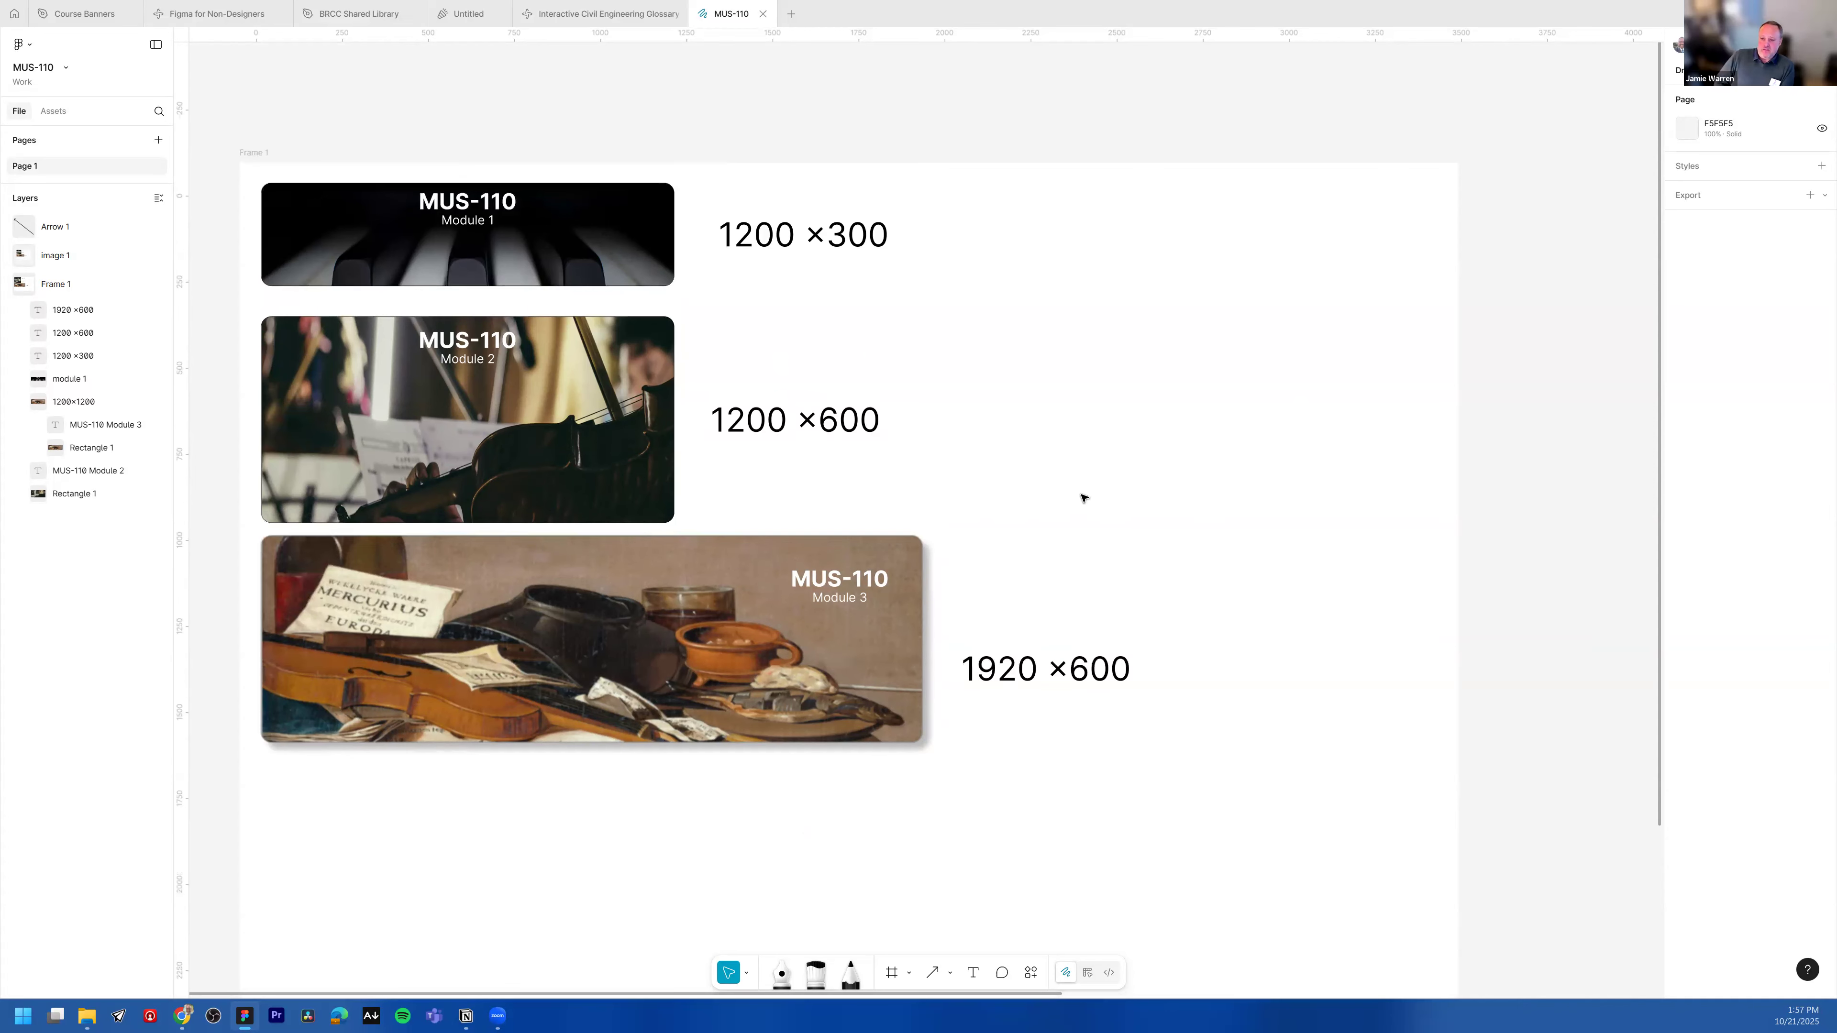